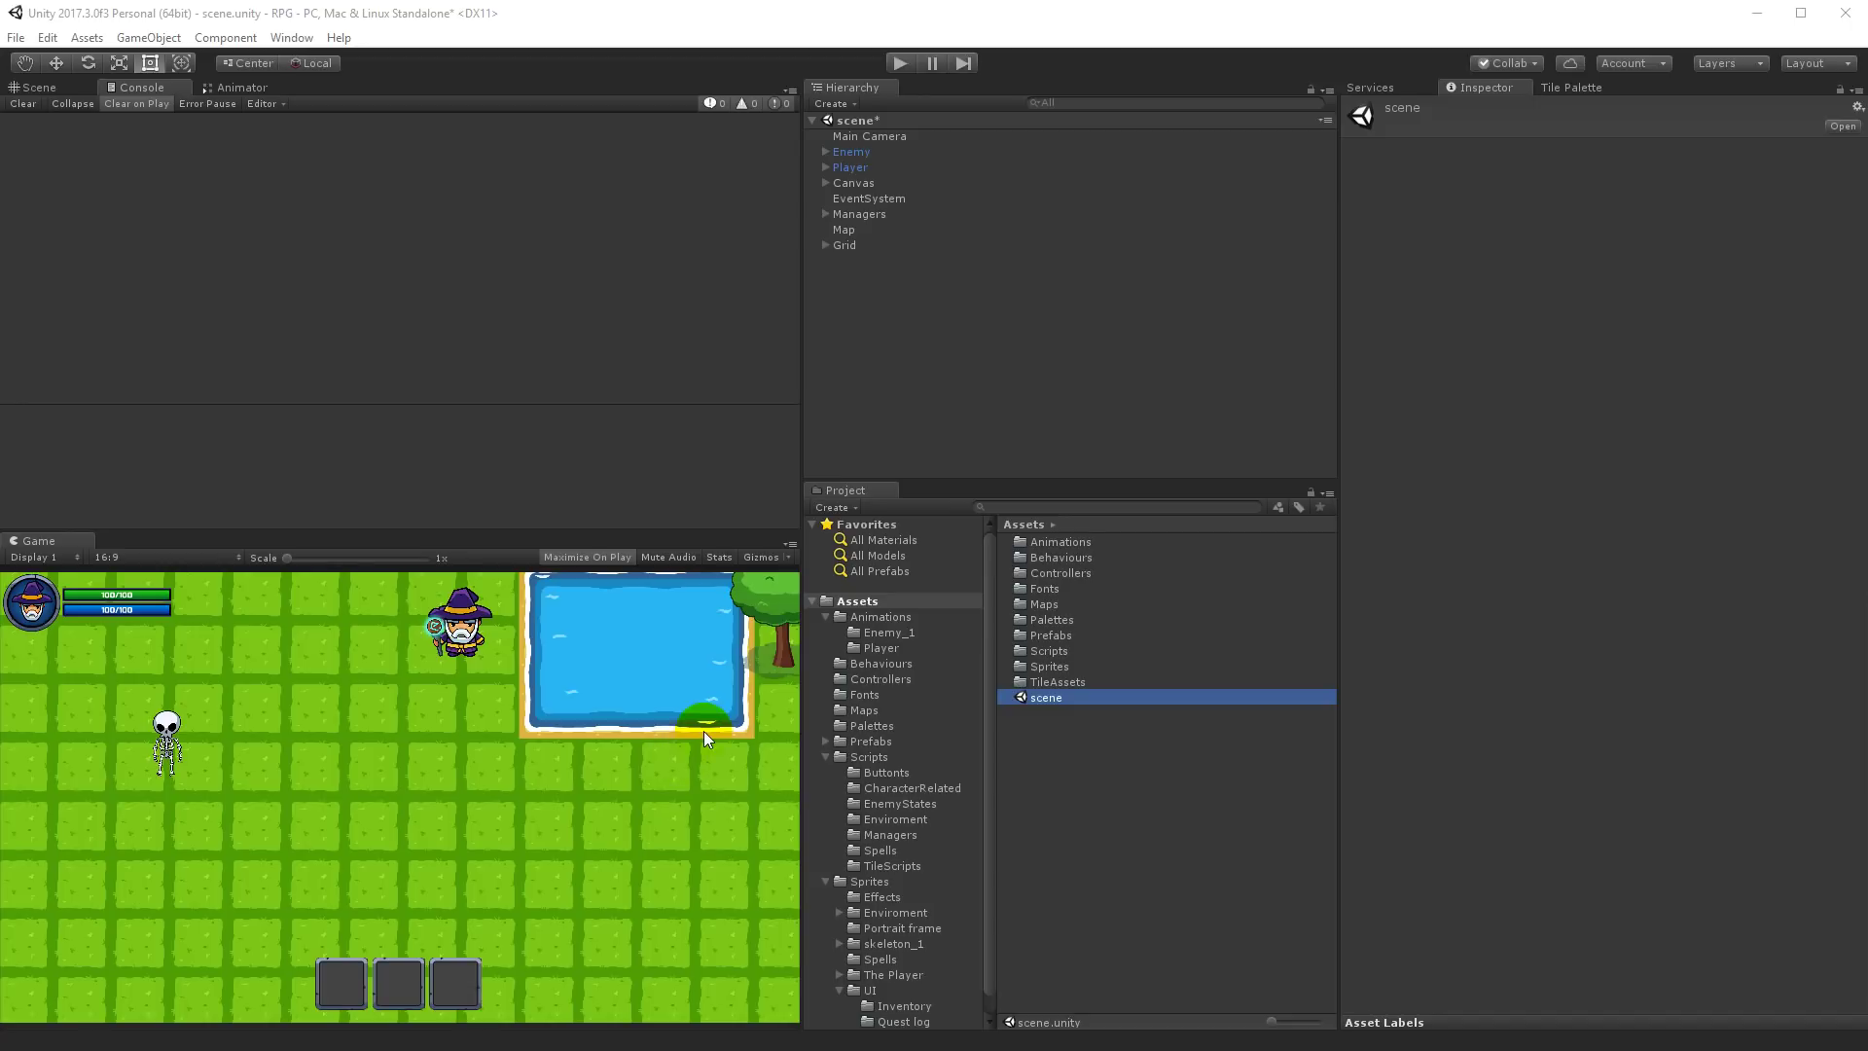
Step: Review the Inventory and Quest log folders in the RPG_assets source files, and check the project's imported Quest log sprites, including frame_2
left_click(823, 881)
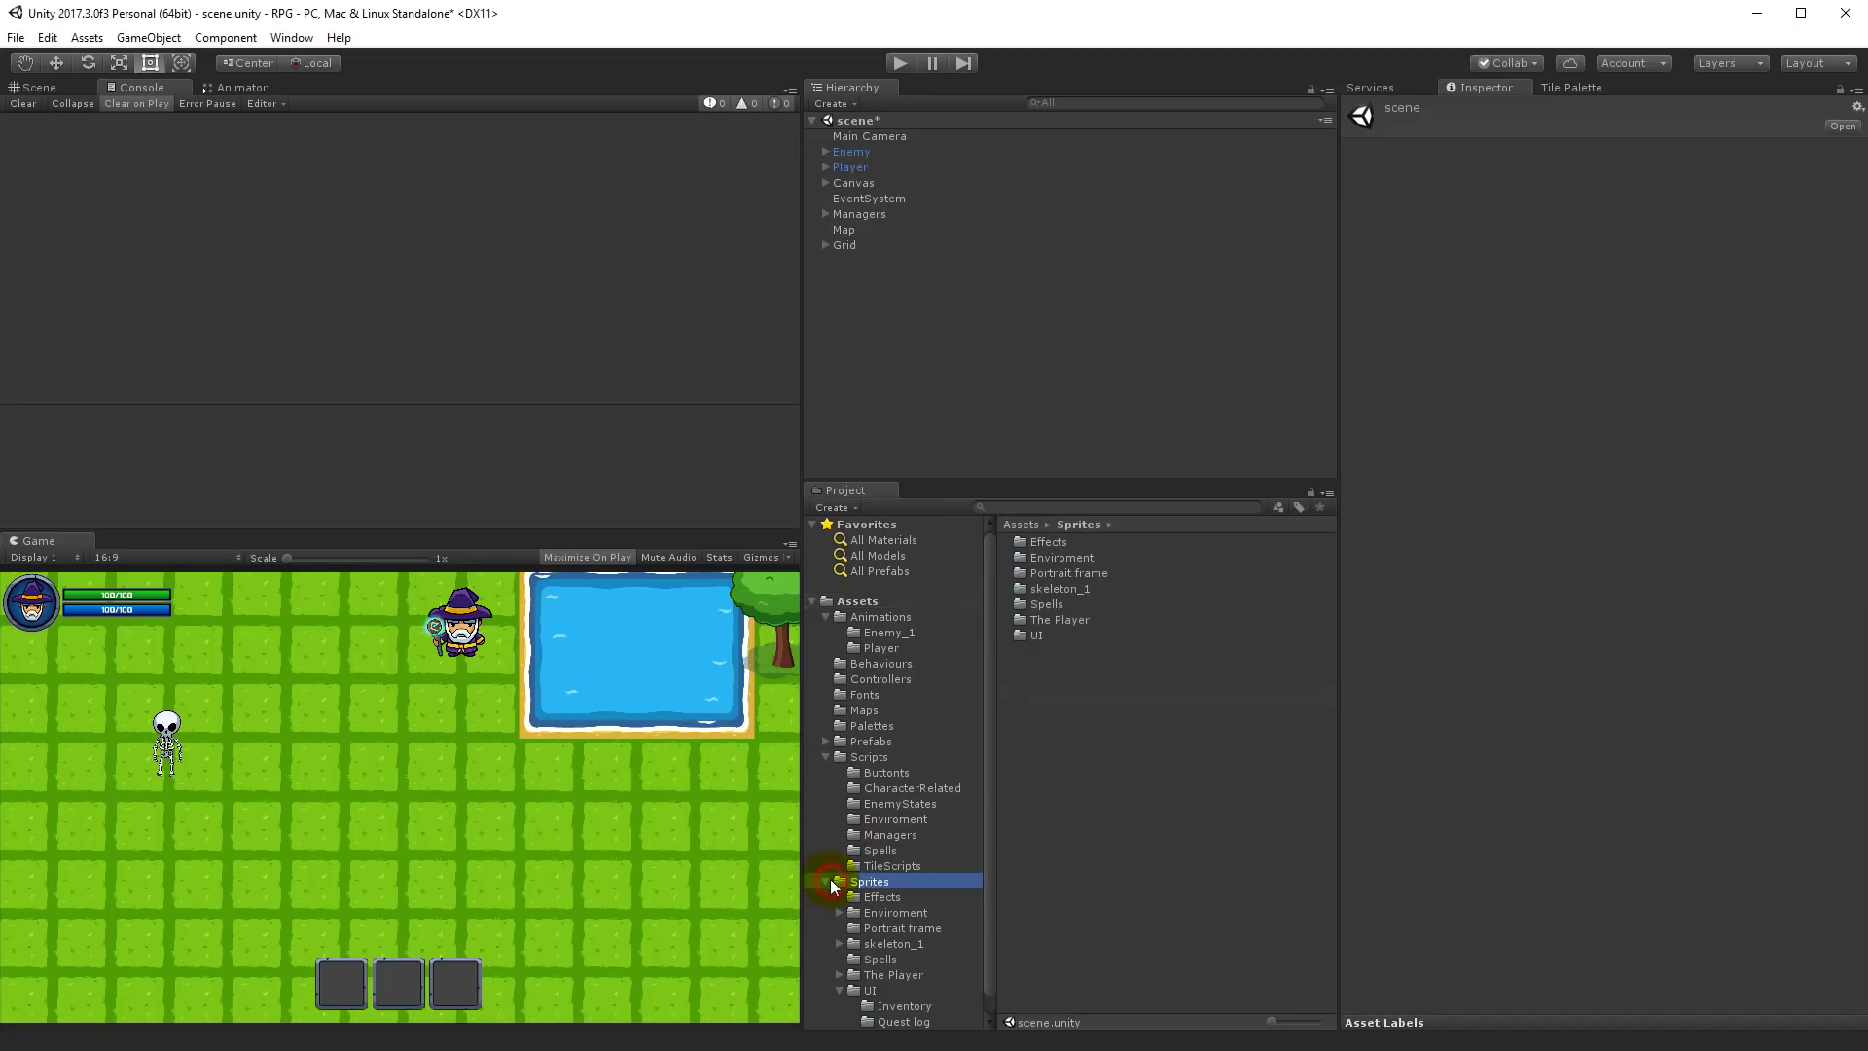
left_click(826, 757)
left_click(825, 771)
left_click(825, 771)
key("alt+Tab")
left_click(593, 337)
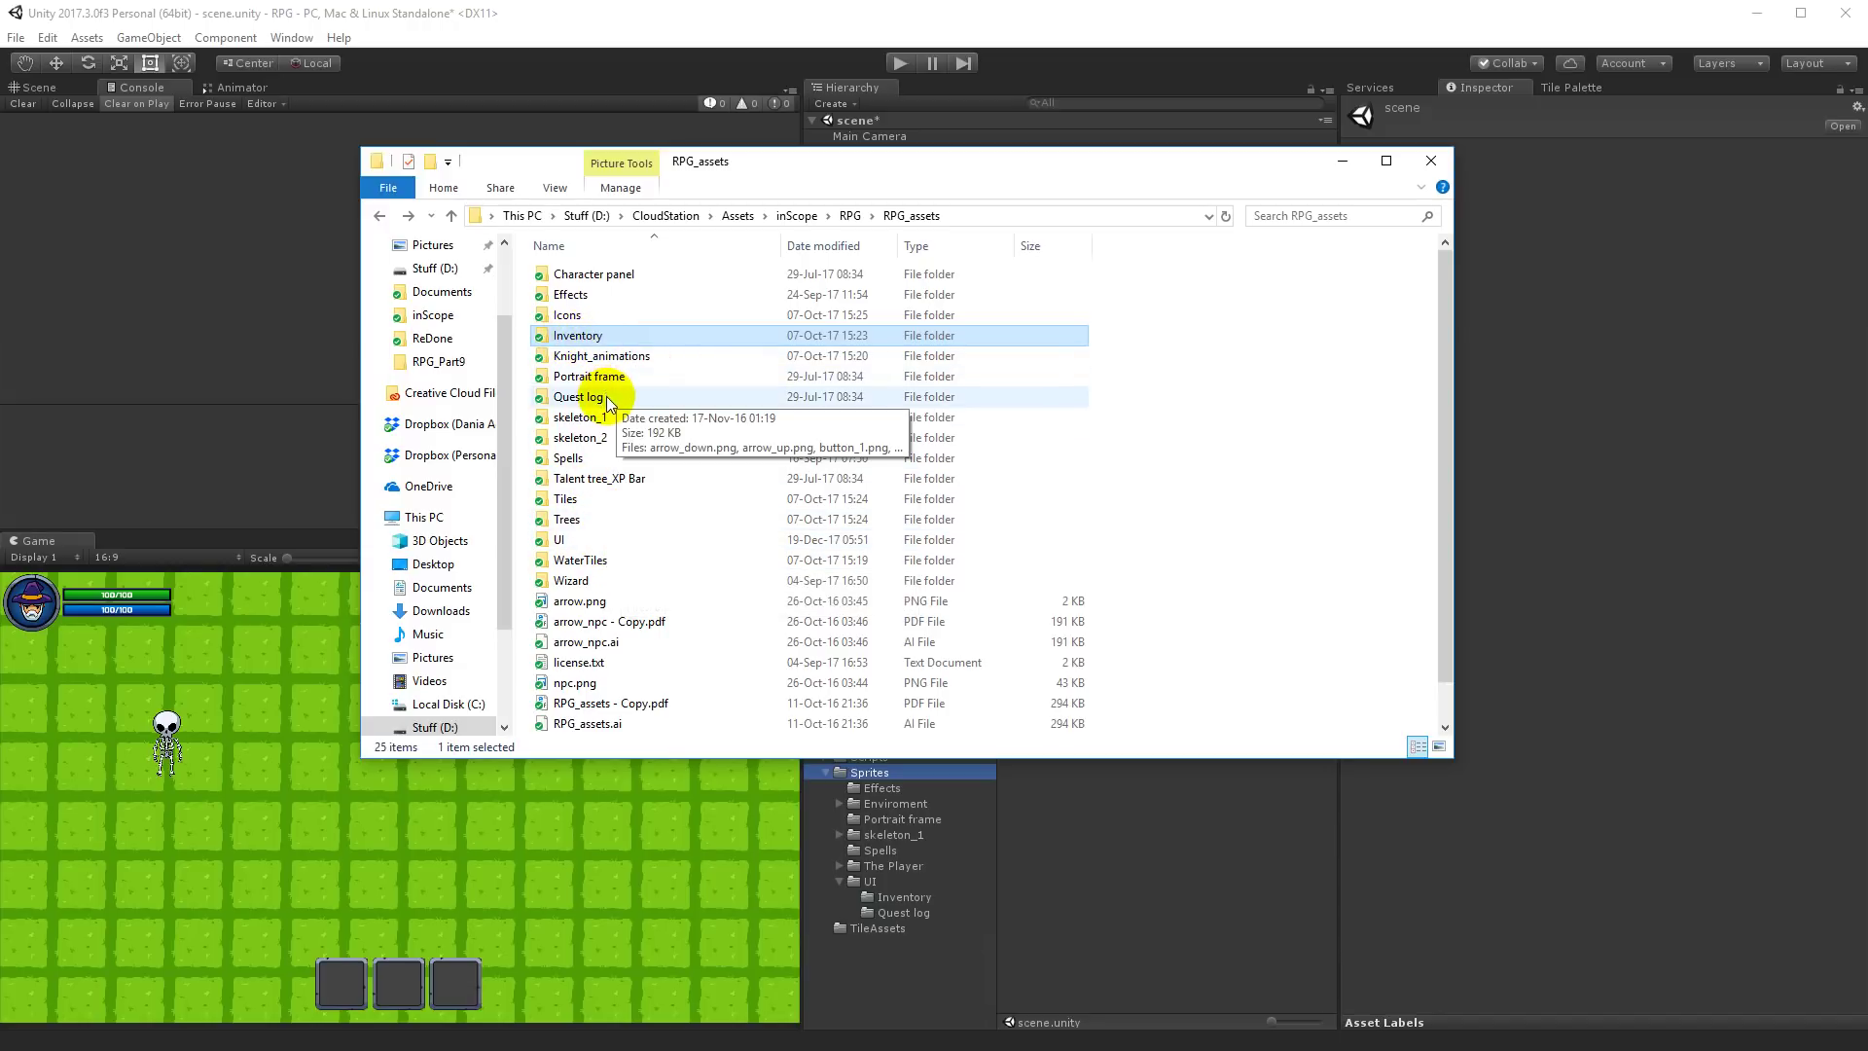
left_click(584, 336)
left_click(593, 399)
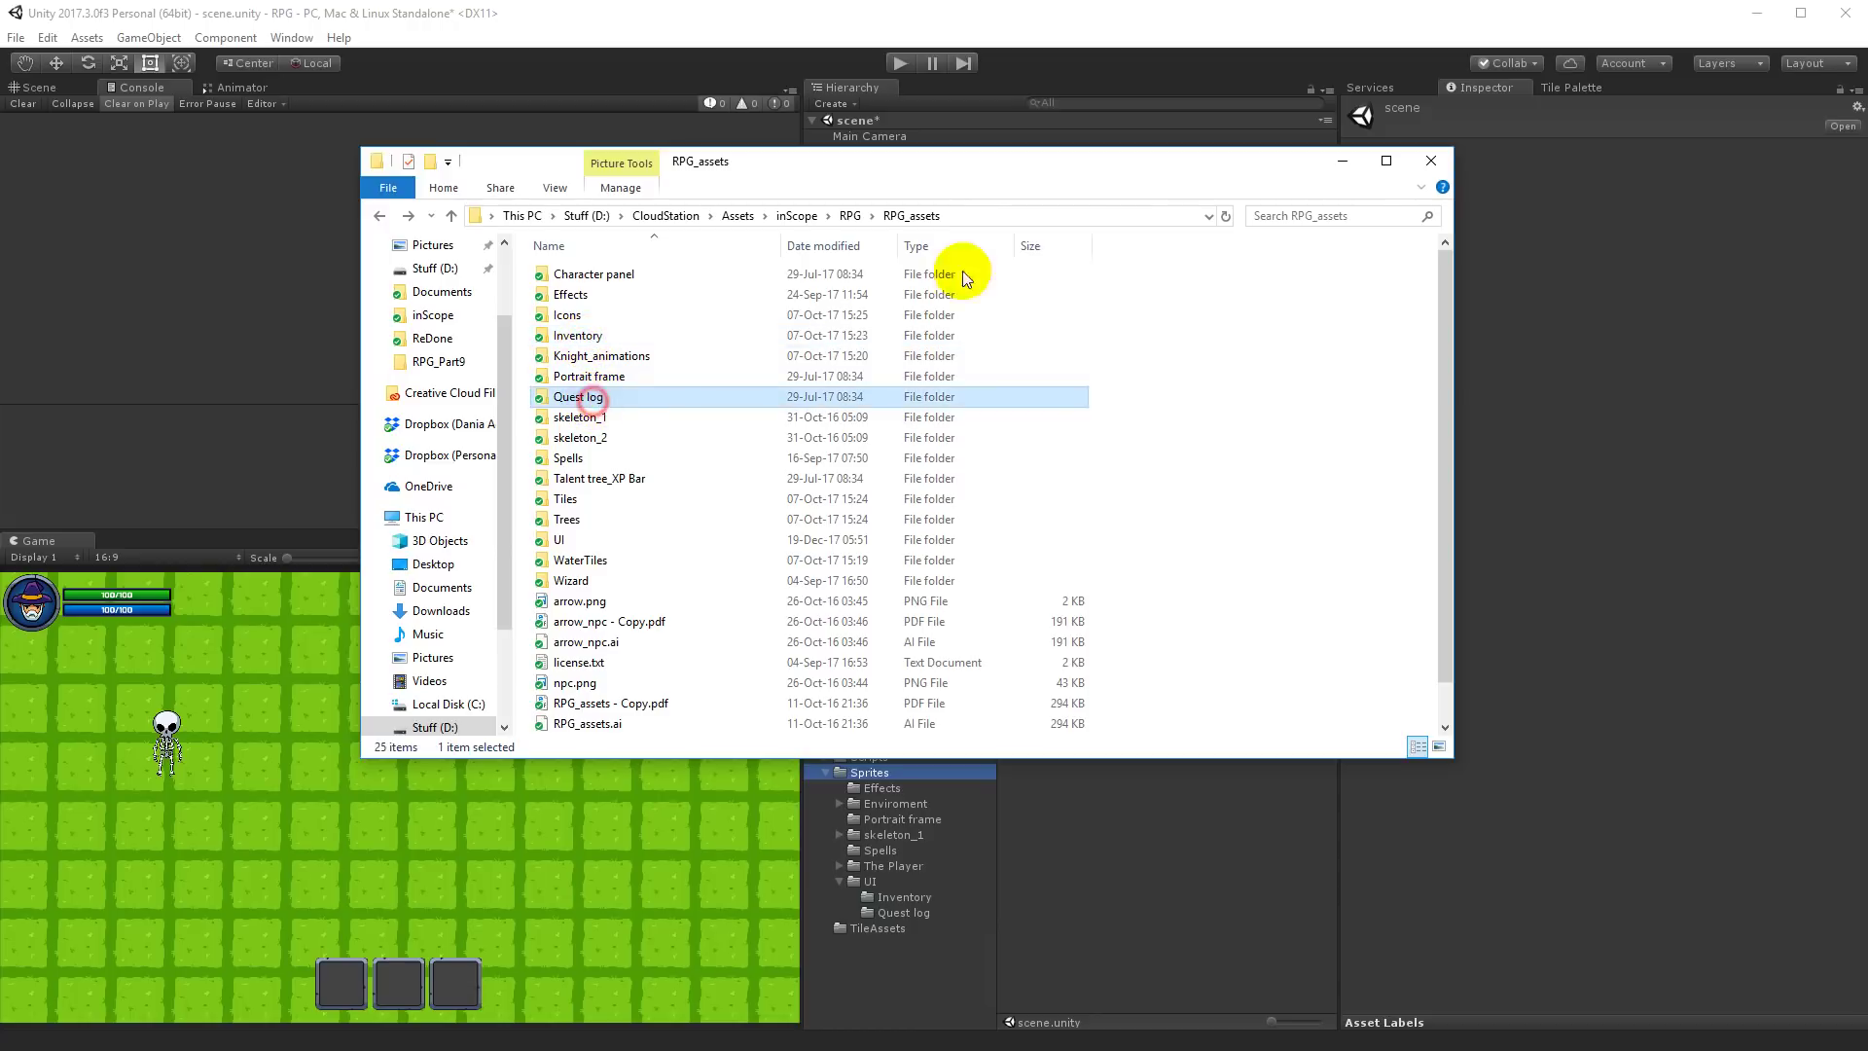
left_click(1345, 162)
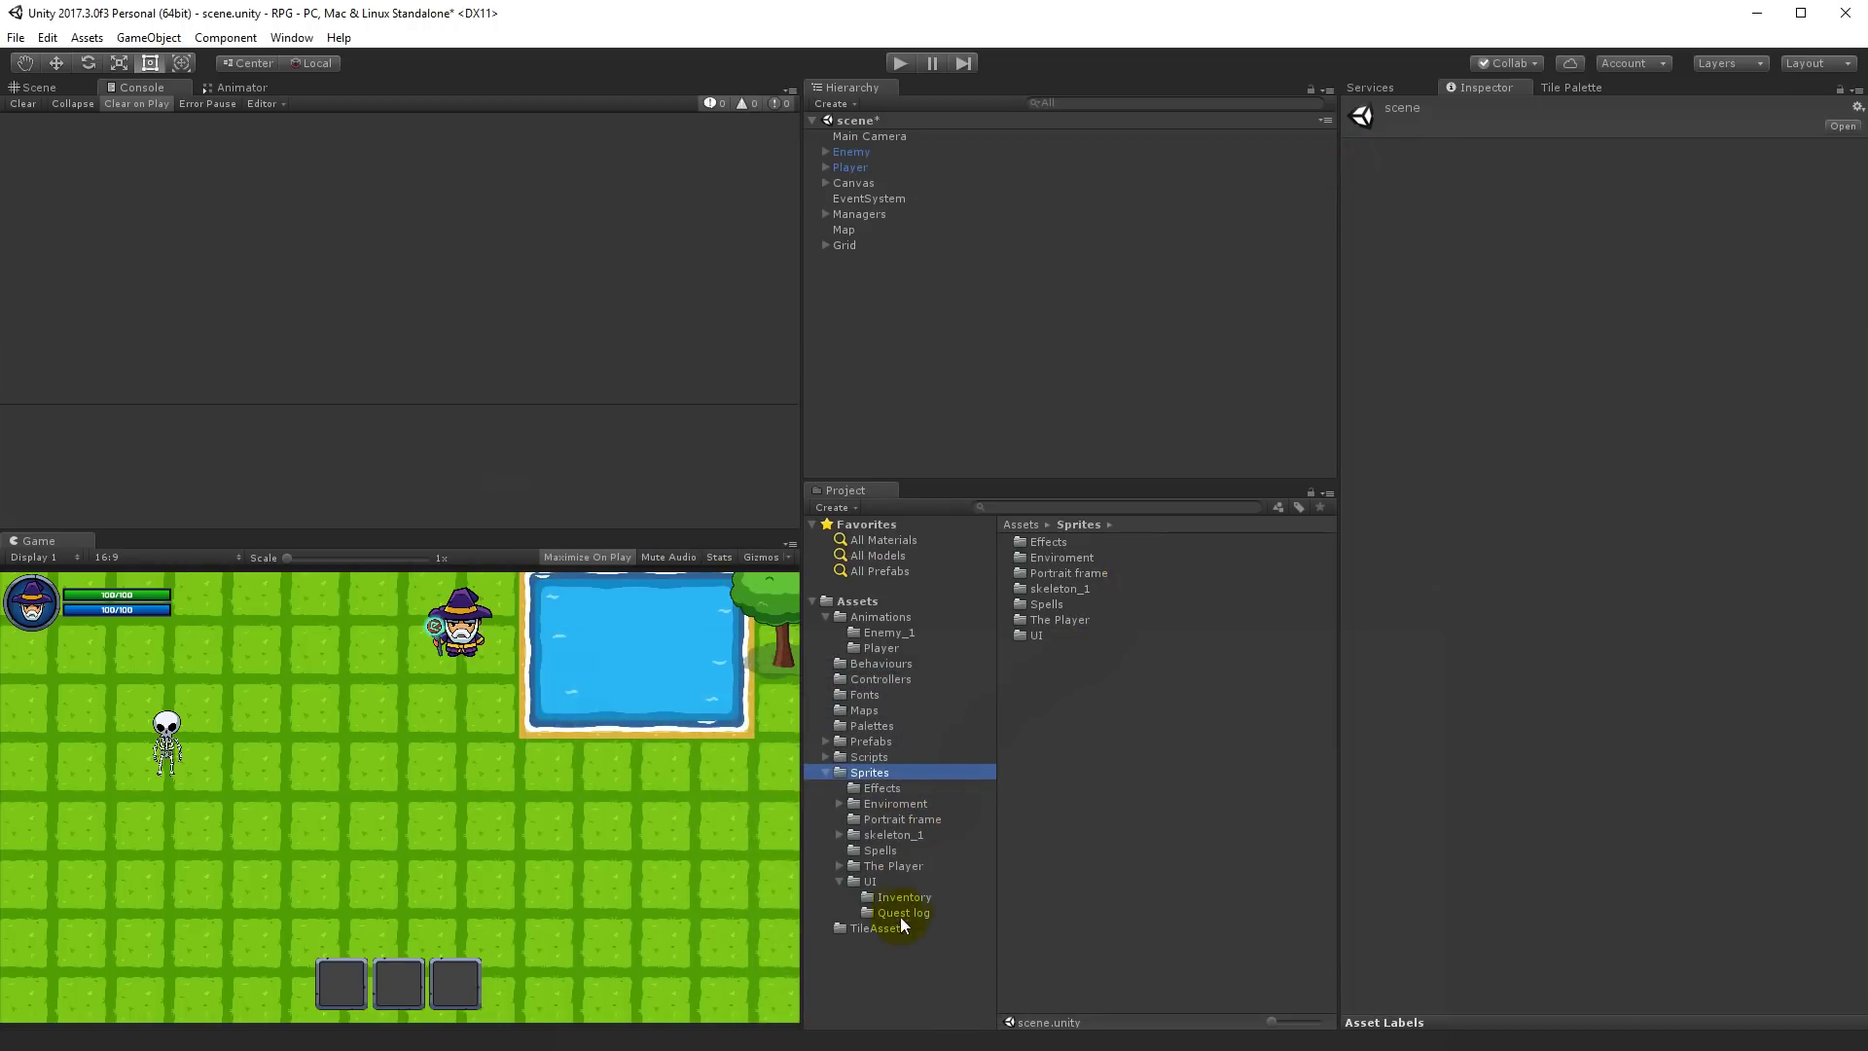
left_click(924, 914)
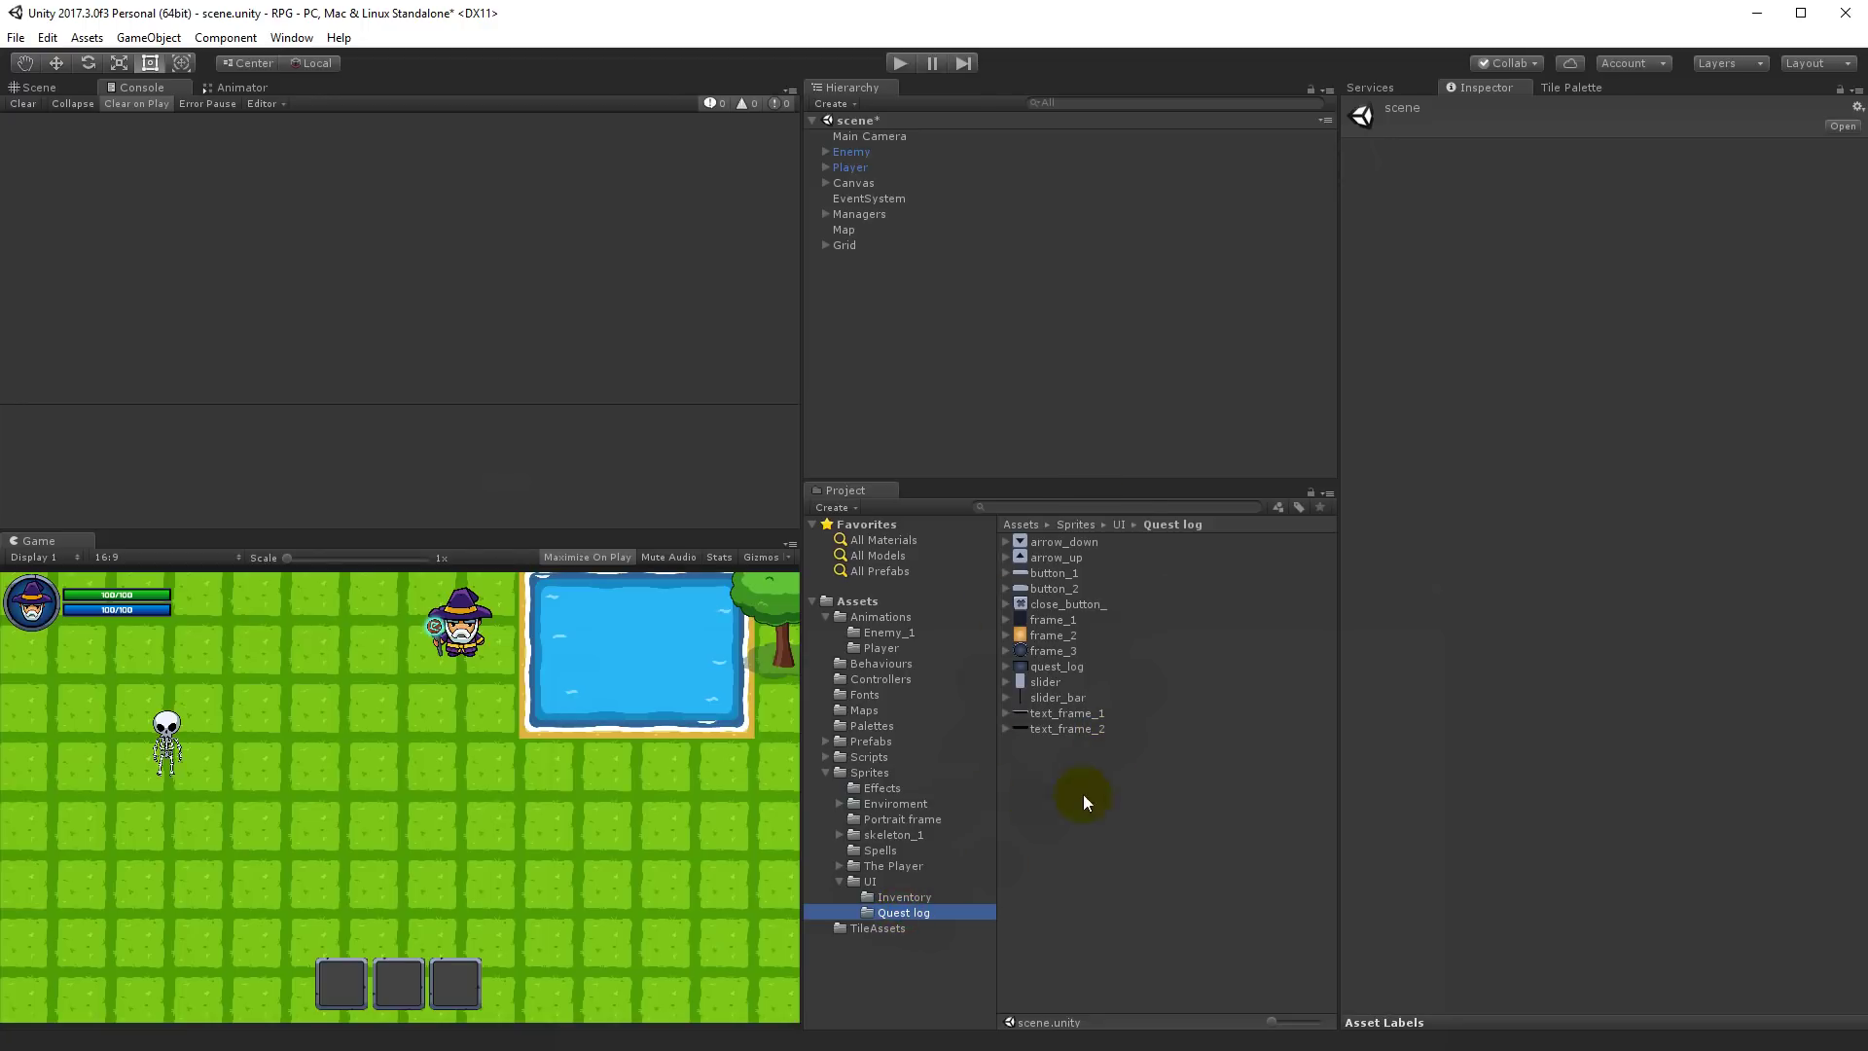
left_click(1056, 635)
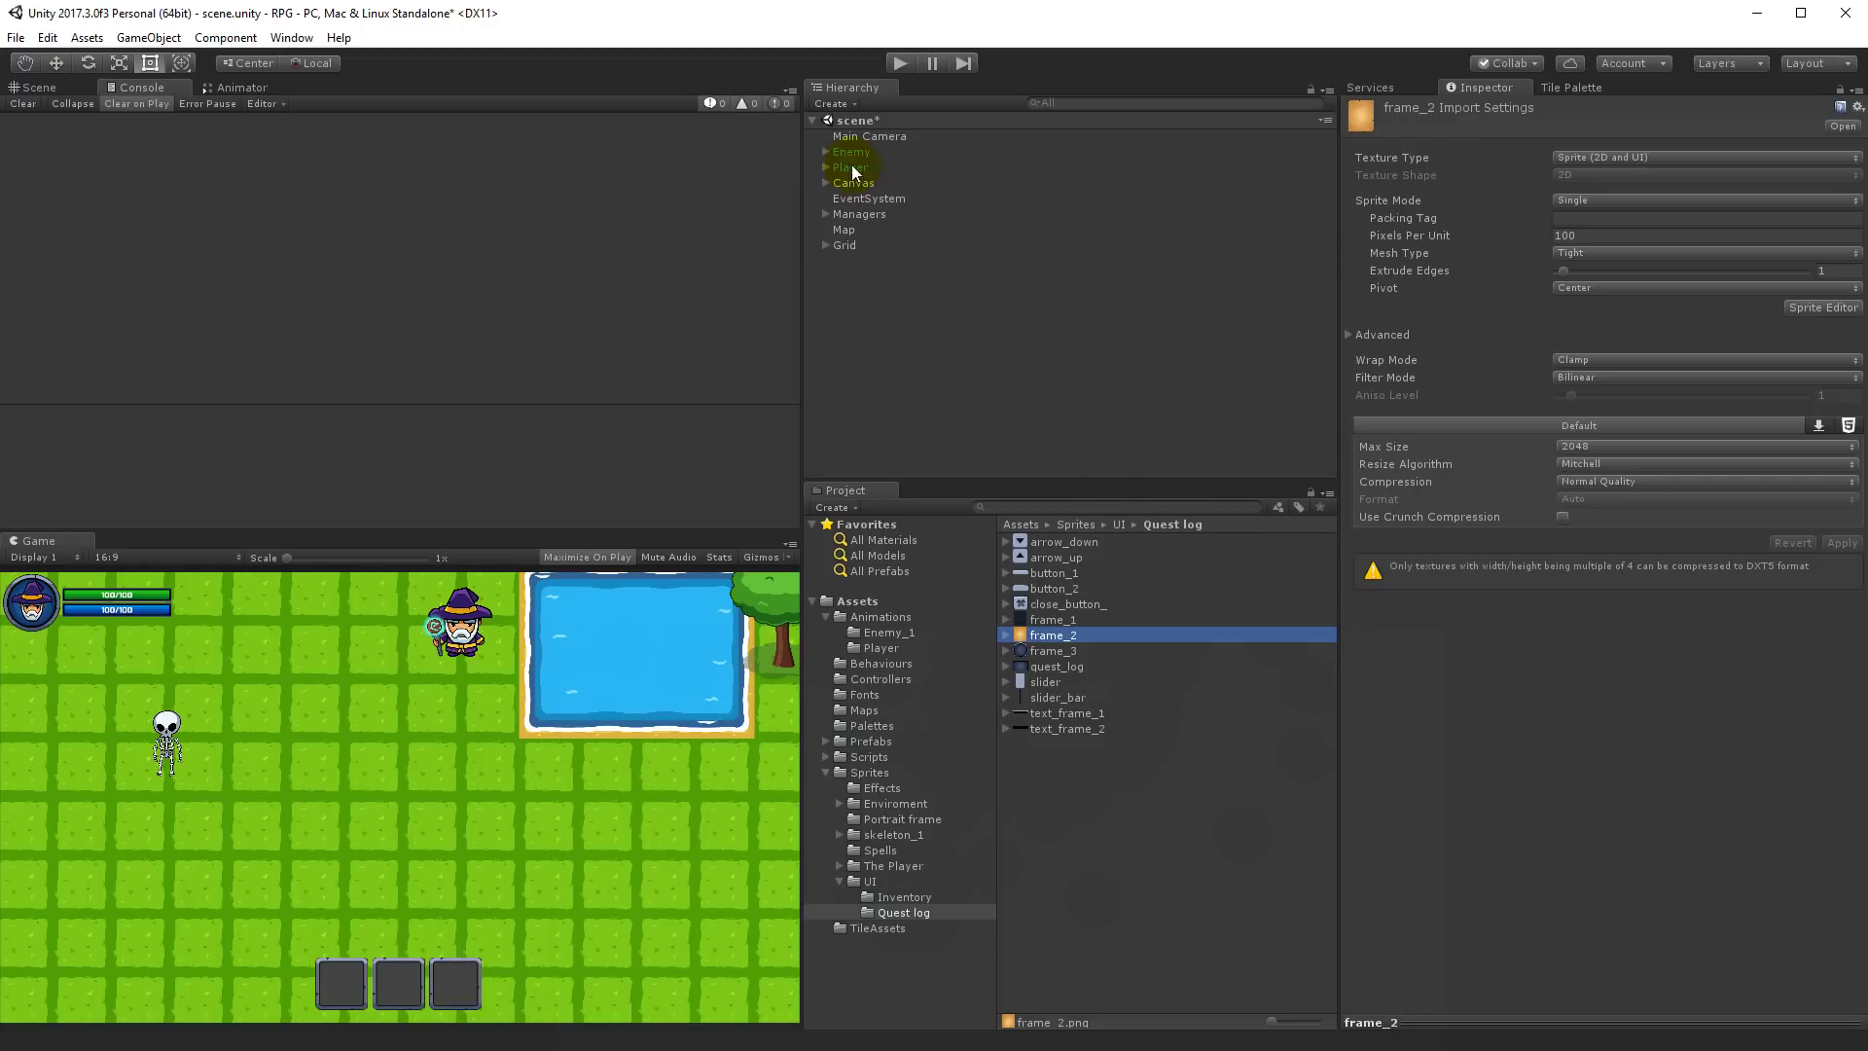
Step: Delete the ACT2 and ACT3 buttons from the Canvas's Actionbar
left_click(822, 183)
left_click(840, 215)
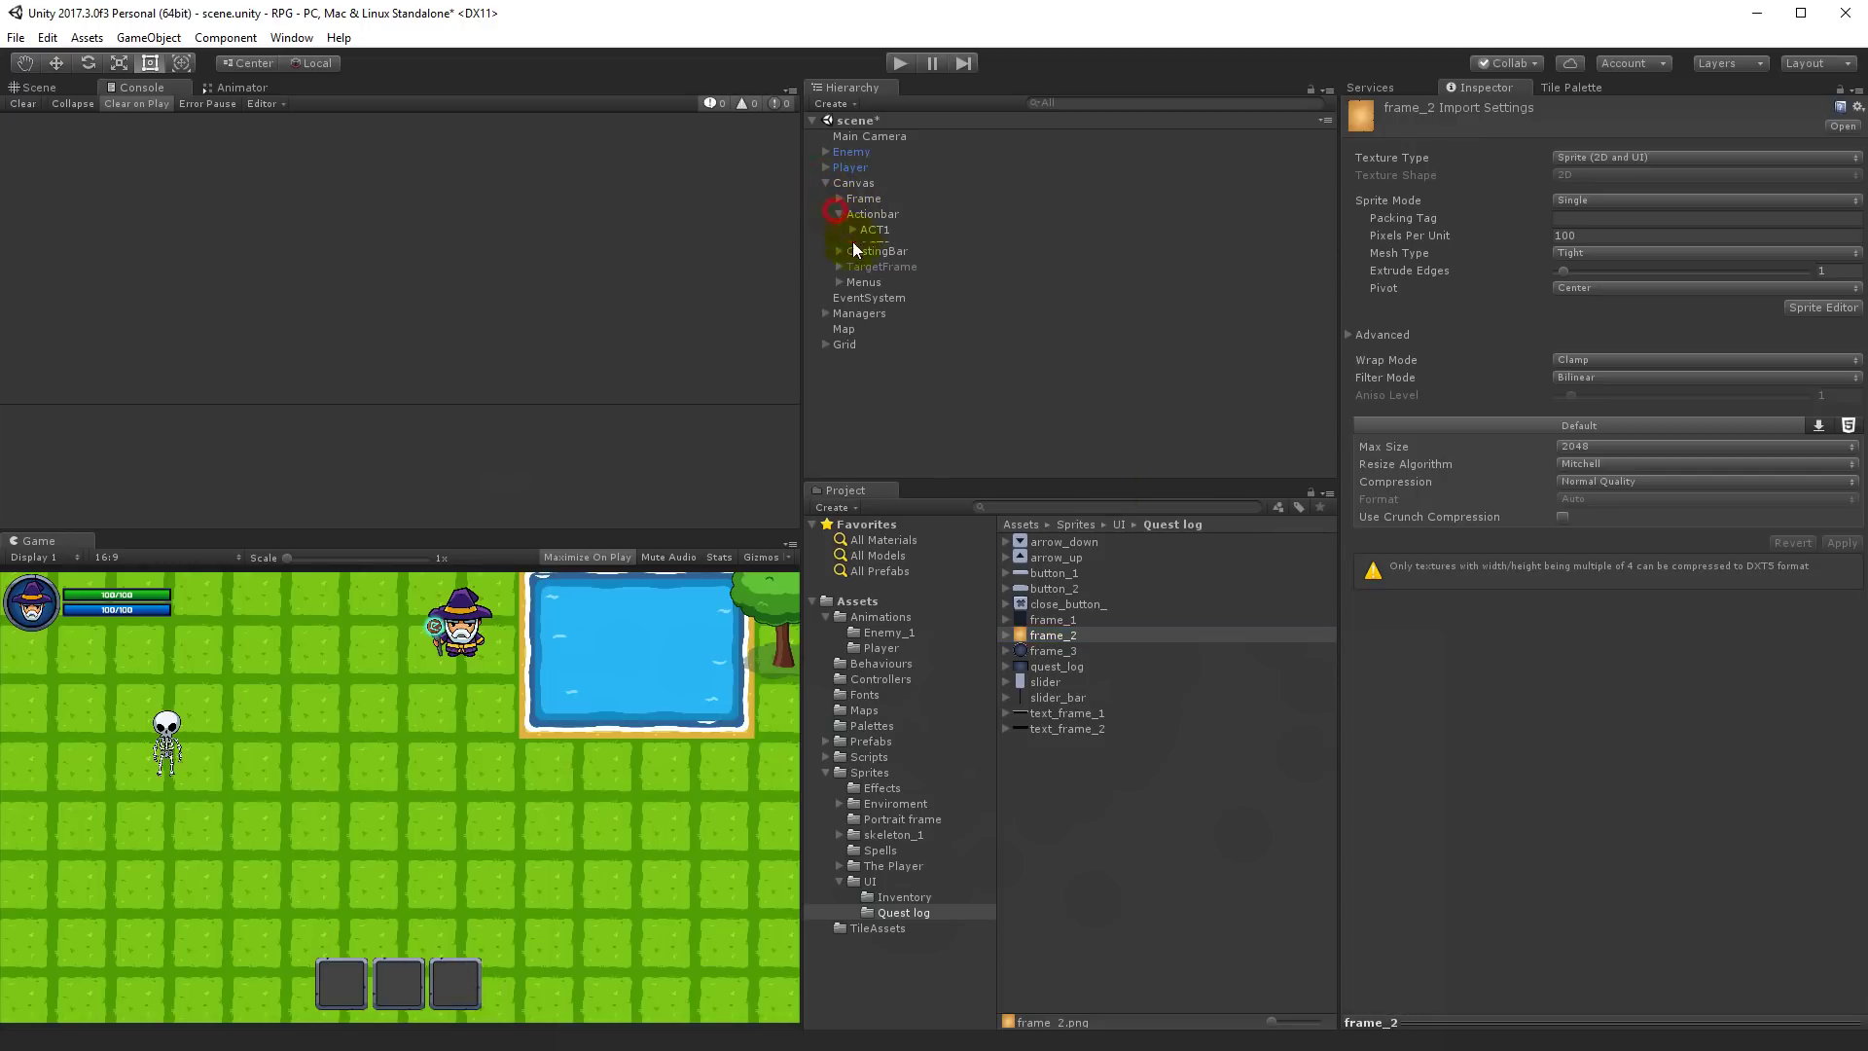
left_click(854, 231)
left_click(853, 261)
left_click(850, 292)
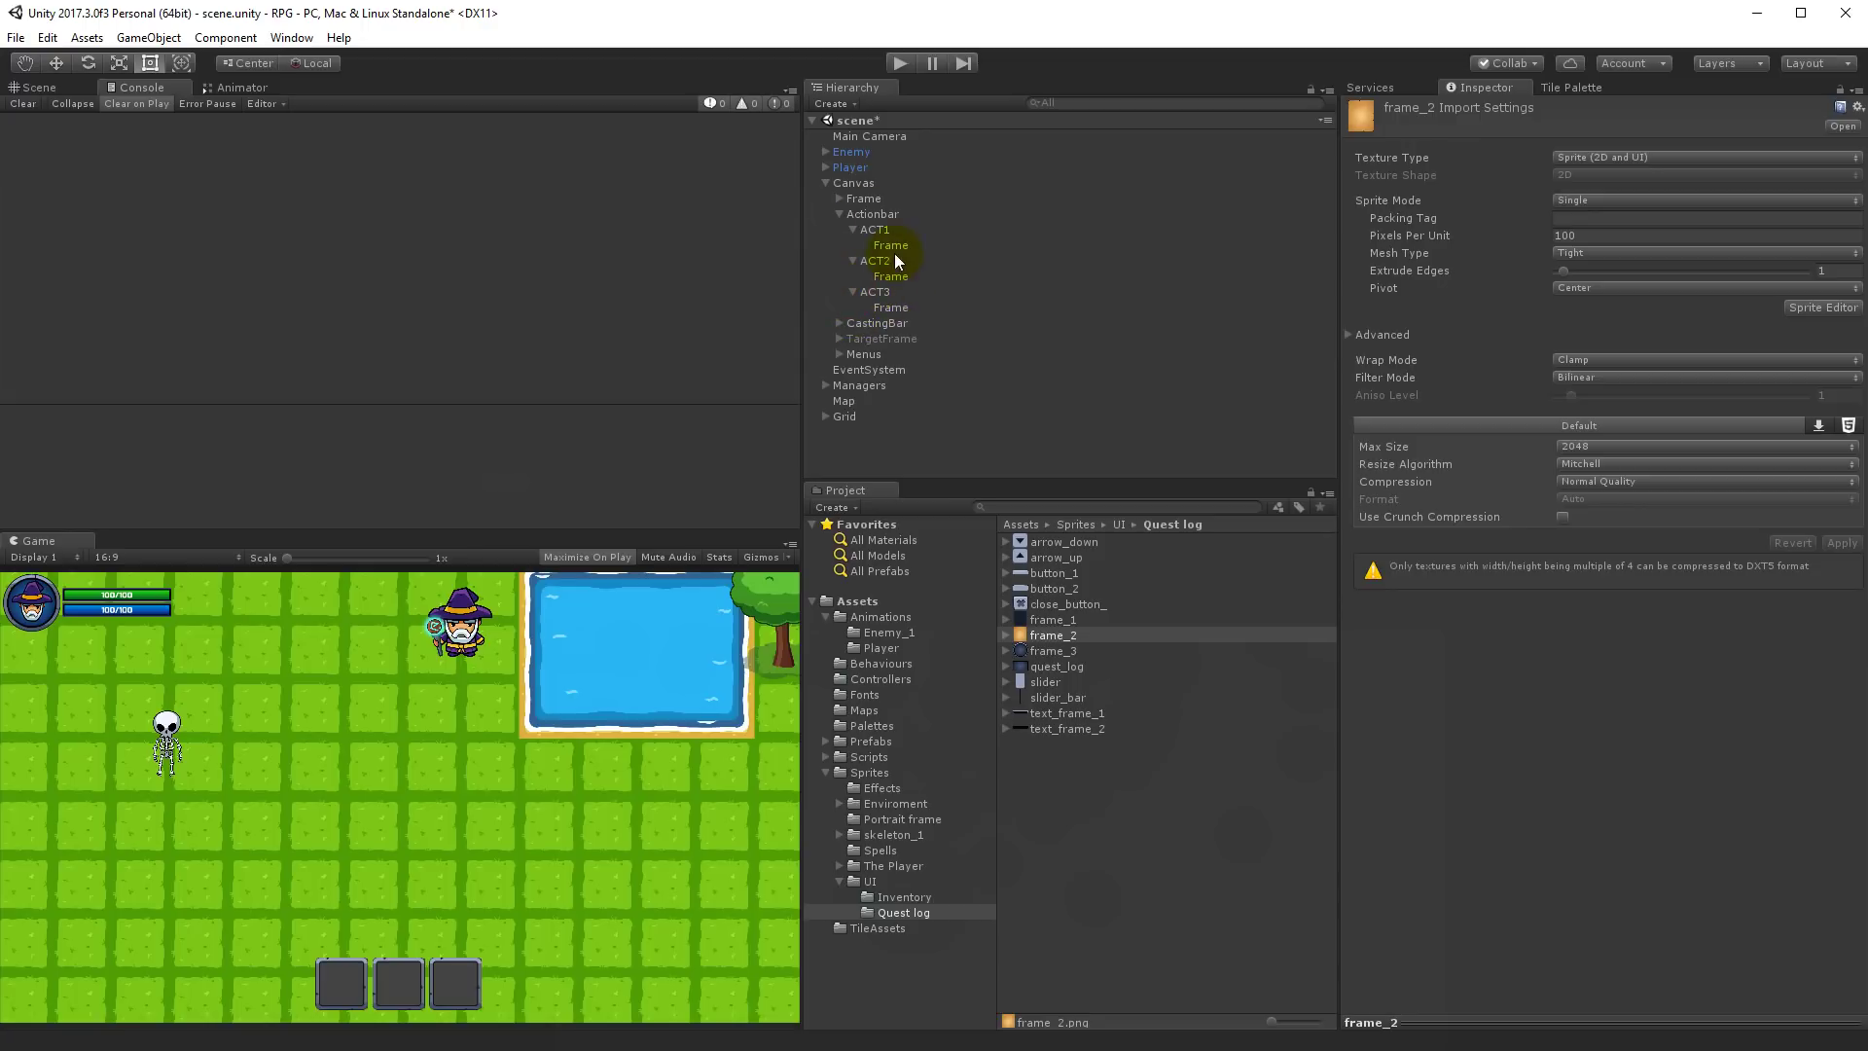
left_click(870, 261)
left_click(871, 294, "shift")
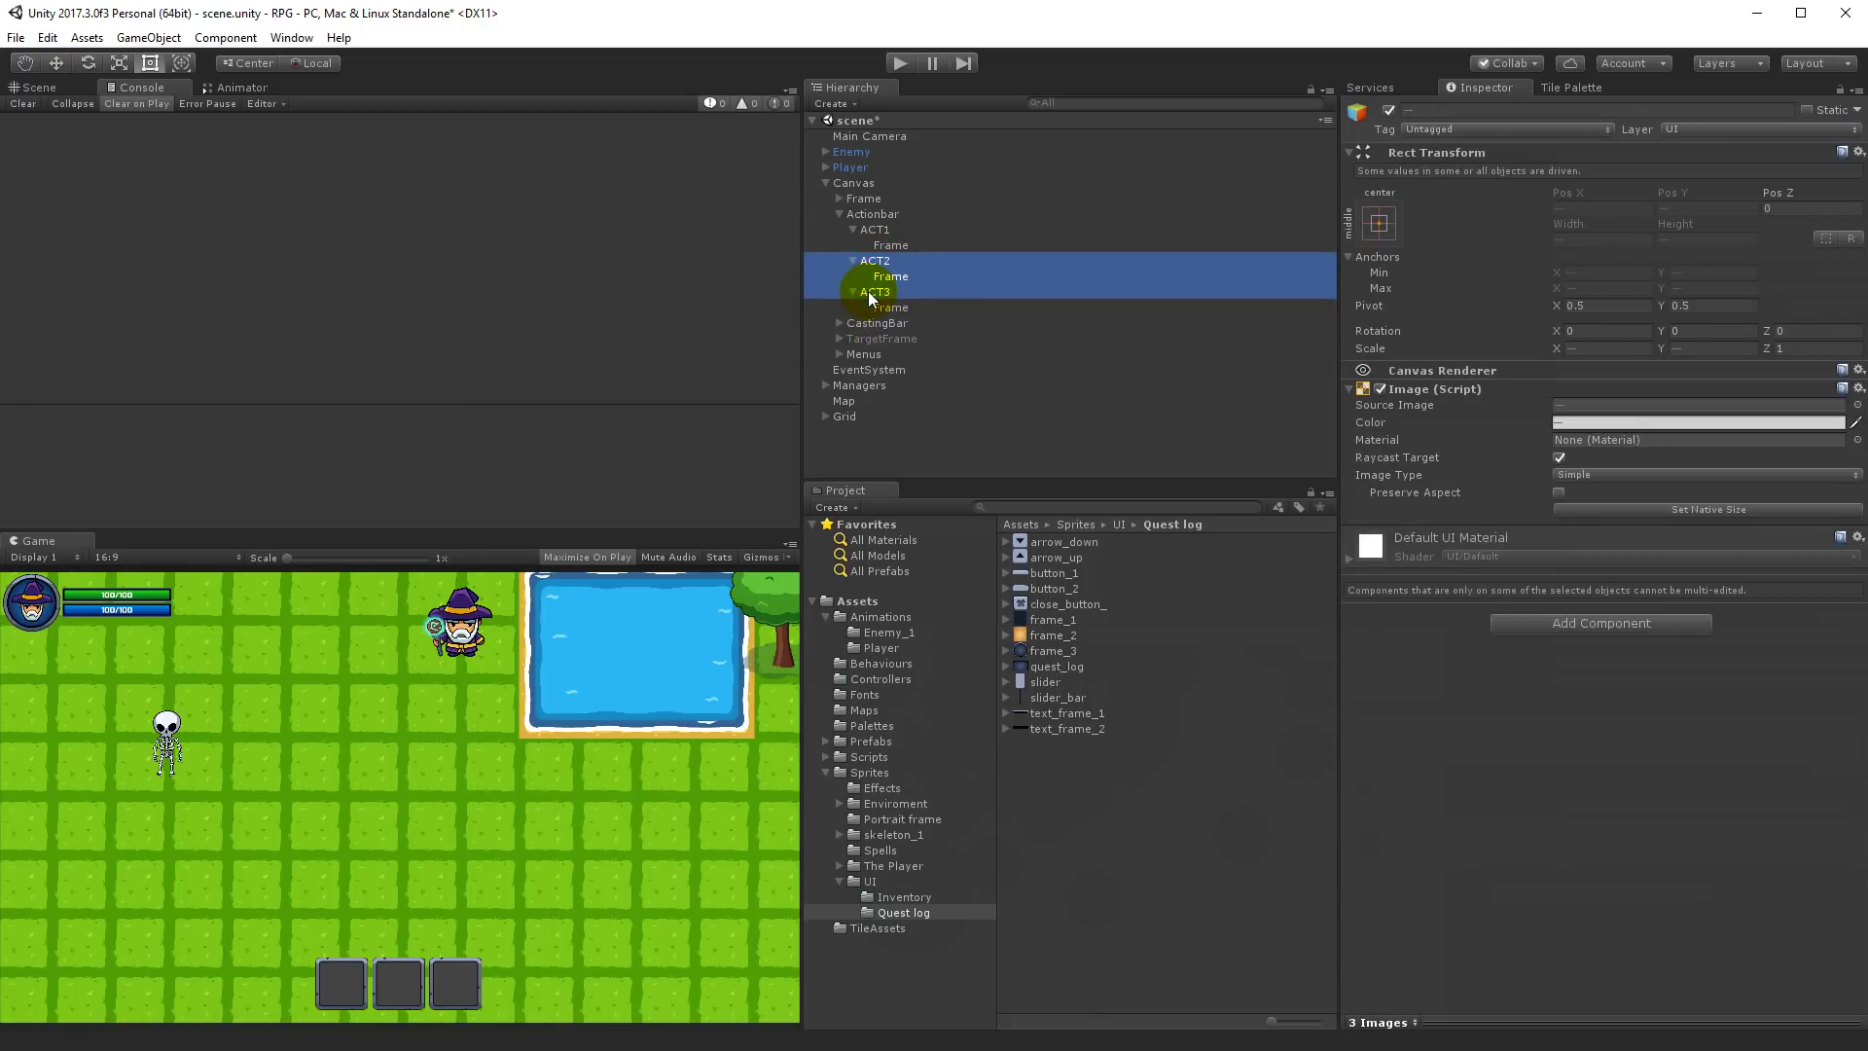
key("Delete")
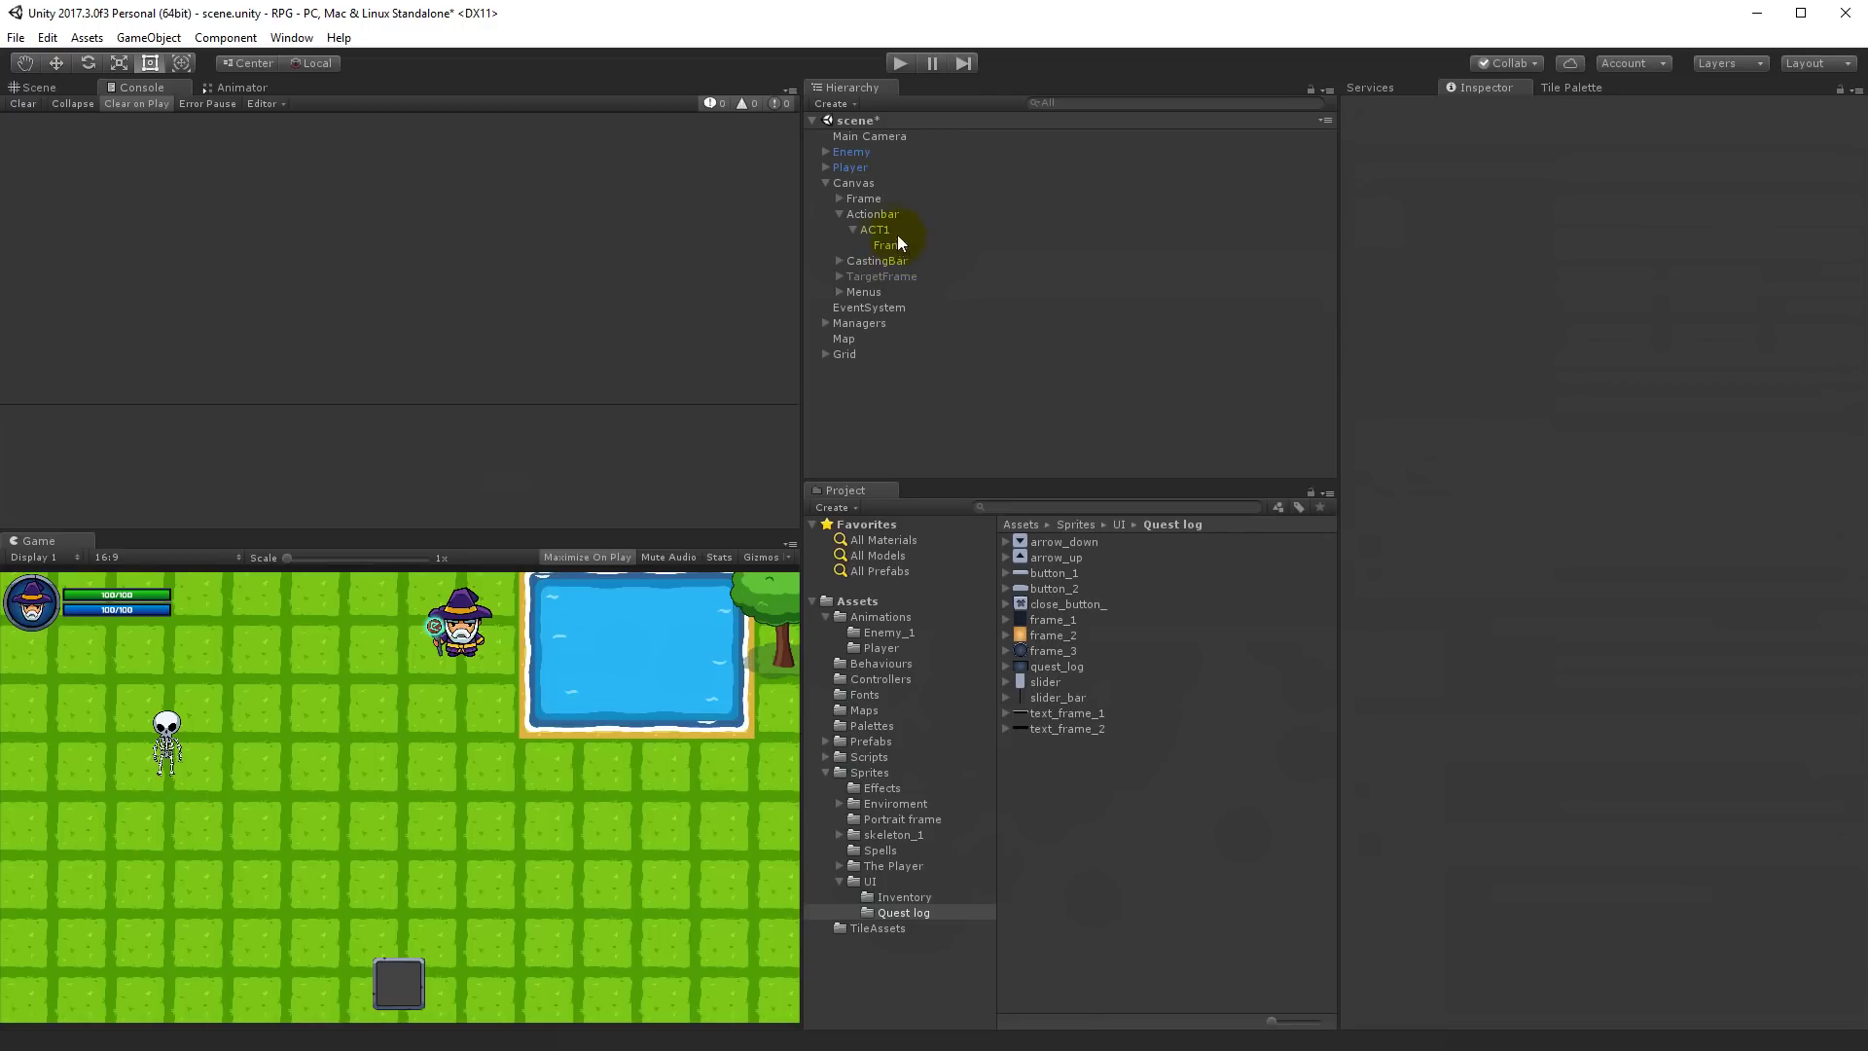
Step: Set the Actionbar's ACT1 image to the empty_slot sprite from the Inventory sprites, with a fully opaque white color (FFFFFFFF)
left_click(856, 230)
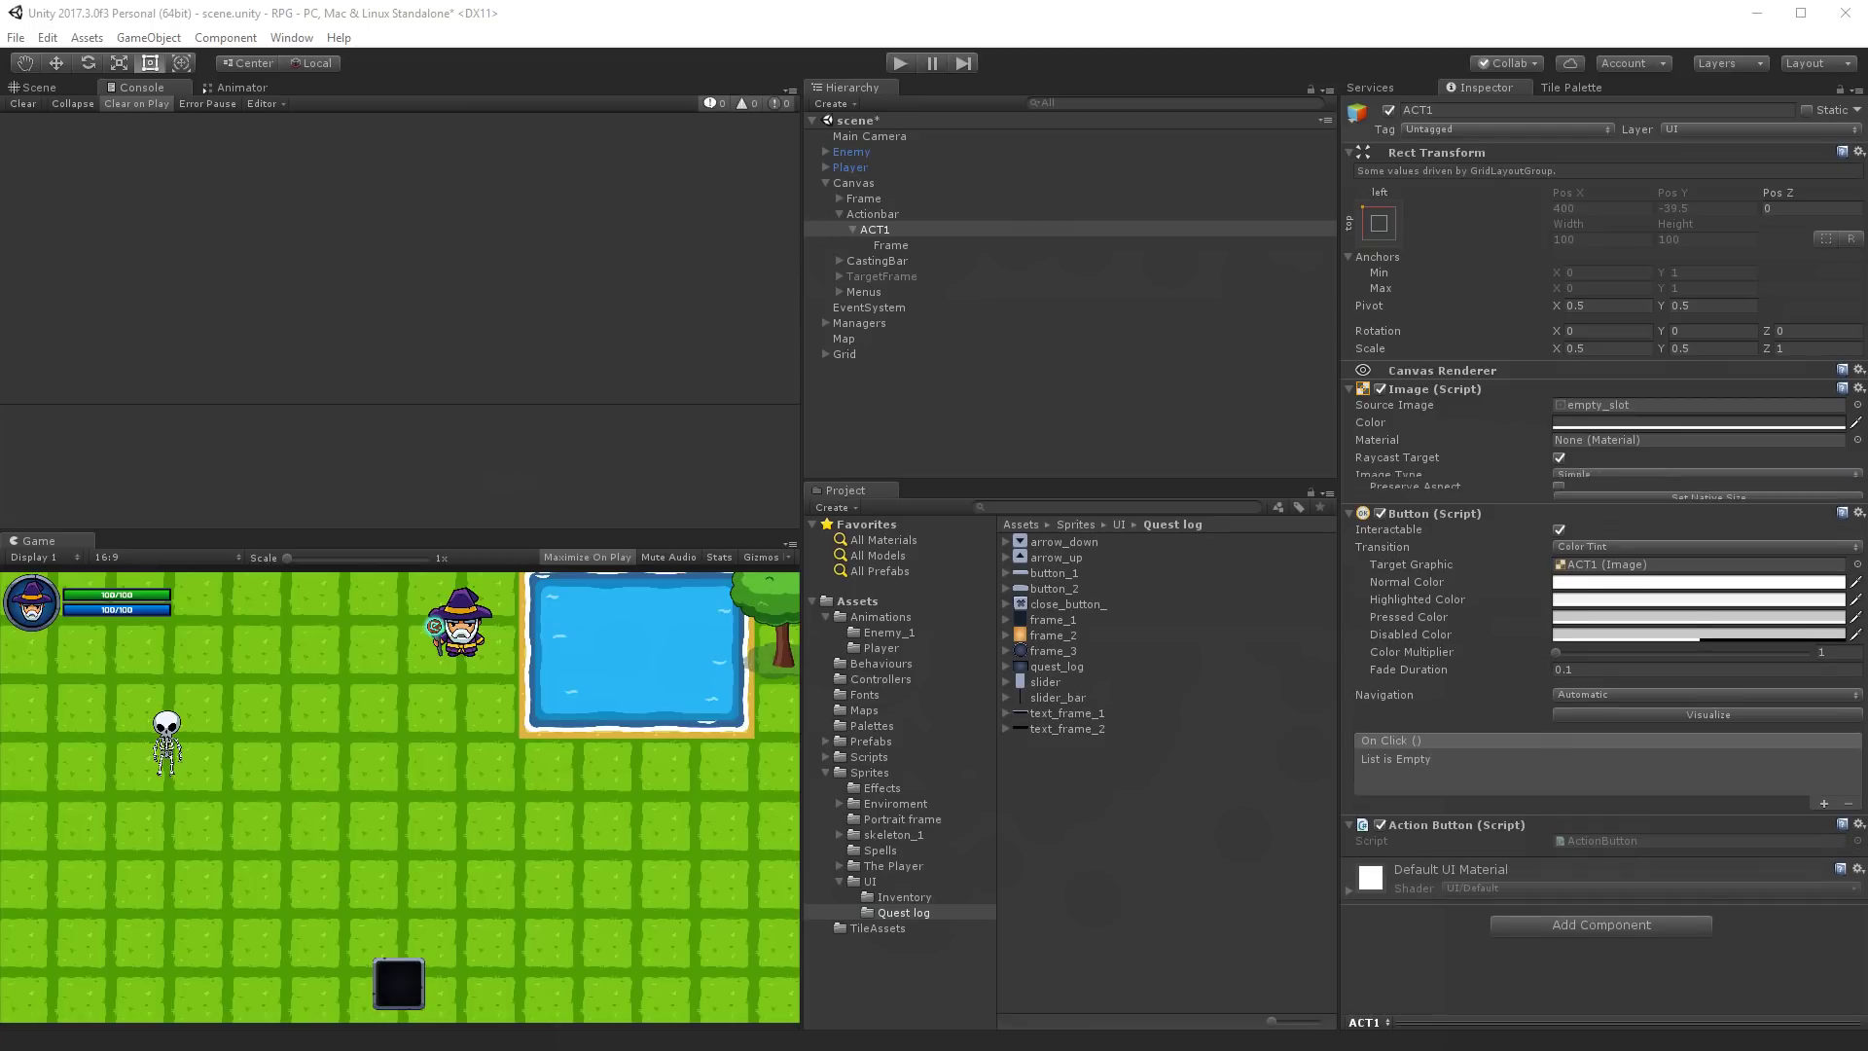
left_click(1024, 855)
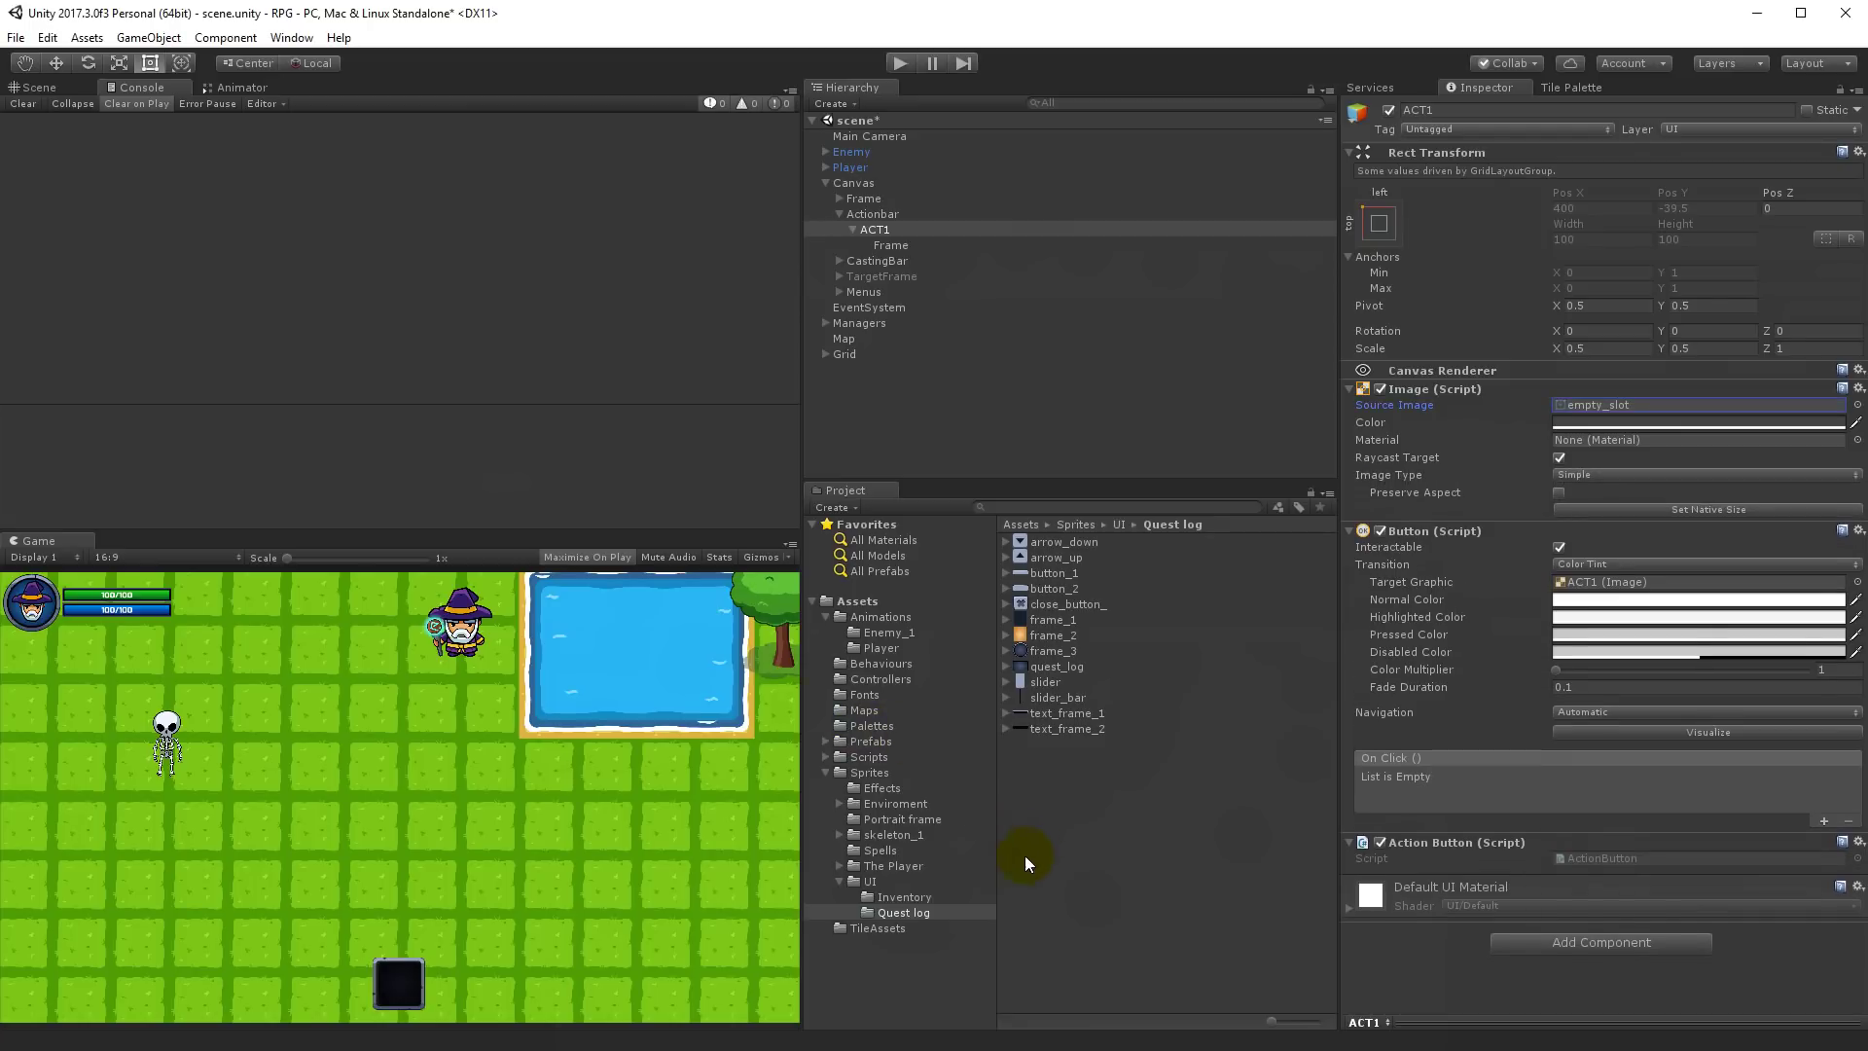
left_click(880, 896)
left_click(1234, 684)
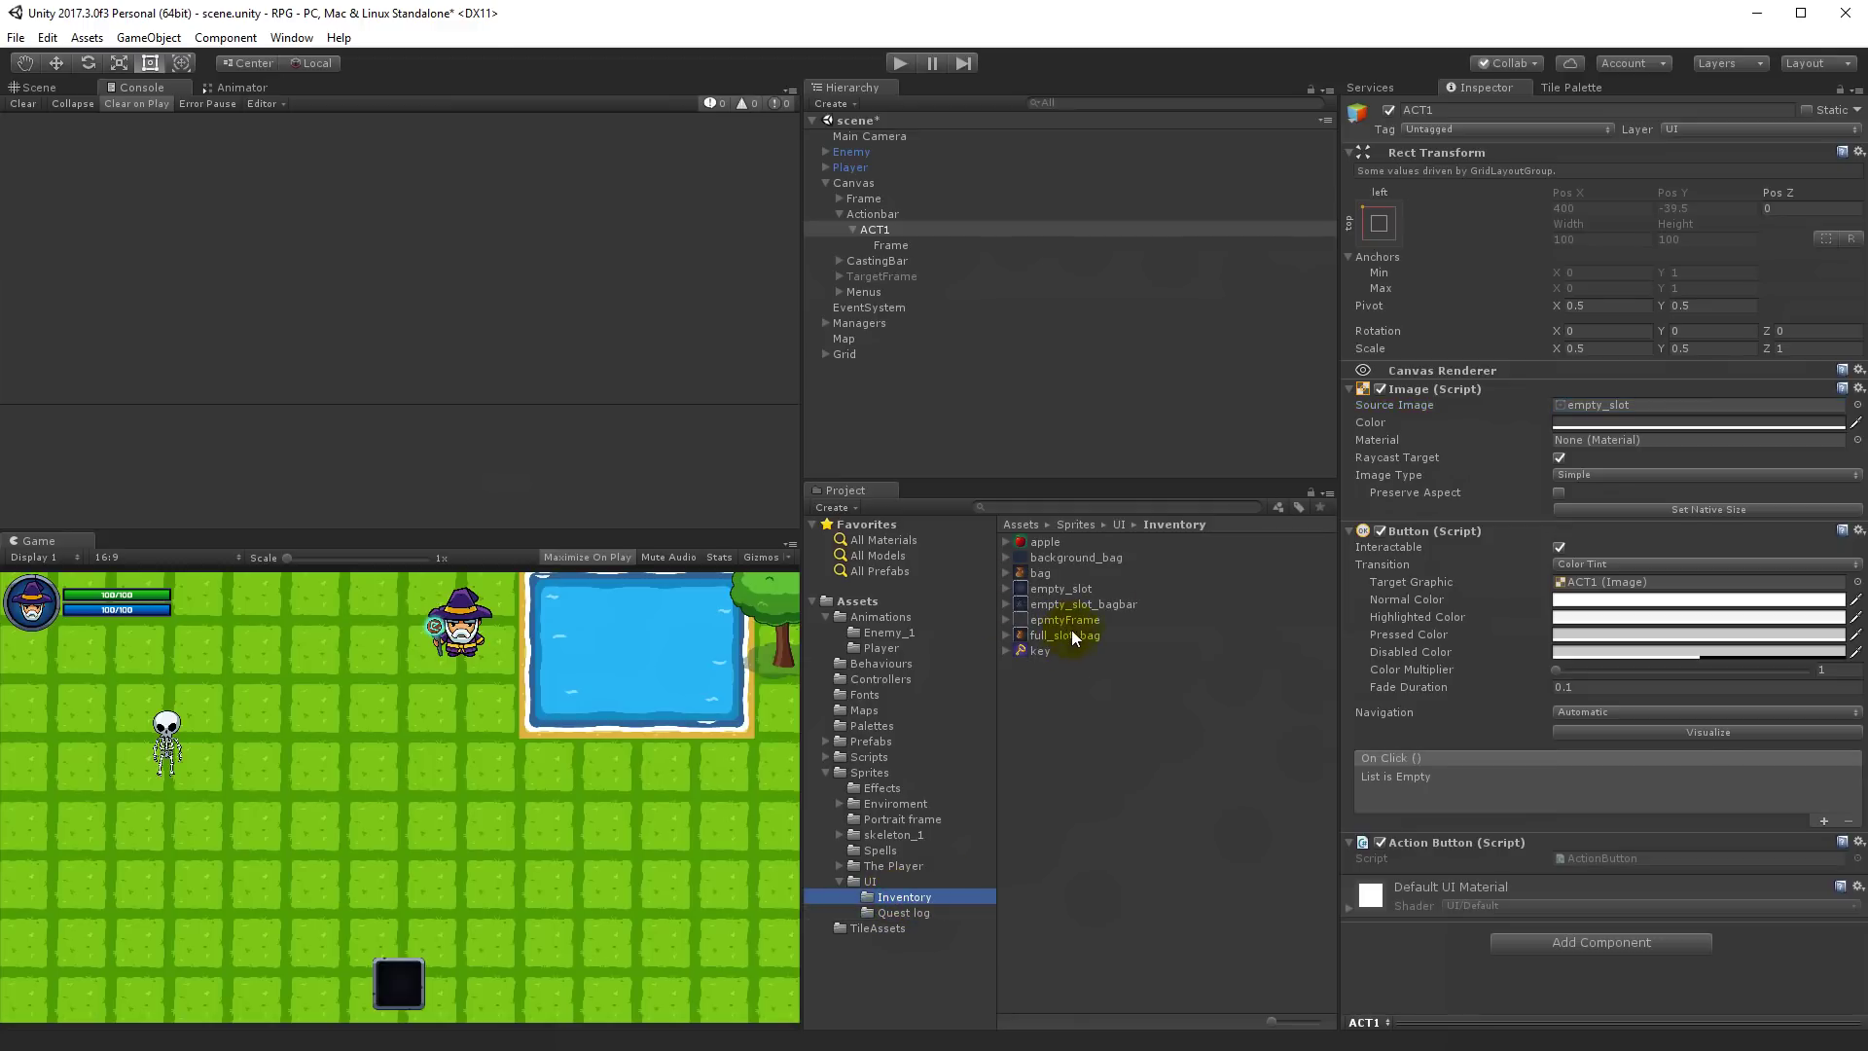
left_click(1059, 590)
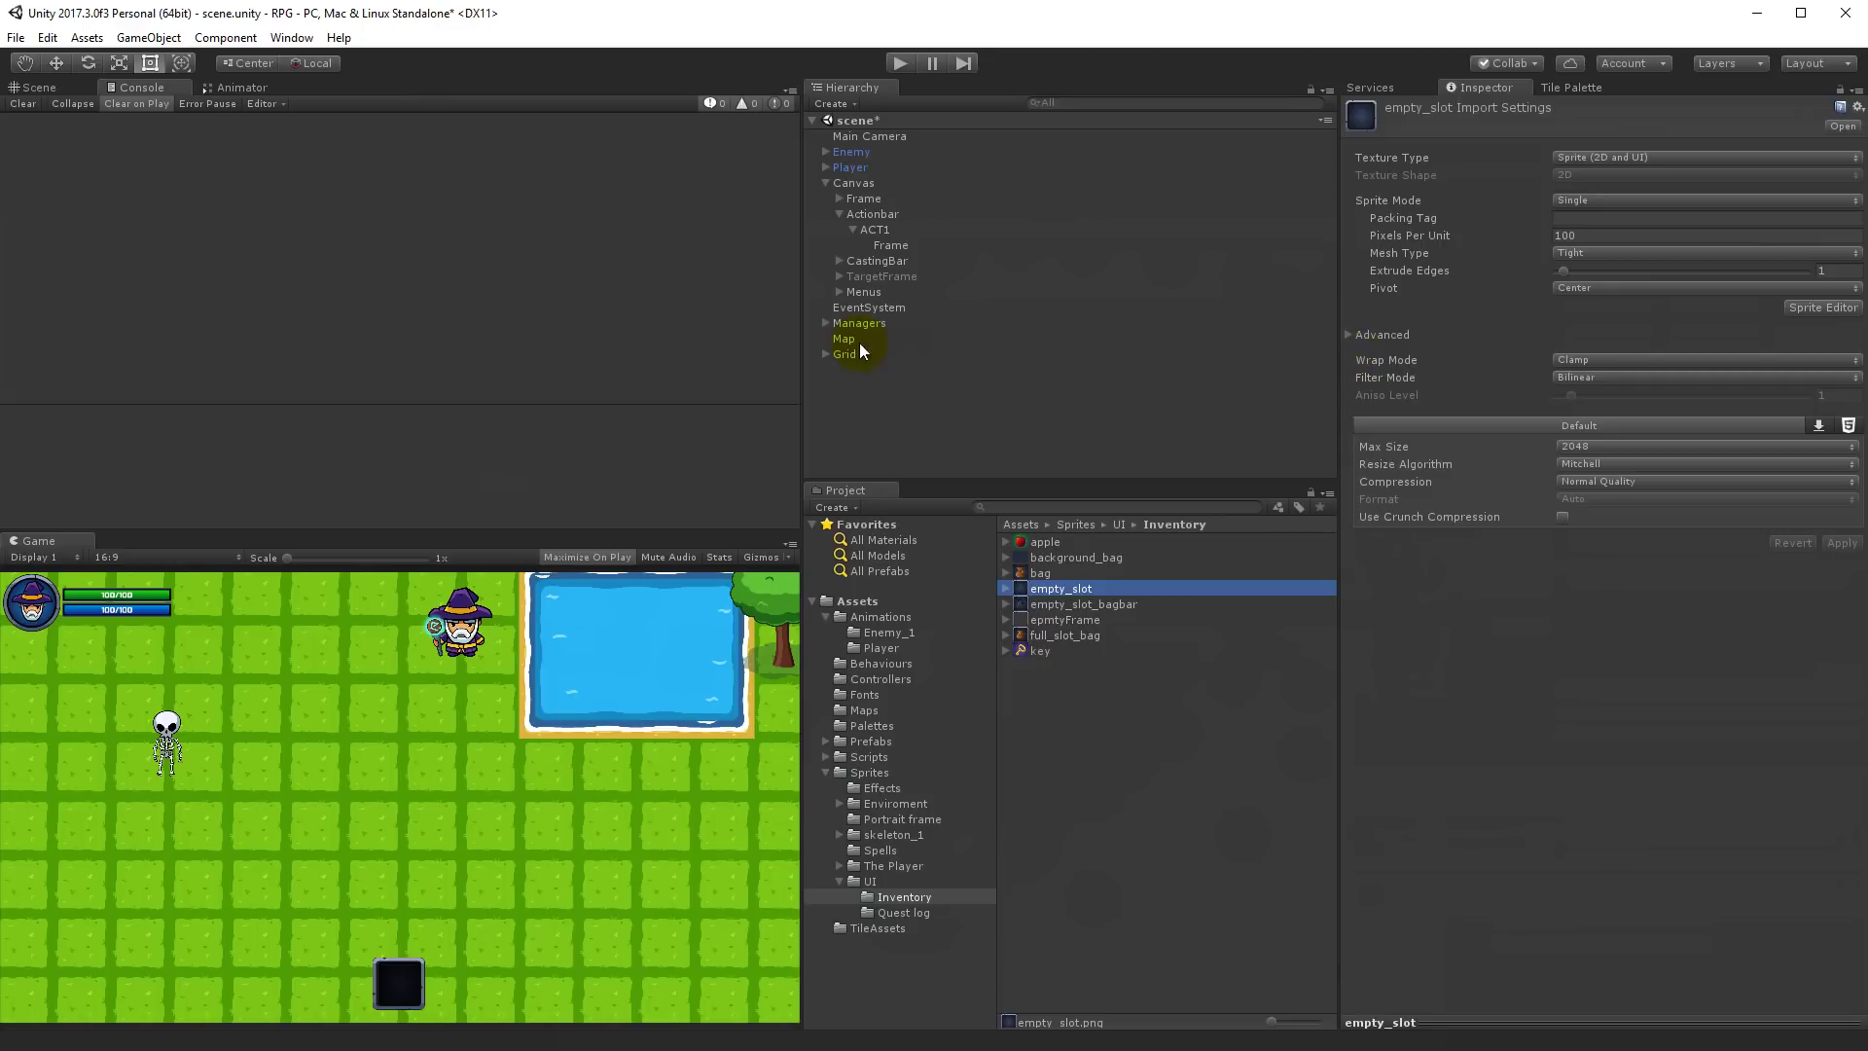
left_click(894, 233)
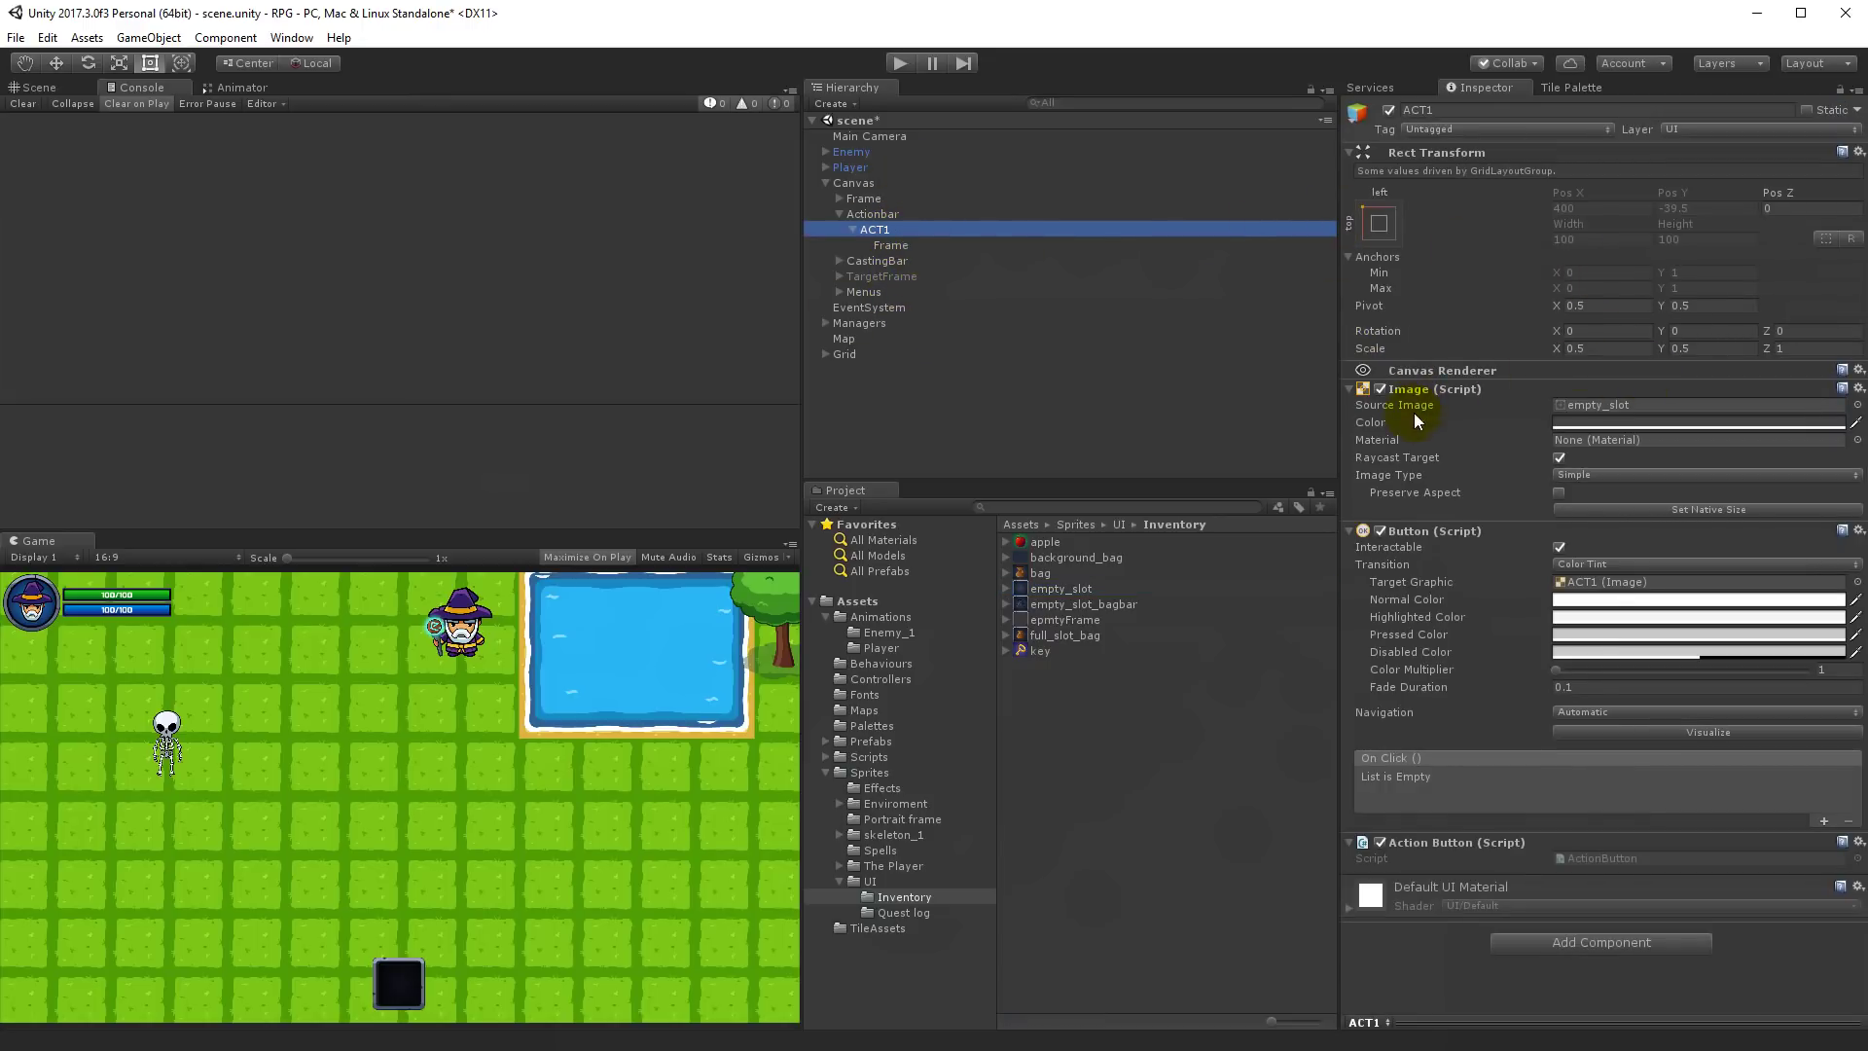
left_click(1595, 421)
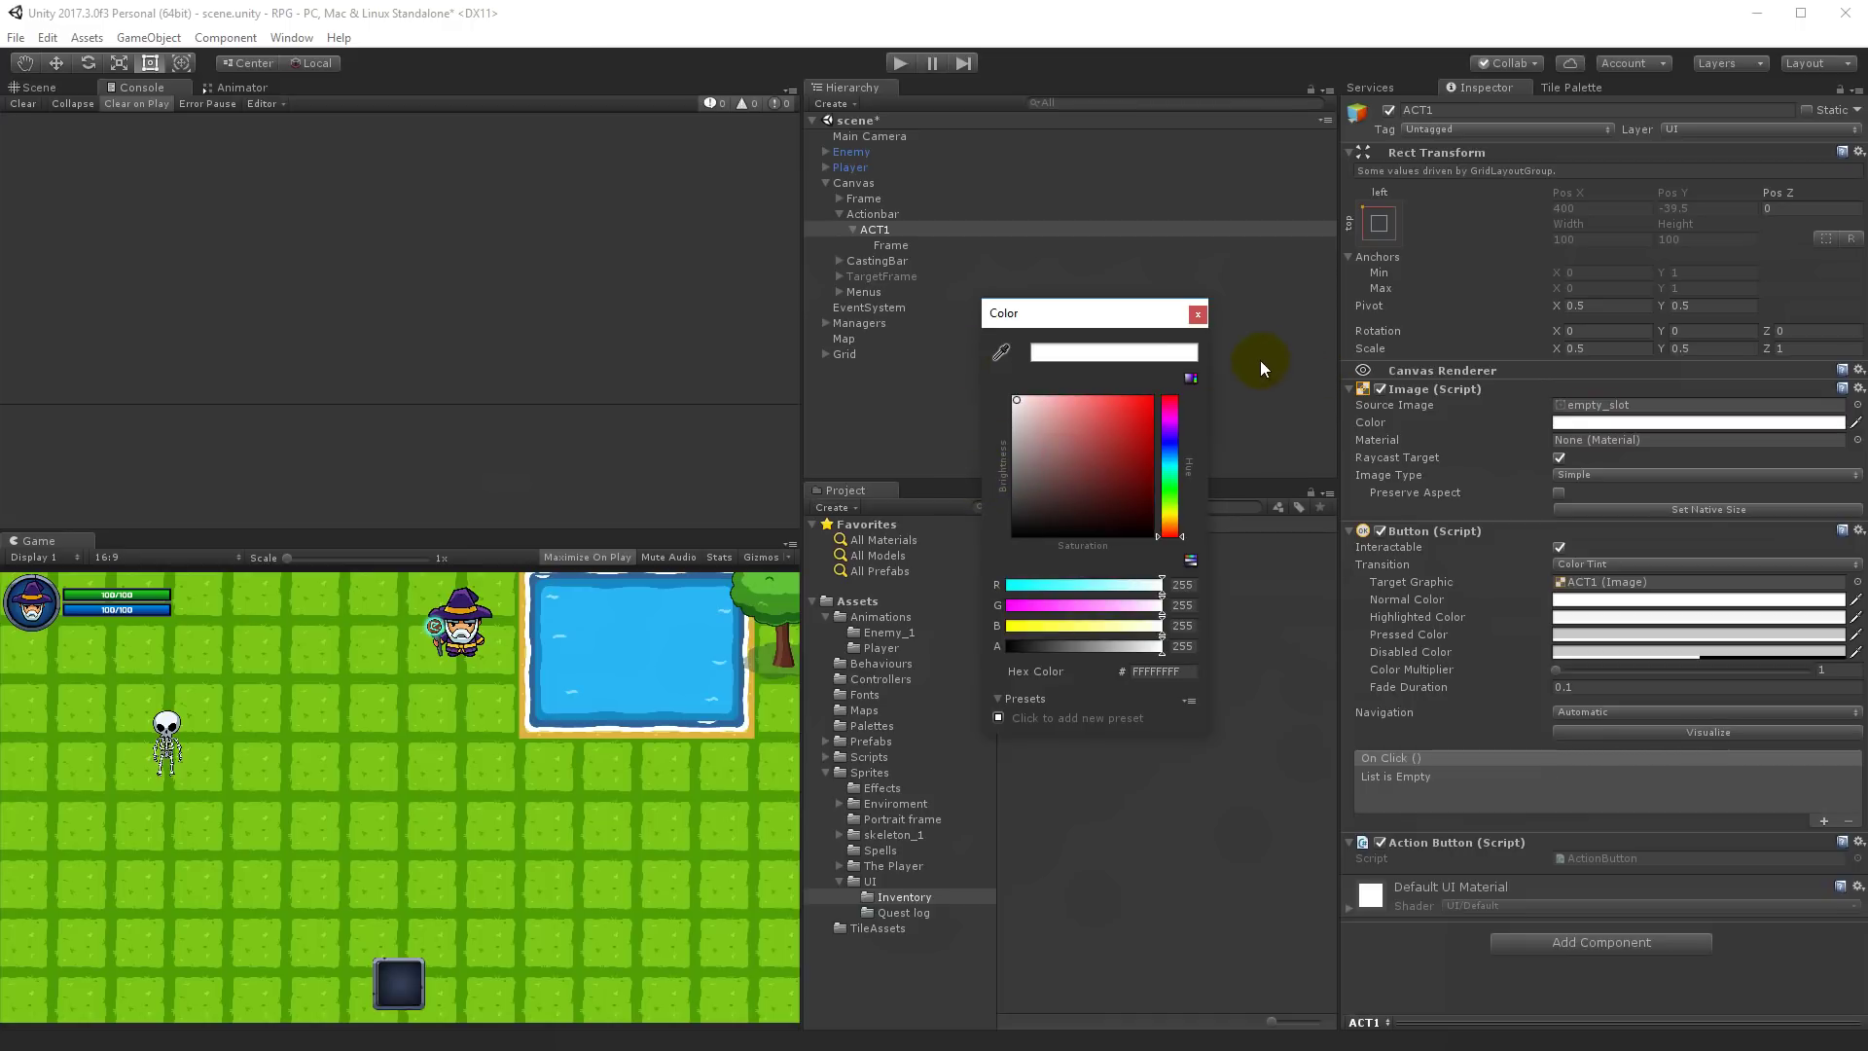
left_click(1198, 314)
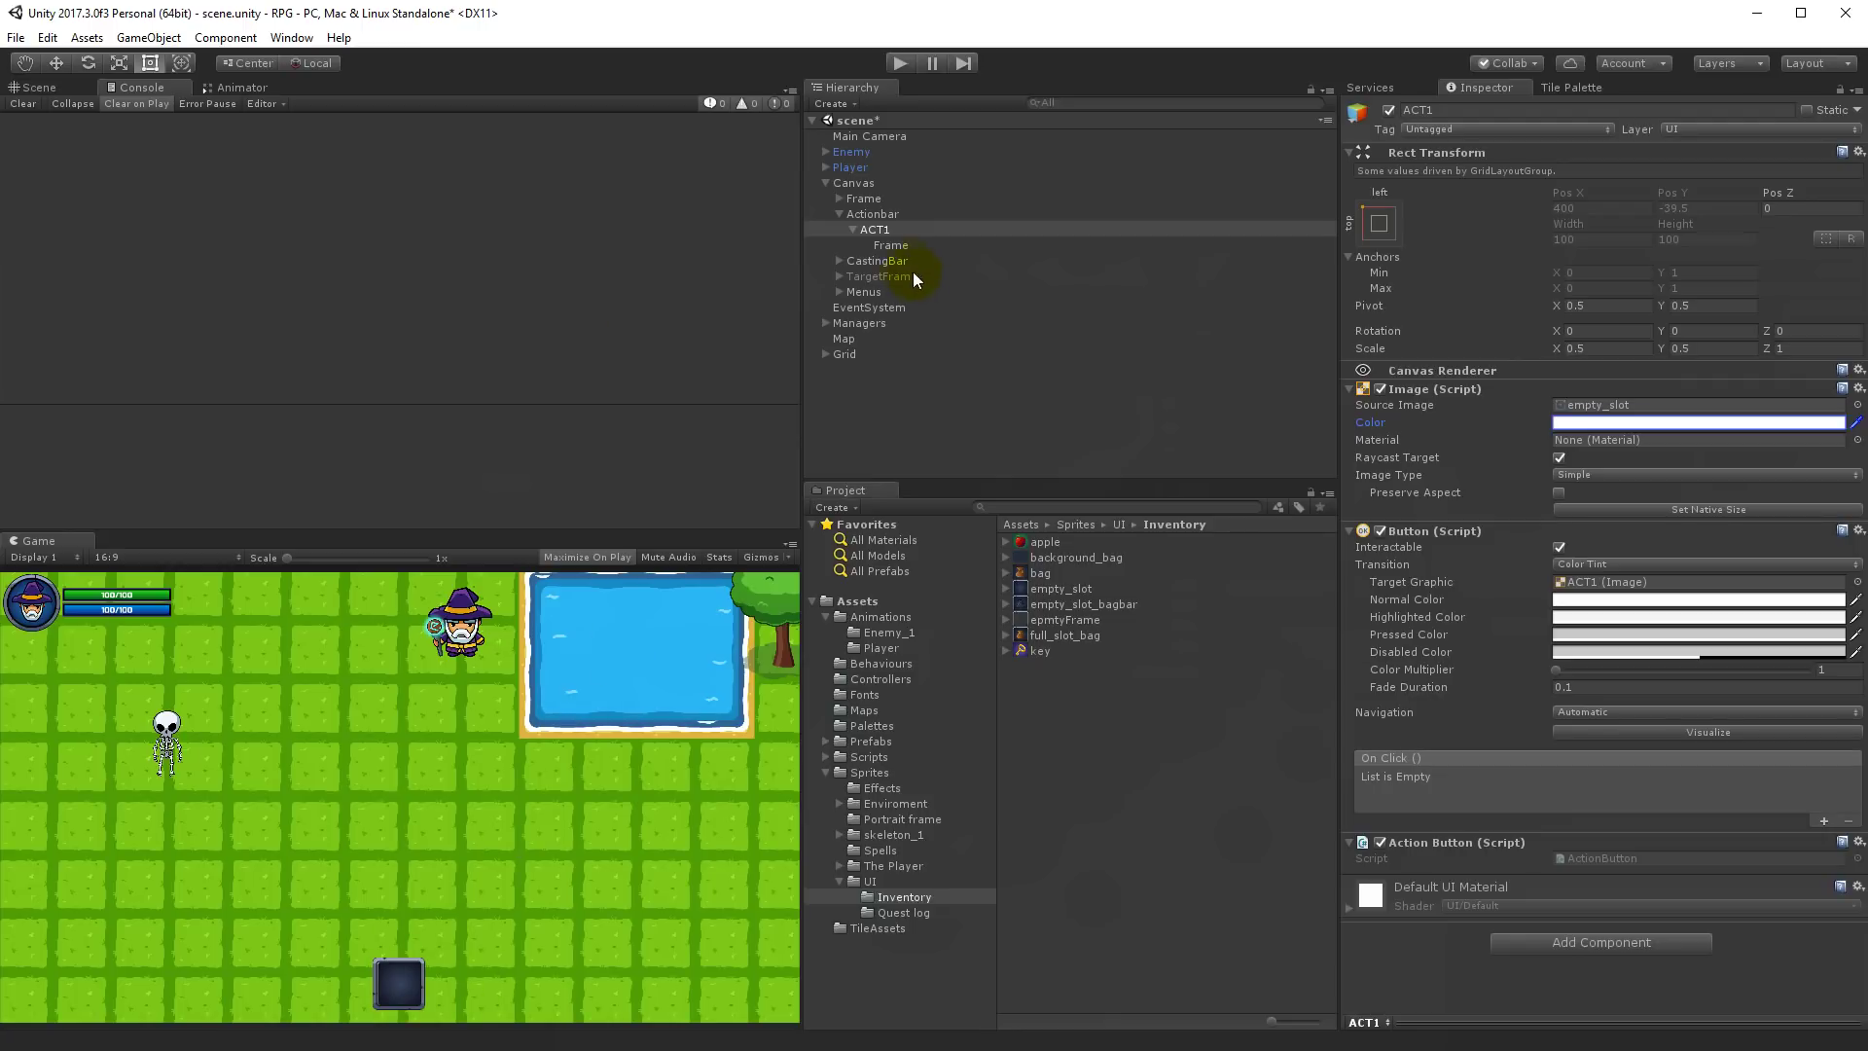
Step: Rename ACT1's child Frame as Icon and set its source image to fireball
left_click(890, 245)
left_click(907, 247)
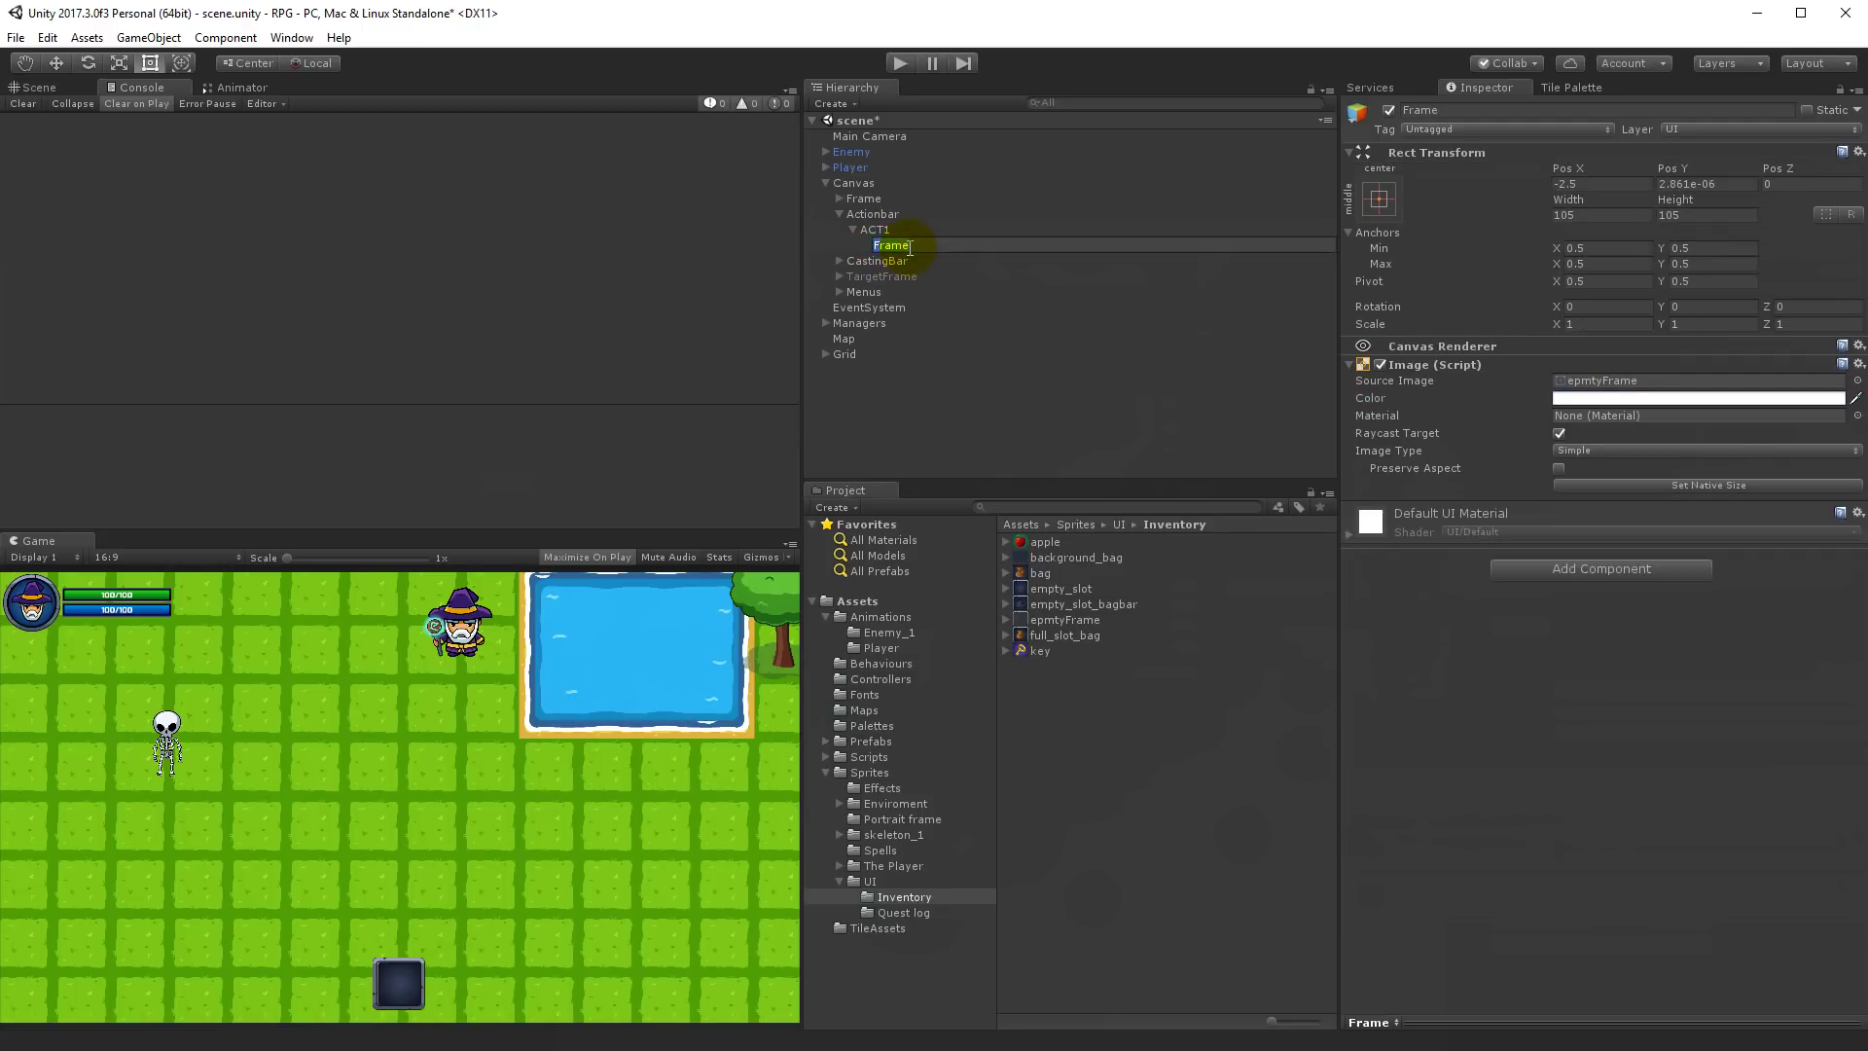
type("Icon")
key("Return")
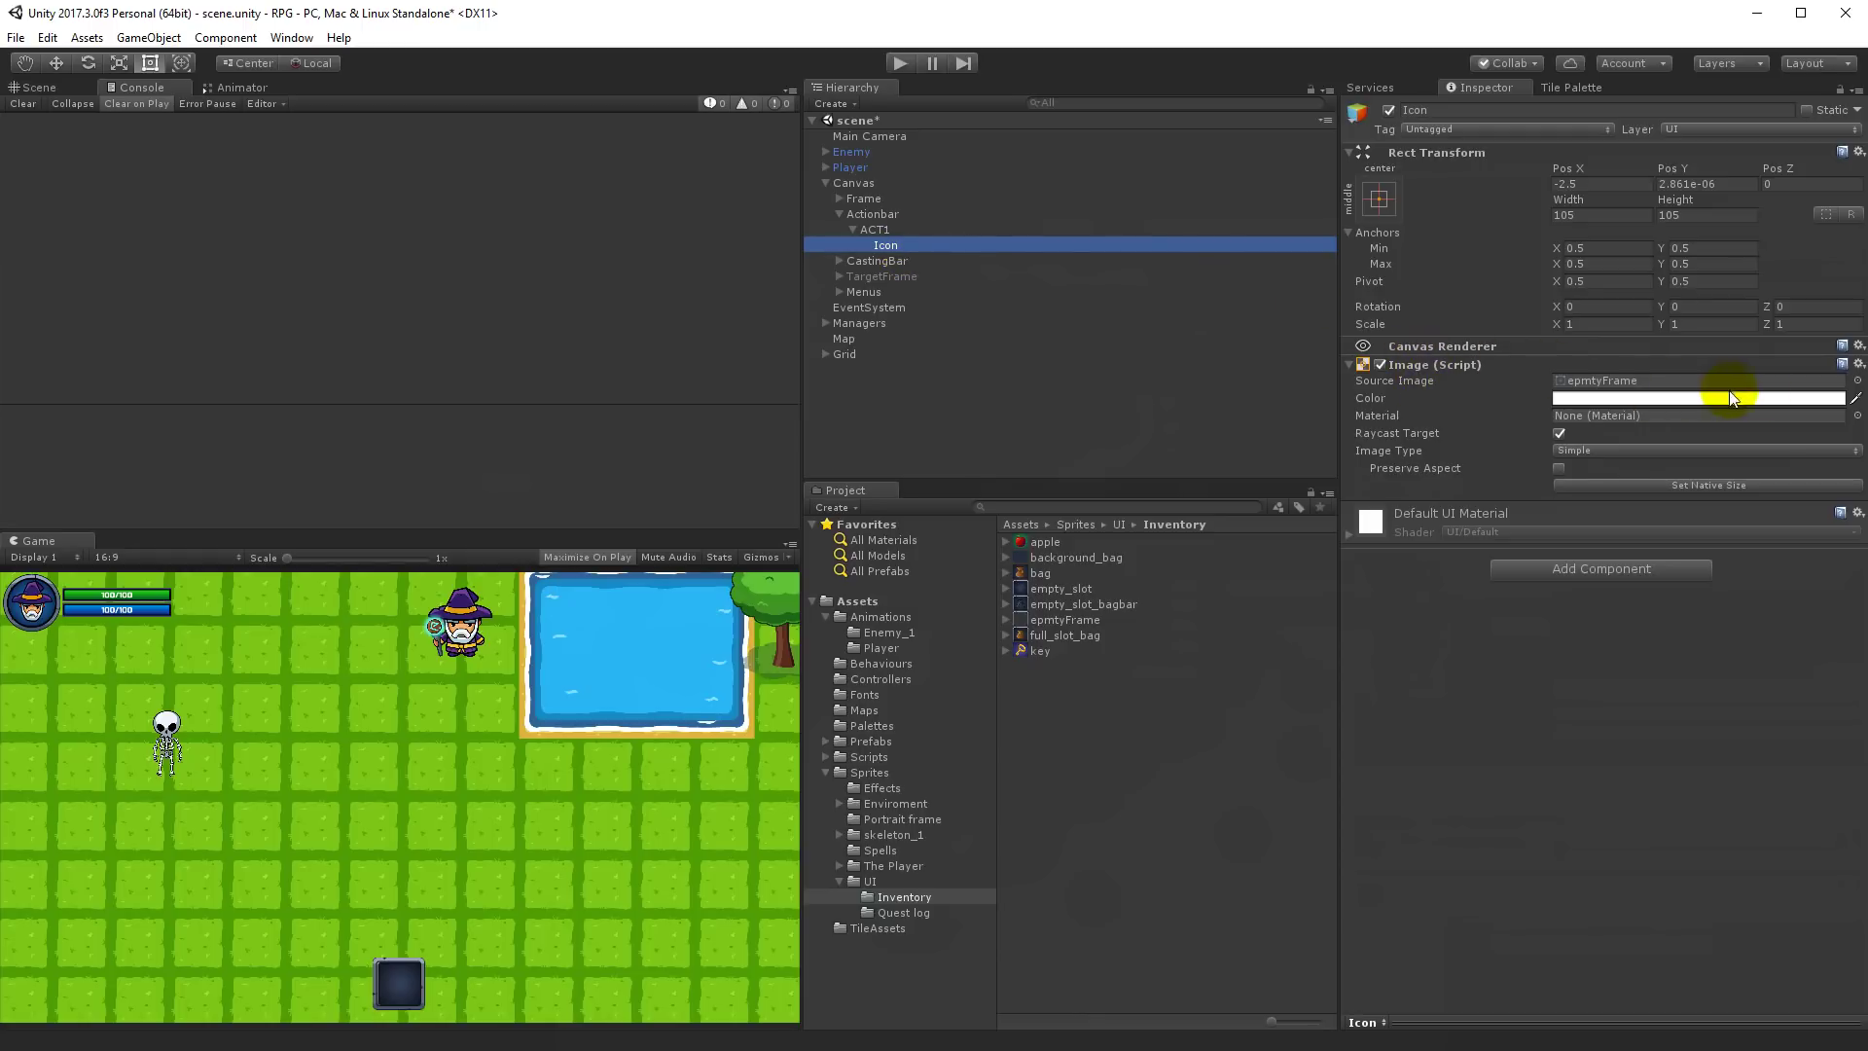
left_click(1612, 346)
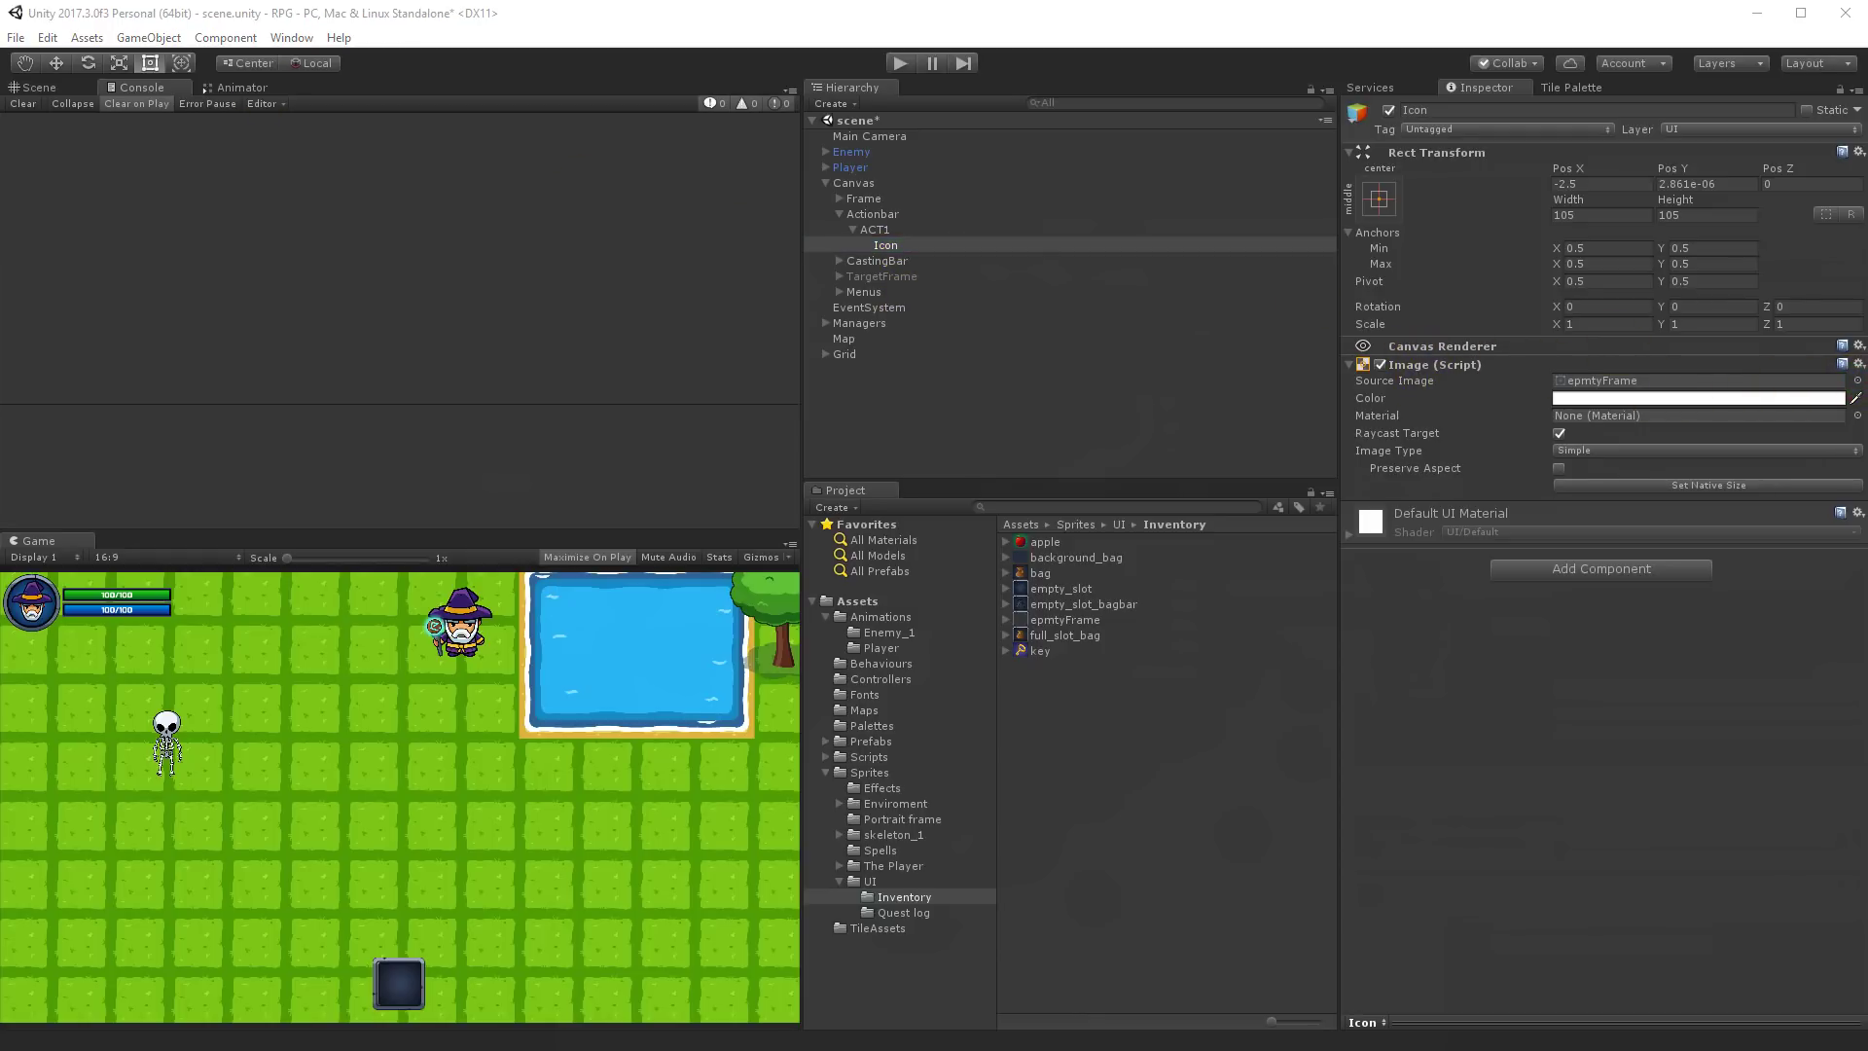
key("Return")
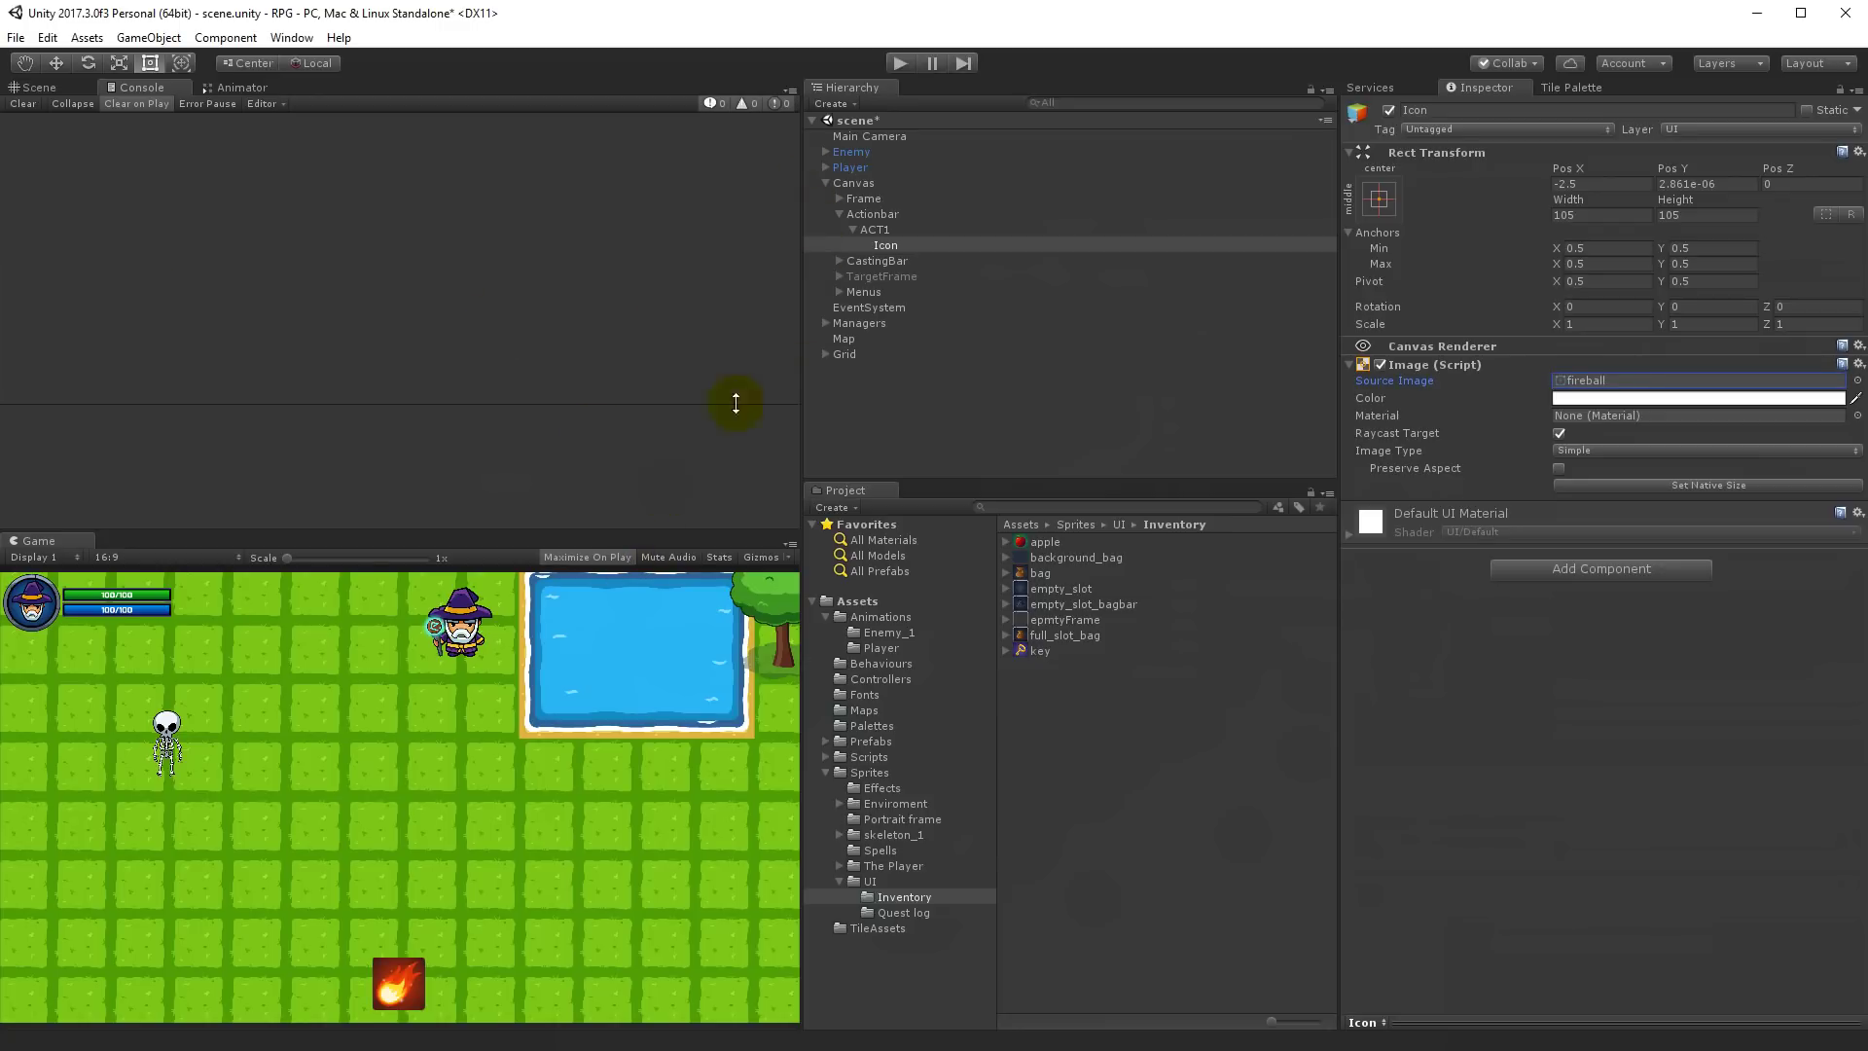
Step: Resize the Icon to about 86 by 86 in the scene and centre it inside the ACT1 slot's border
left_click(34, 86)
key("f")
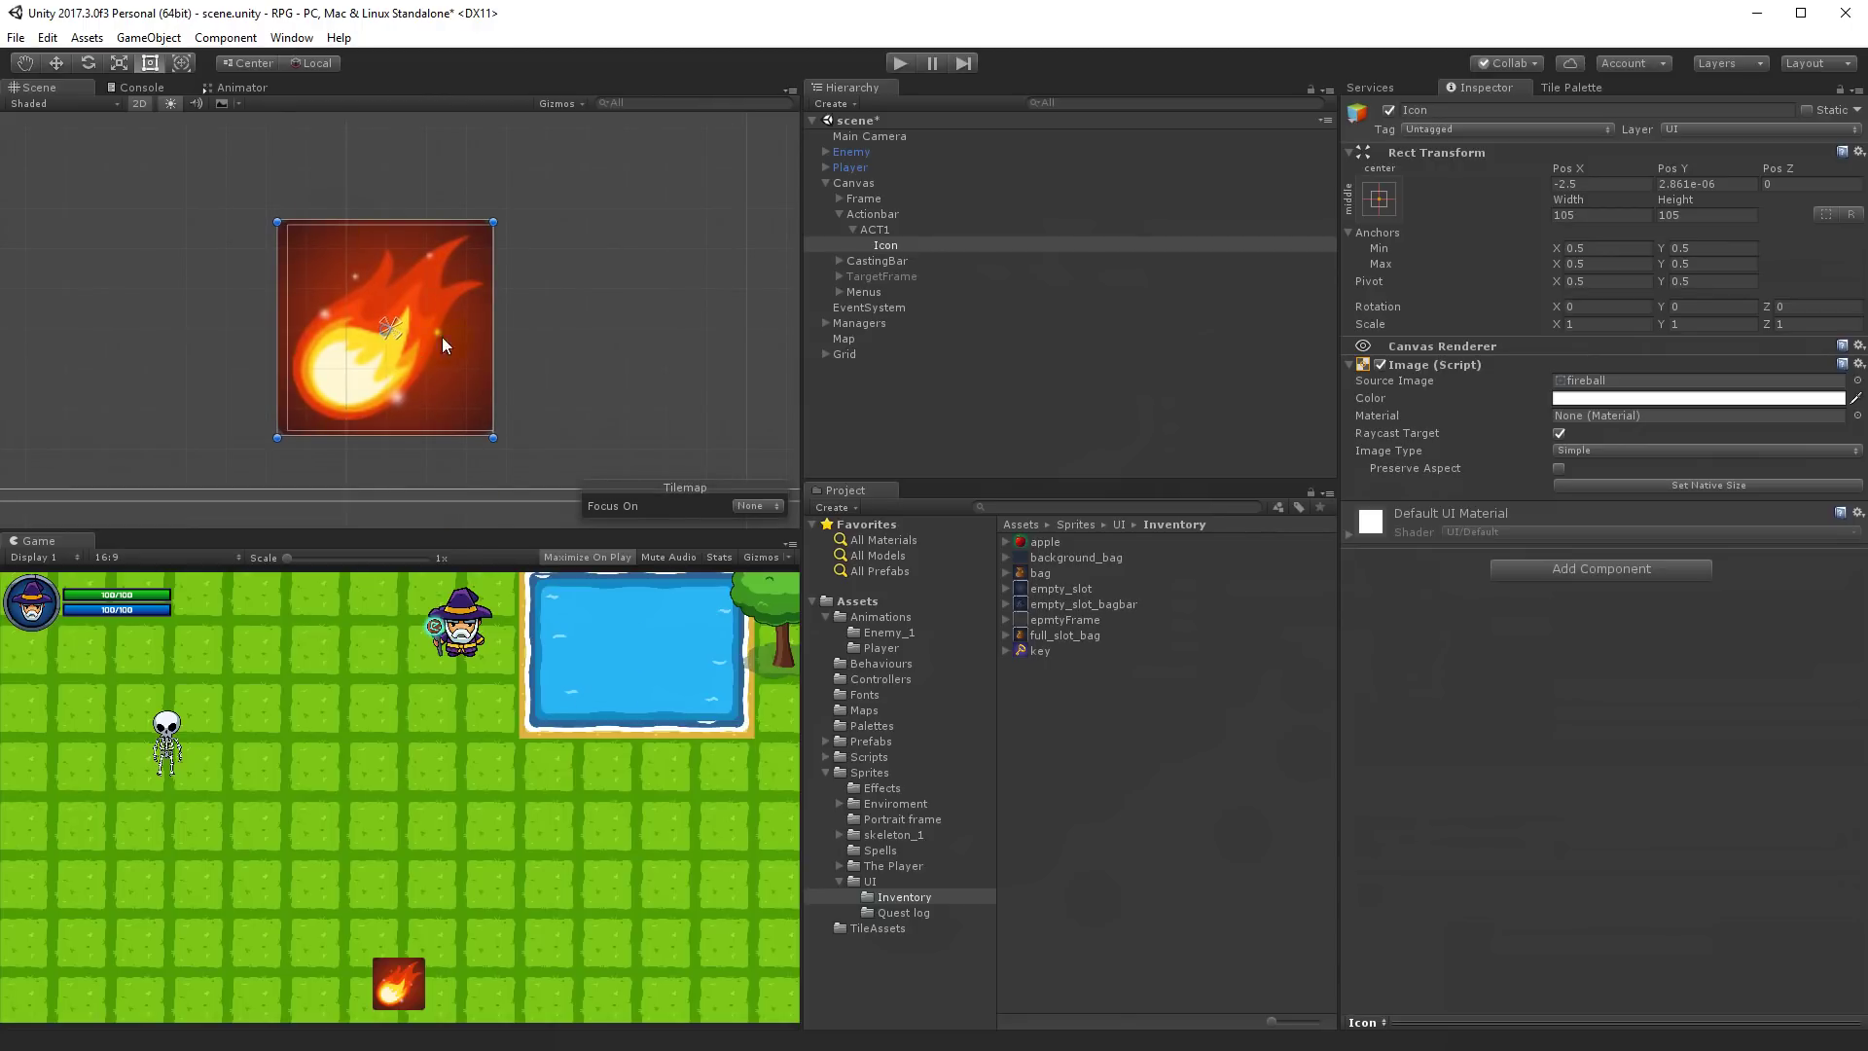
left_click(463, 323)
left_click(463, 323)
mouse_move(435, 330)
left_mouse_down()
mouse_move(487, 358)
mouse_move(459, 341)
left_mouse_up()
left_click_drag(517, 456, 513, 453)
left_click(885, 245)
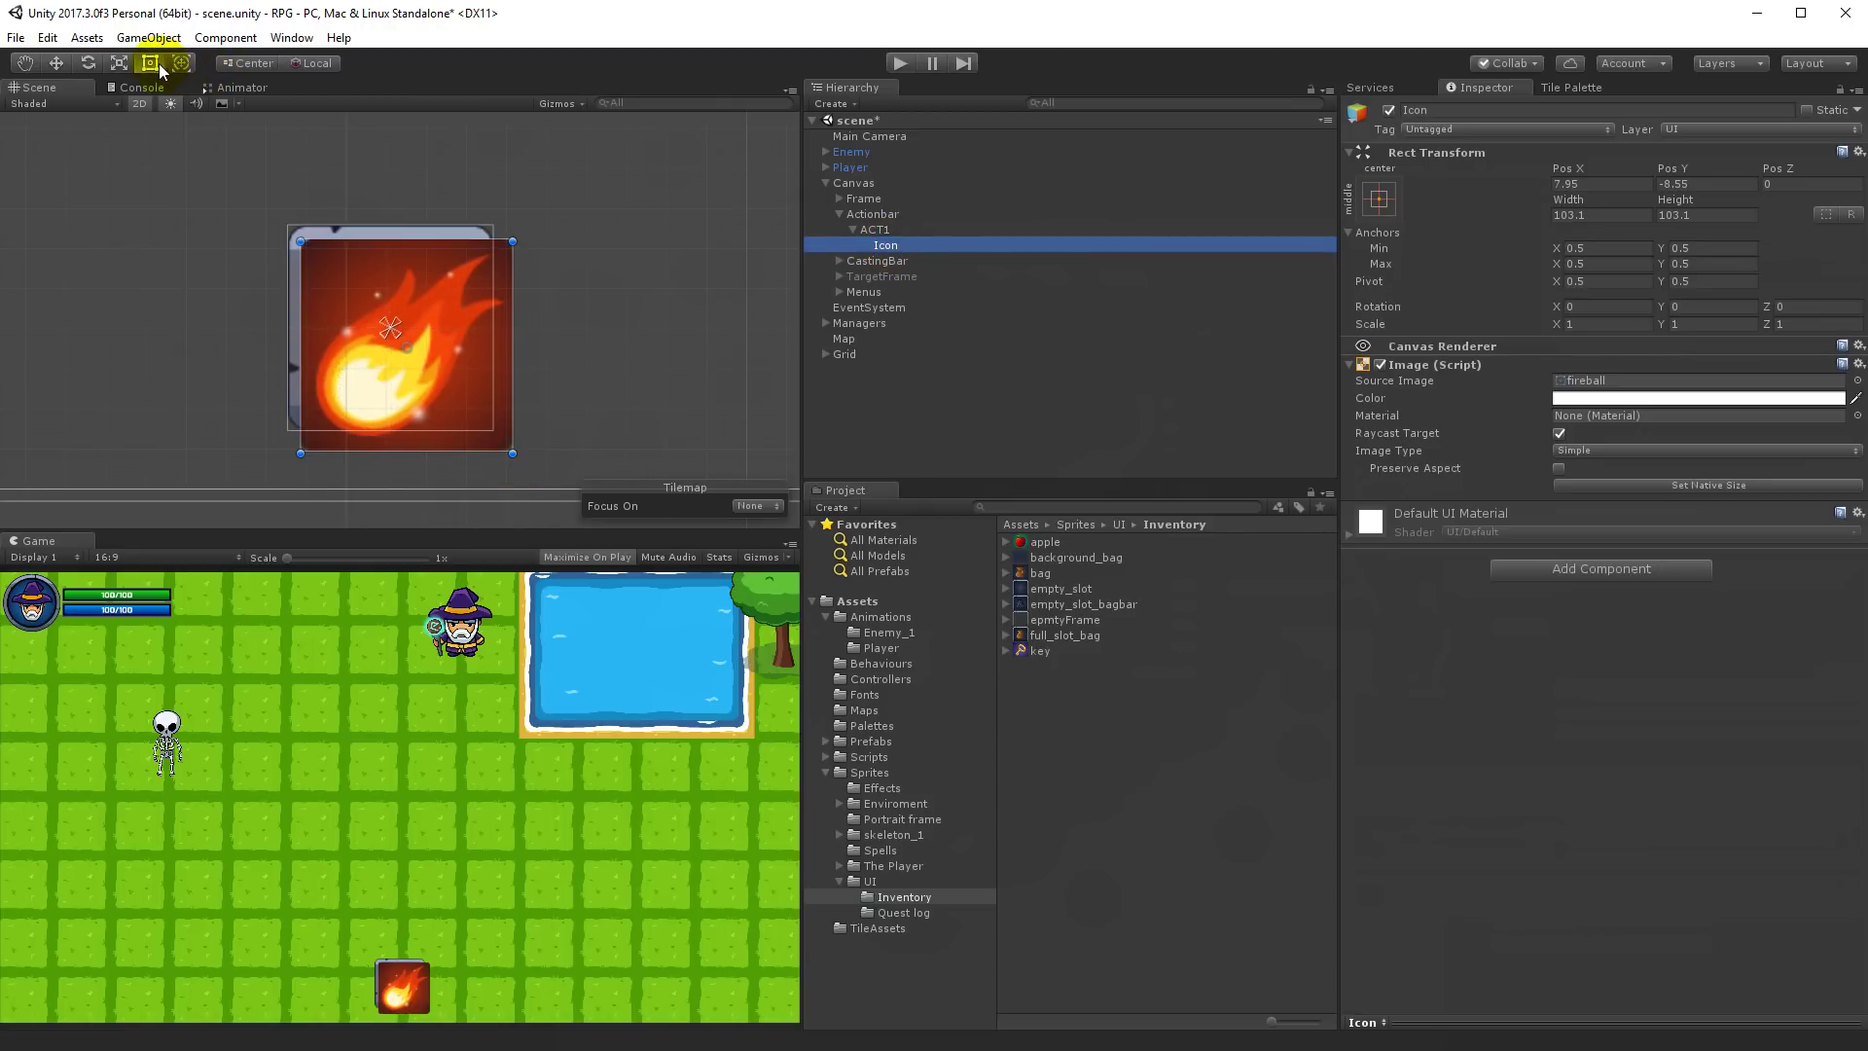
left_click_drag(512, 454, 482, 420)
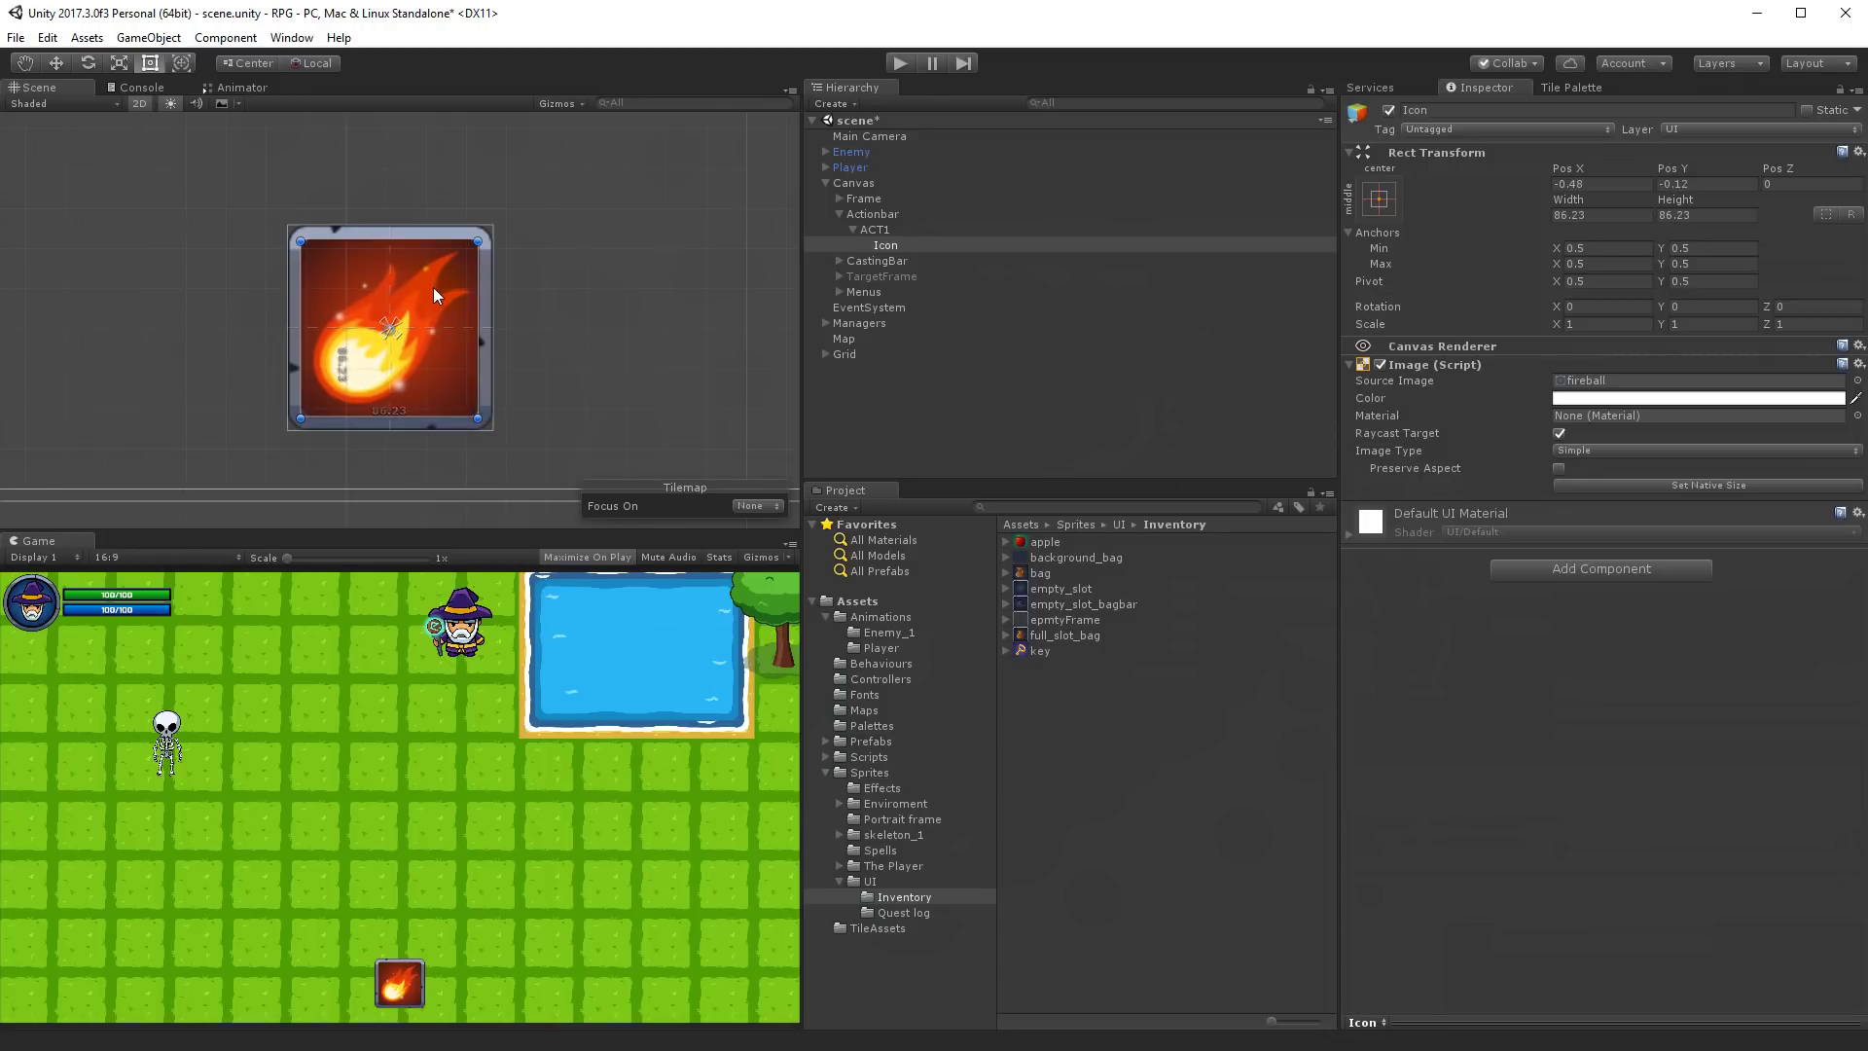
mouse_move(431, 290)
left_mouse_down()
mouse_move(432, 312)
mouse_move(434, 284)
left_mouse_up()
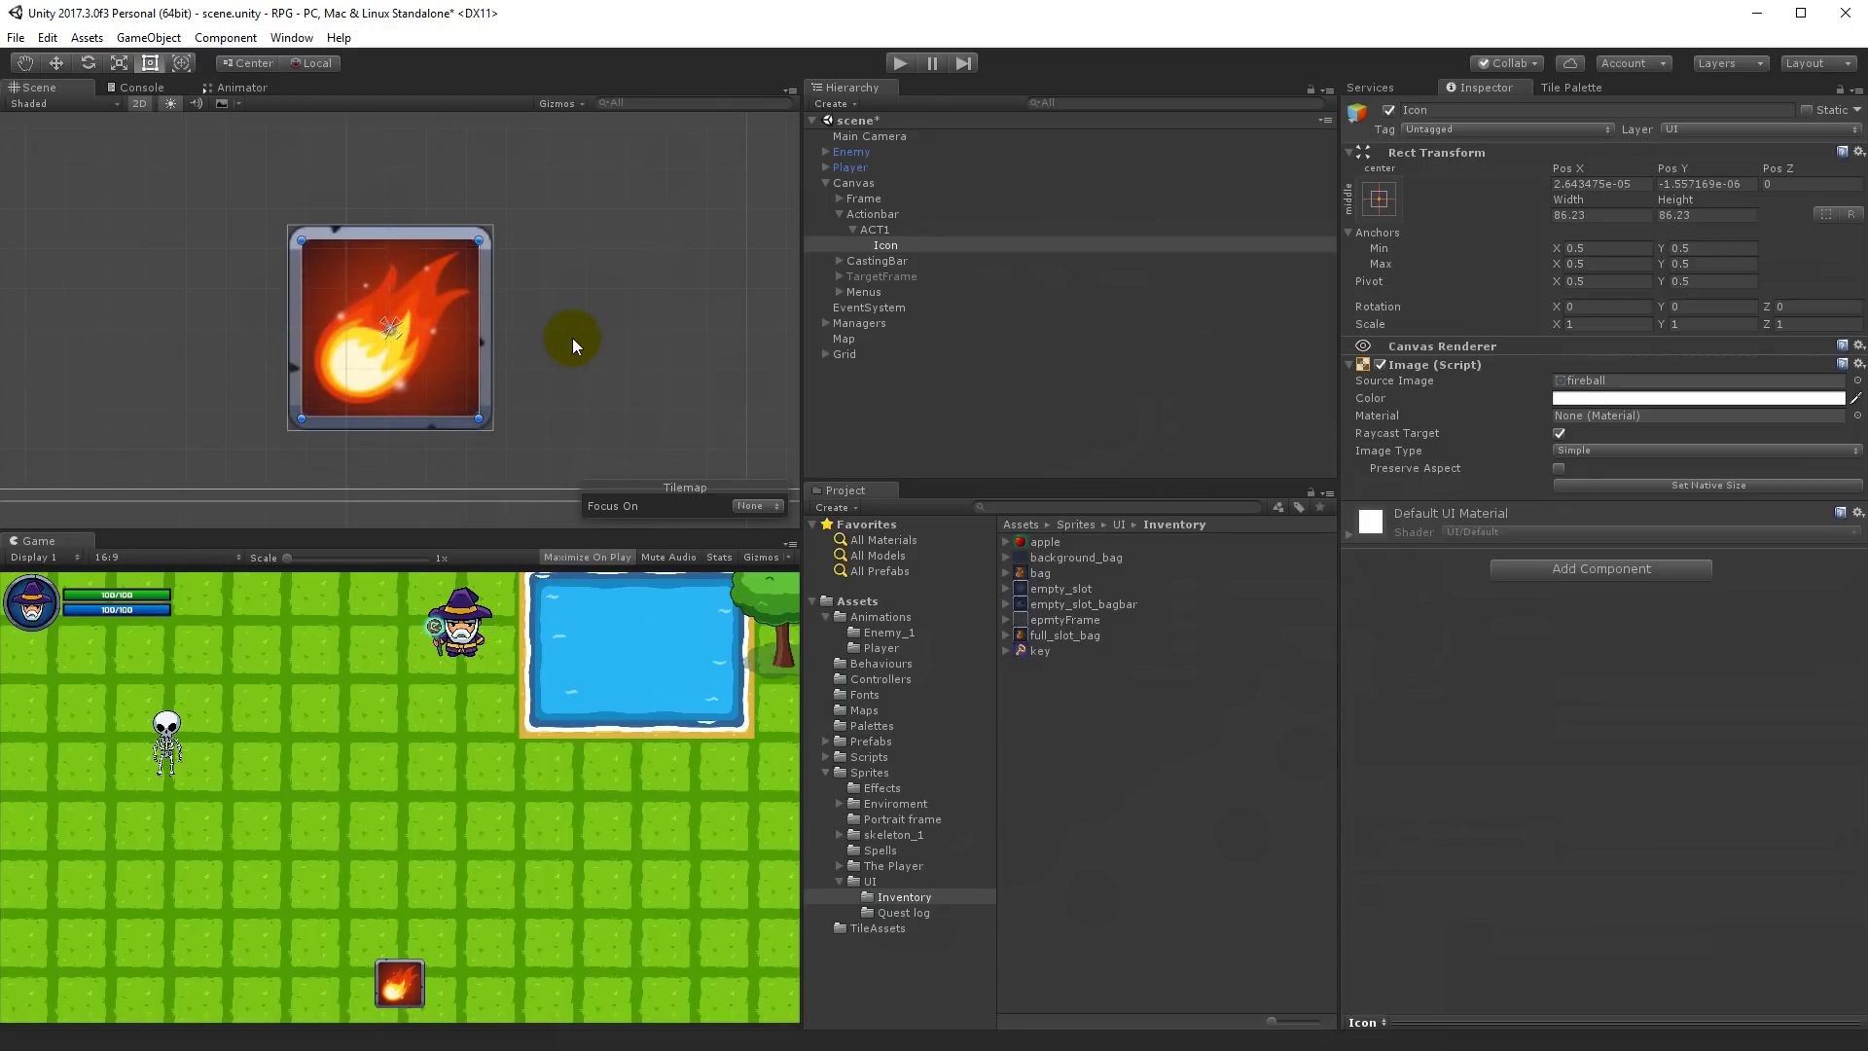
left_click(569, 338)
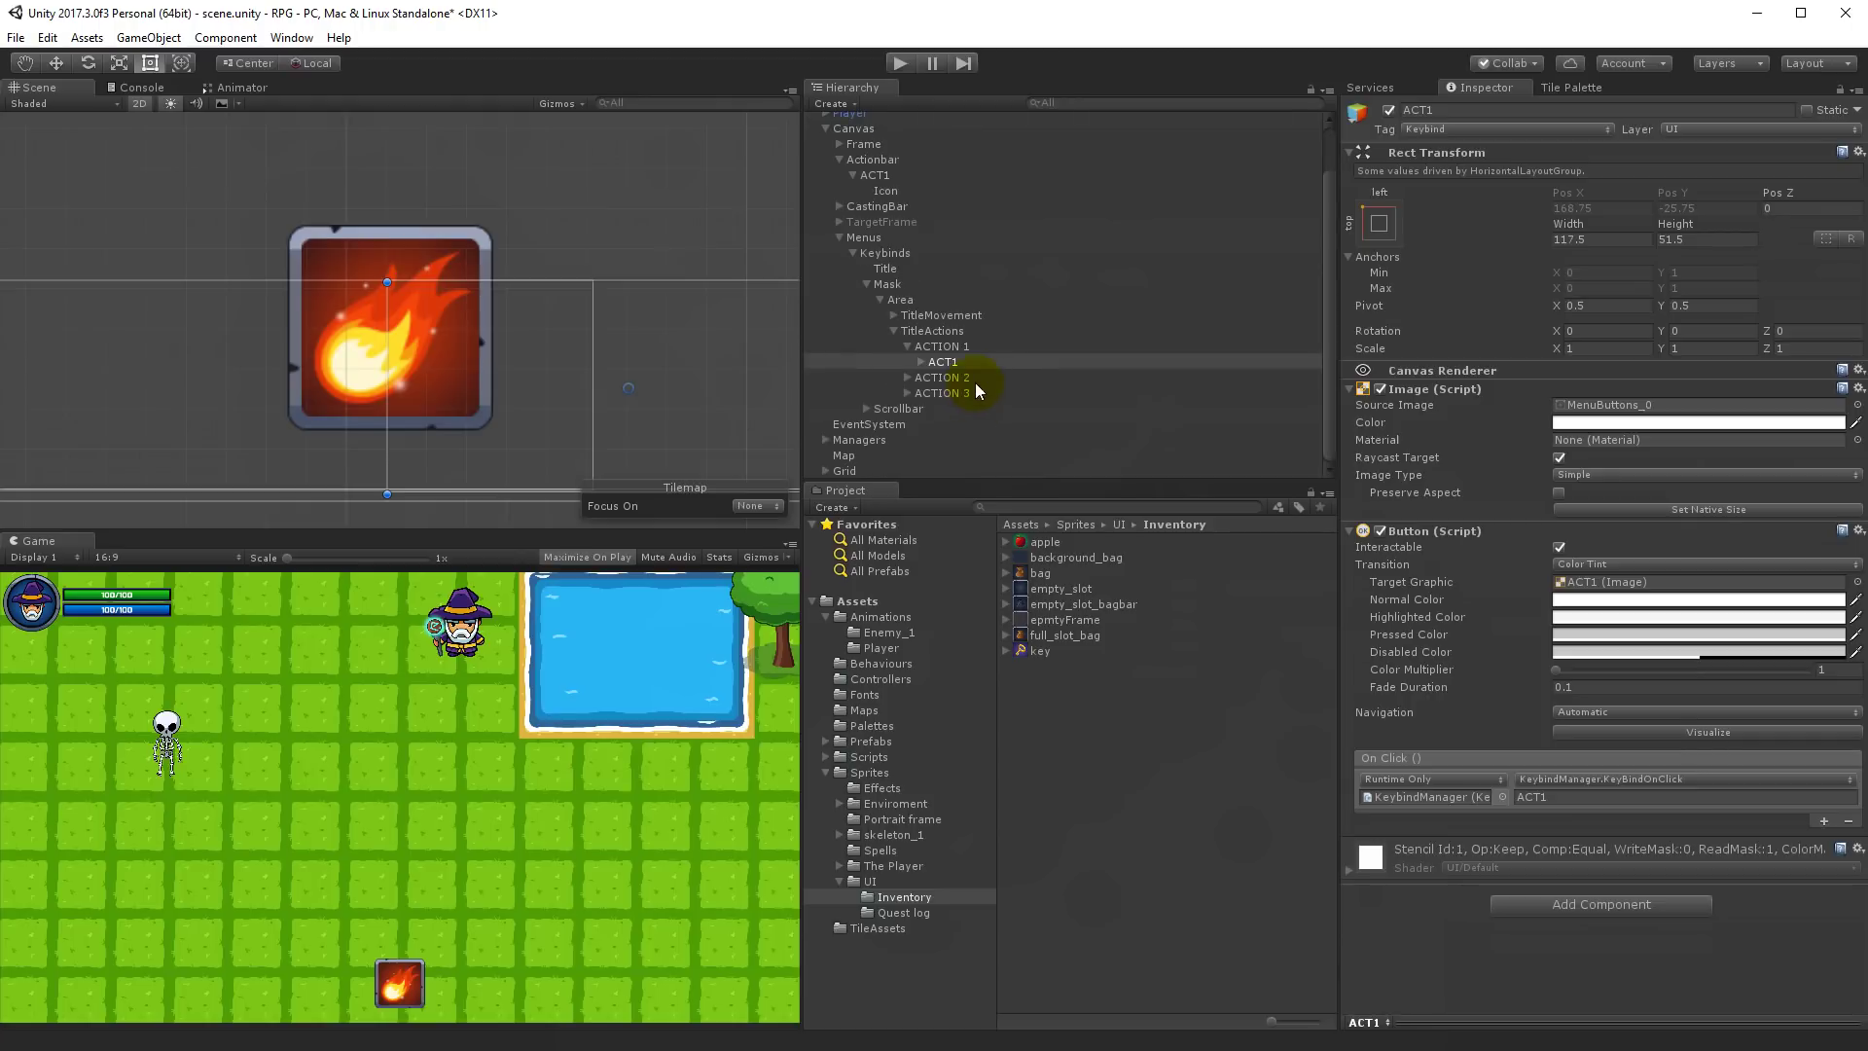
Step: Review the component settings of the Actionbar, its ACT1 button and the Icon child
left_click(884, 245)
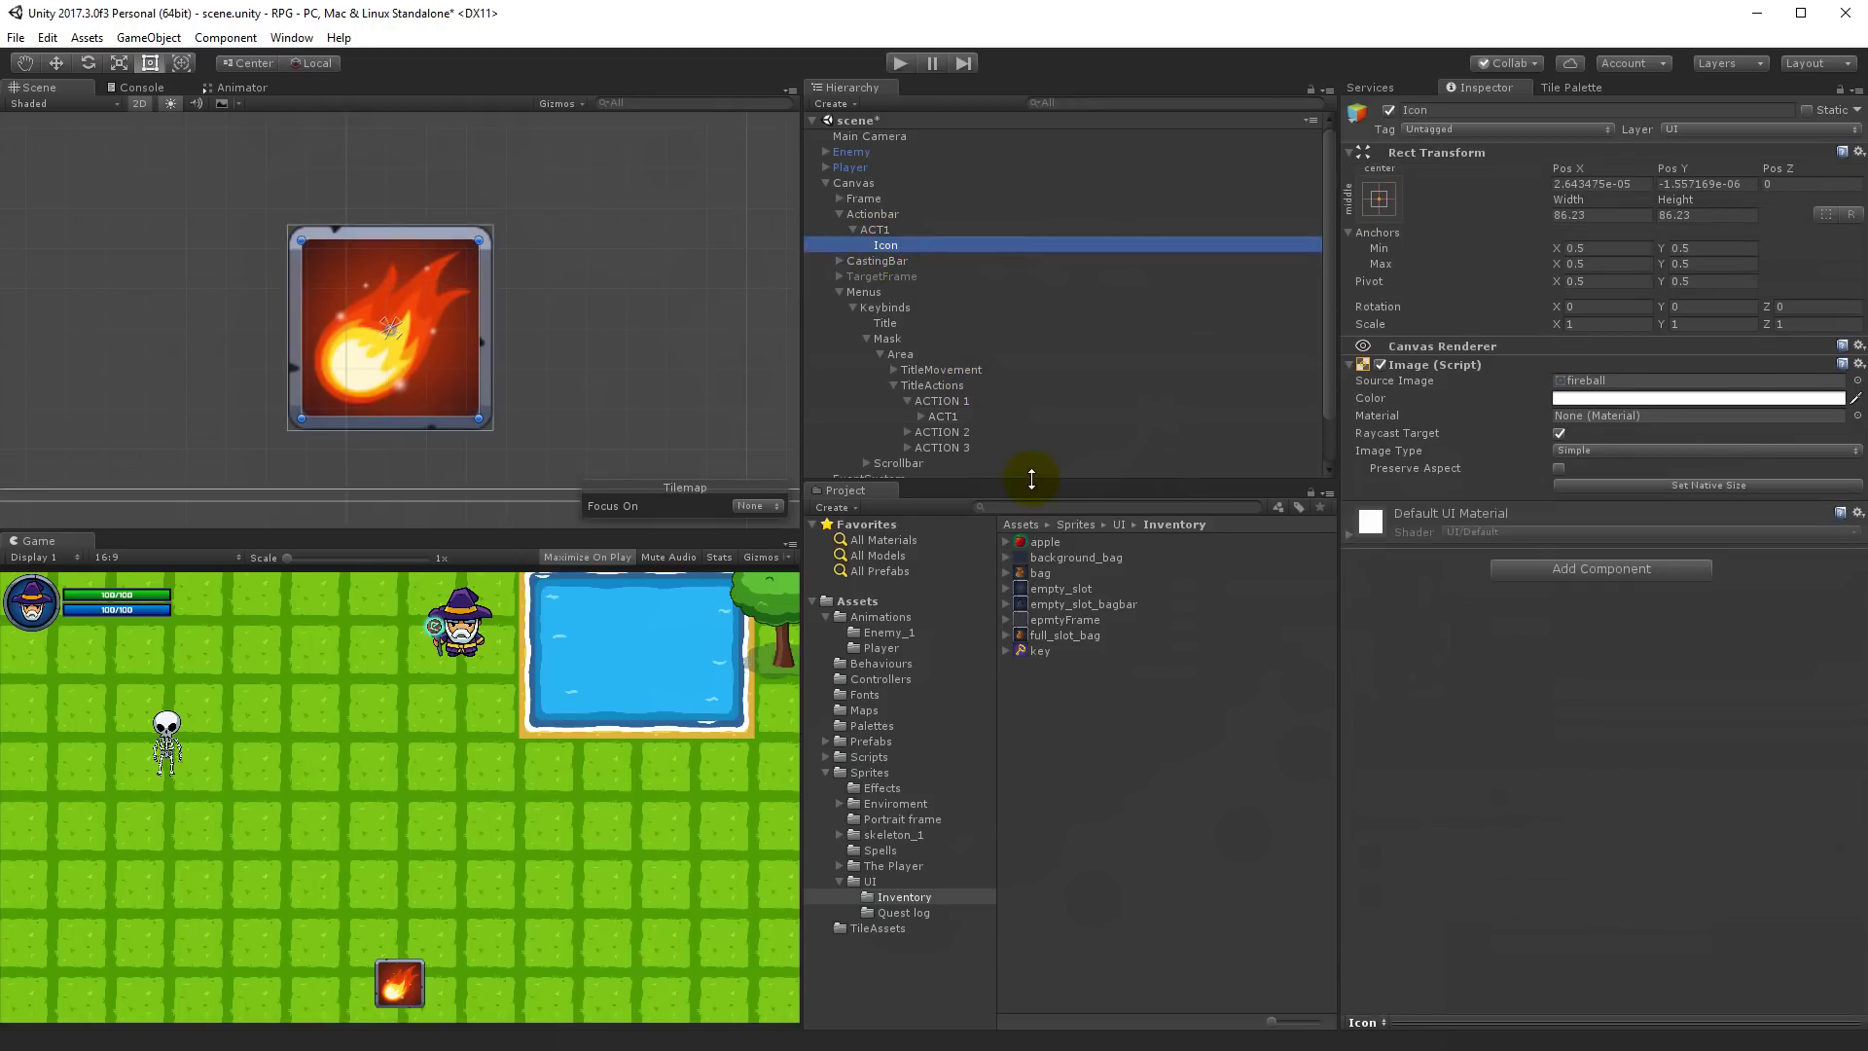
left_click(881, 215)
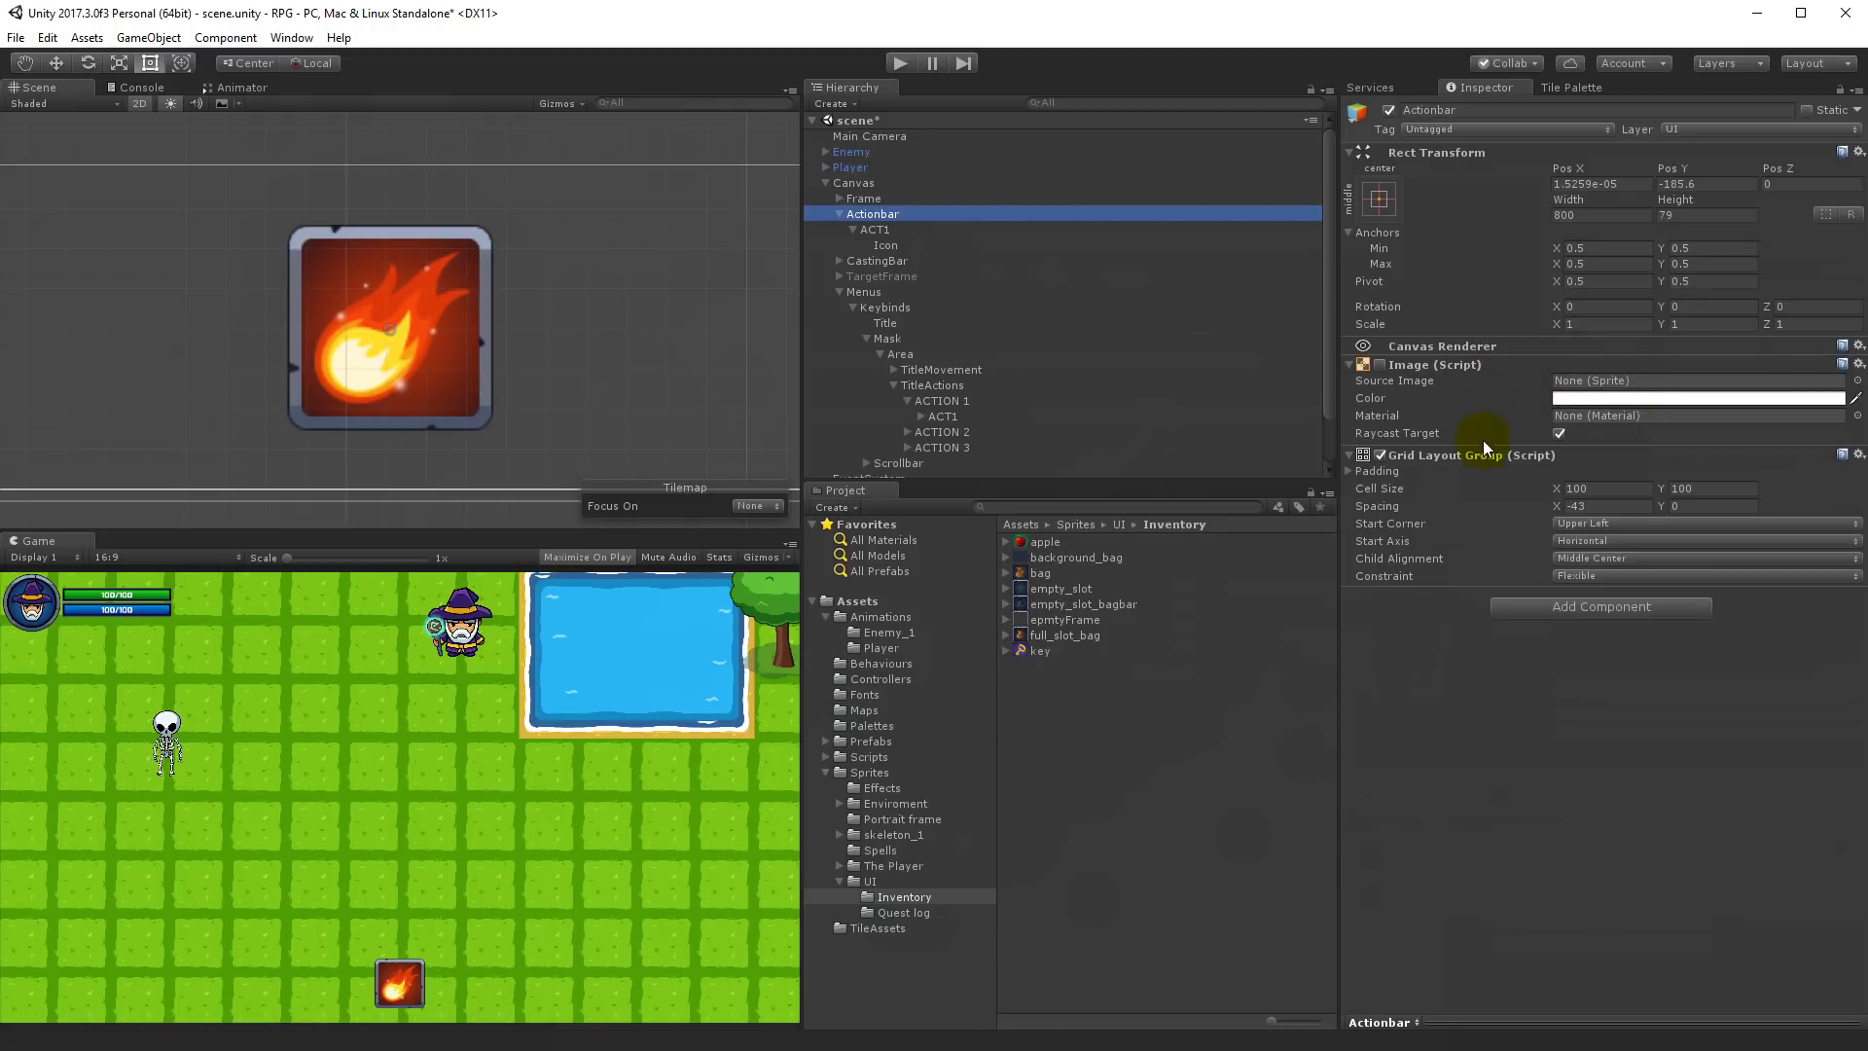
left_click(875, 230)
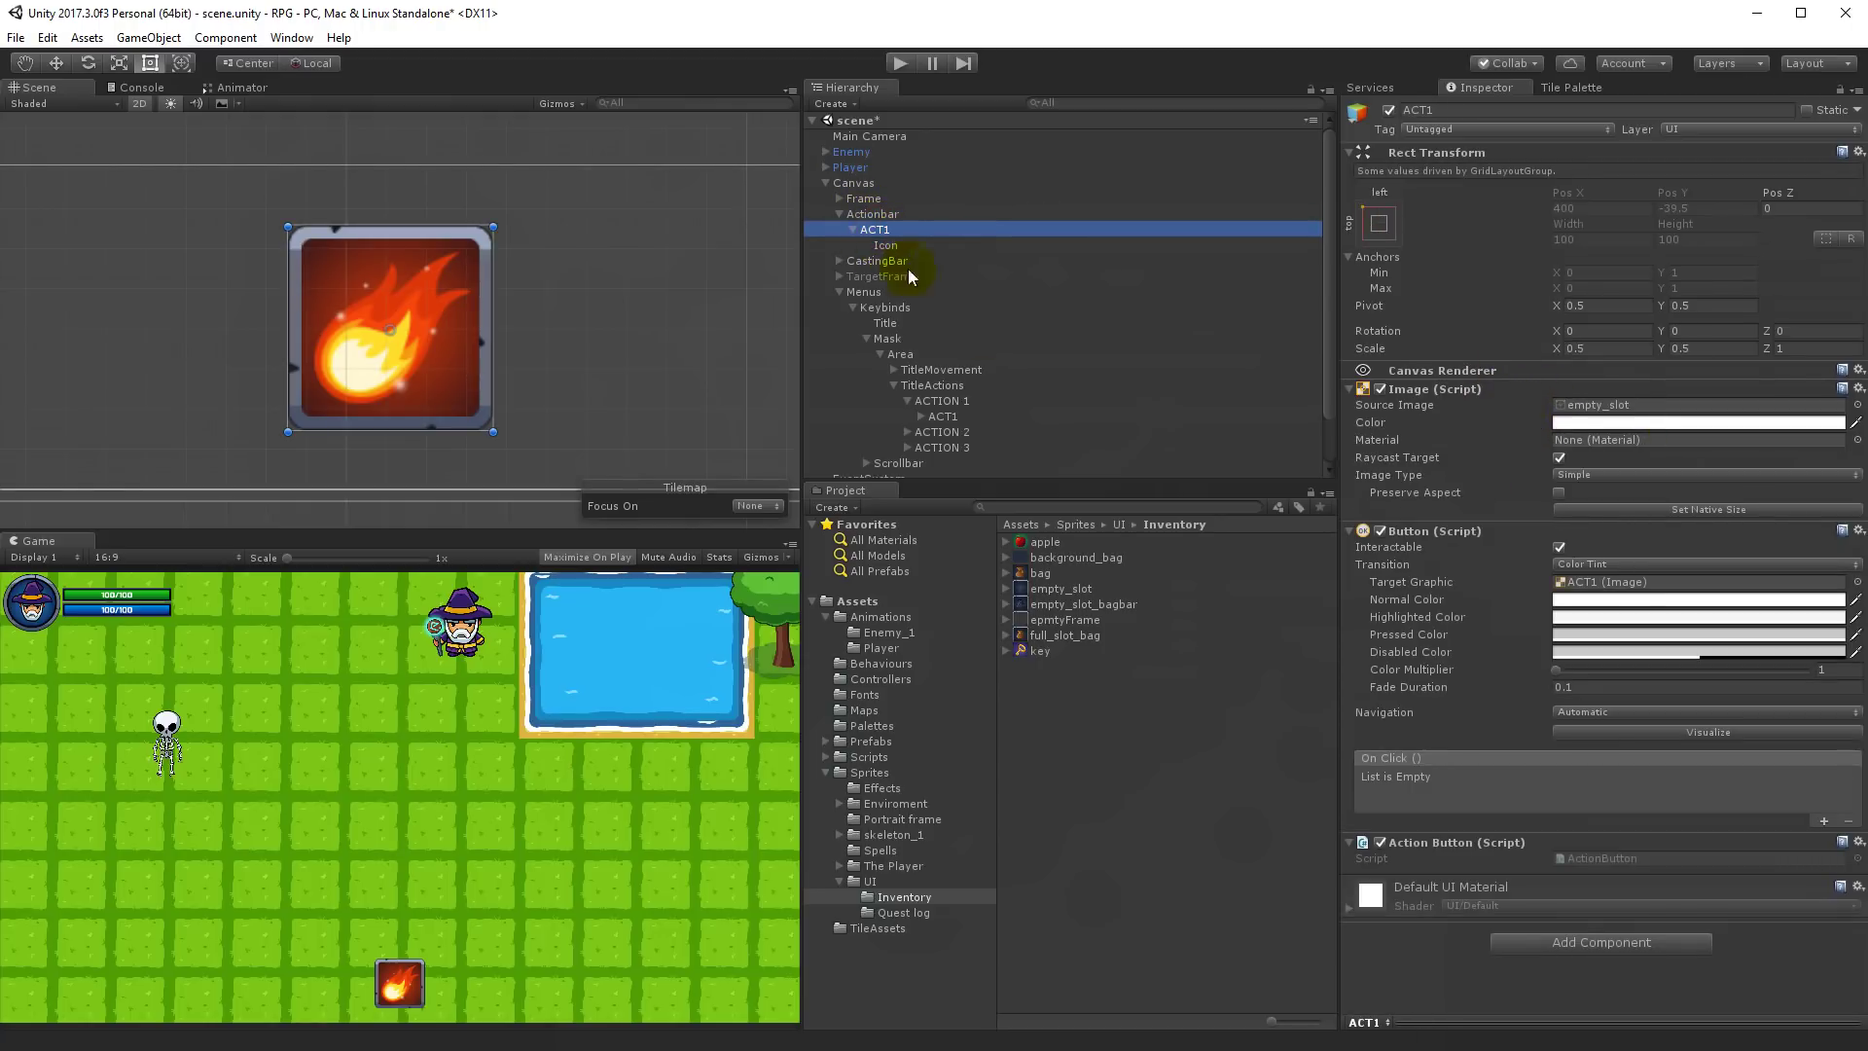
left_click(886, 246)
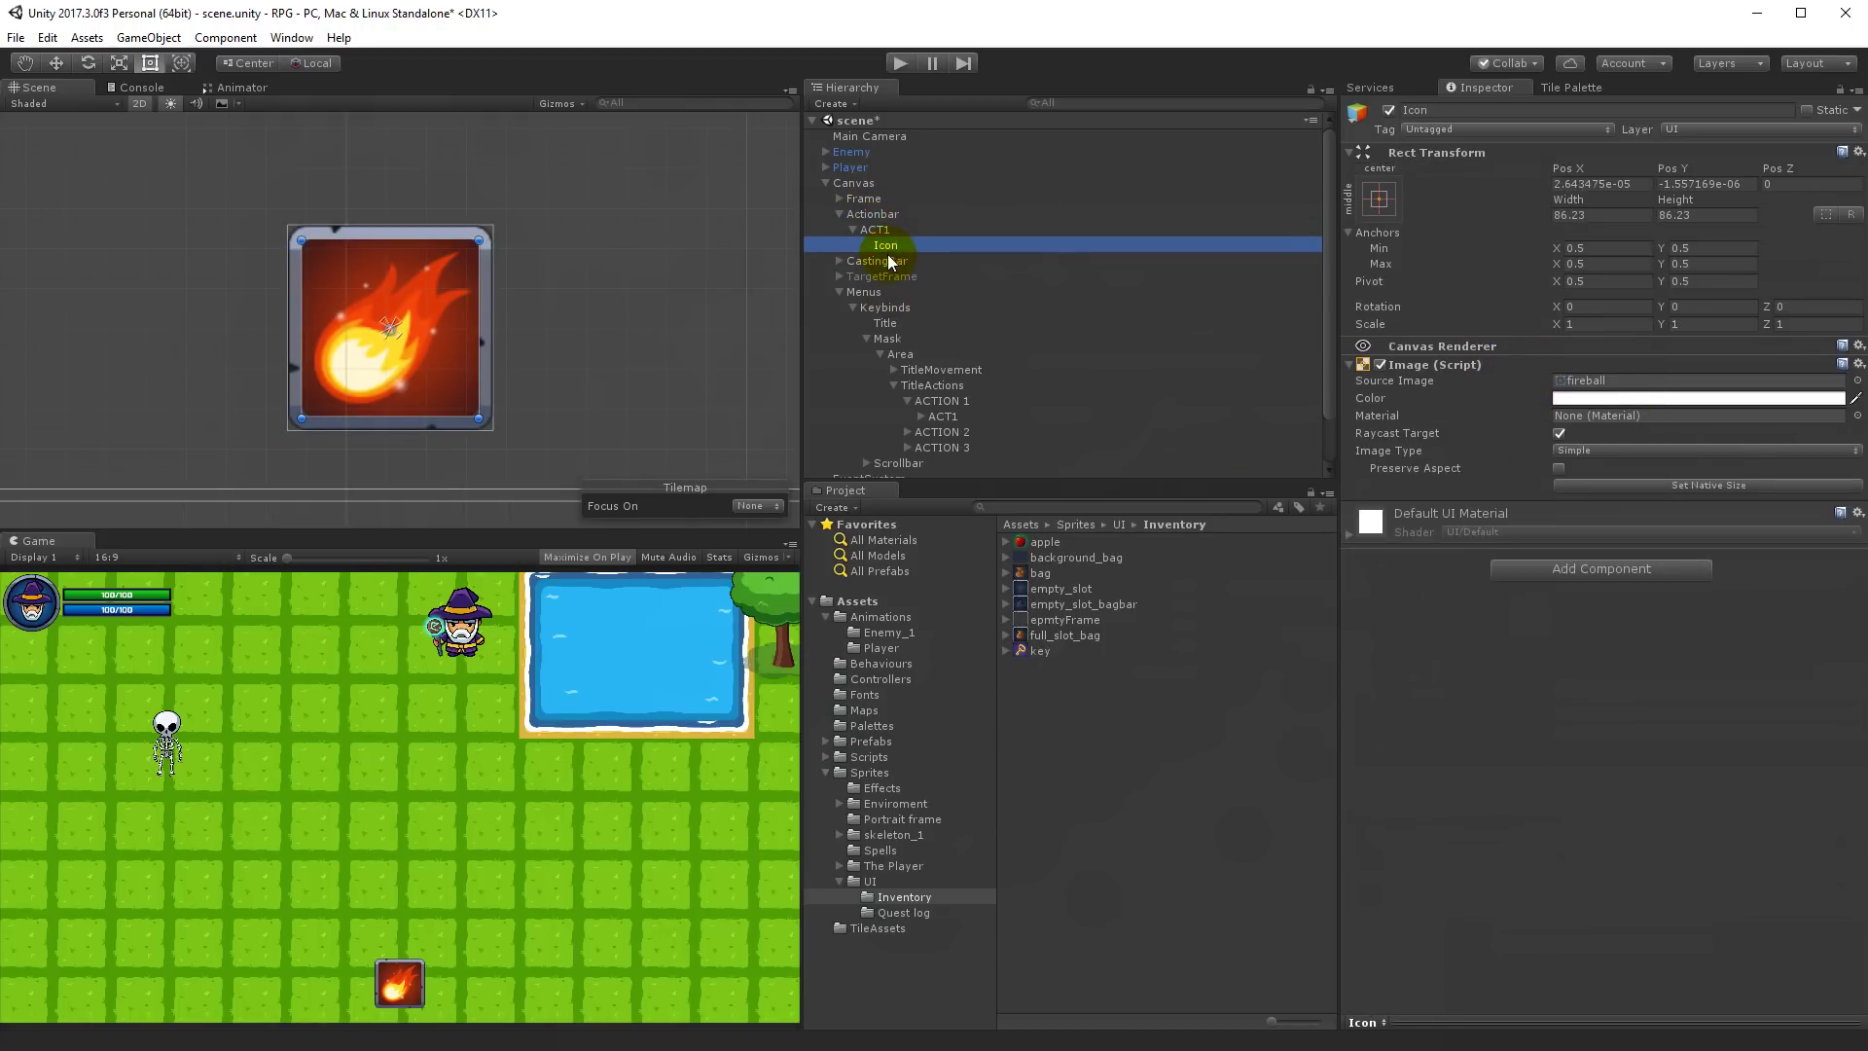
left_click(872, 231)
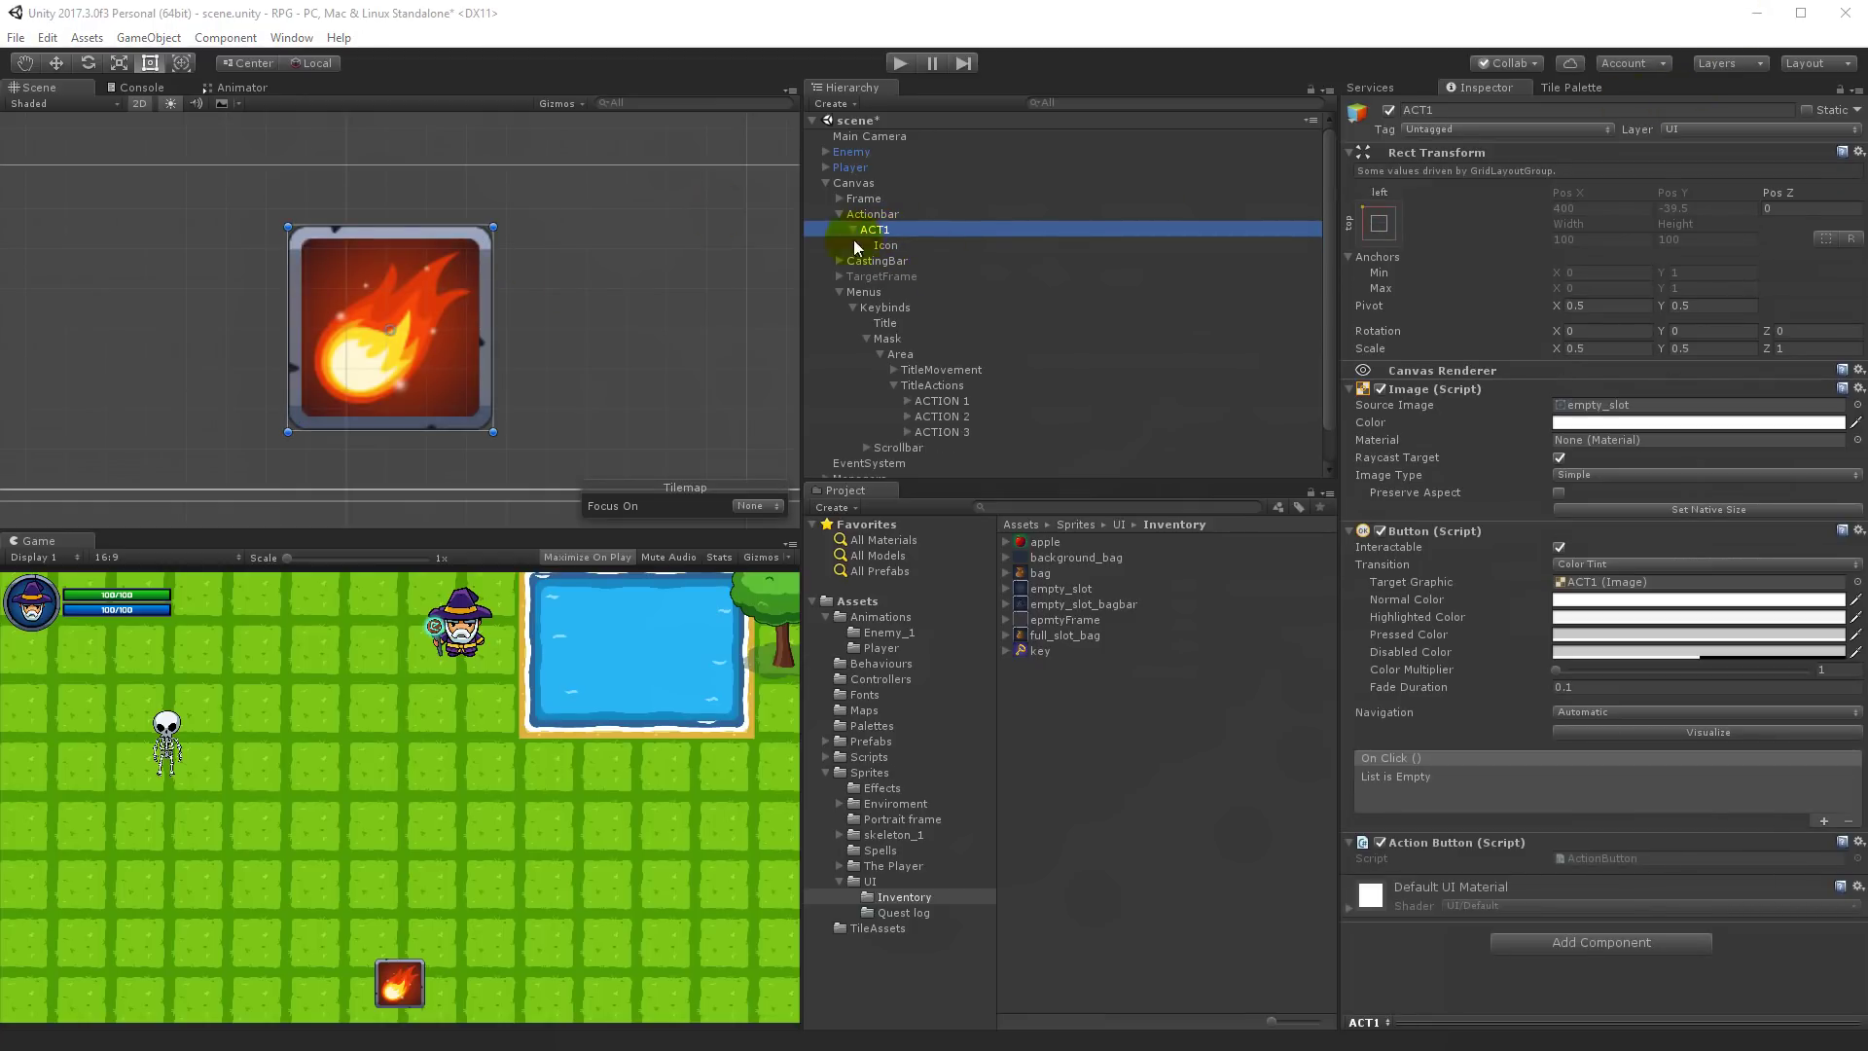
left_click(876, 232)
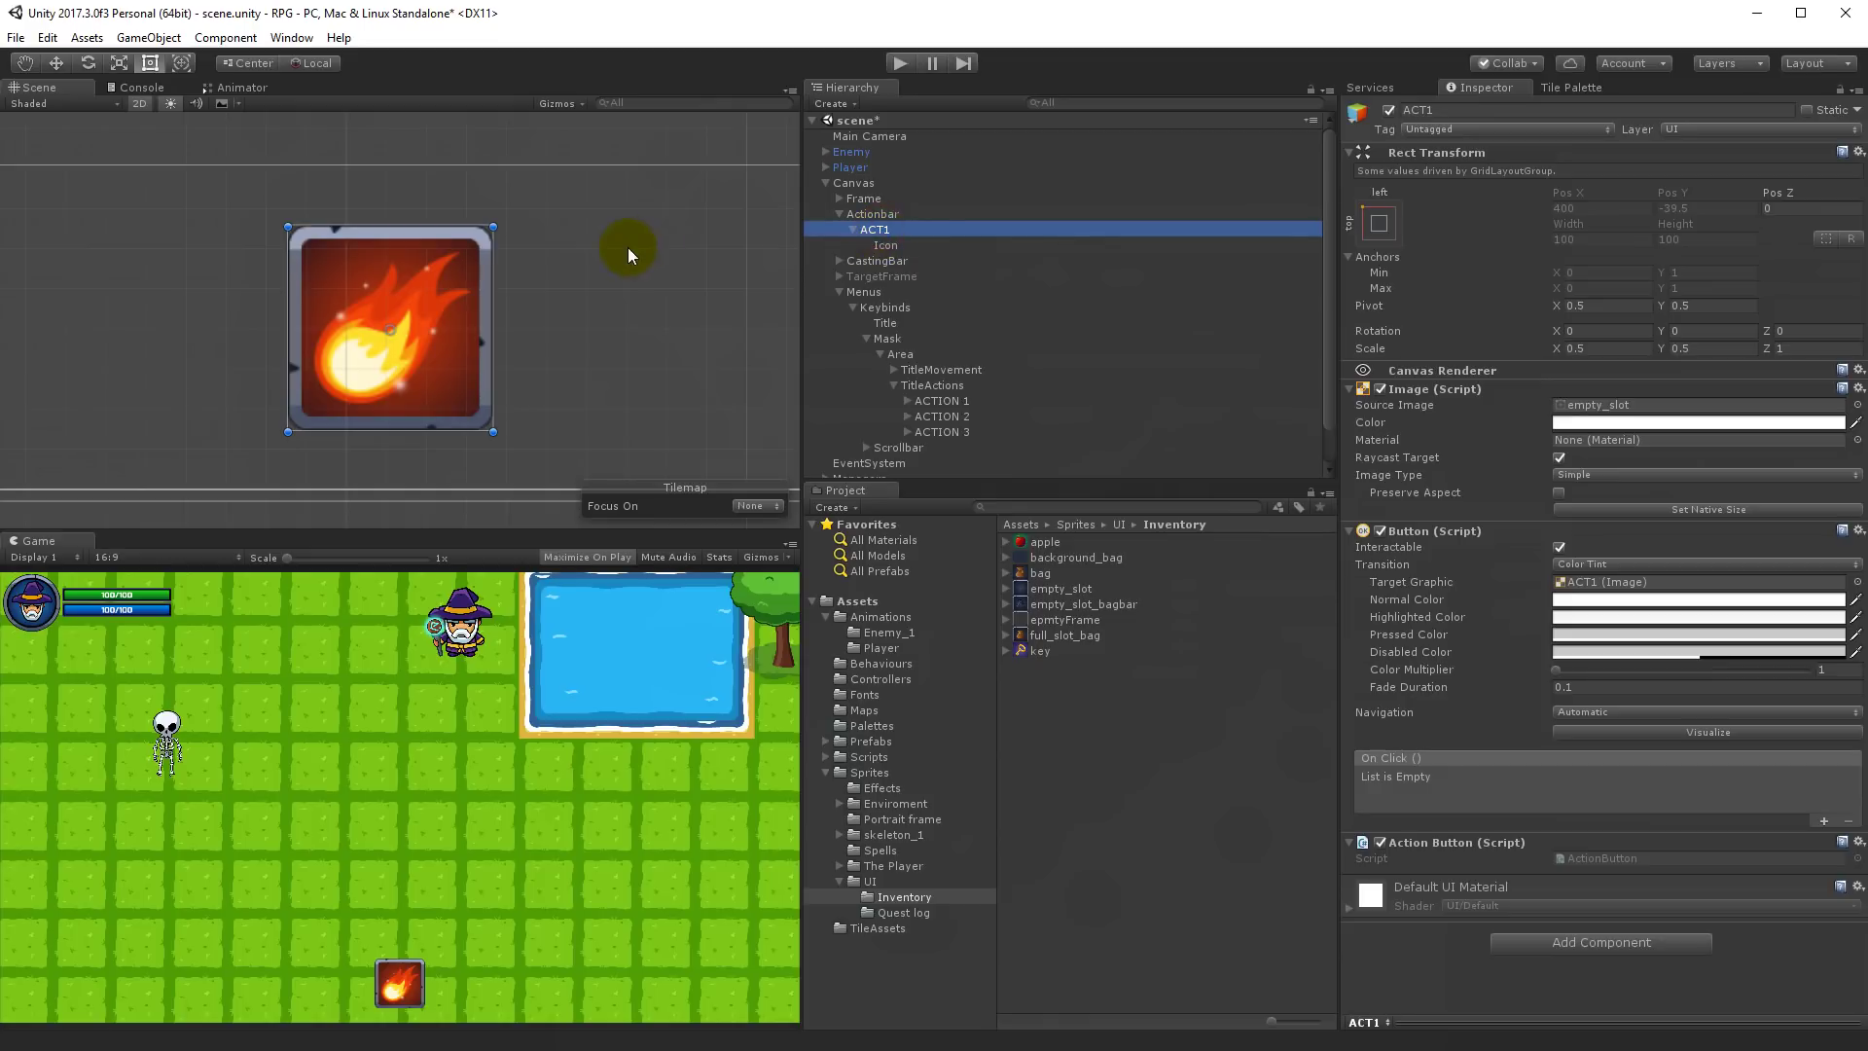
Step: Duplicate the ACT1 button twice within the Actionbar
left_click(879, 231)
key("ctrl+d")
key("ctrl+d")
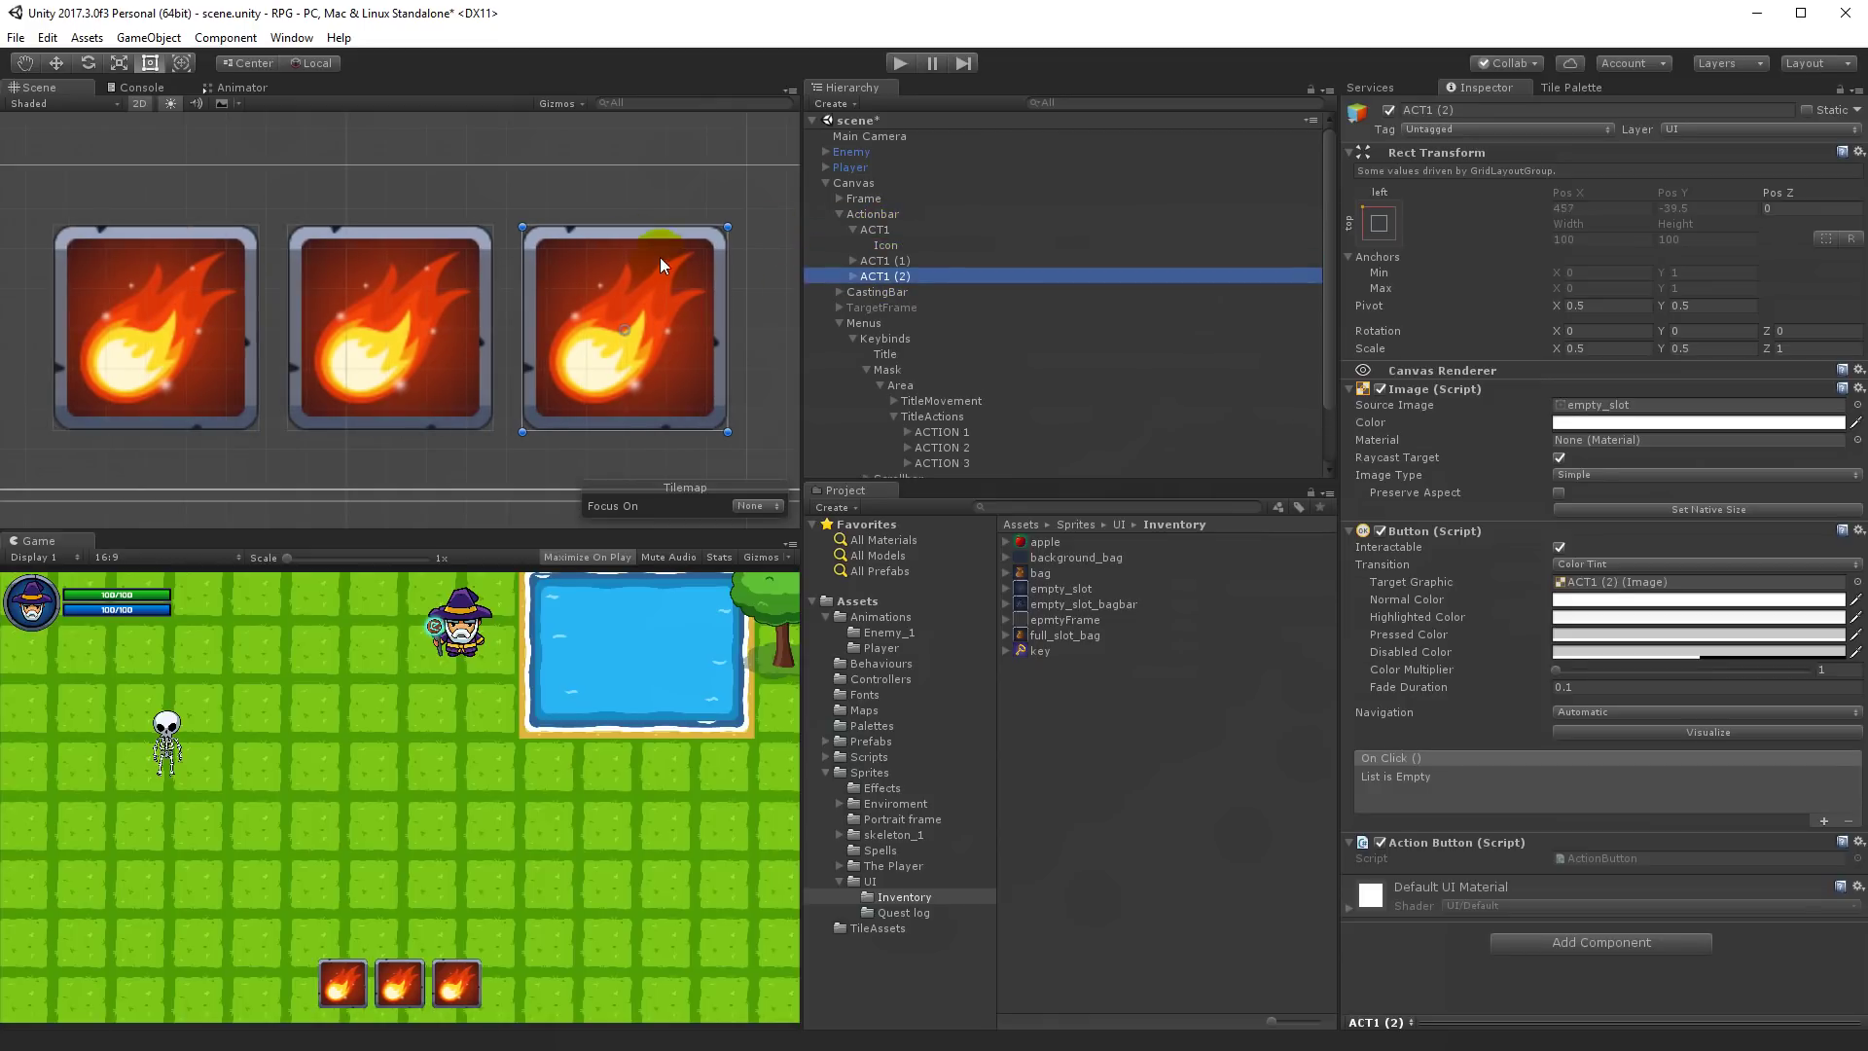
Step: Play-test the three action buttons and inspect the Actionbar's settings after stopping the game
left_click(900, 62)
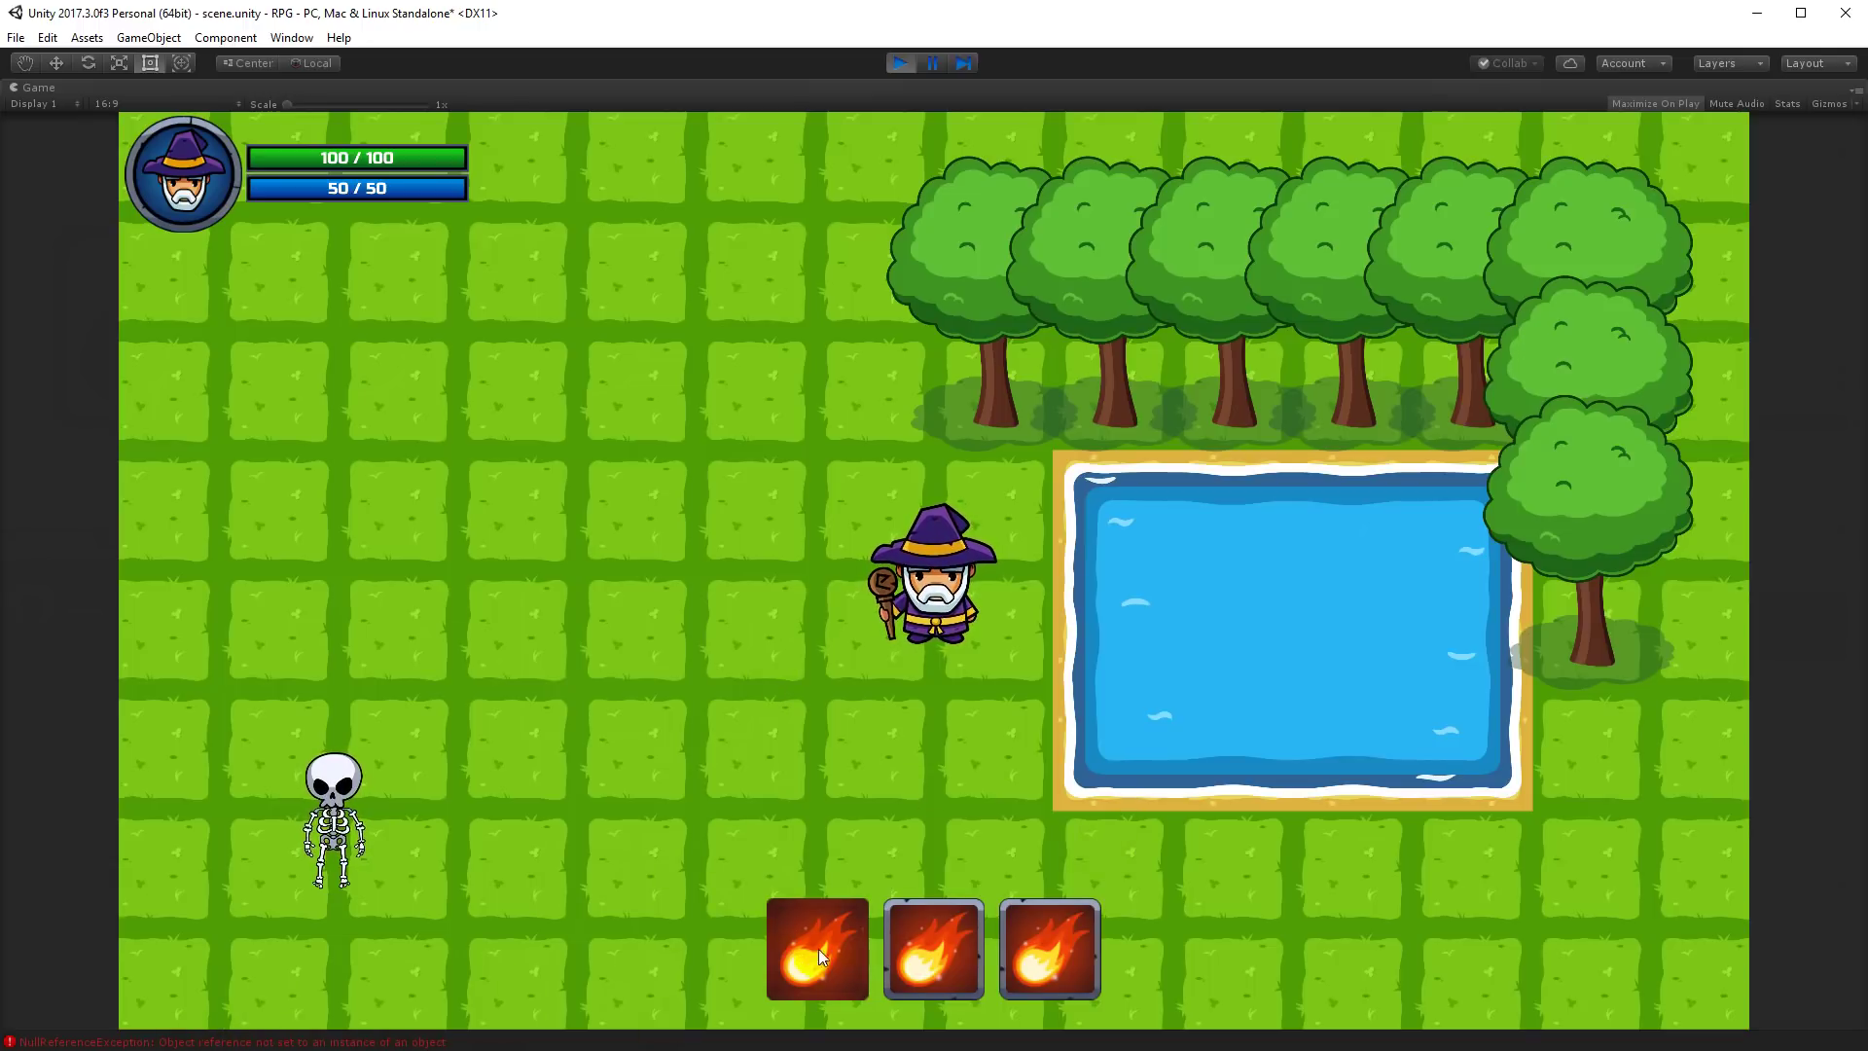
left_click(899, 62)
left_click(875, 214)
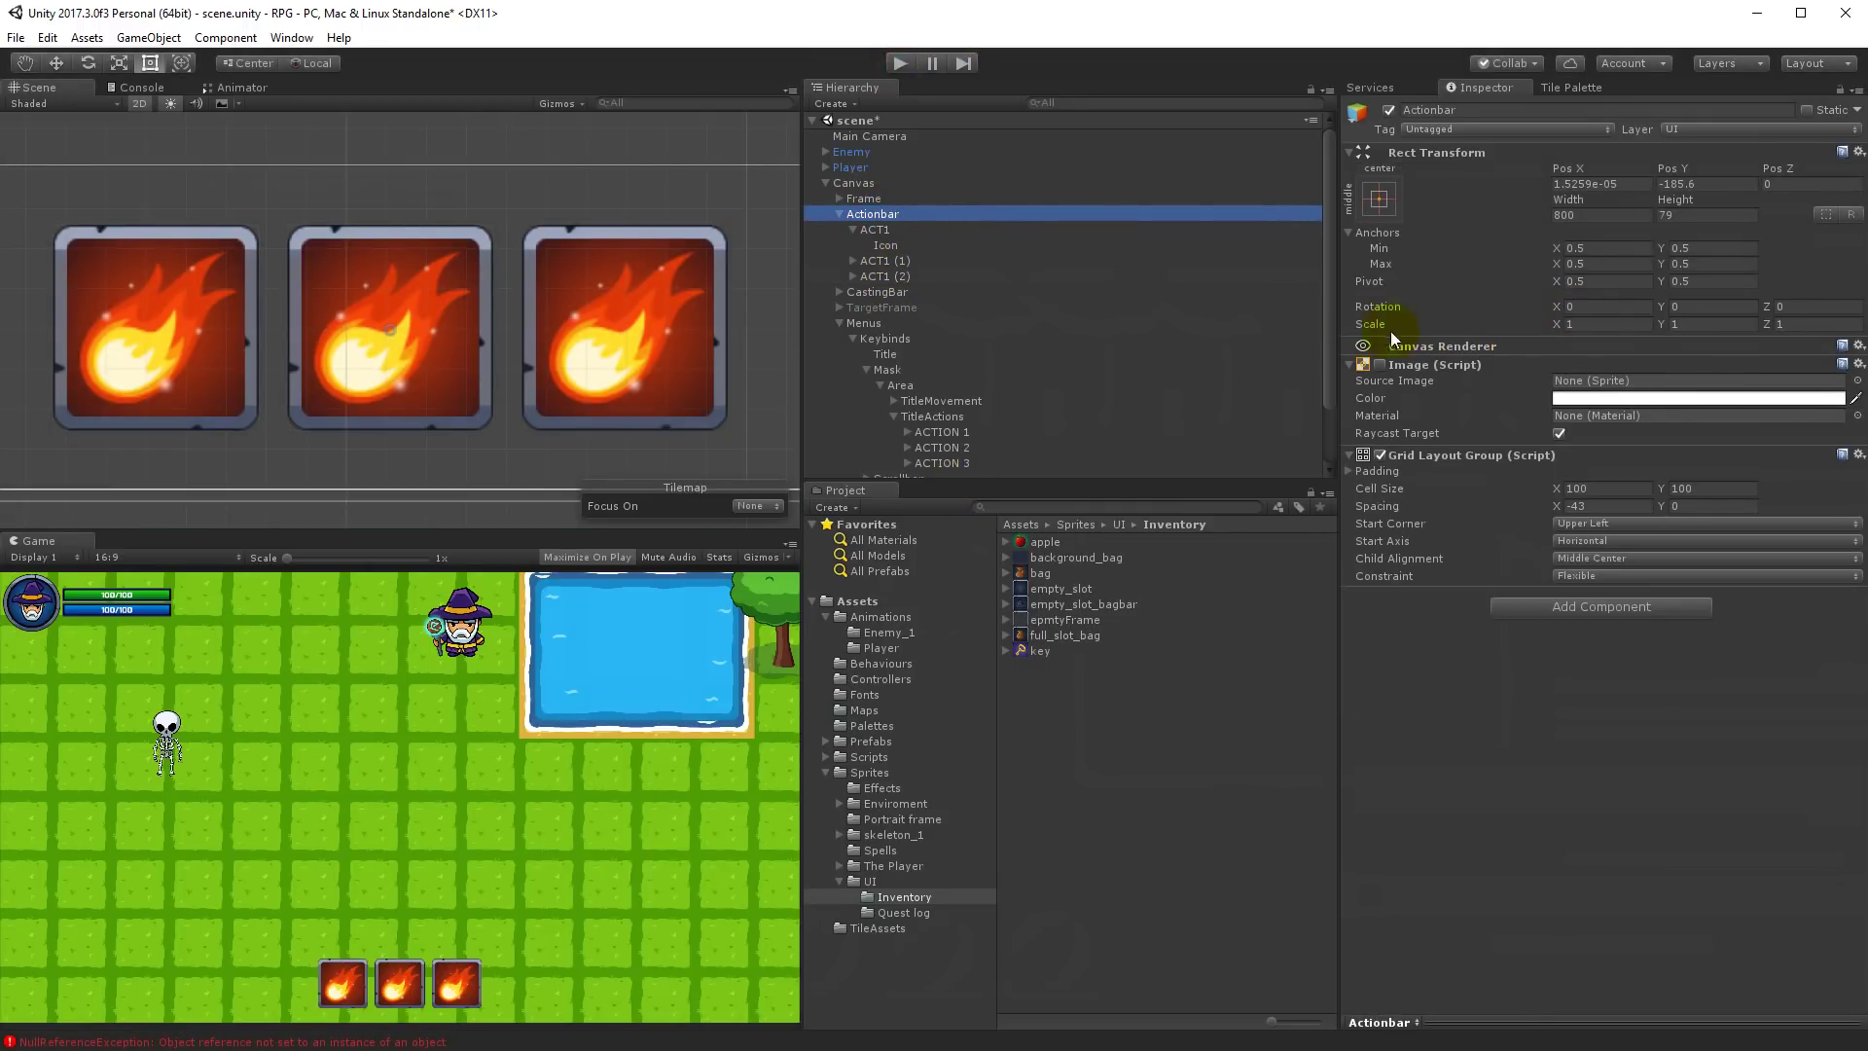
Step: Set the Actionbar's X and Y scale to 0.5
left_click(1589, 326)
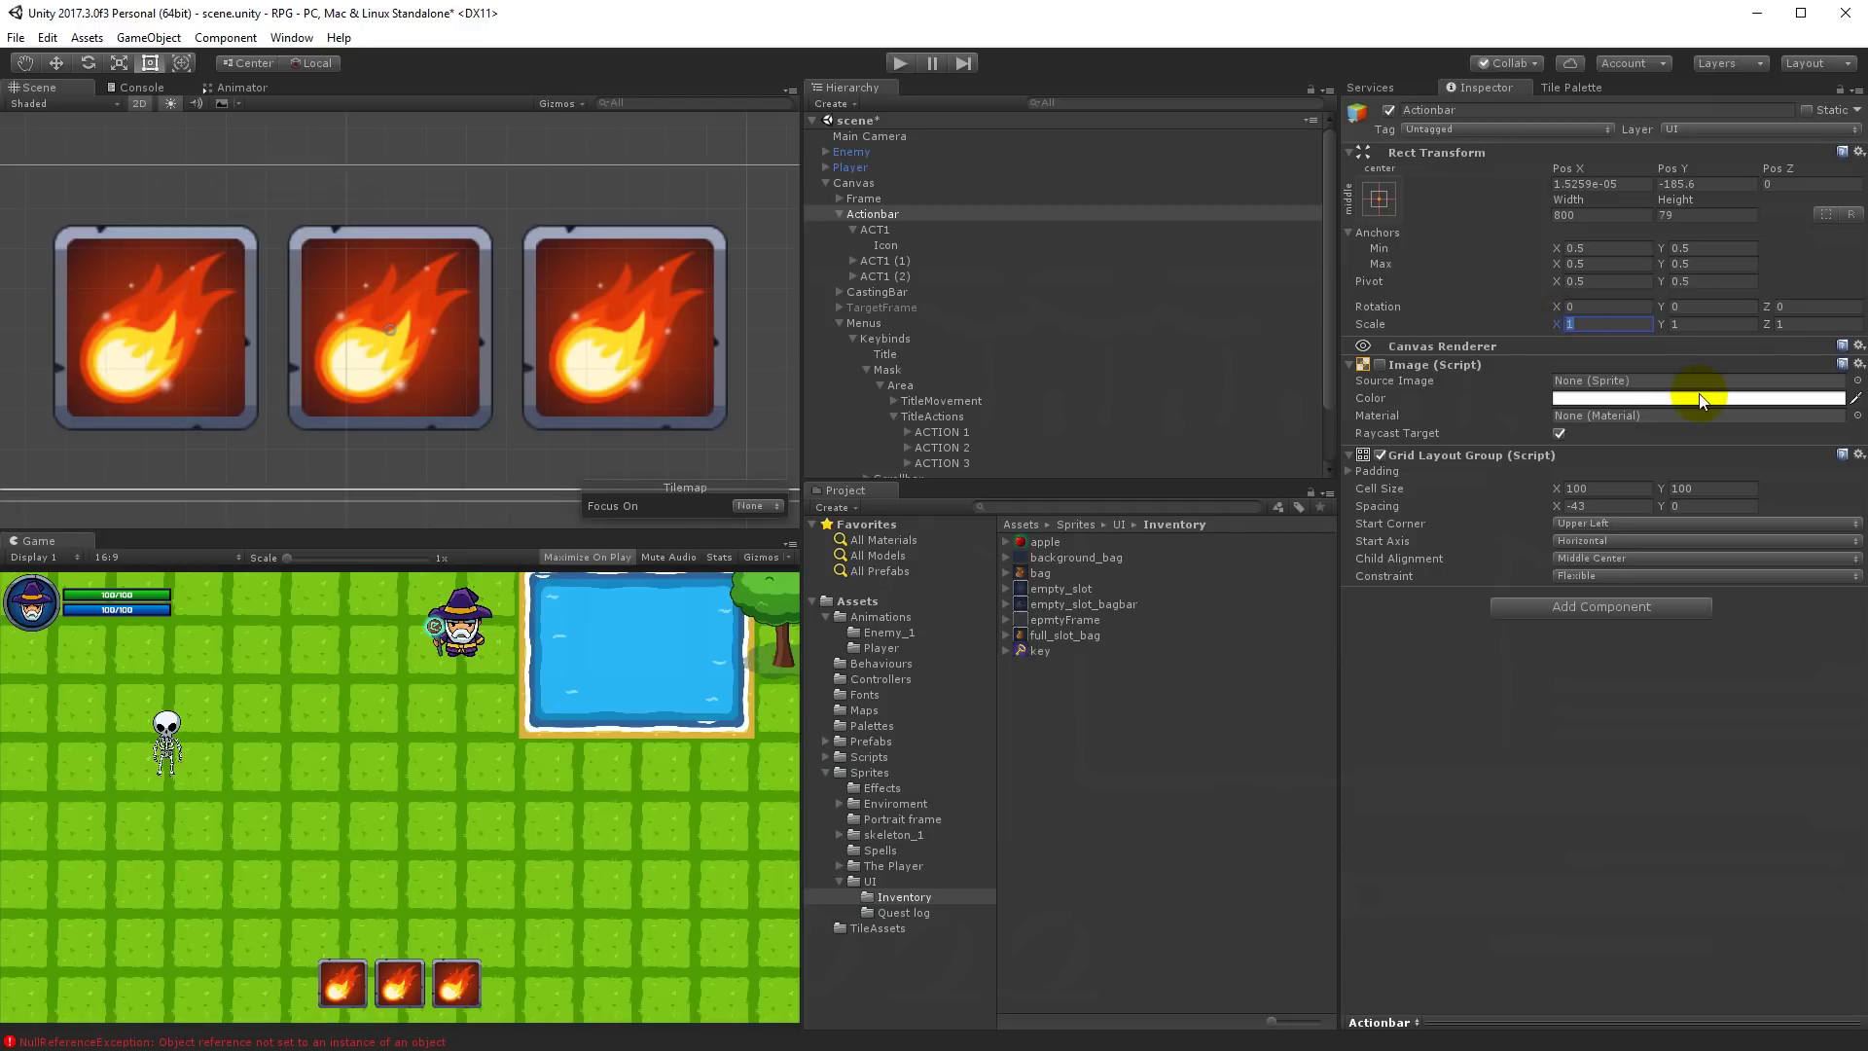
type("0.5")
key("Tab")
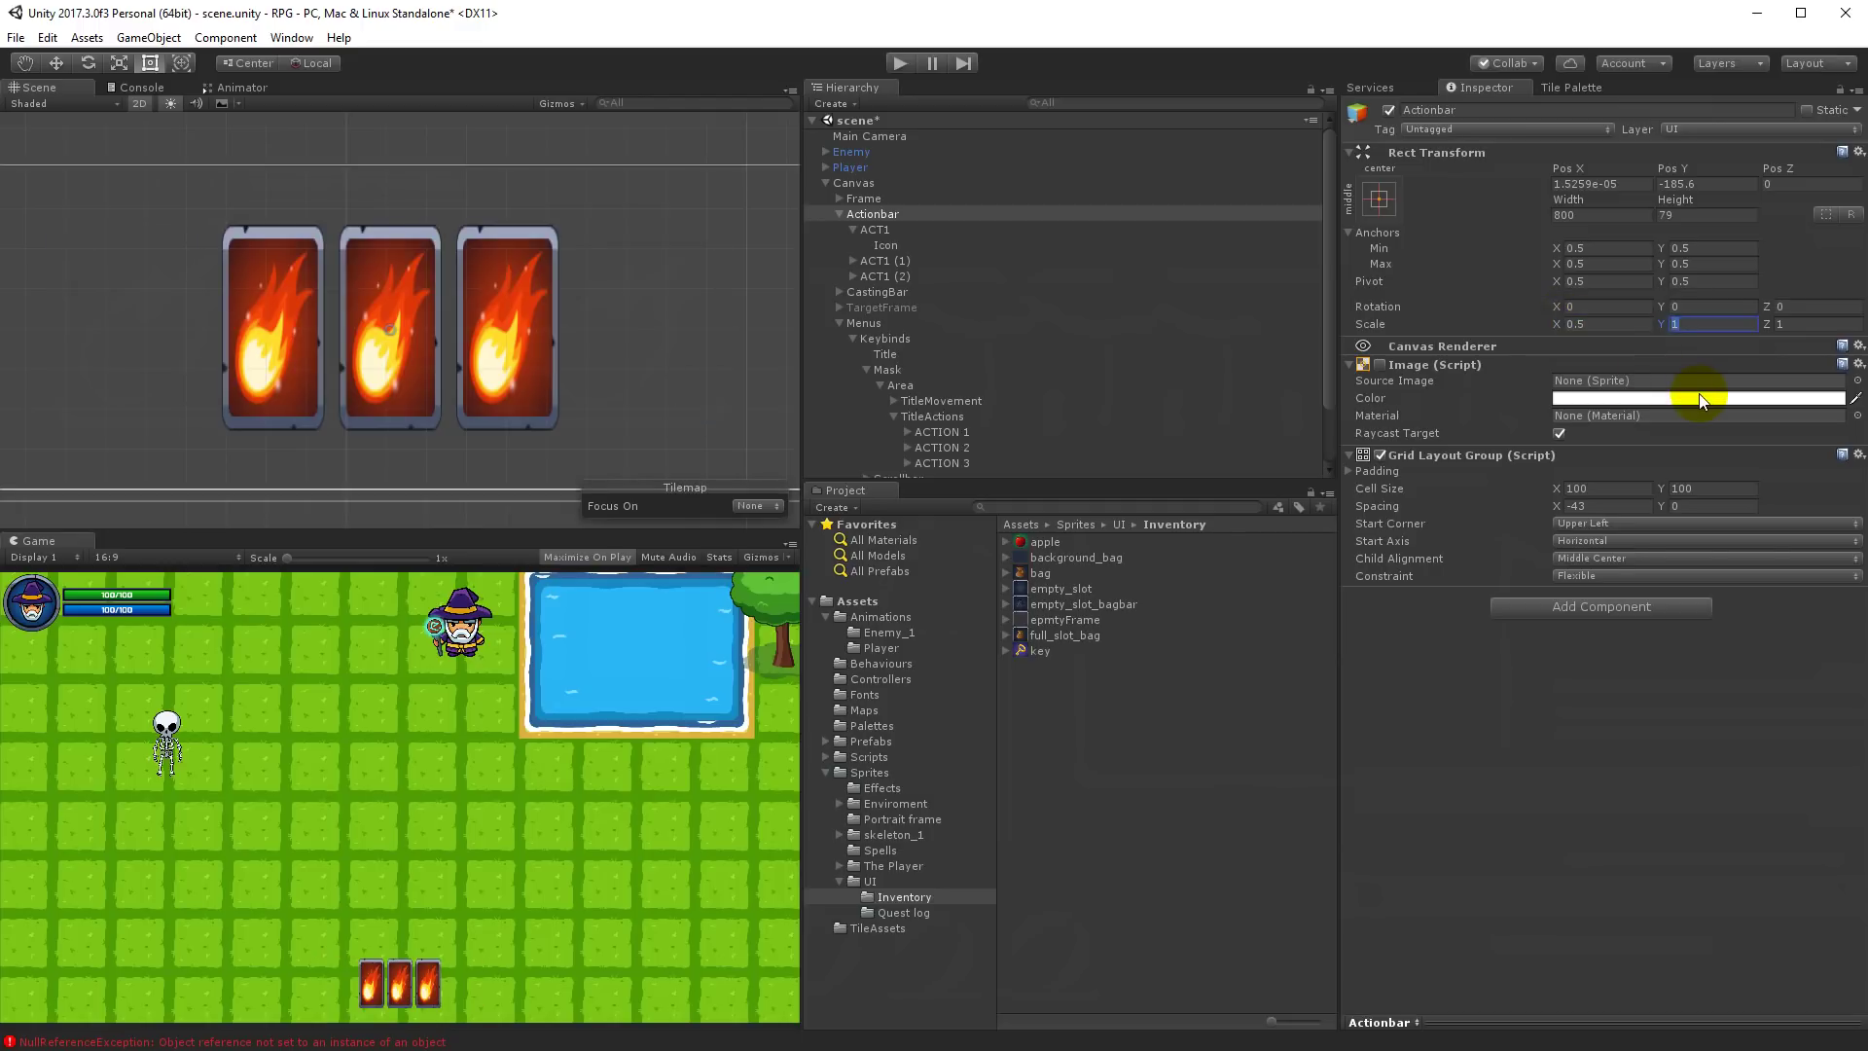
type(".5")
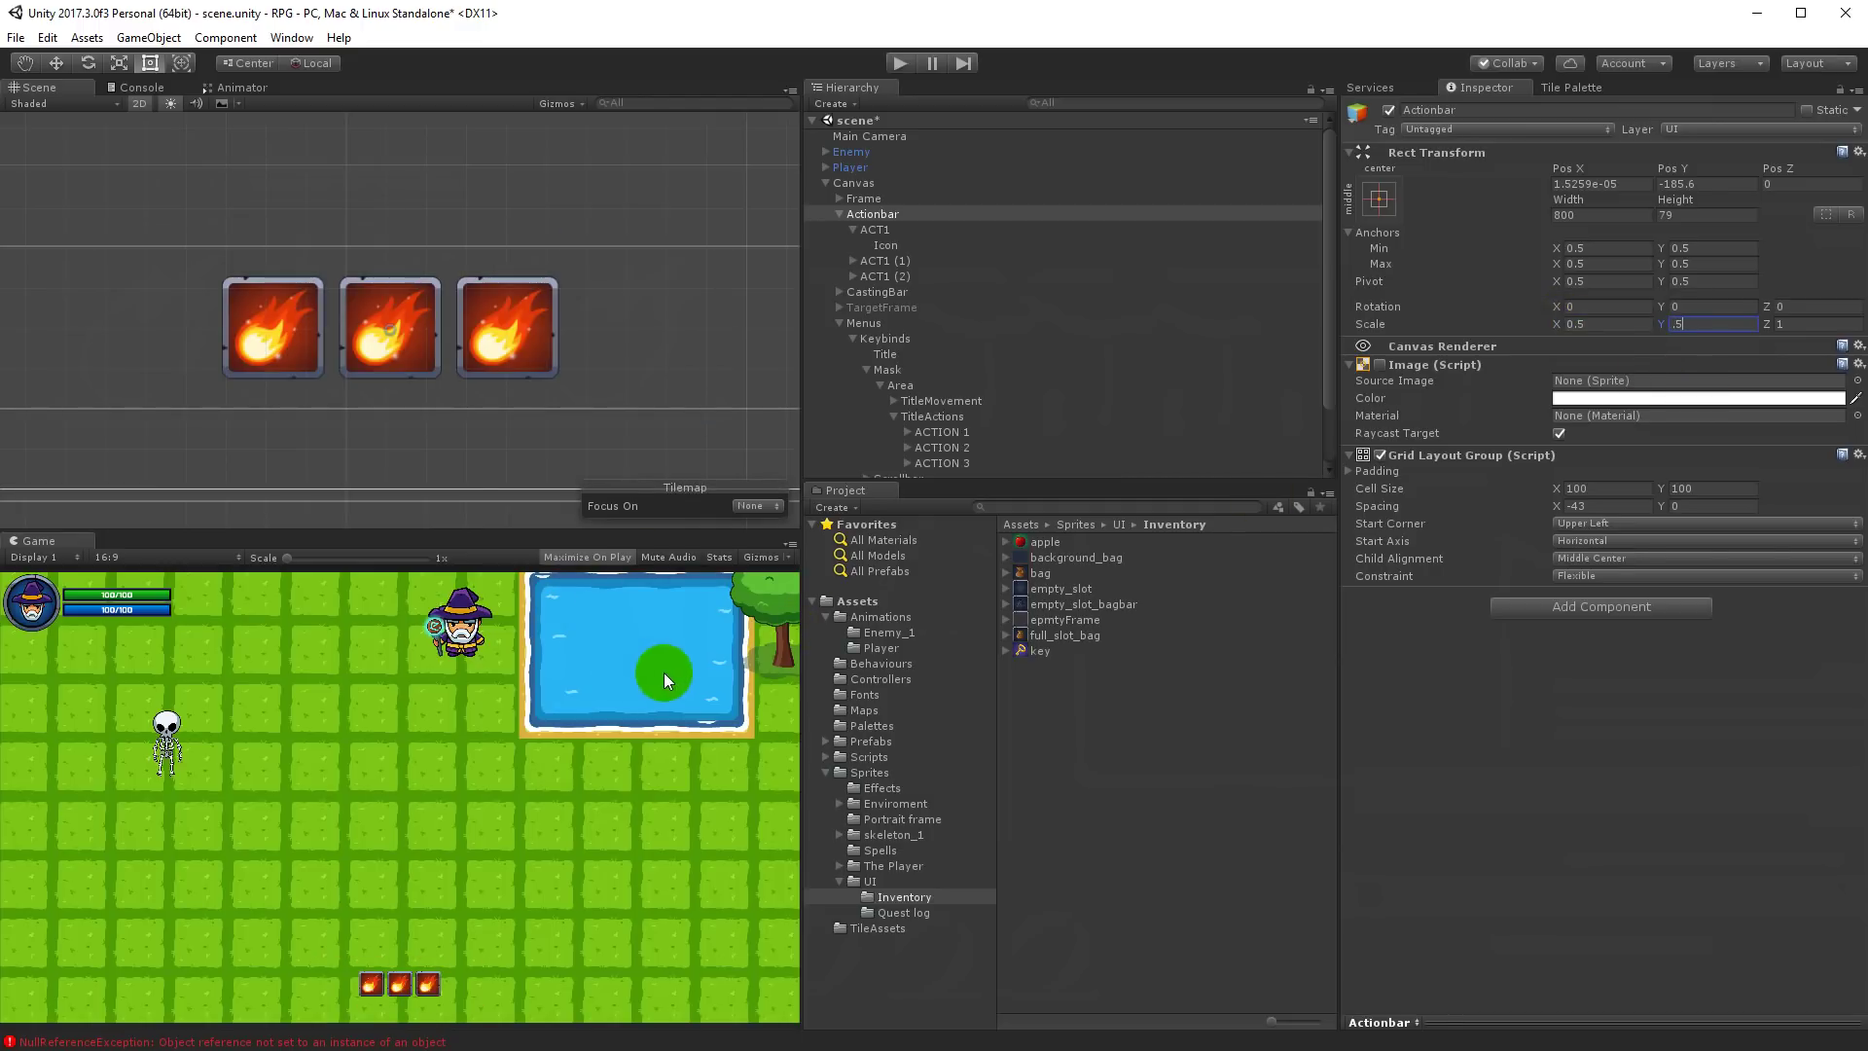
Step: Try setting the X and Y scale of all three ACT1 buttons to 1, and undo the change
left_click(852, 229)
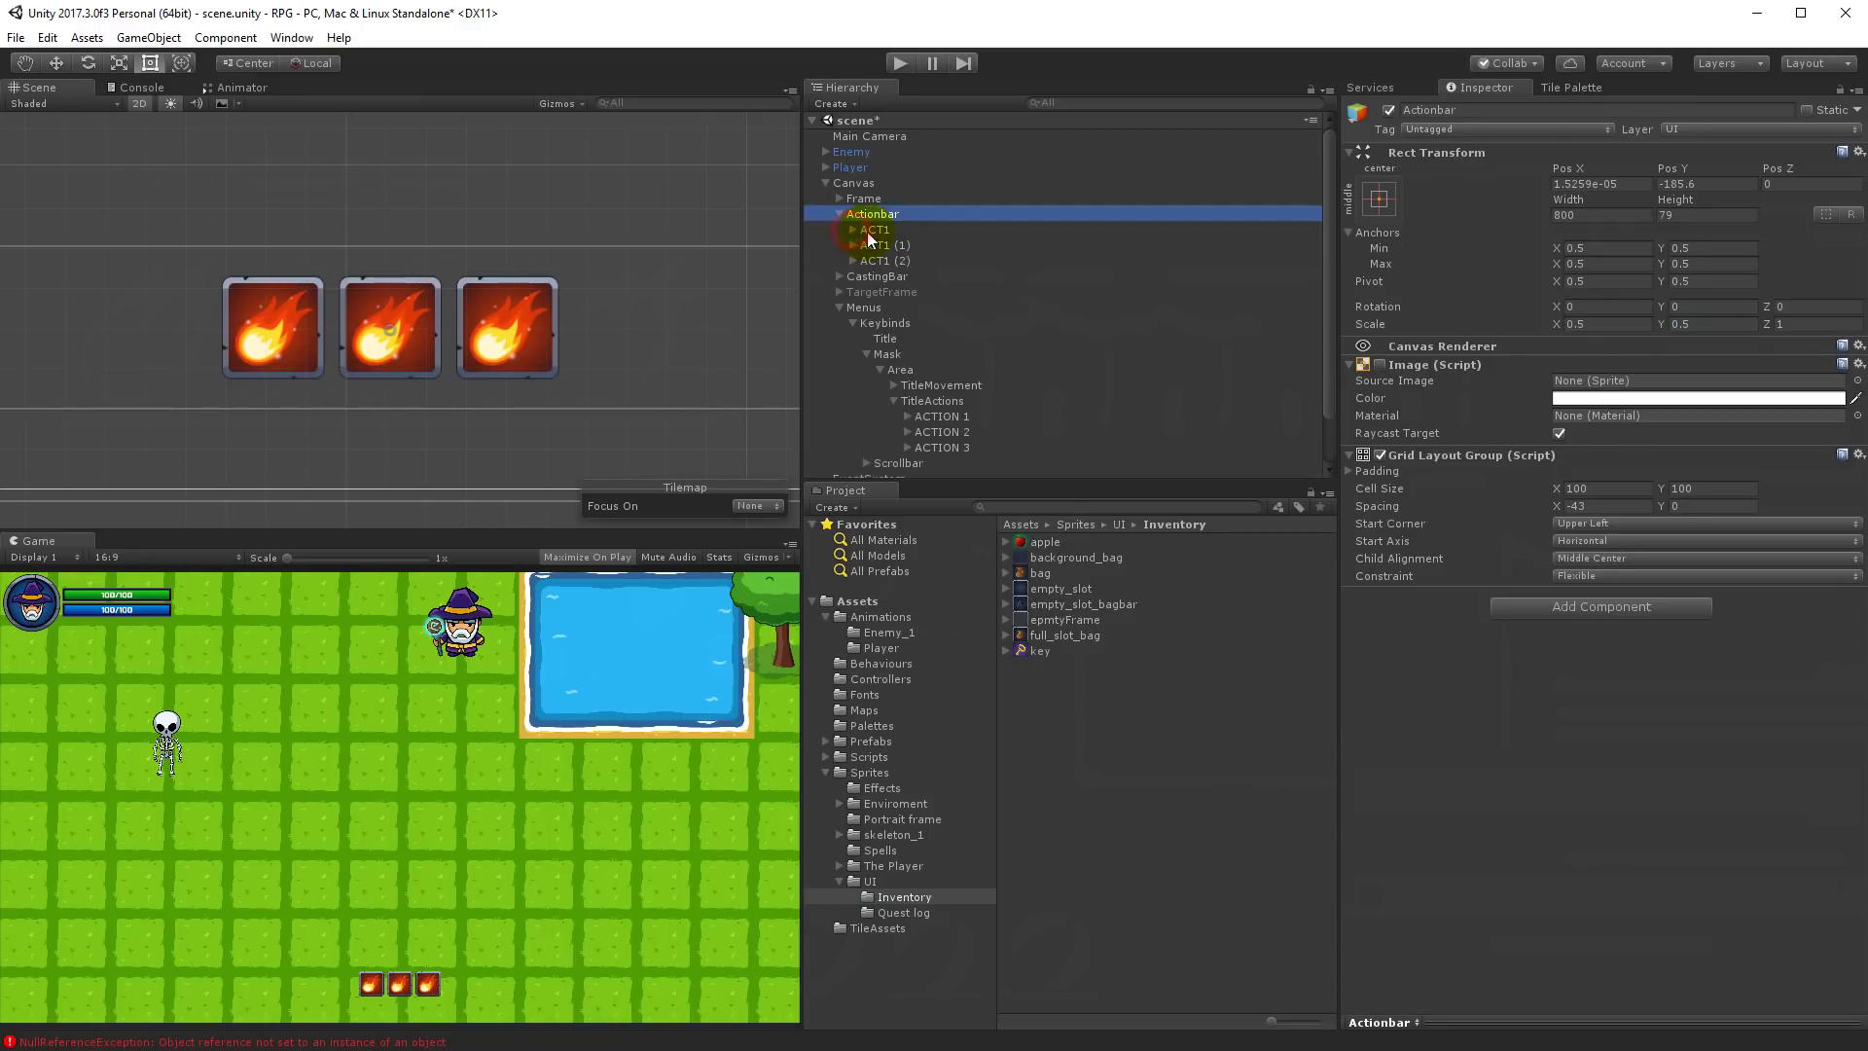
left_click(872, 229)
left_click(885, 260, "shift")
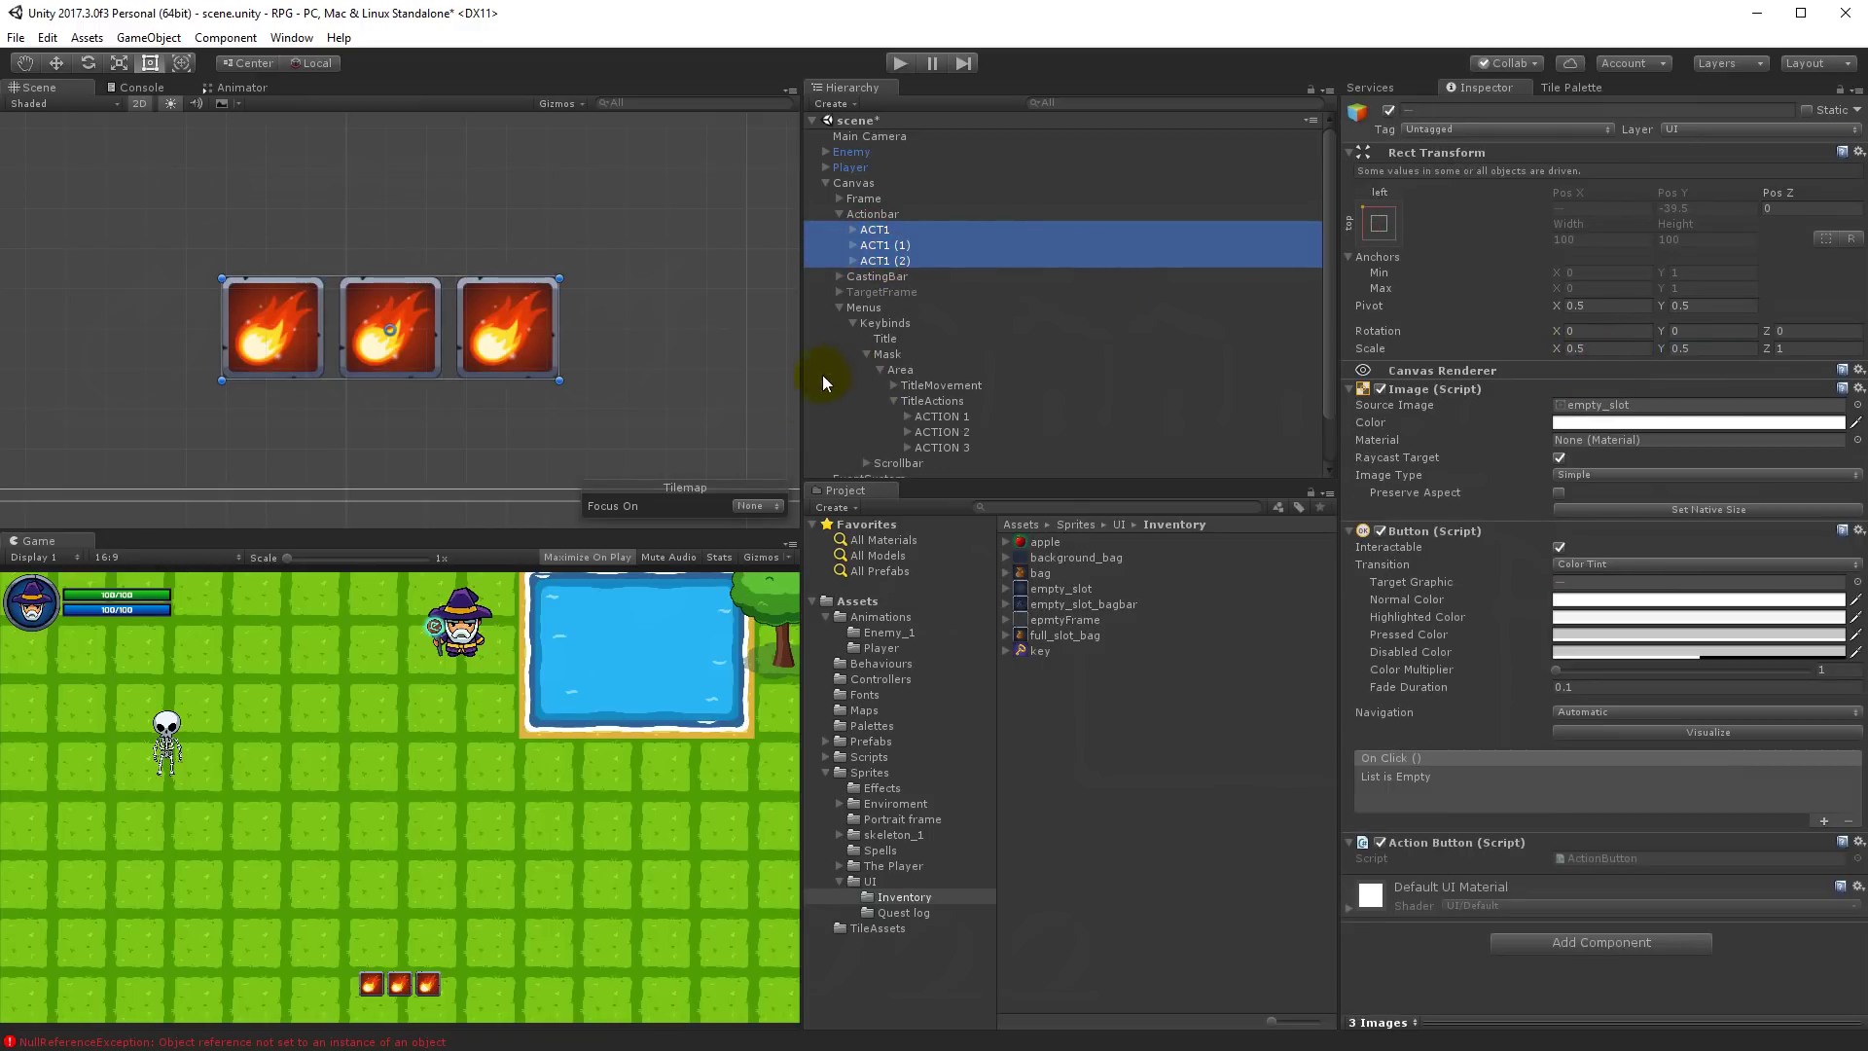
left_click(1568, 348)
type("1")
left_click(1692, 348)
type("1")
key("ctrl+z")
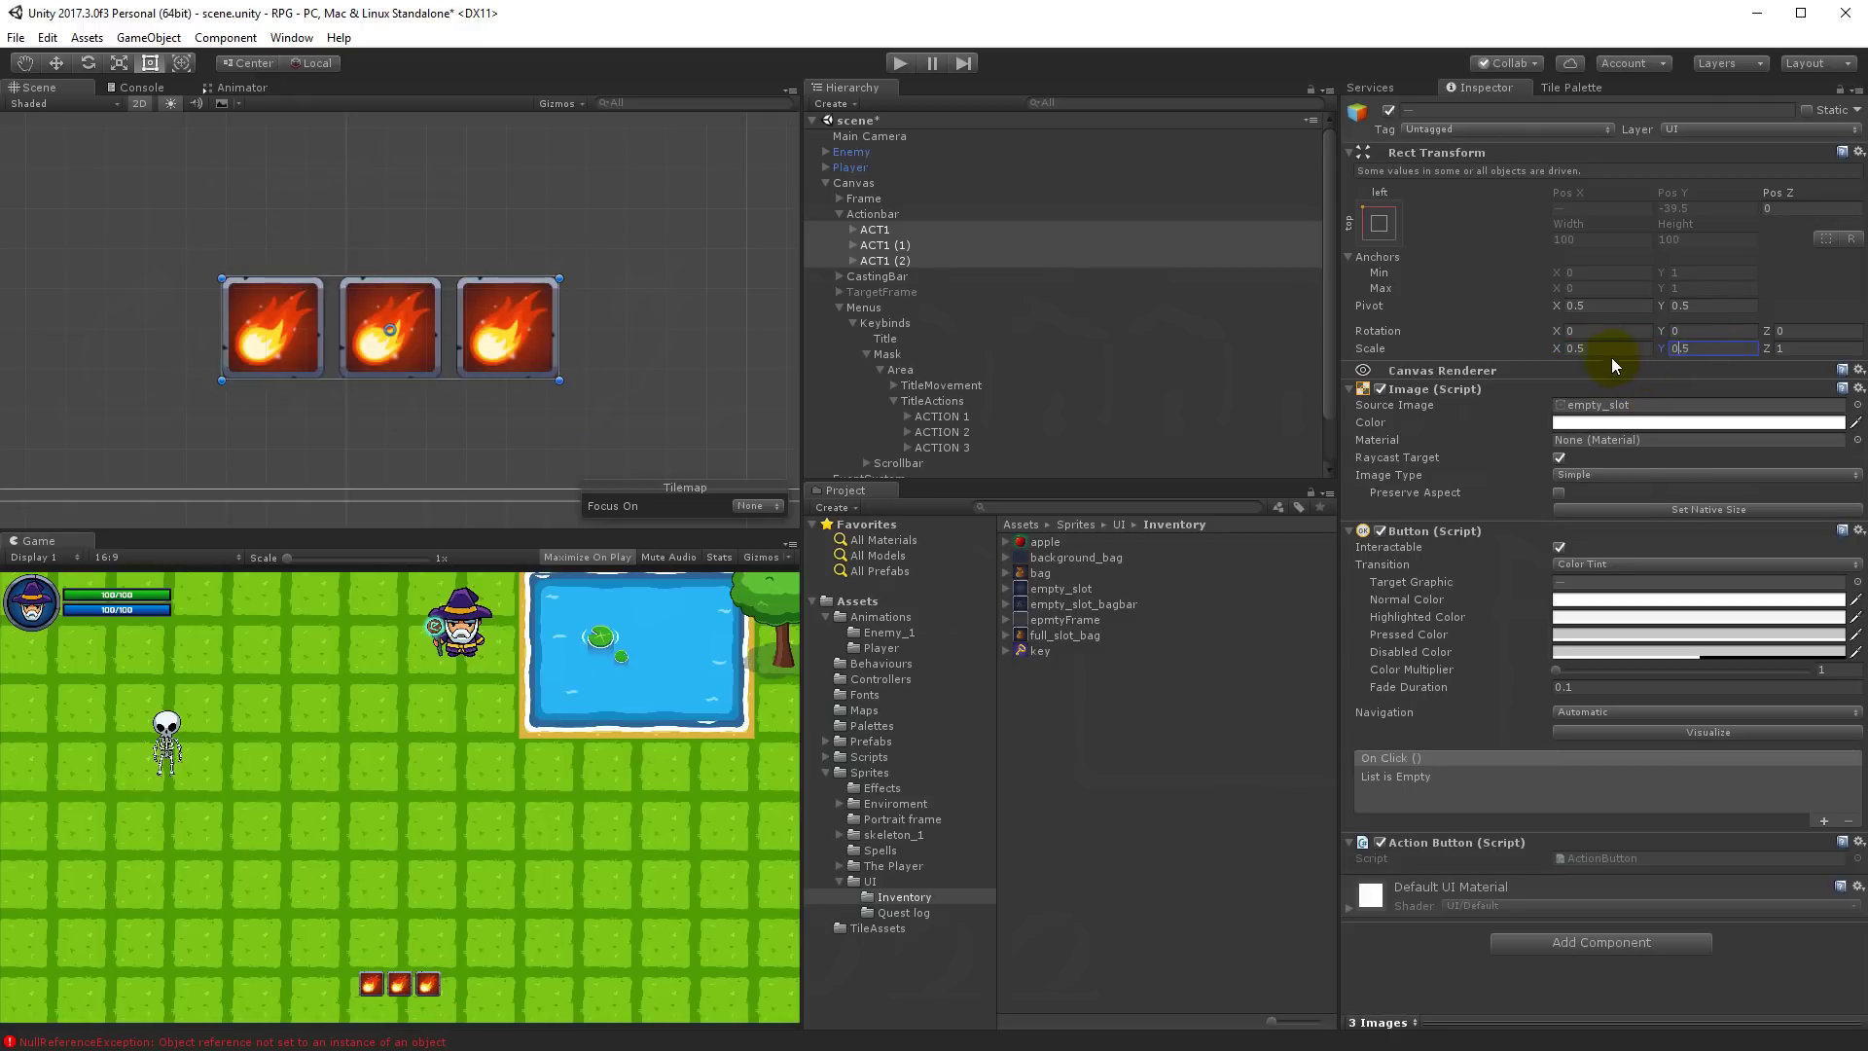
Step: Set the Actionbar's scale to 0.6 in both X and Y
left_click(873, 214)
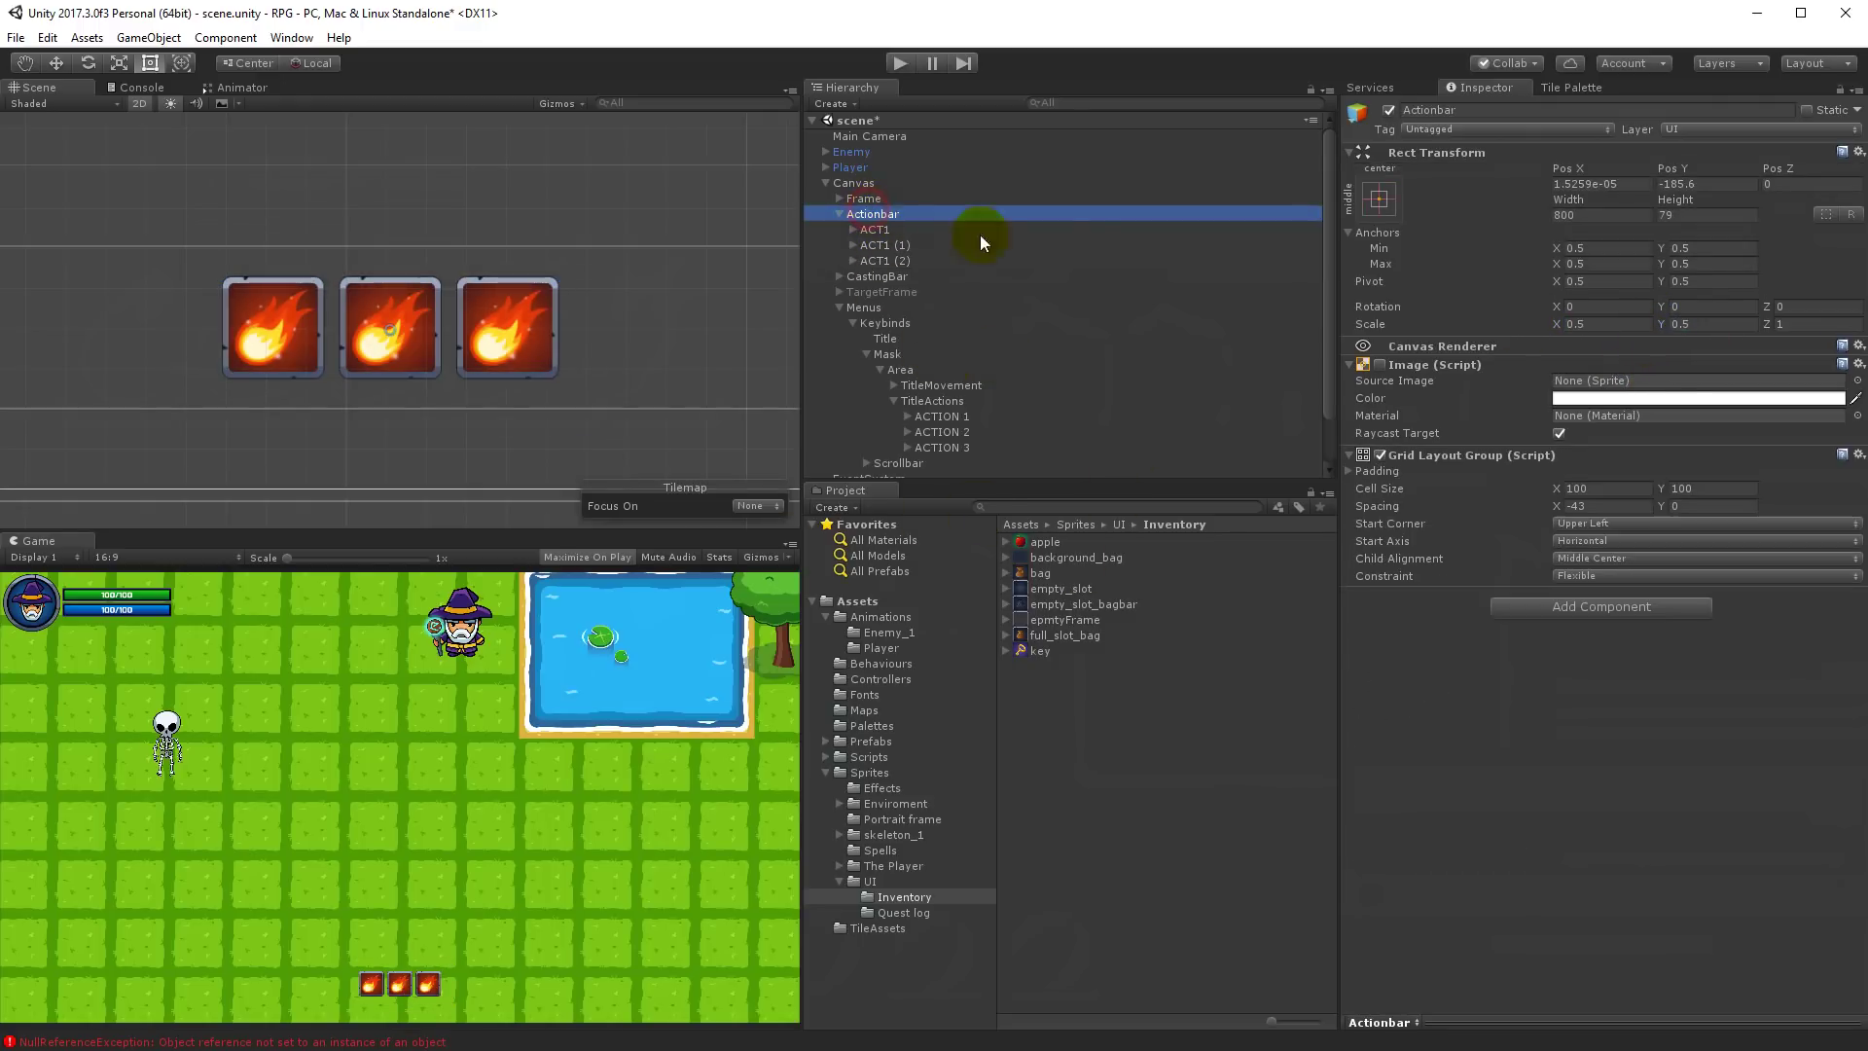
left_click(1600, 325)
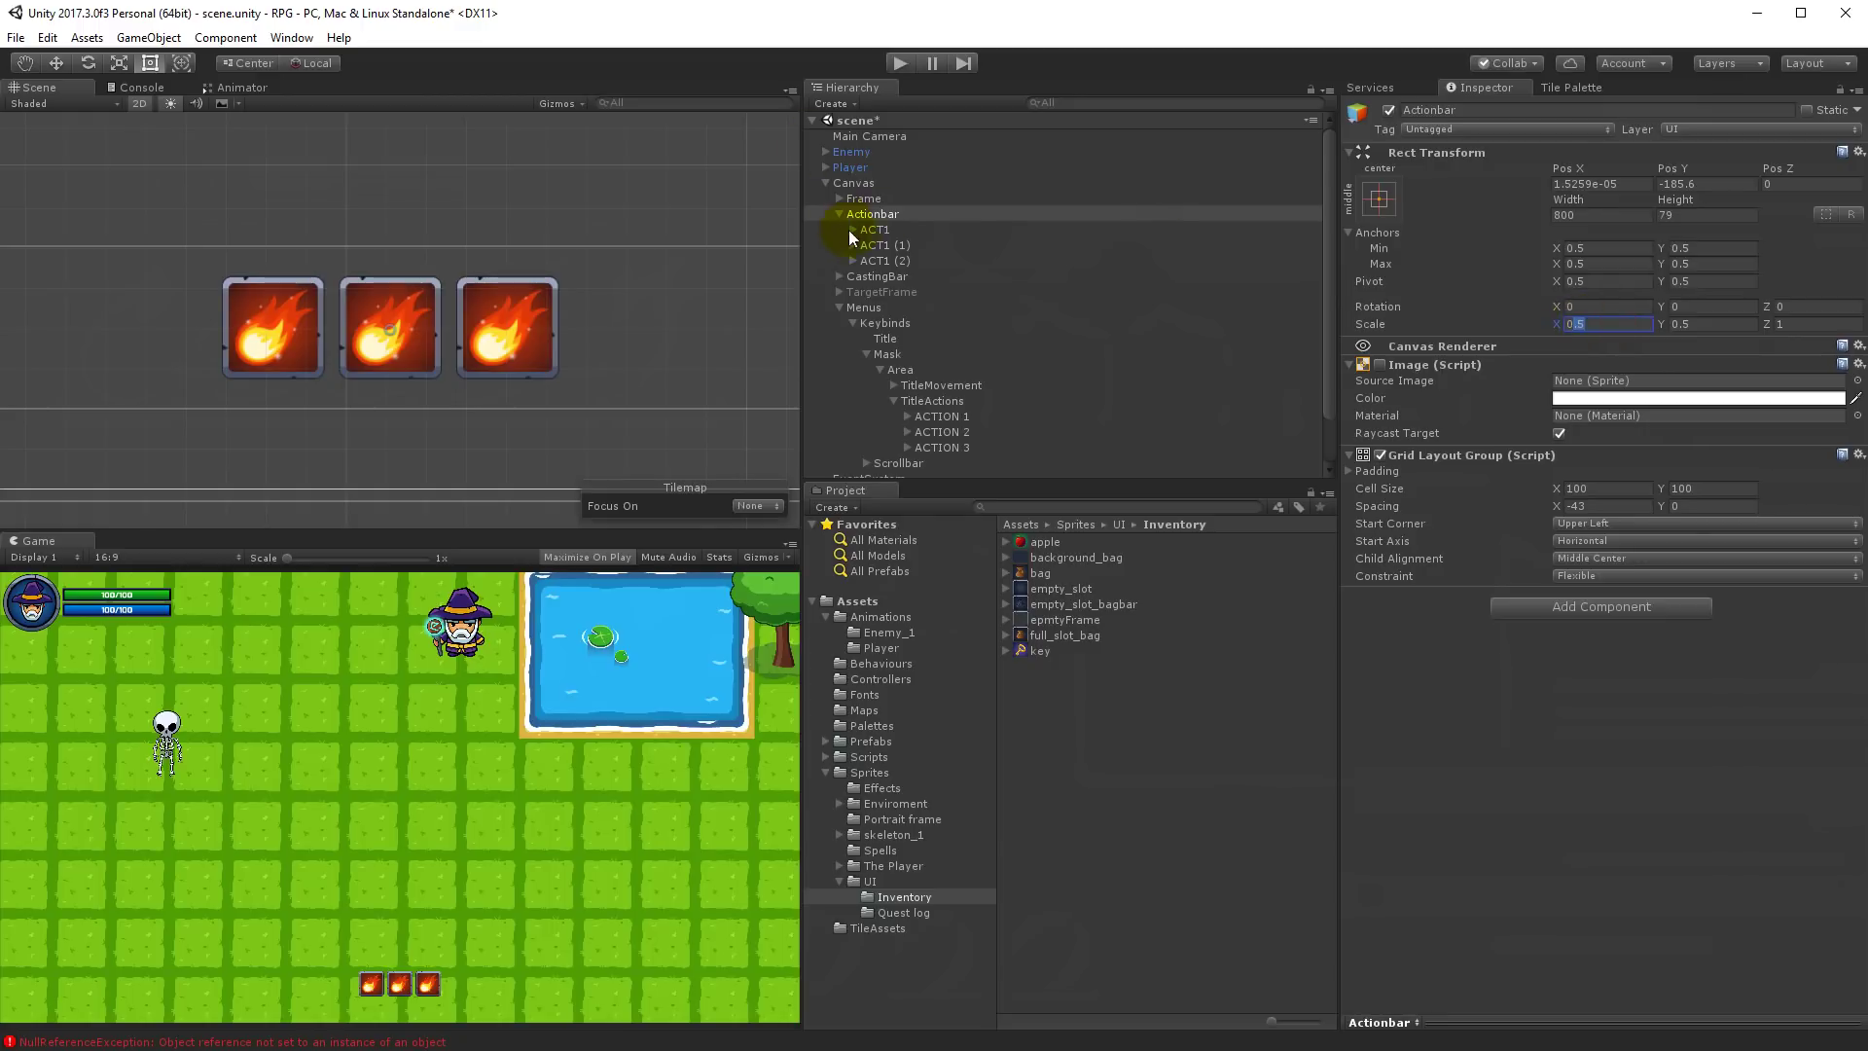
type("0.6")
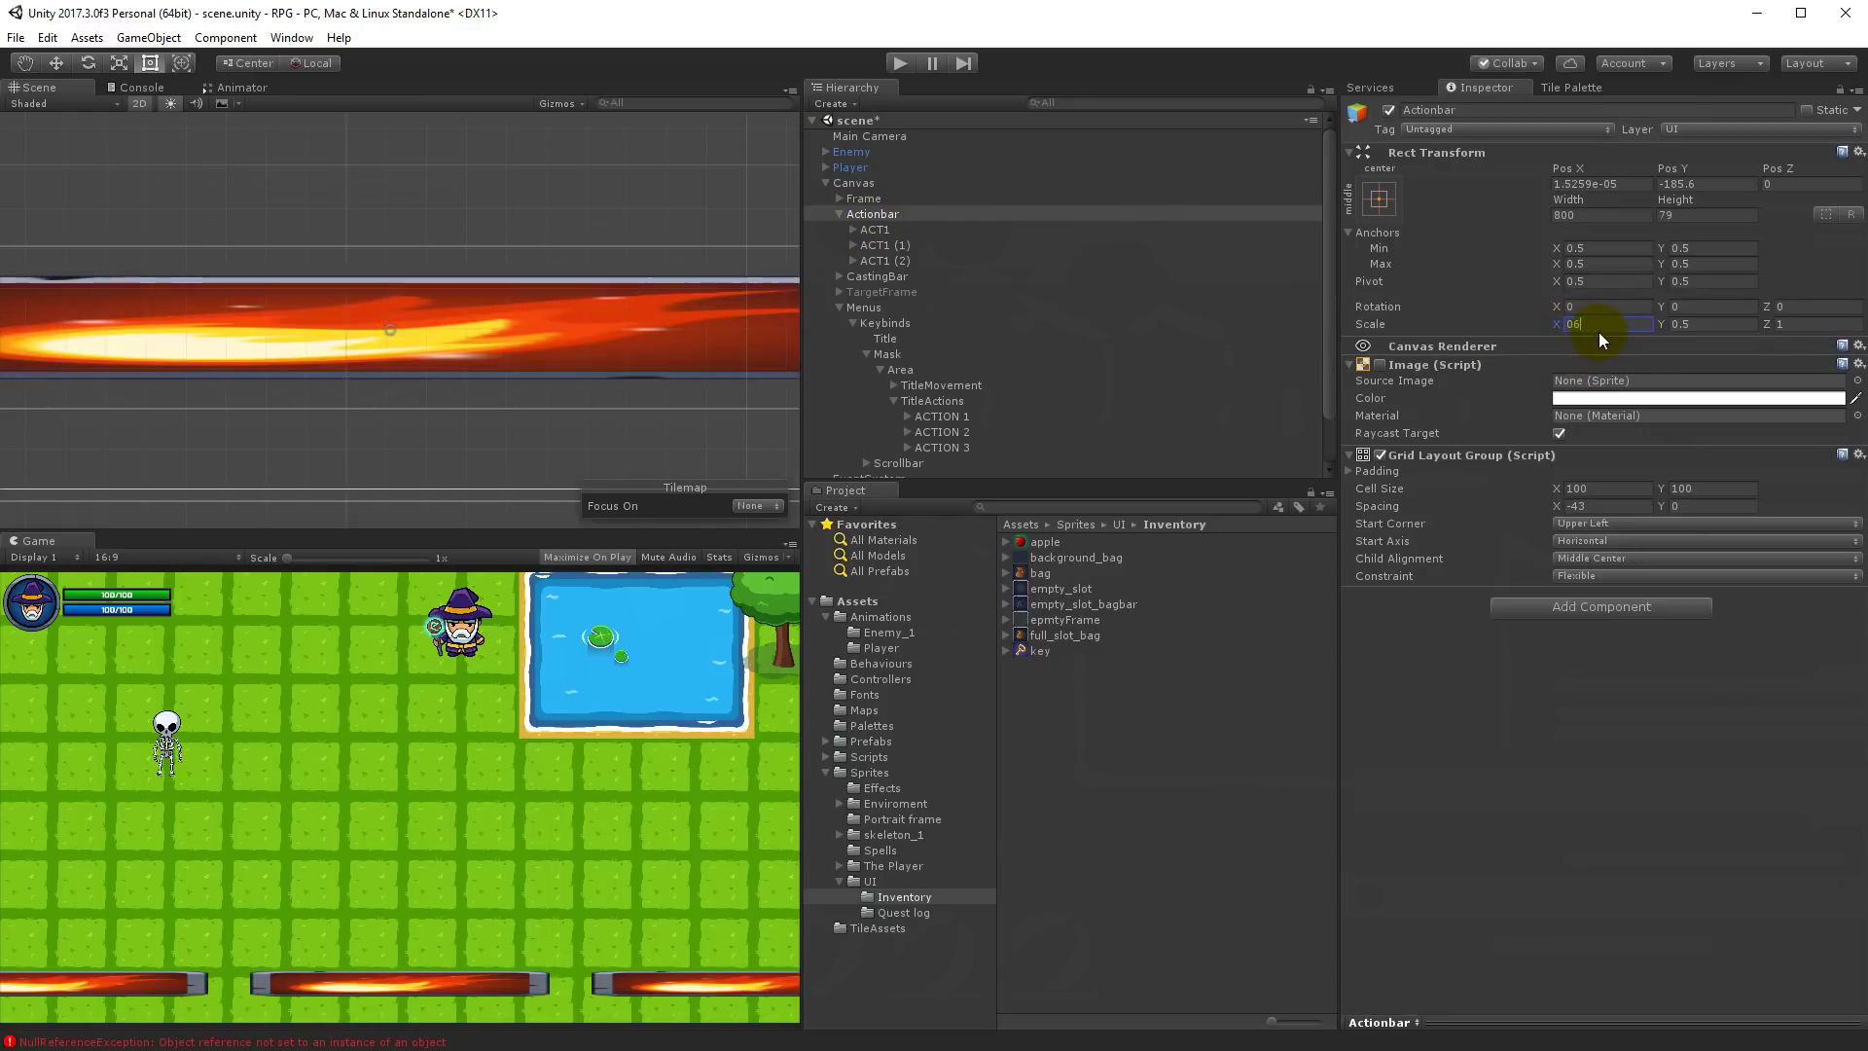
left_click(1679, 325)
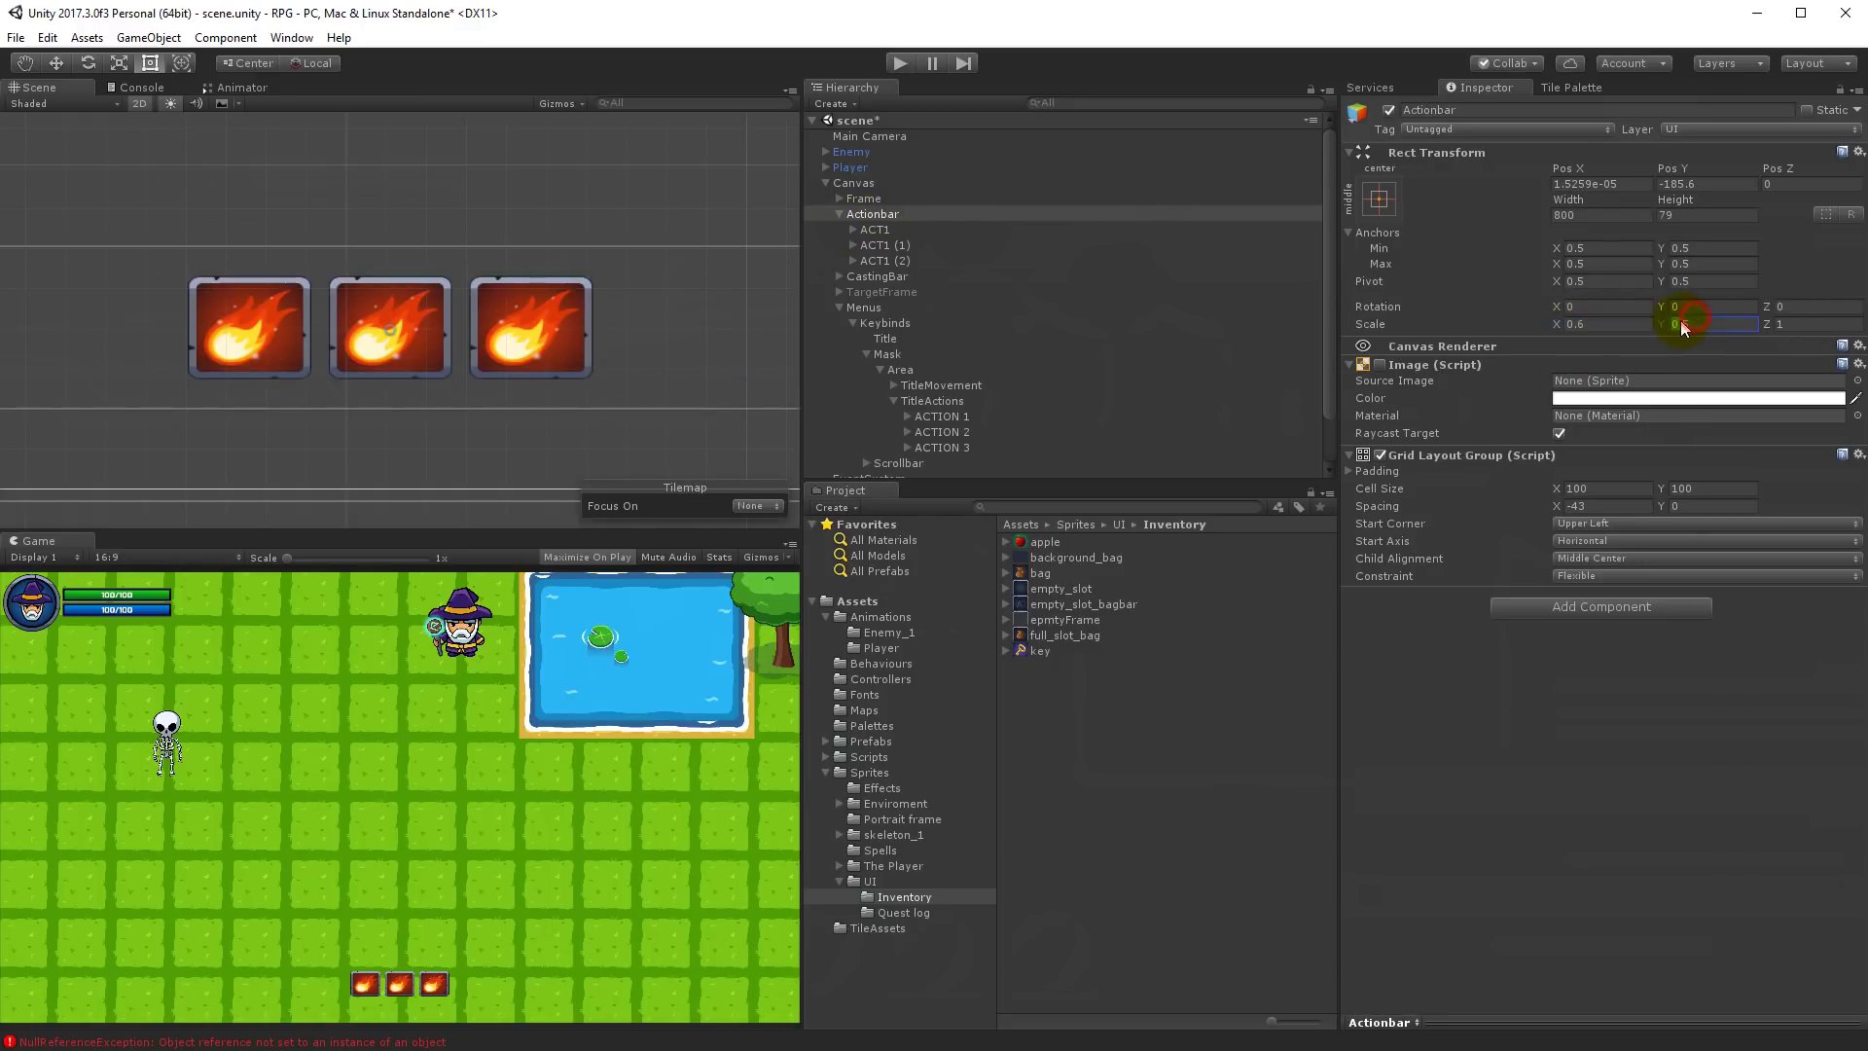
type("0.6")
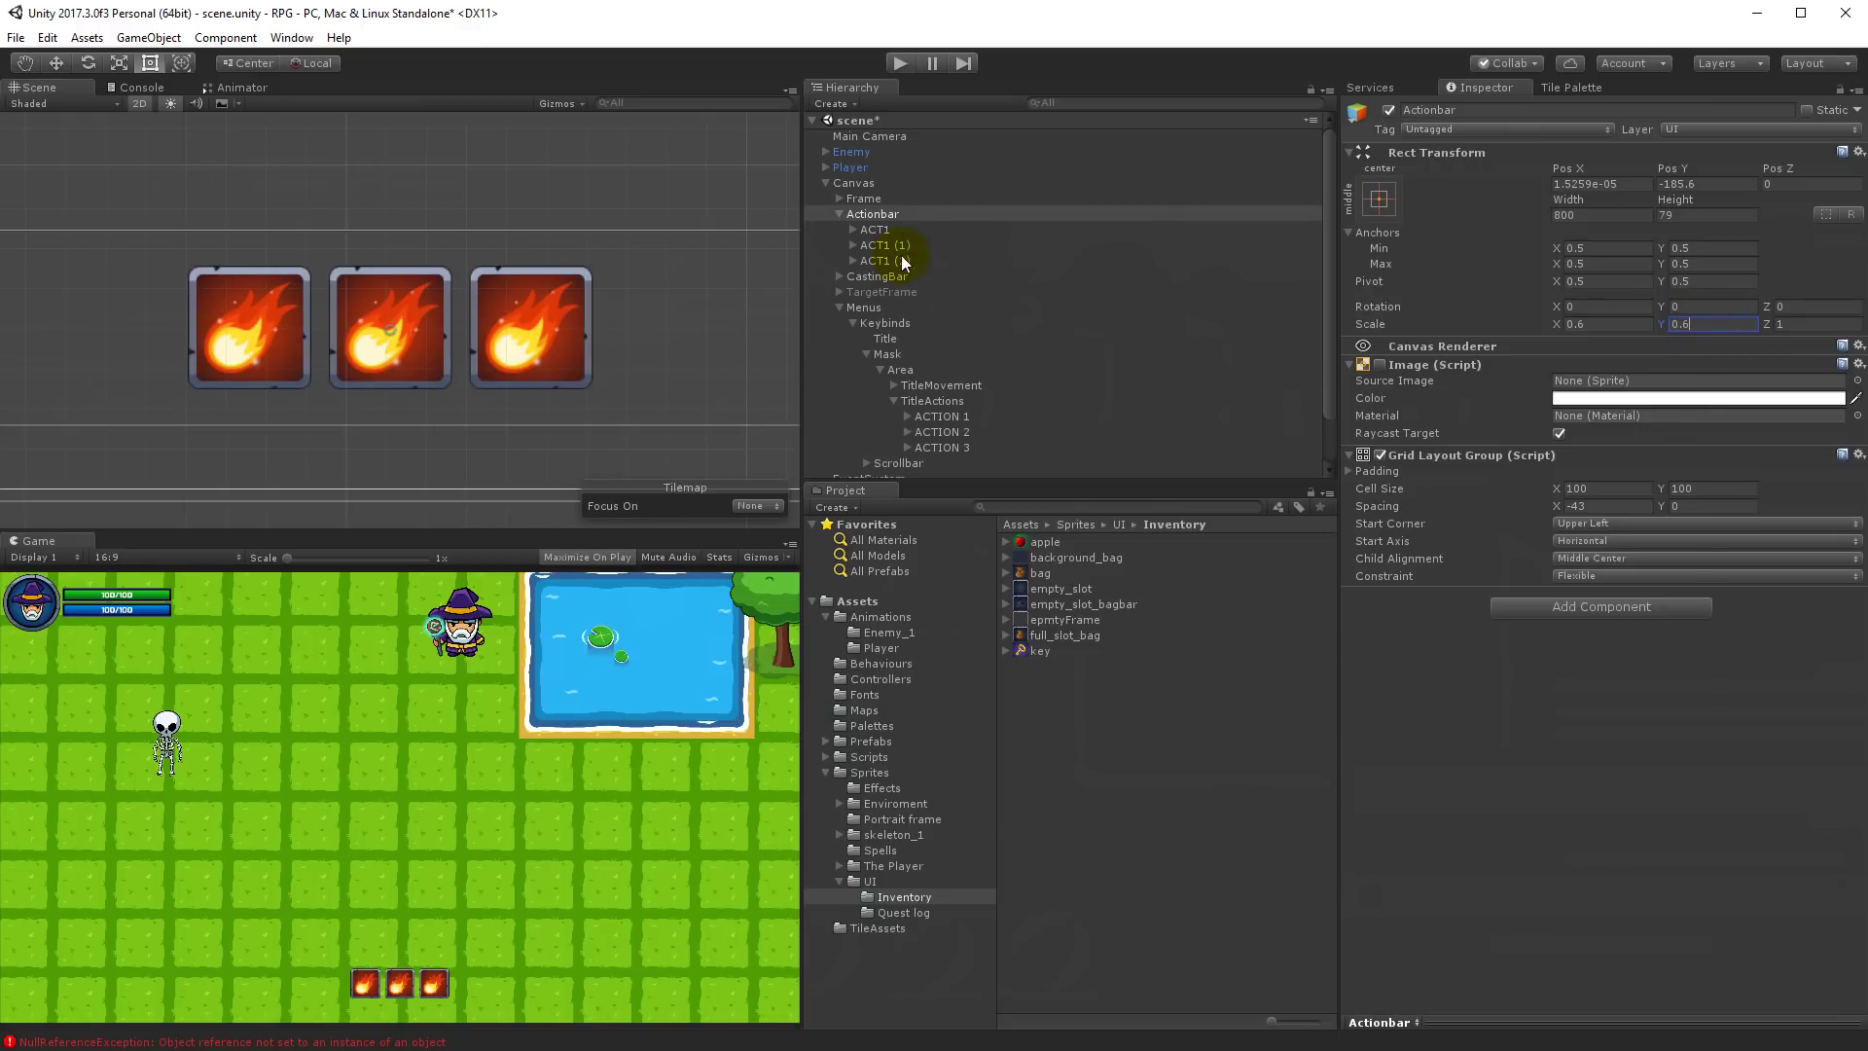
Step: Lower the Actionbar to about Y -200.5 near the canvas's lower edge and play-test the game to check it
double_click(873, 214)
scroll(551, 282, "down", 2)
left_click_drag(541, 273, 540, 294)
left_click(899, 62)
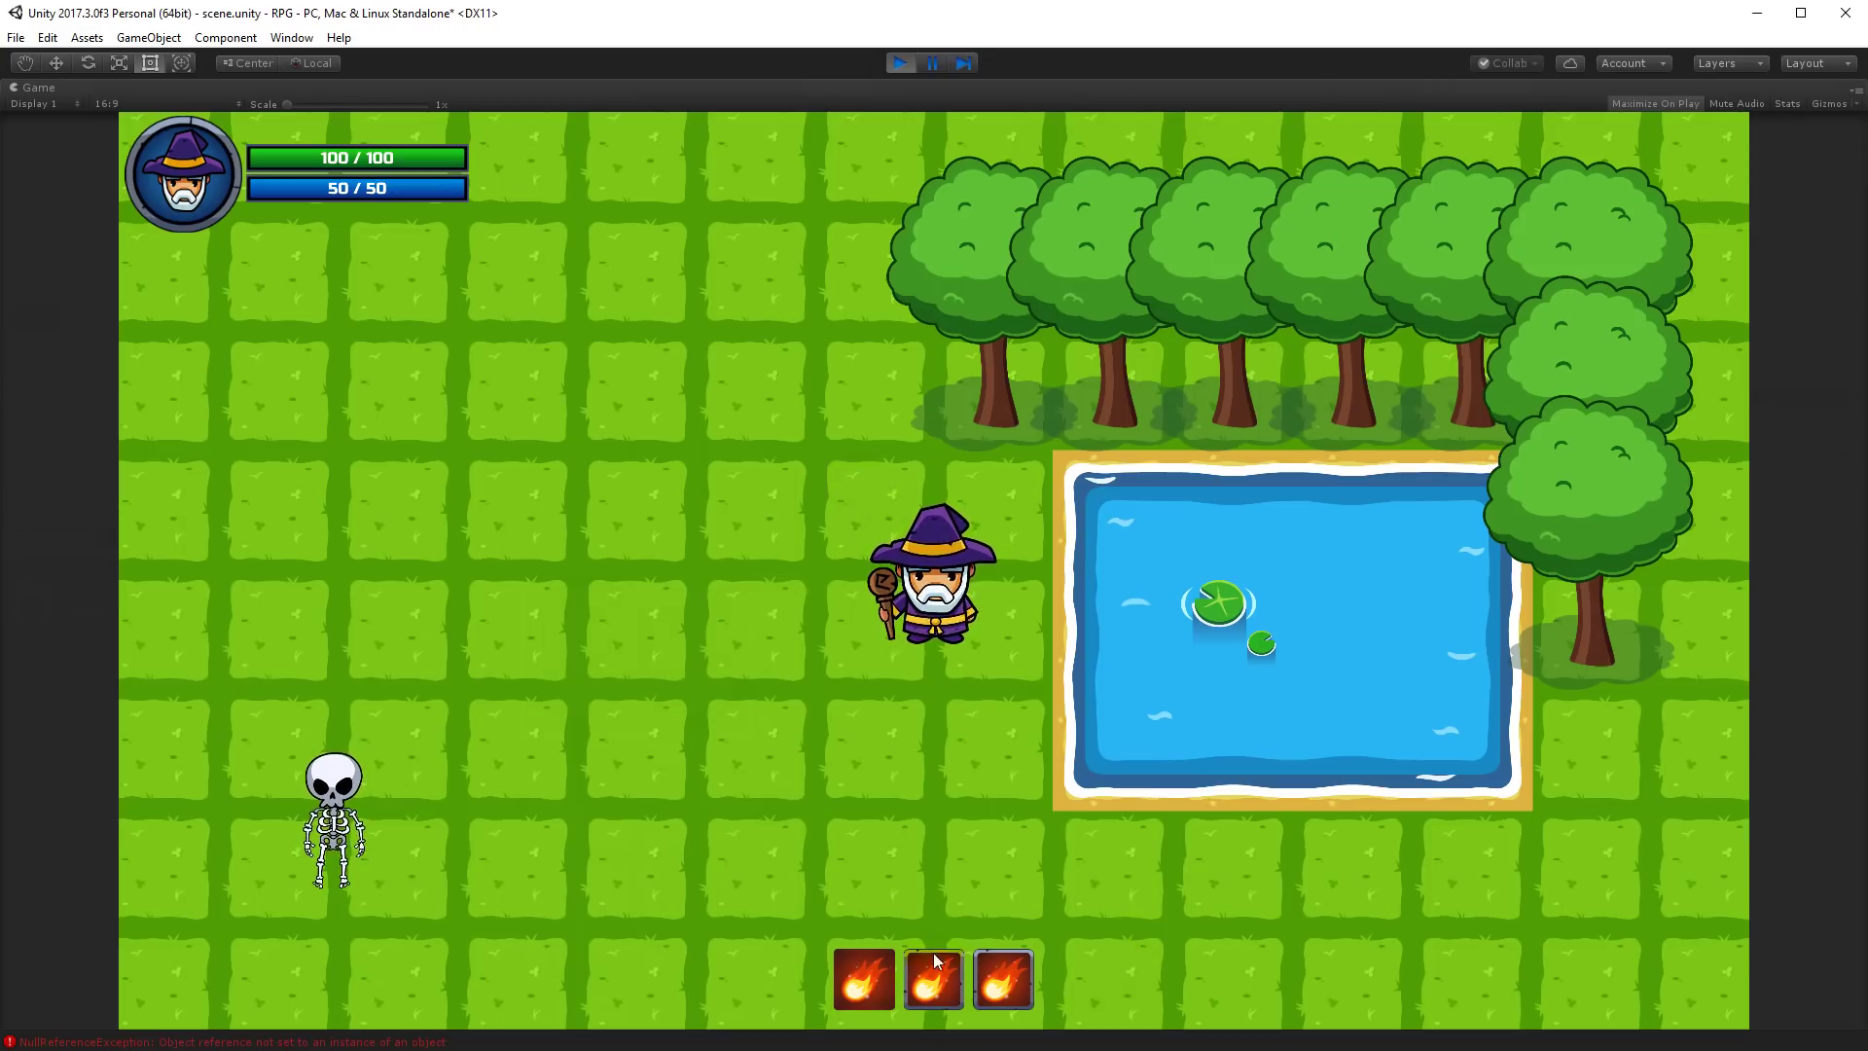
left_click(901, 61)
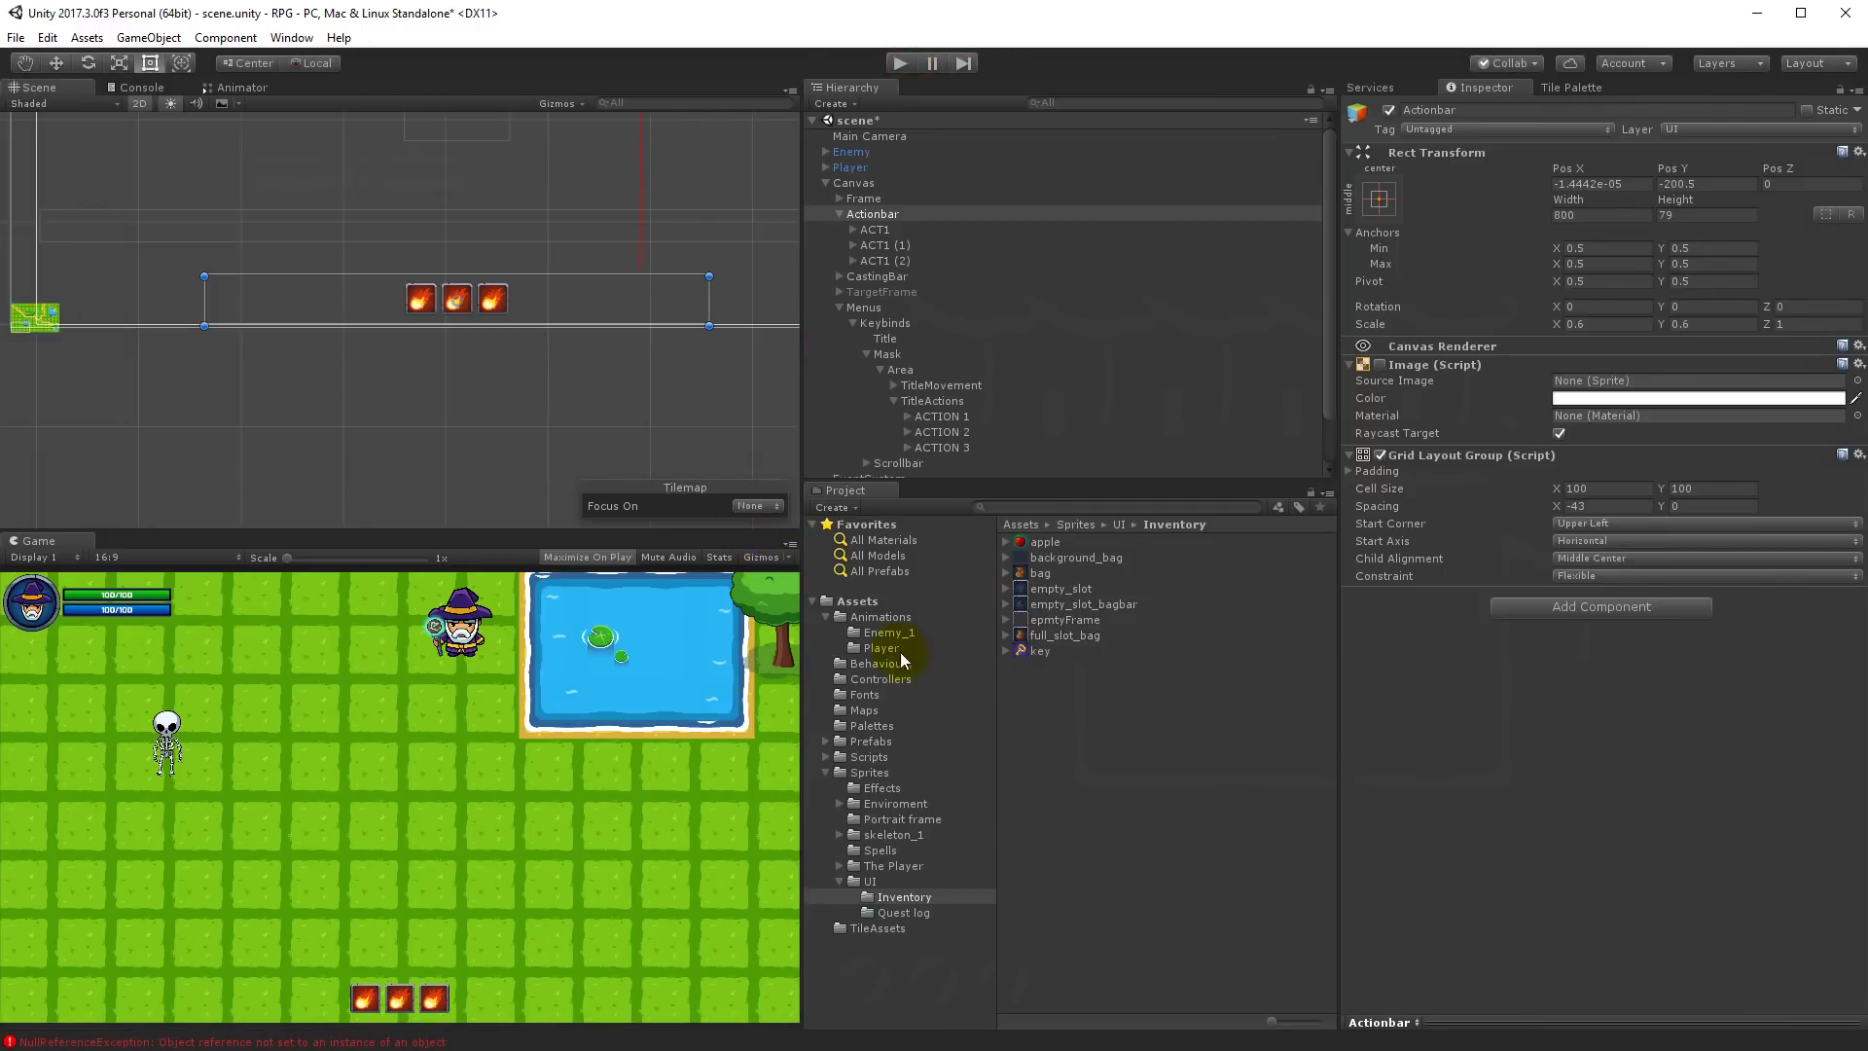
Step: Open the UIManager script from the Scripts > Managers folder in Visual Studio
left_click(867, 757)
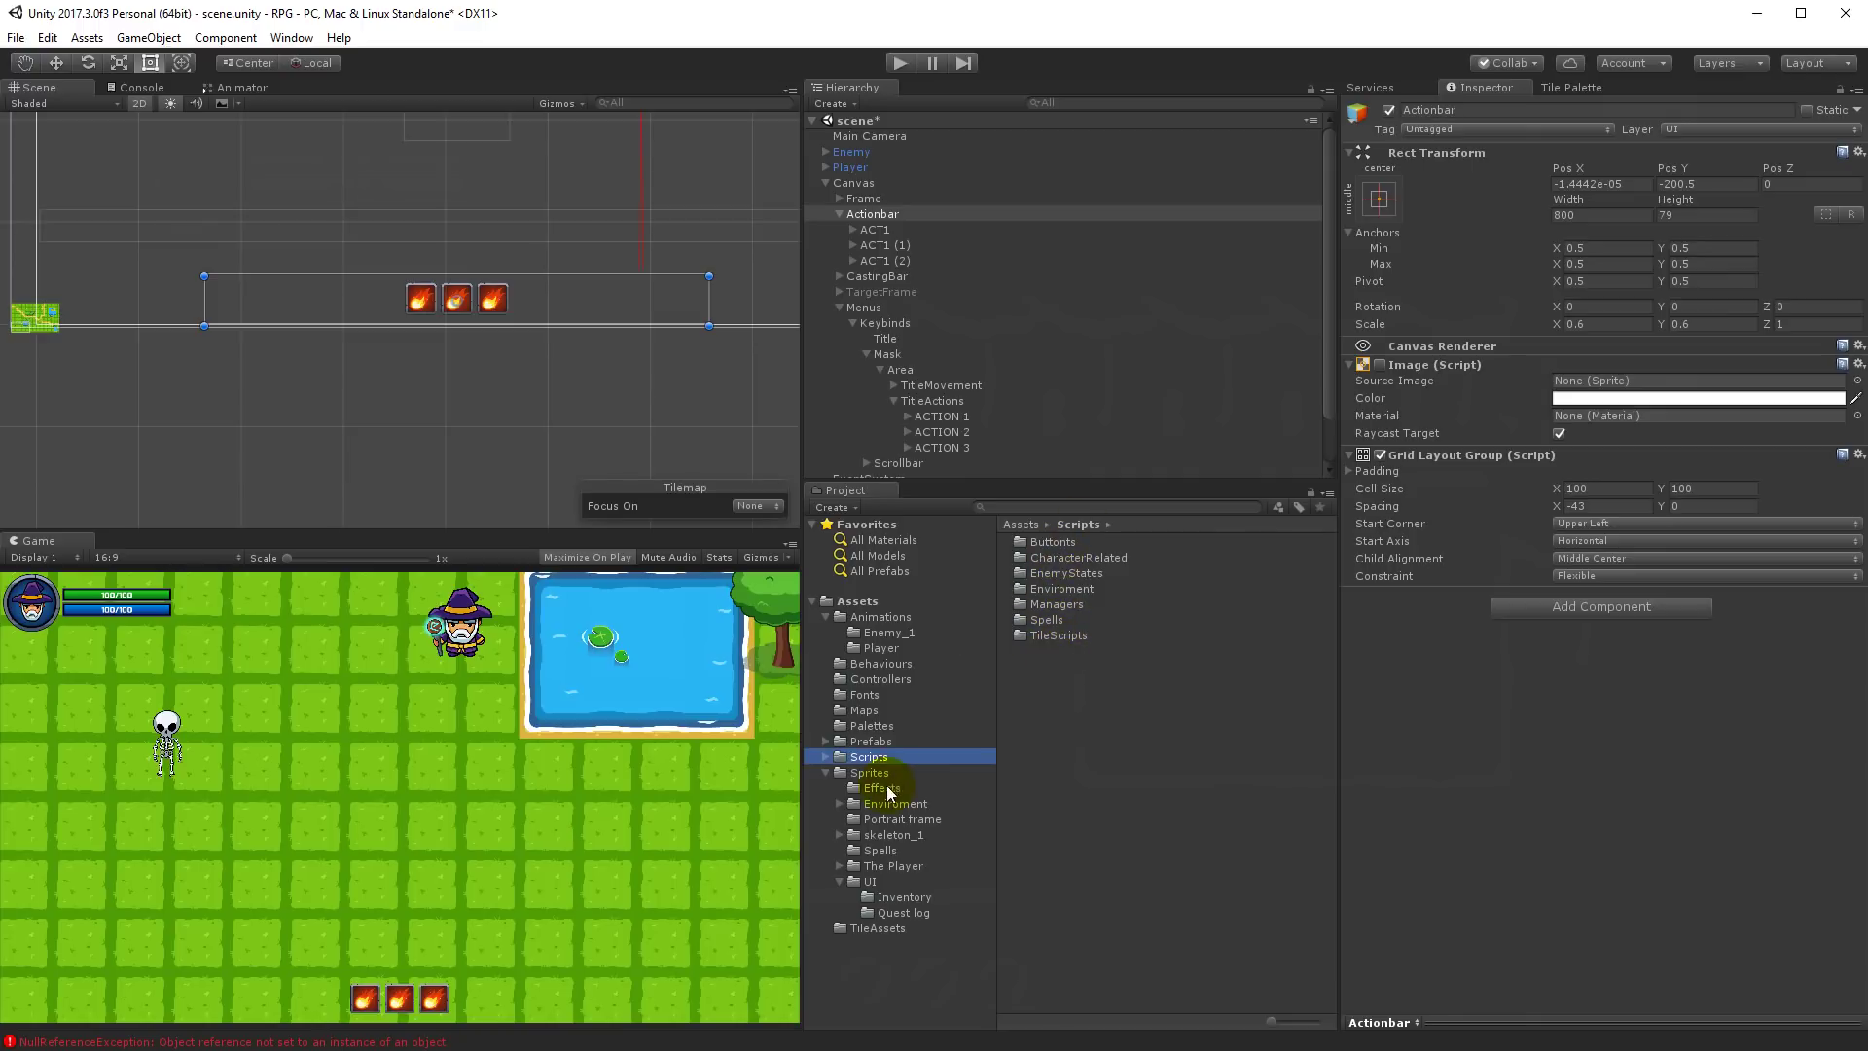
double_click(1061, 607)
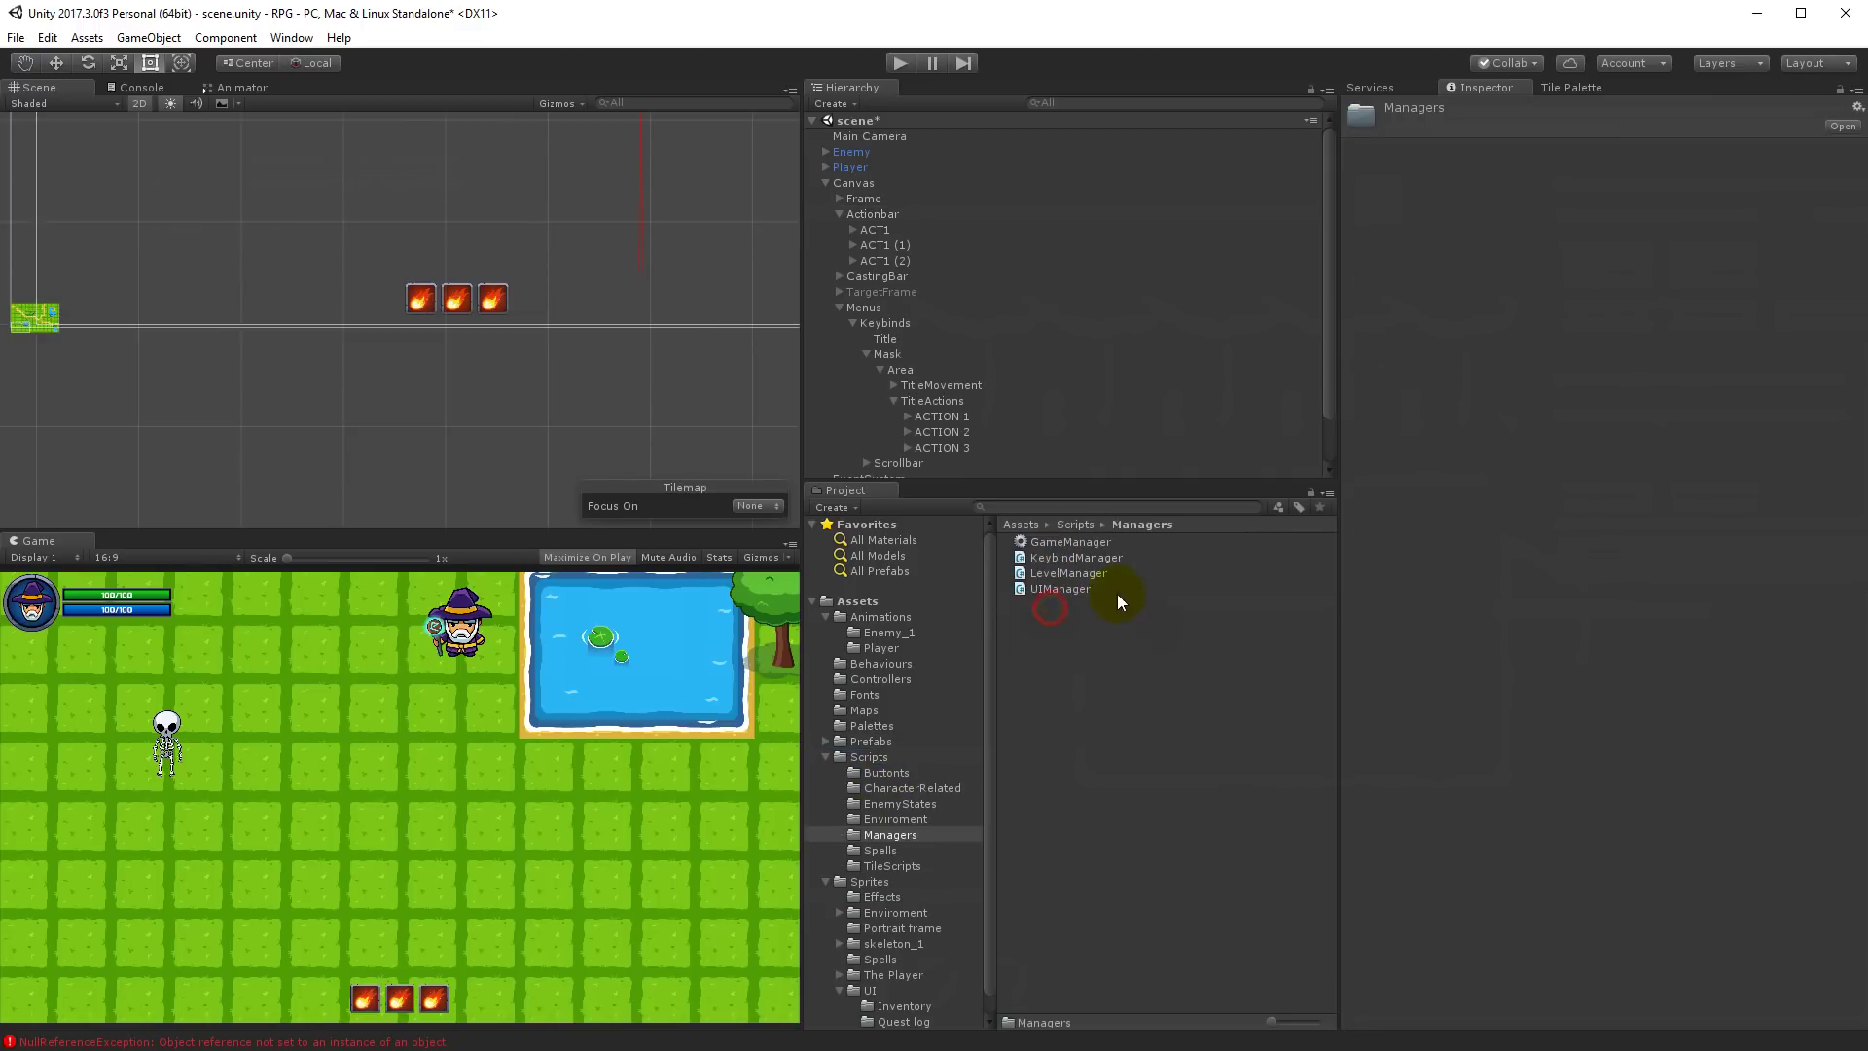
double_click(1117, 587)
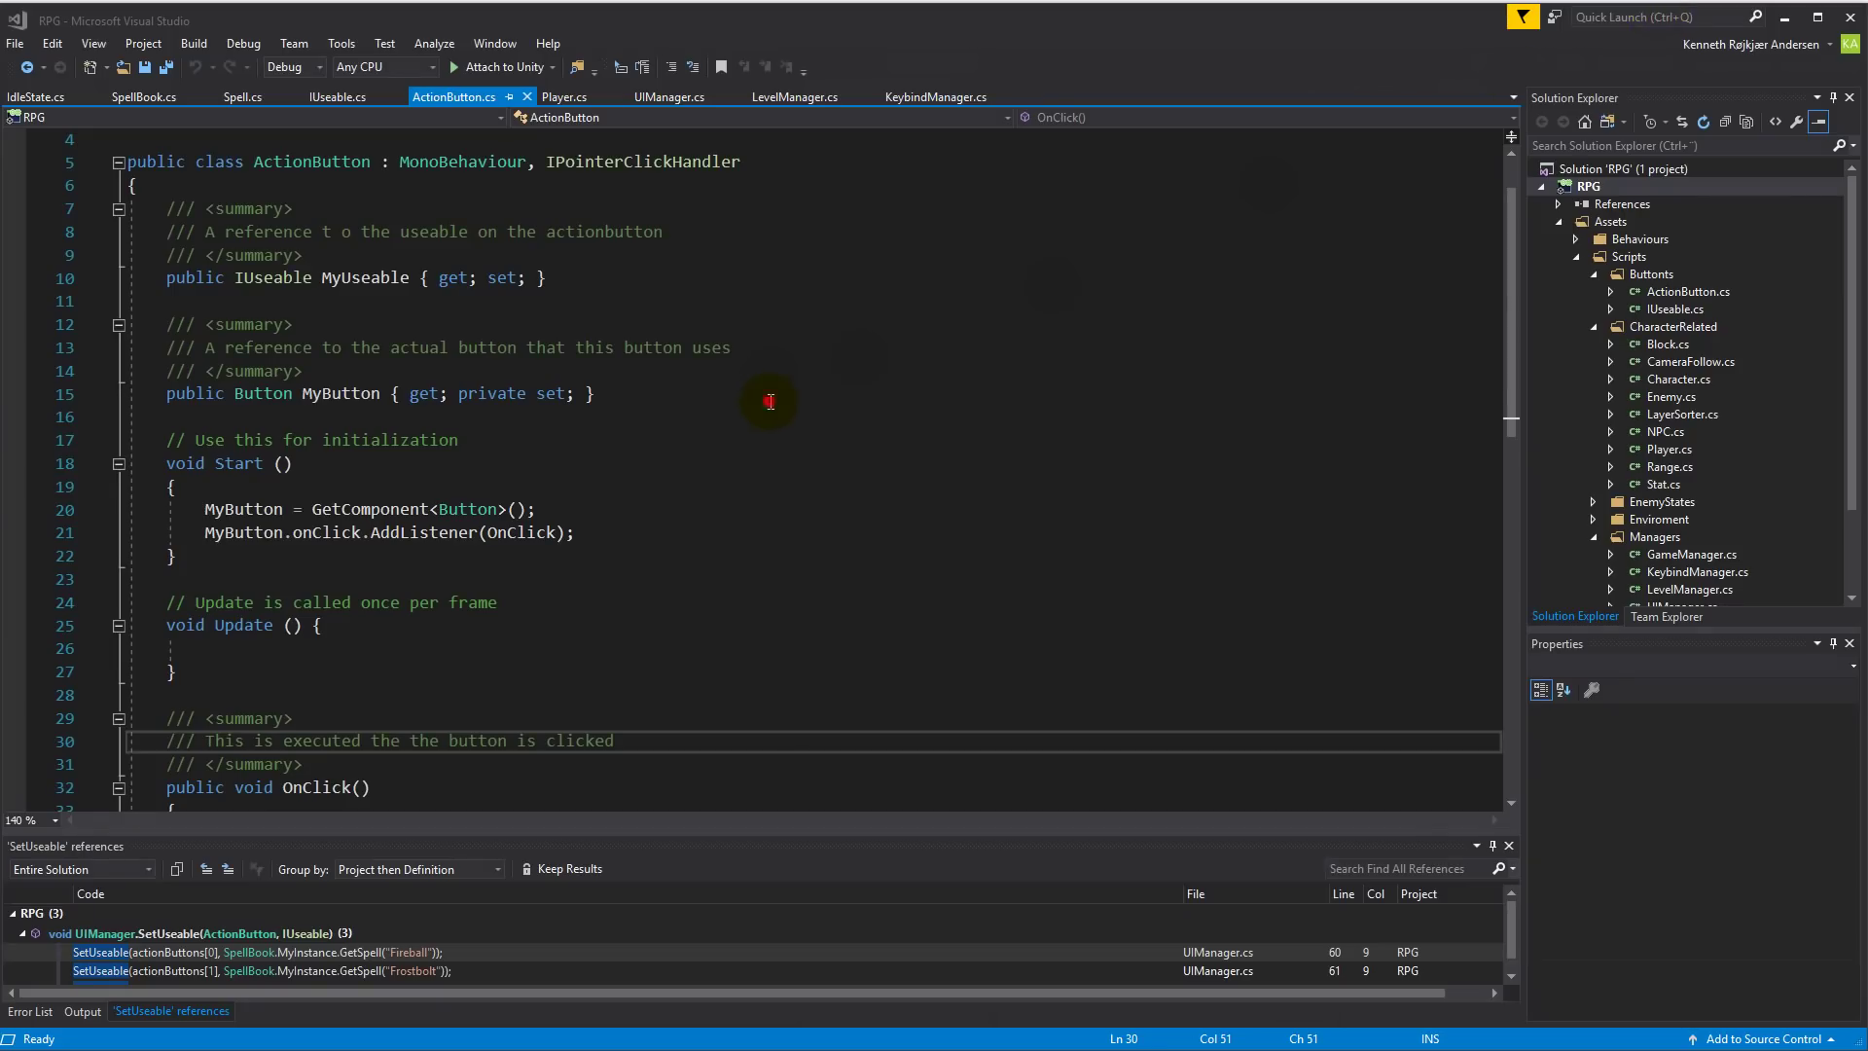
Step: Declare a private Image field named icon below the MyButton property in ActionButton.cs
left_click(769, 393)
key("Up")
key("Up")
key("Up")
key("Up")
key("Up")
key("Up")
scroll(674, 429, "up", 3)
scroll(642, 243, "down", 1)
scroll(633, 195, "up", 1)
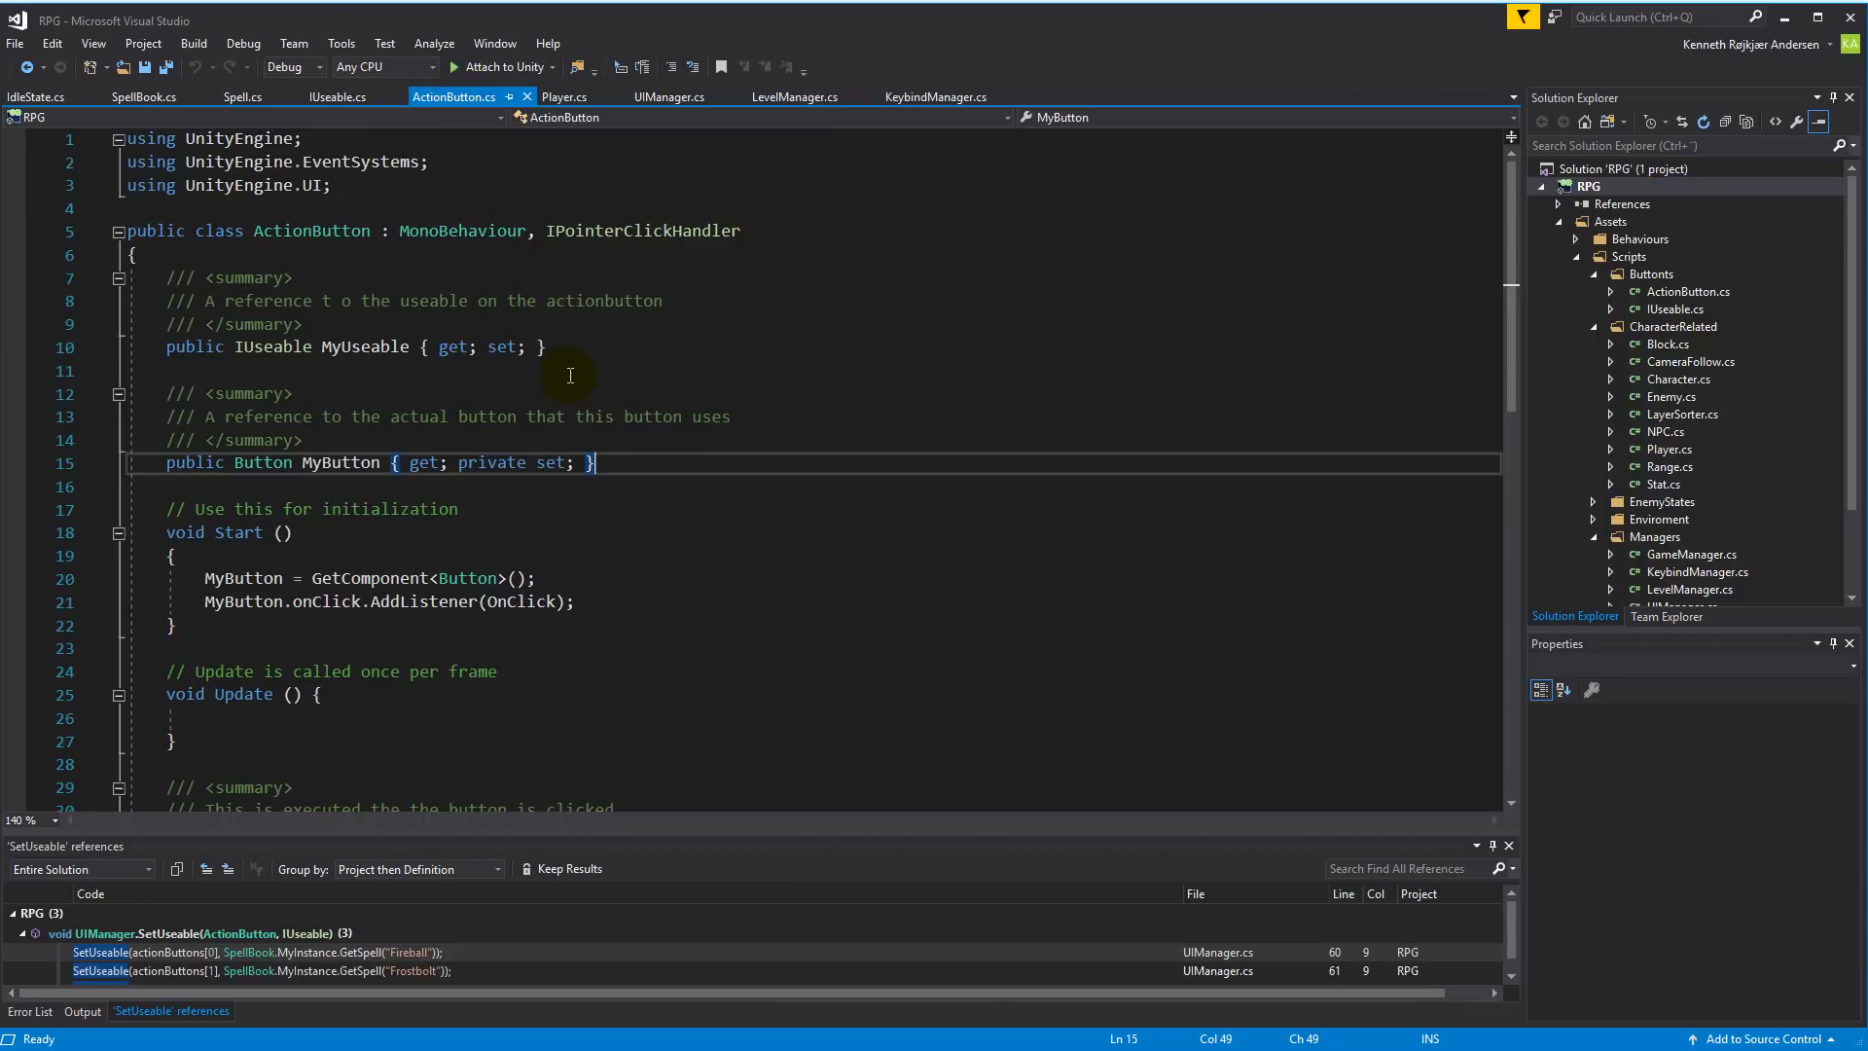
scroll(572, 377, "down", 1)
key("Return")
key("Return")
type("private Image ")
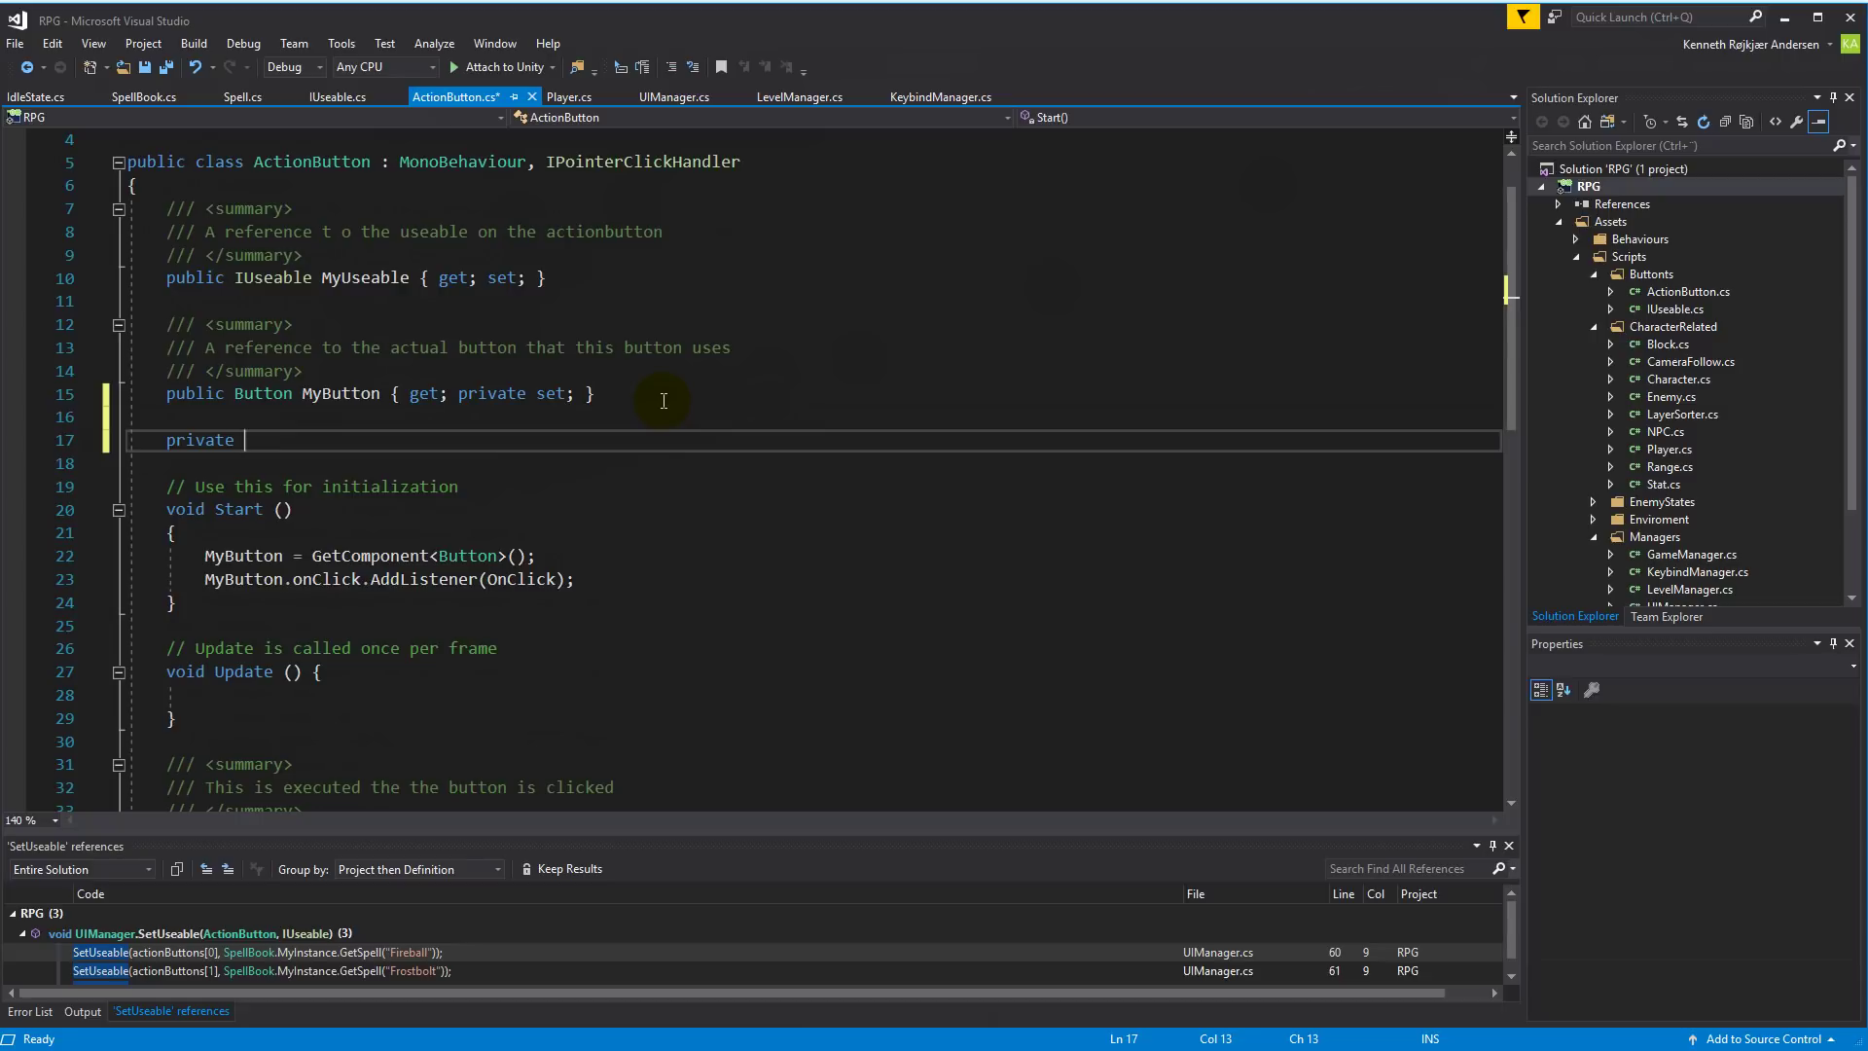
type("icon;")
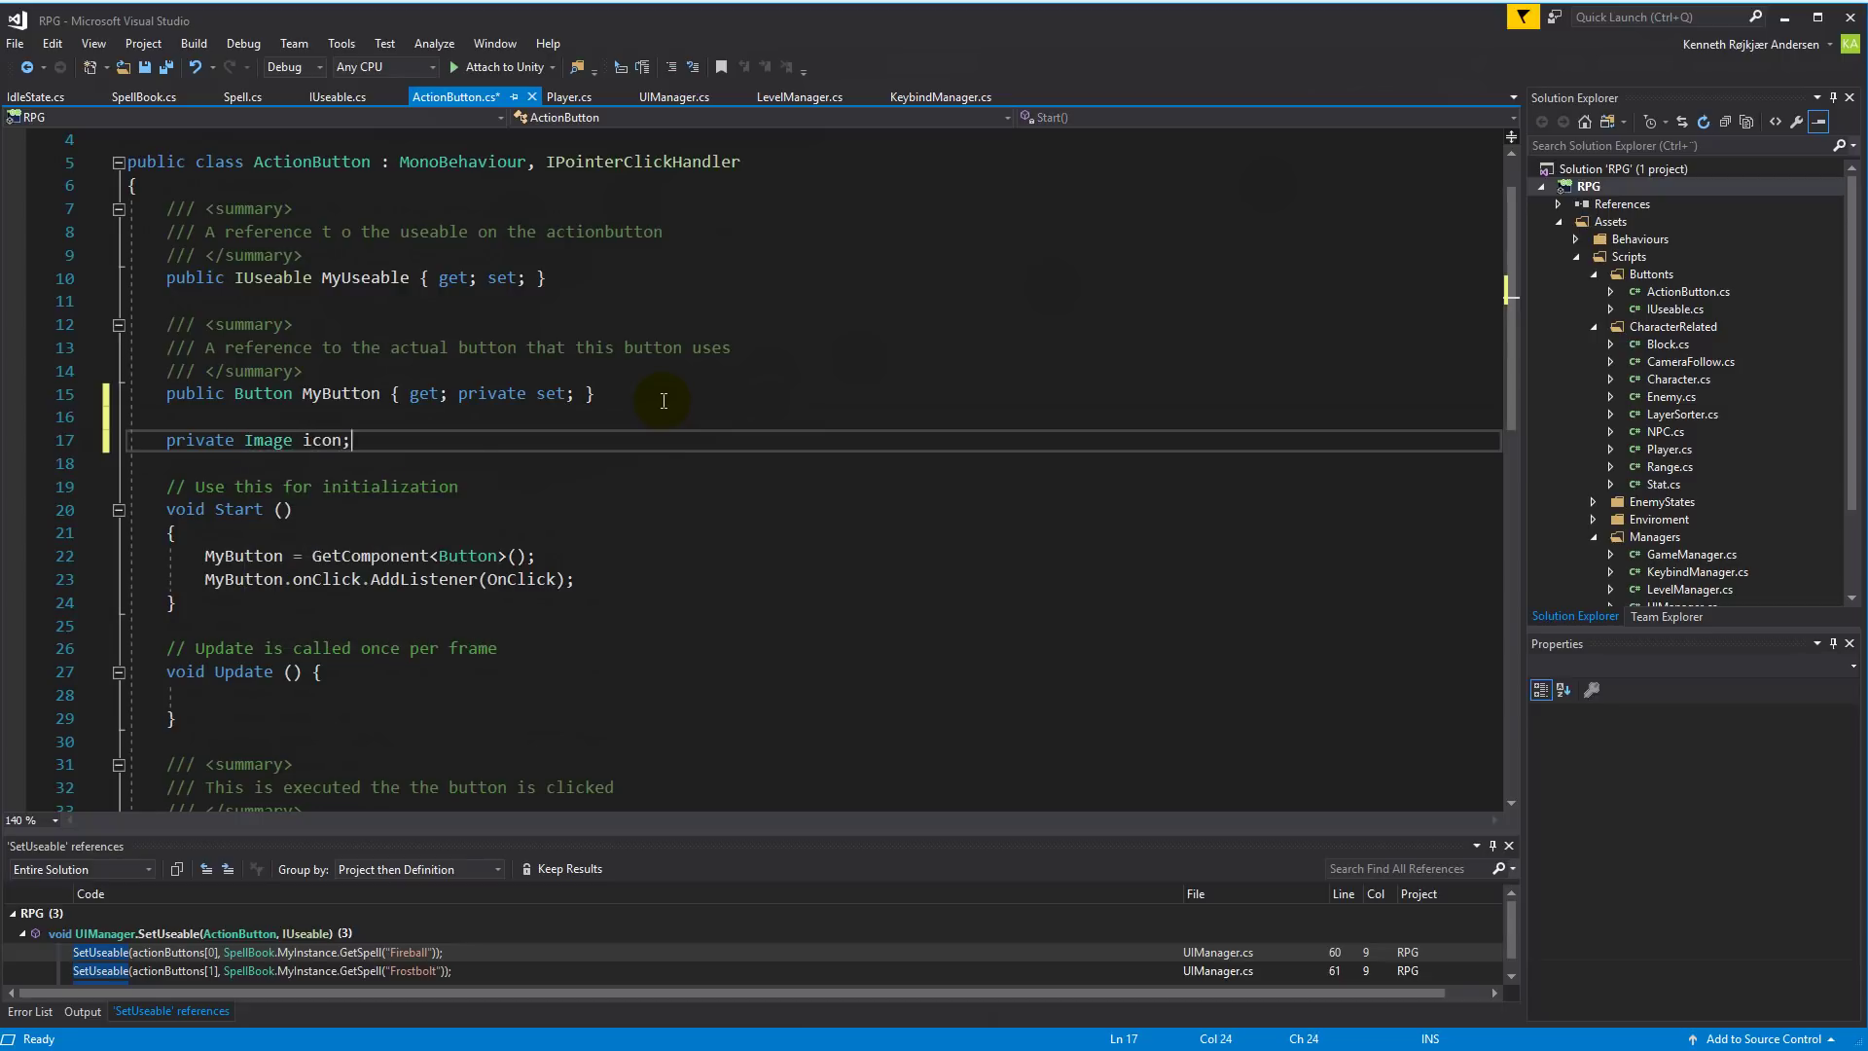
Step: Add the [SerializeField] attribute above the icon field and save the ActionButton script
key("ctrl+Return")
type("[ser")
key("Tab")
key("Right")
key("ctrl+s")
left_click_drag(399, 465, 128, 439)
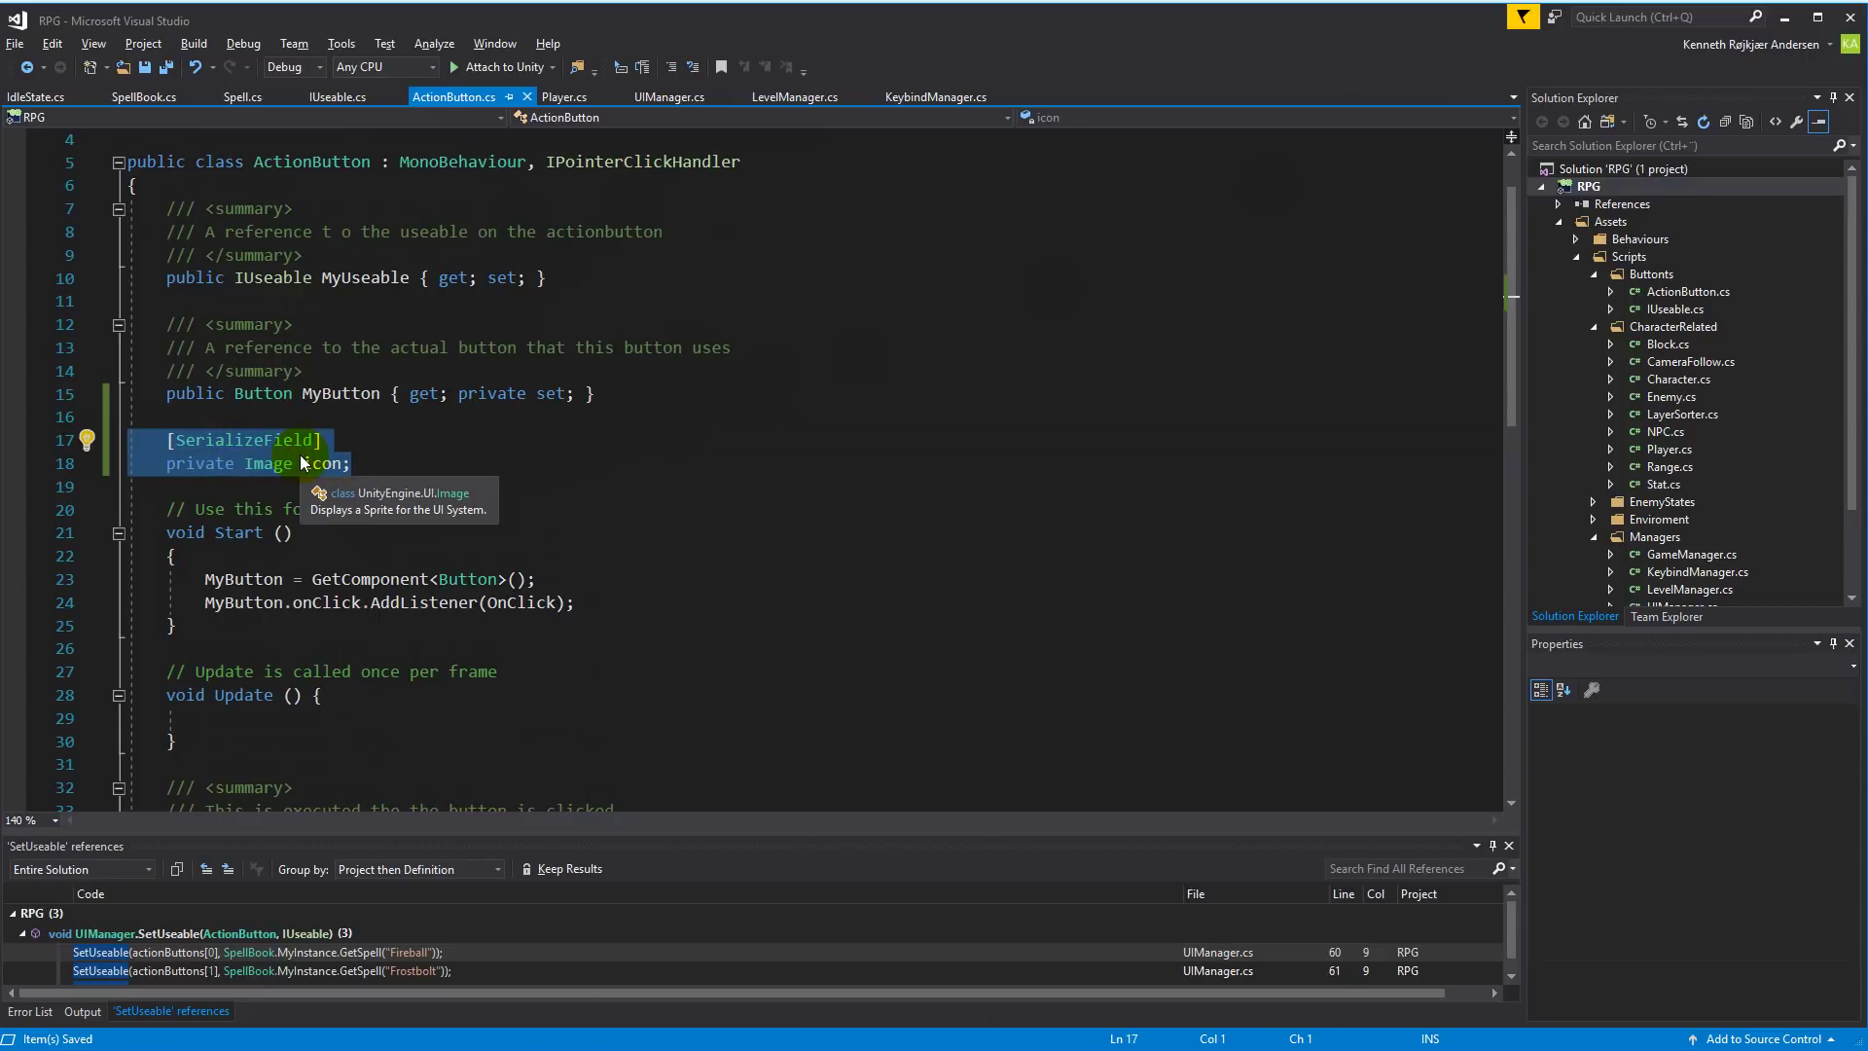
Step: Encapsulate the icon field in a public Image property named Icon with a getter and setter, and save the script
left_click(356, 467)
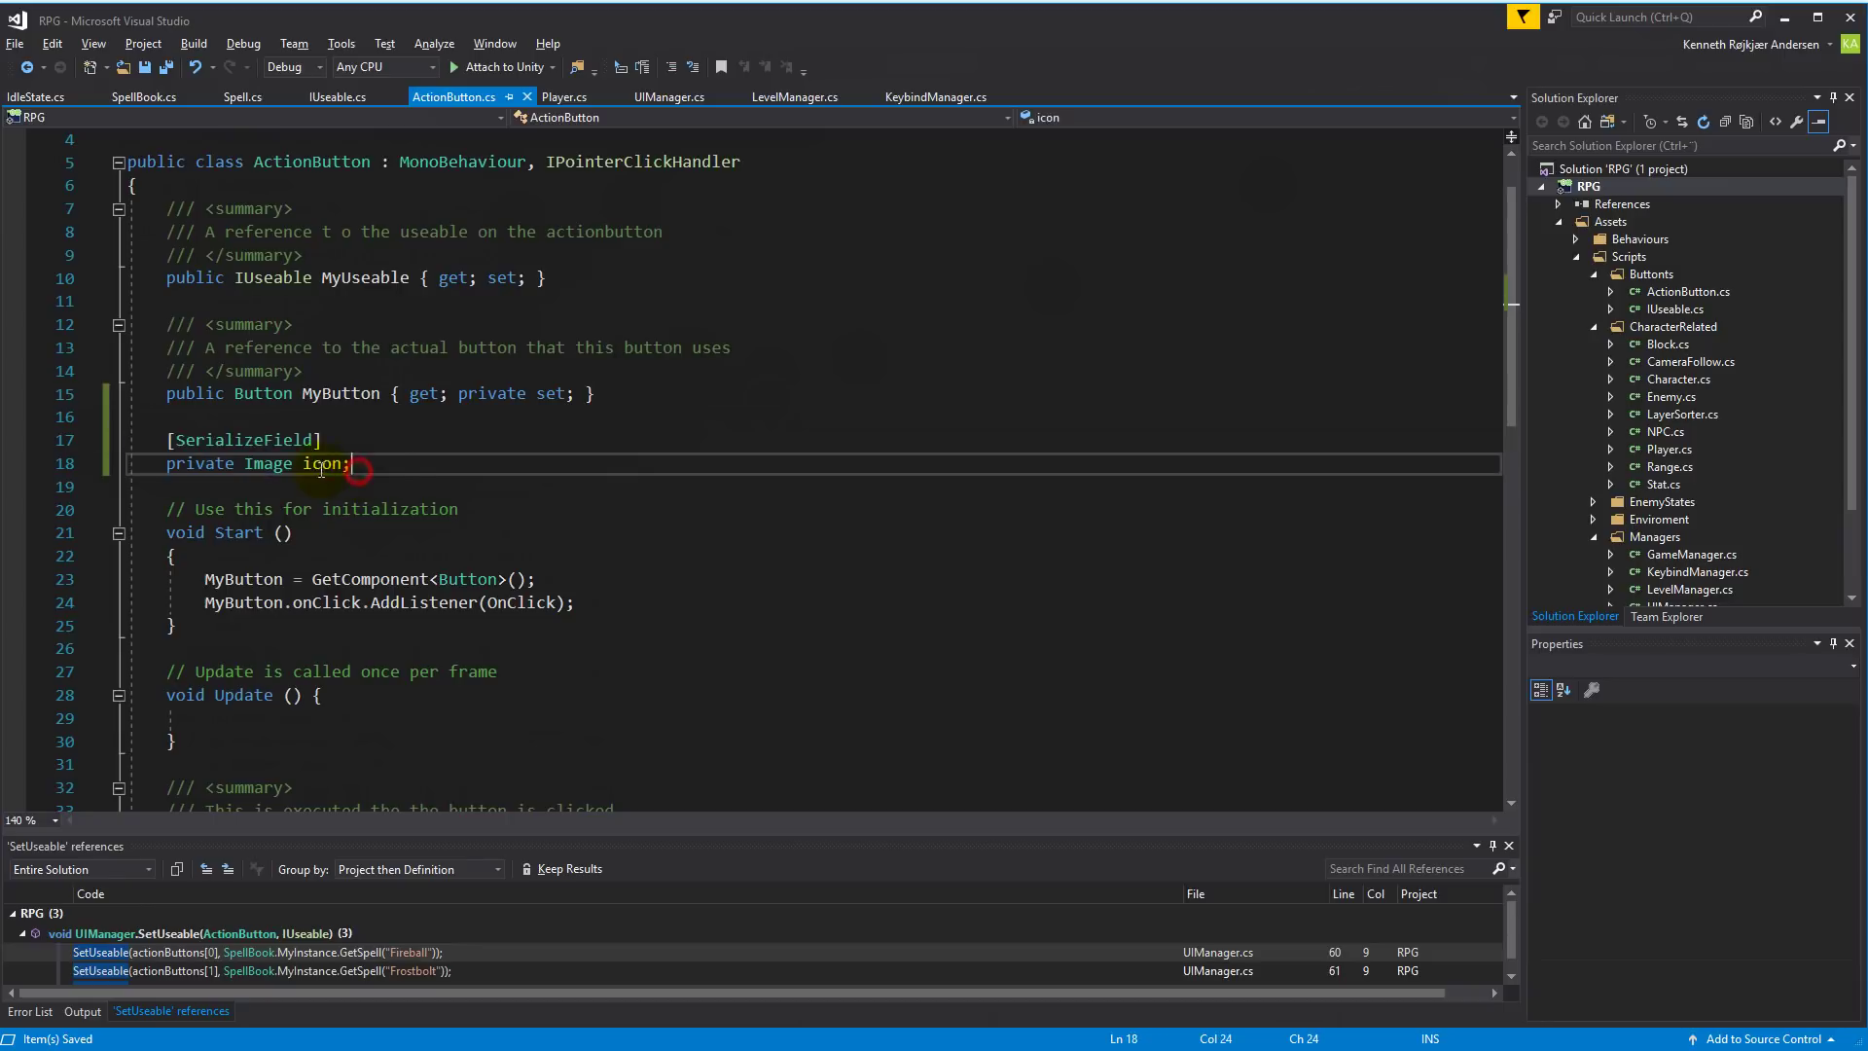
right_click(321, 471)
left_click(414, 504)
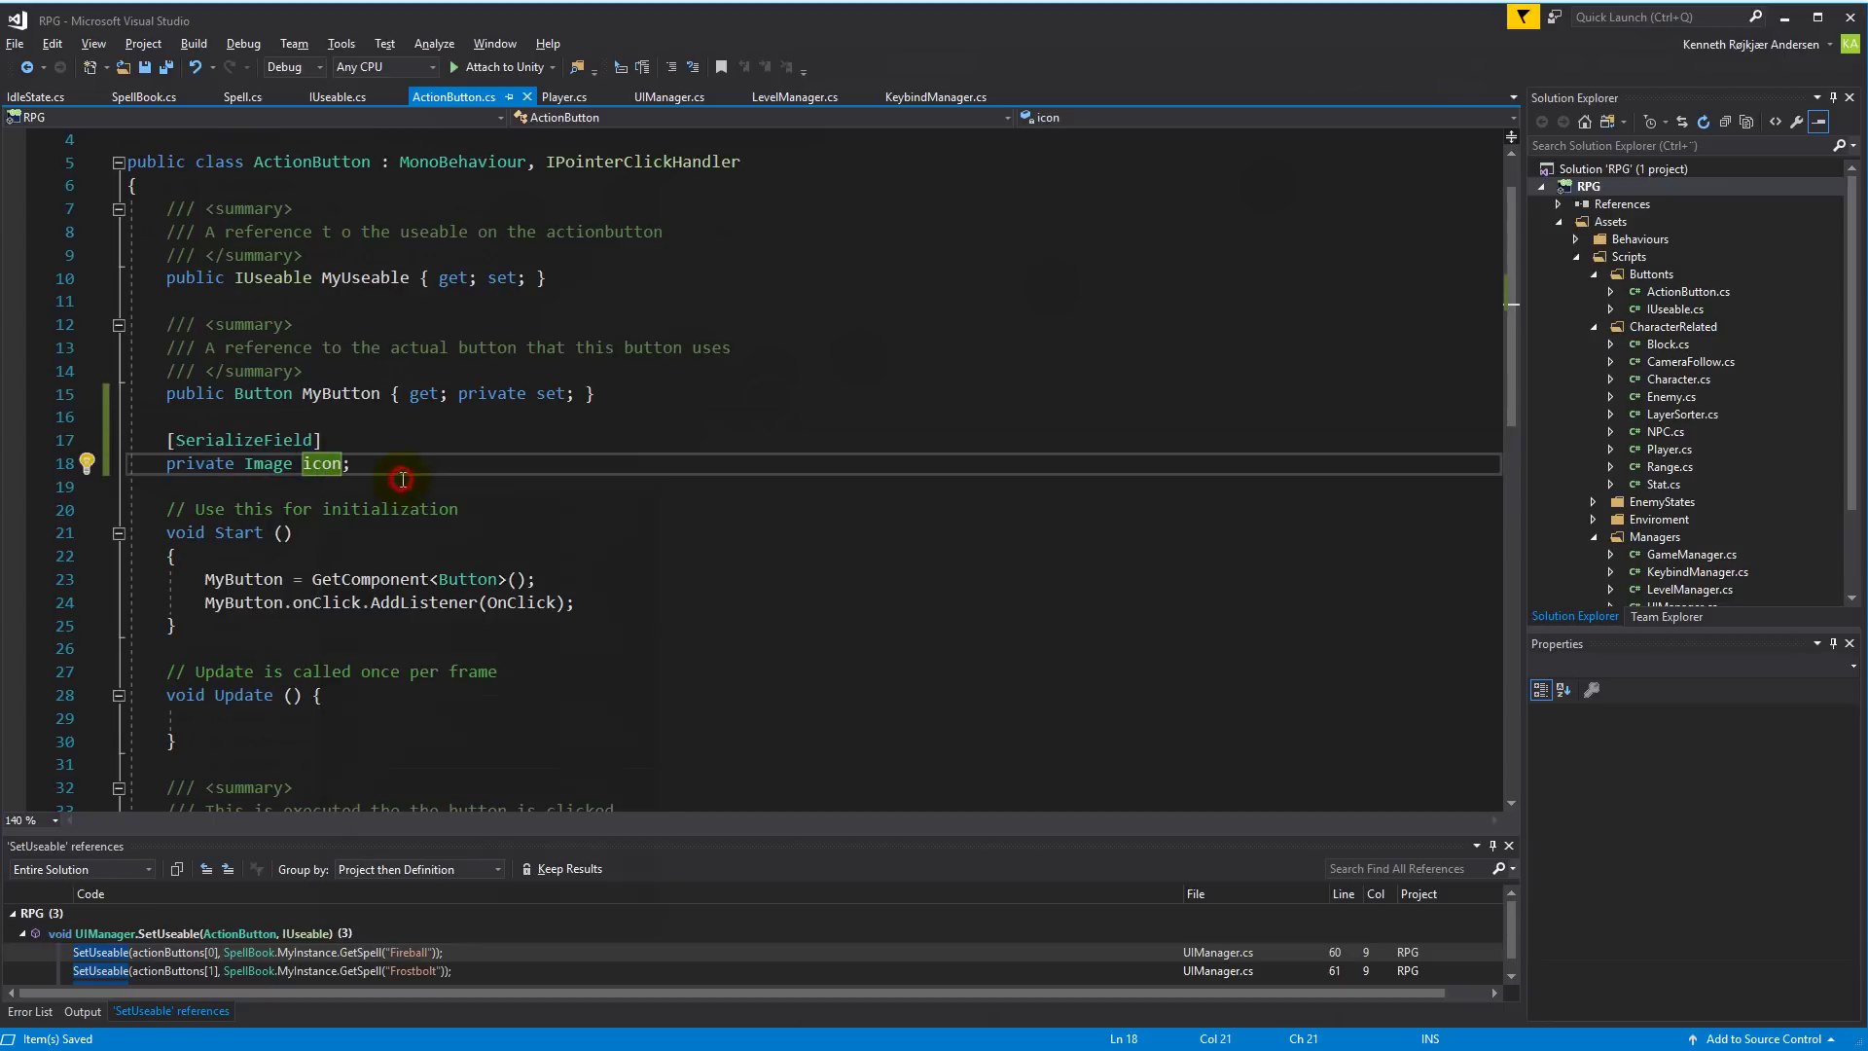
key("ctrl+period")
left_click(182, 491)
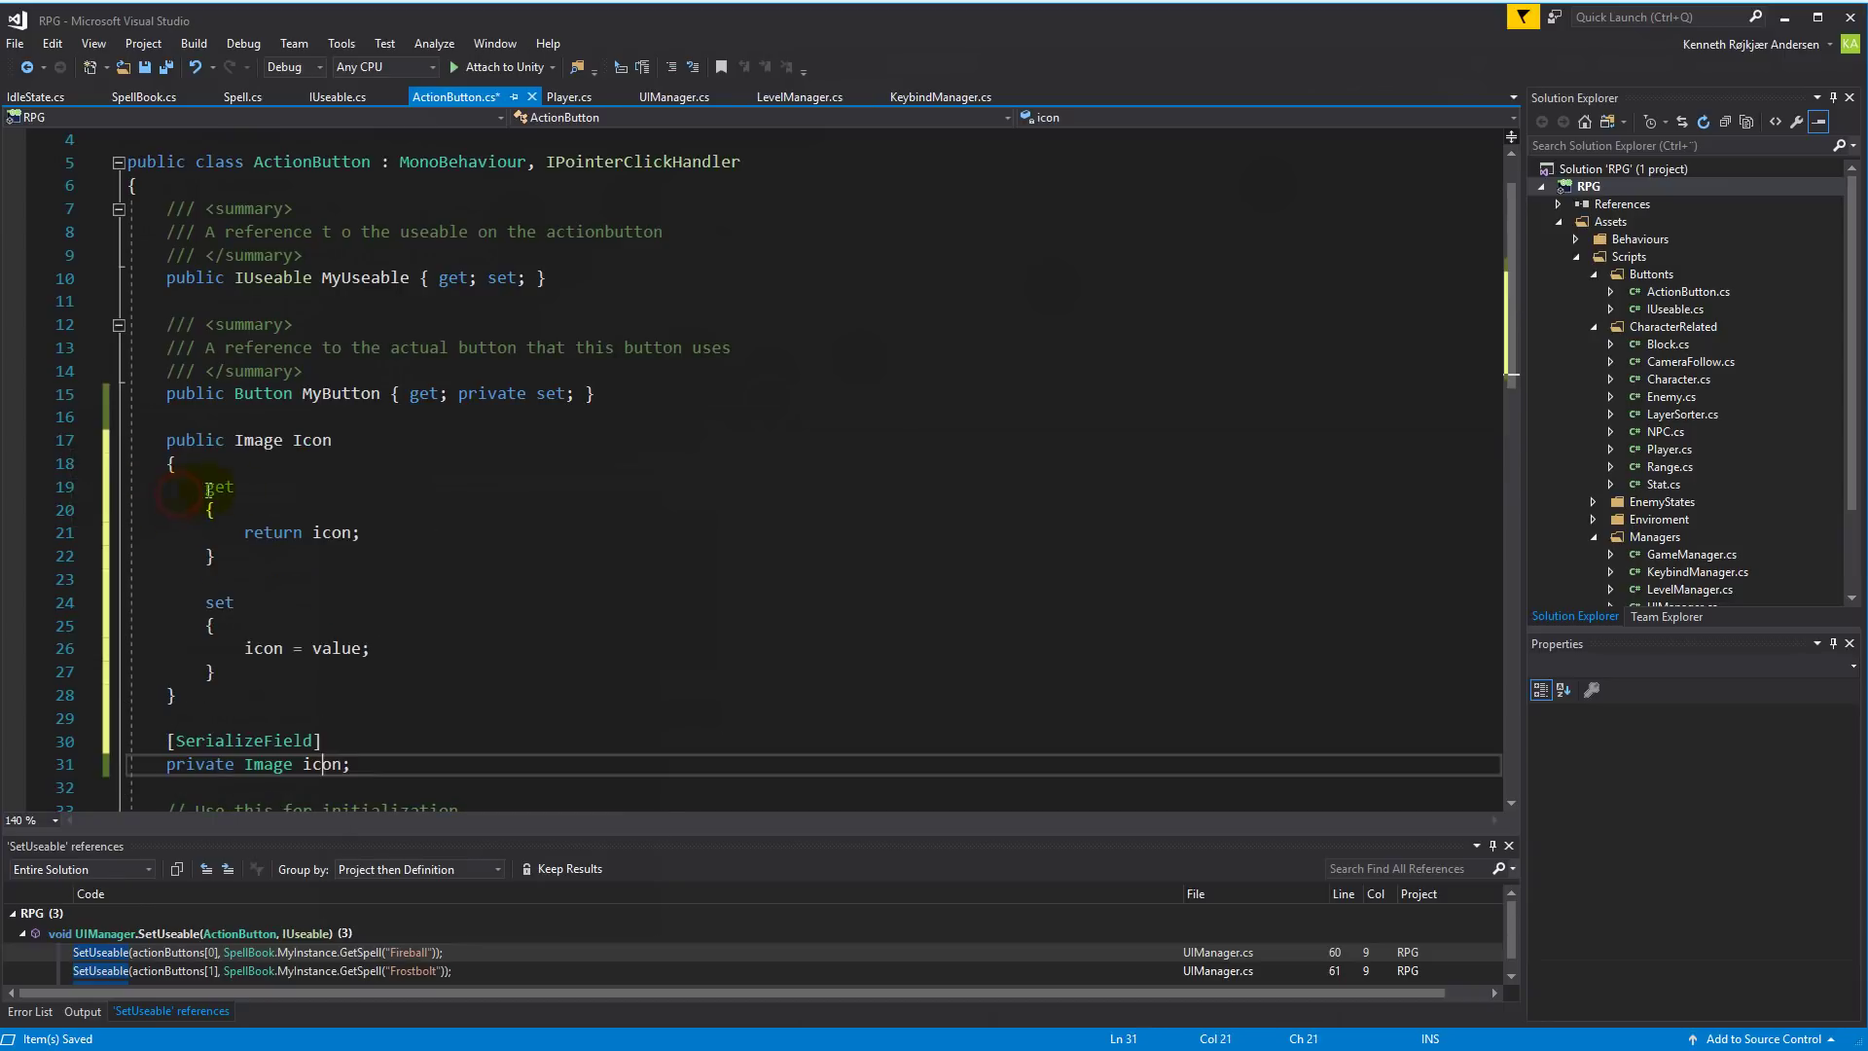
scroll(350, 499, "down", 1)
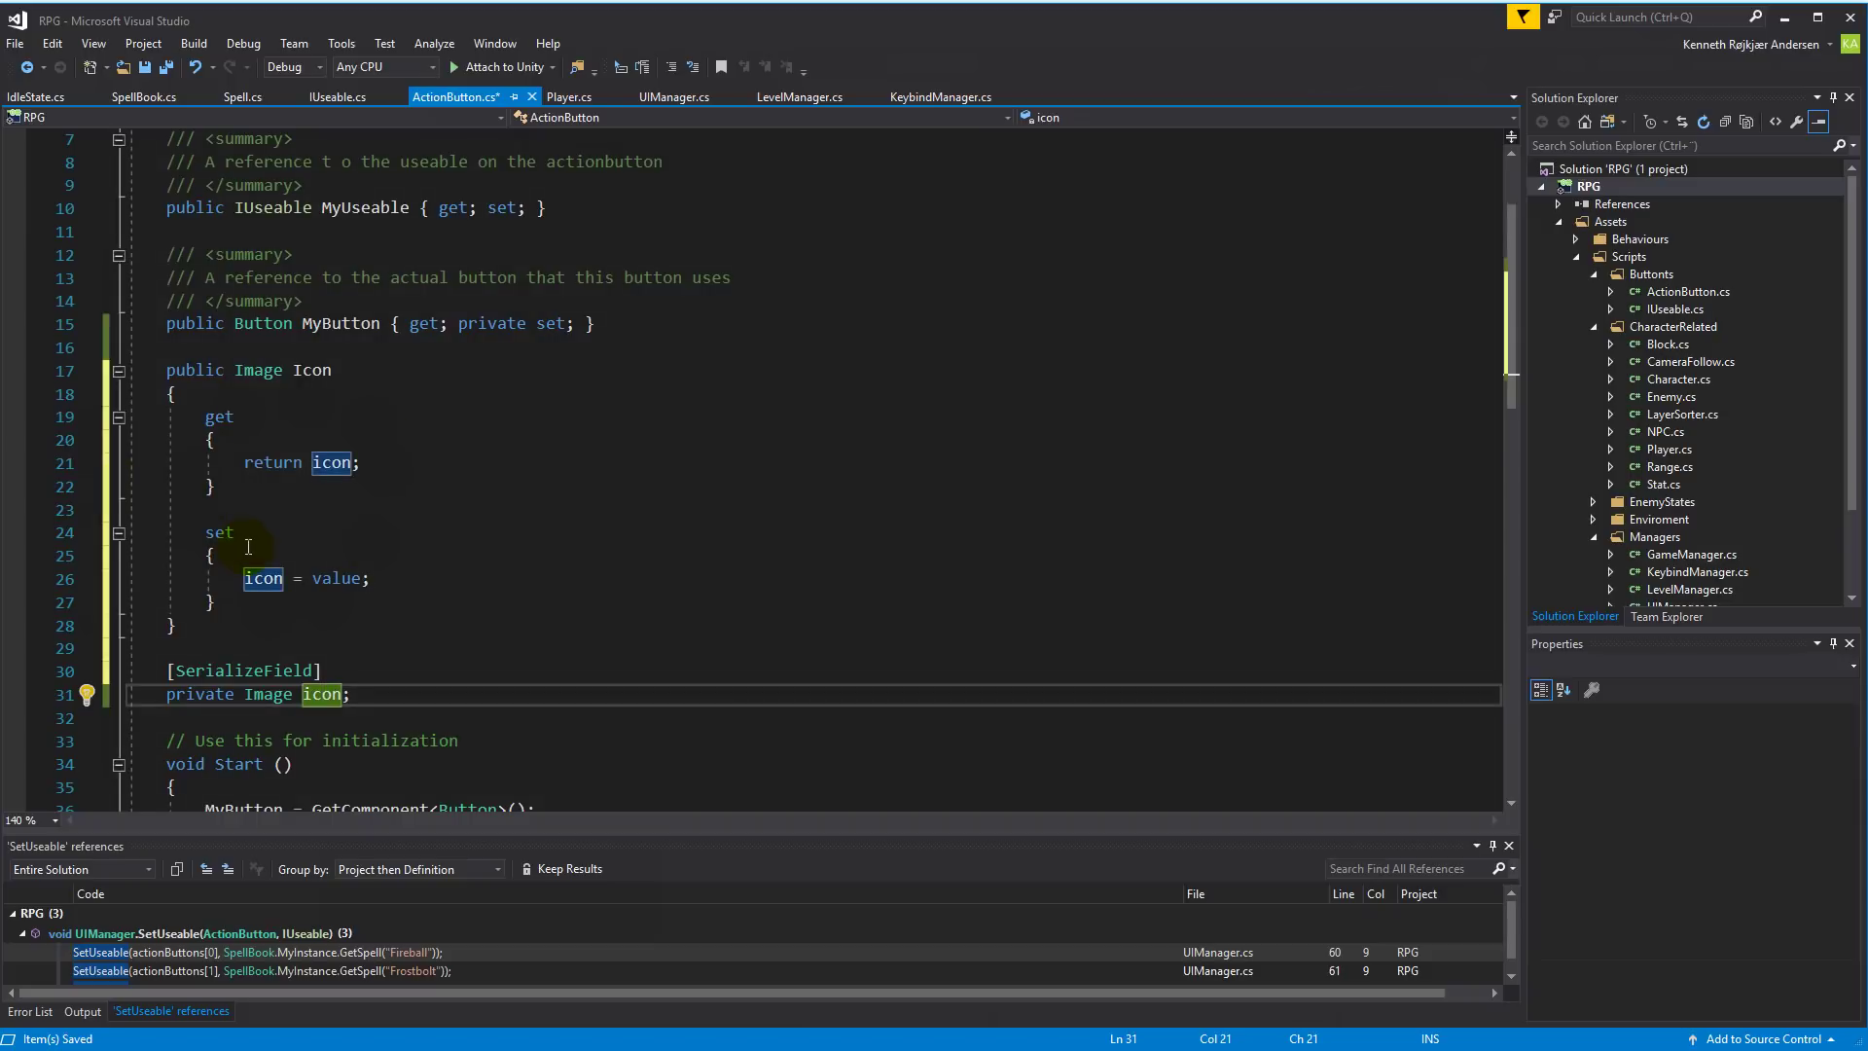
left_click(348, 370)
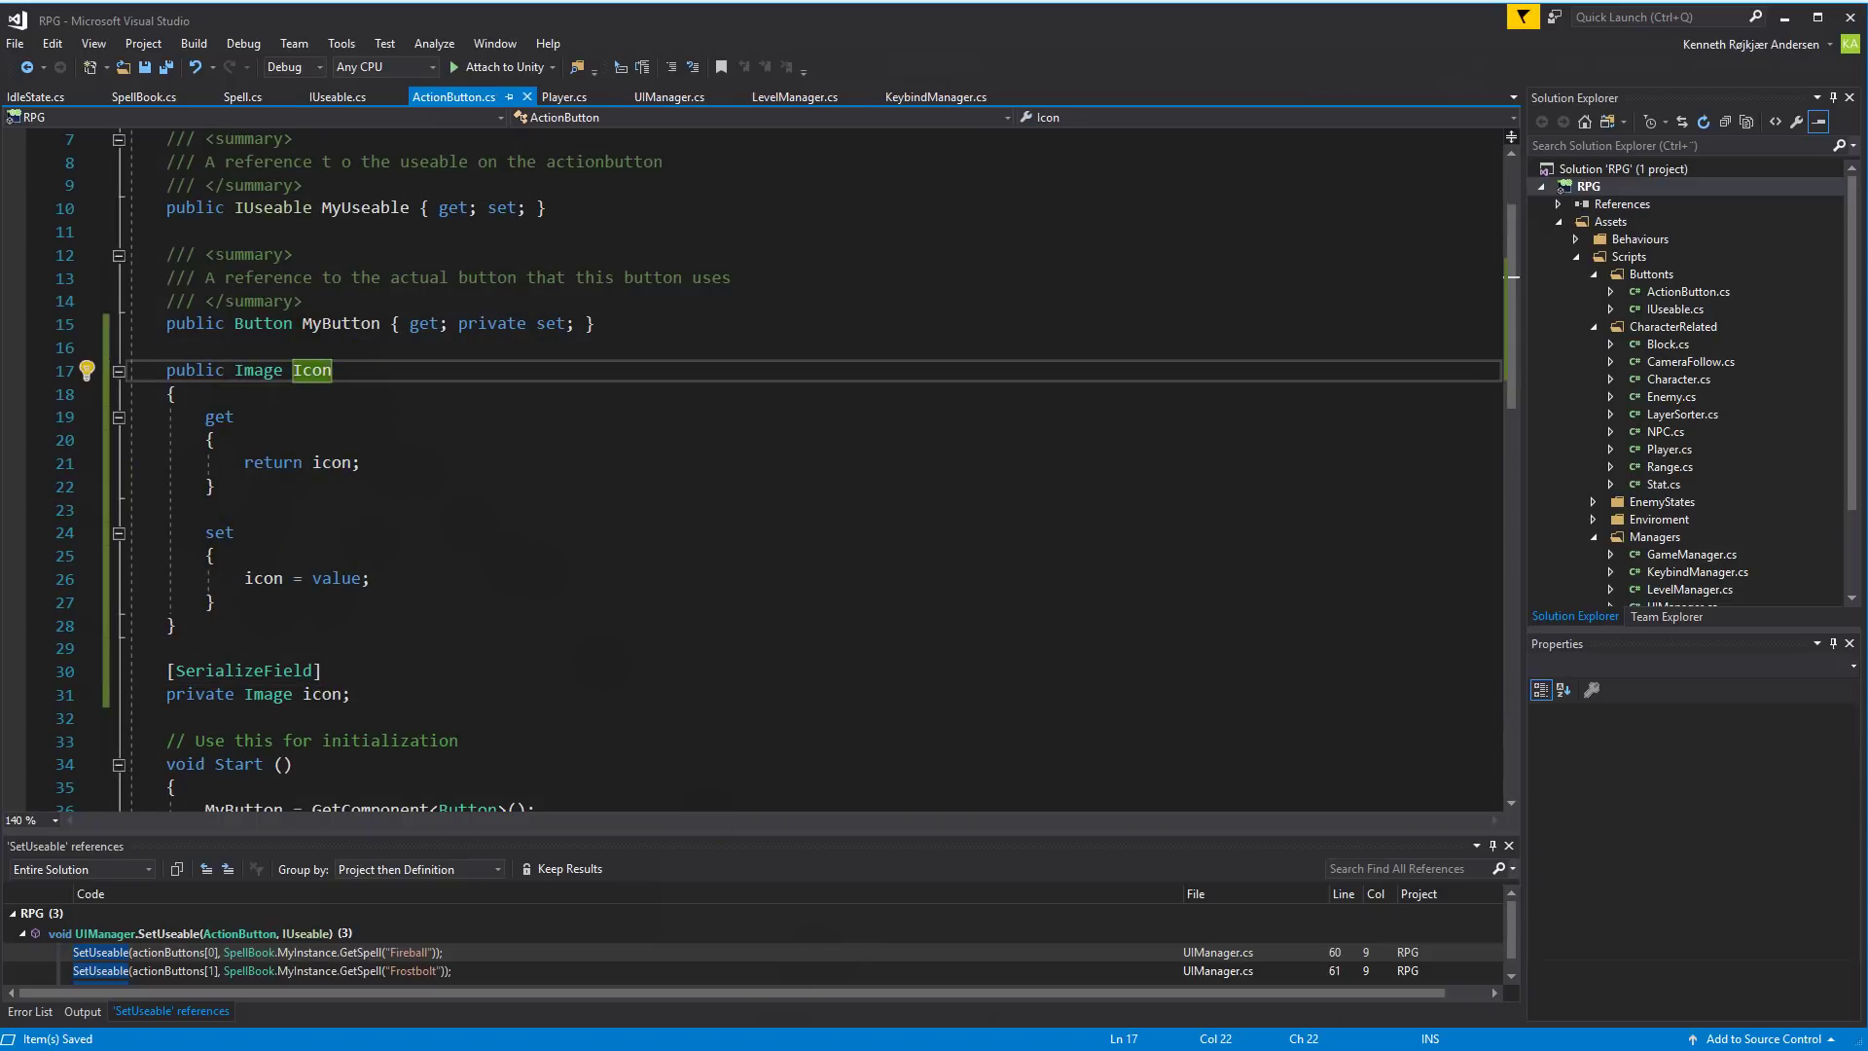
Step: Switch to Unity and assign ACT1's child Icon image to the Icon reference of its Action Button script
key("alt+Tab")
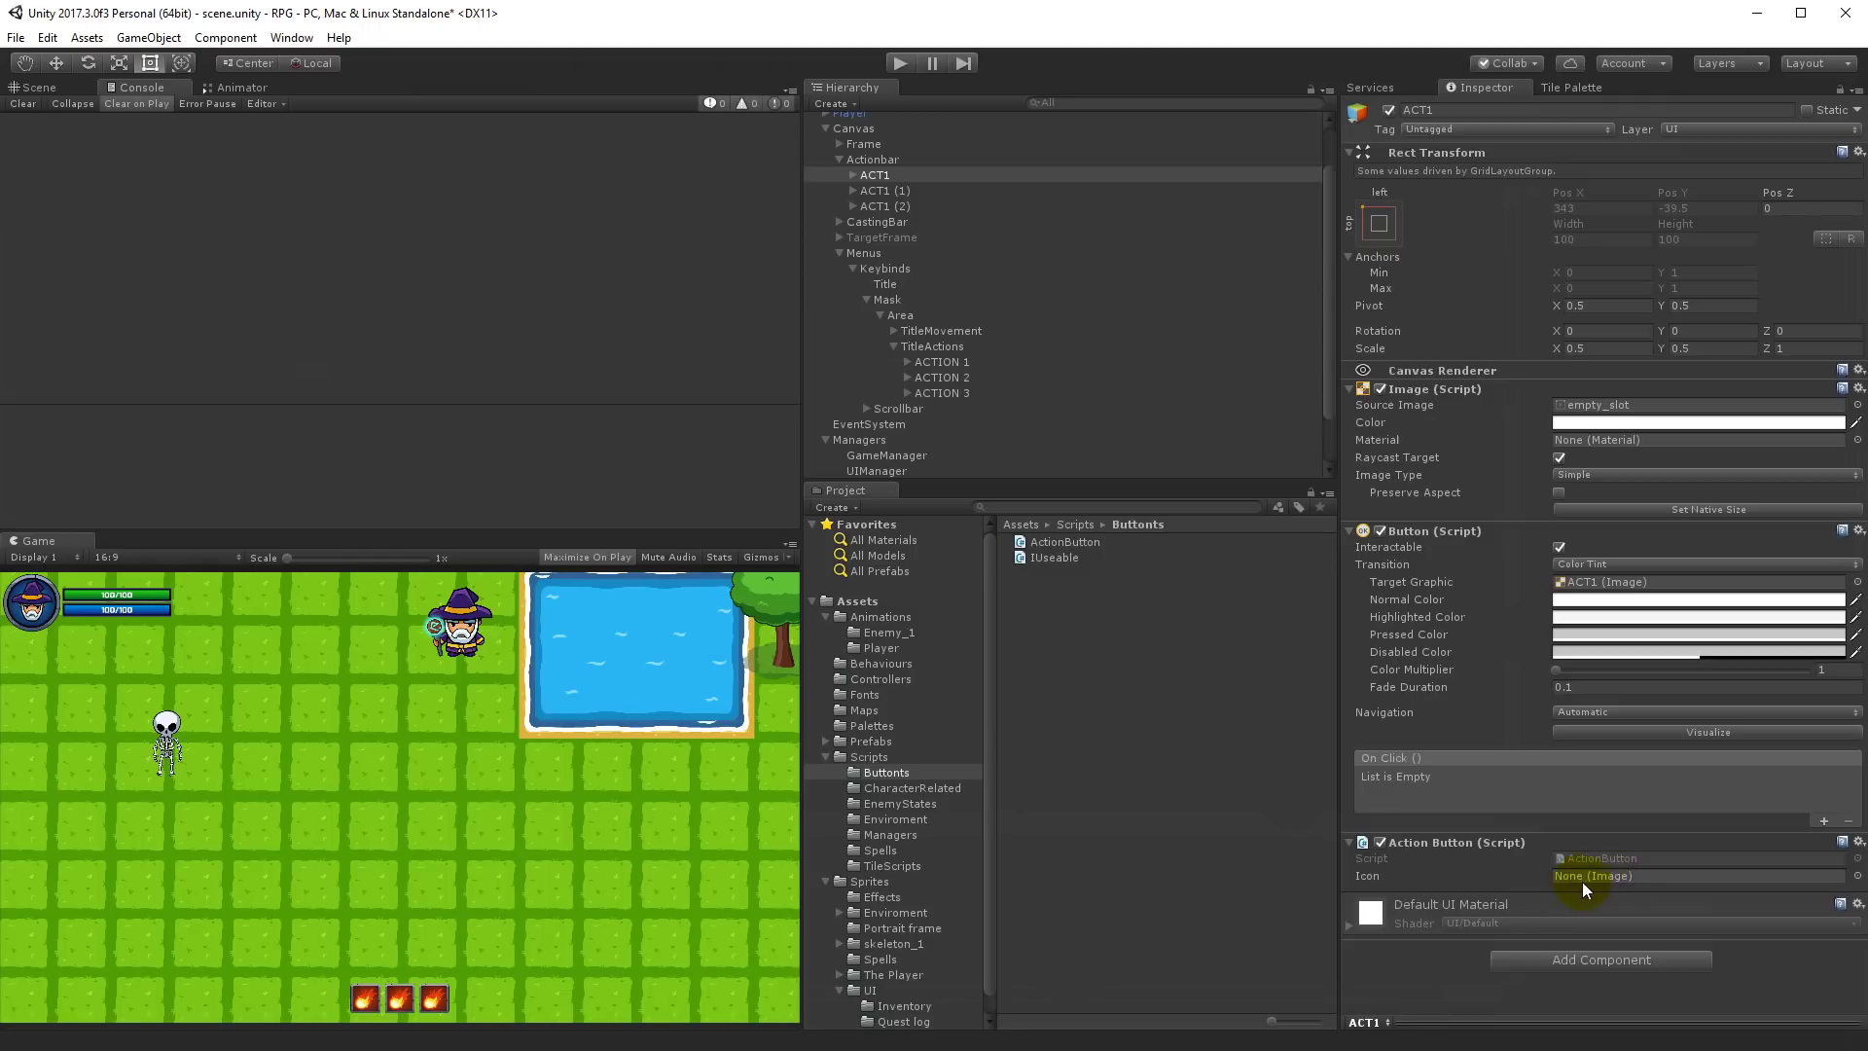
left_click(852, 175)
left_click_drag(893, 187, 1620, 873)
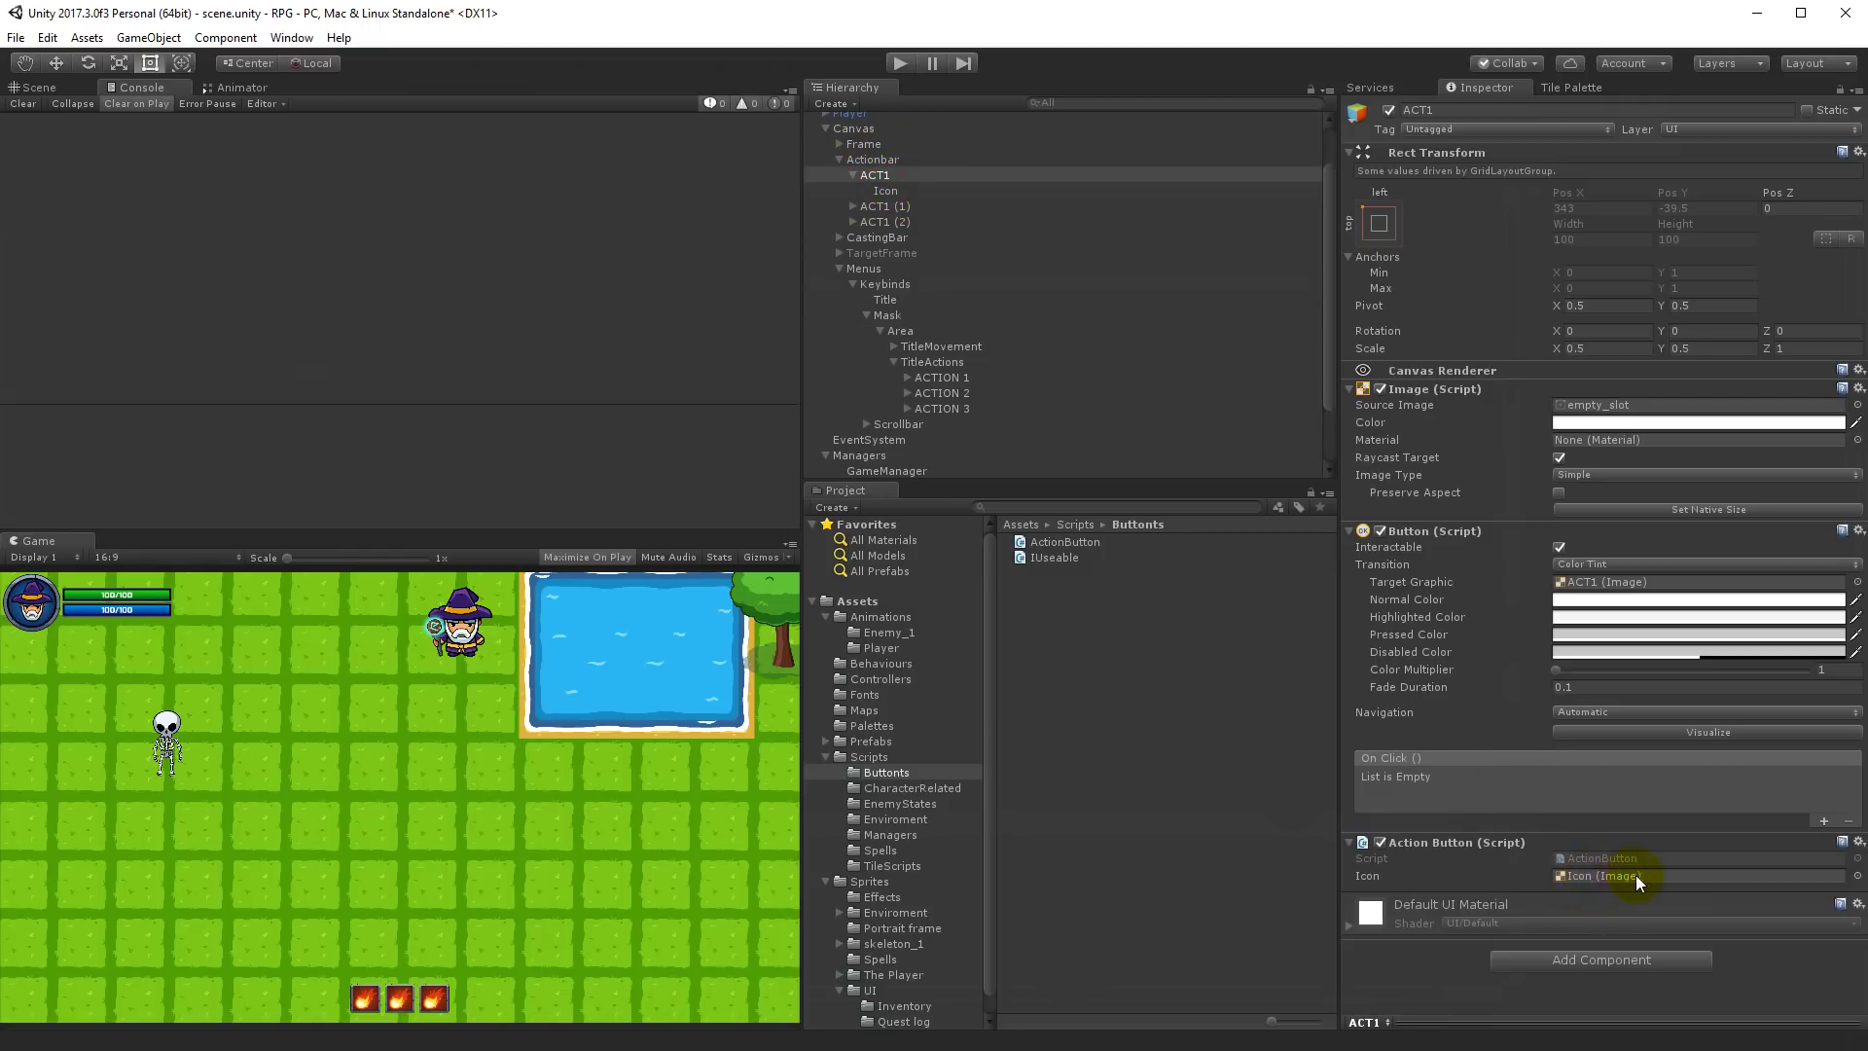
Step: Assign the child Icon images of ACT1 (1) and ACT1 (2) to the Icon references of their Action Button scripts
left_click(887, 206)
left_click(881, 221, "shift")
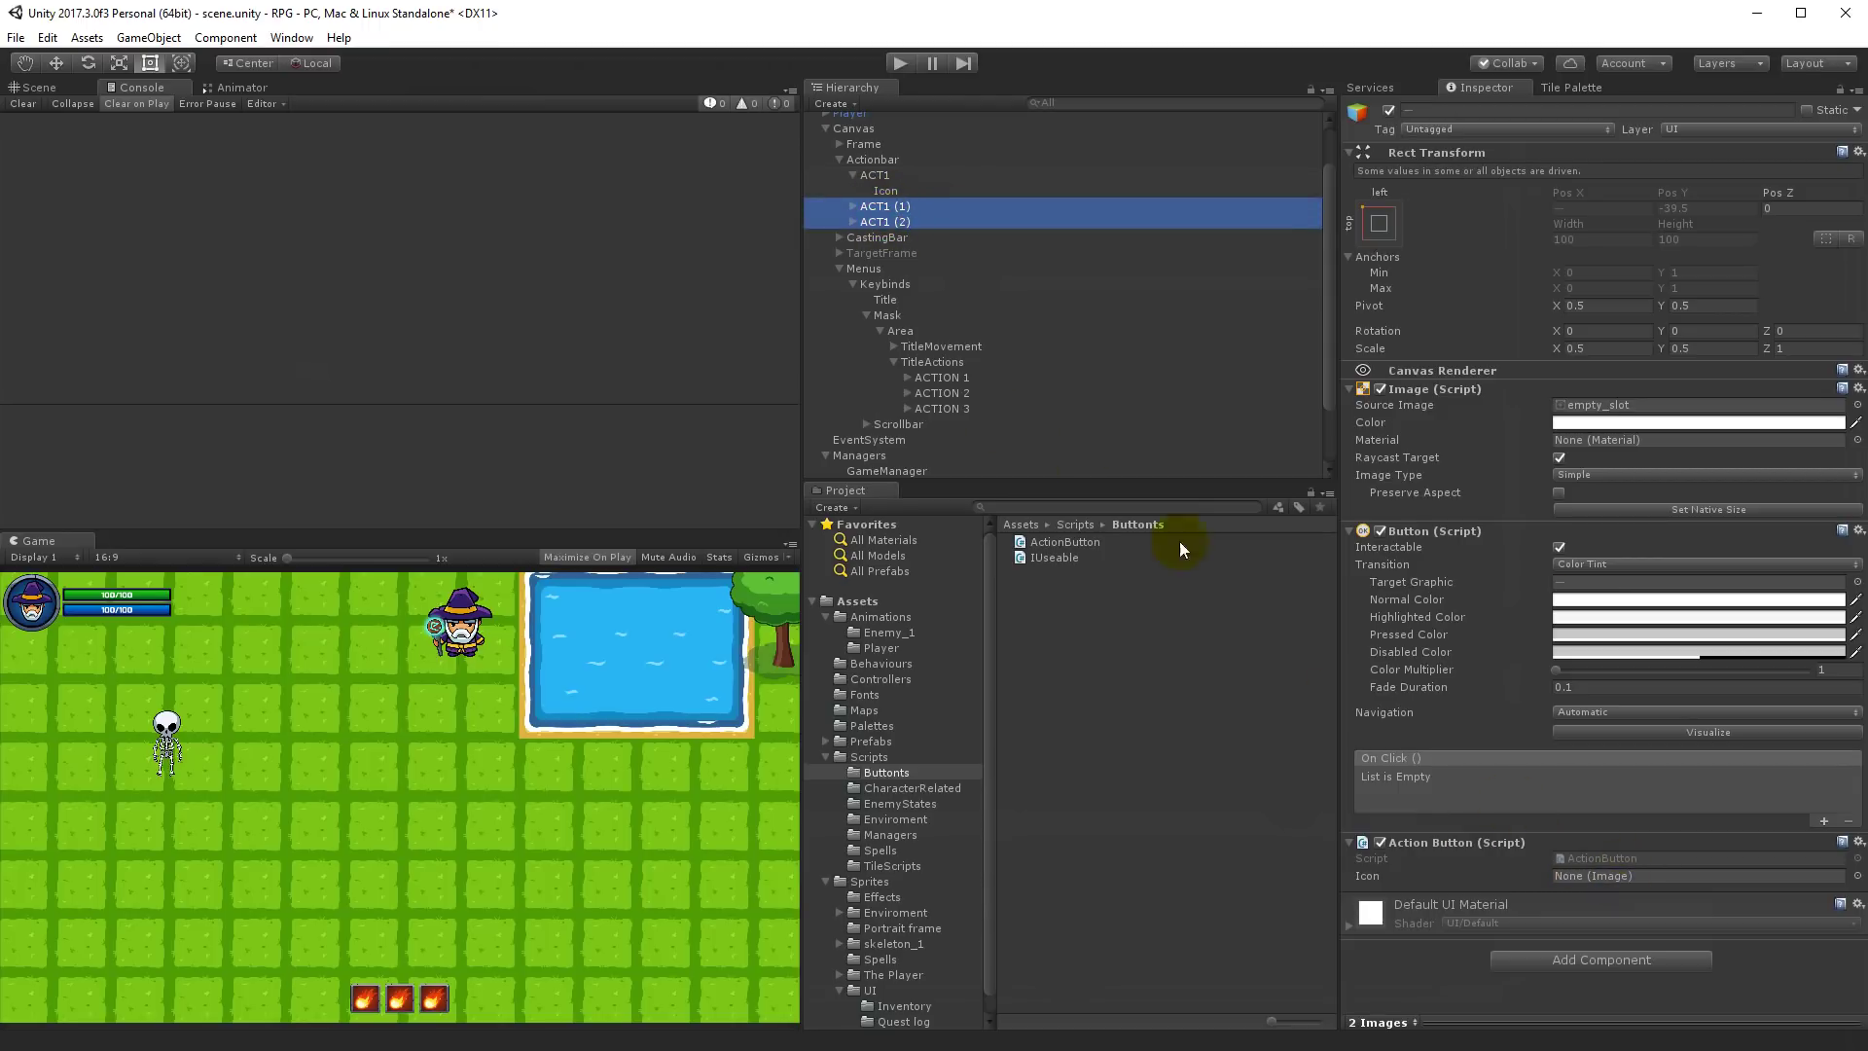
left_click(853, 206)
left_click(853, 237)
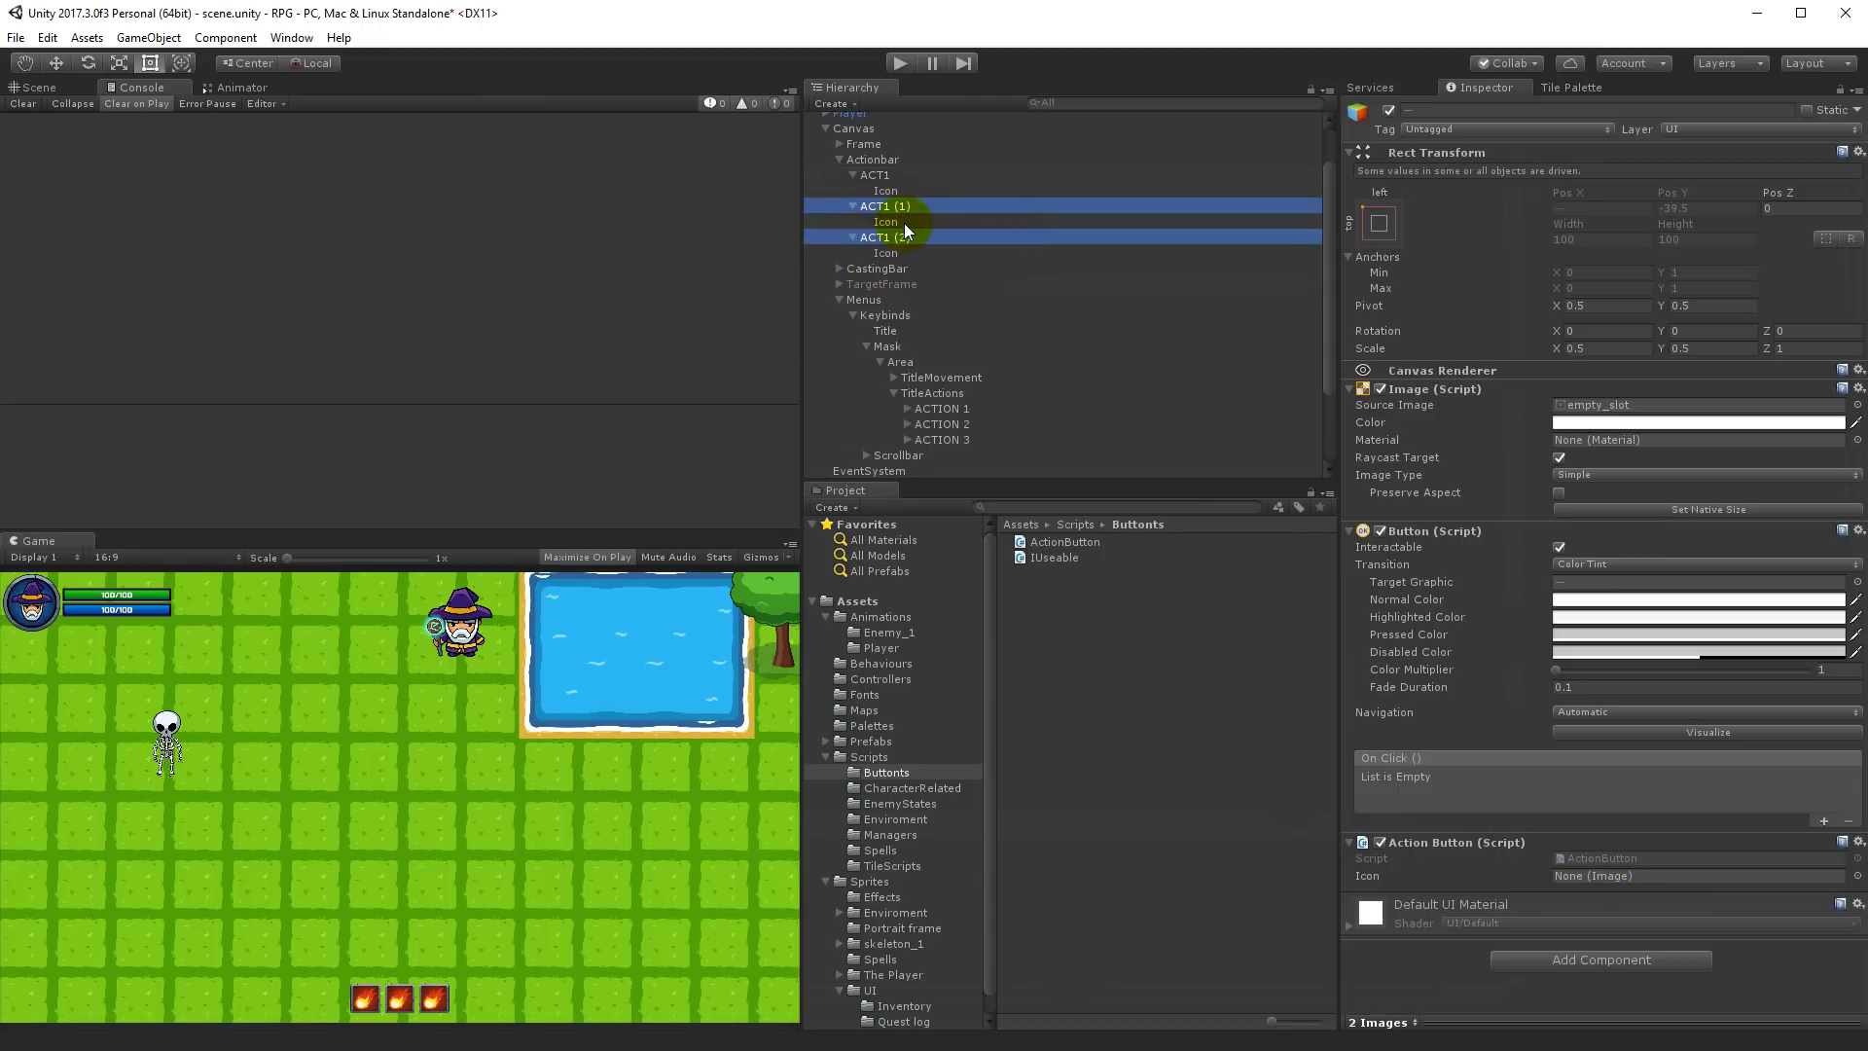
left_click(885, 222)
left_click(887, 206)
left_click_drag(885, 222, 1608, 877)
left_click(887, 238)
left_click_drag(887, 259, 1622, 876)
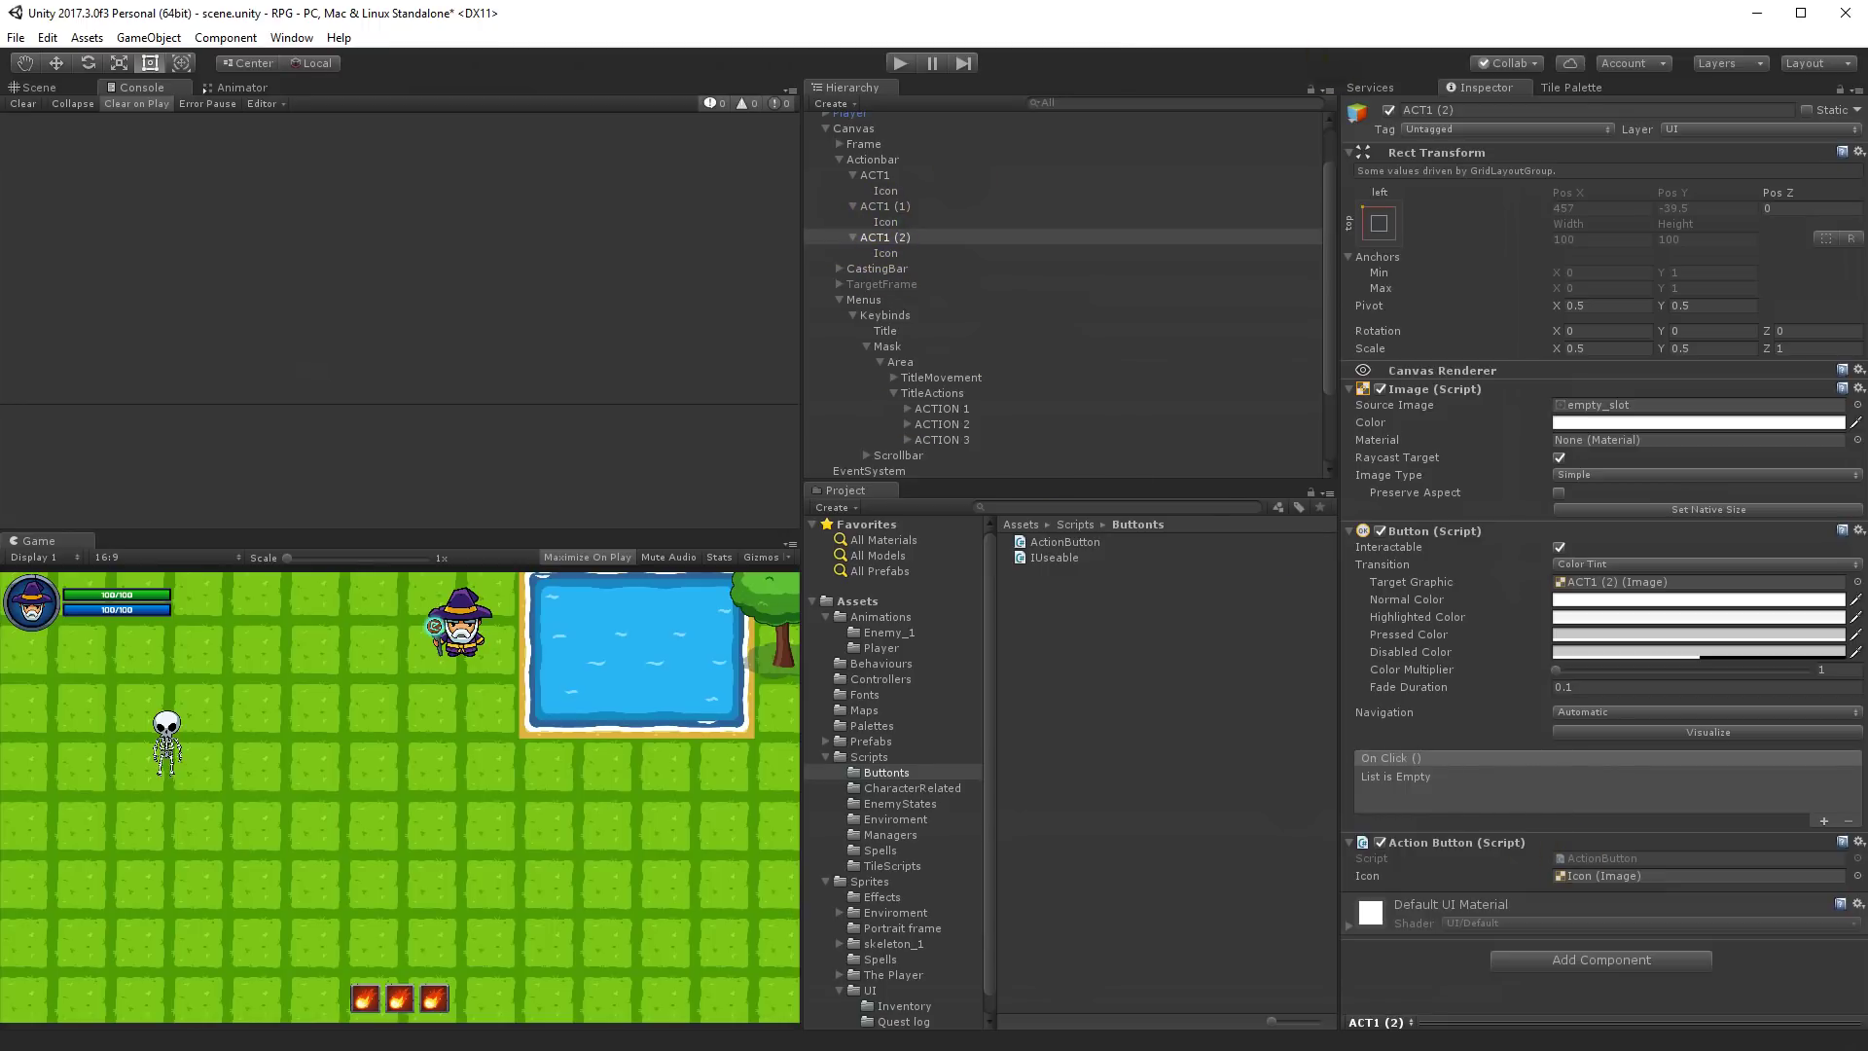
Step: Assign ACT1 (1) and ACT1 (2) to Element 1 and Element 2 of the UIManager's Action Buttons array
scroll(965, 370, "down", 3)
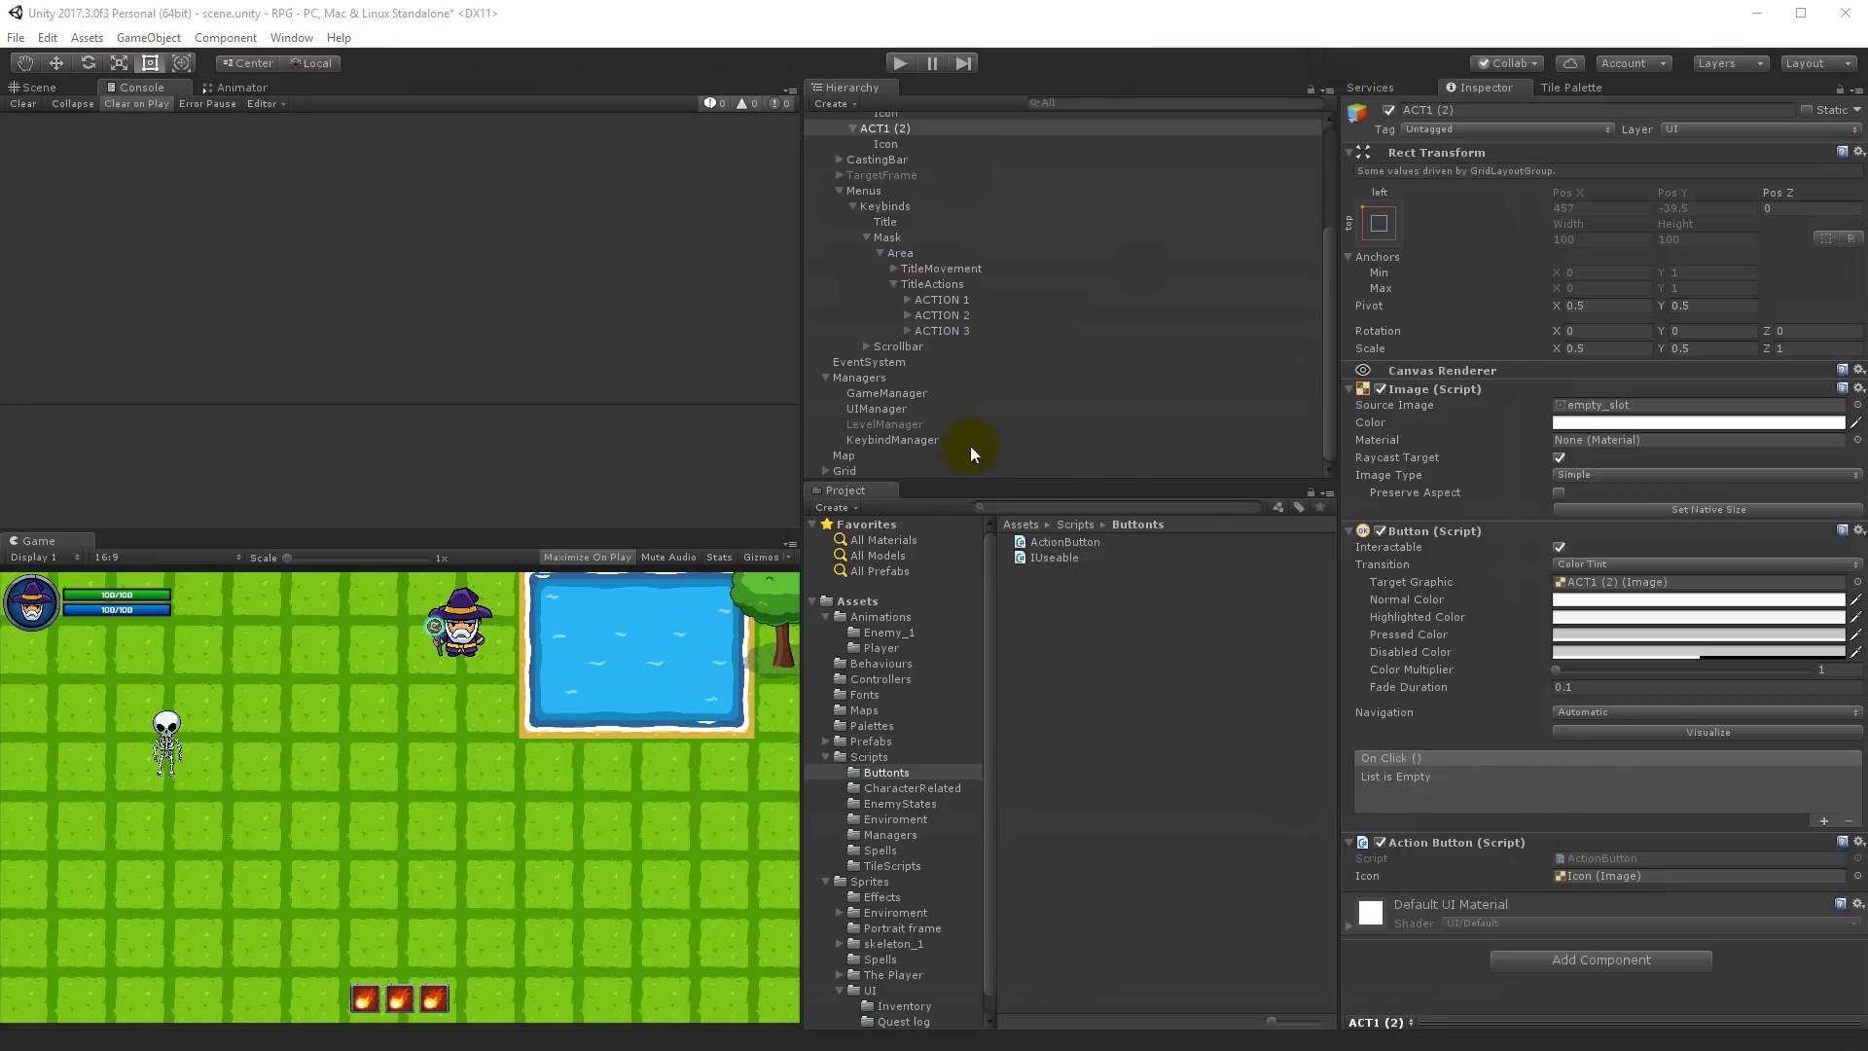
left_click(880, 409)
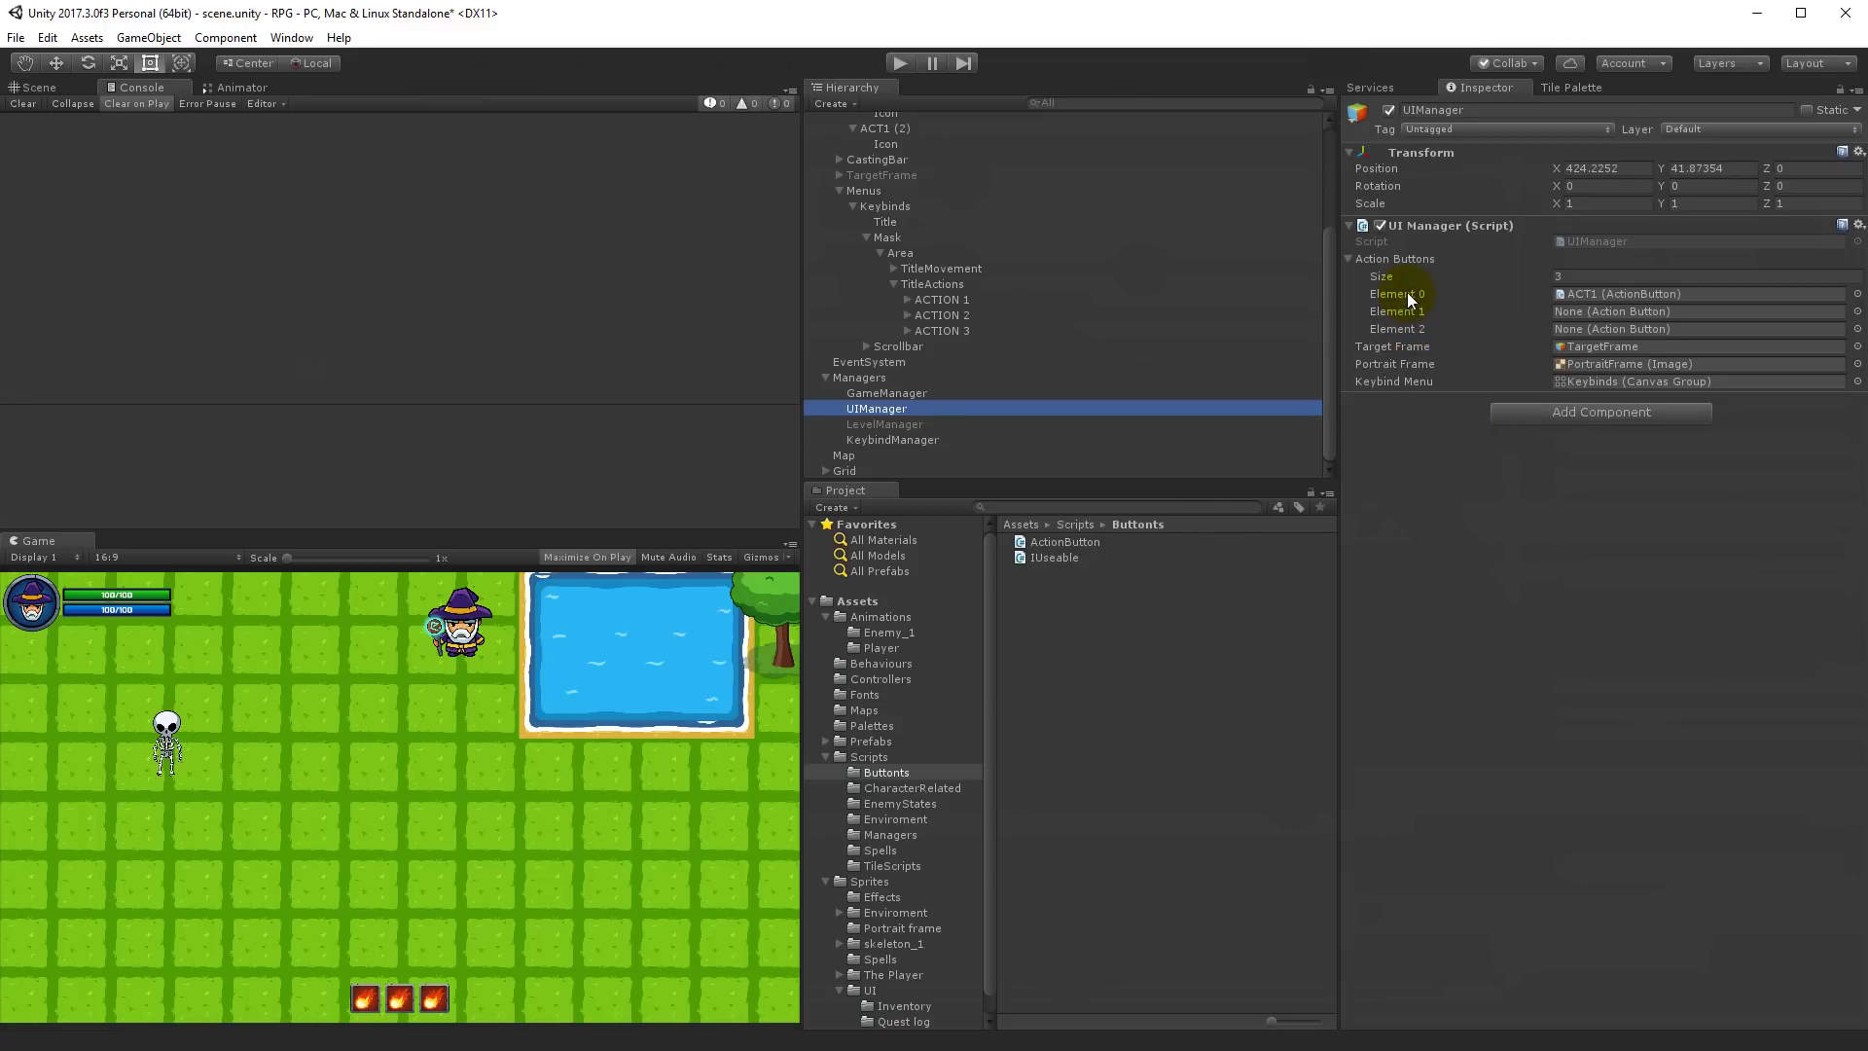
left_click(1619, 293)
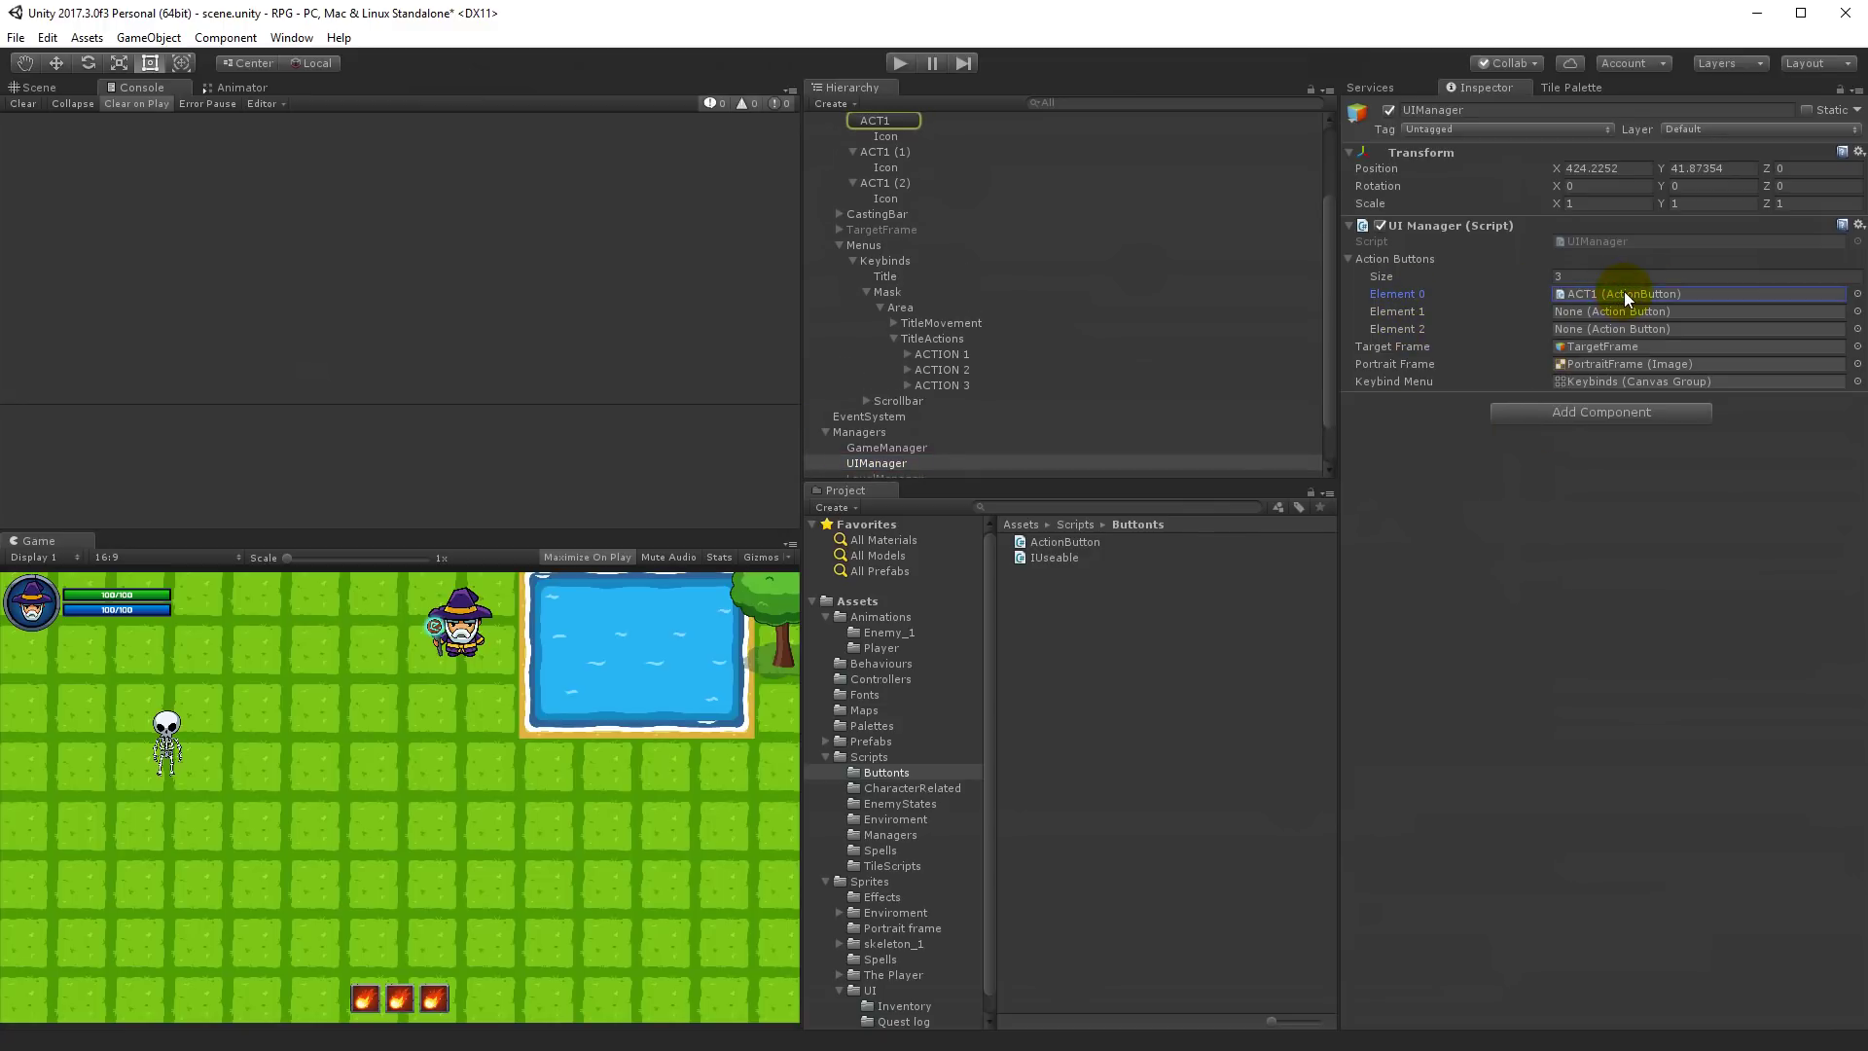
left_click_drag(878, 152, 1605, 312)
left_click_drag(887, 183, 1584, 330)
Step: Rename the action bar buttons ACT1 (1) and ACT1 (2) as ACT2 and ACT3
scroll(913, 165, "up", 3)
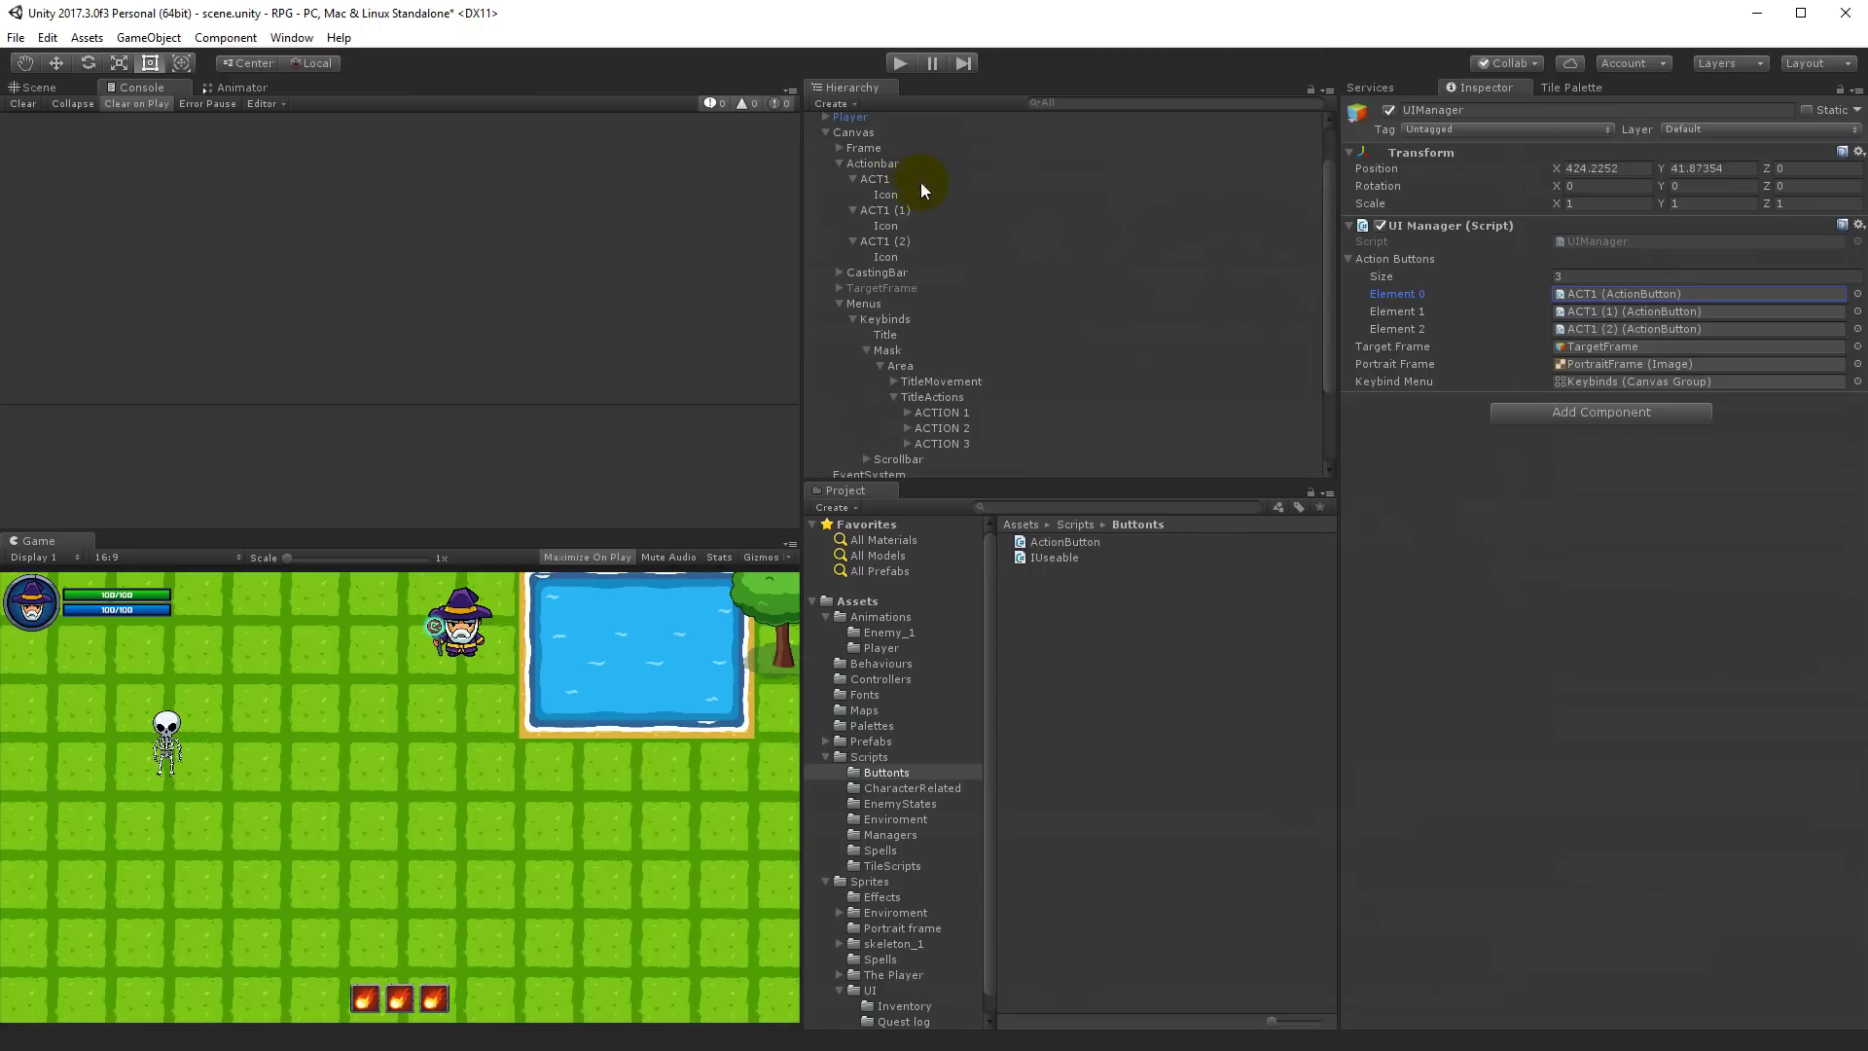
left_click(914, 210)
left_click(920, 212)
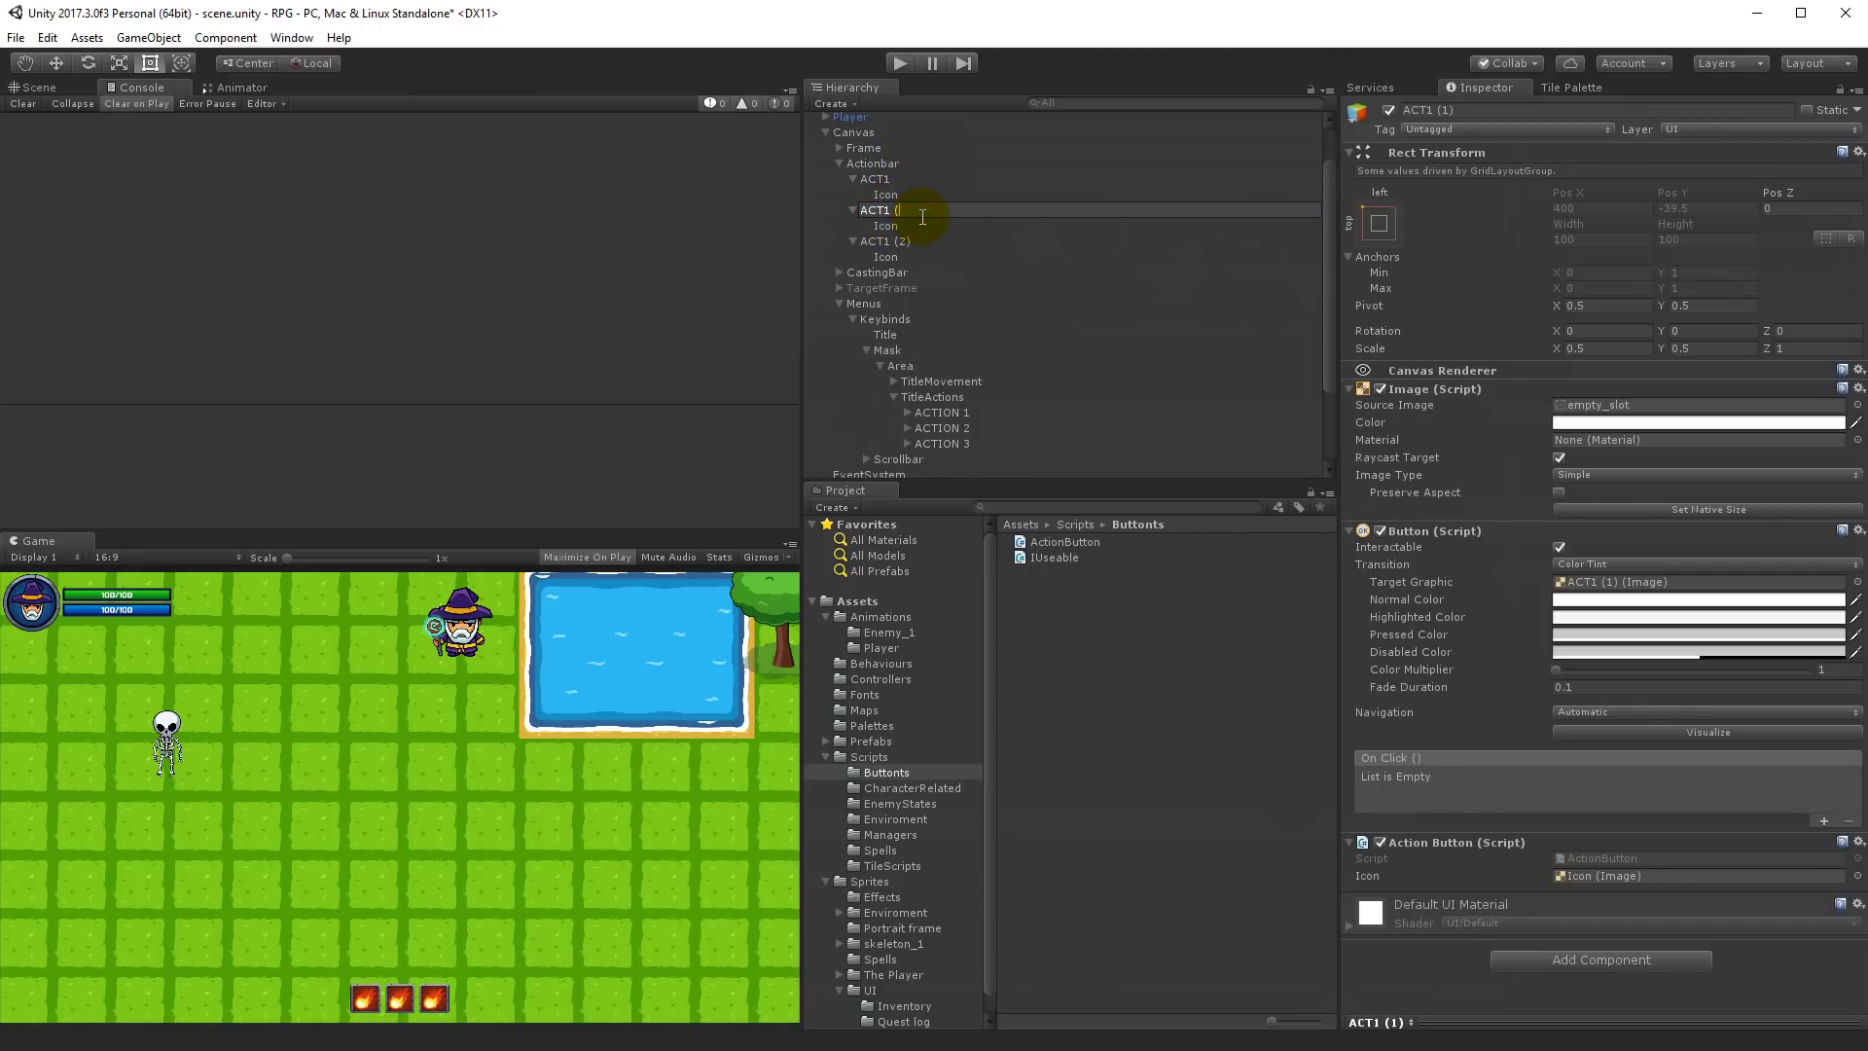
type("2")
key("Return")
left_click(919, 239)
left_click(920, 240)
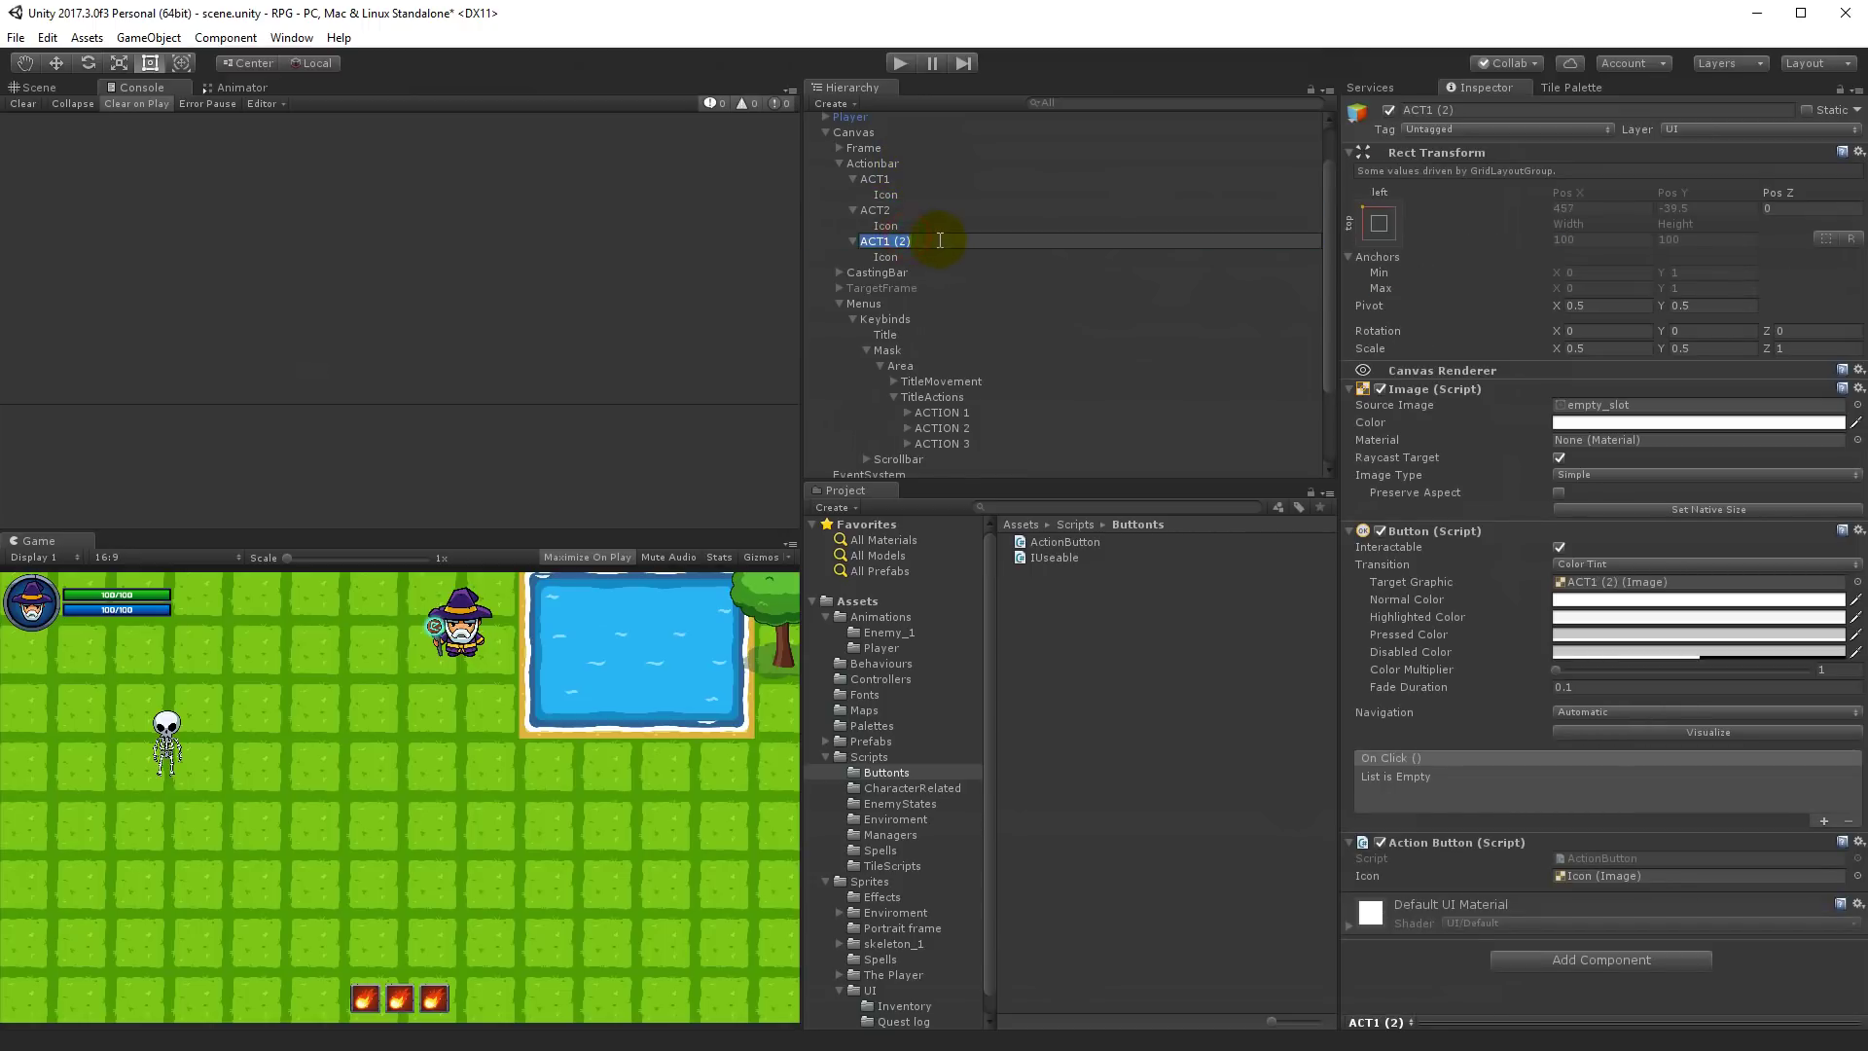
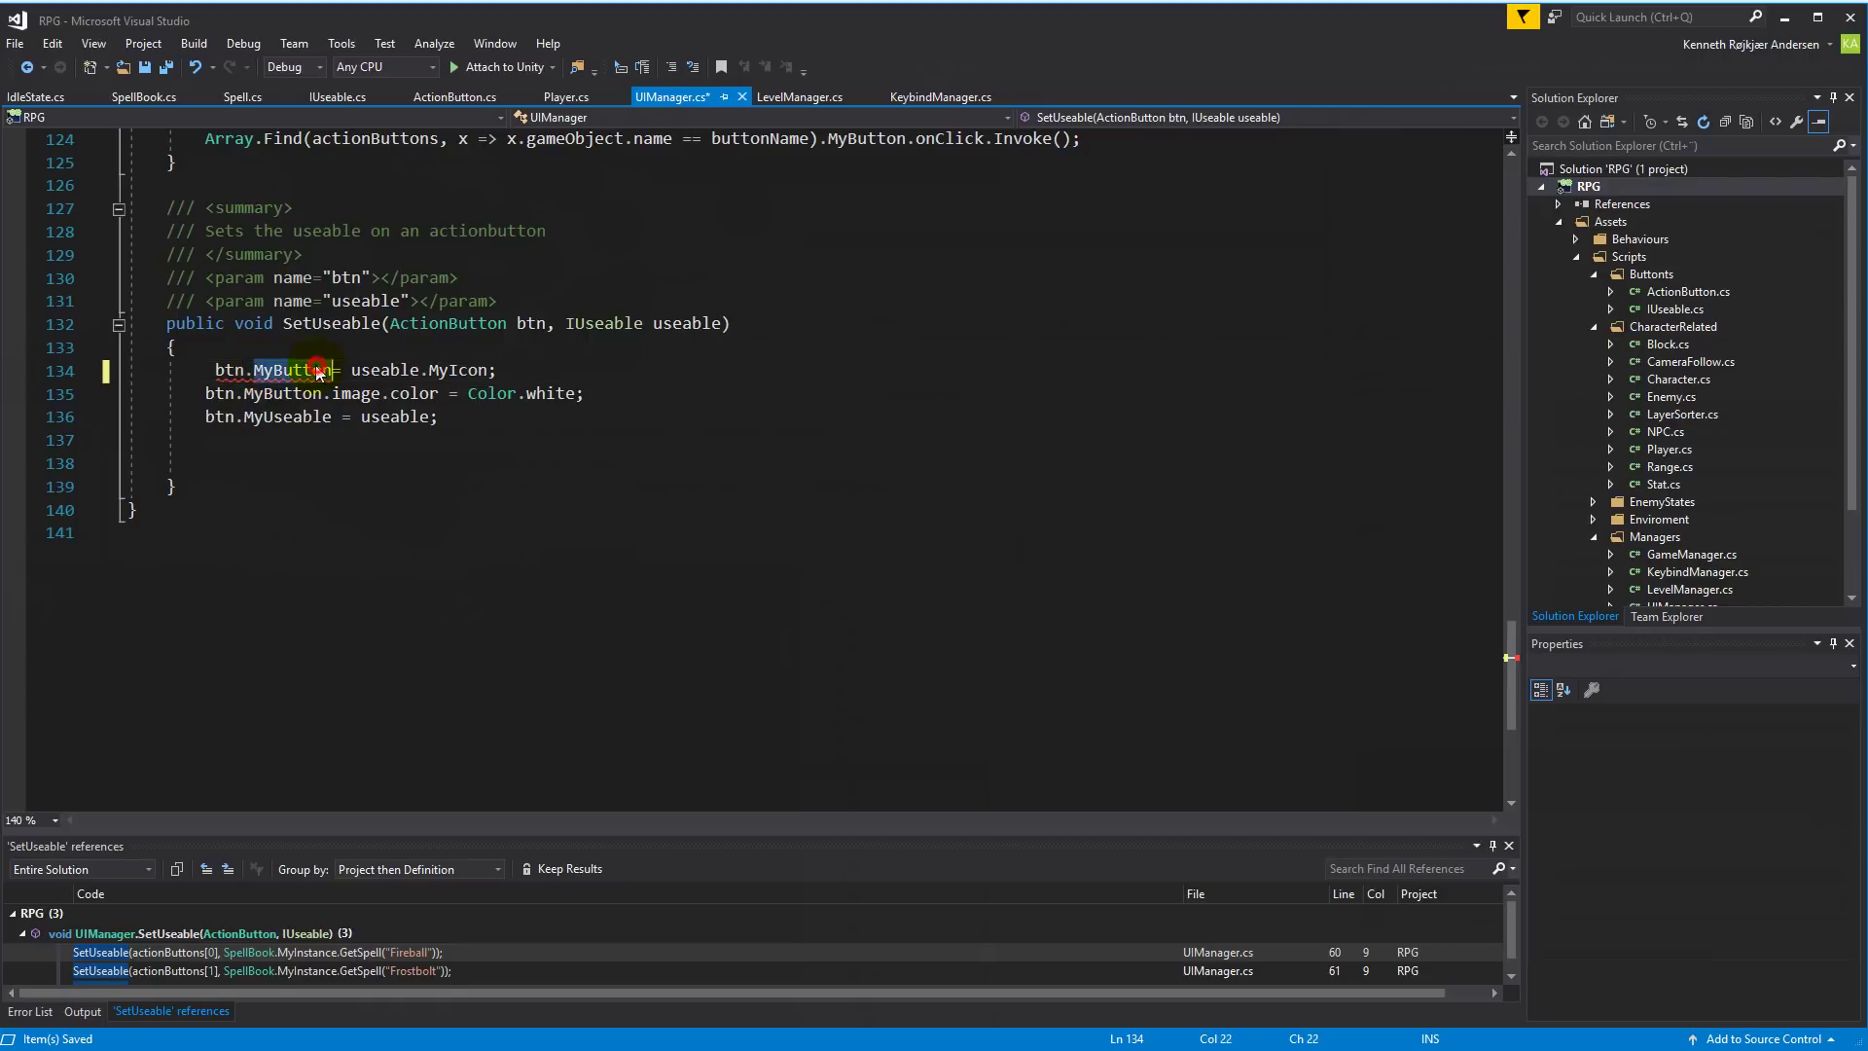
Step: In UIManager's SetUseable method, change the icon assignment to btn.Icon.sprite = useable.MyIcon
type("icon")
key("Tab")
mouse_move(416, 371)
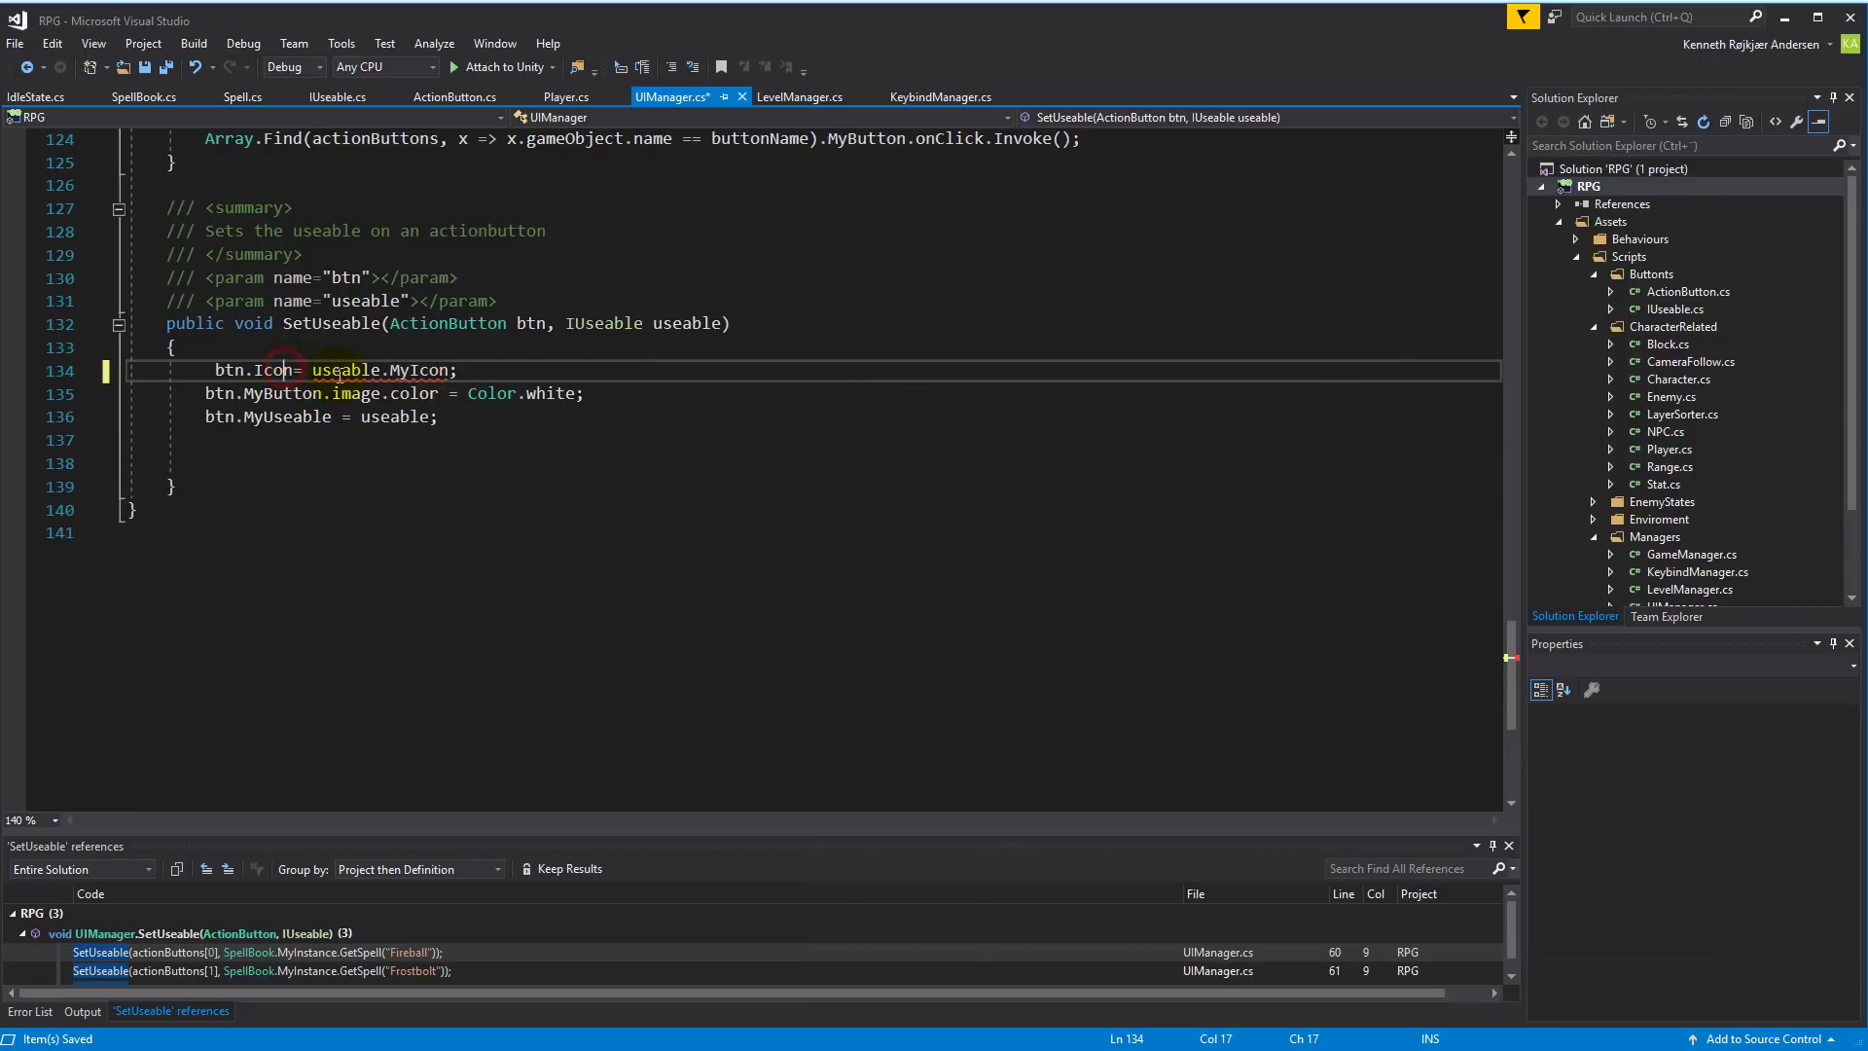
type(".spr")
key("Tab")
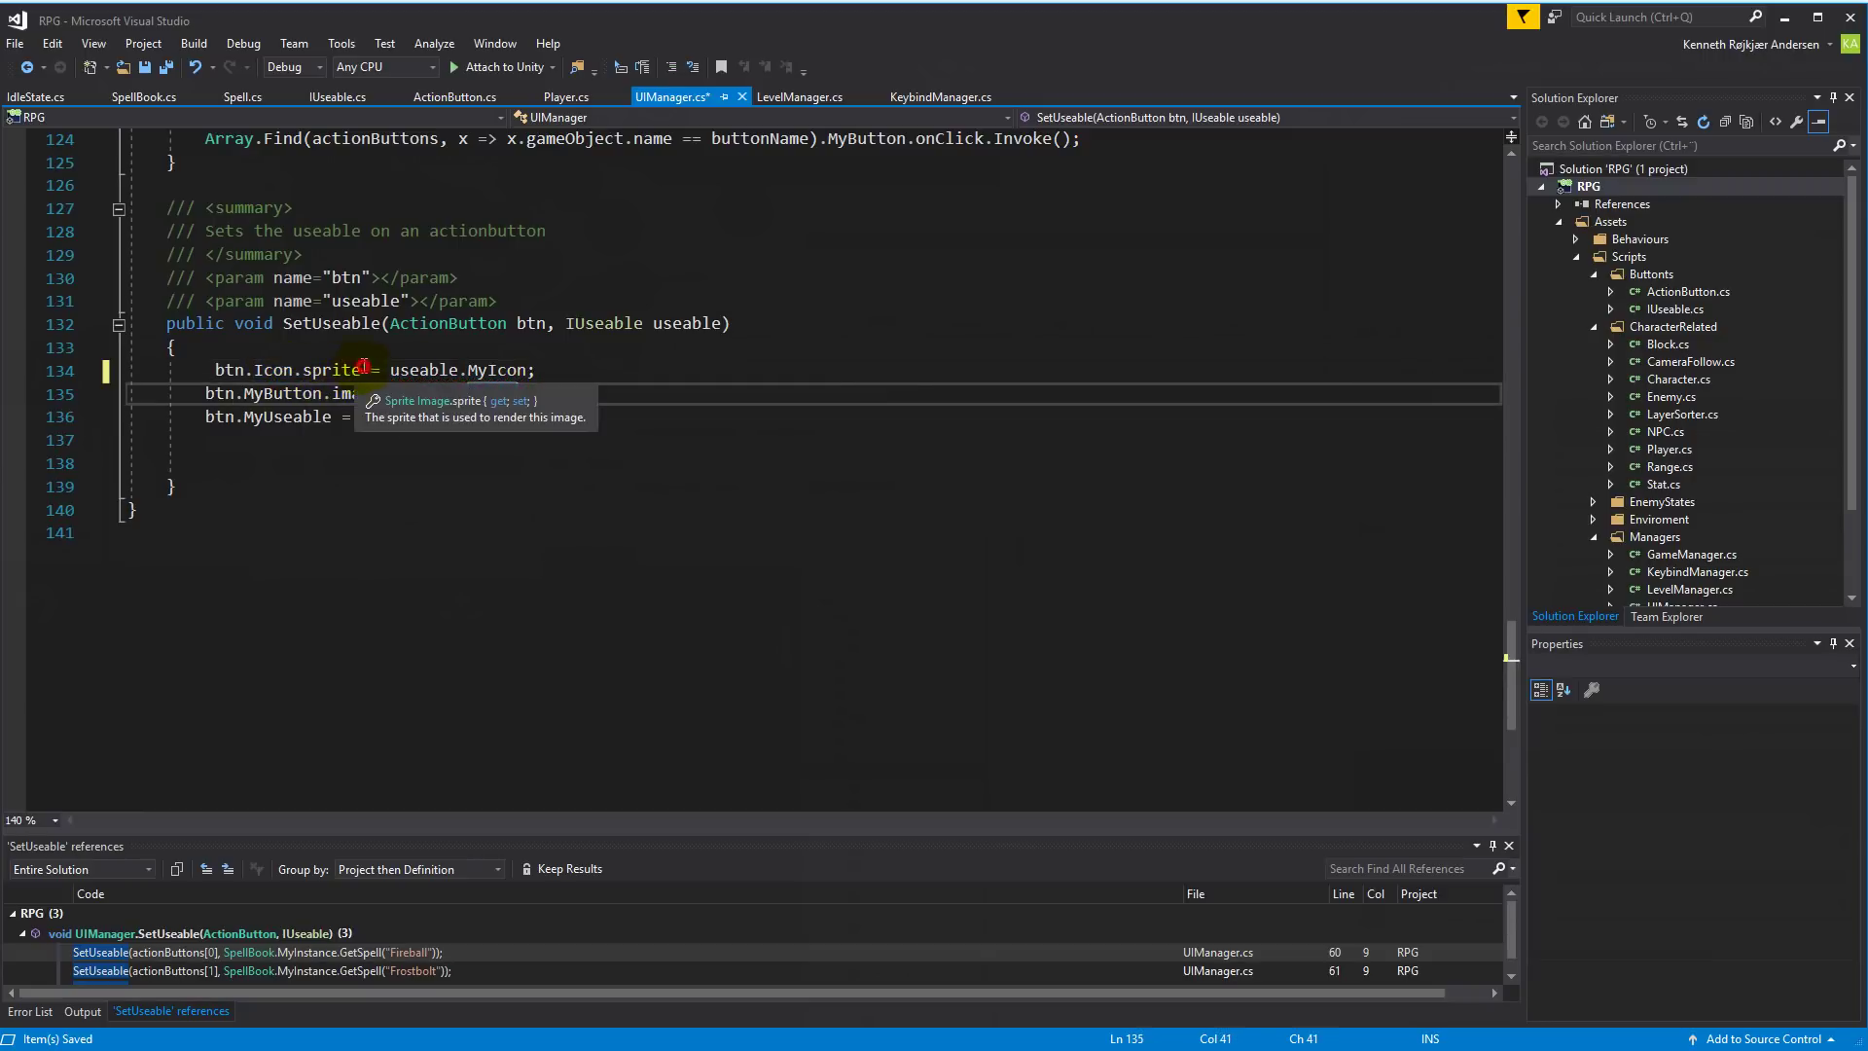
Step: Replace btn.MyButton.image in SetUseable's color assignment with btn.Icon.sprite and reformat the code
left_click_drag(361, 371, 210, 371)
key("ctrl+c")
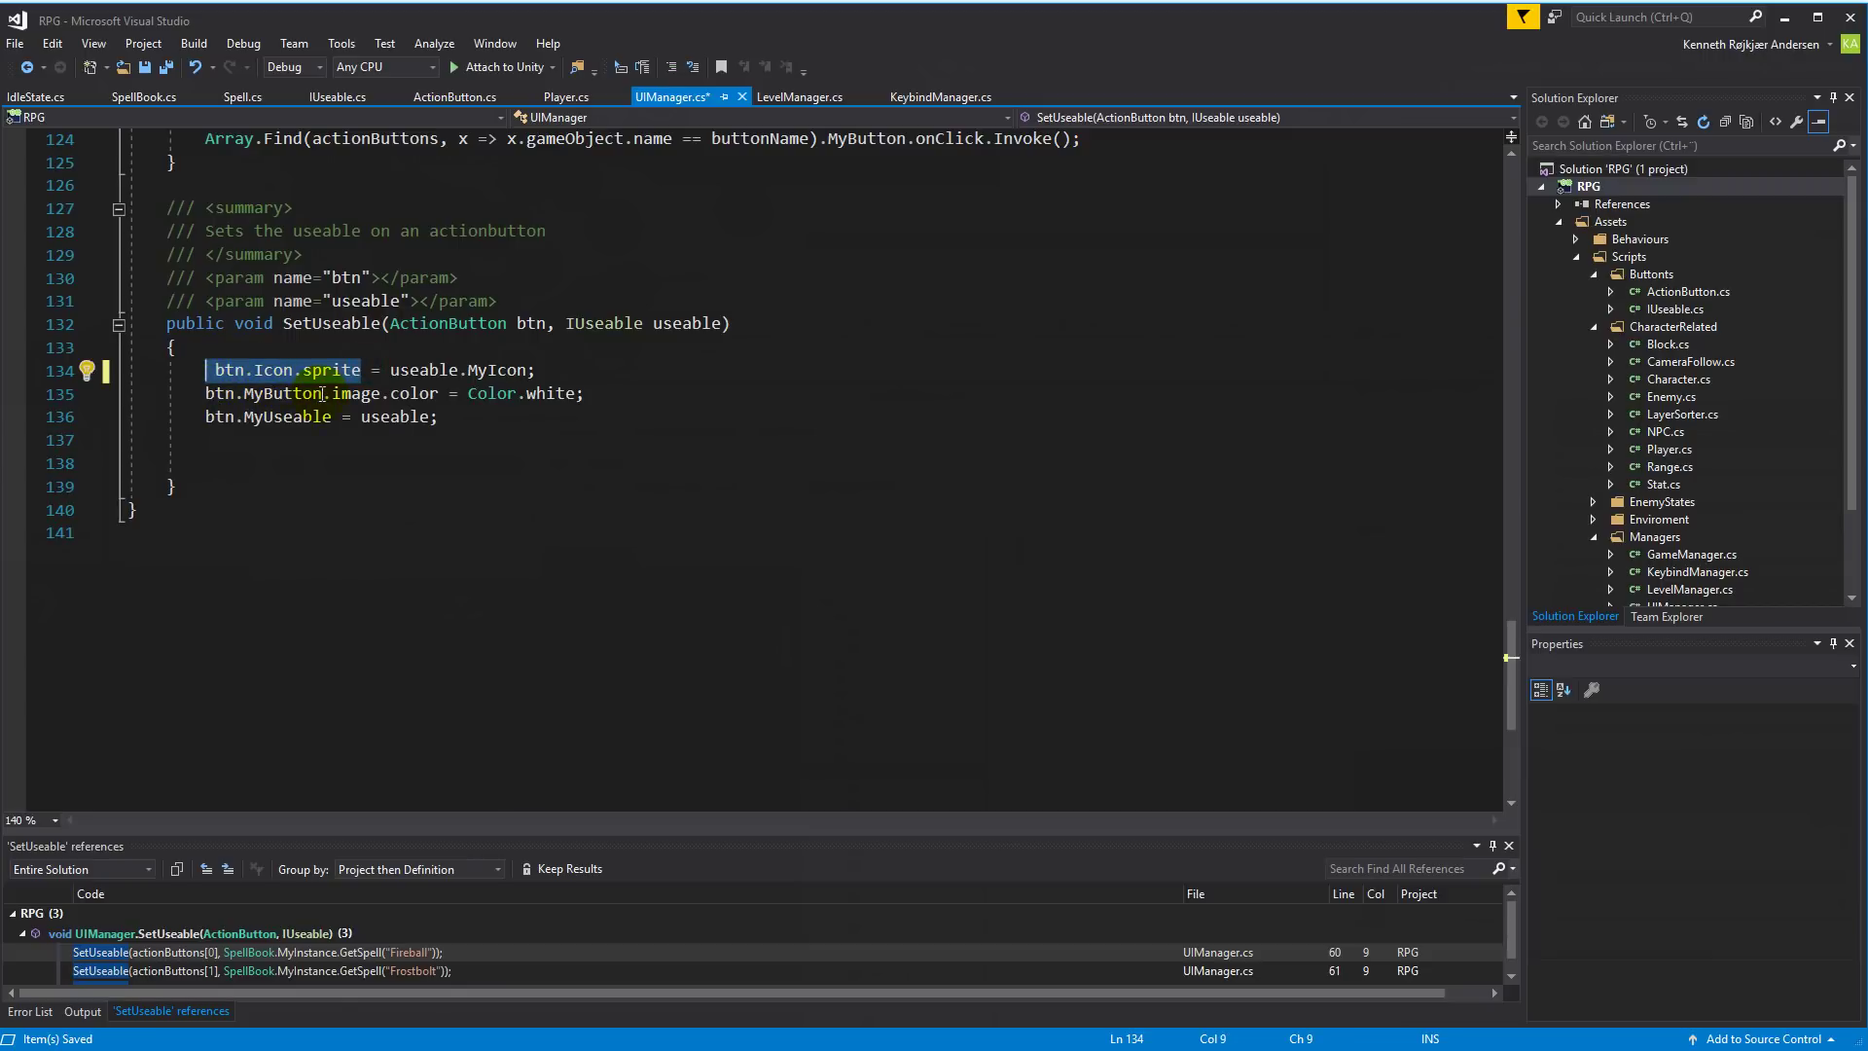
left_click_drag(380, 394, 194, 398)
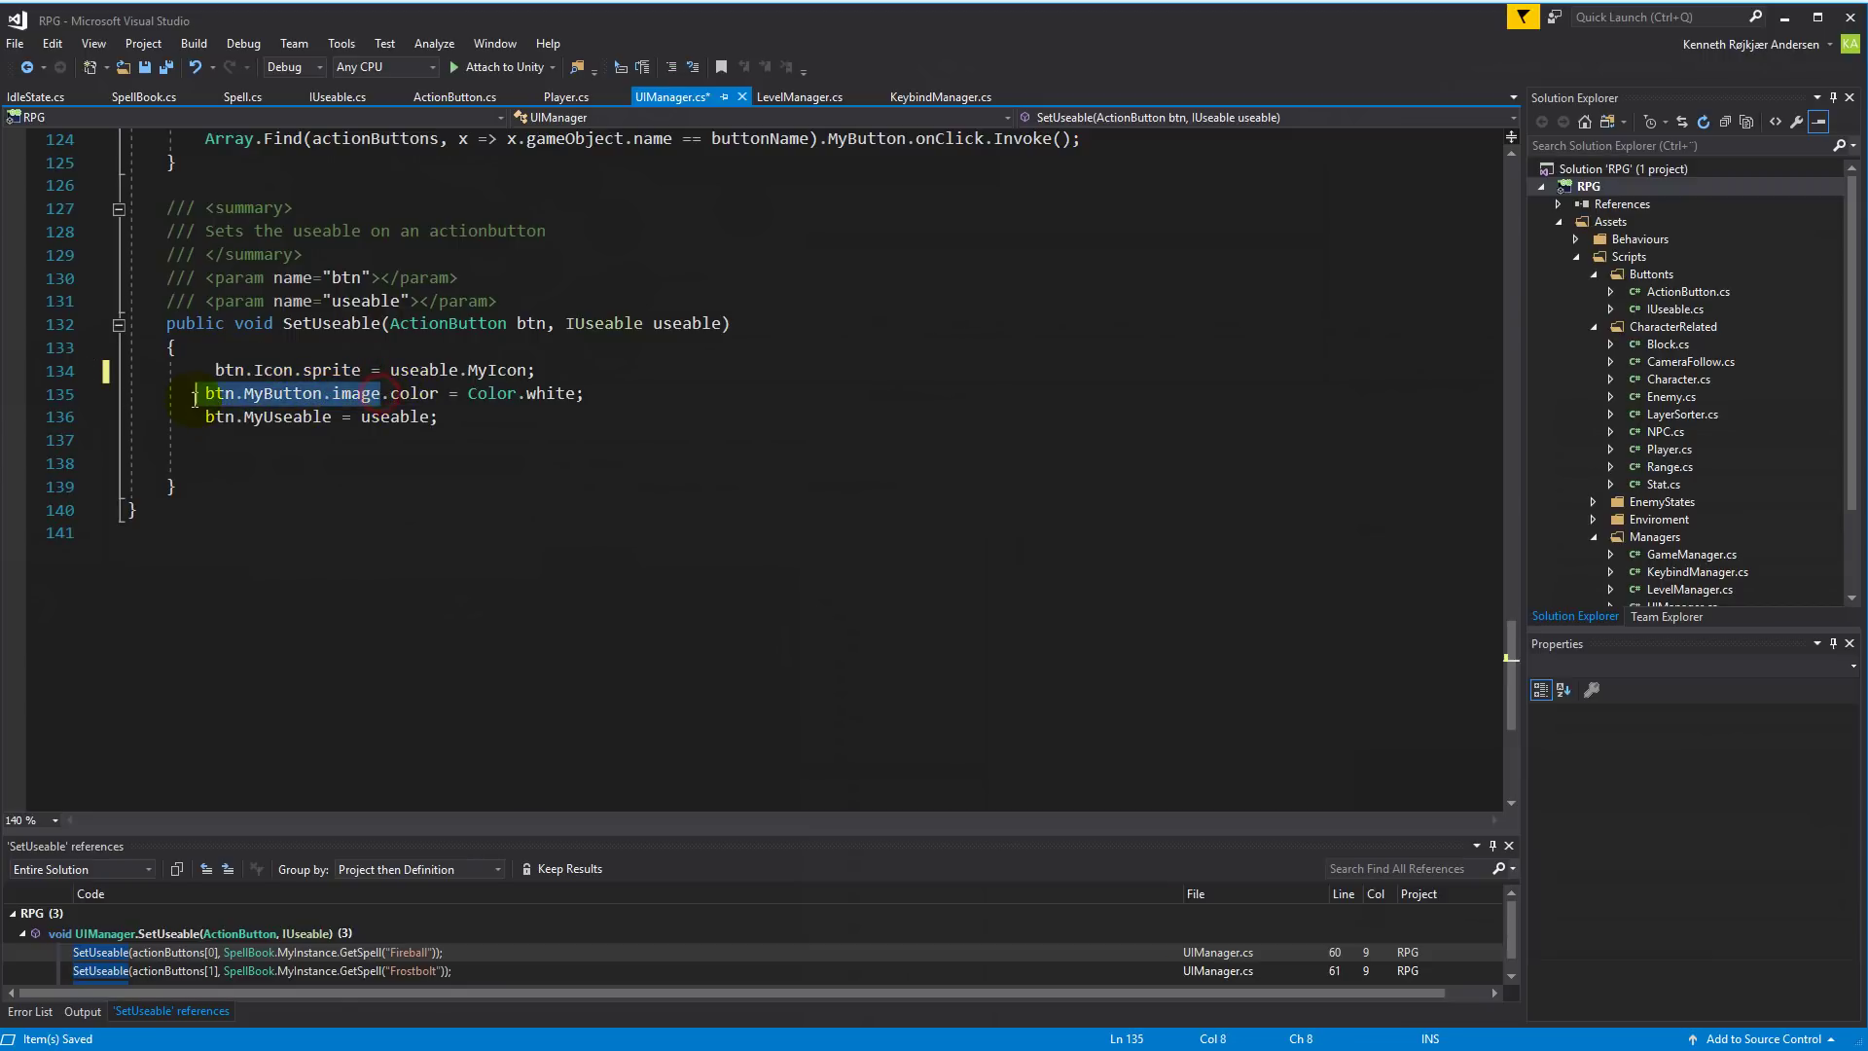
key("ctrl+v")
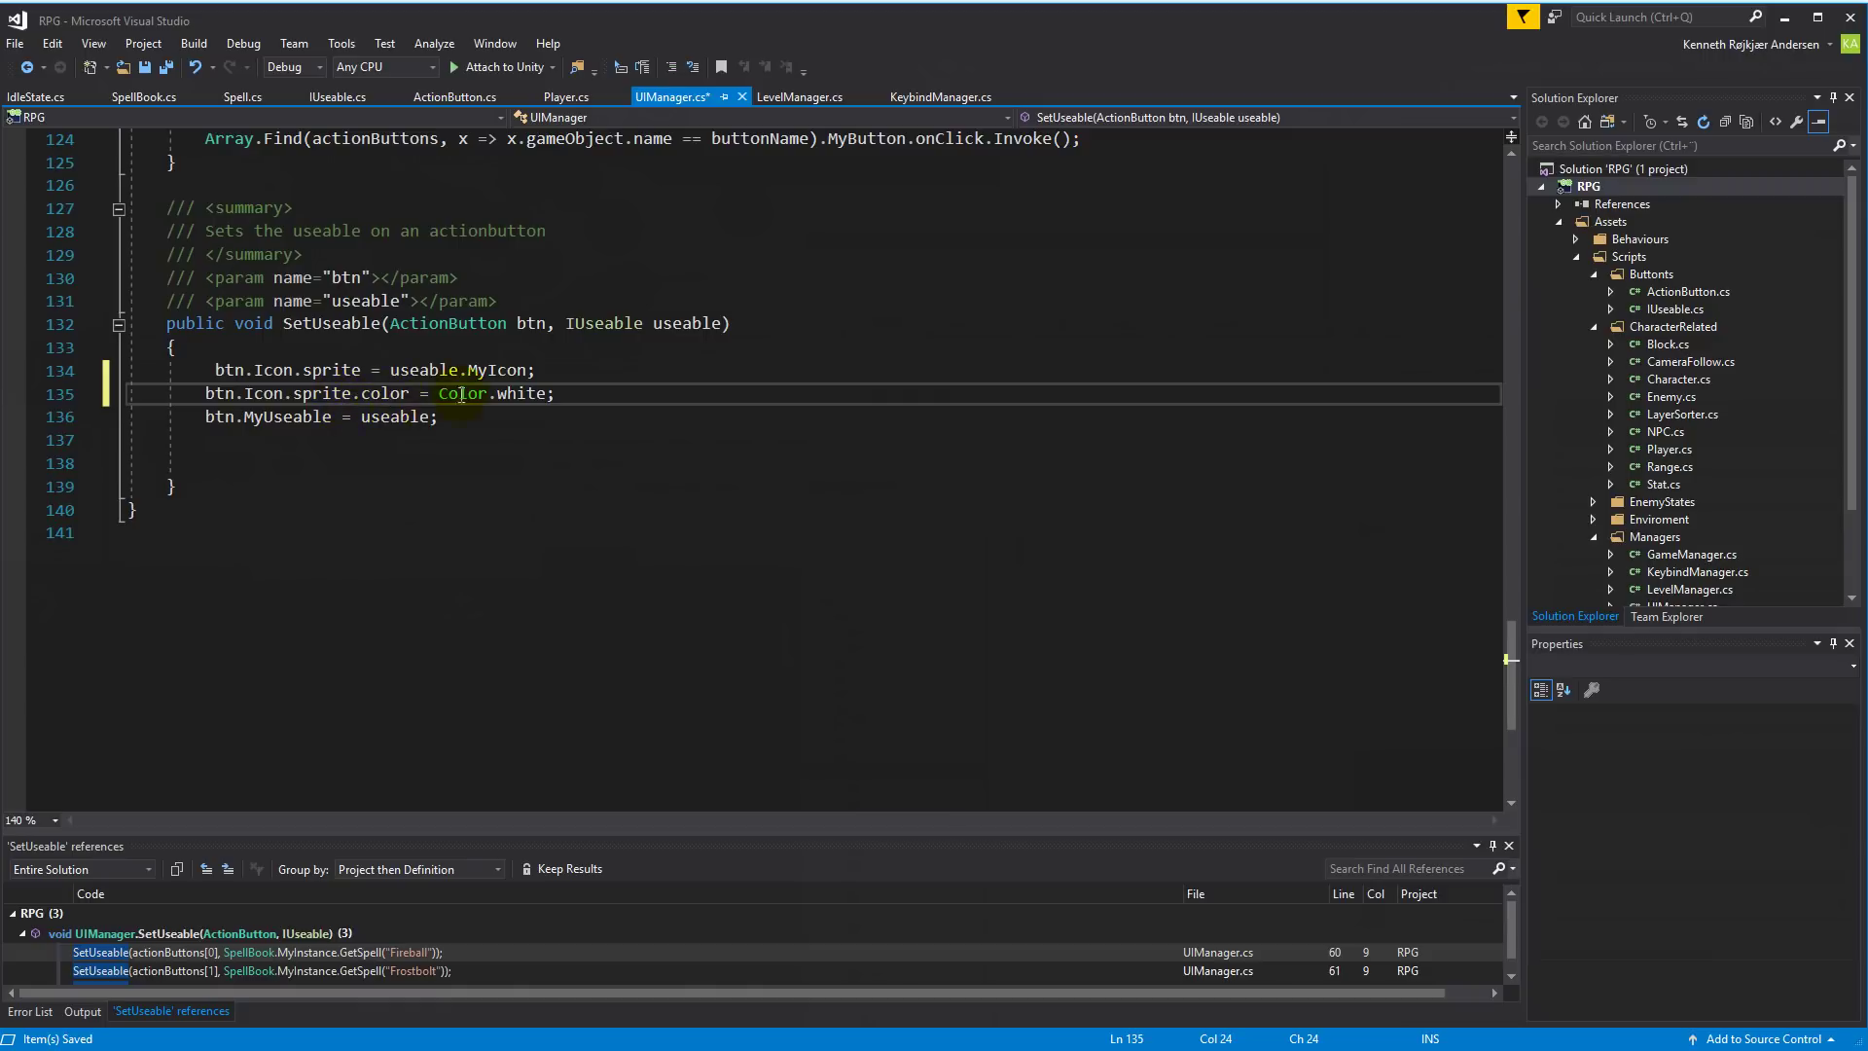
left_click(584, 480)
key("ctrl+k")
key("ctrl+d")
Step: Correct the color assignment to btn.Icon.color = Color.white and save UIManager.cs
double_click(389, 397)
key("BackSpace")
key("BackSpace")
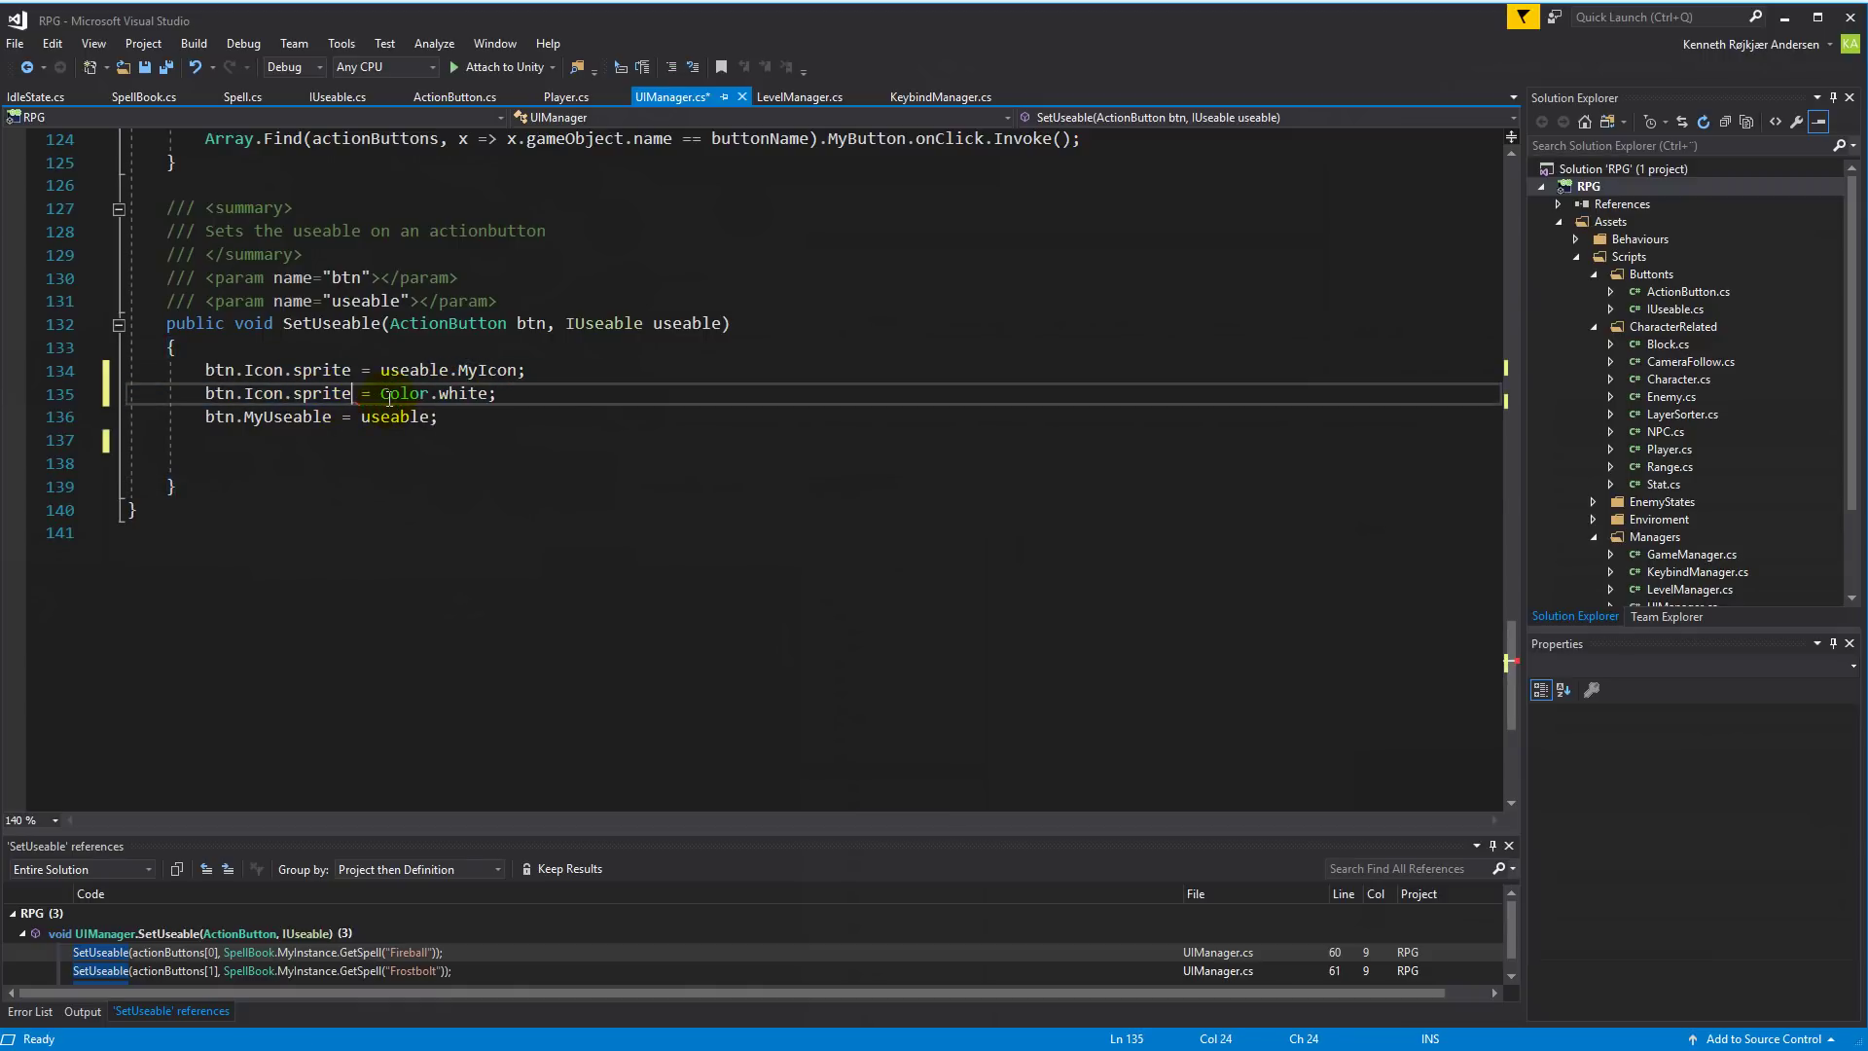
key("BackSpace")
key("BackSpace")
key("BackSpace")
key("BackSpace")
key("BackSpace")
key("BackSpace")
type("color")
left_click(554, 408)
key("ctrl+s")
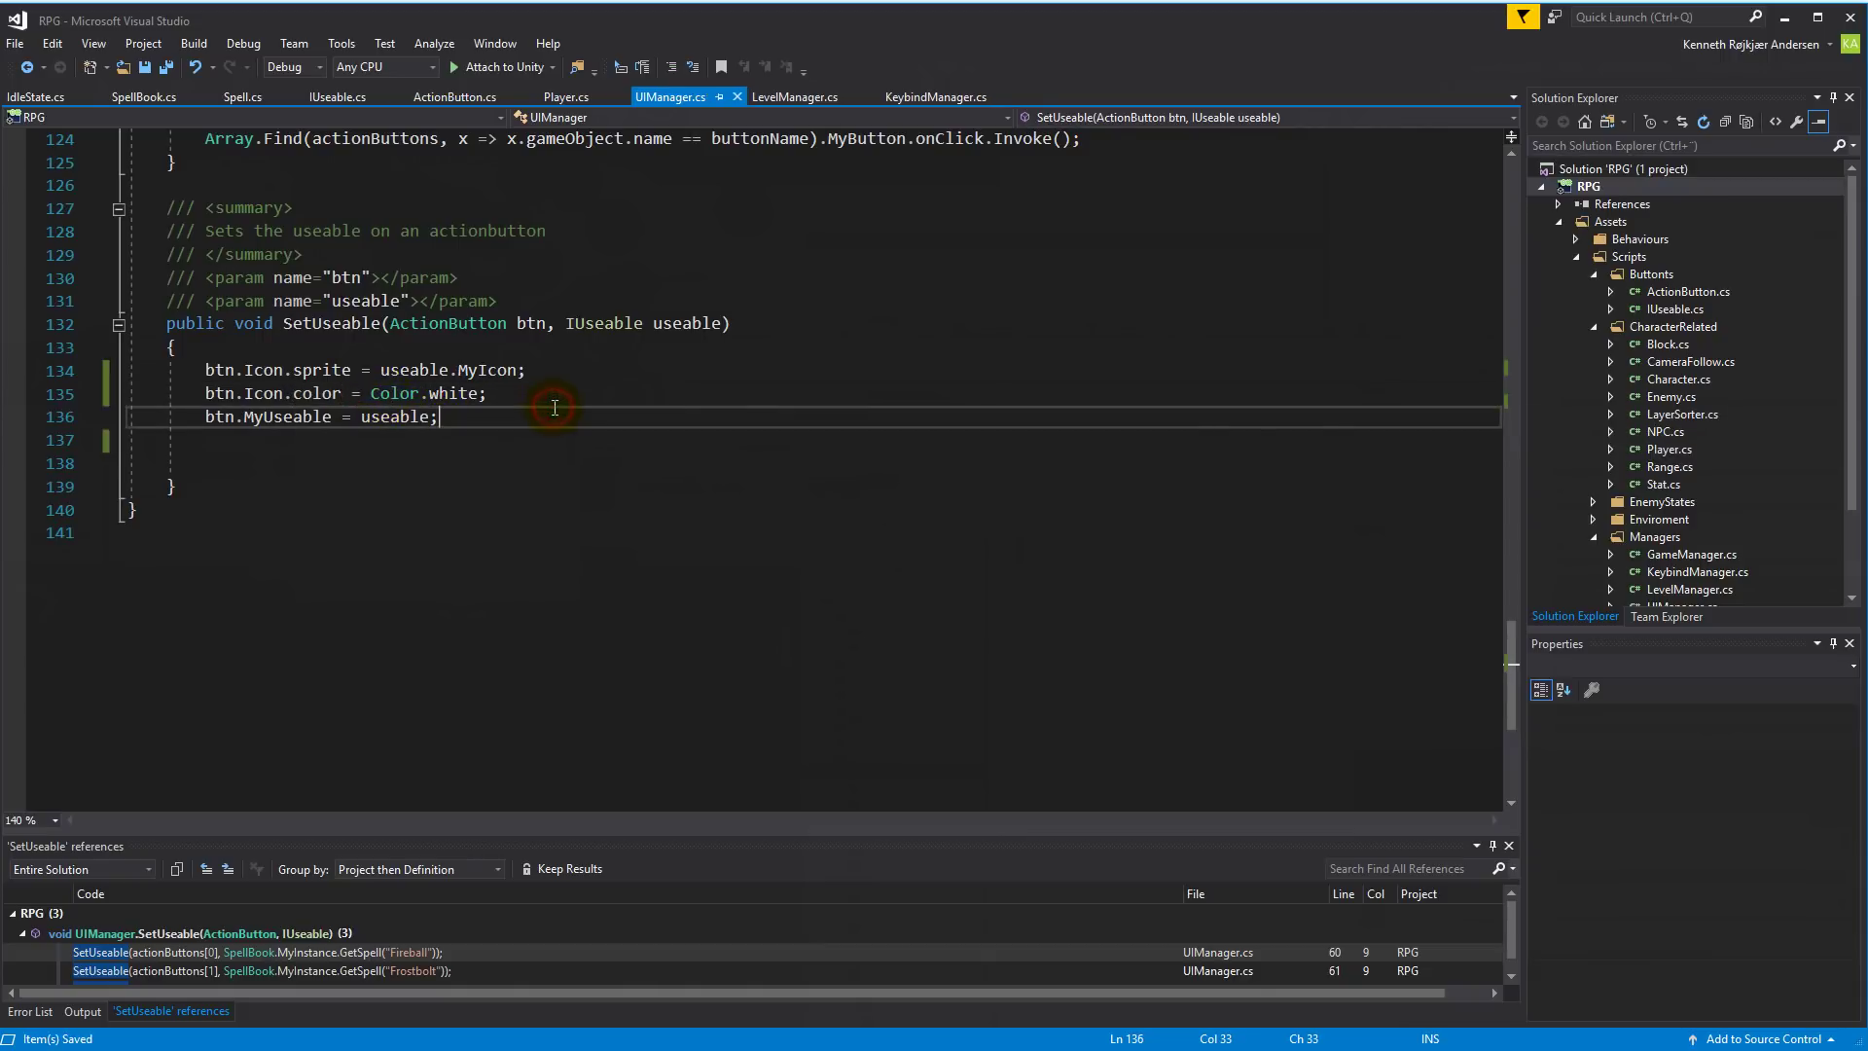
scroll(507, 460, "up", 4, "ctrl")
scroll(779, 521, "down", 1)
scroll(358, 507, "up", 1)
left_click(321, 481)
double_click(467, 481)
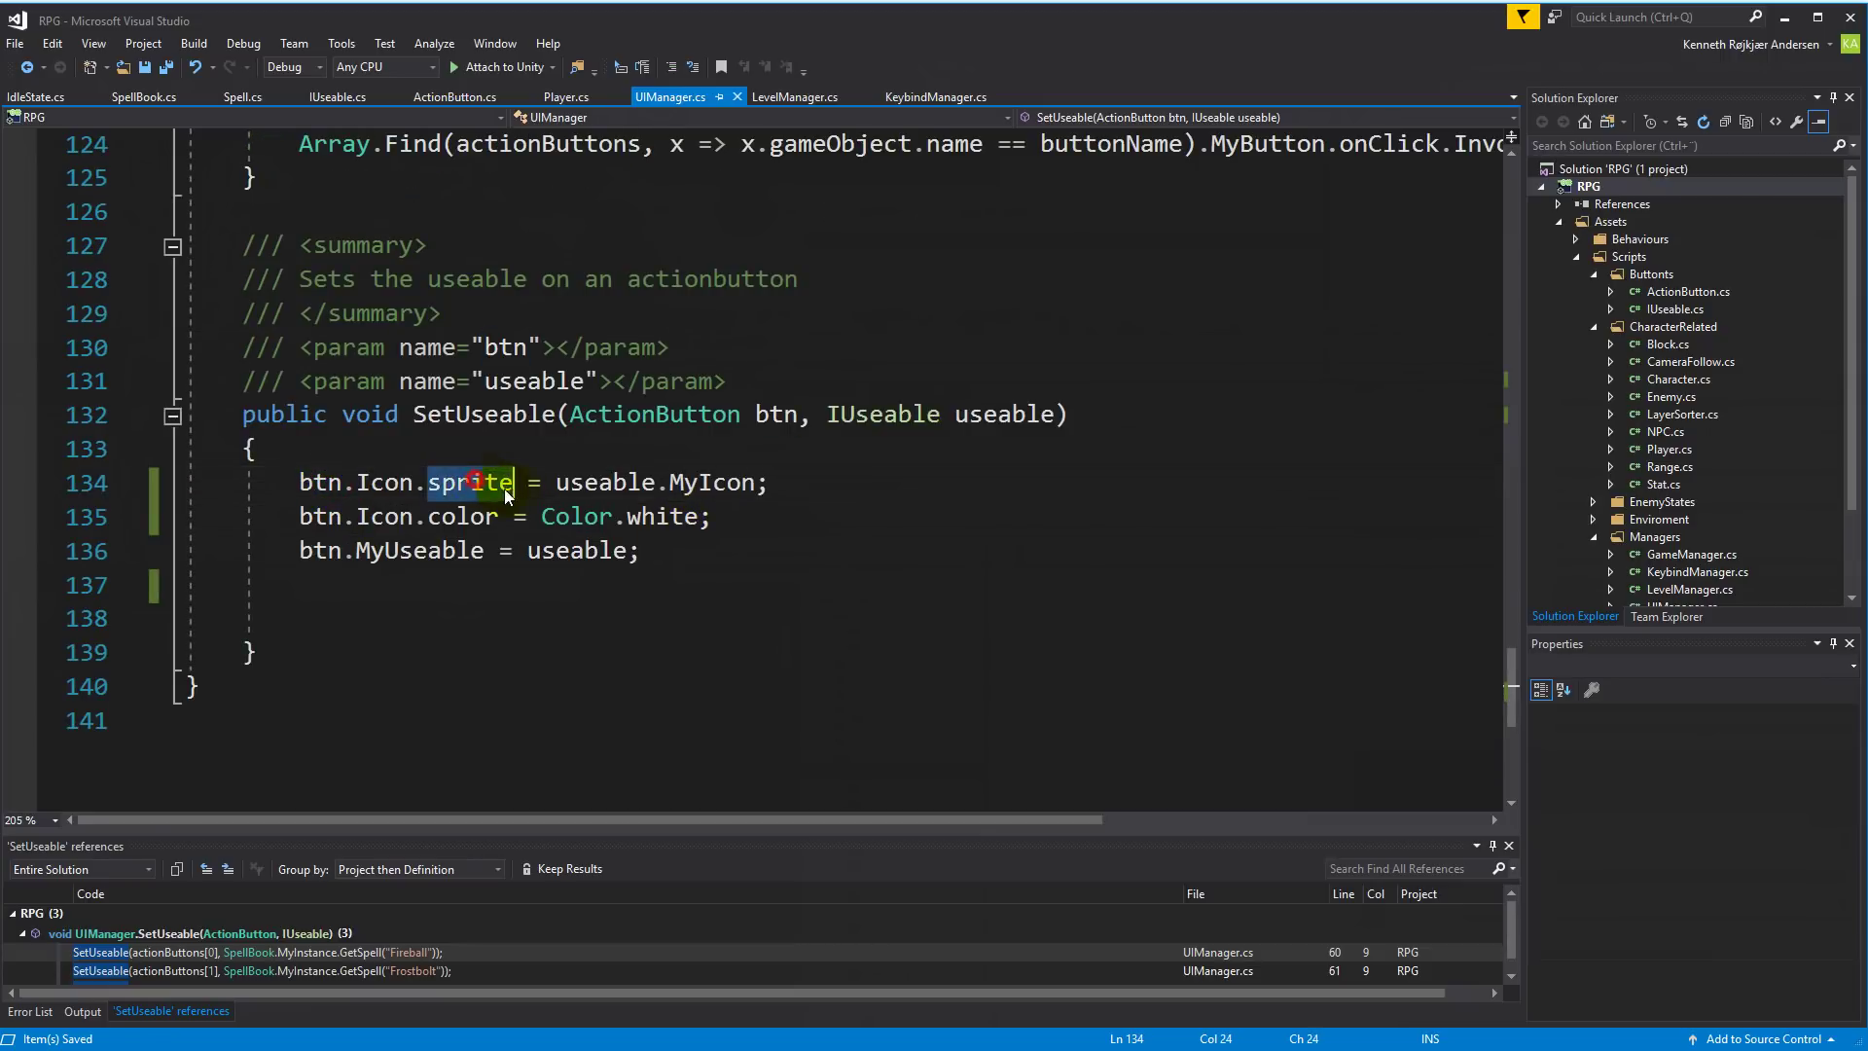
double_click(379, 484)
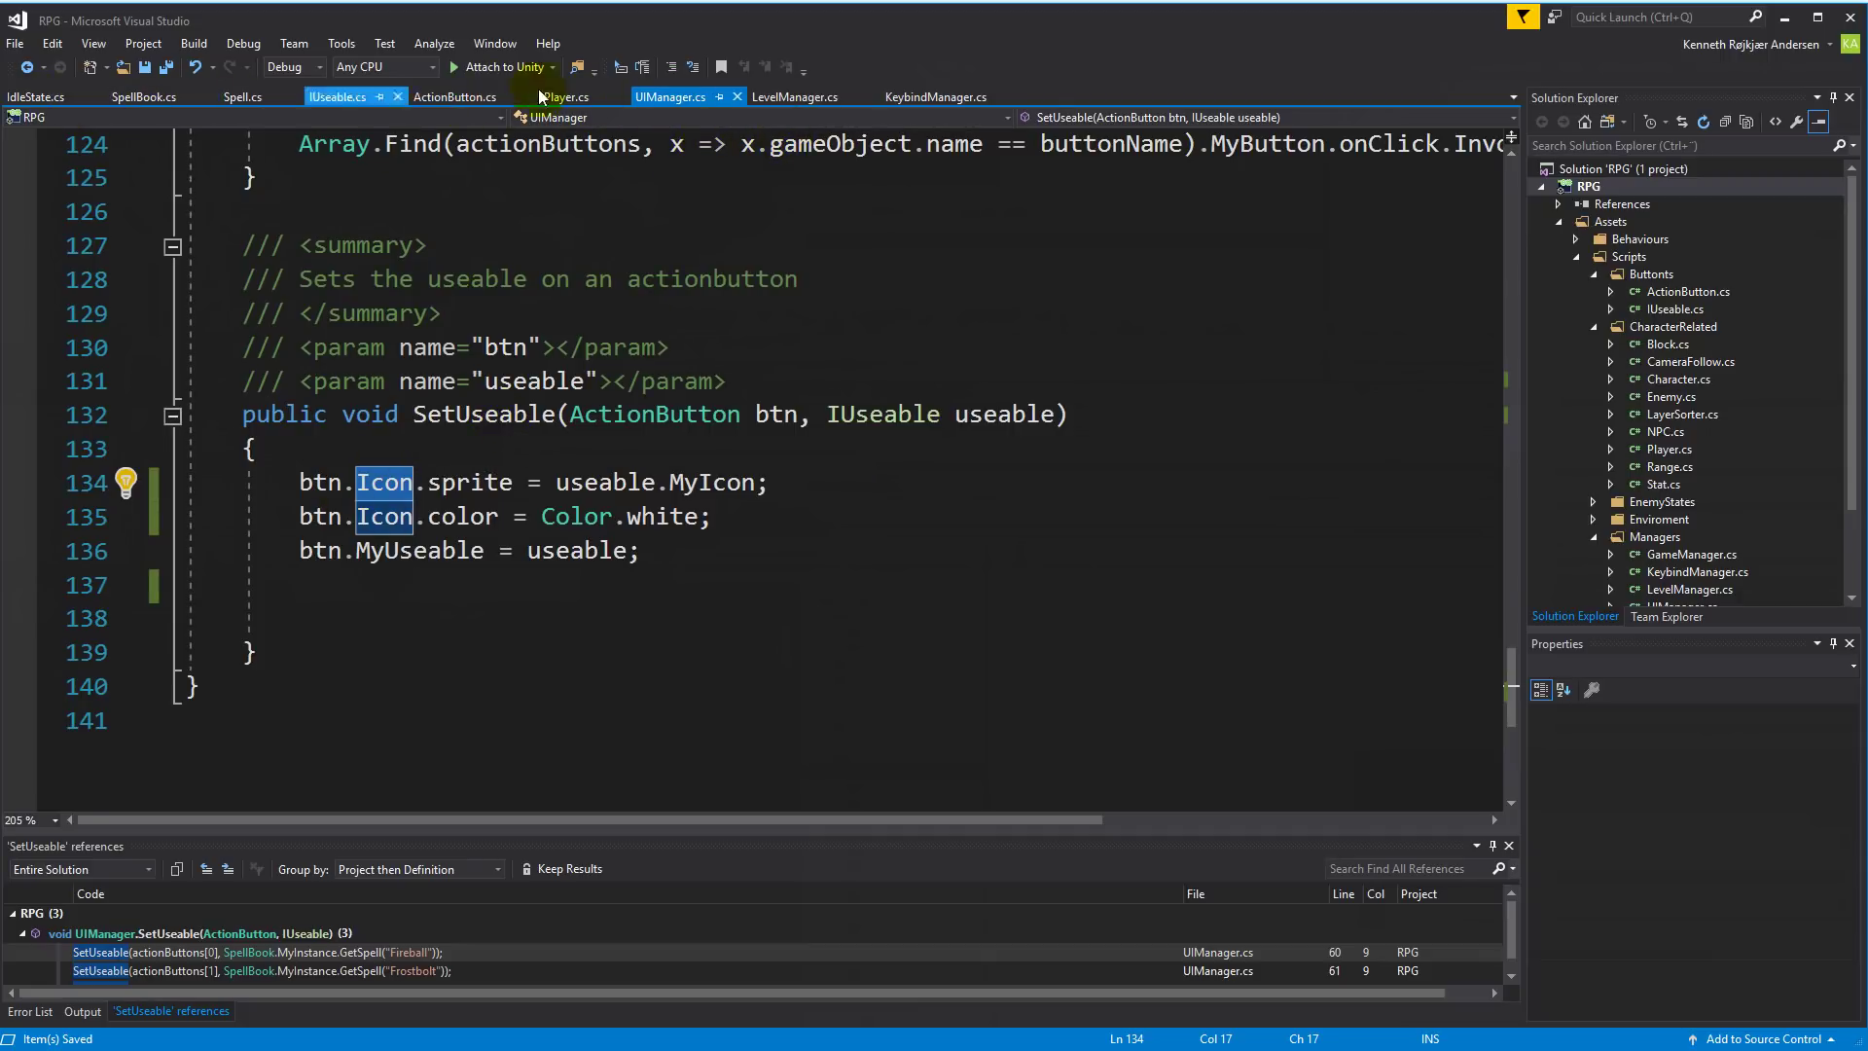
Step: Rename the Icon property in ActionButton.cs to MyIcon across the project and save all files
left_click(454, 98)
scroll(489, 483, "down", 1)
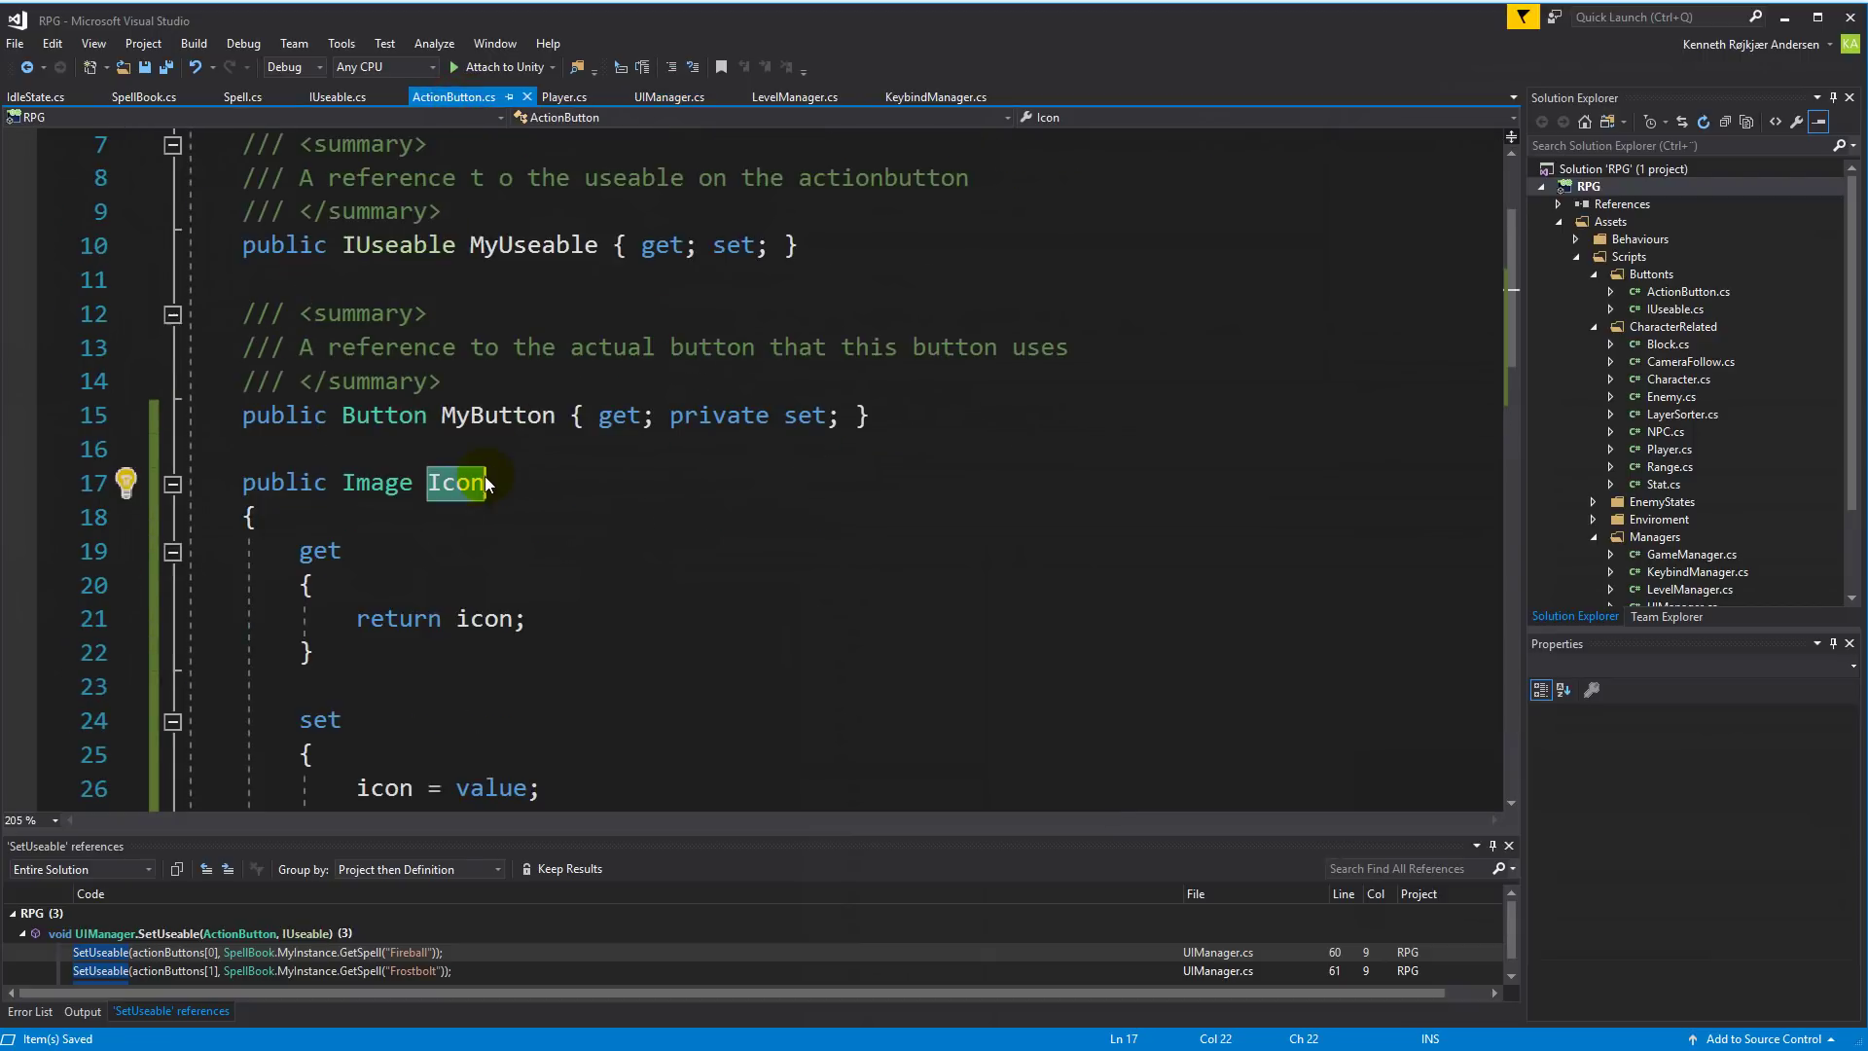
right_click(483, 486)
left_click(559, 516)
type("MyIcon")
key("Return")
key("ctrl+shift+s")
left_click(560, 504)
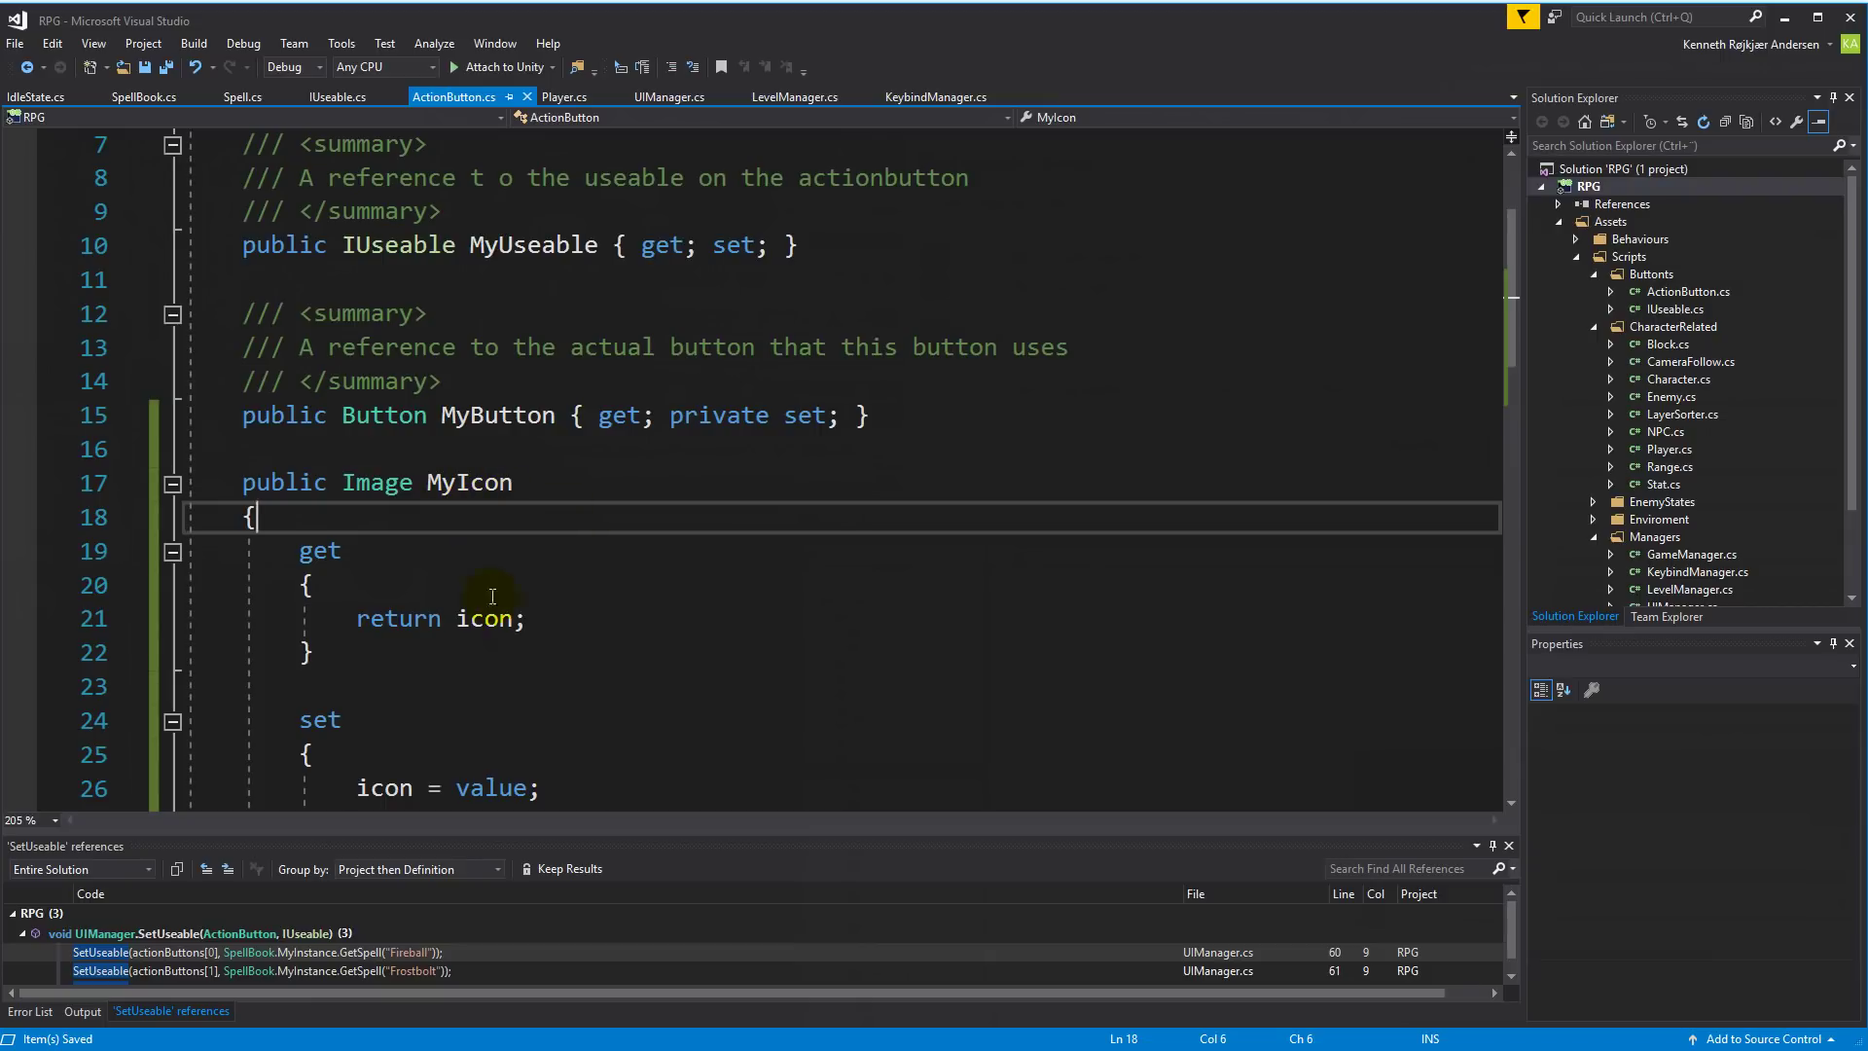
double_click(463, 484)
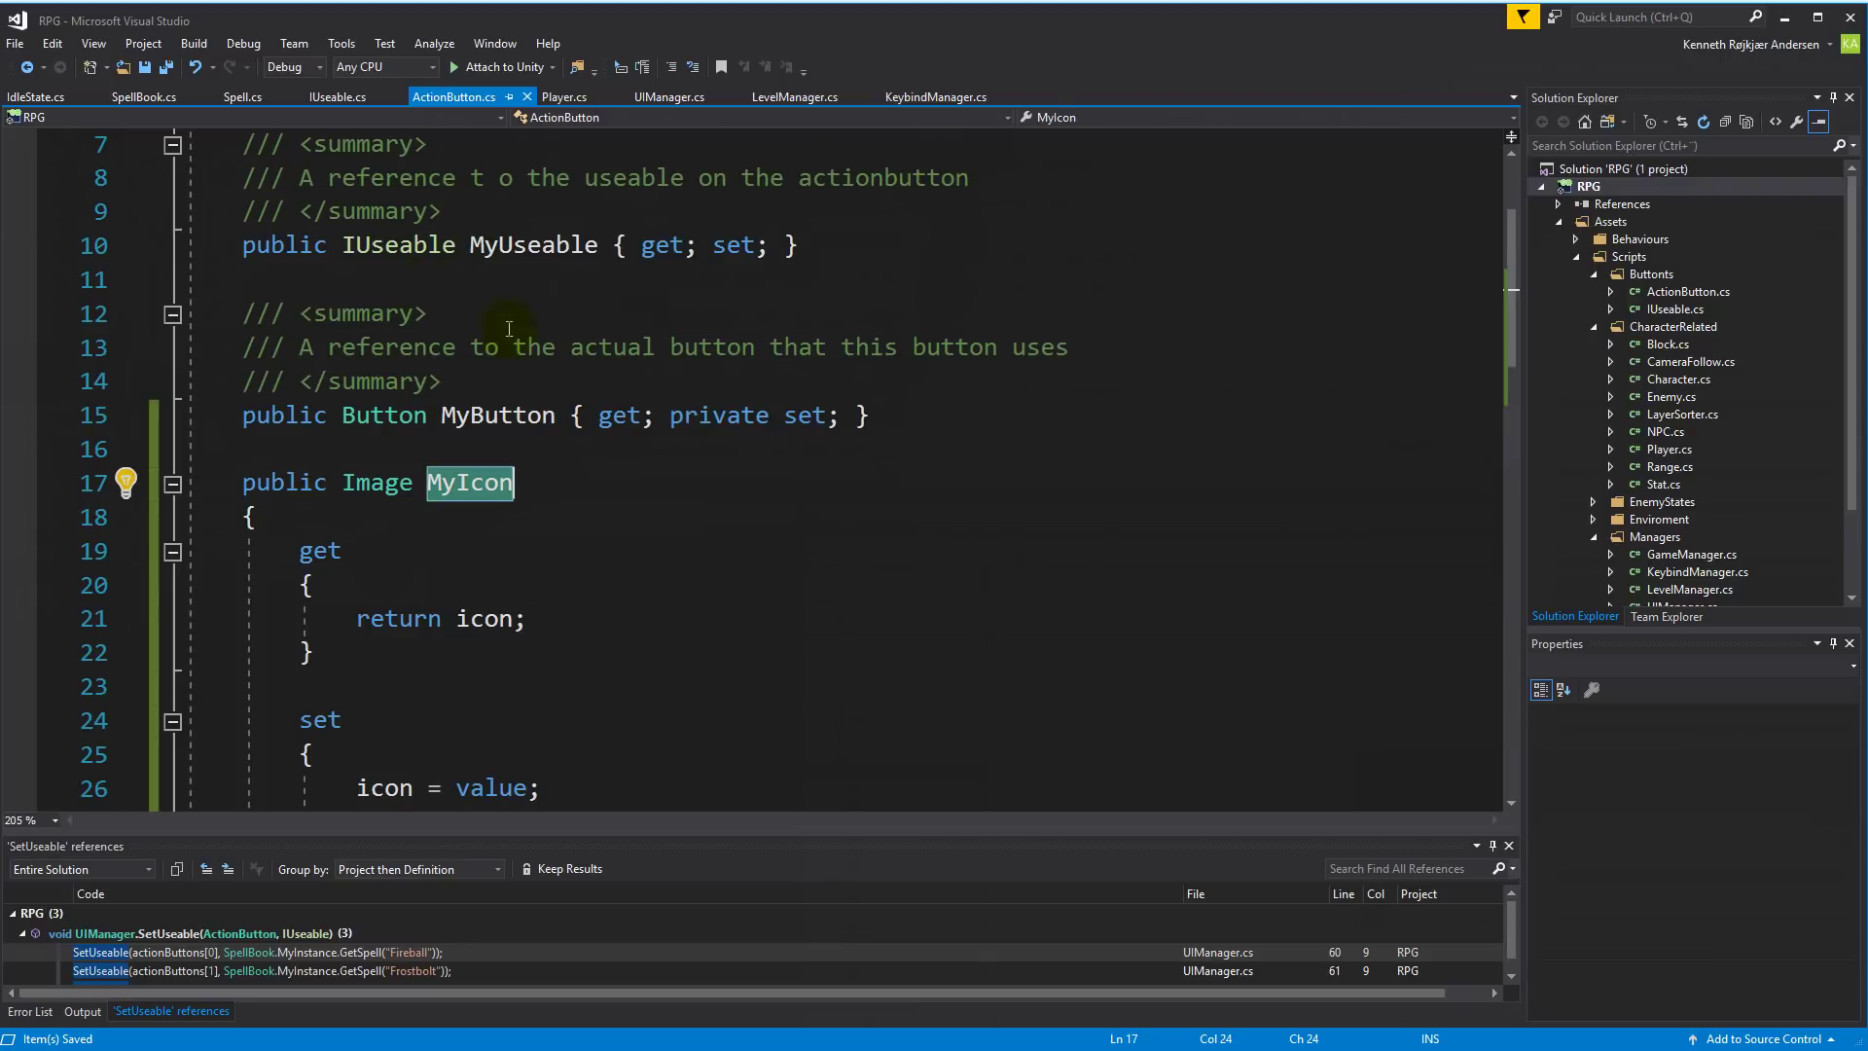
left_click(166, 66)
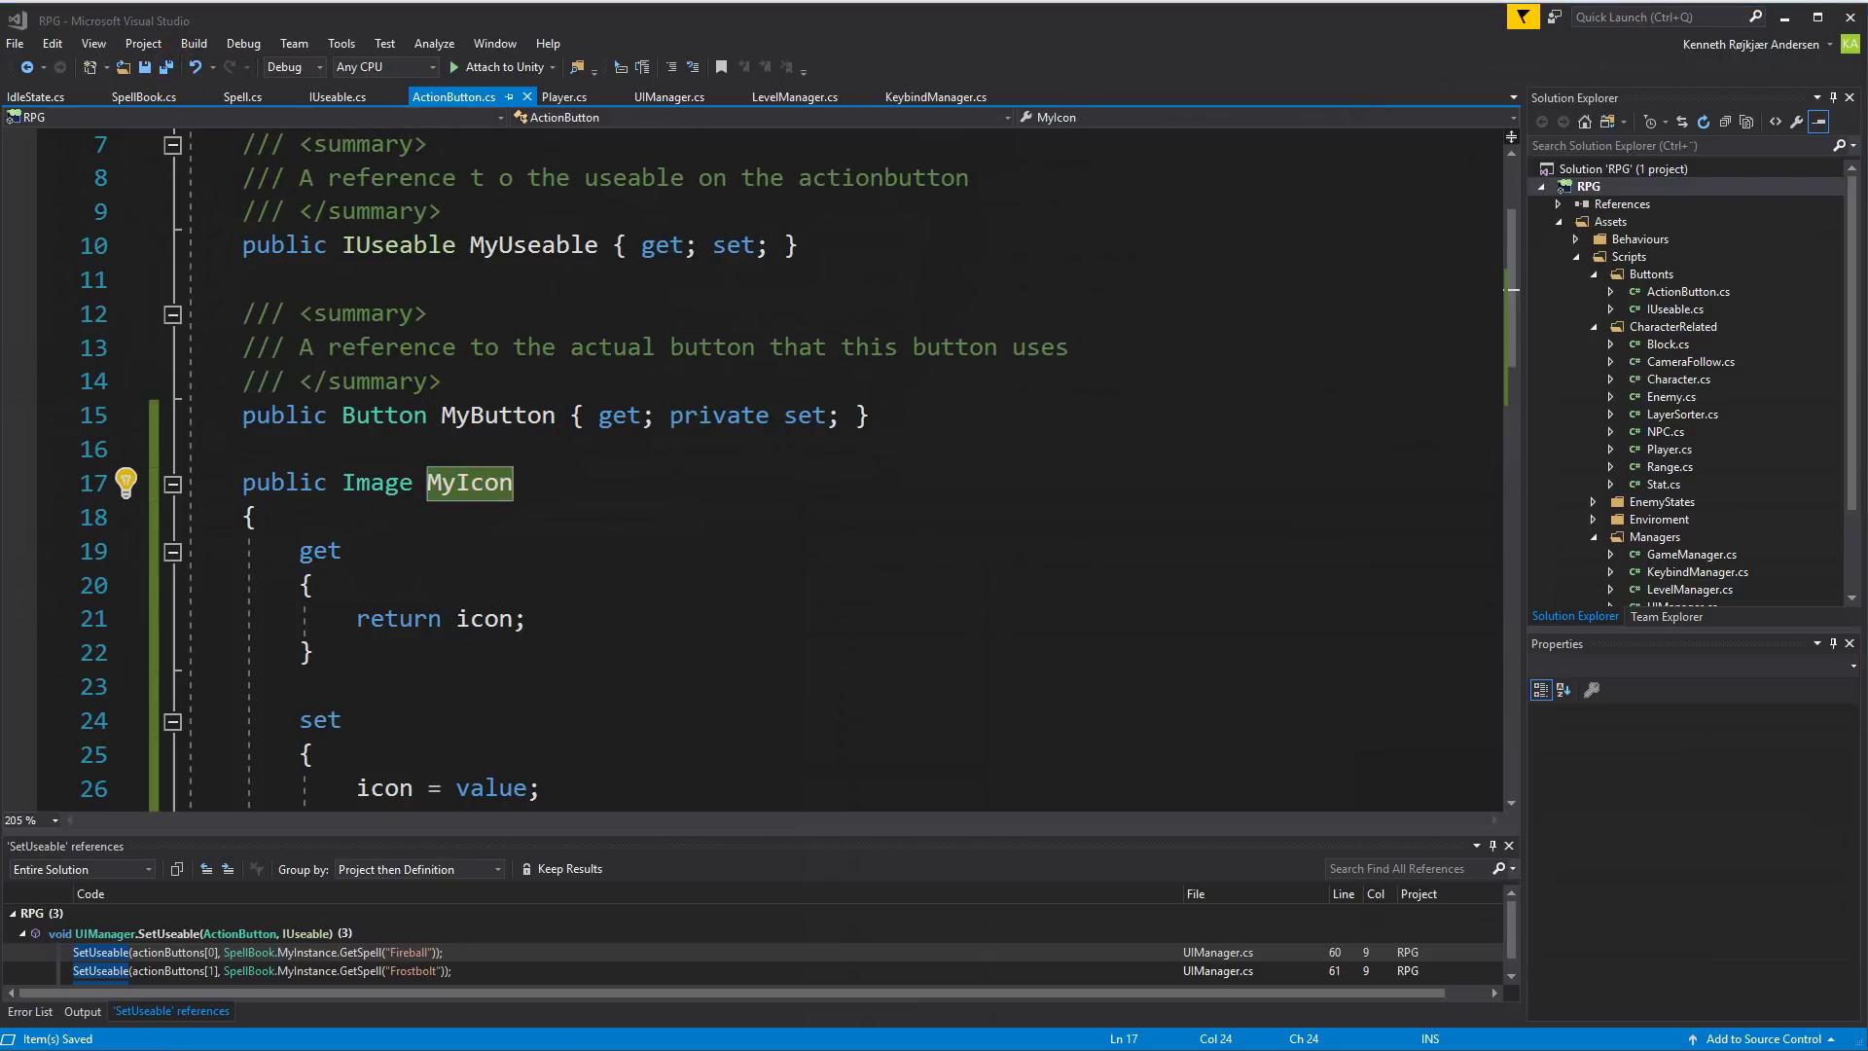
Step: Switch to Unity and make the Icon images of ACT1, ACT2 and ACT3 fully transparent by setting their color's alpha to 0
key("alt+Tab")
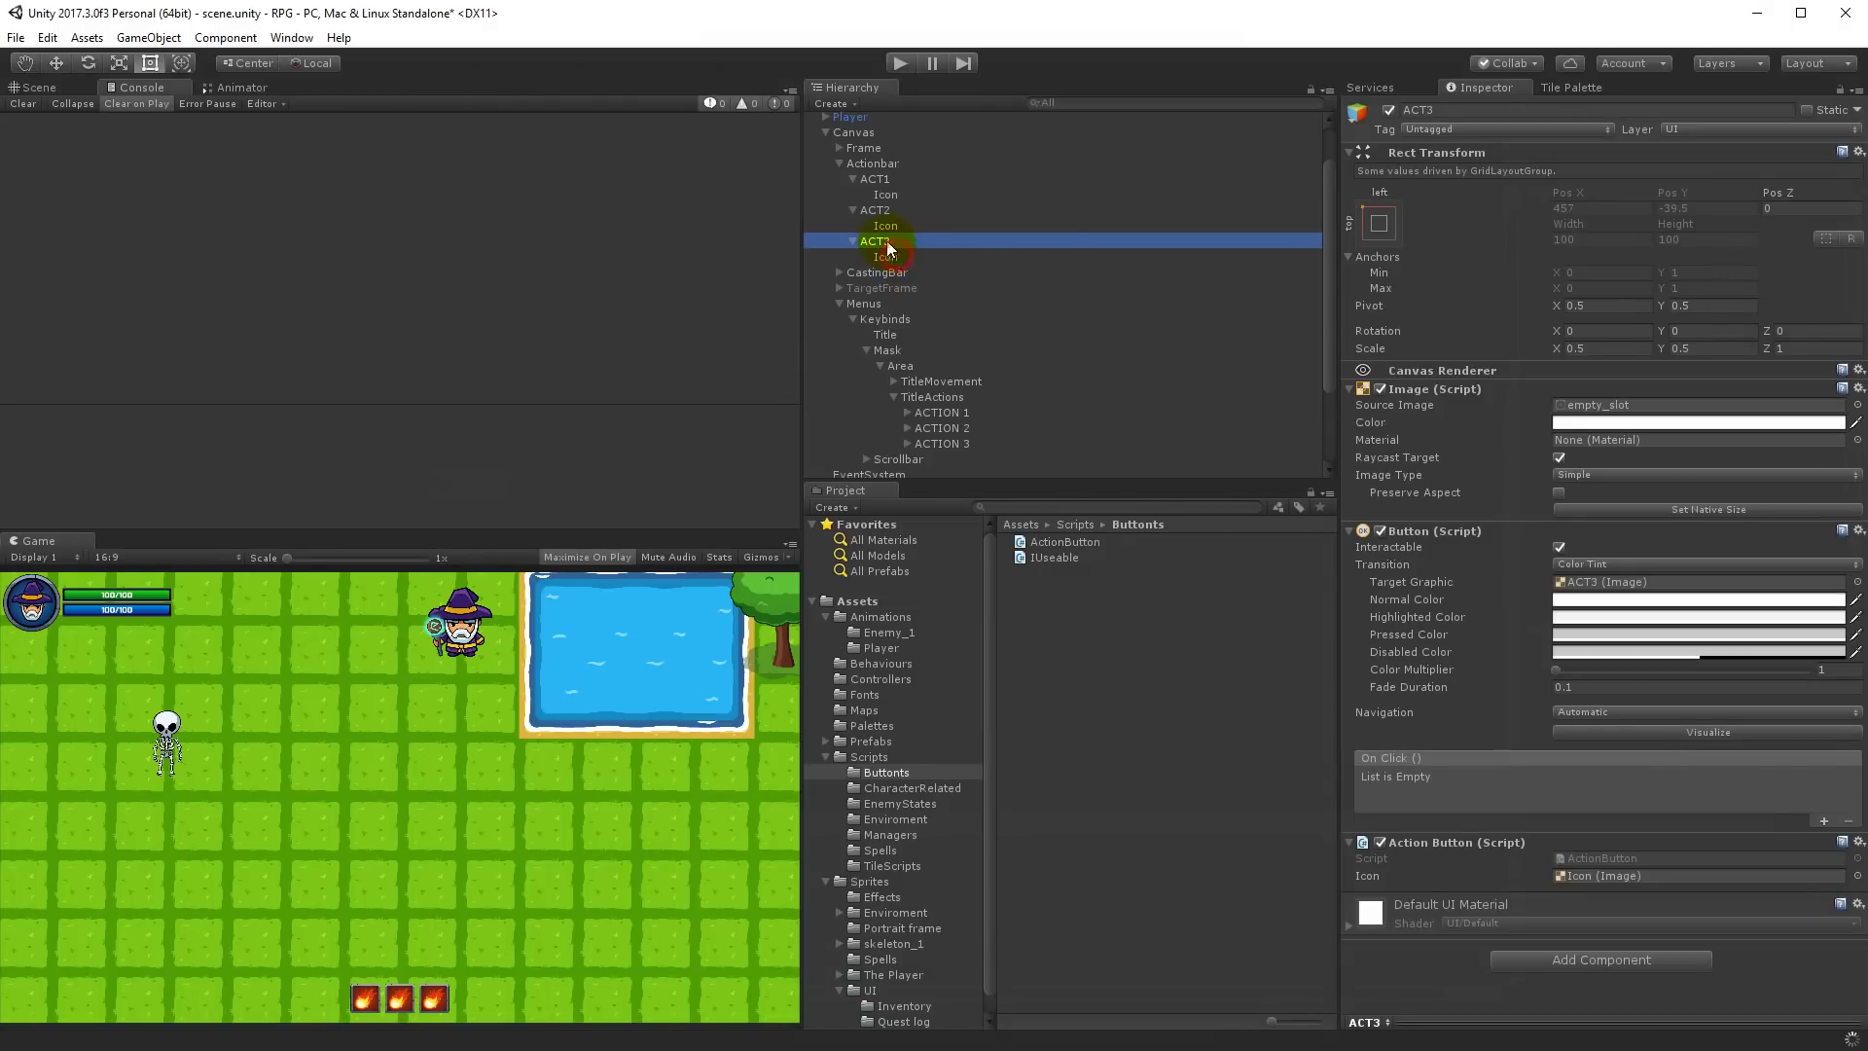
left_click(887, 257)
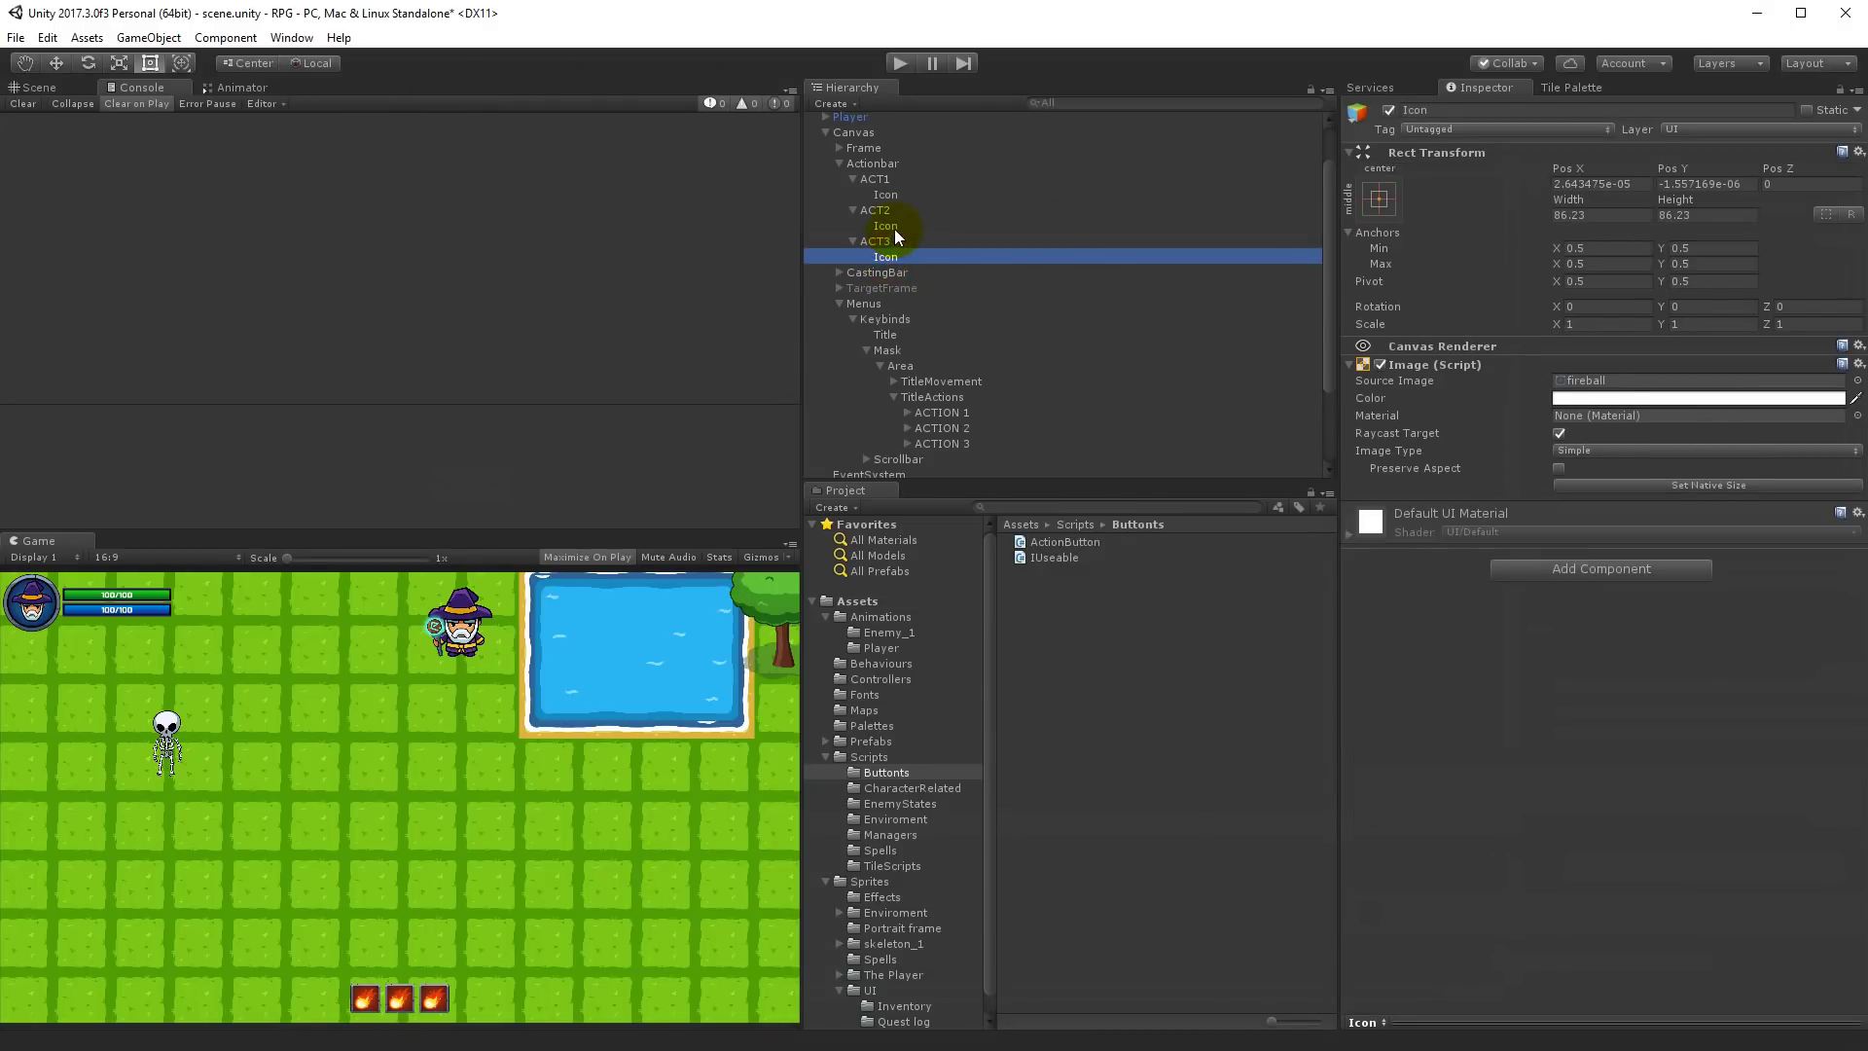
left_click(890, 226, "ctrl")
left_click(888, 195, "ctrl")
left_click(1575, 399)
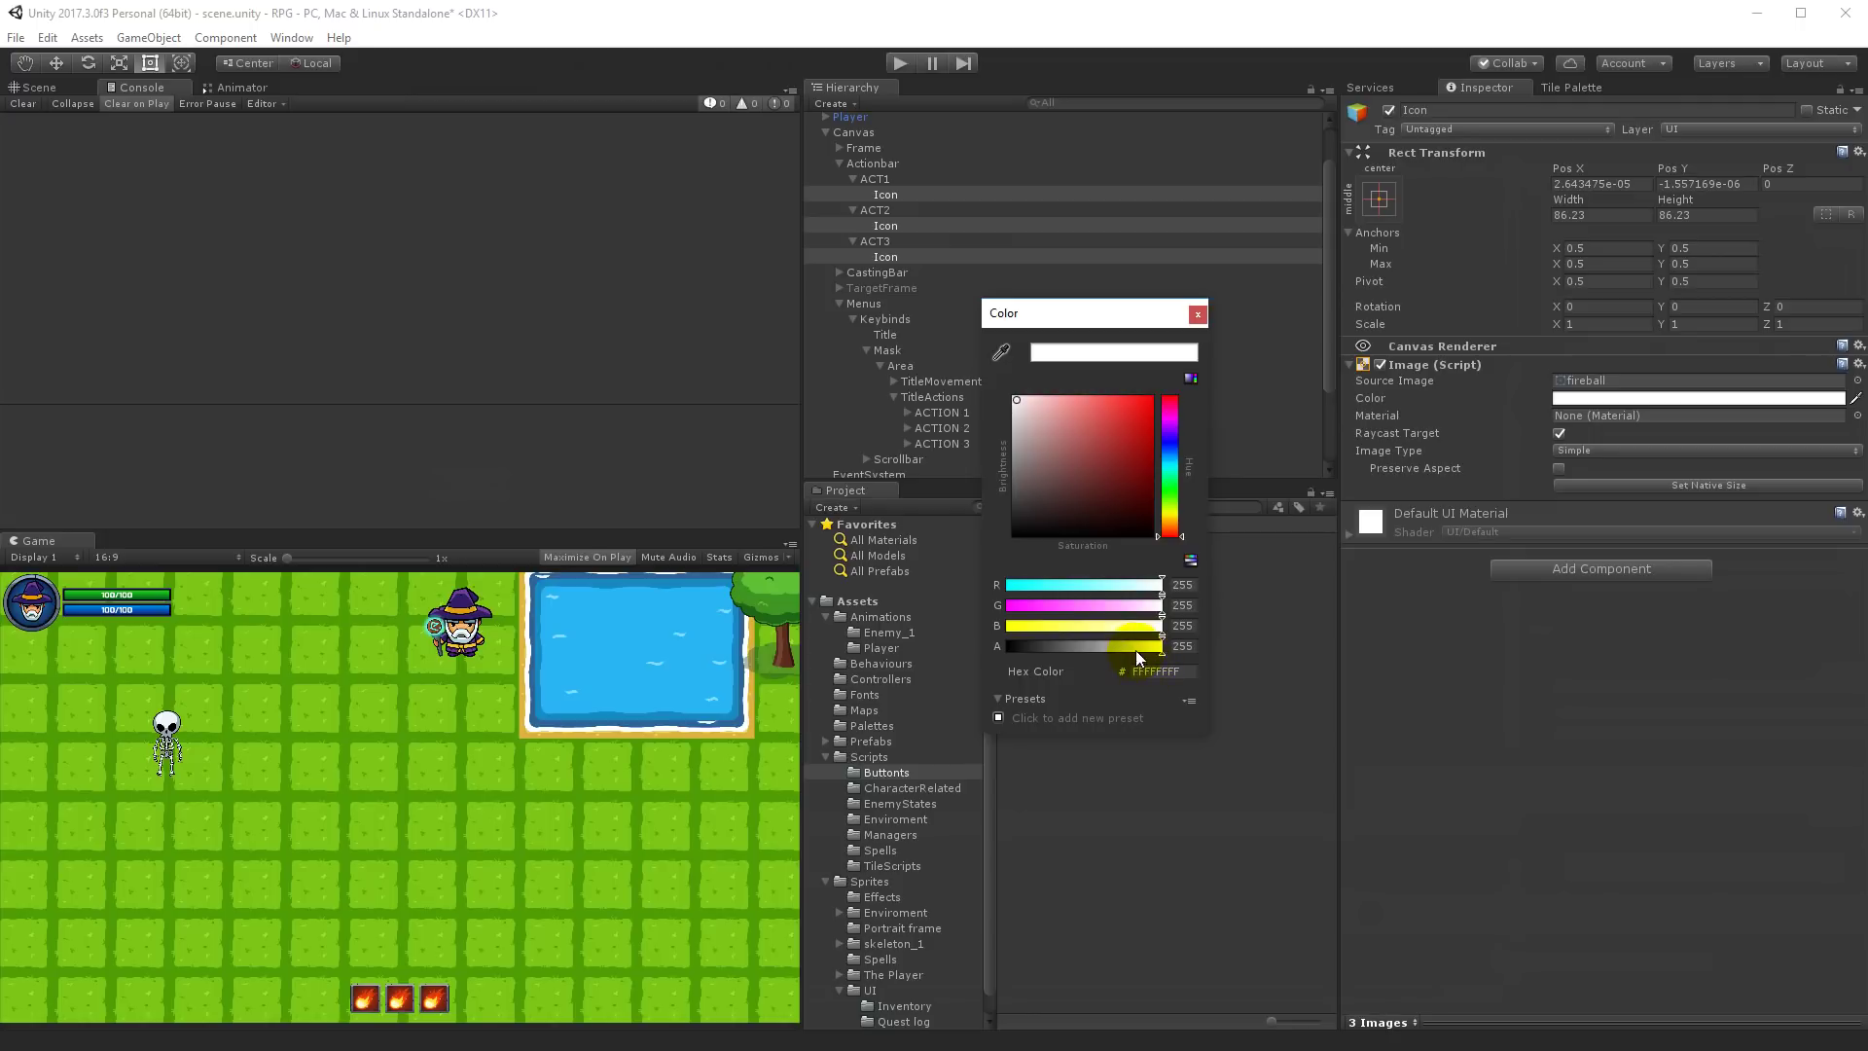
left_click_drag(1135, 650, 982, 650)
left_click(1198, 313)
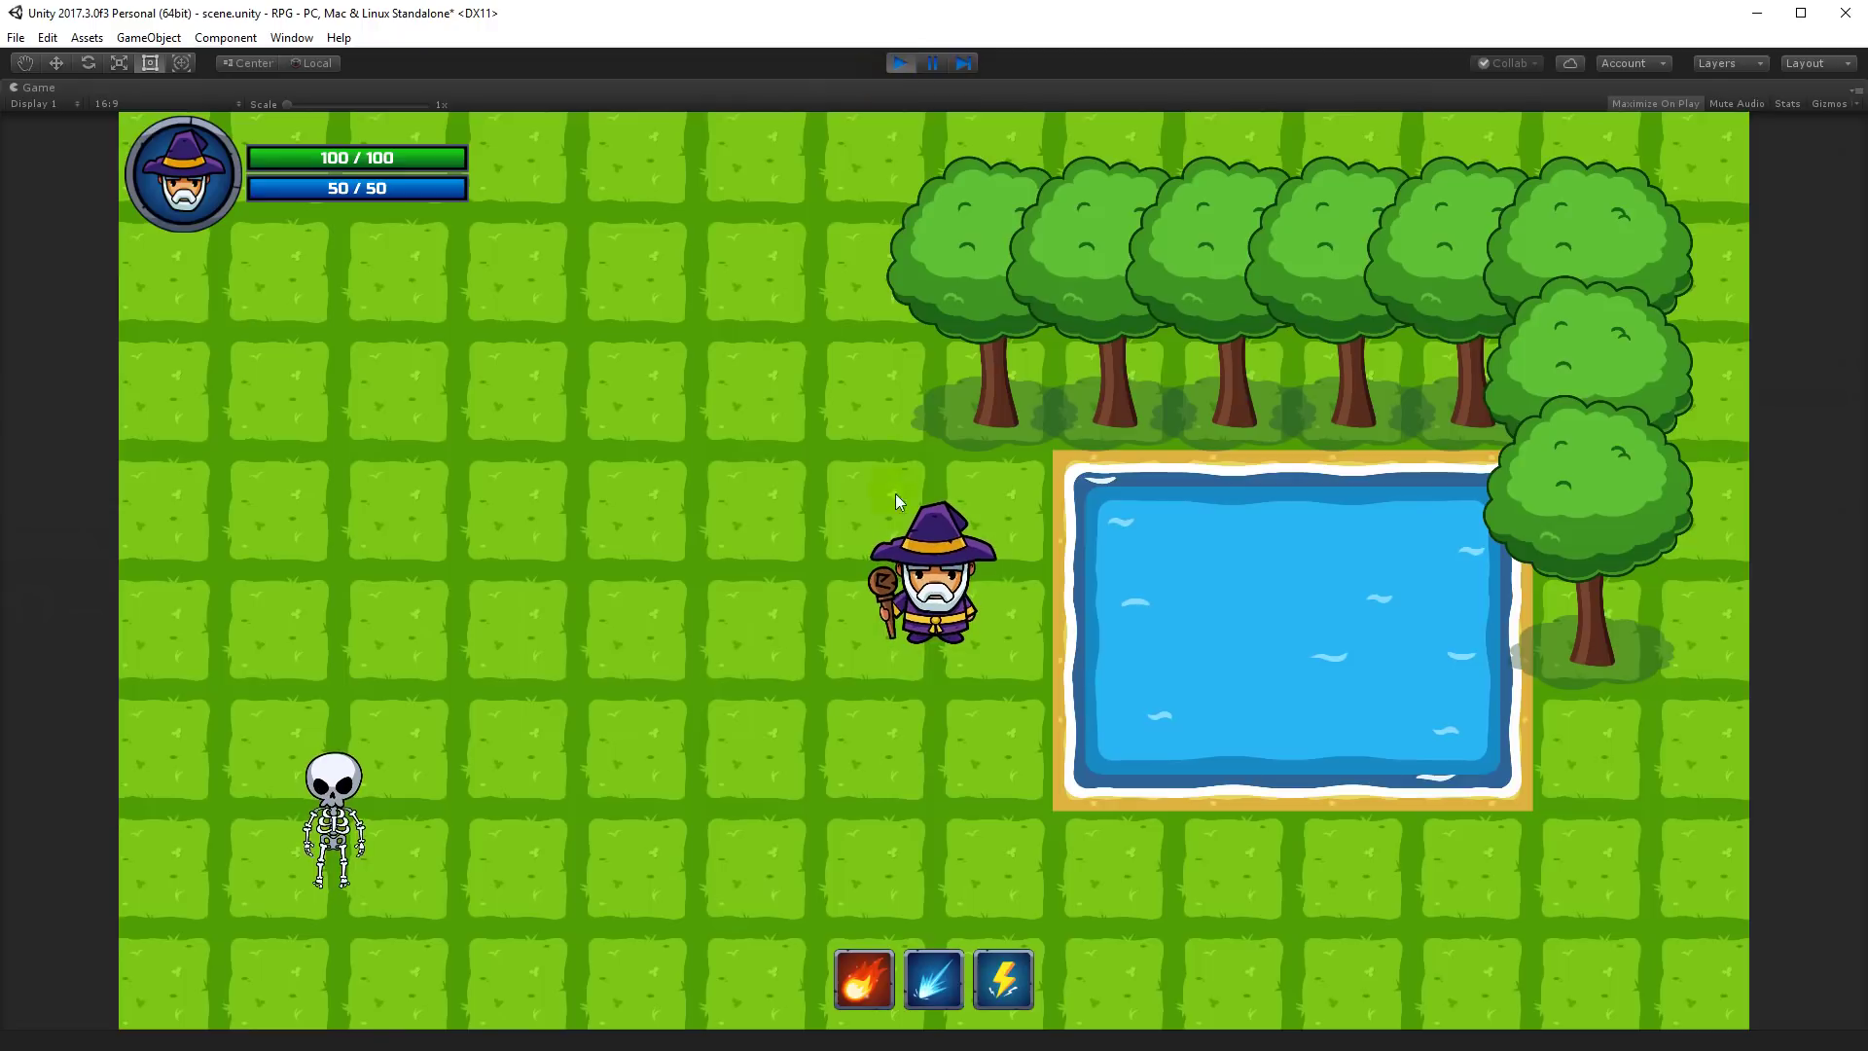
Step: Test the three action bar spells against the skeleton in the running game, and stop Play mode
key("s")
key("Tab")
key("1")
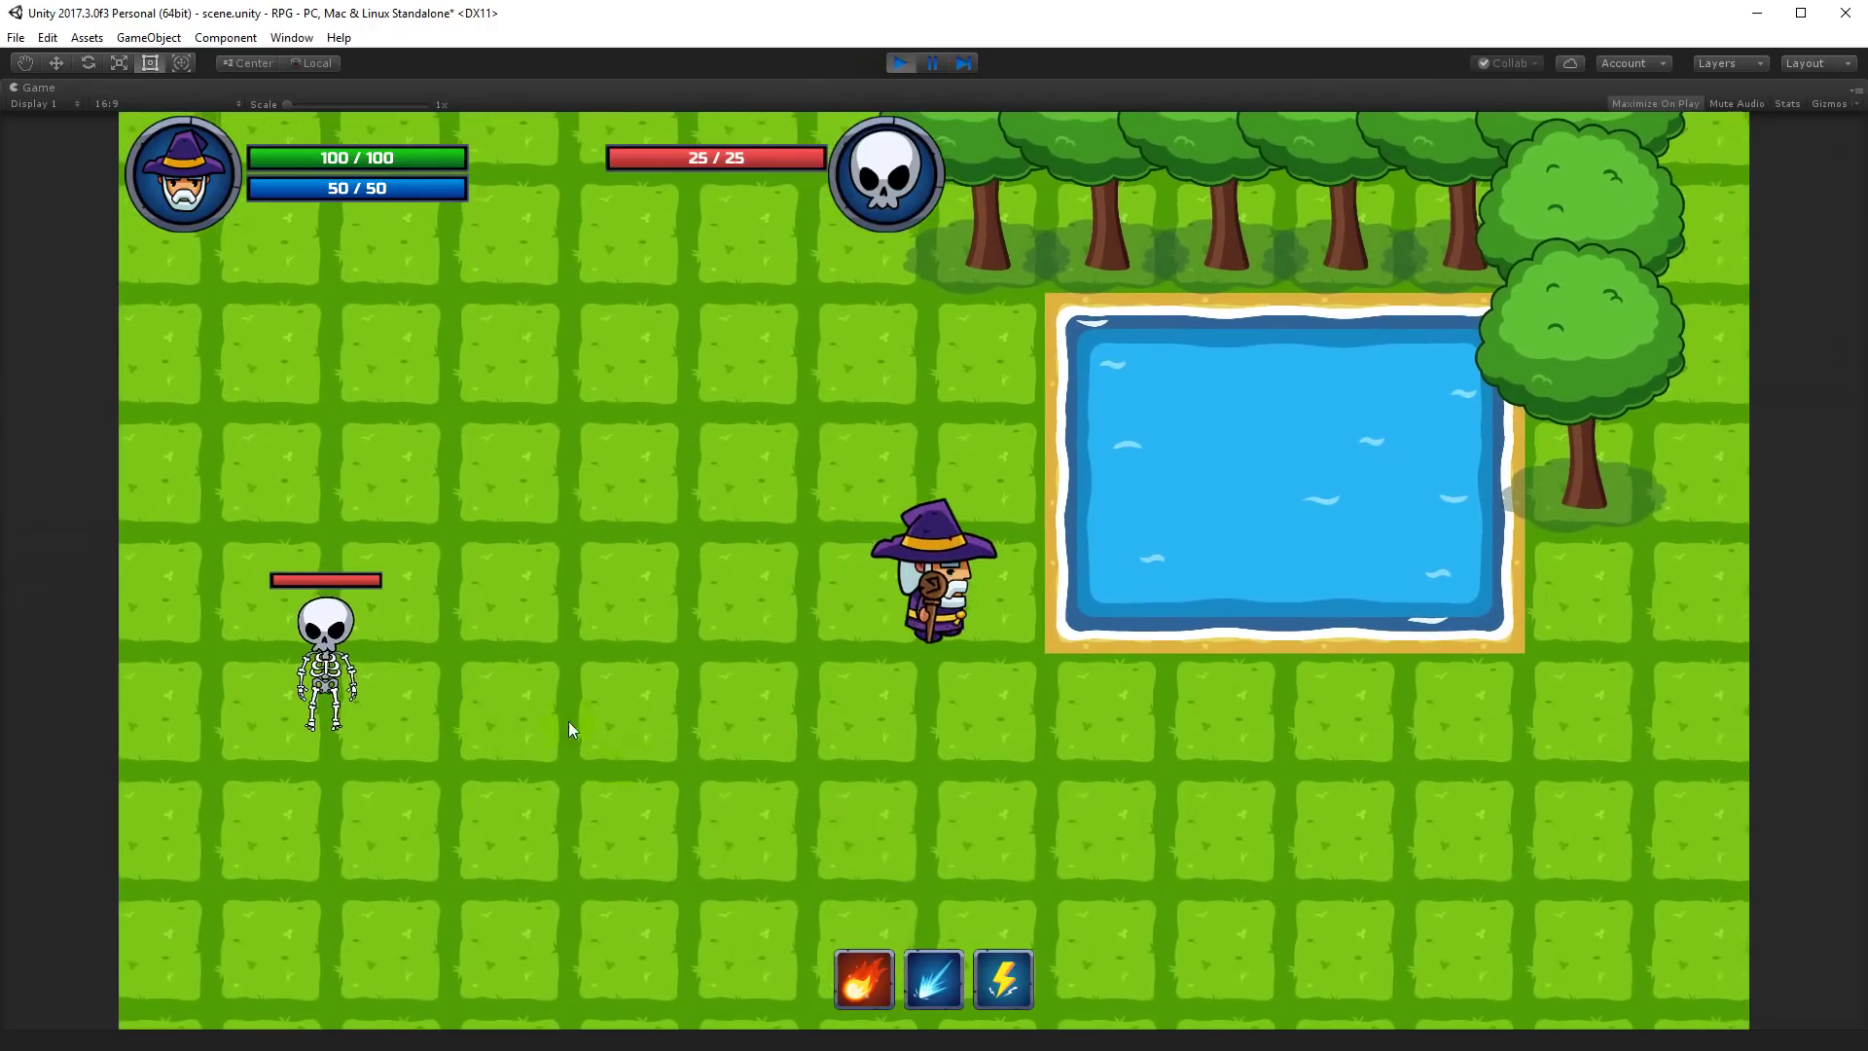
key("2")
key("d")
key("3")
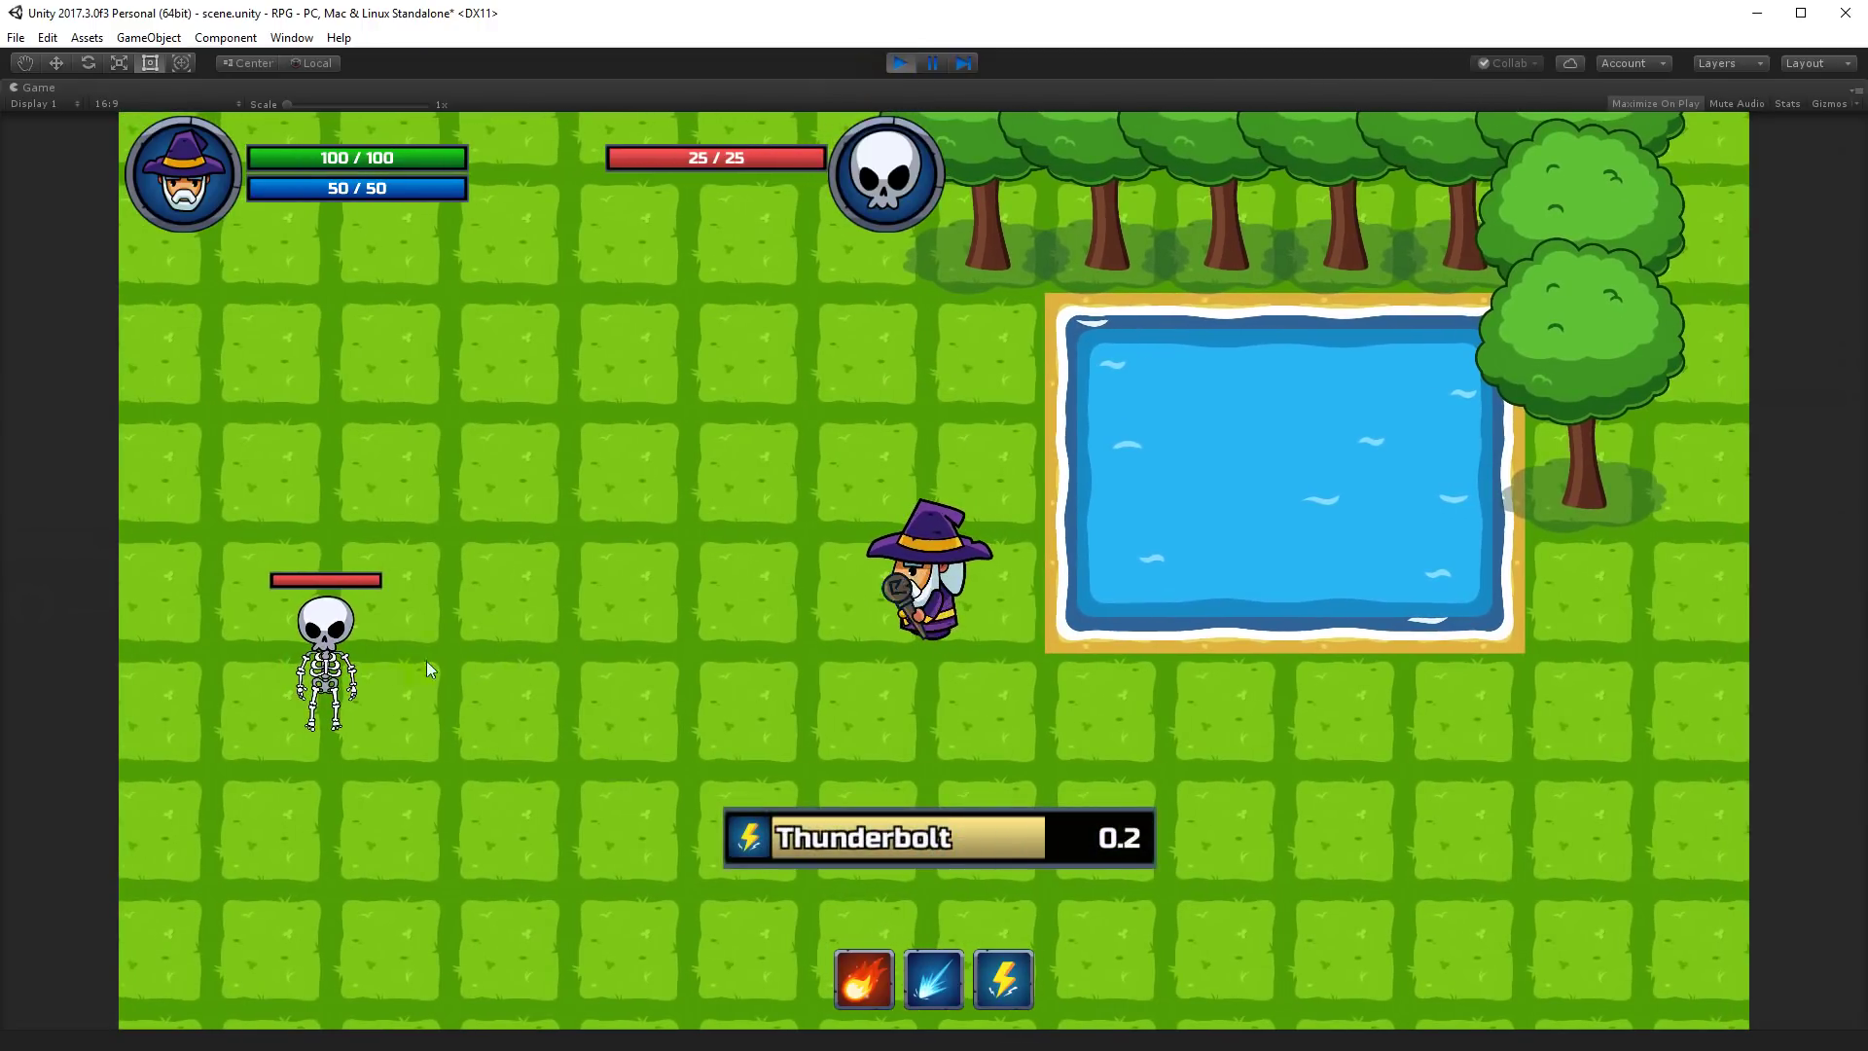
key("w")
left_click(904, 63)
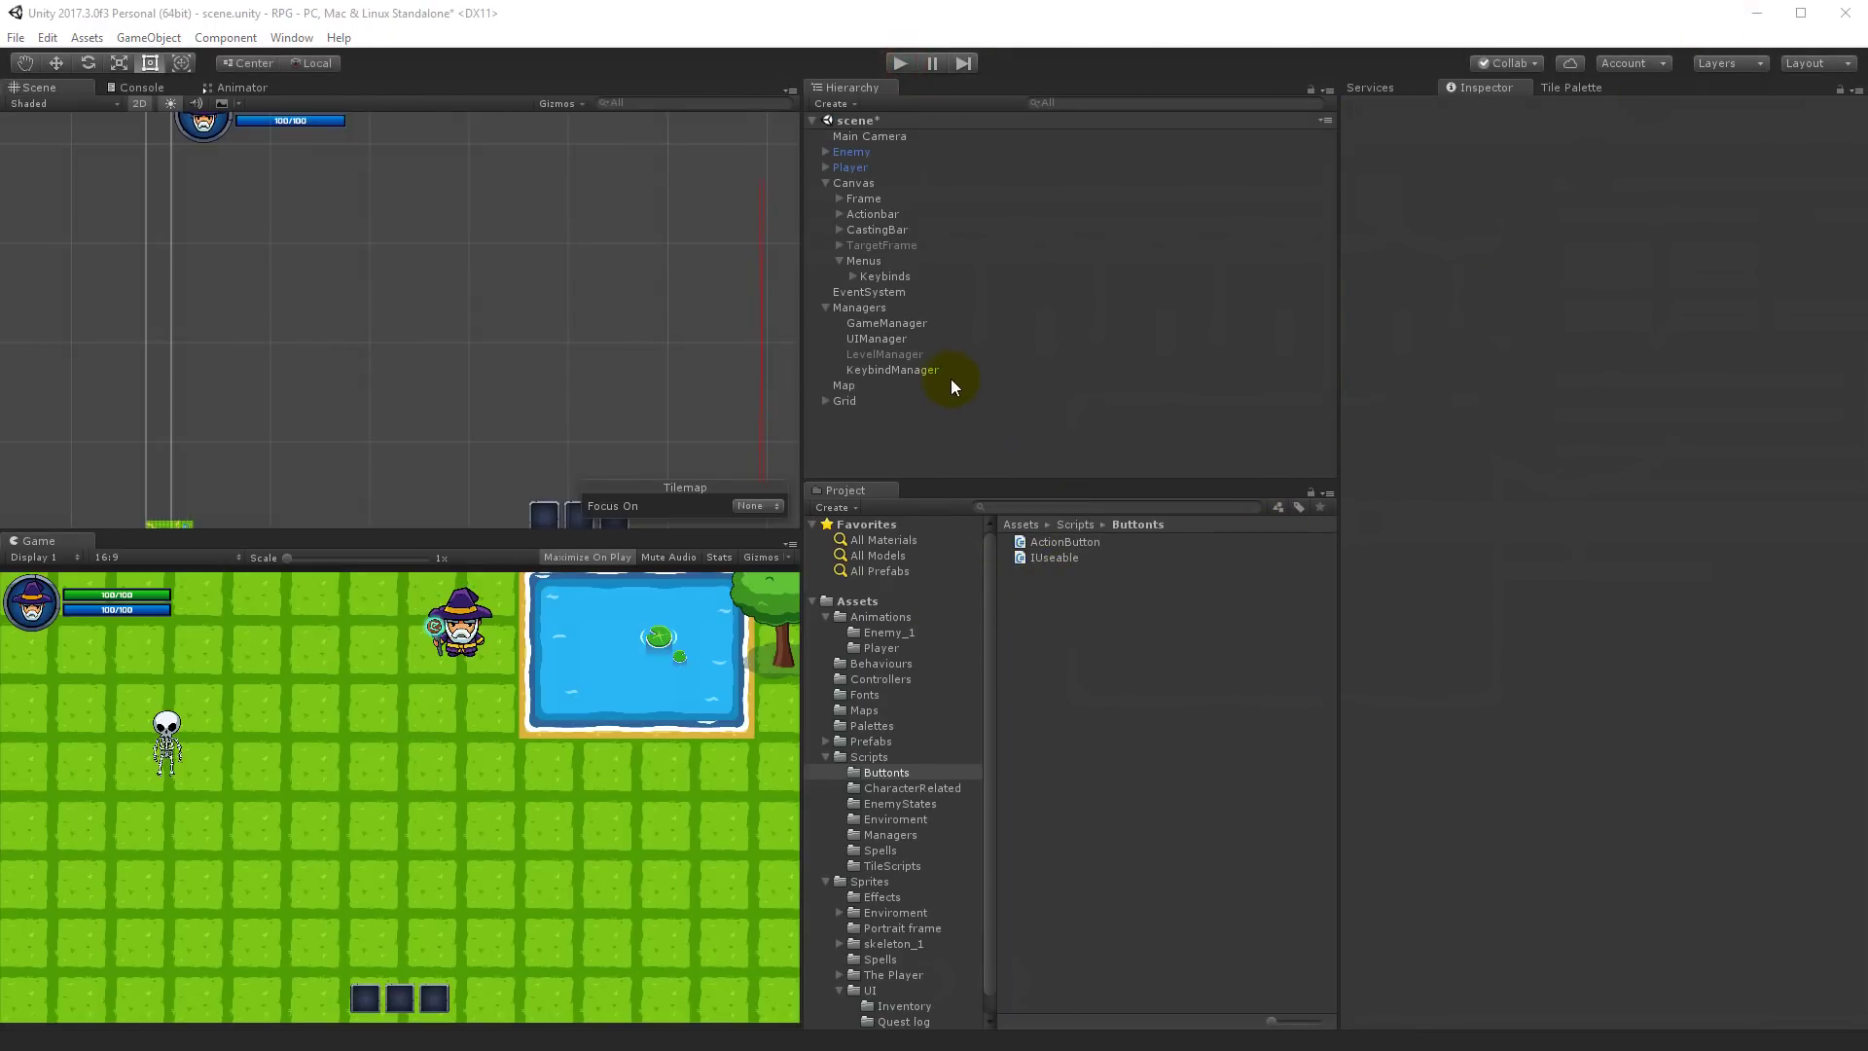
Step: Add a UI Image under Menus in the Canvas and name it SpellBook
right_click(866, 260)
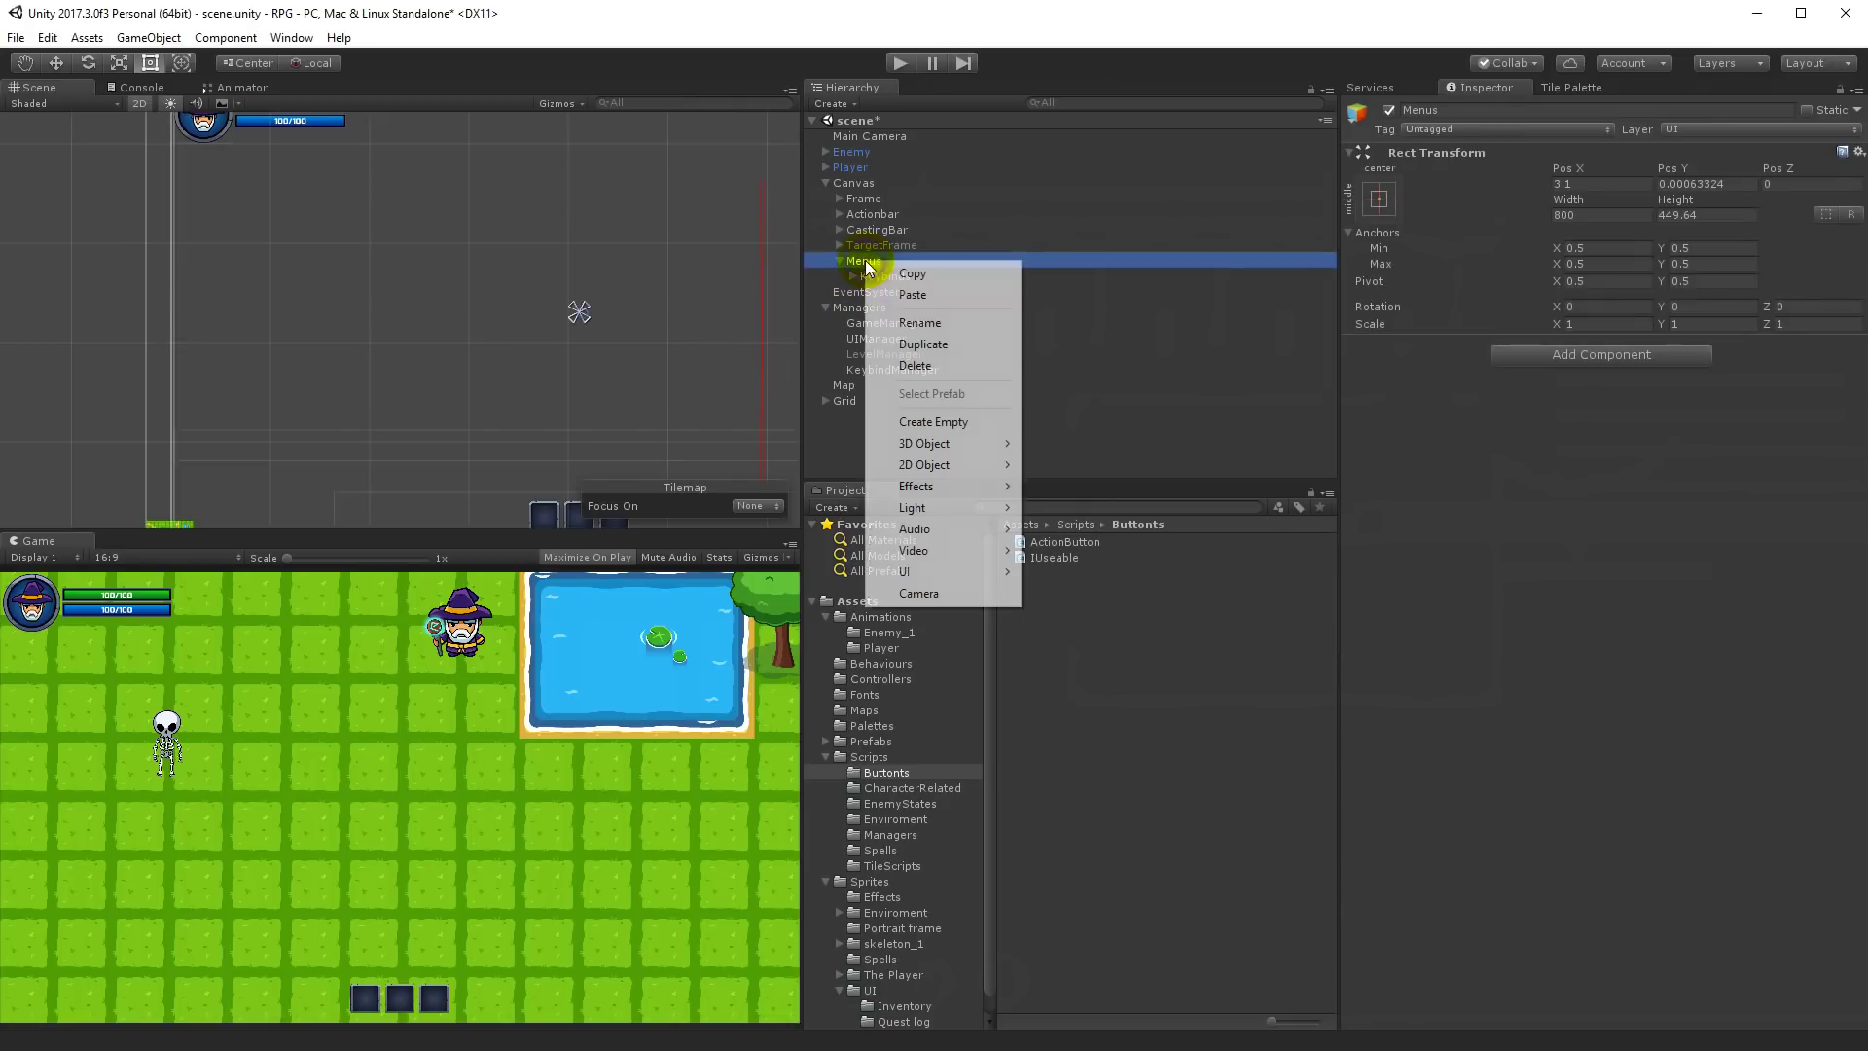
mouse_move(955, 570)
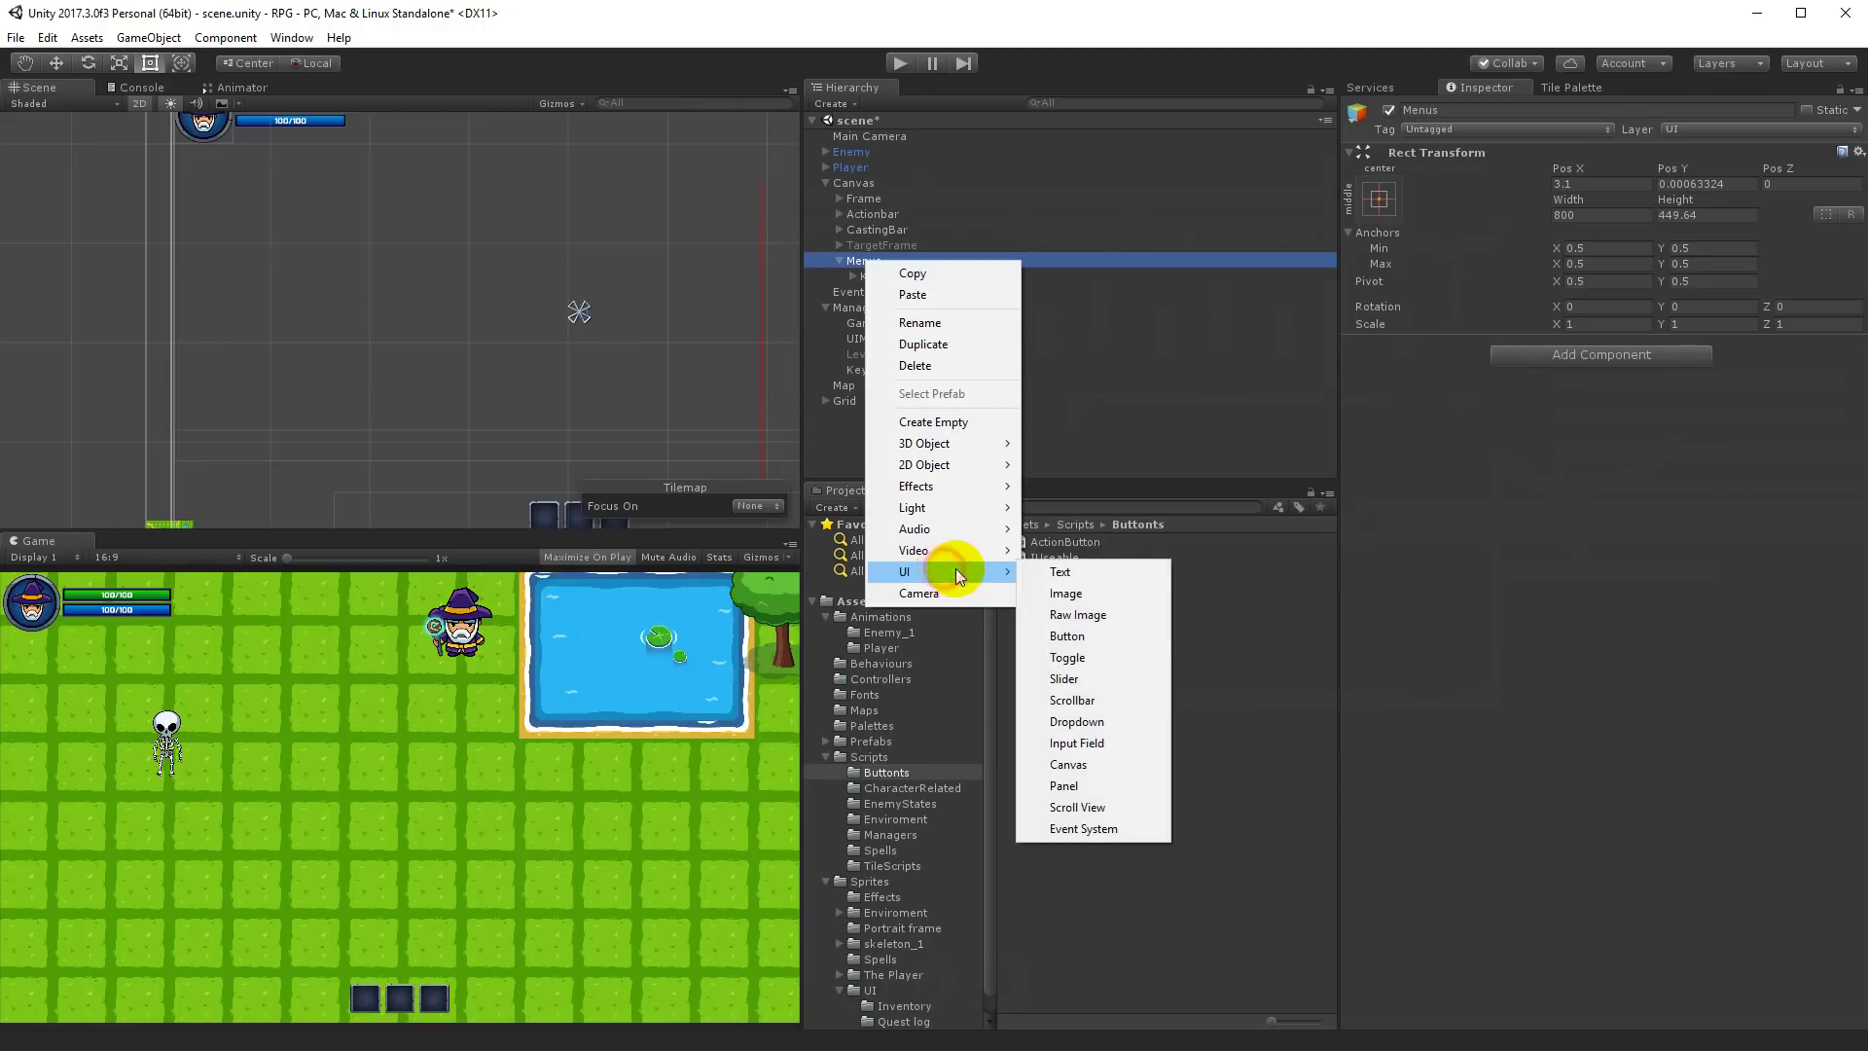
left_click(1117, 593)
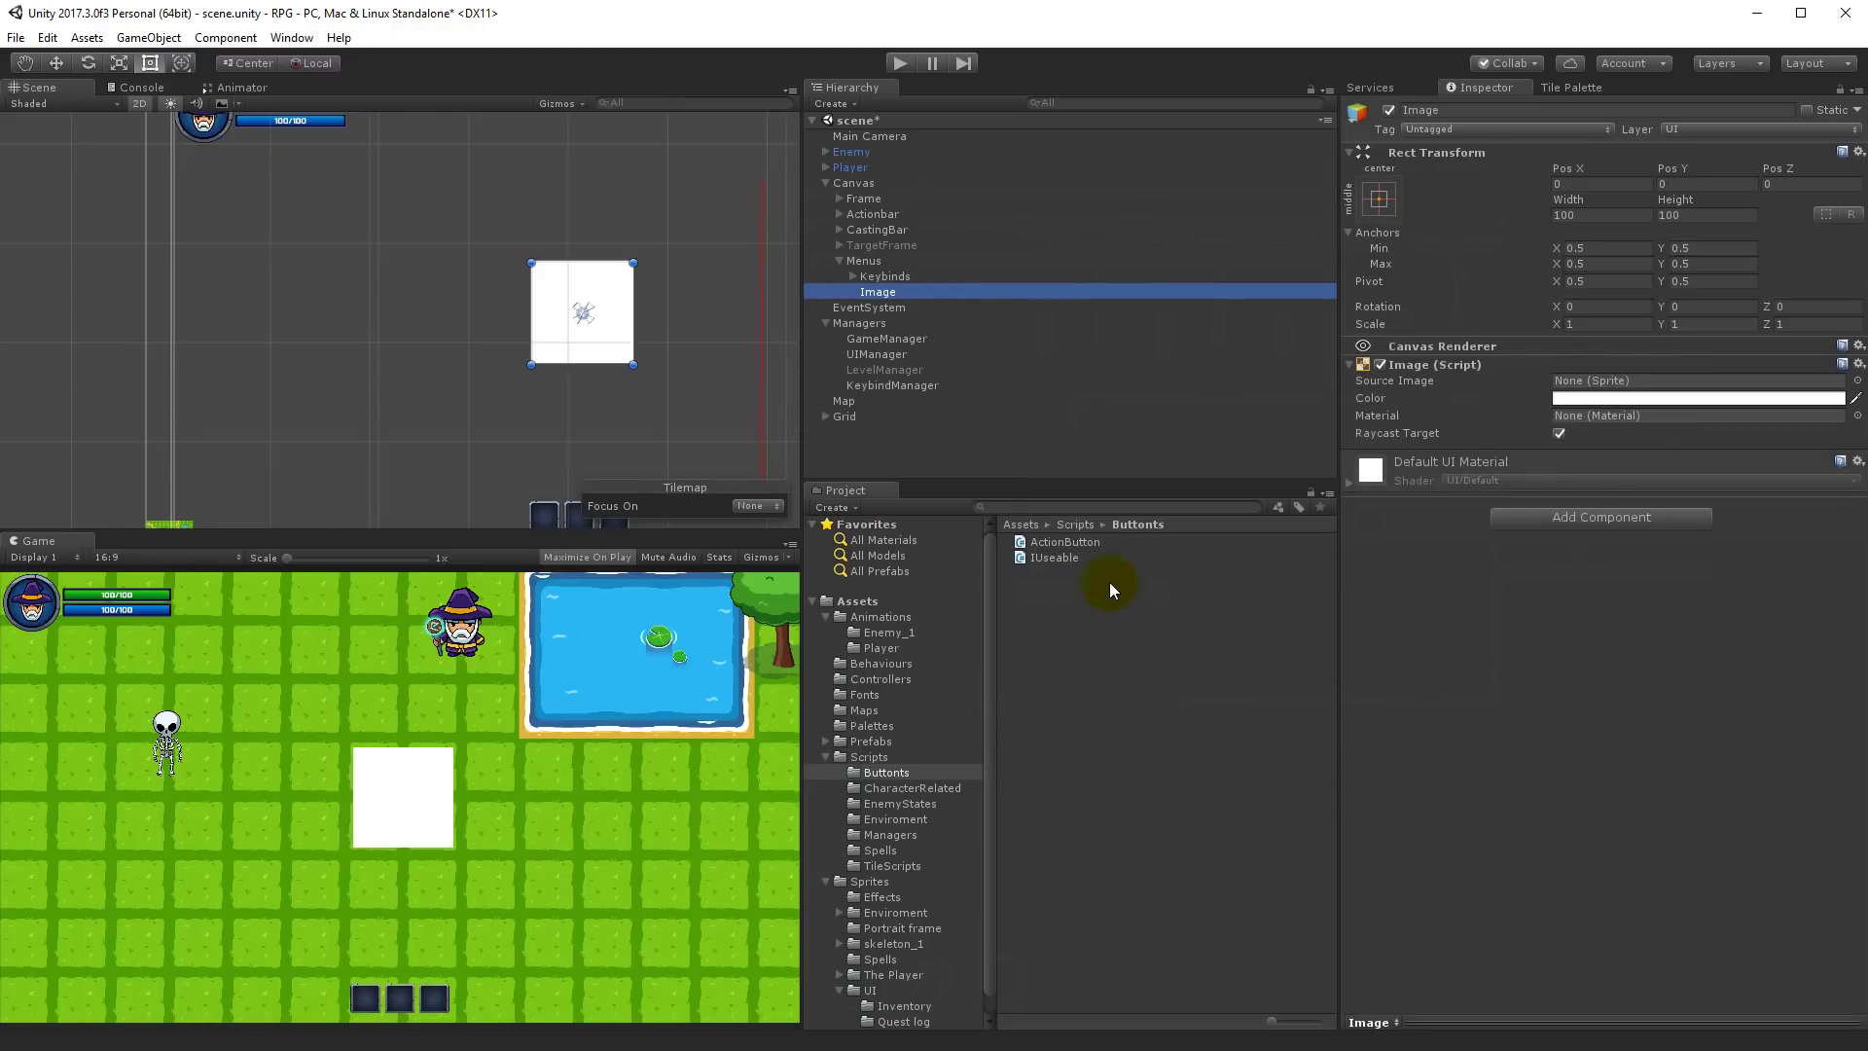
left_click(917, 291)
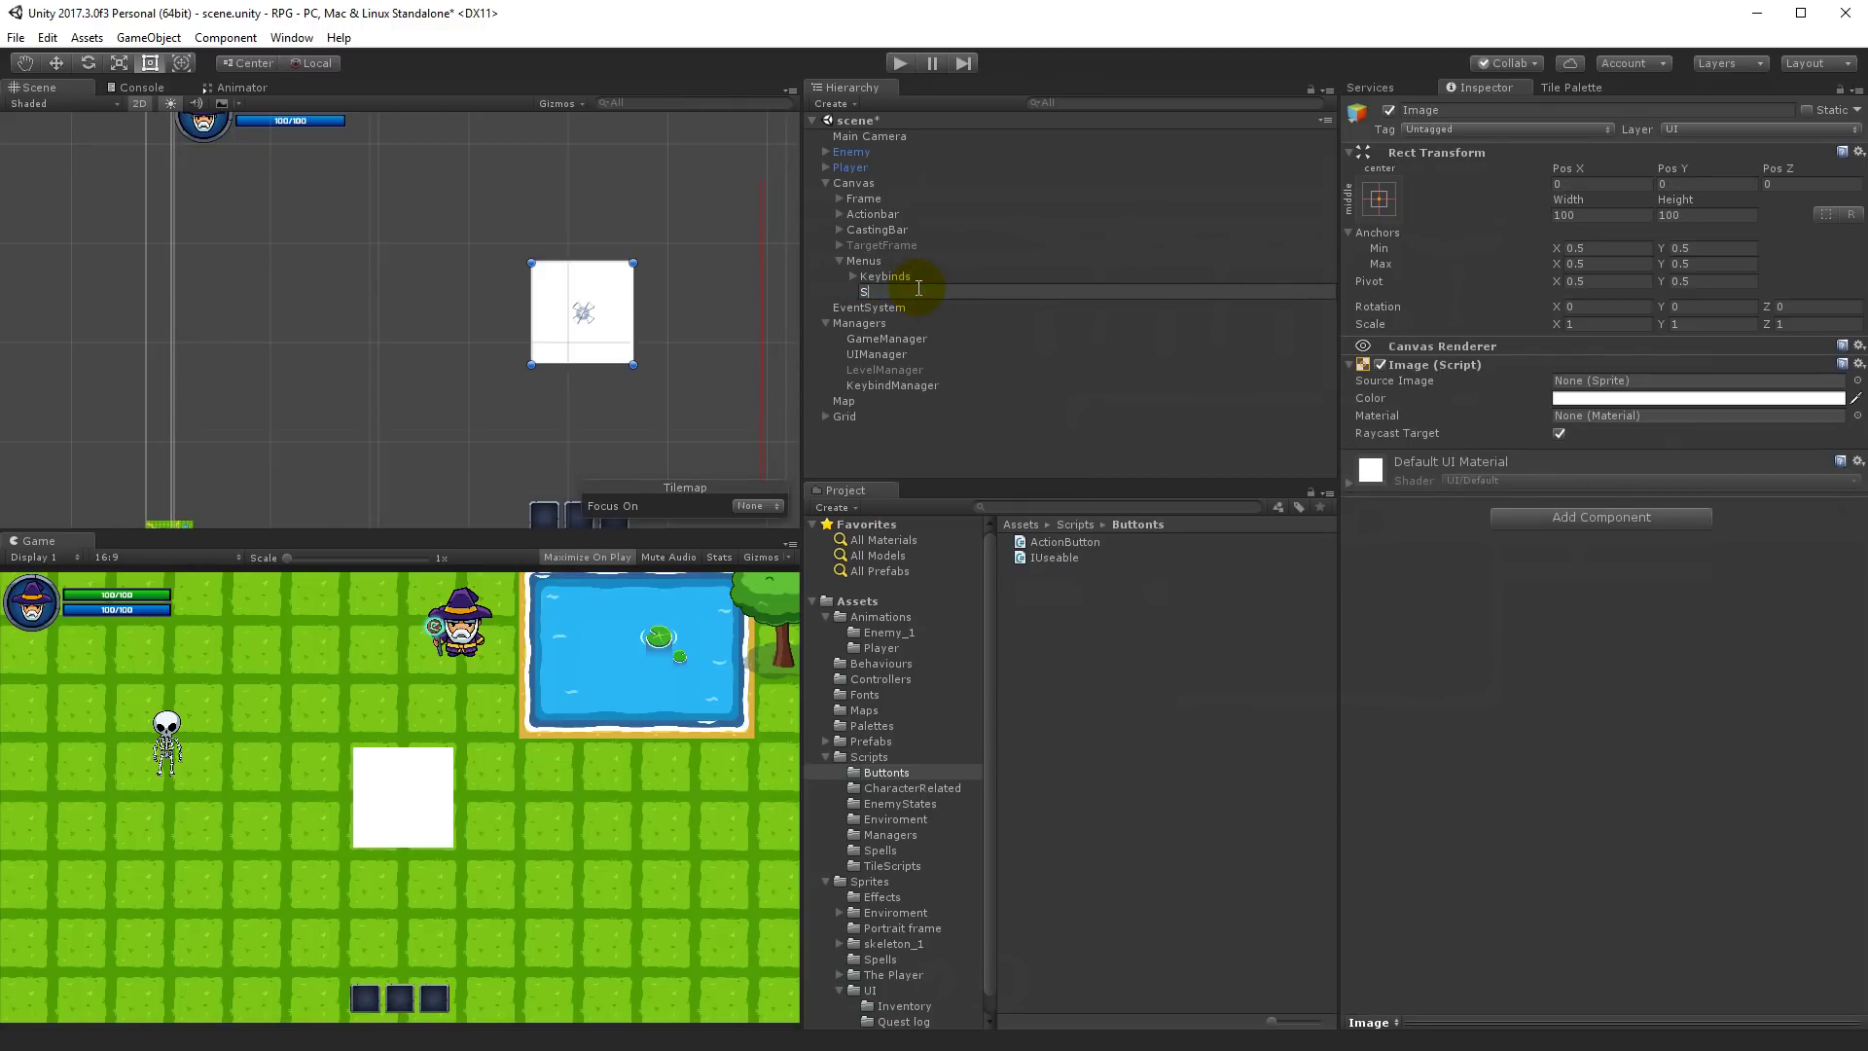
type("SpellBook")
key("Return")
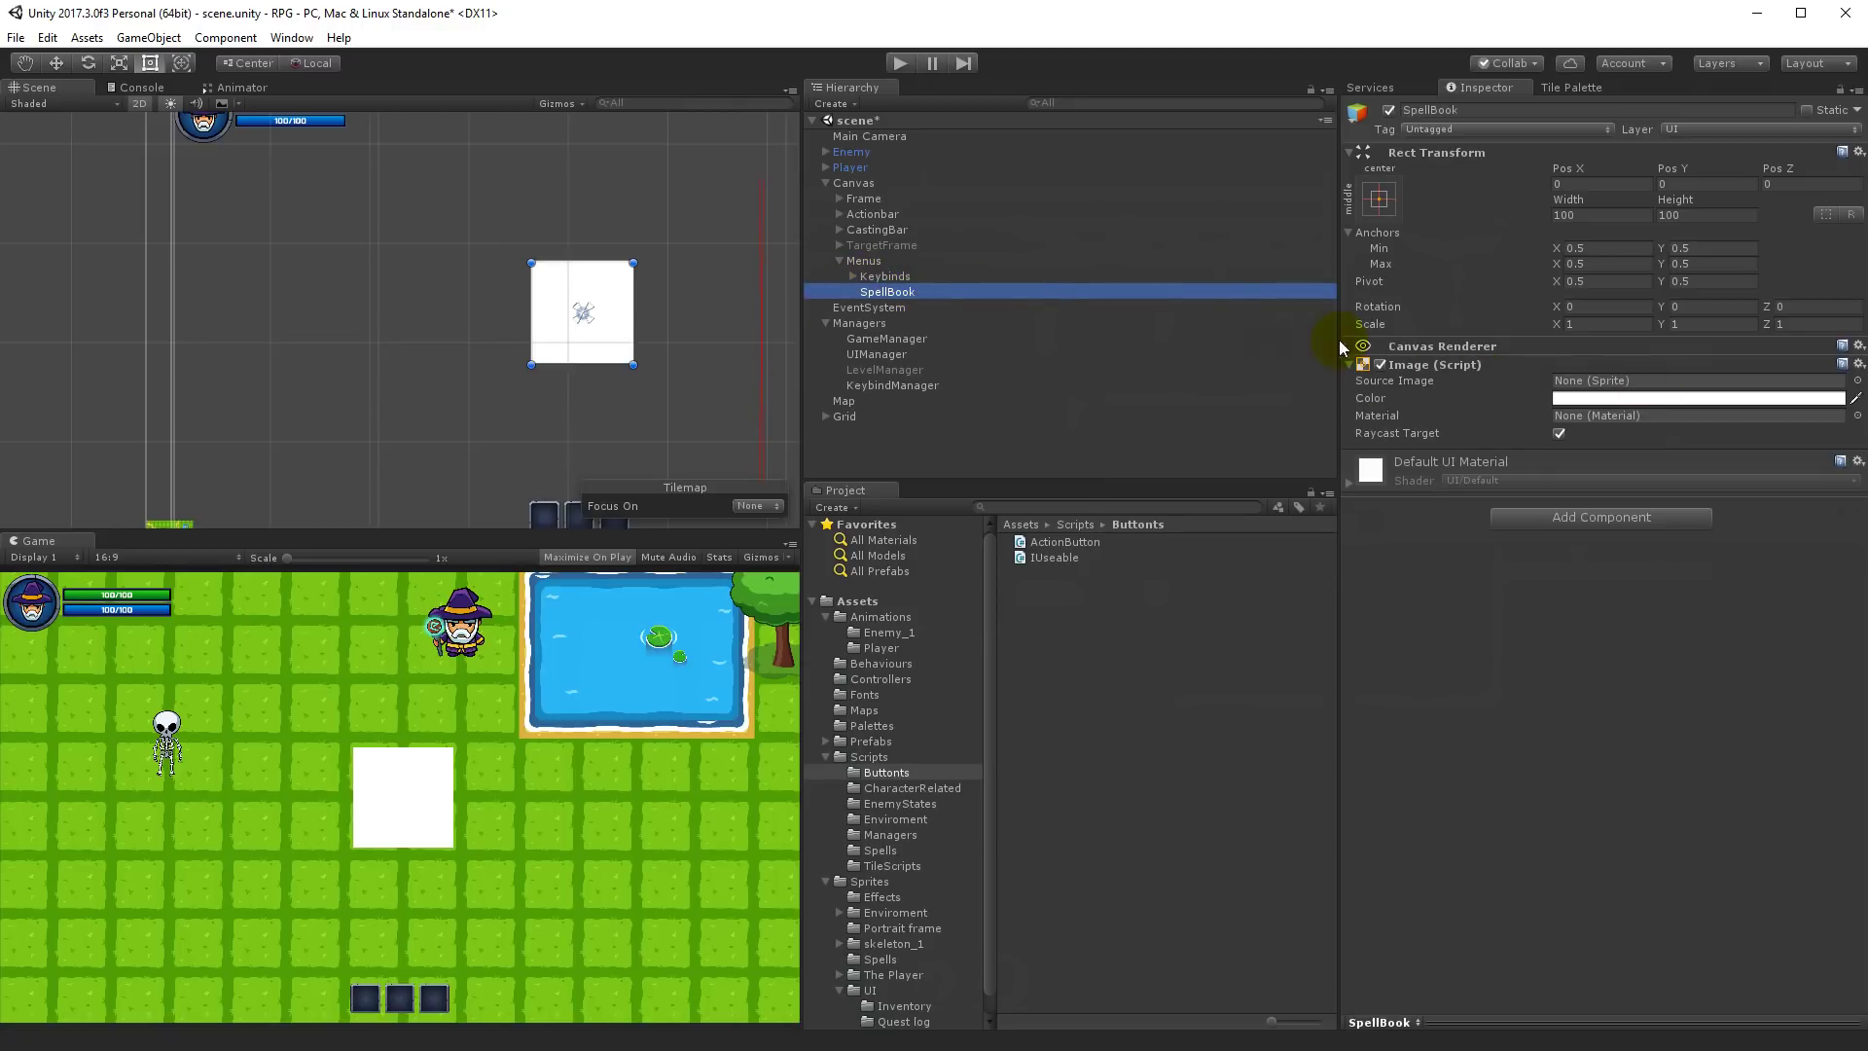
Step: Give SpellBook the quest_log source image and move it to about X -317, Y -7.7
left_click(1833, 398)
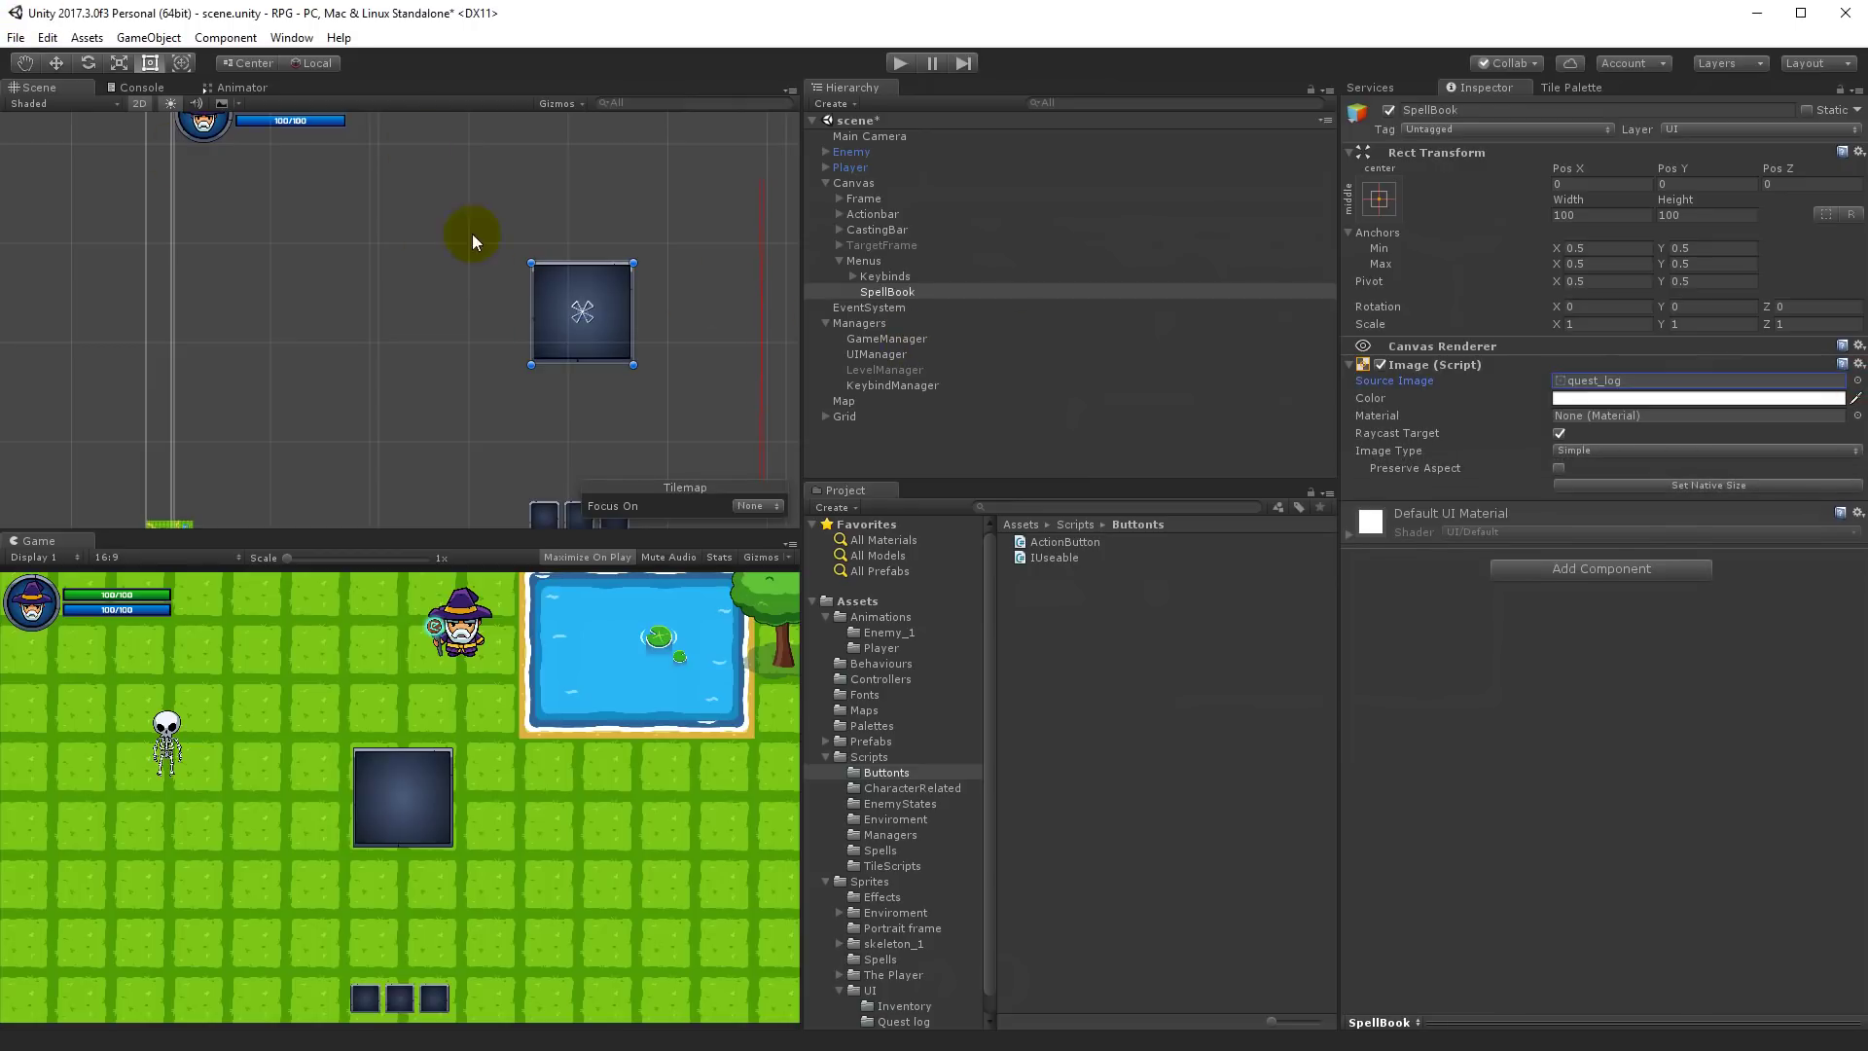
left_click_drag(622, 308, 197, 230)
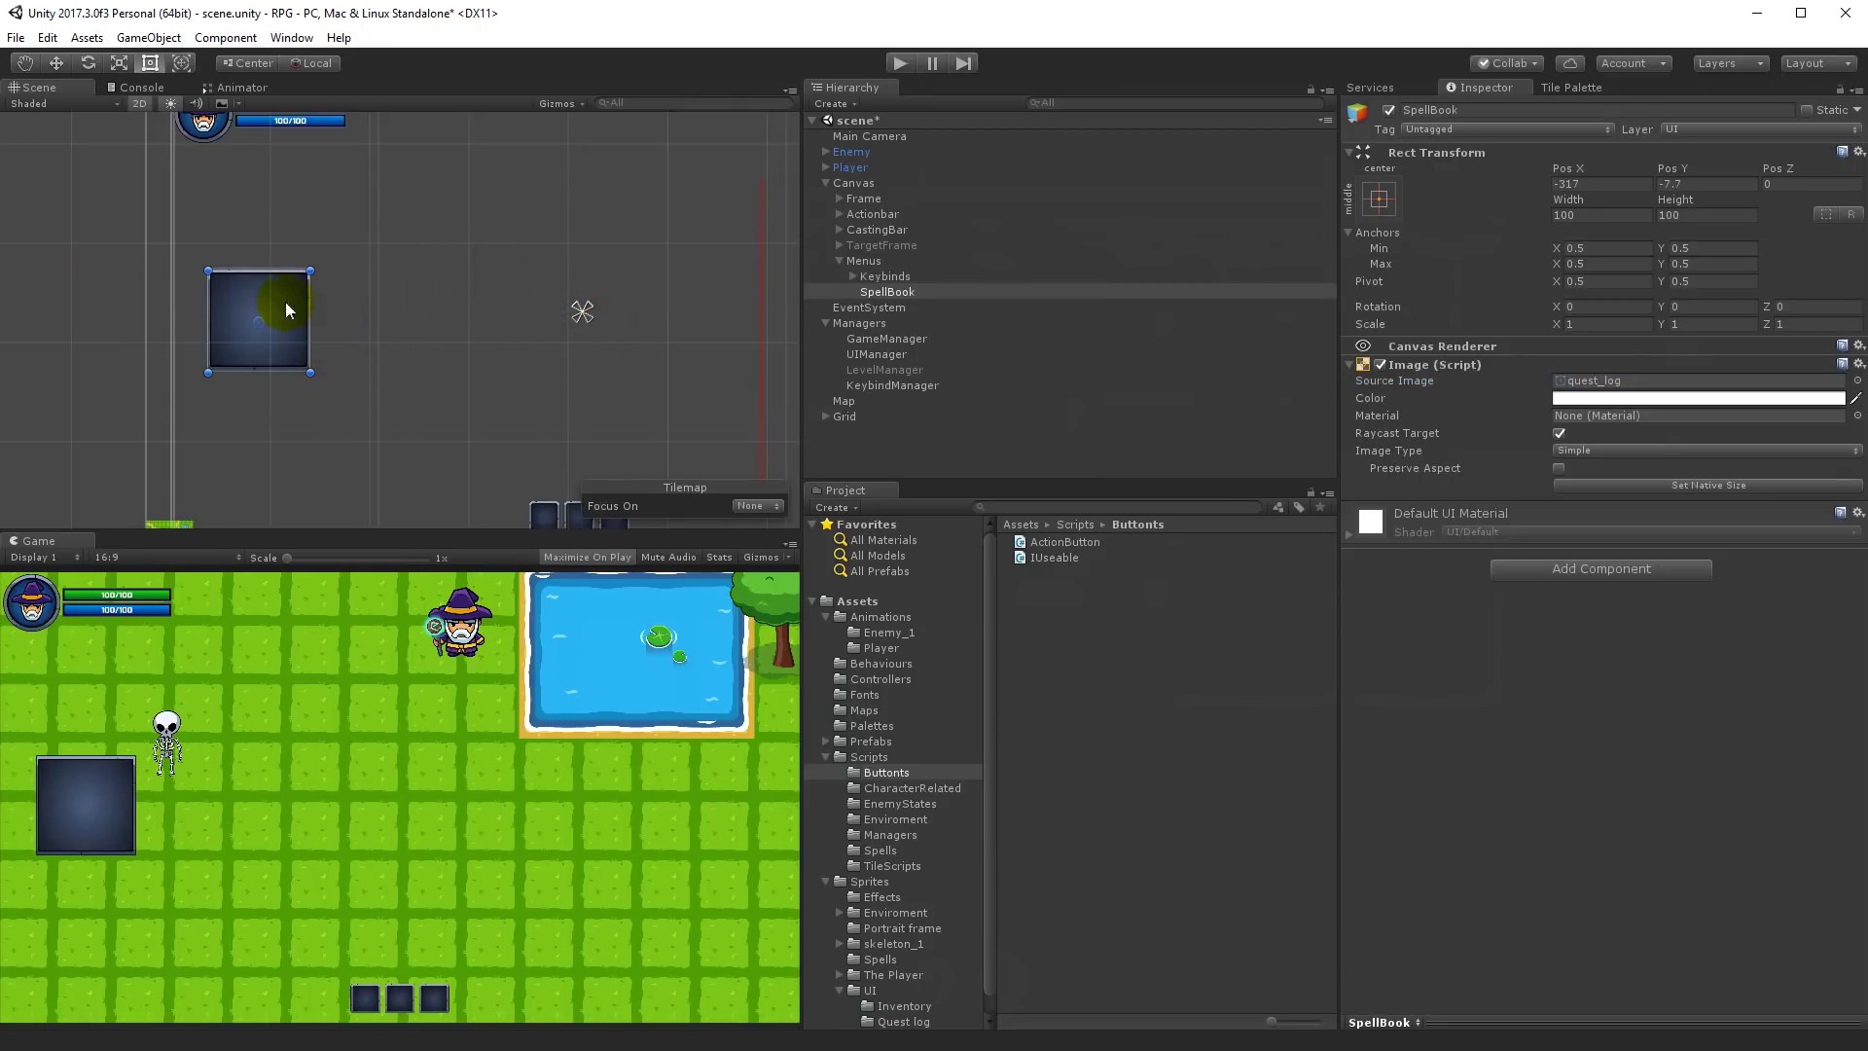
Step: Set SpellBook's width to 320 and its height to 260
left_click(1600, 218)
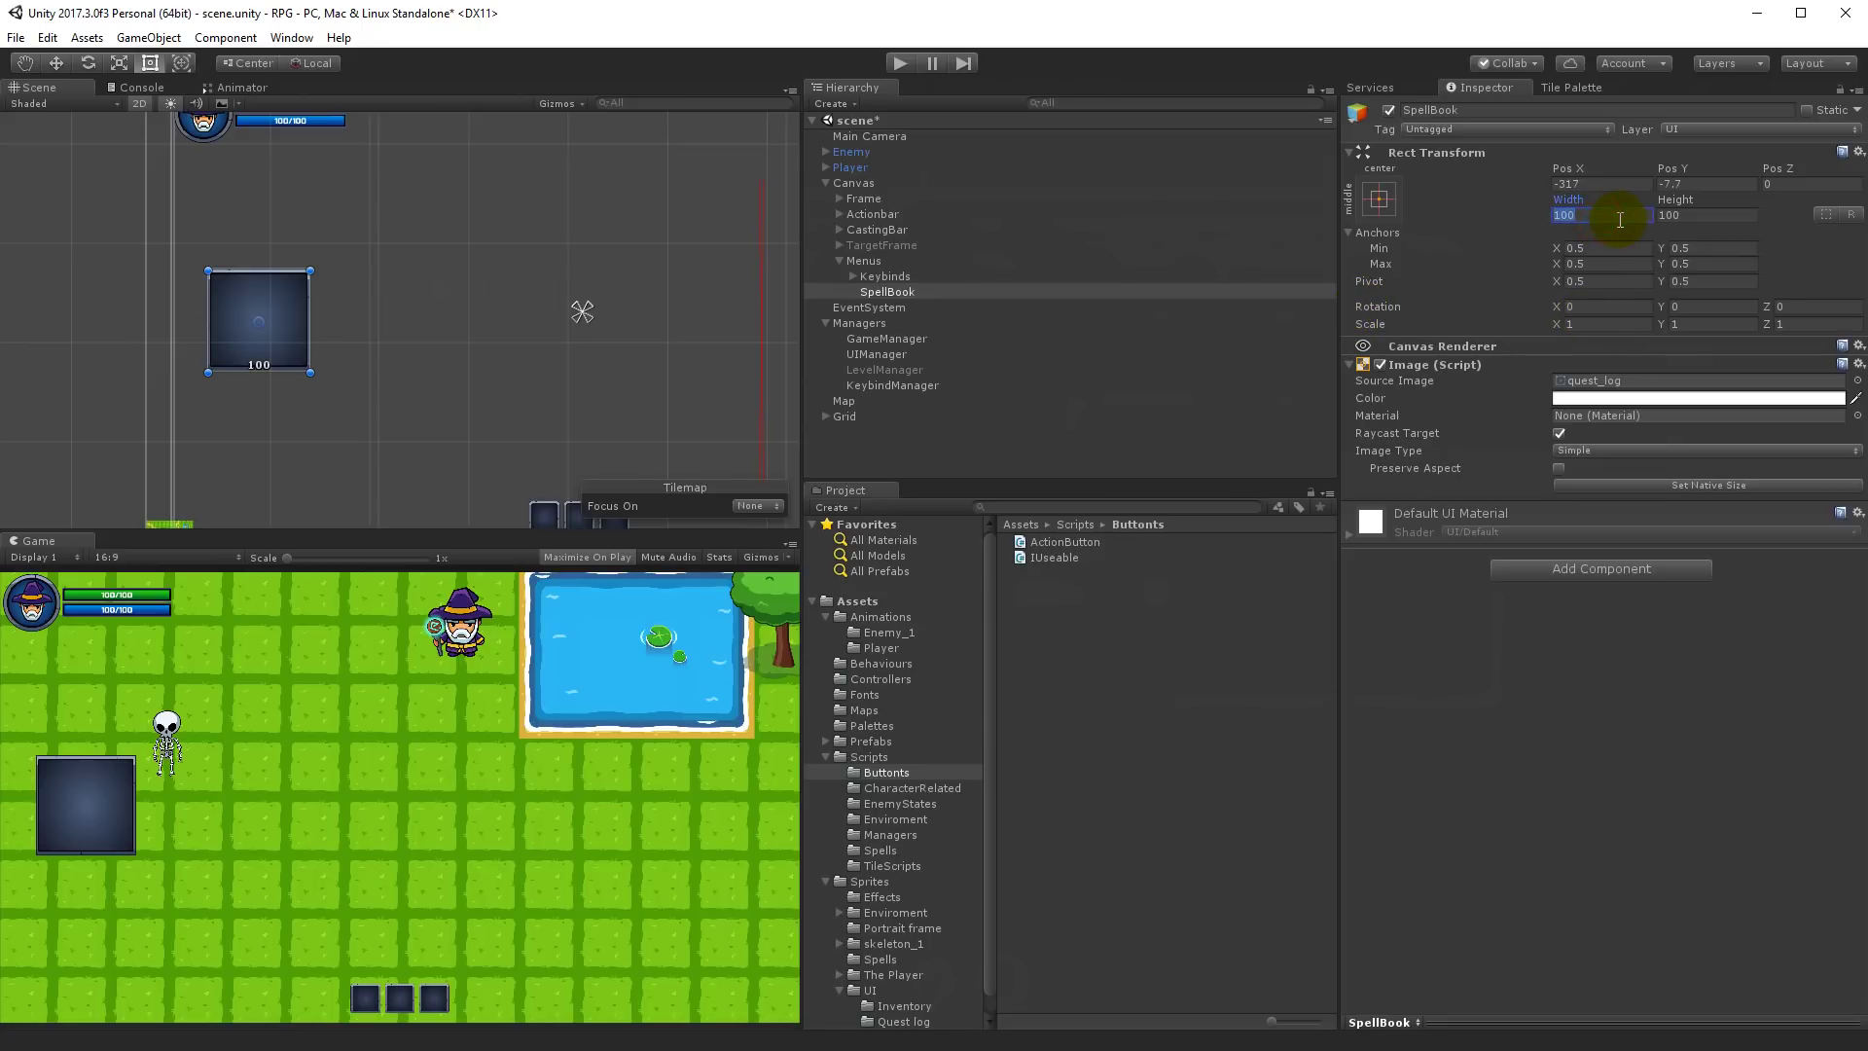
type("320")
left_click(1731, 215)
type("260")
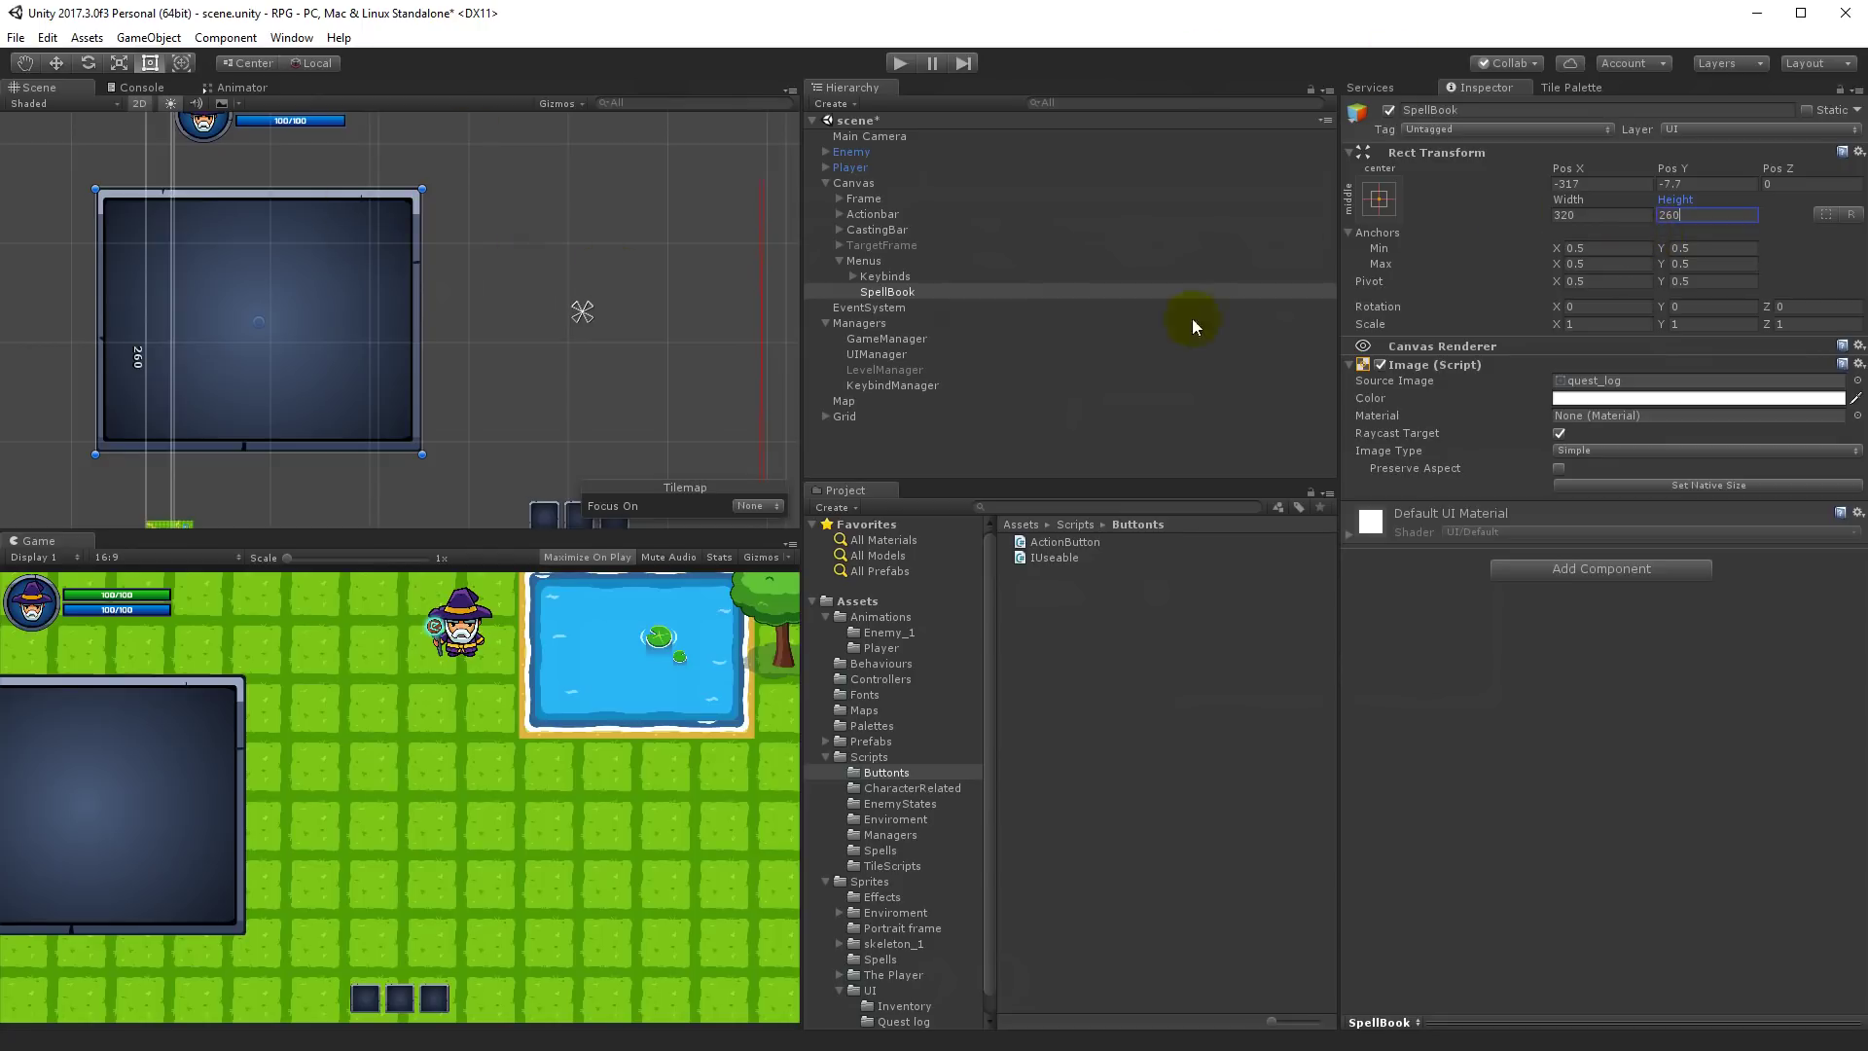
Step: Anchor the SpellBook image to the top-left of its parent using the anchor presets
left_click(1379, 199)
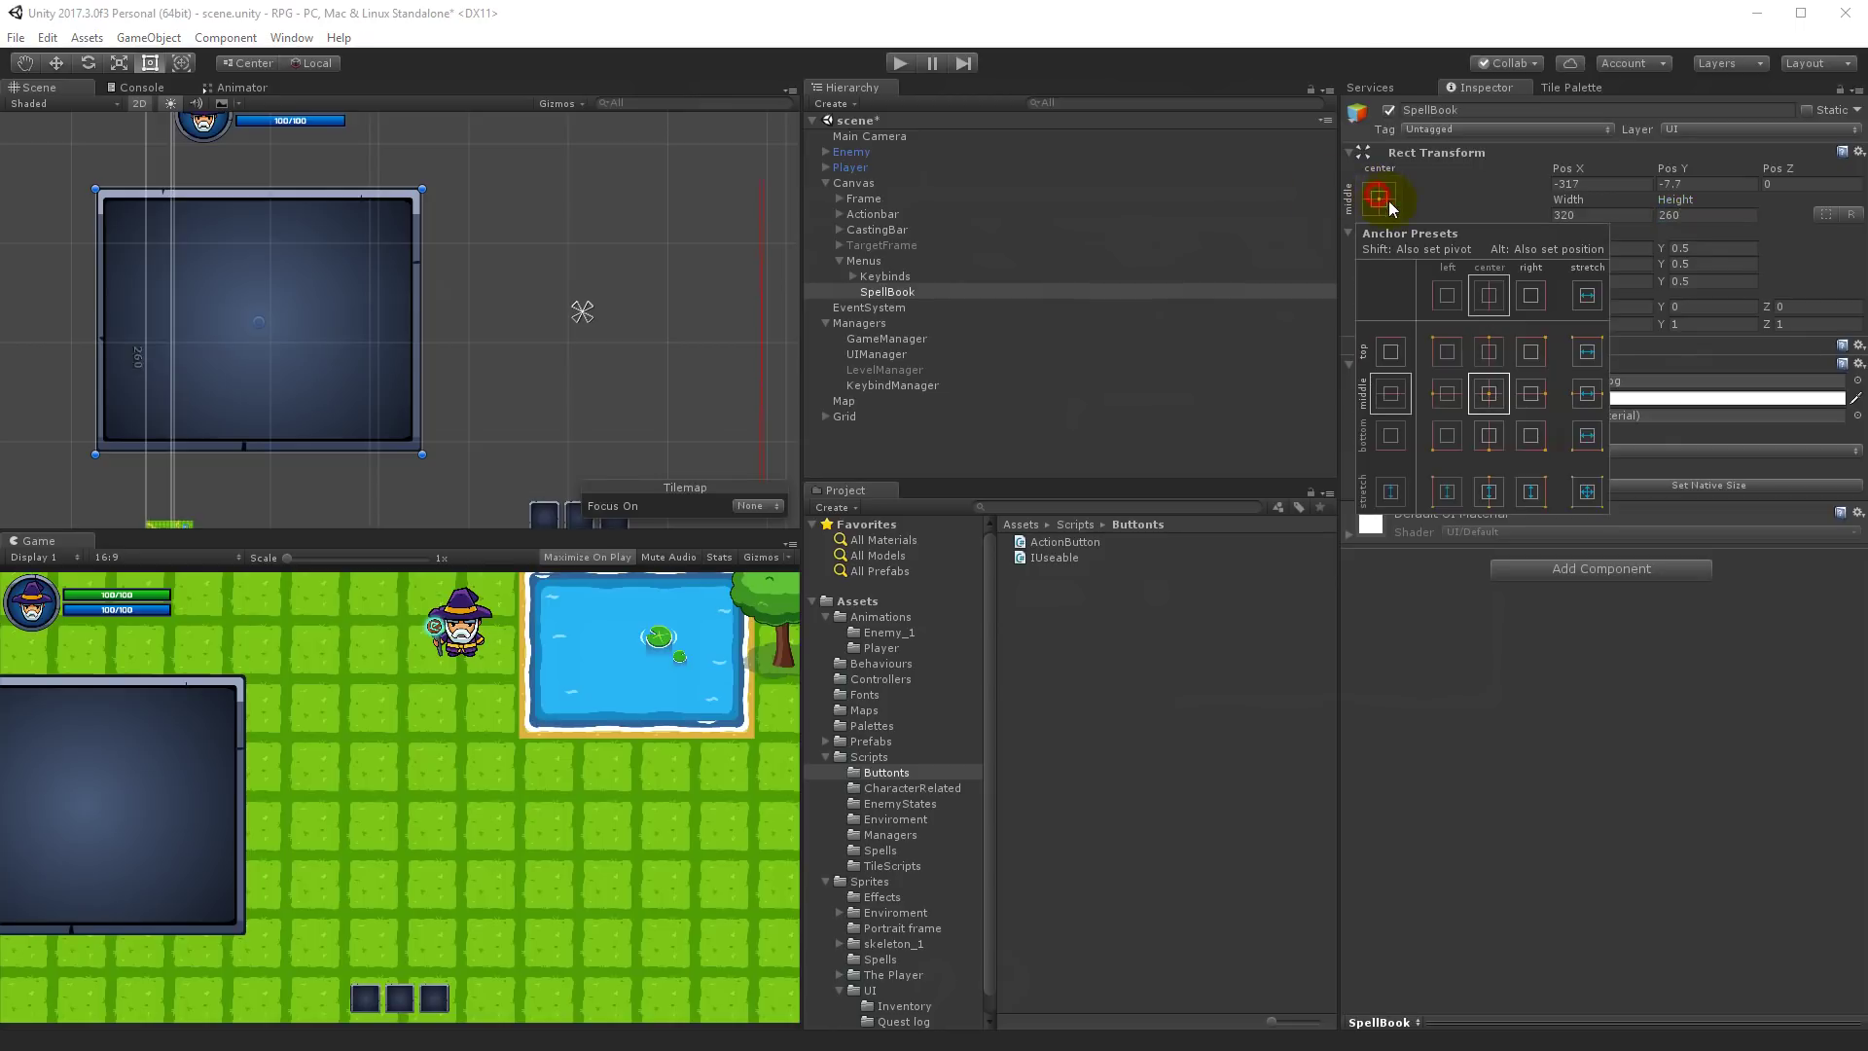
left_click(1437, 346)
left_click(1461, 195)
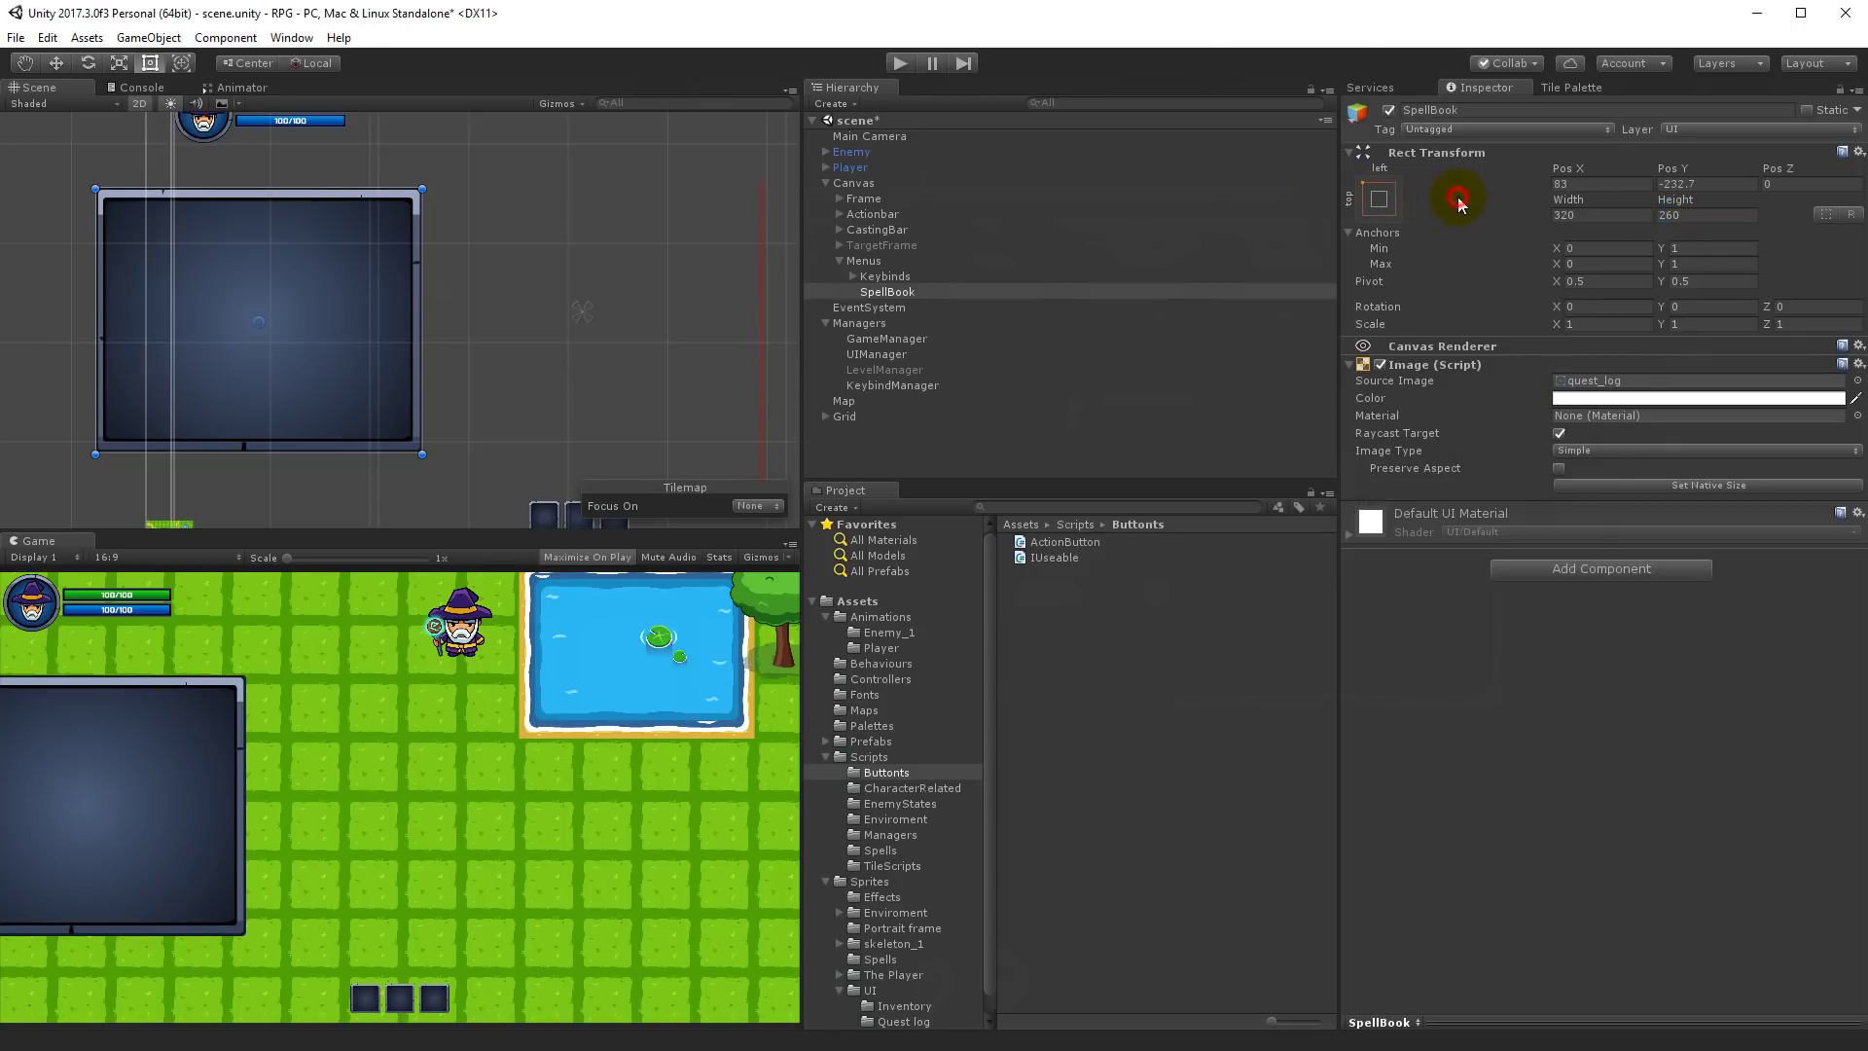
Step: Rotate SpellBook to -90 on Z and move it to about X 155.8, Y -247.1 below the player portrait
left_click(1818, 310)
type("-9")
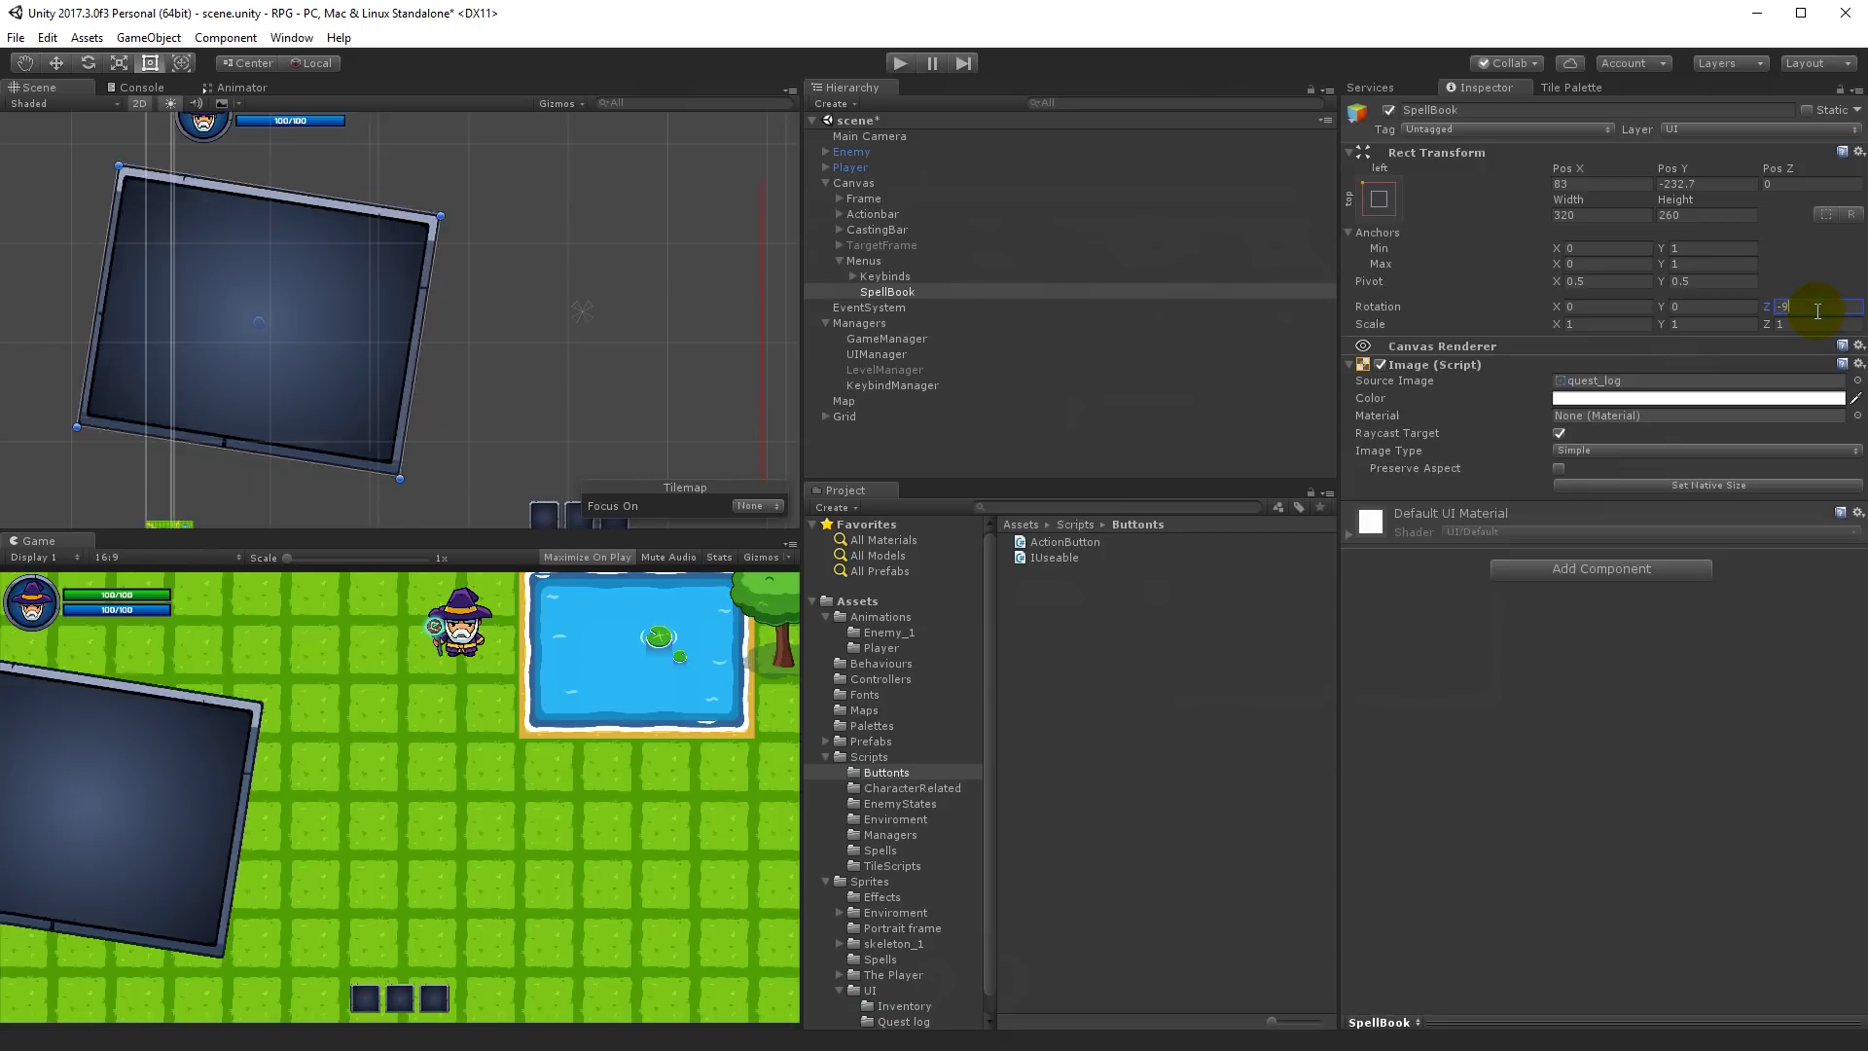
type("0")
left_click_drag(264, 234, 341, 241)
scroll(446, 352, "up", 5)
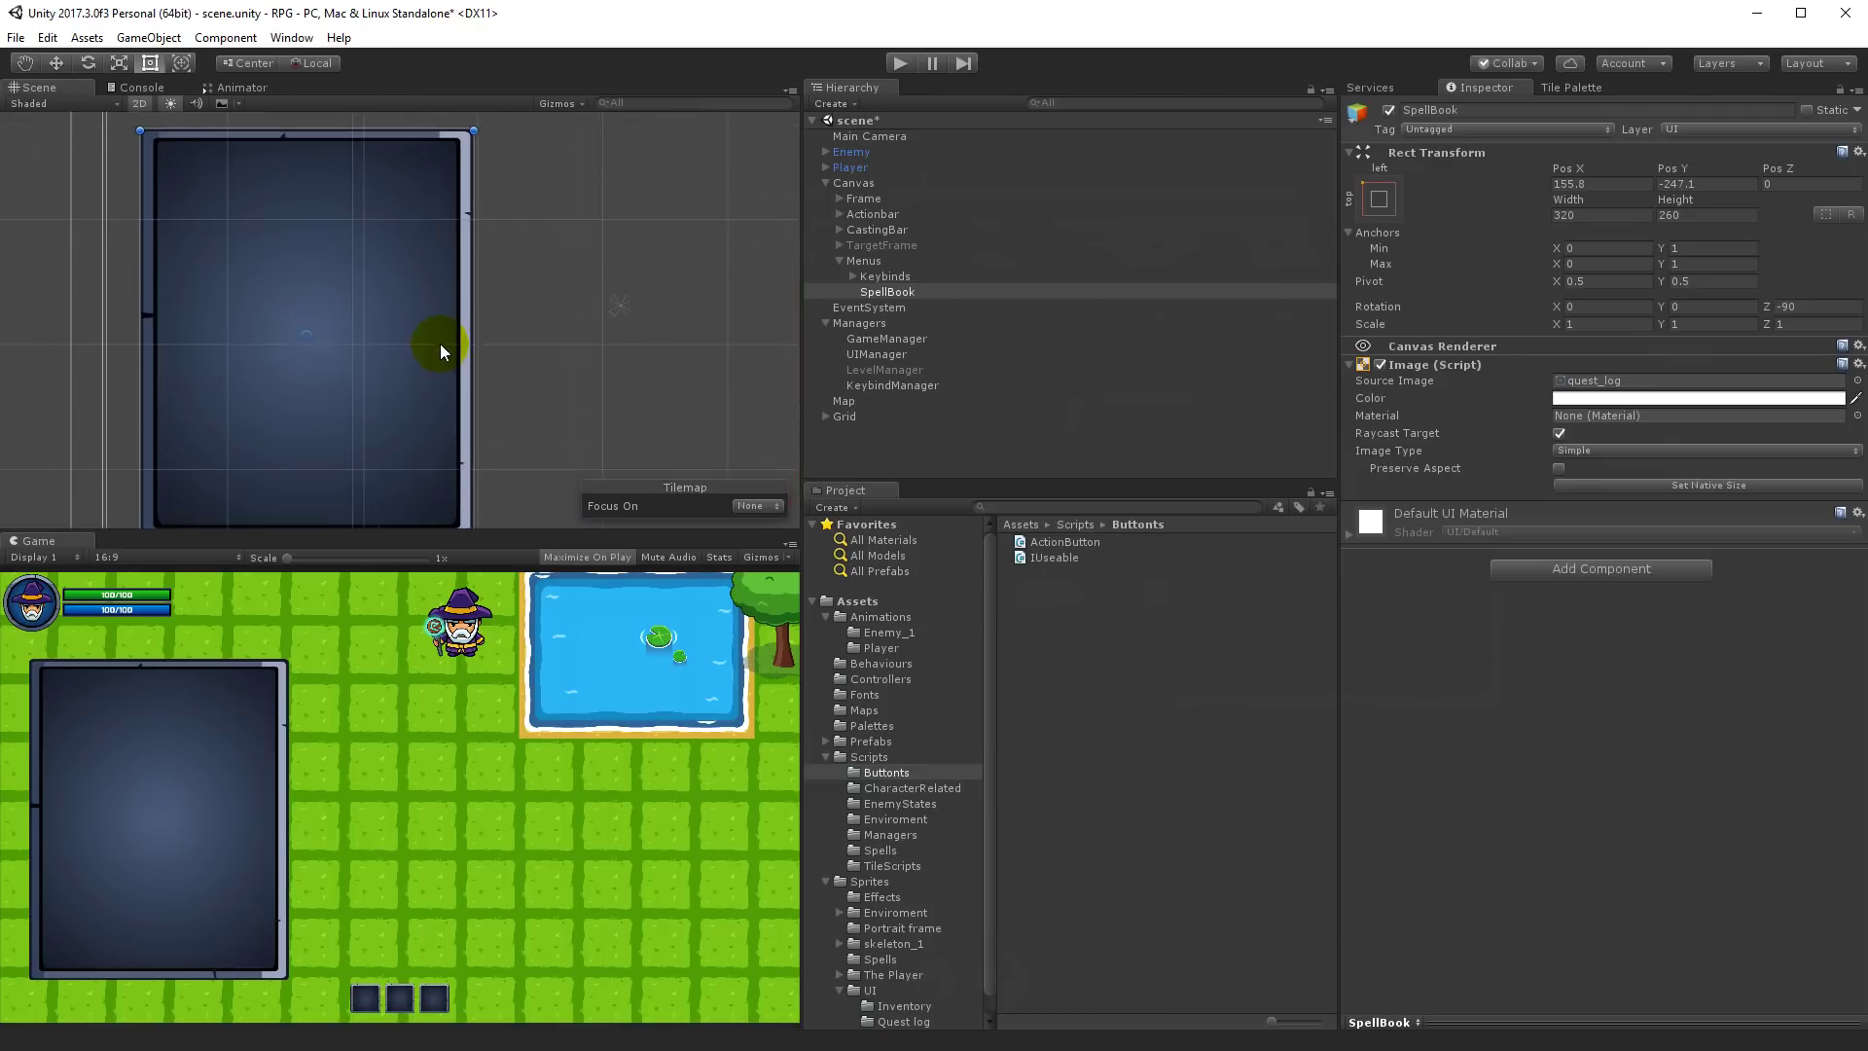
scroll(479, 376, "down", 2)
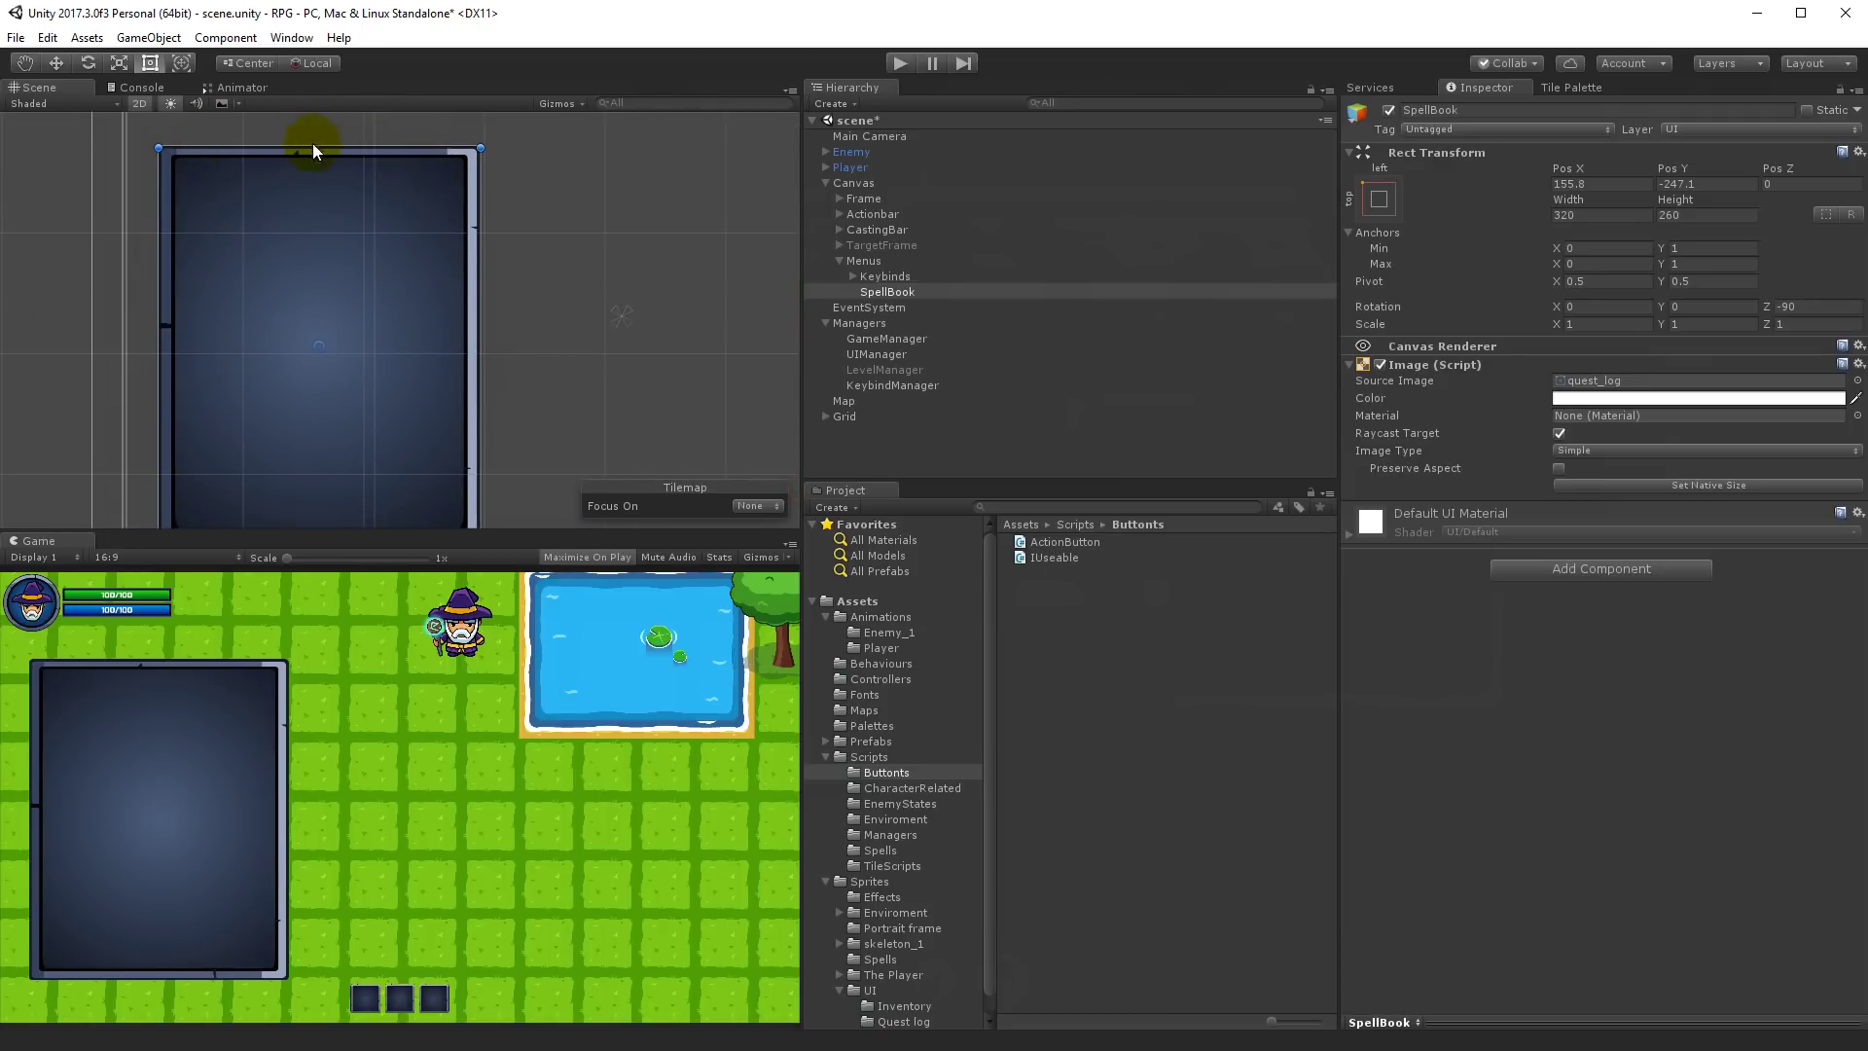
scroll(465, 340, "down", 3)
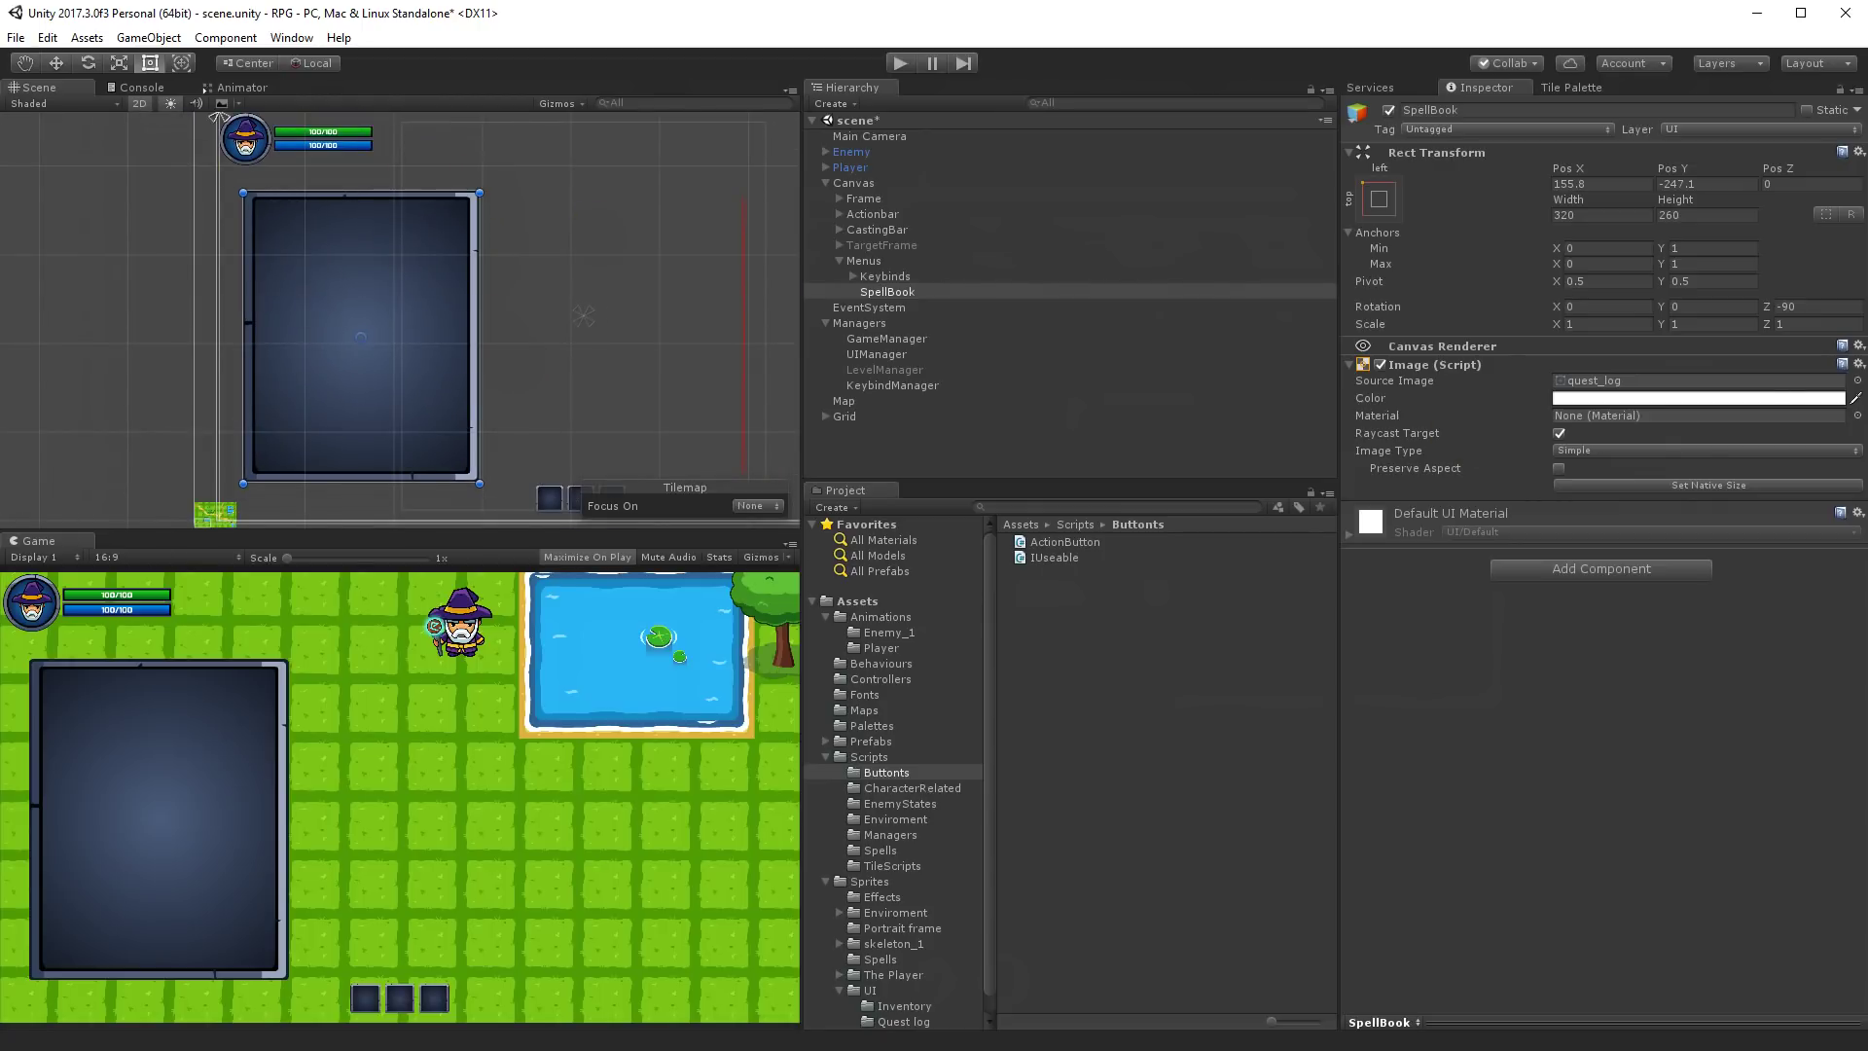
Step: Try a Z rotation of 0 on SpellBook, and undo the change
left_click(1819, 306)
type("0")
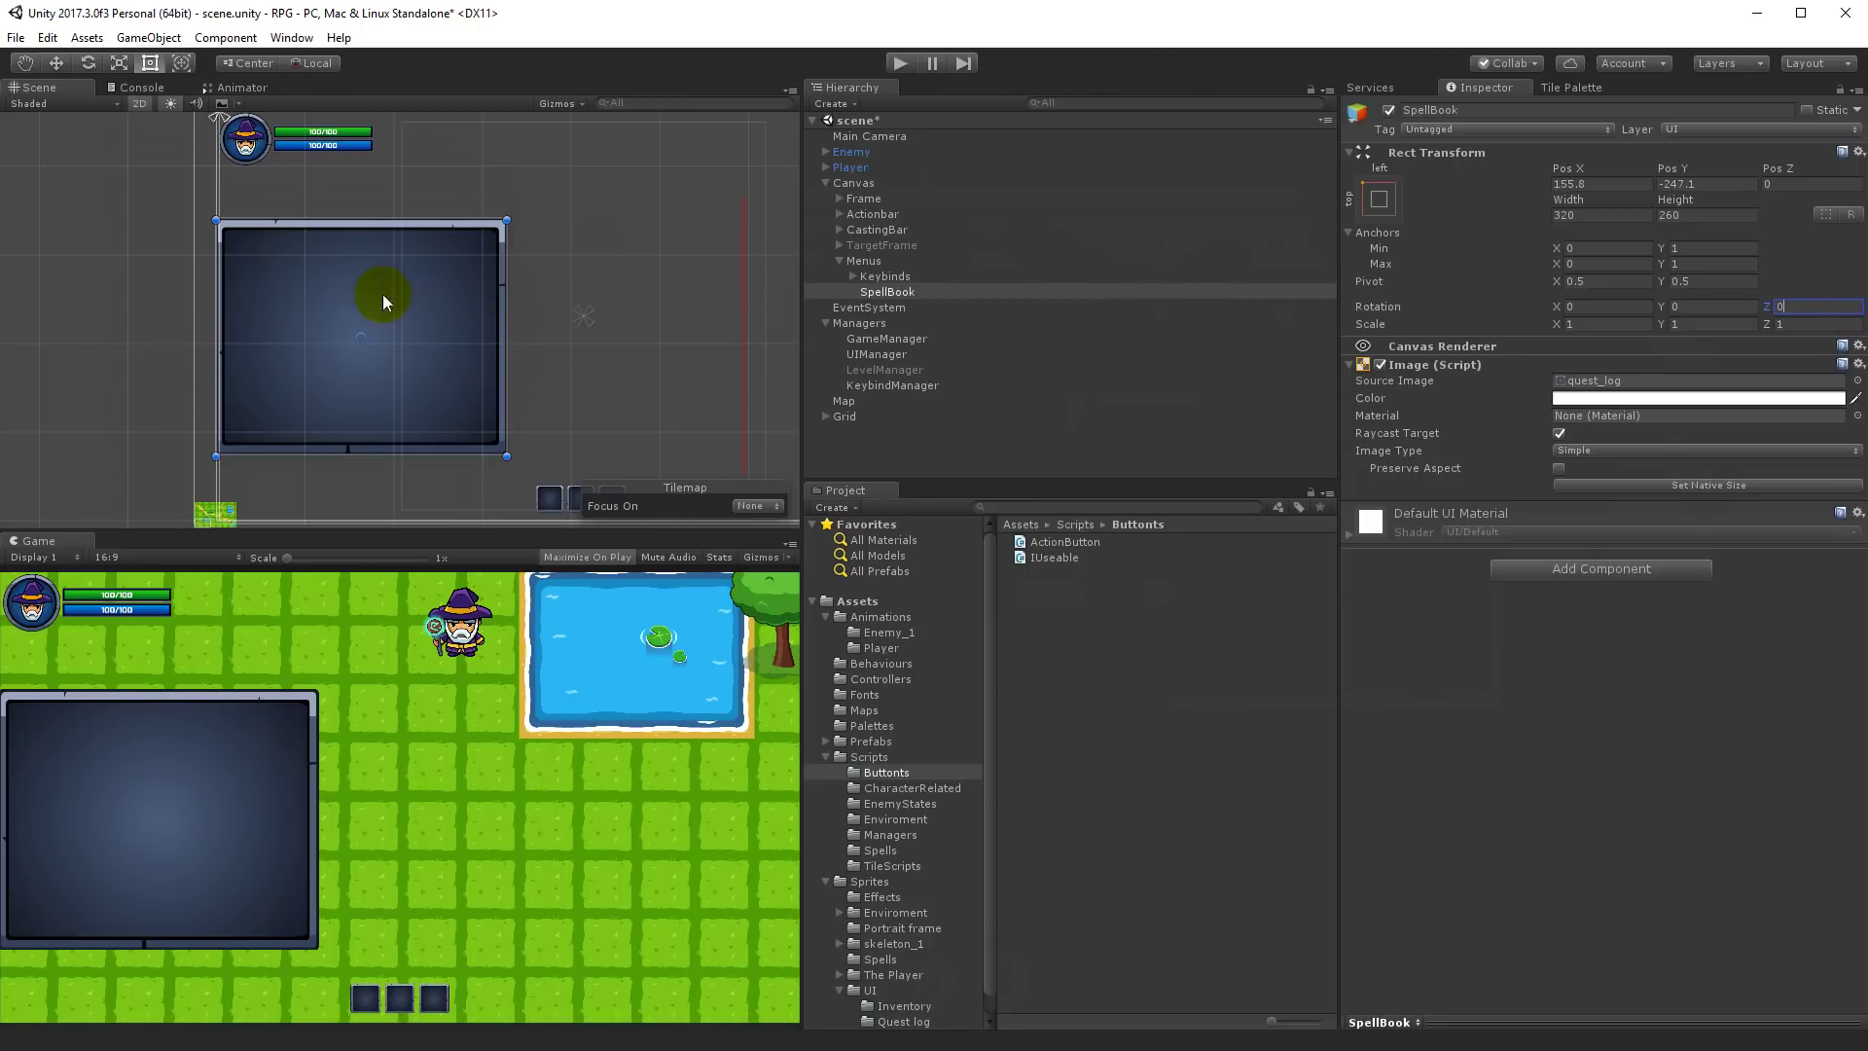
key("ctrl+z")
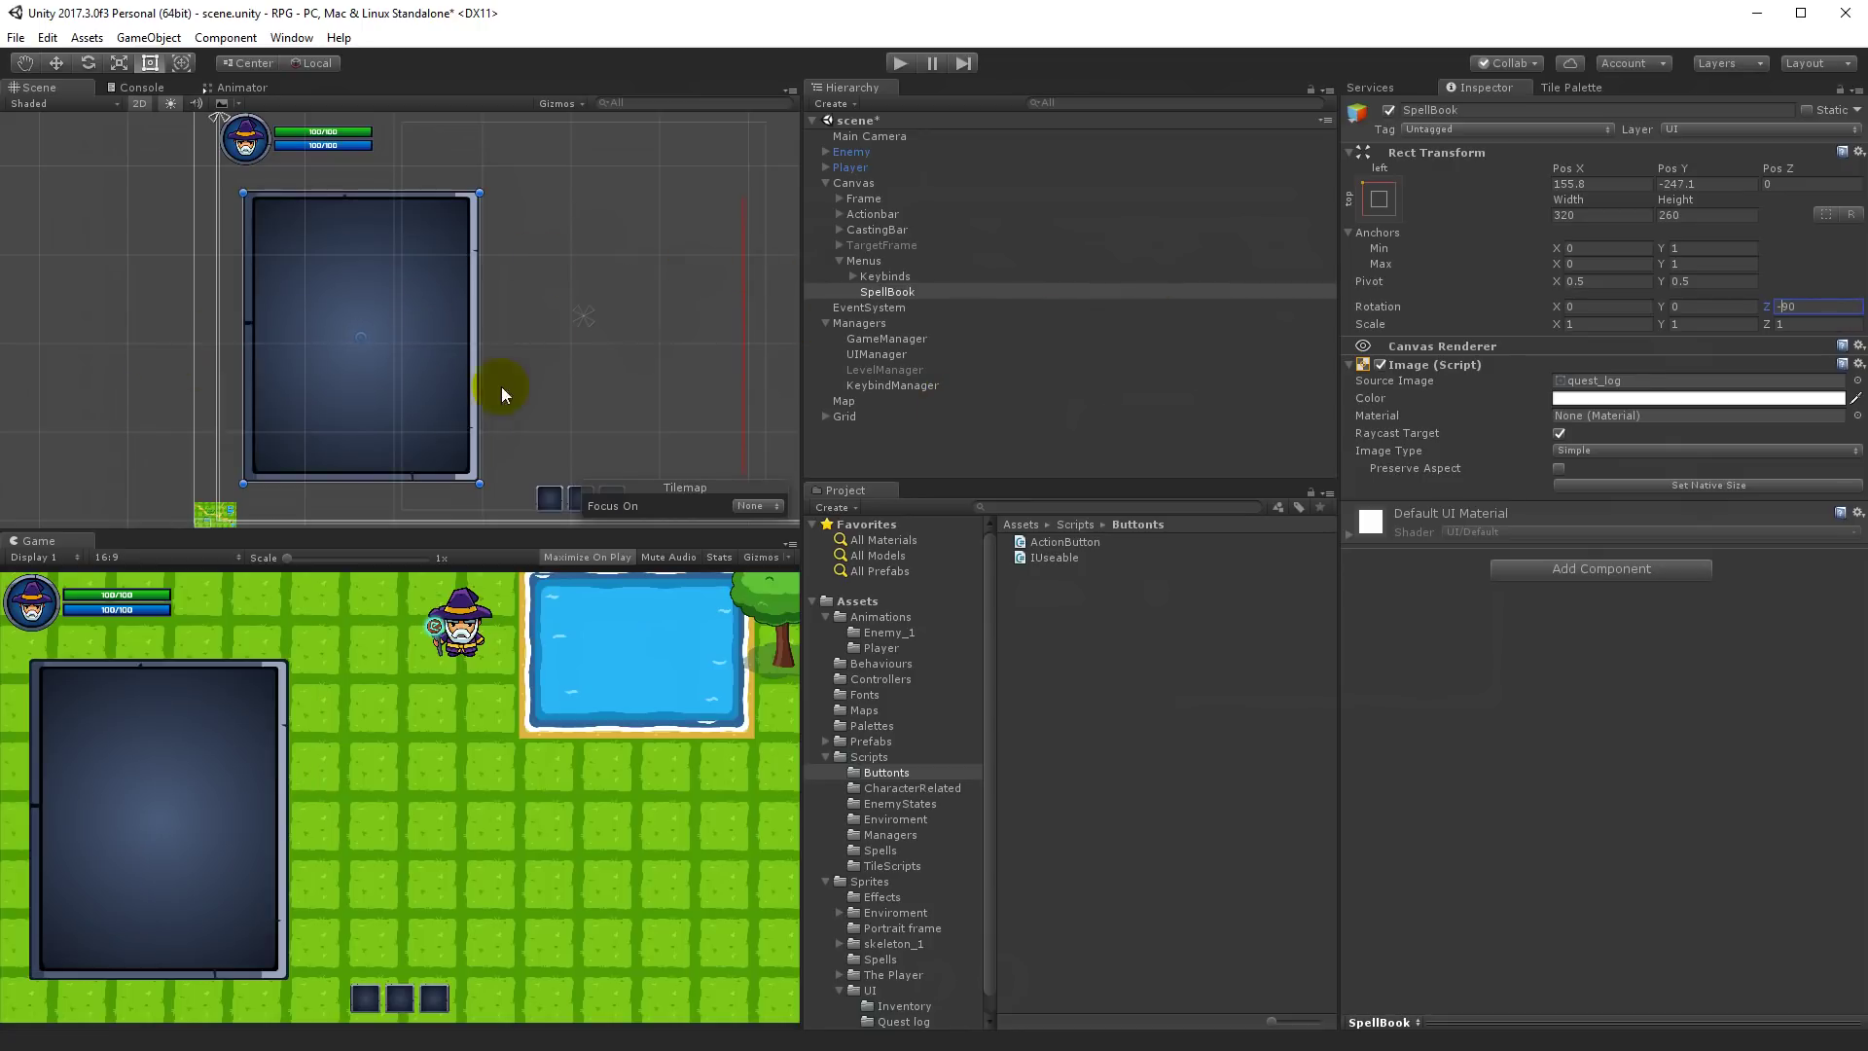
Step: Add a UI Image as a child of SpellBook and name it Page
scroll(387, 294, "up", 2)
scroll(435, 313, "down", 1)
scroll(453, 319, "down", 1)
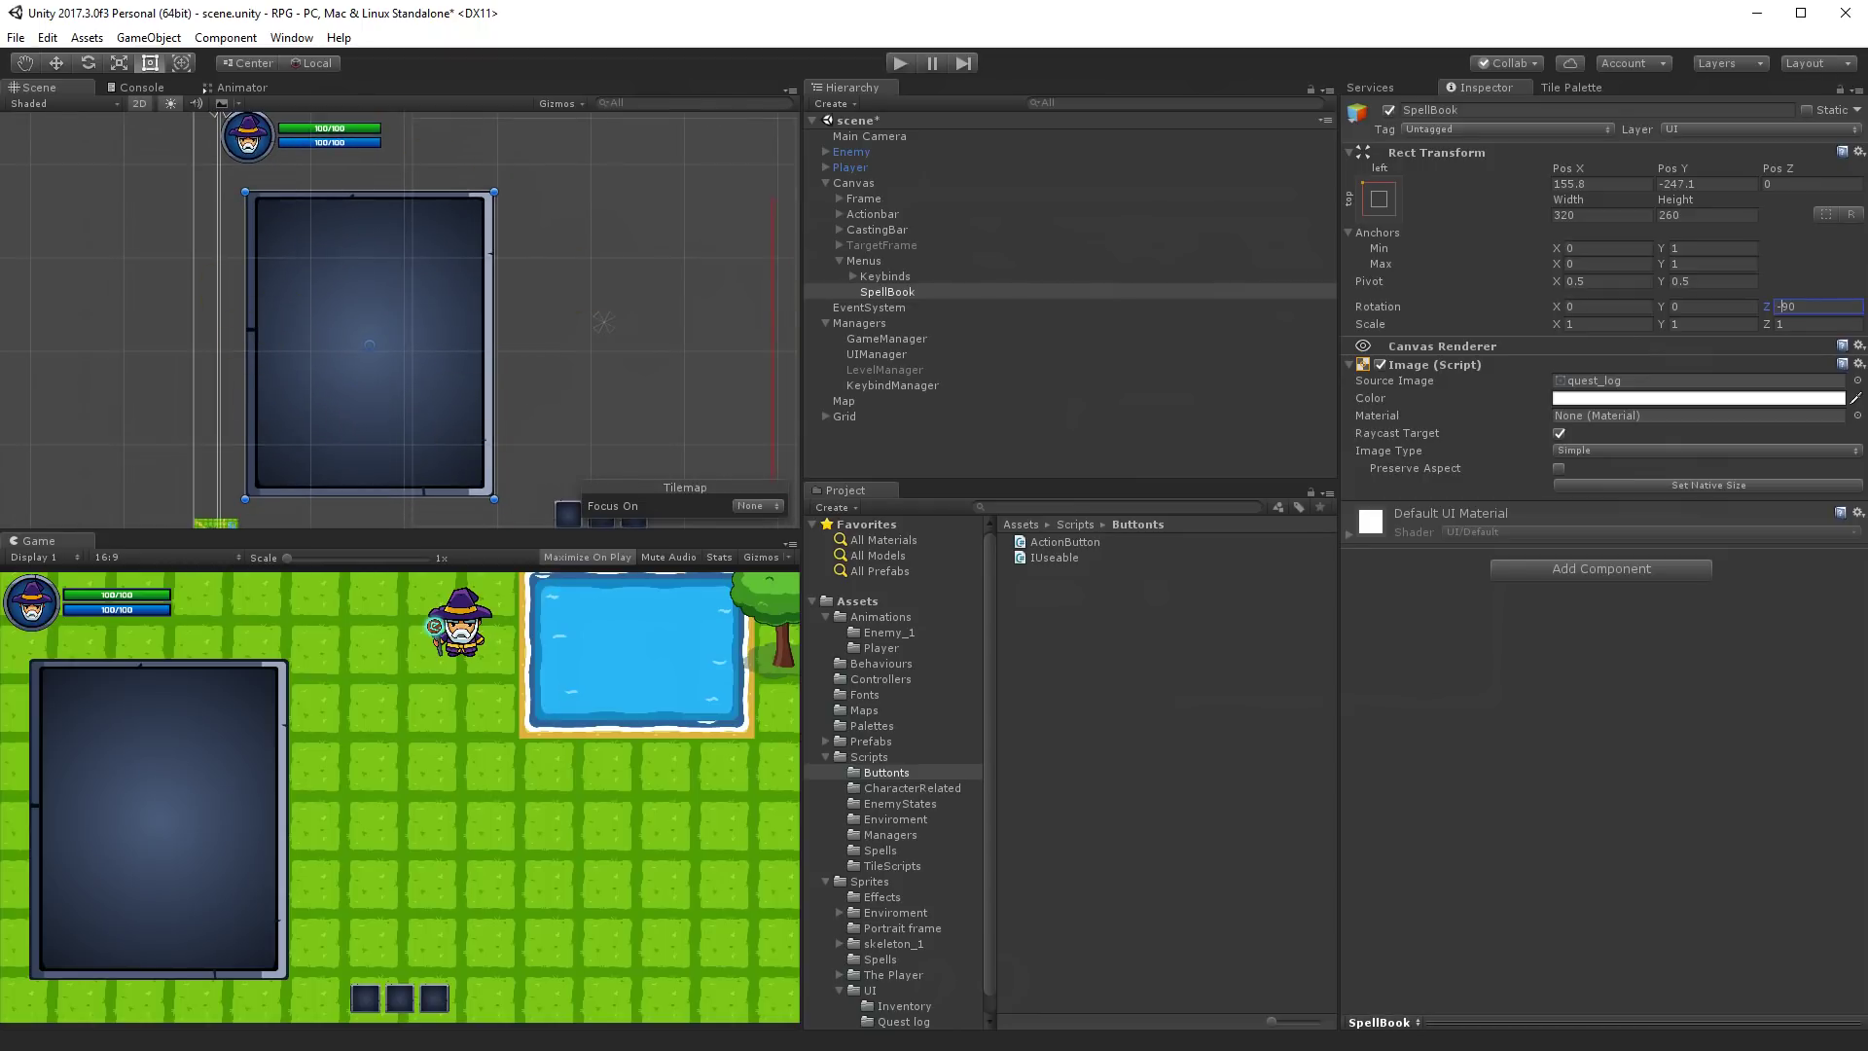
right_click(896, 292)
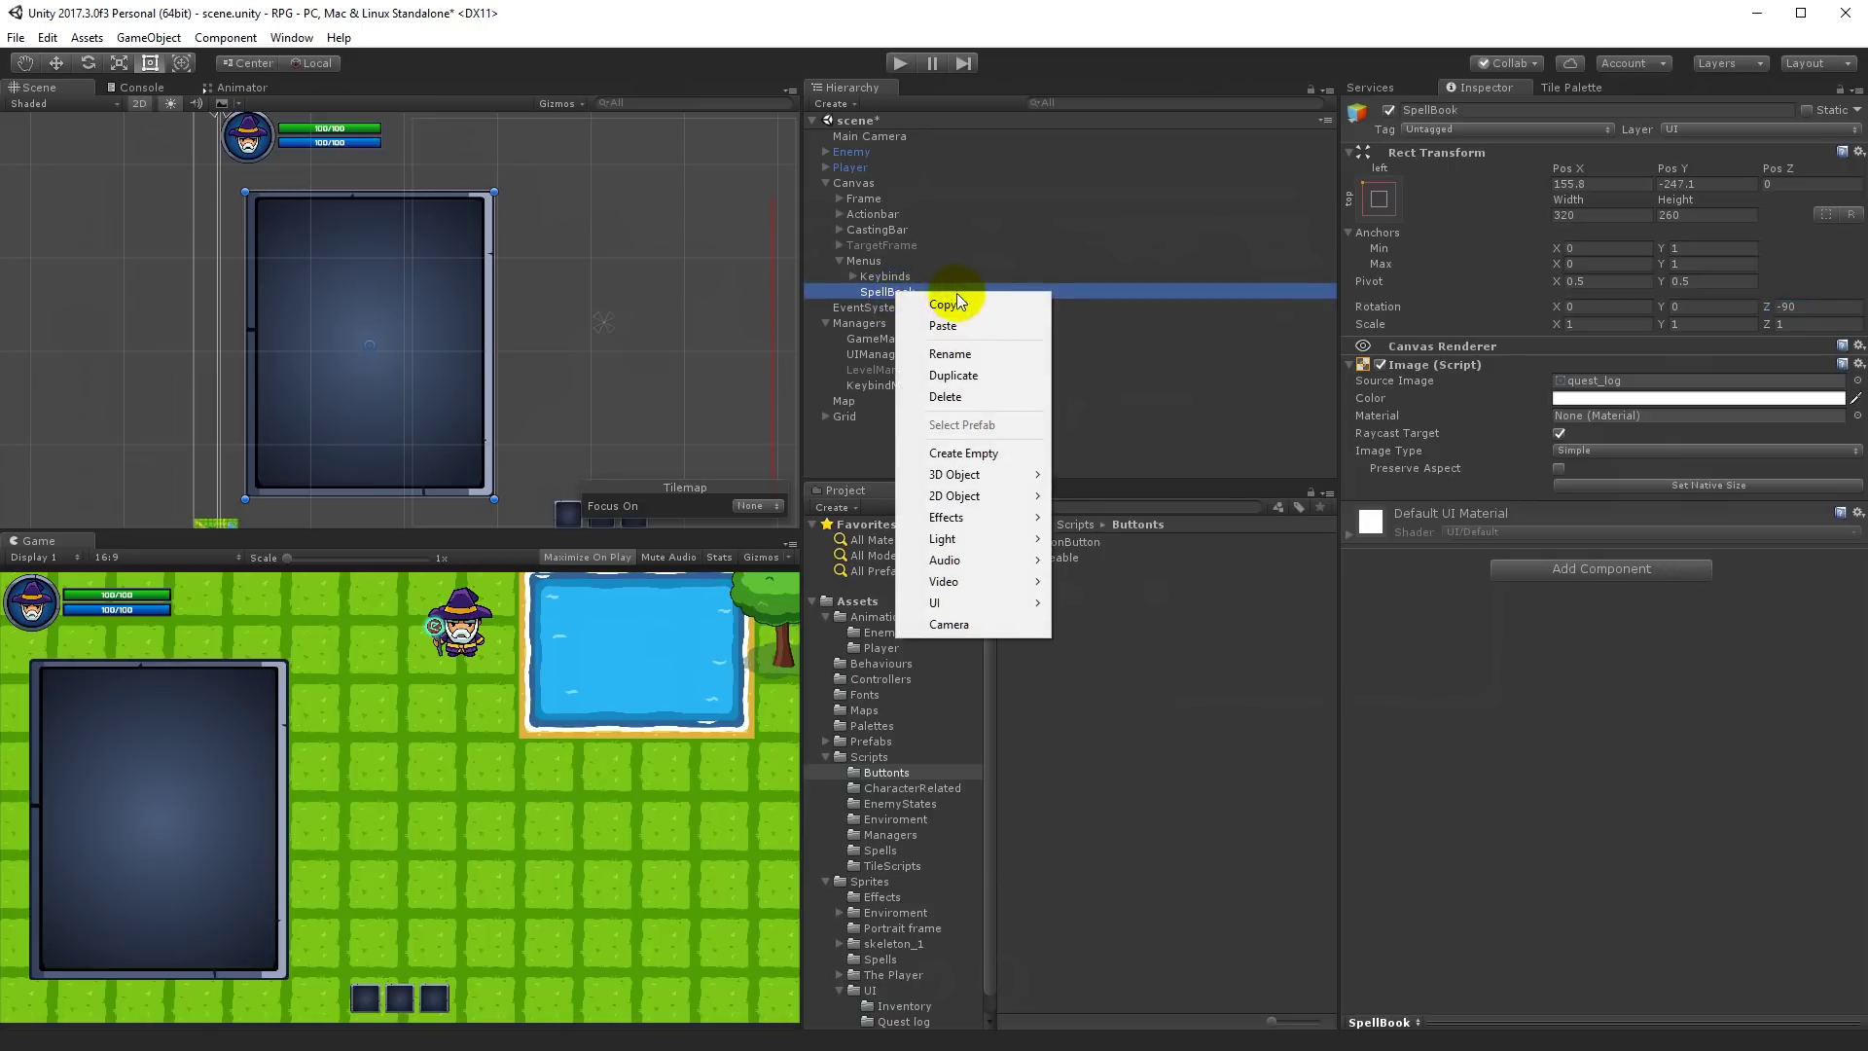
mouse_move(976, 605)
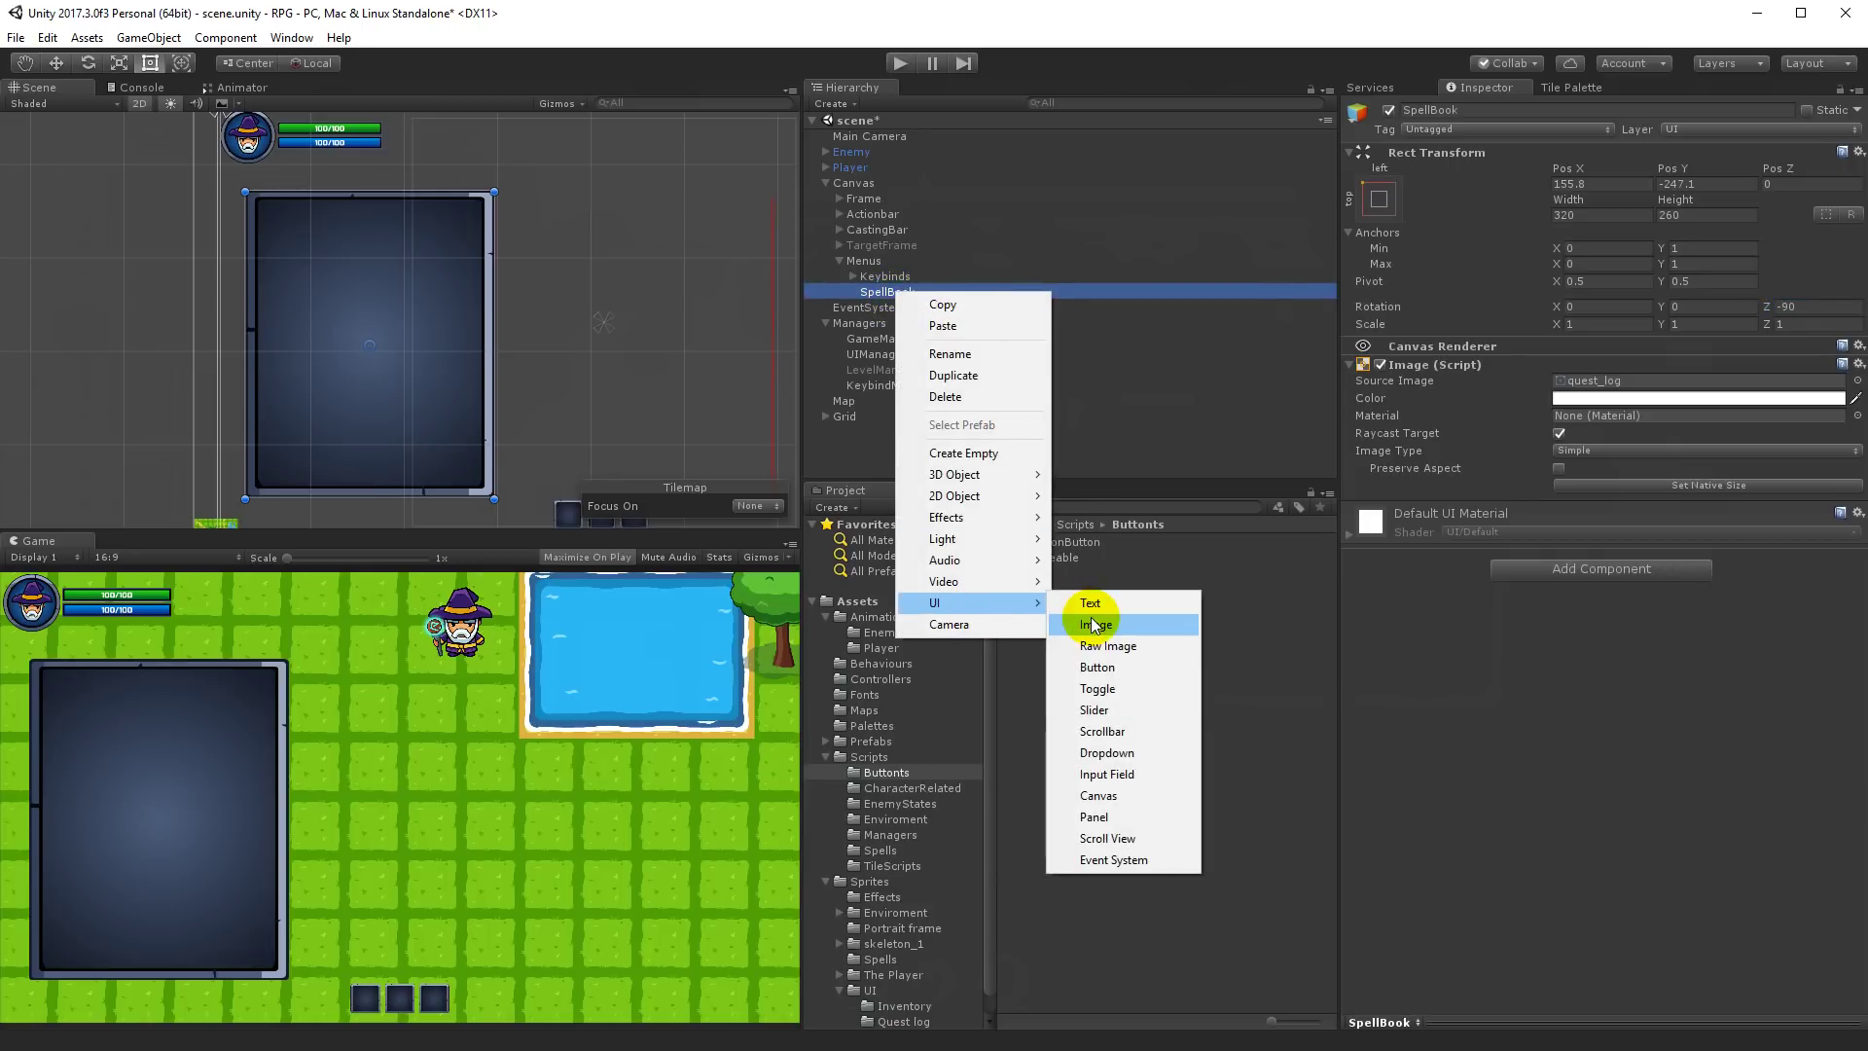
left_click(1091, 623)
left_click(887, 310)
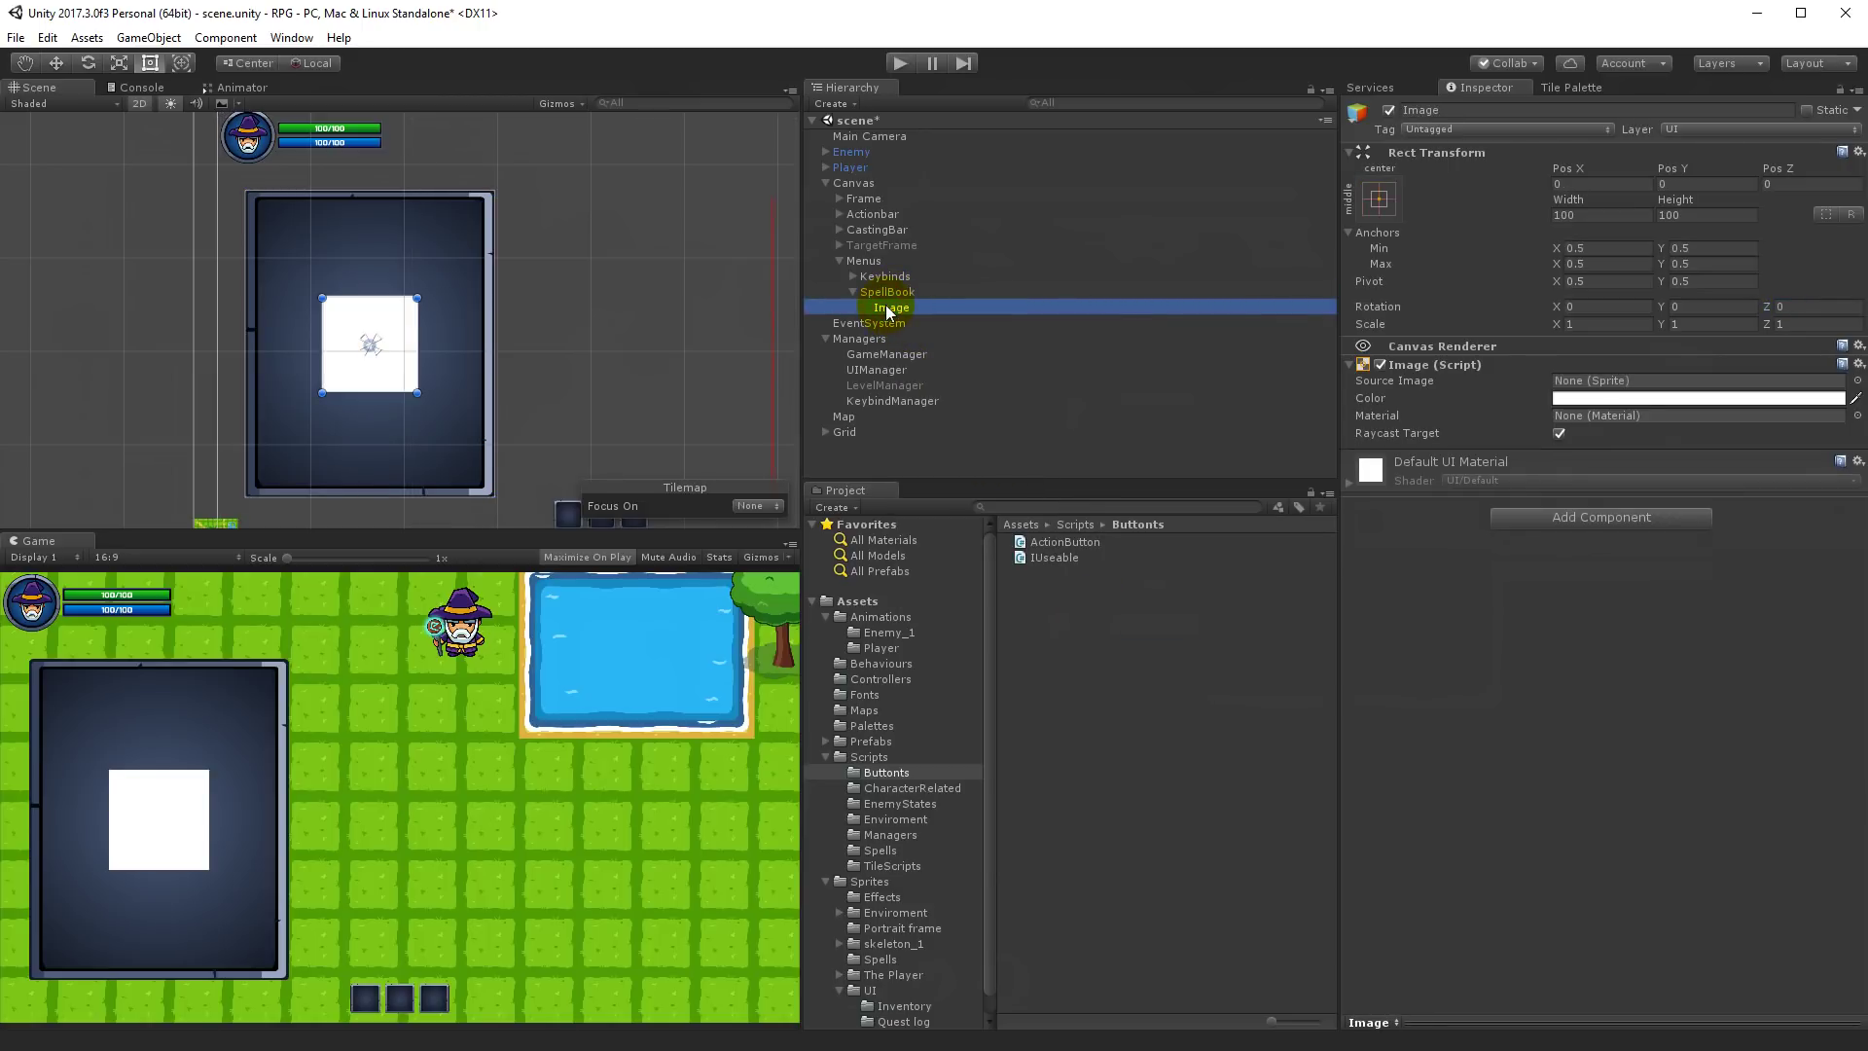
type("Page")
key("Return")
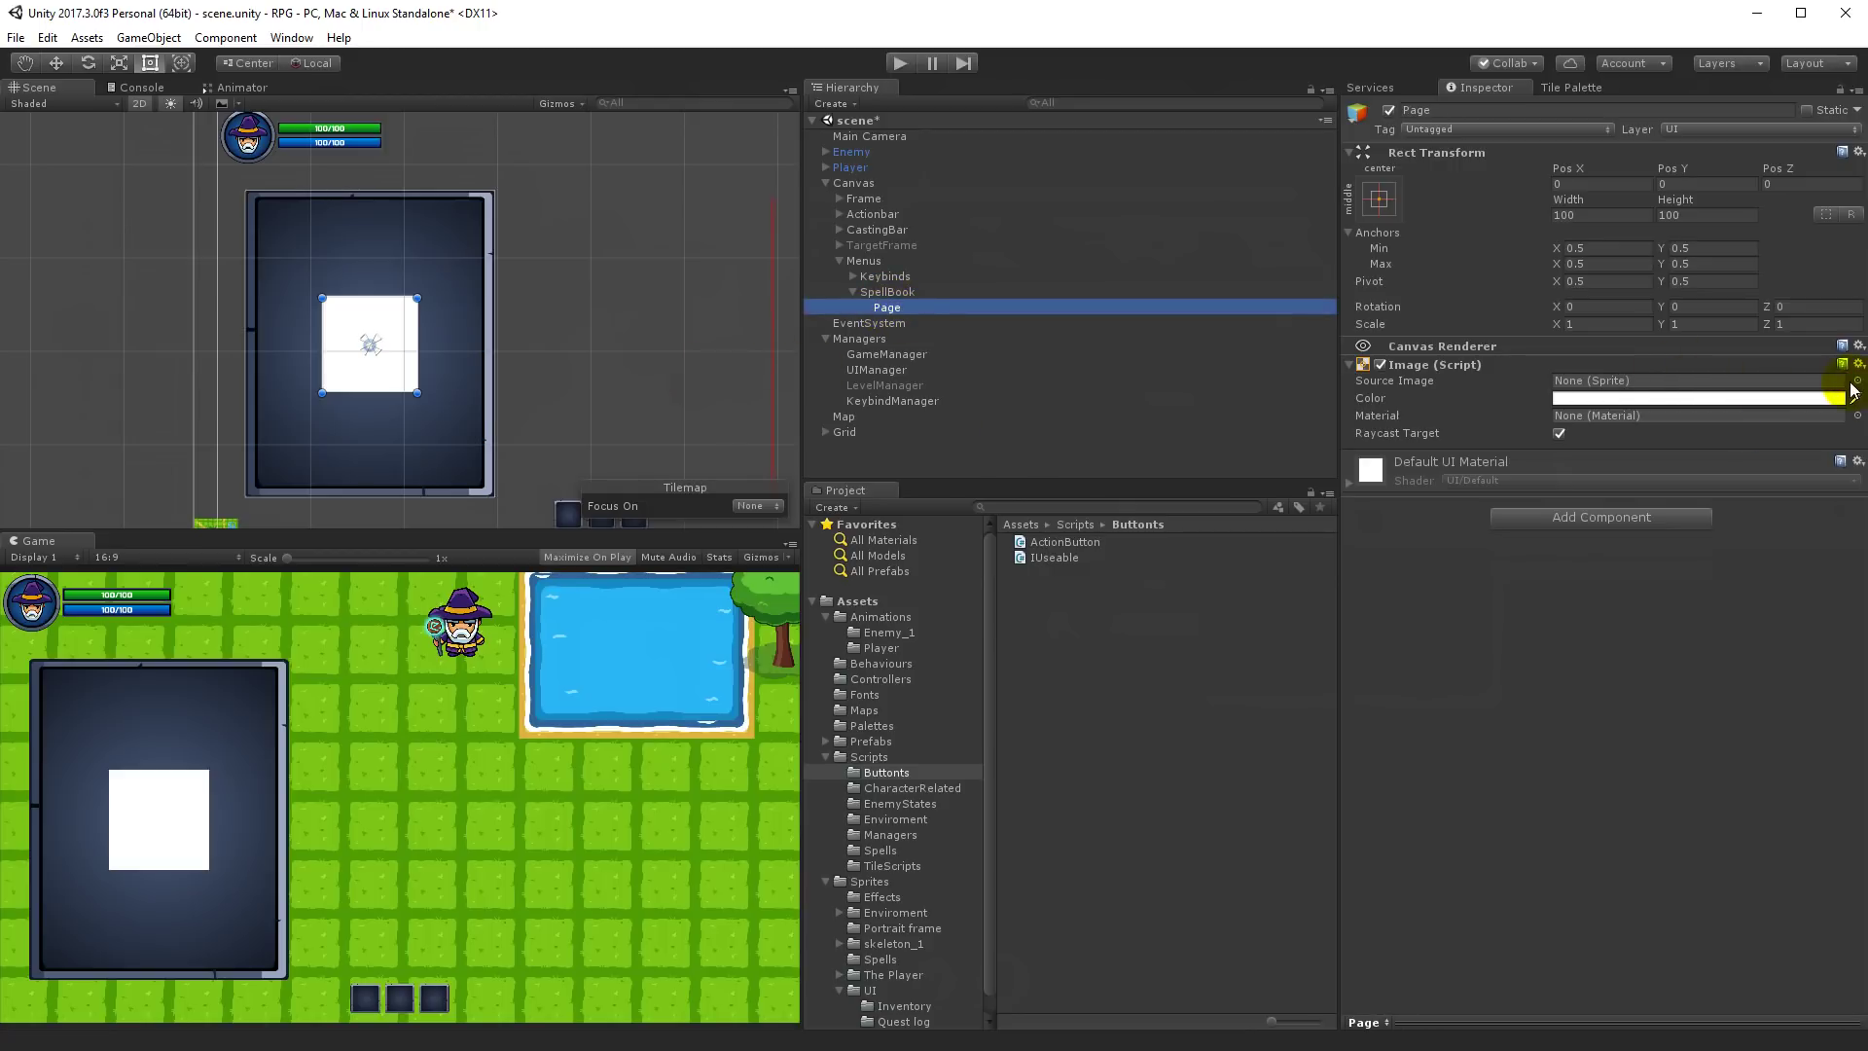
Step: Assign the frame_2 sprite from the Quest log folder as Page's source image
scroll(926, 858, "down", 1)
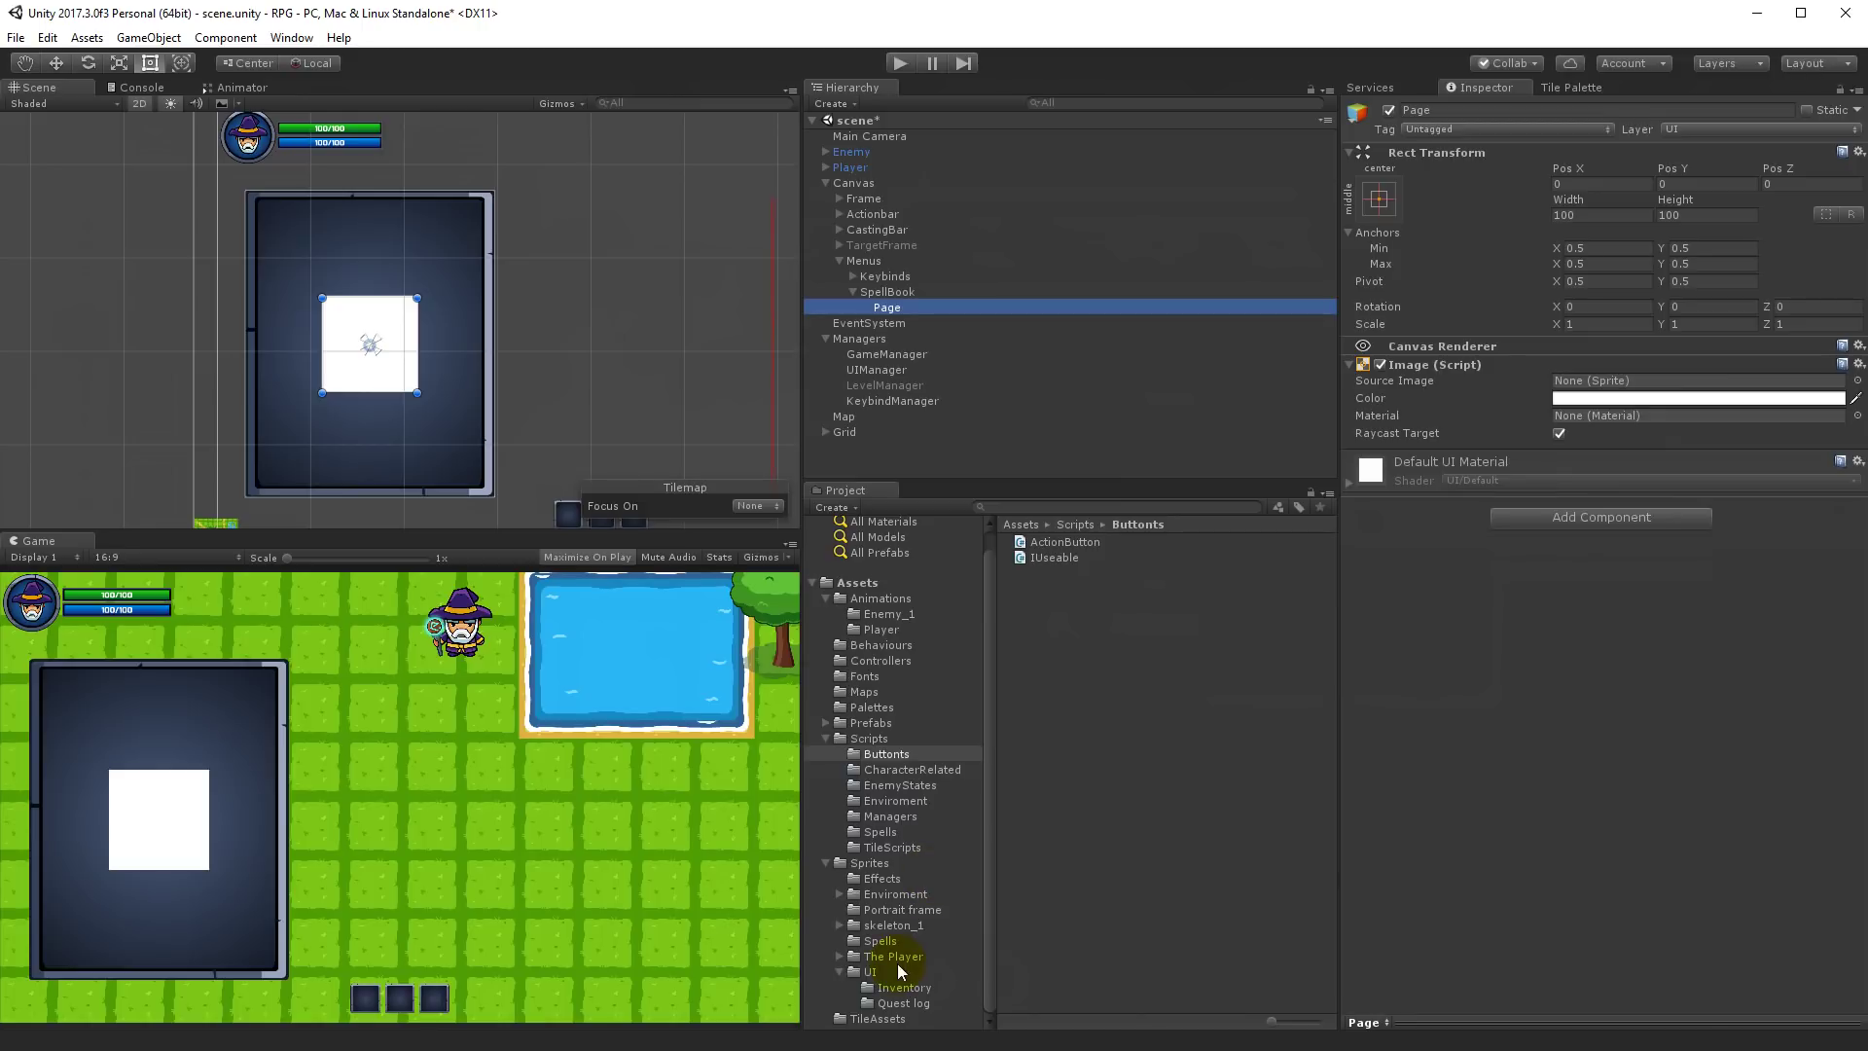
left_click(903, 1003)
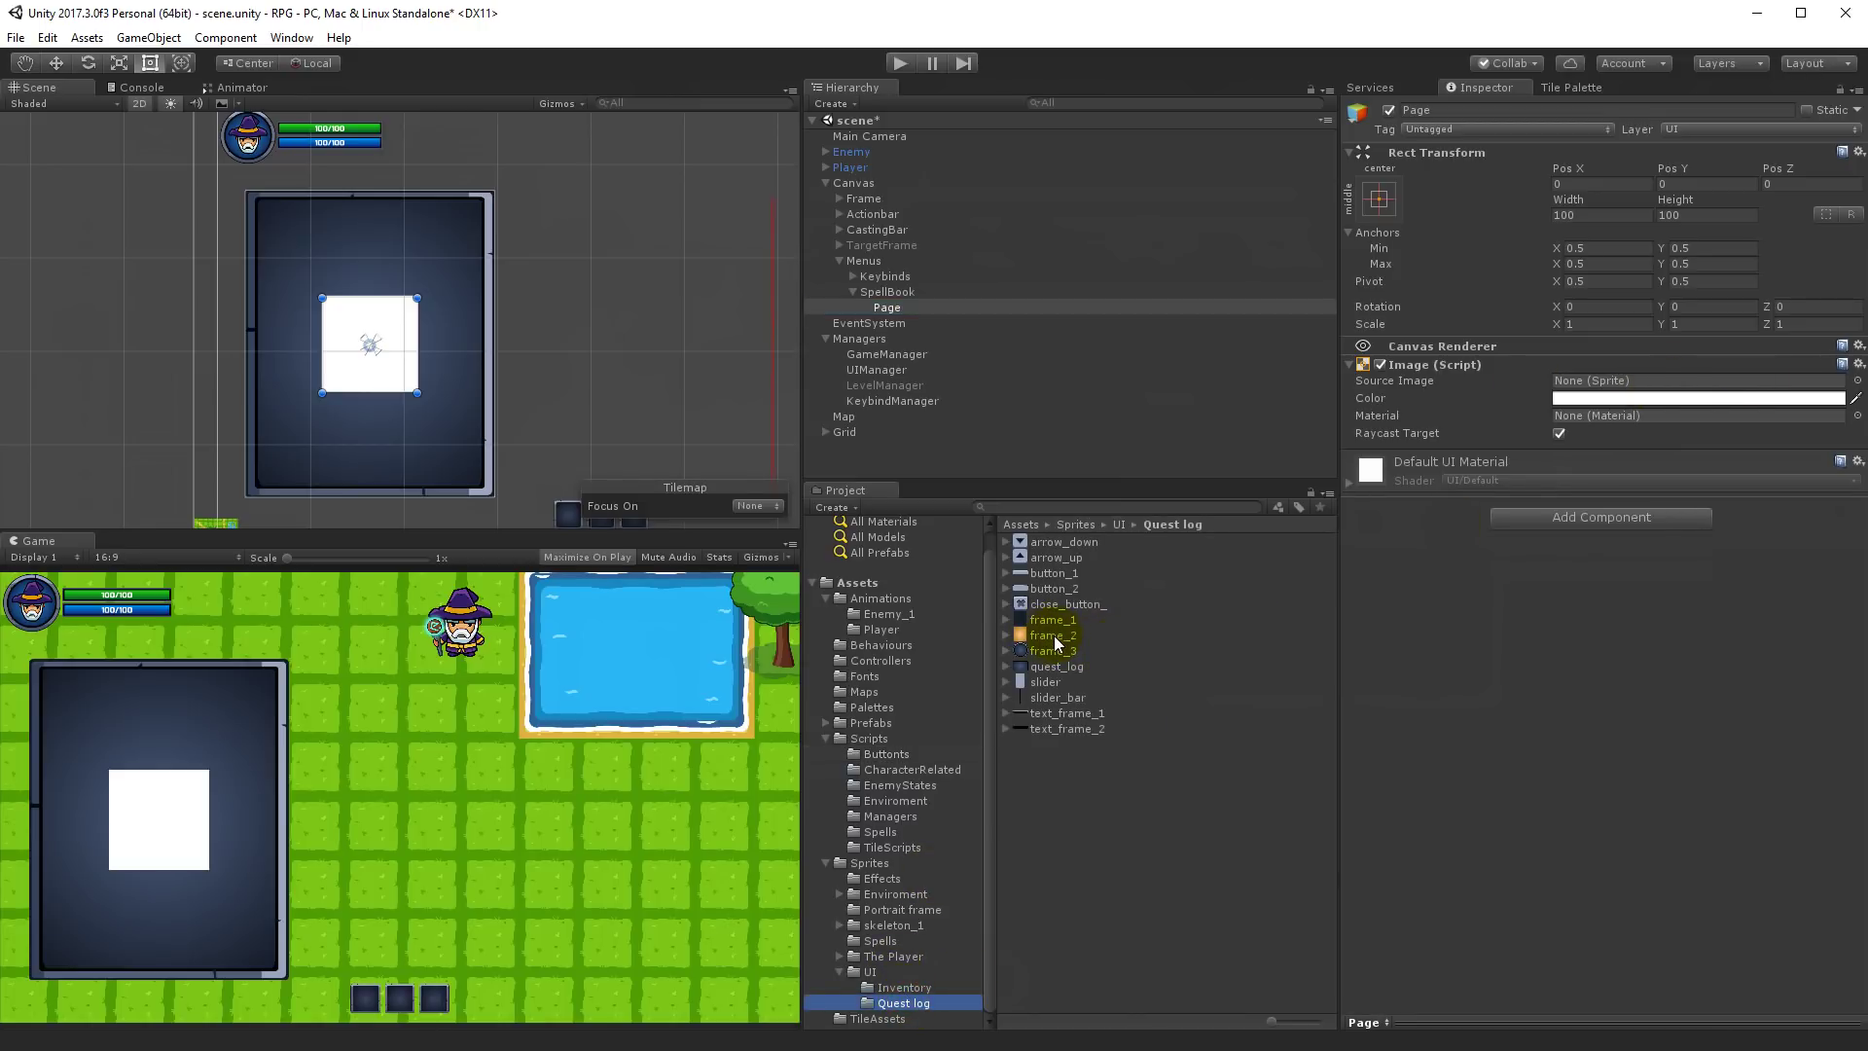
left_click_drag(1051, 638, 1593, 389)
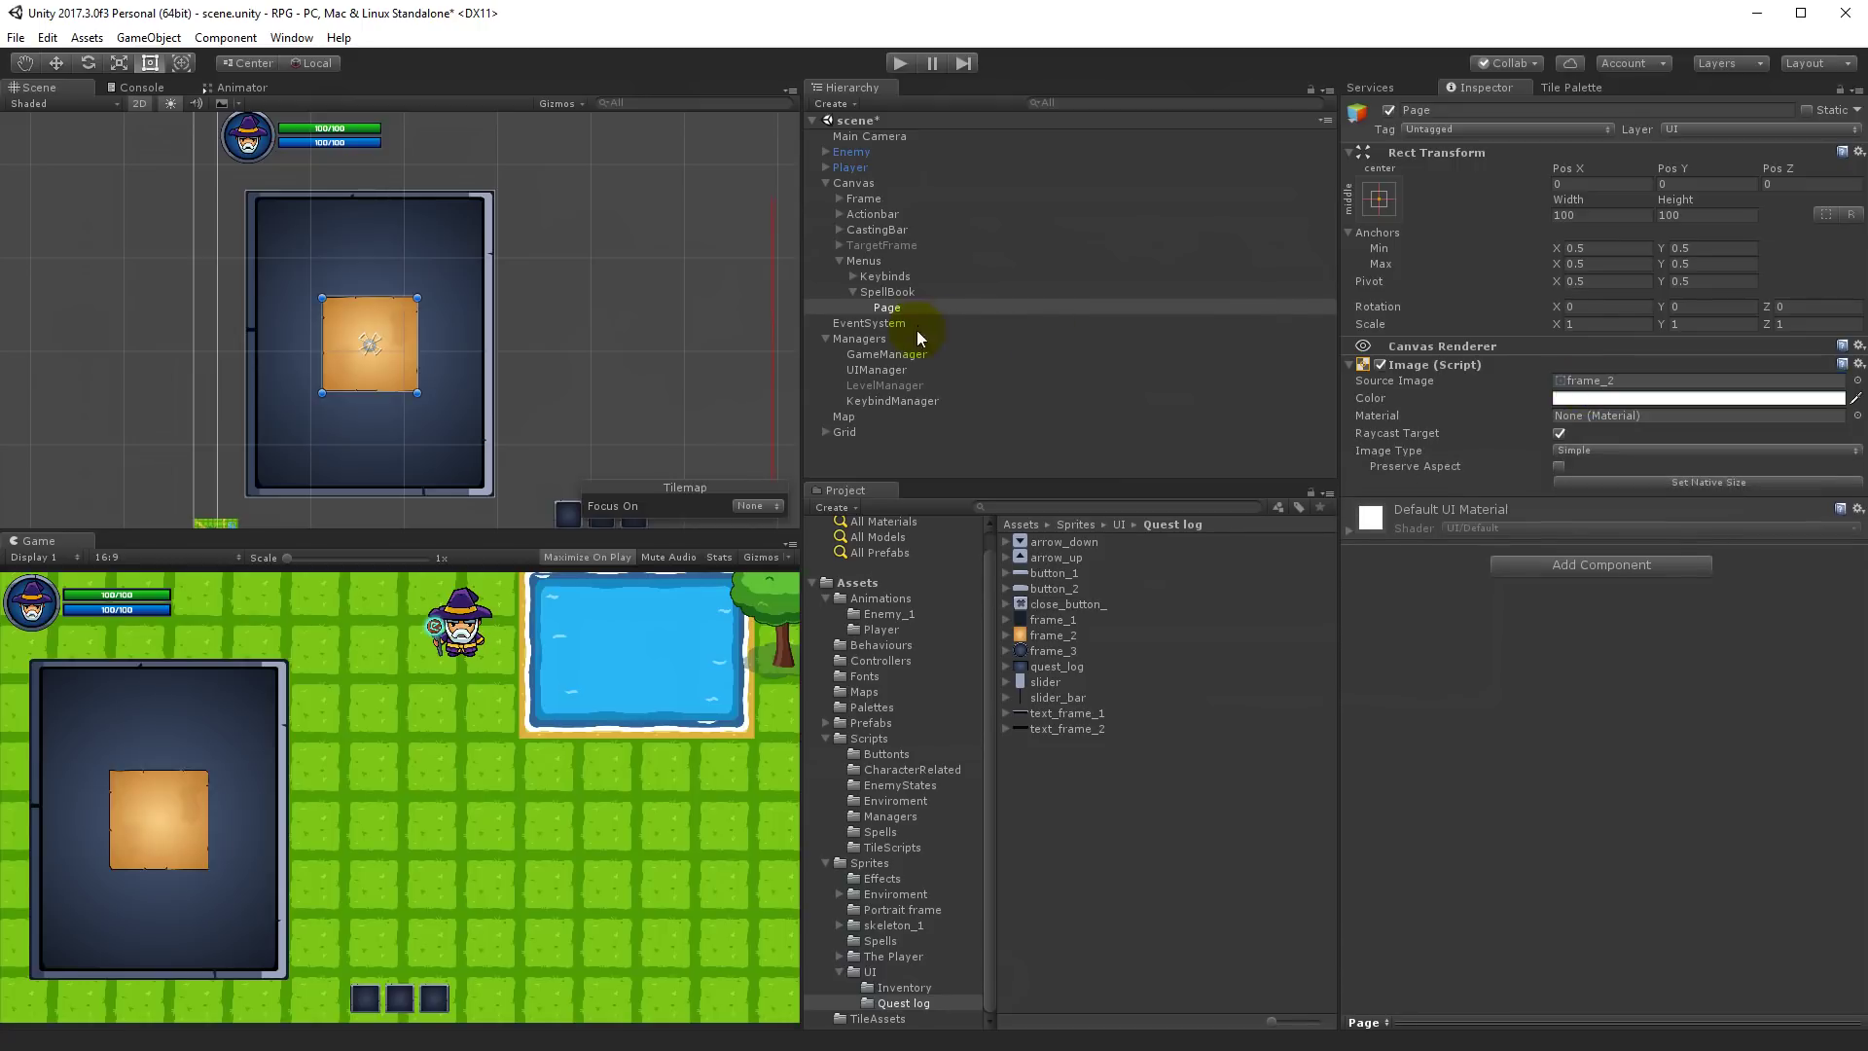
Step: Stretch Page to about 292.5 by 223.2 so that it fills the inside of the SpellBook frame
left_click_drag(384, 309, 480, 234)
left_click_drag(372, 300, 350, 484)
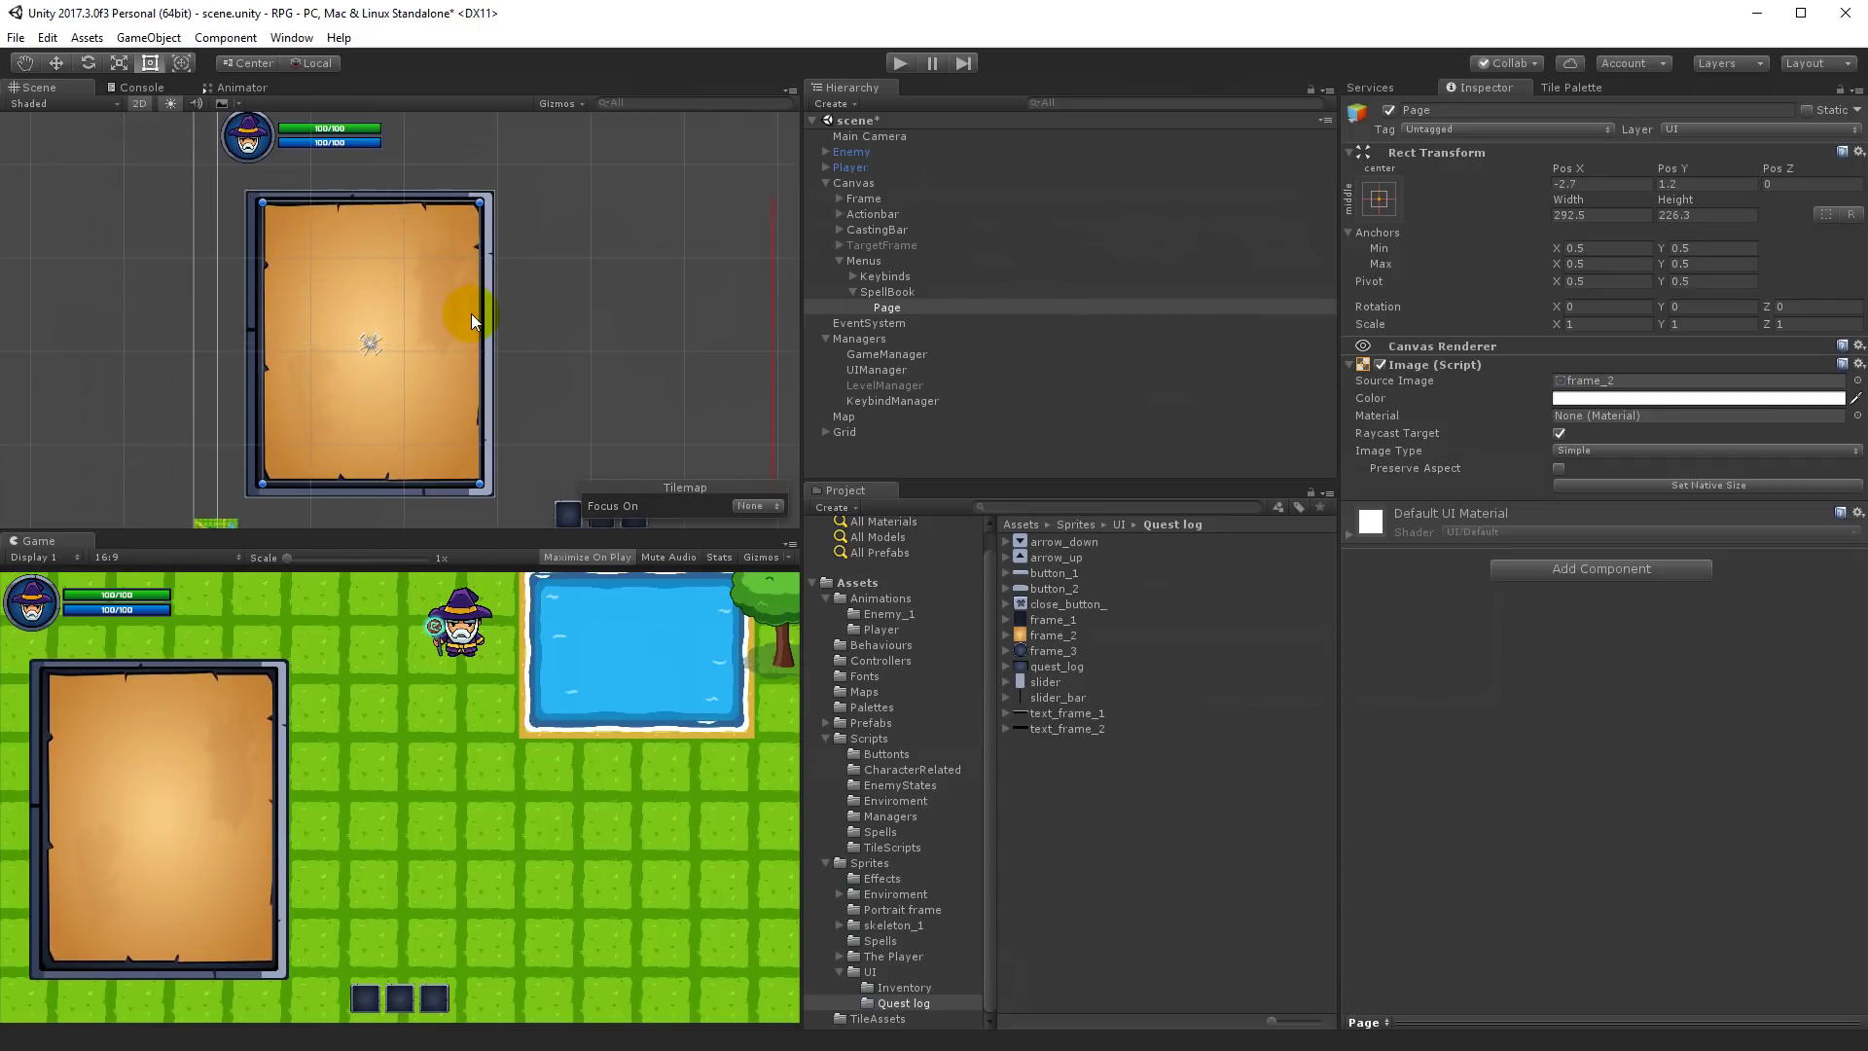
left_click_drag(479, 317, 476, 317)
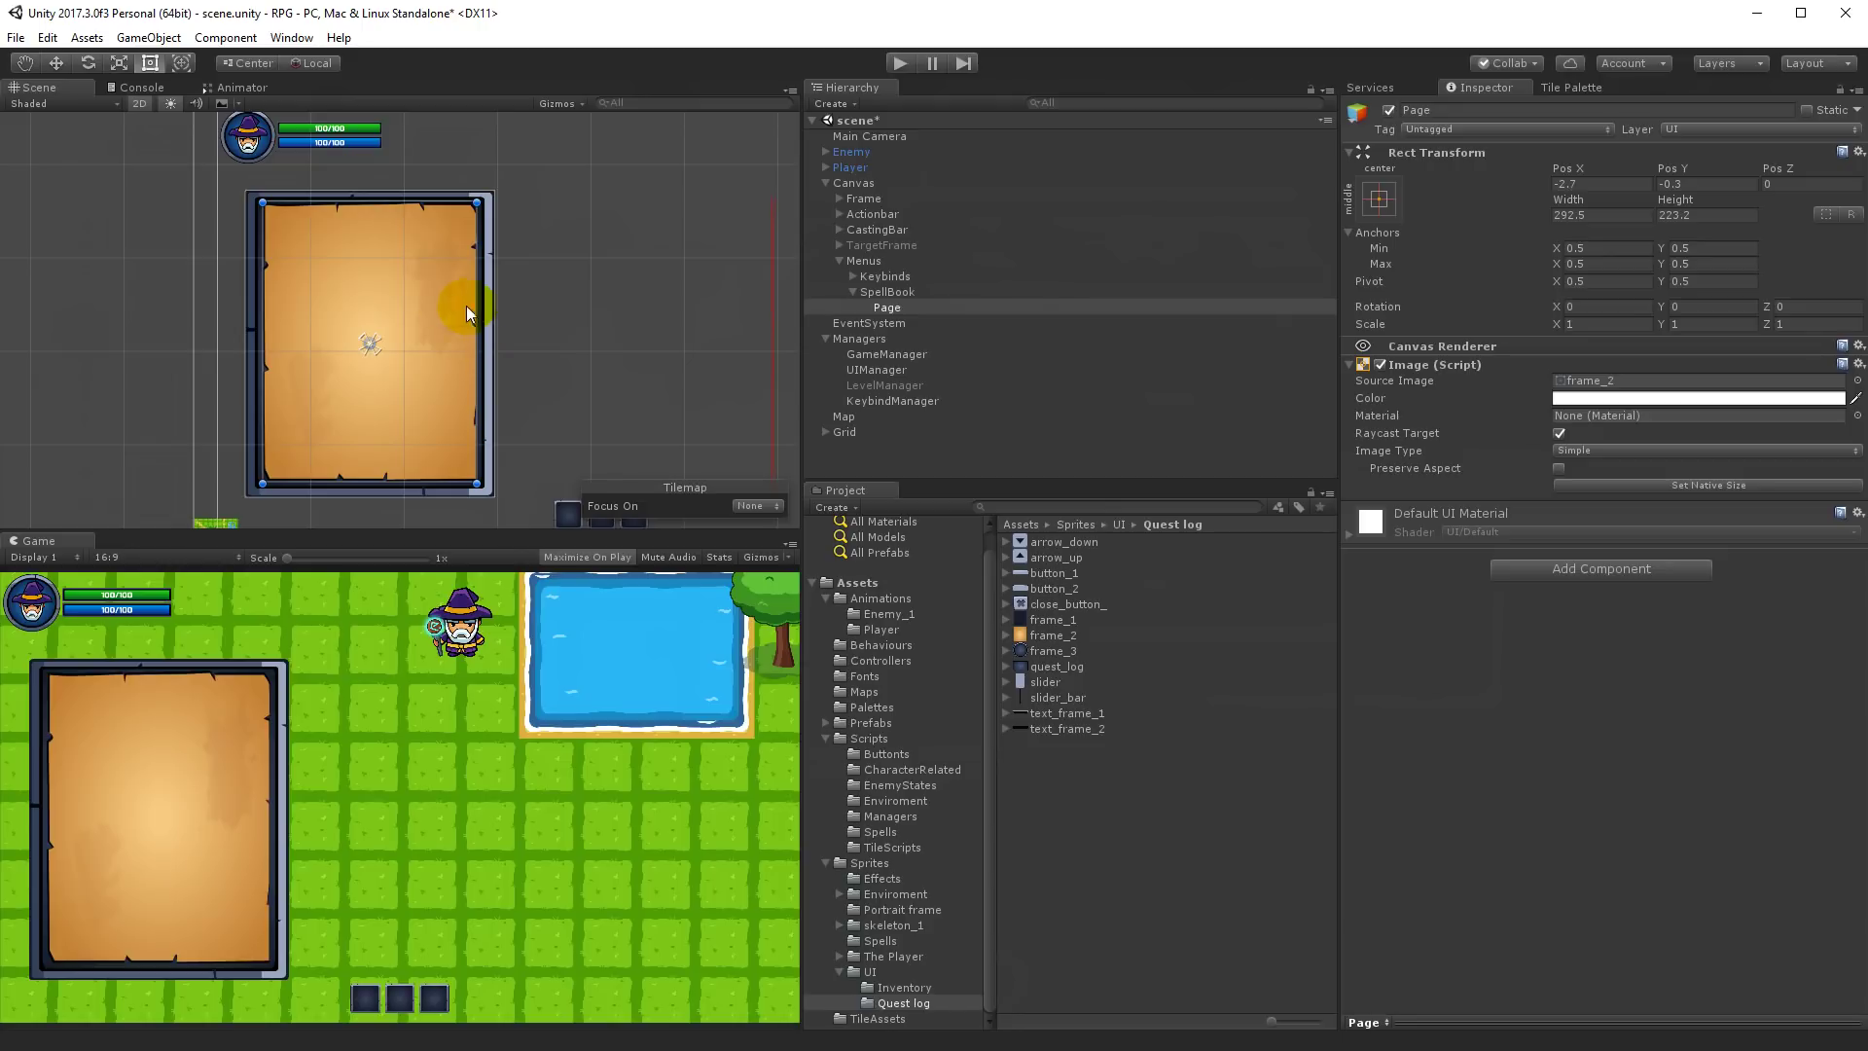
scroll(455, 271, "up", 3)
scroll(424, 277, "down", 4)
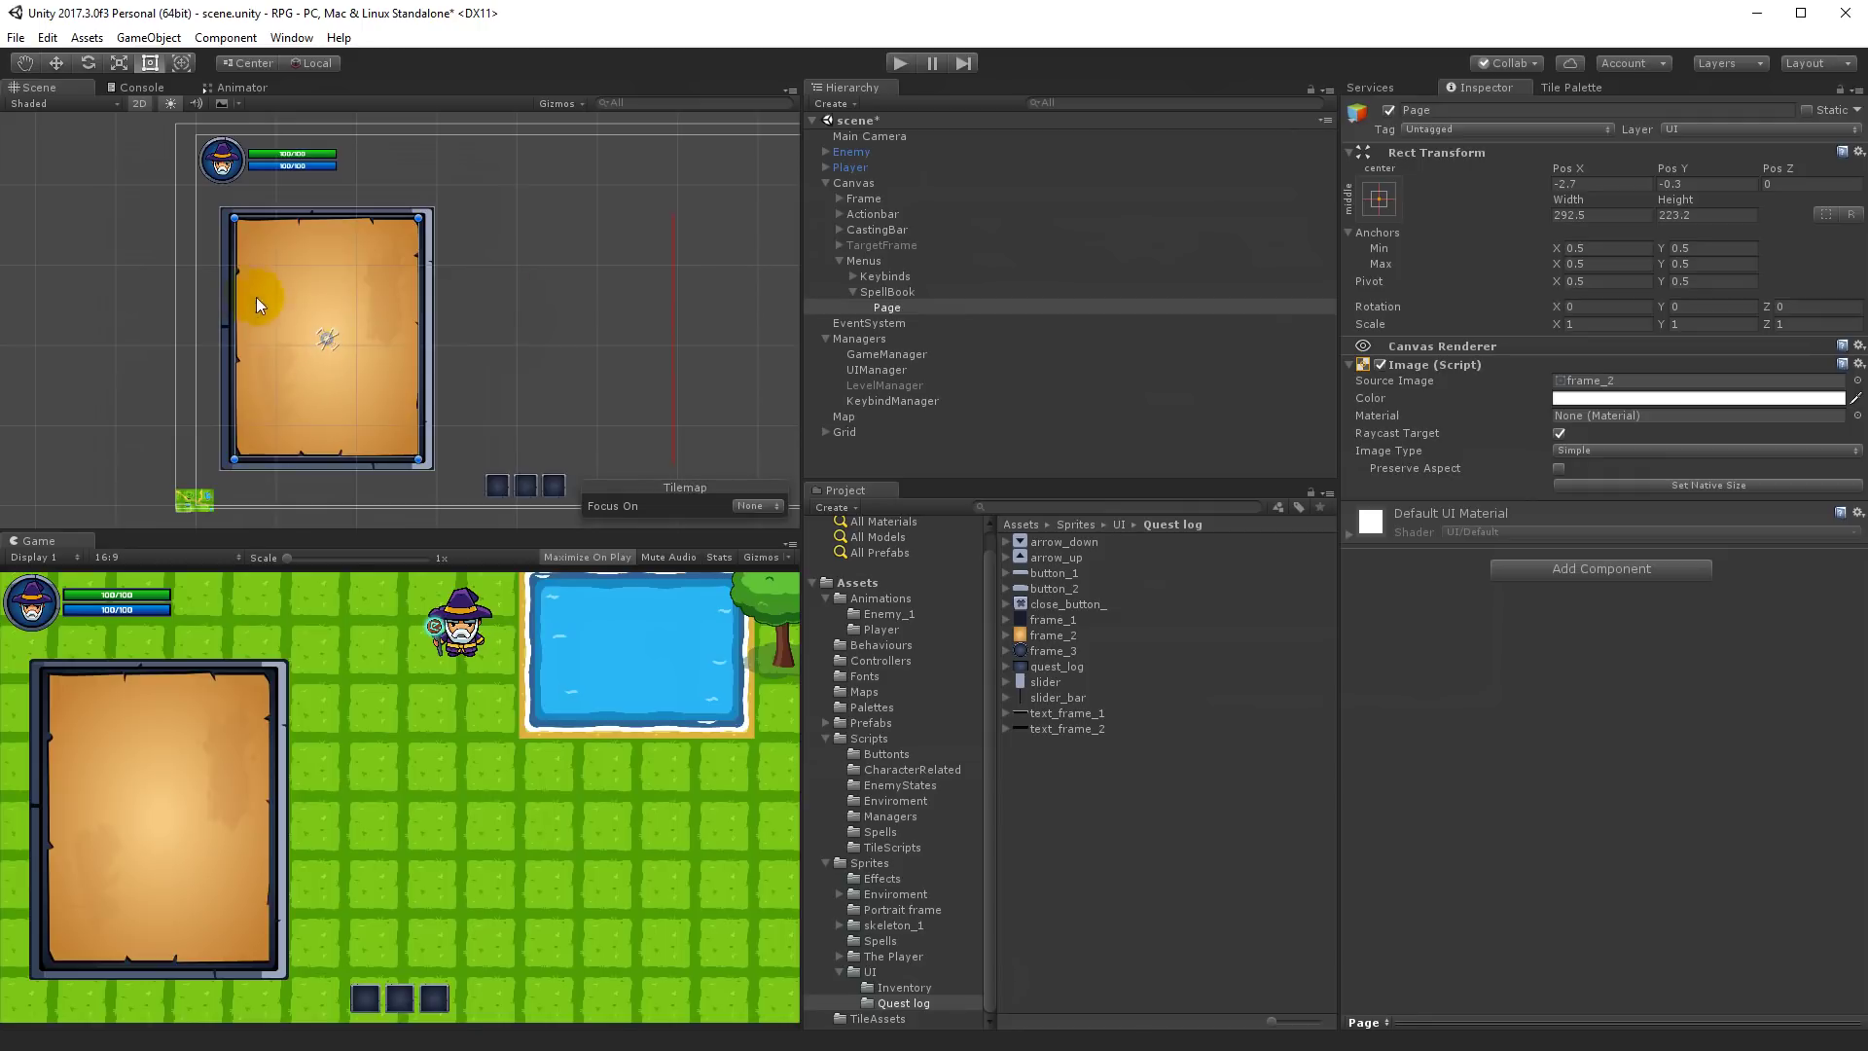
Step: Fine-tune Page's edges against the SpellBook border, to a size of about 295.2 by 227.7
scroll(341, 302, "up", 3)
left_click_drag(462, 295, 468, 294)
left_click_drag(138, 301, 171, 301)
left_click_drag(290, 151, 293, 148)
scroll(372, 410, "down", 2)
left_click_drag(387, 503, 387, 504)
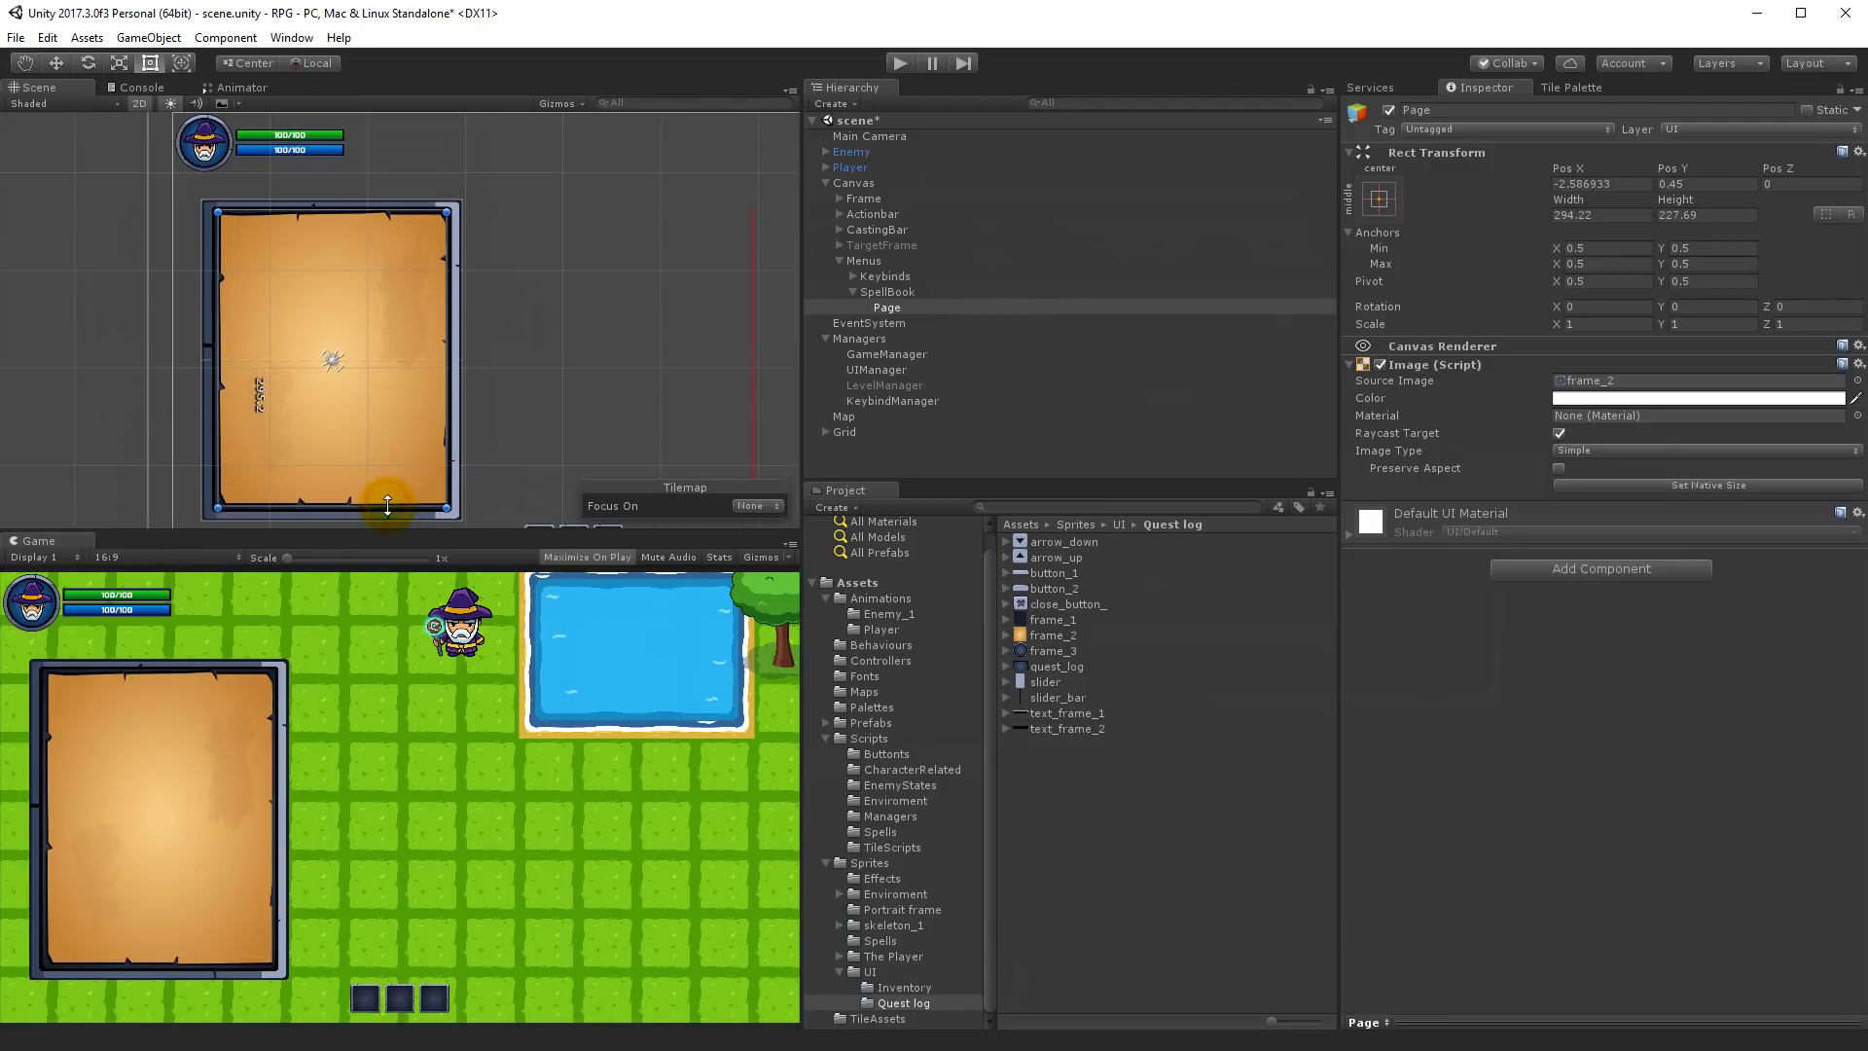
Step: Deselect Page, run the game to preview the spell book window, and stop play mode
left_click(574, 446)
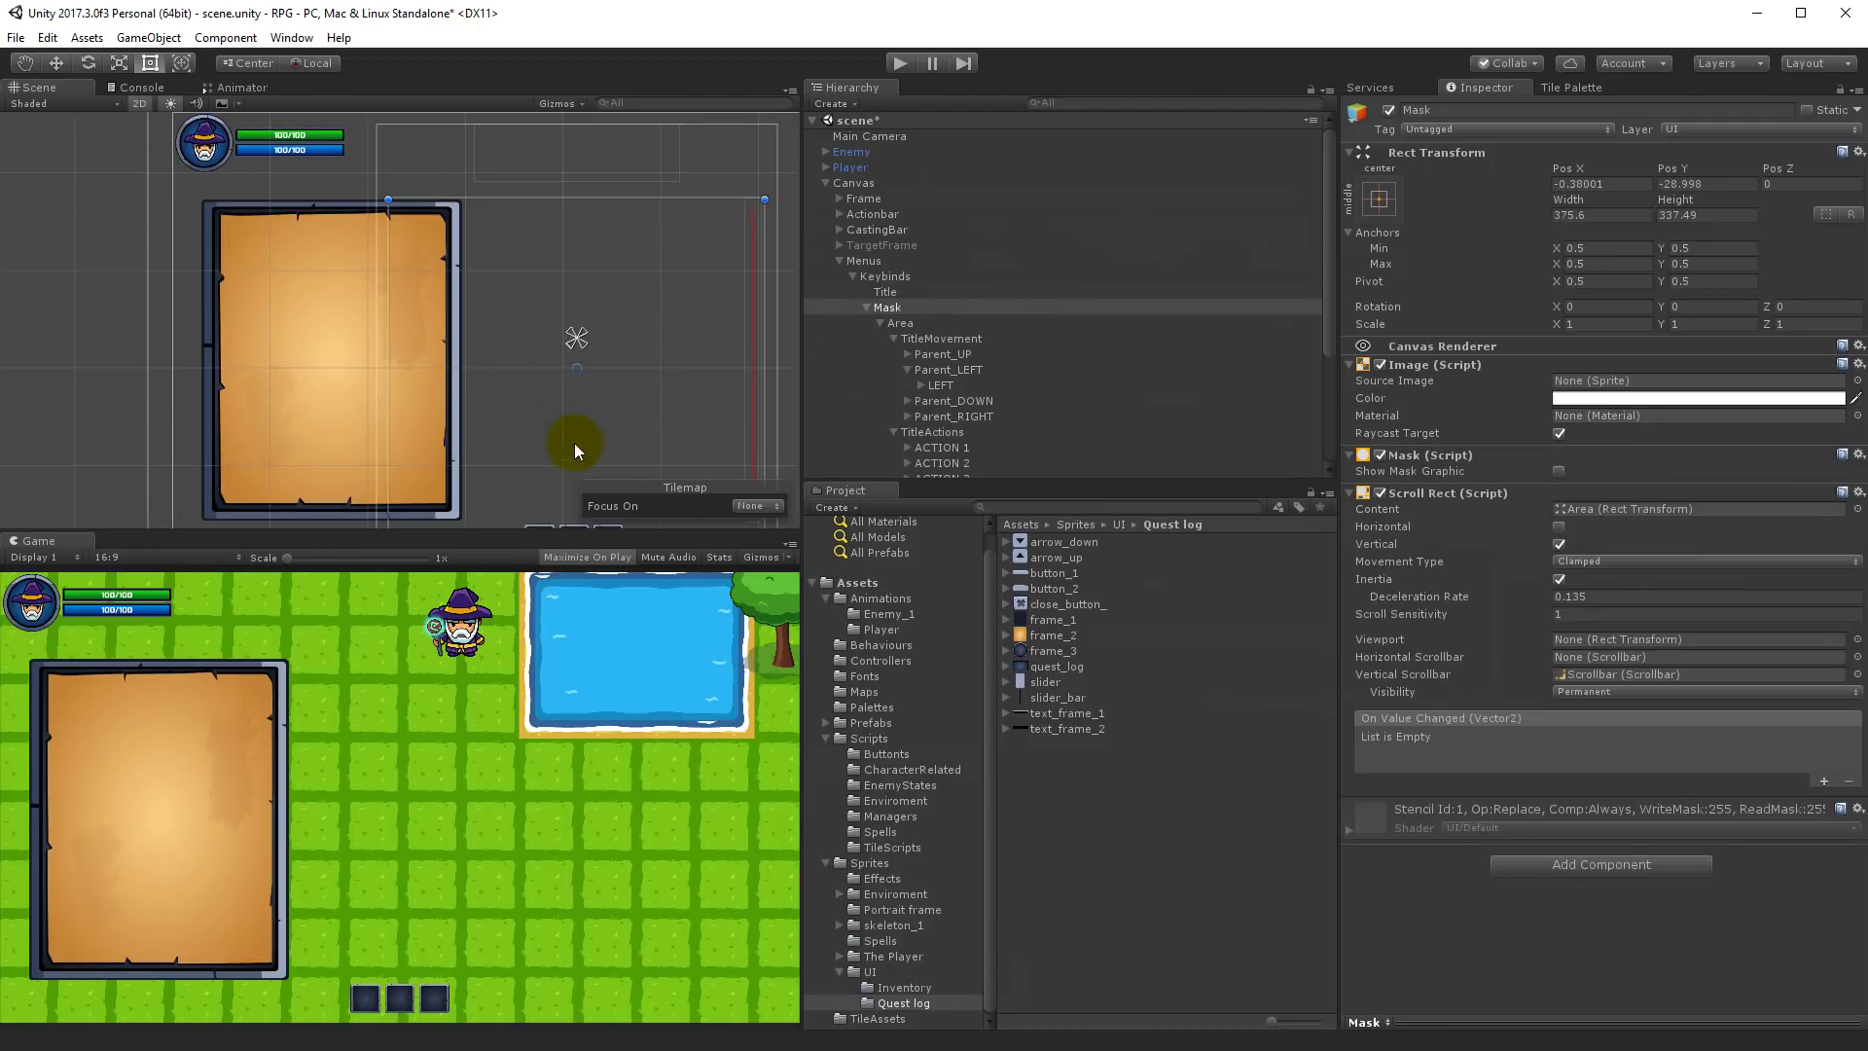
left_click(109, 387)
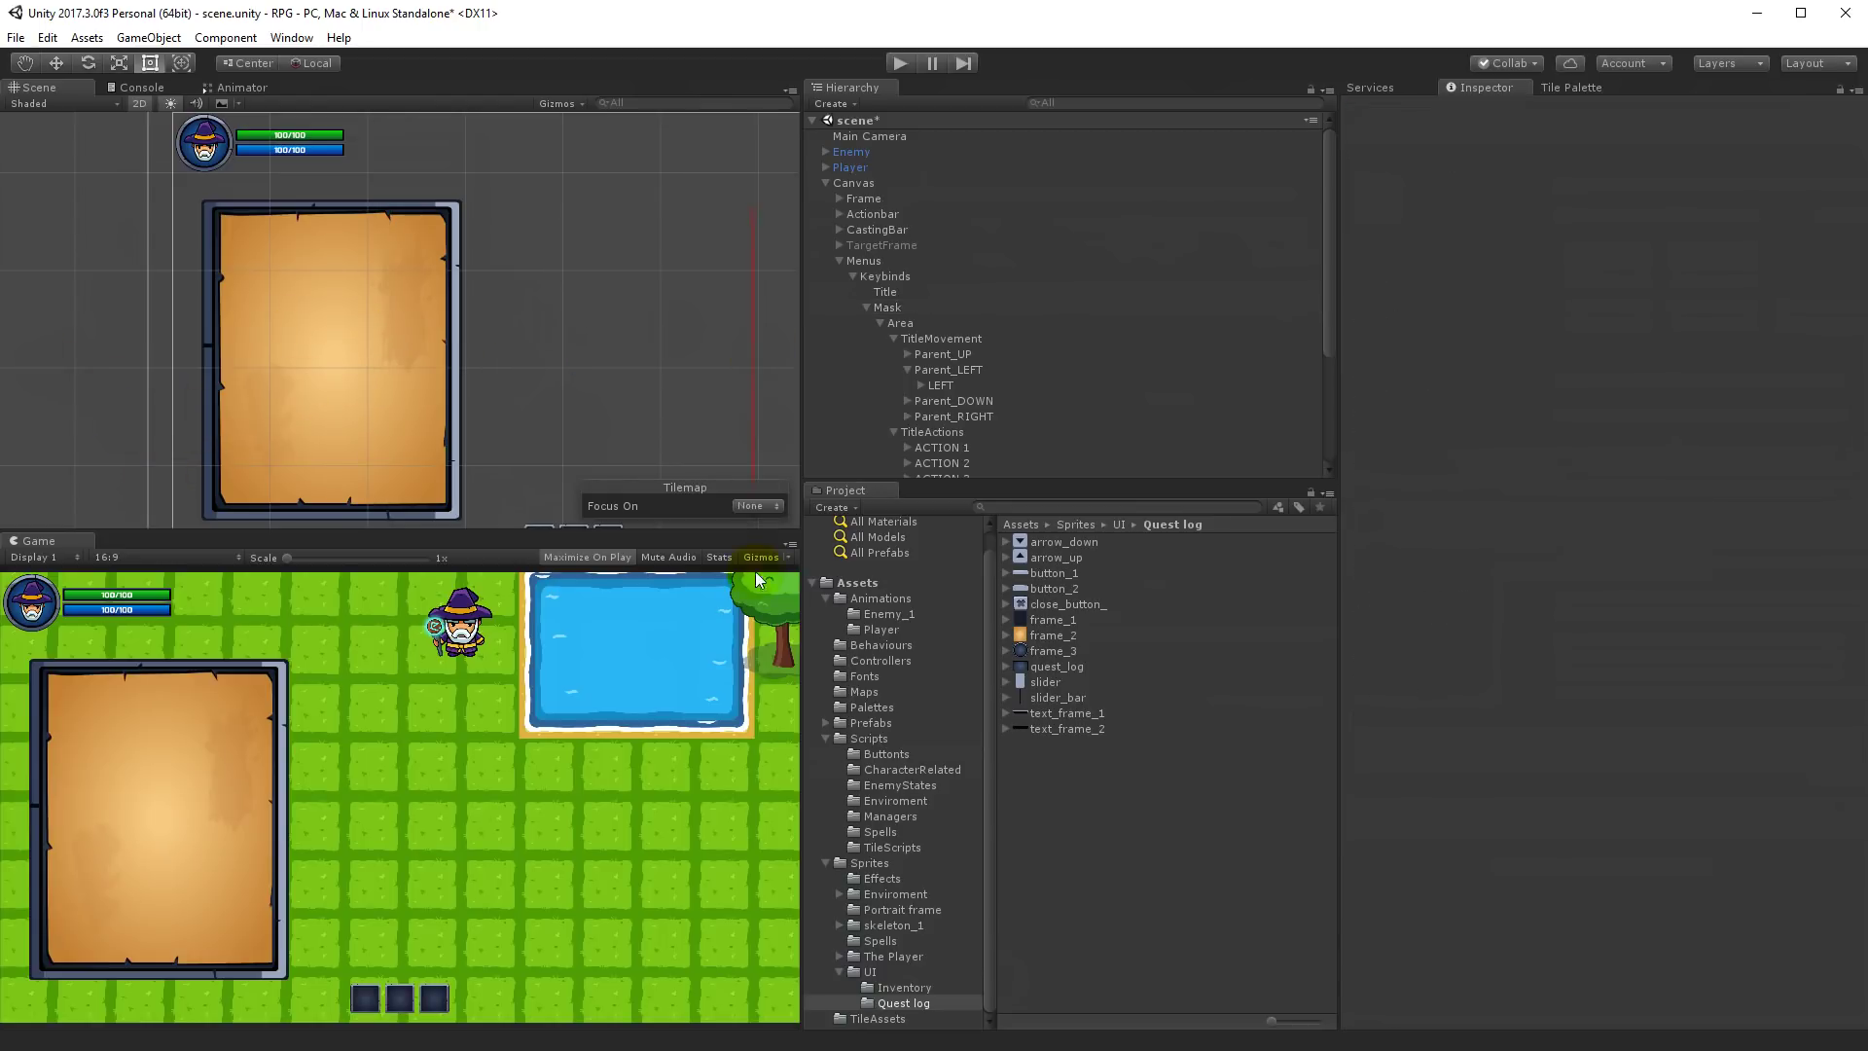
left_click(898, 64)
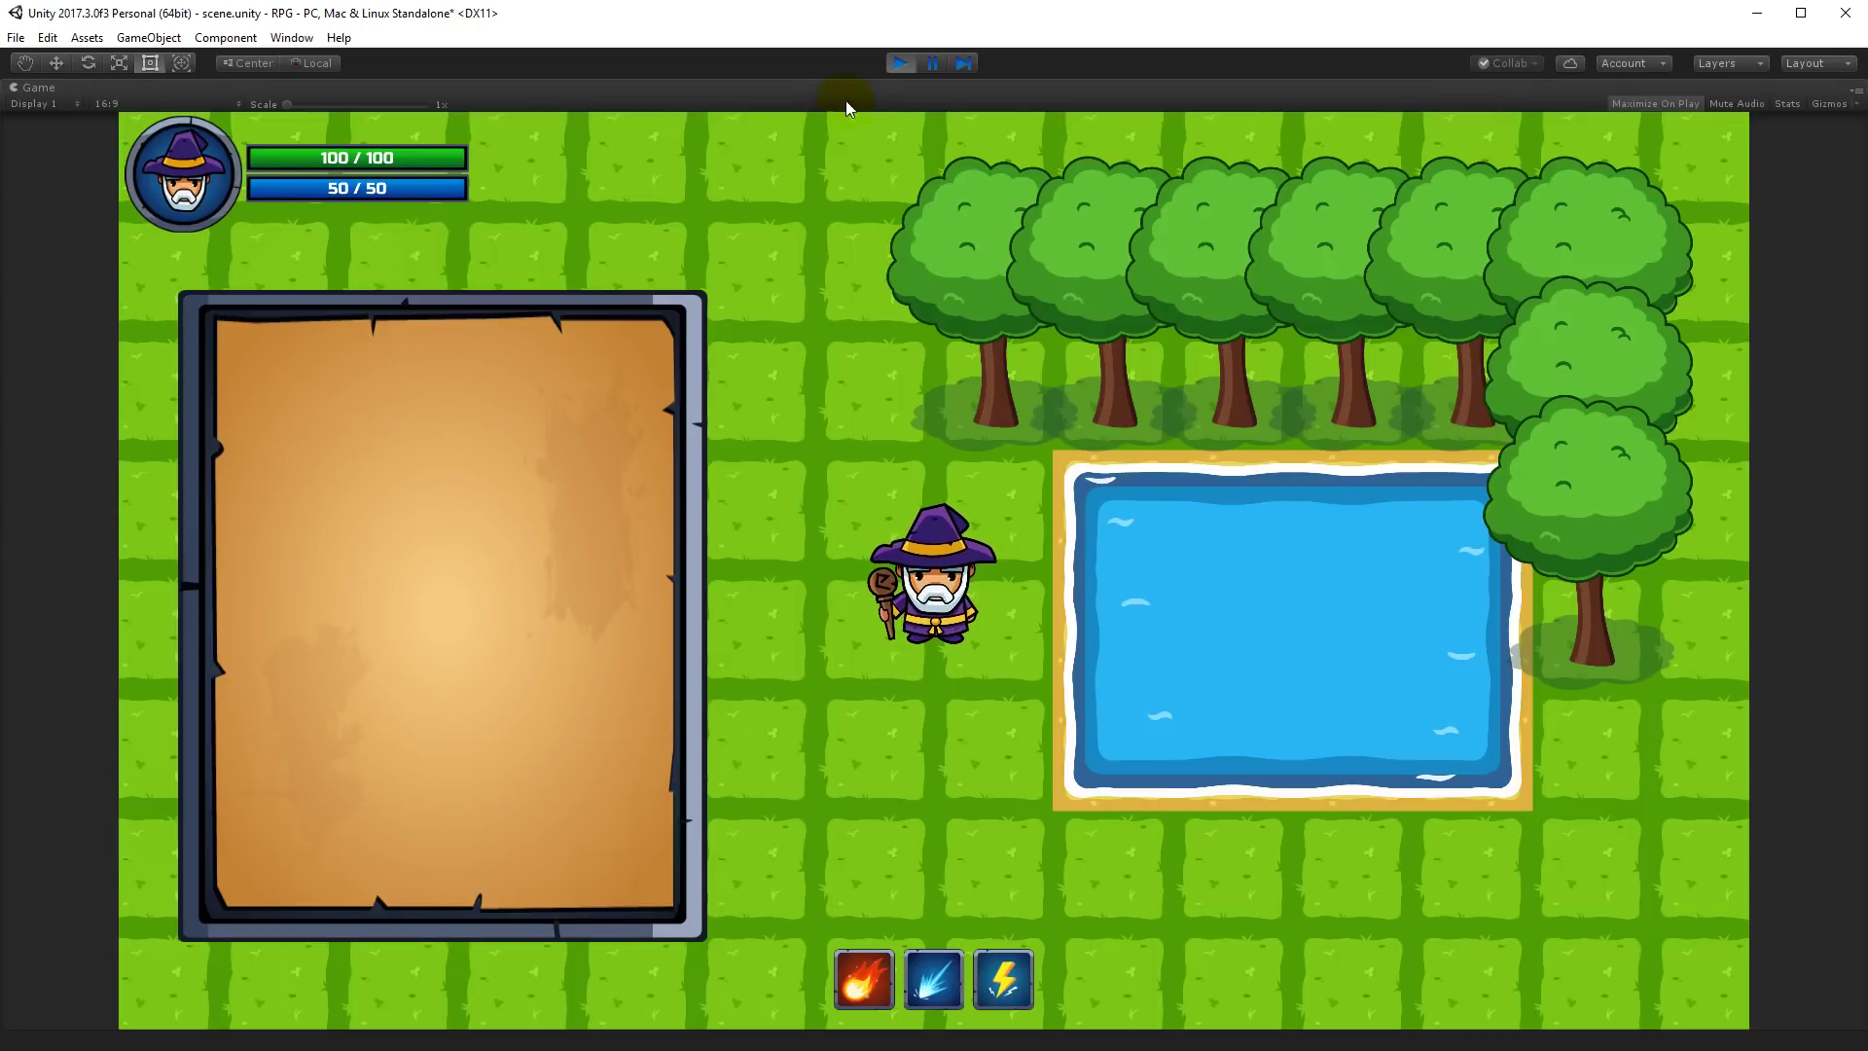
left_click(899, 64)
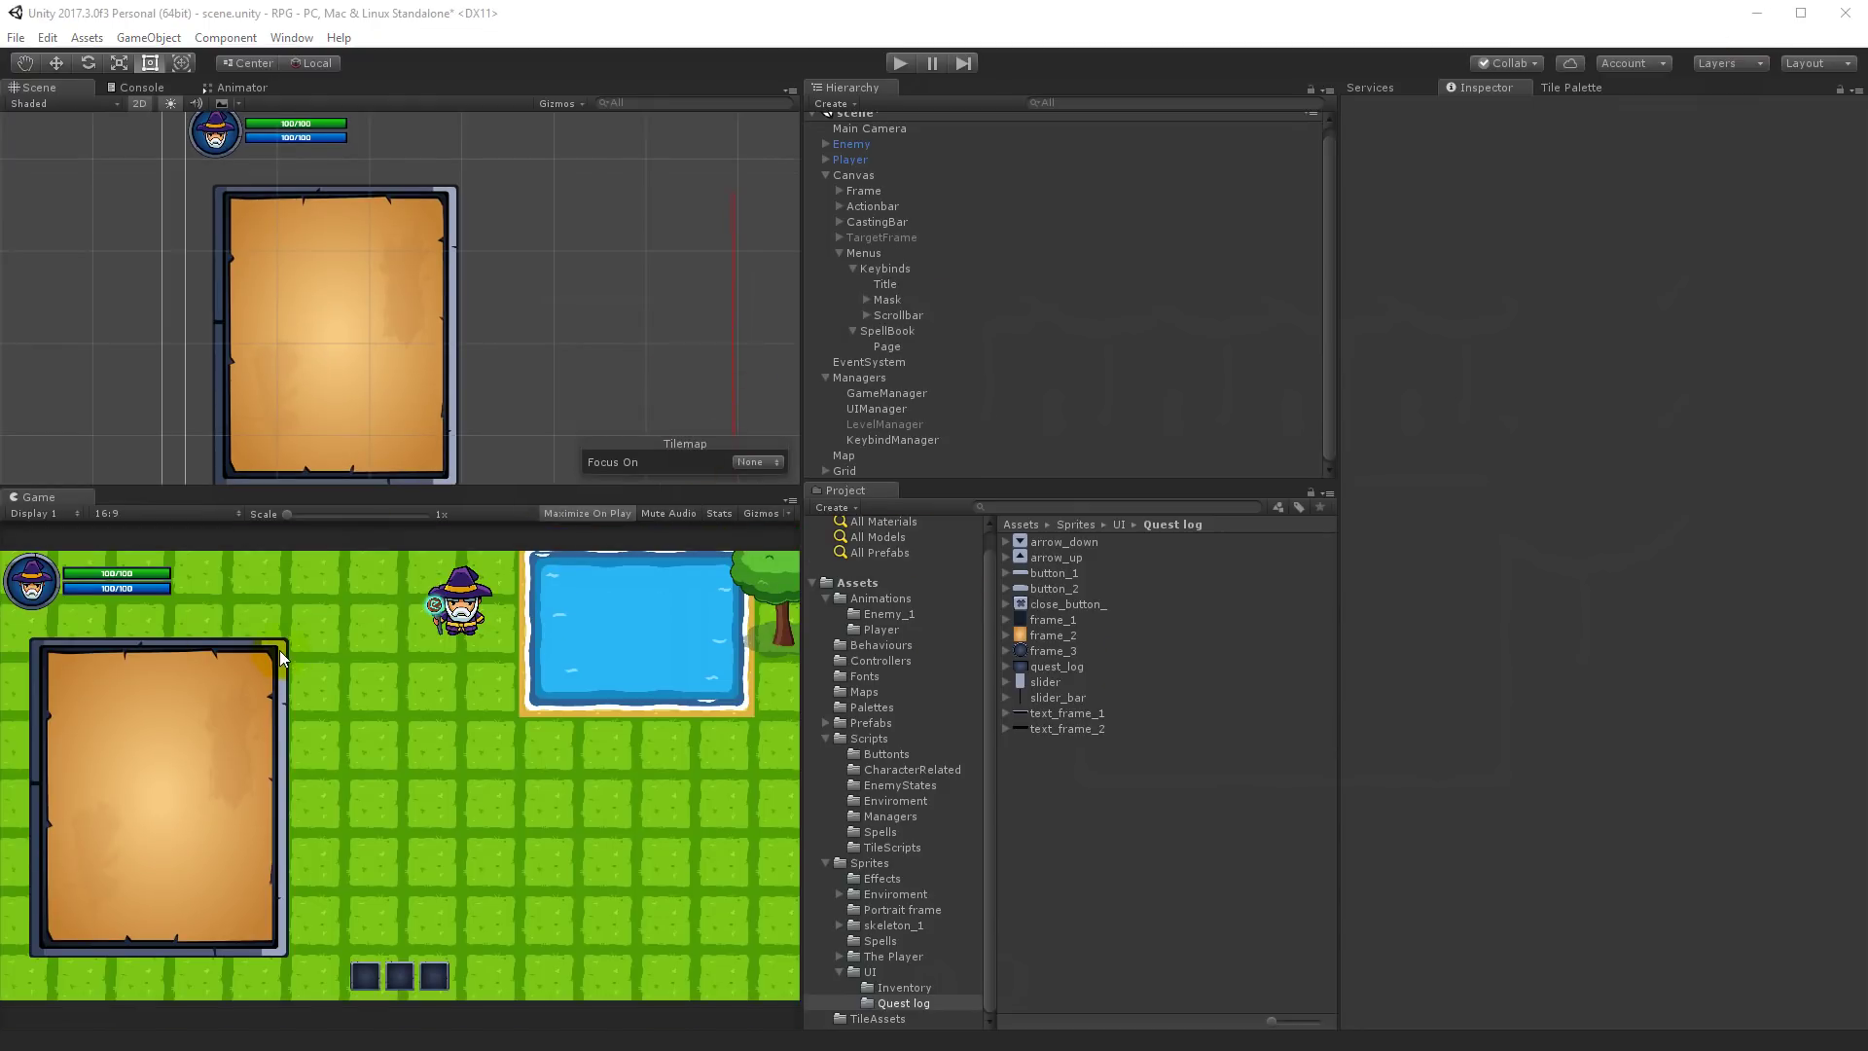
Step: Add a UI Image as a child of Page and give it the fireball source image
right_click(893, 333)
left_click(895, 357)
left_click(885, 348)
right_click(880, 350)
mouse_move(944, 665)
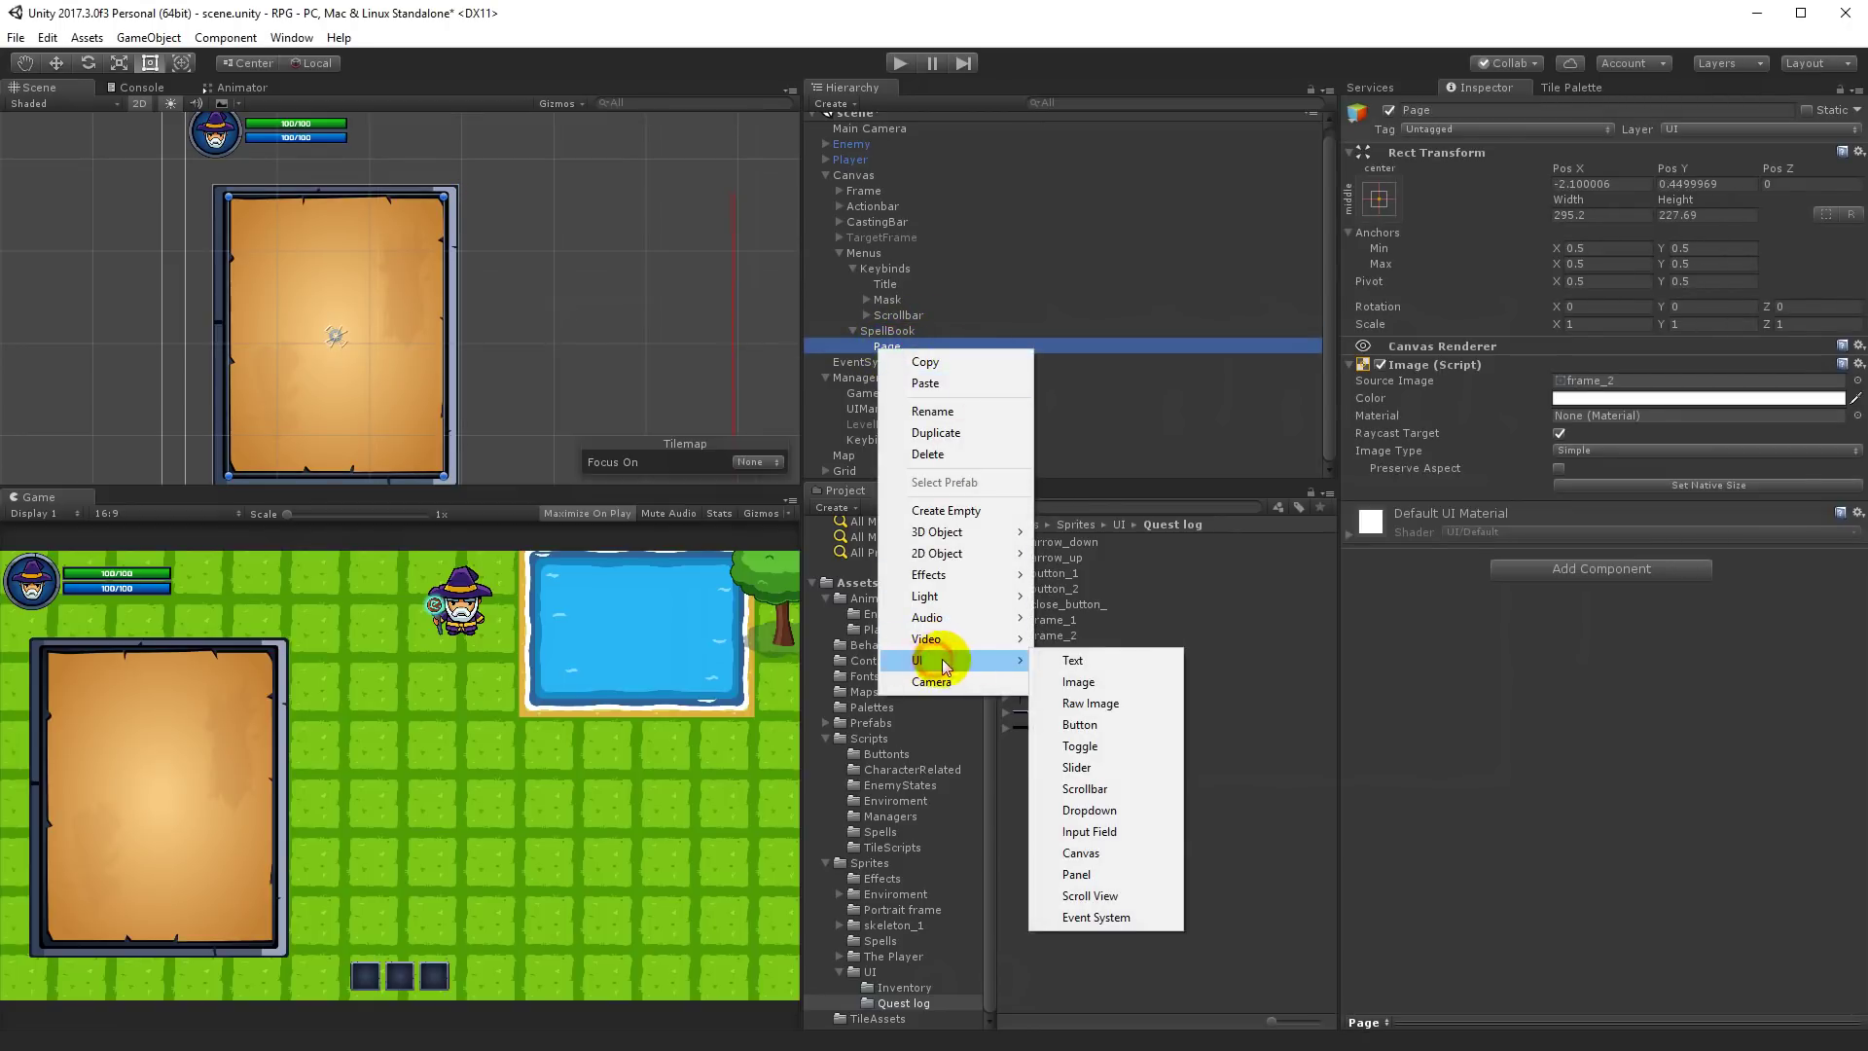
left_click(1088, 682)
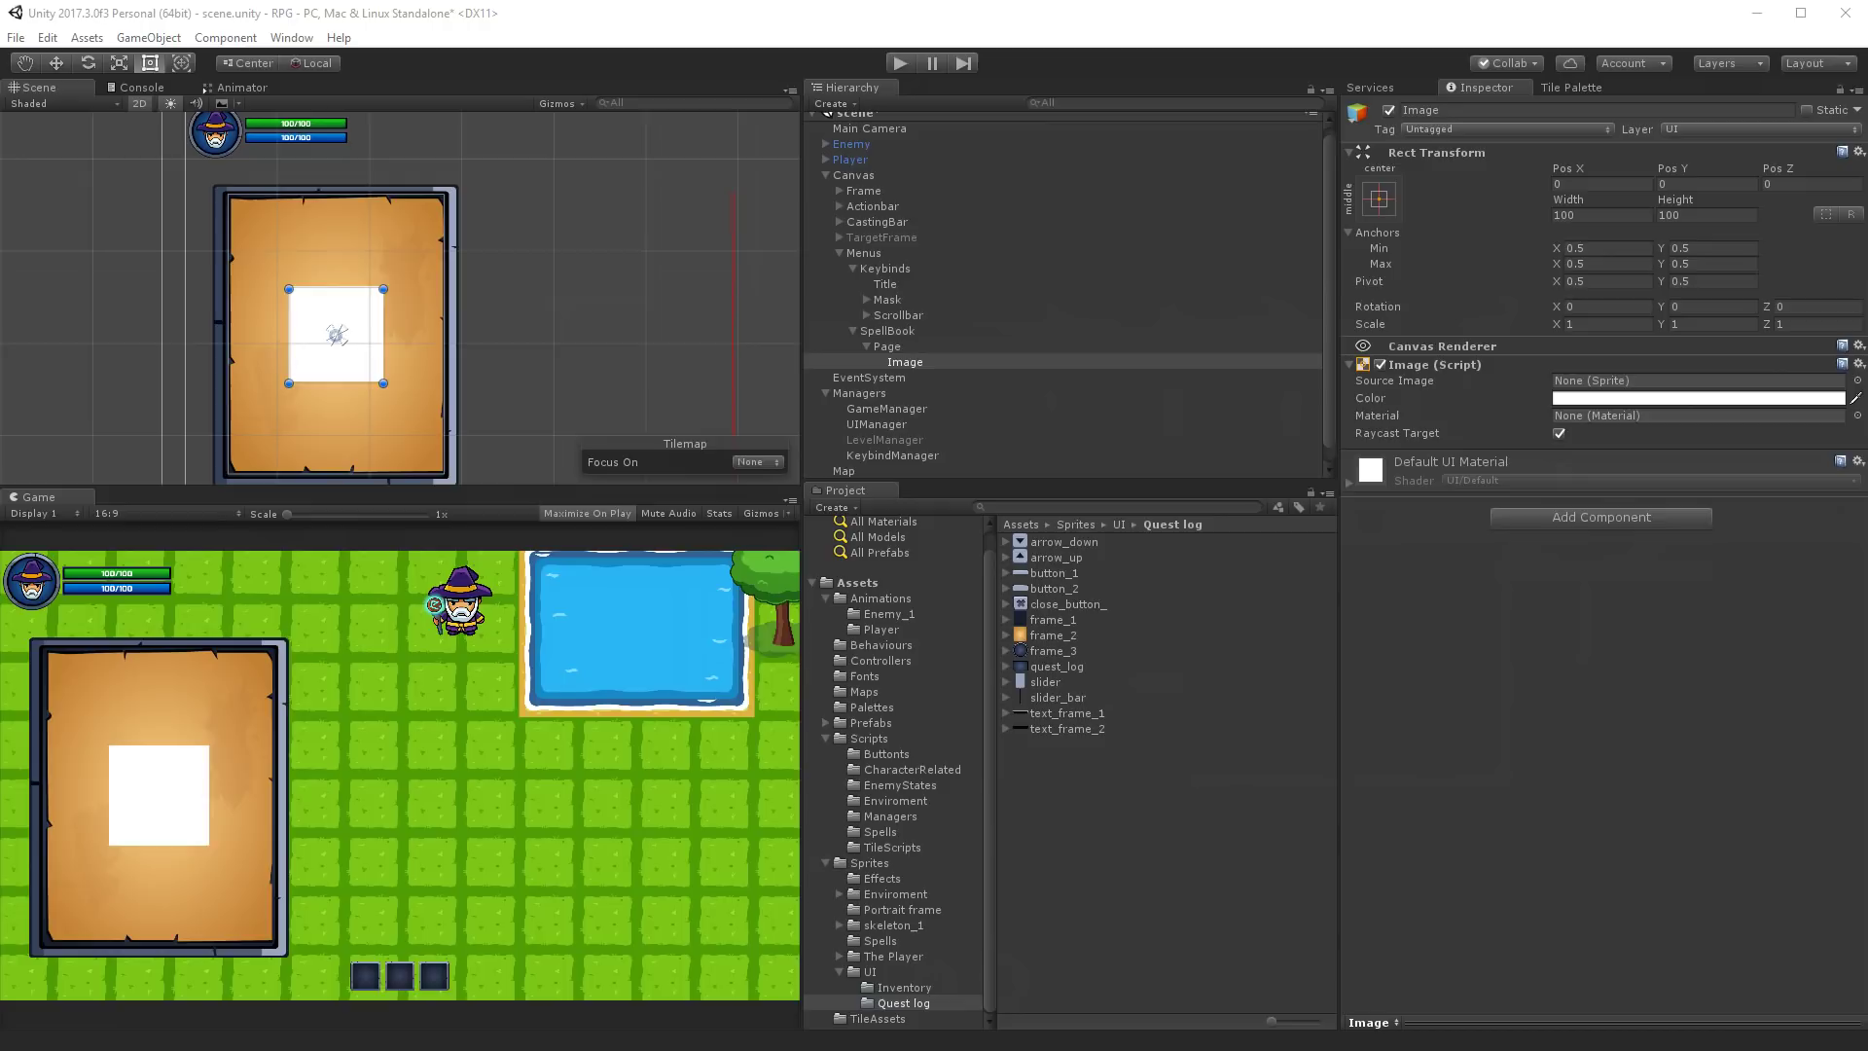
key("Return")
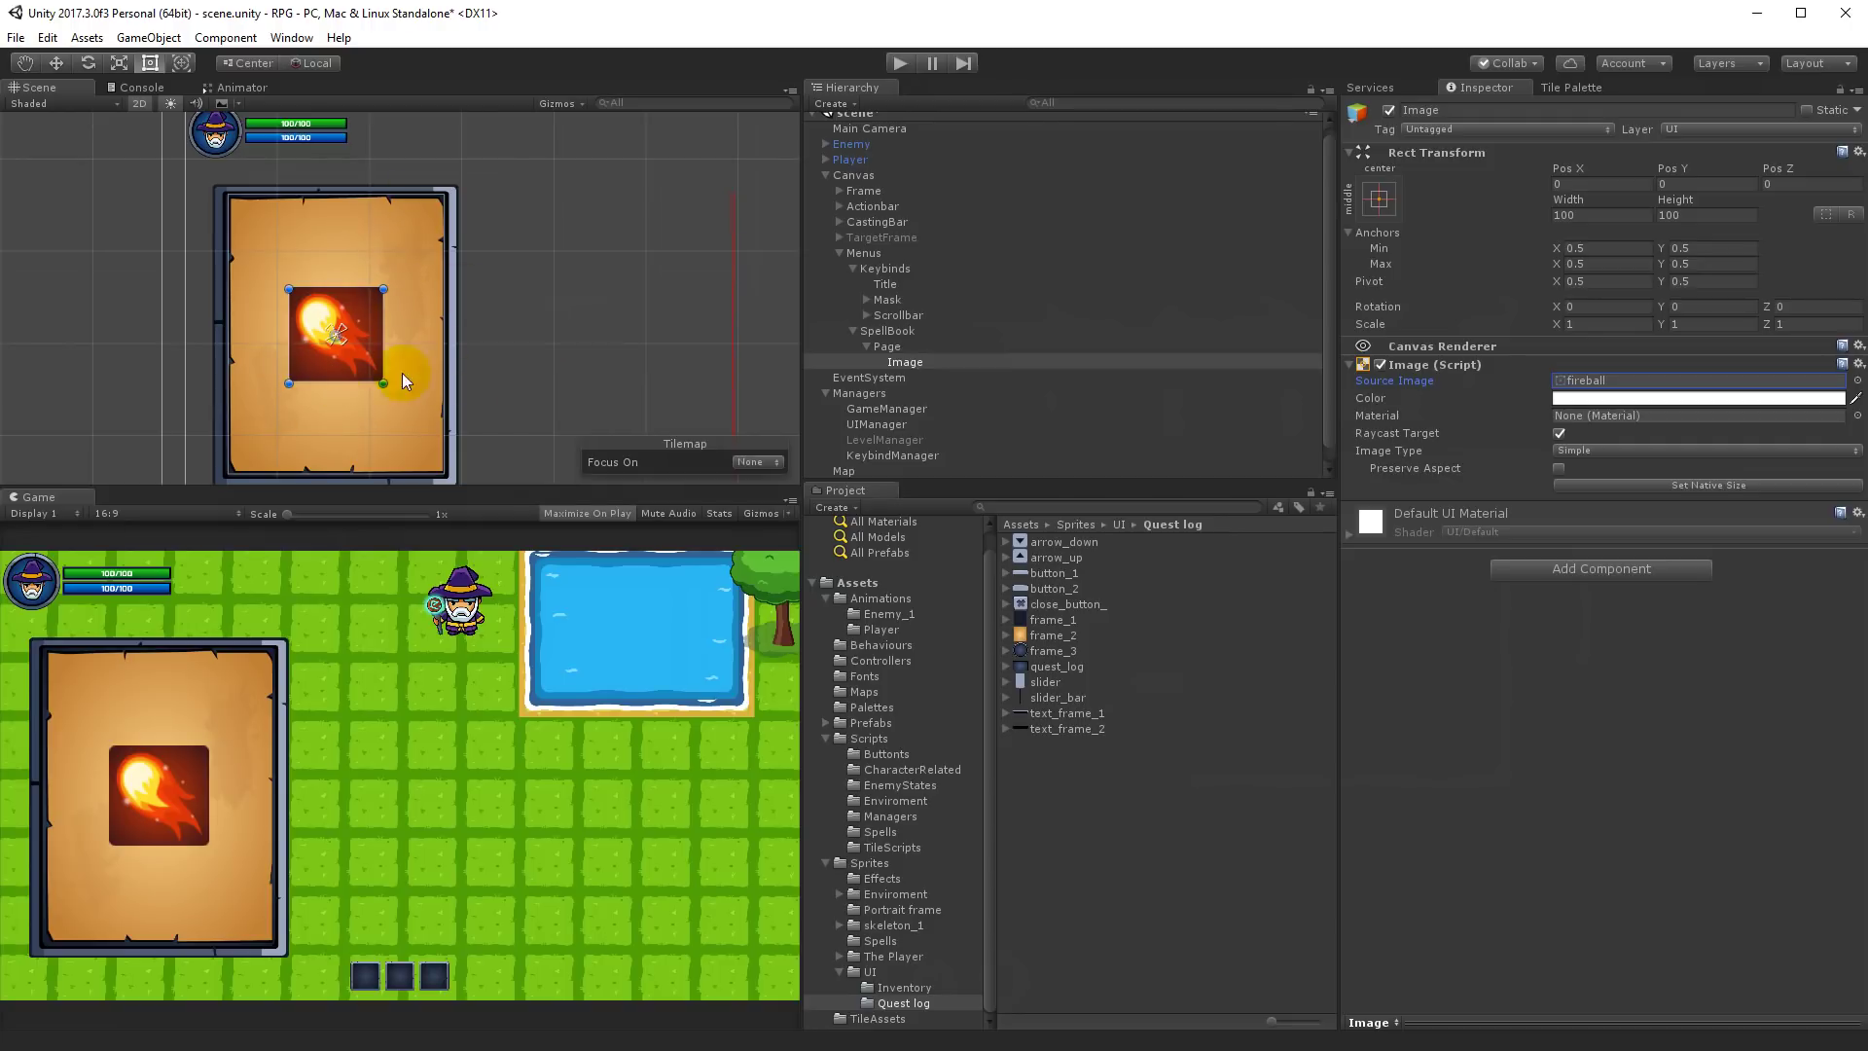
Step: Rotate the fireball image to 90 on Z and shrink it to about 43.7 by 43.7 near the page's upper-left corner
left_click(1797, 307)
type("90")
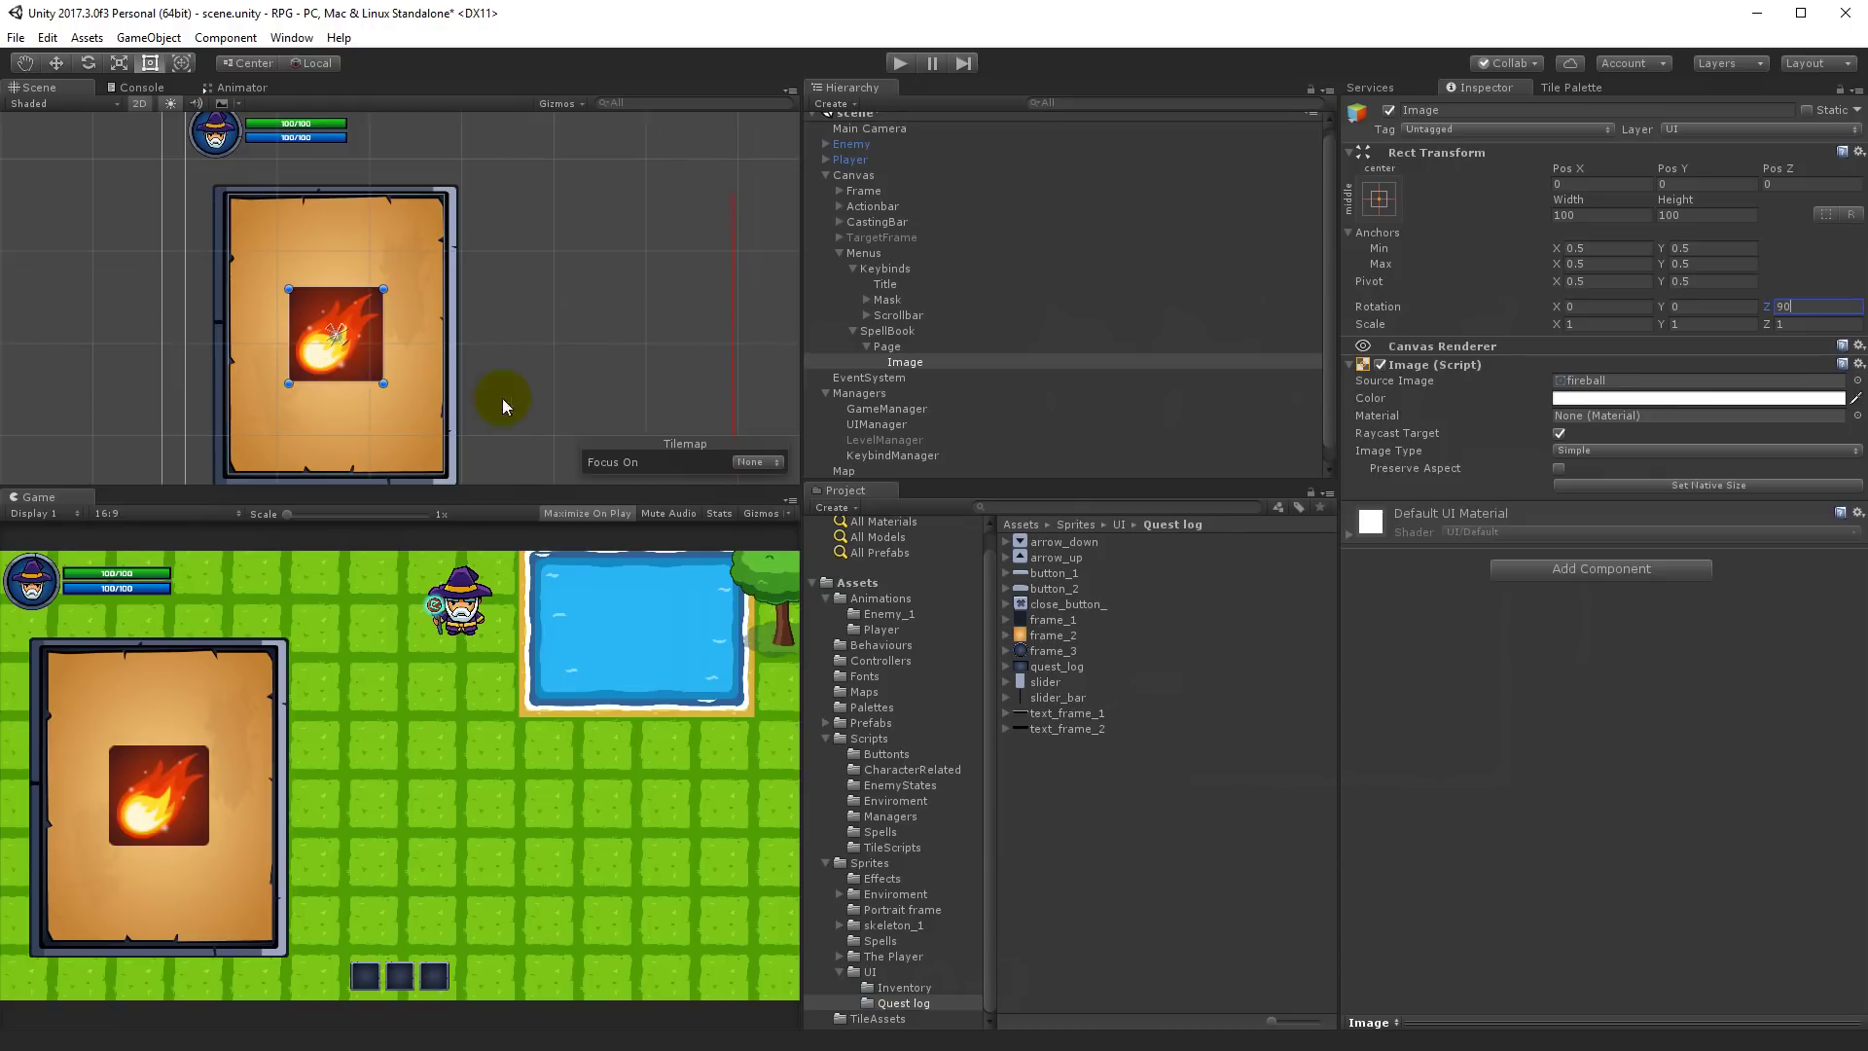
left_click_drag(381, 385, 294, 269)
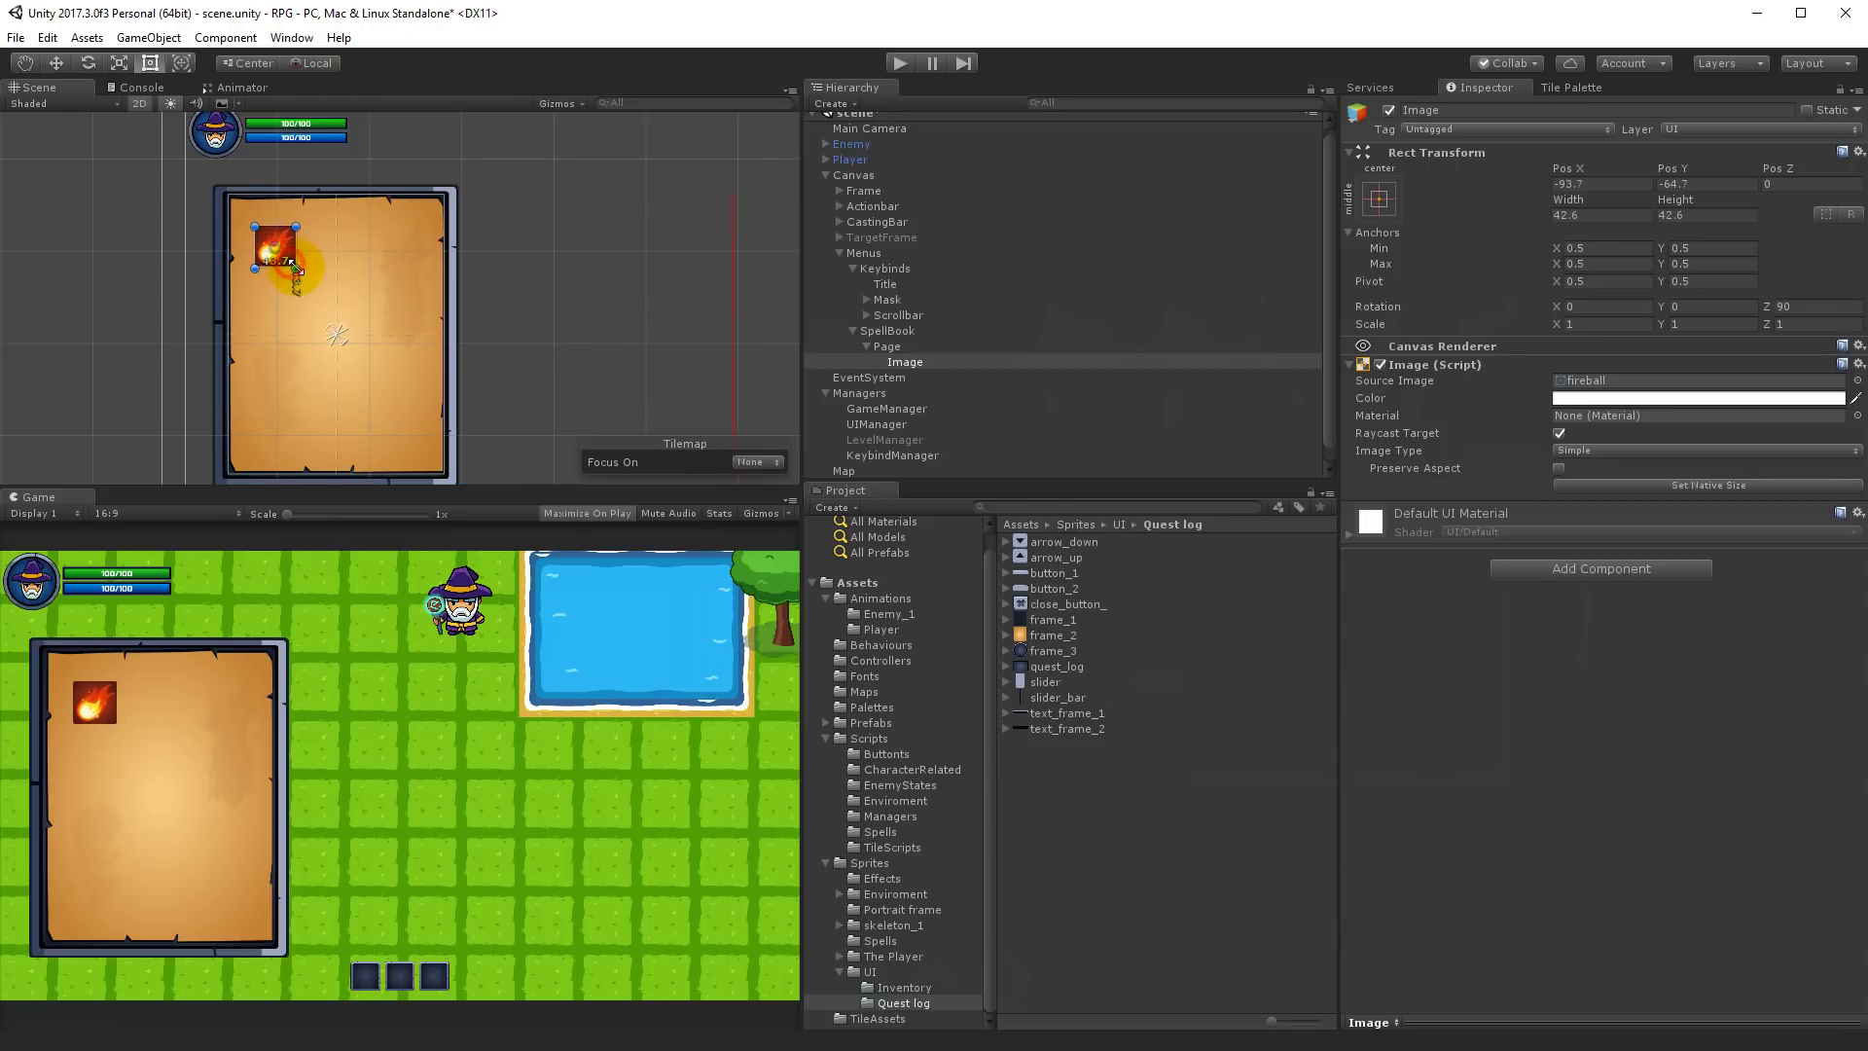
scroll(311, 276, "up", 3)
left_click_drag(265, 222, 261, 228)
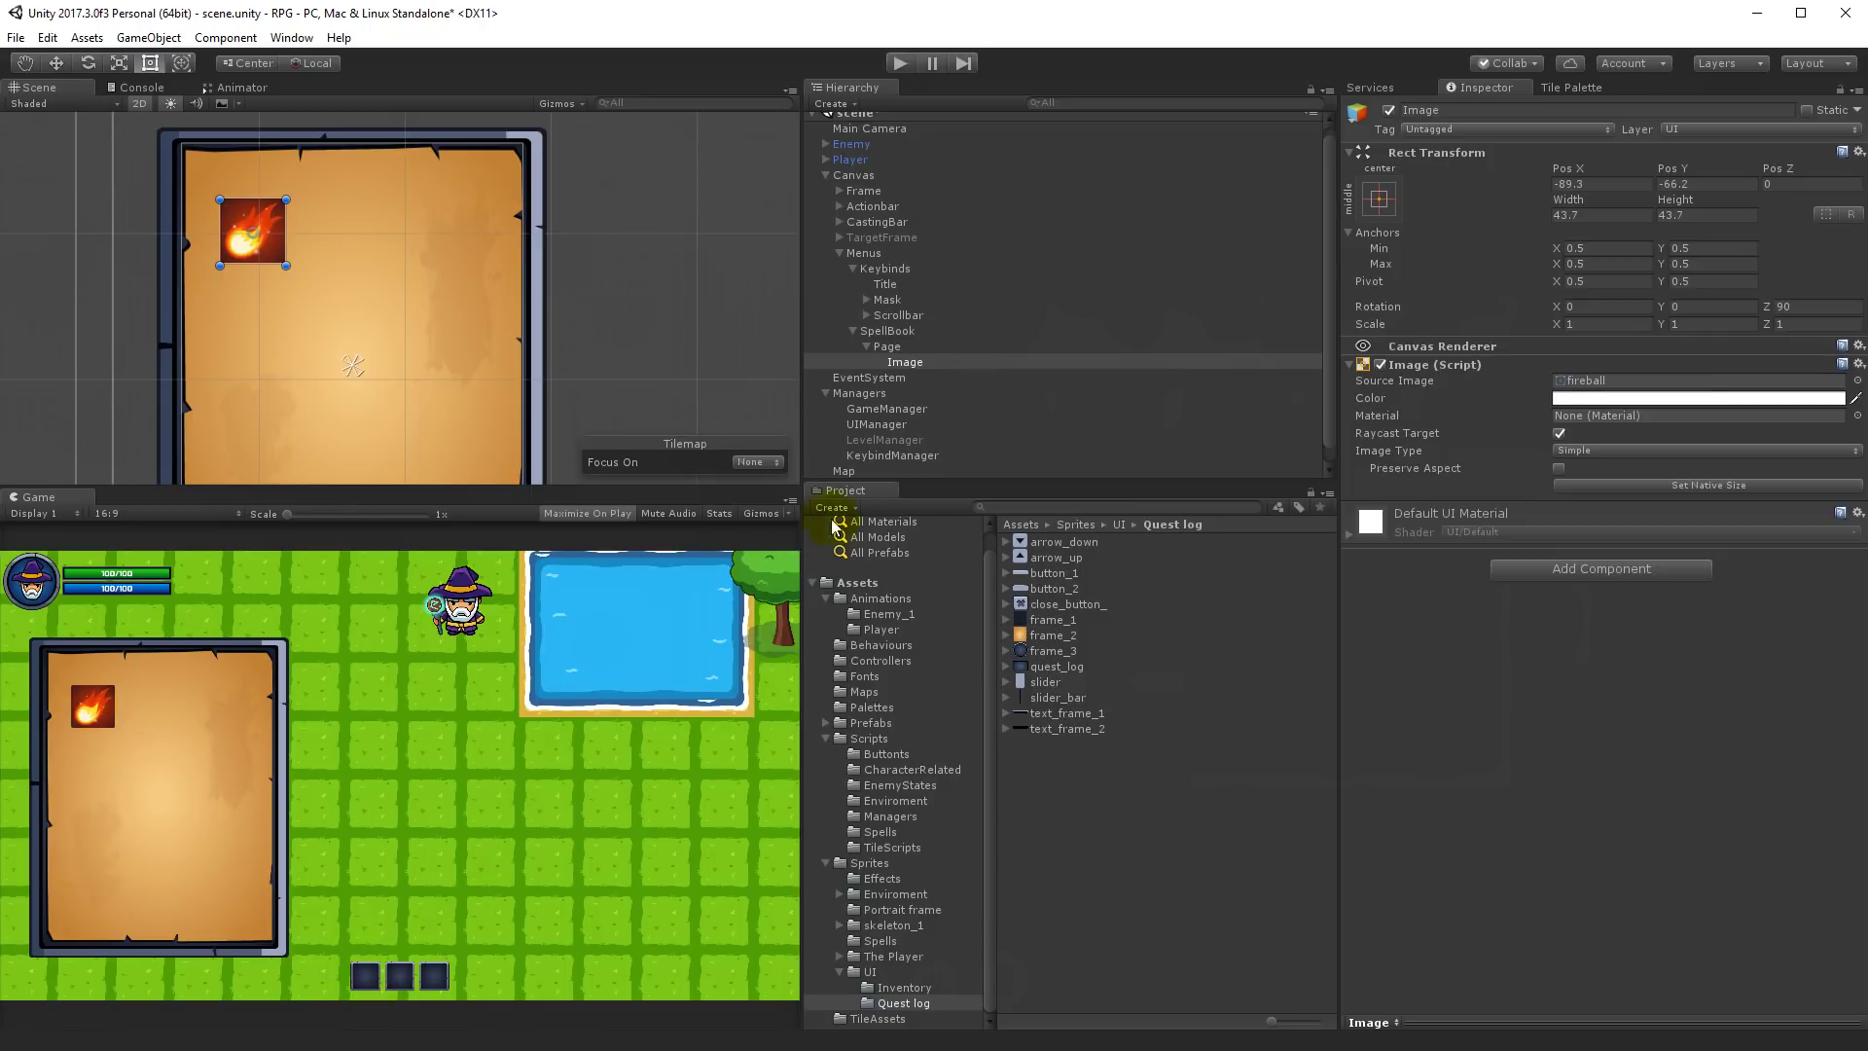
Step: Add a UI Button as a child of the fireball image and give it the epmtyFrame source image
right_click(900, 363)
mouse_move(943, 675)
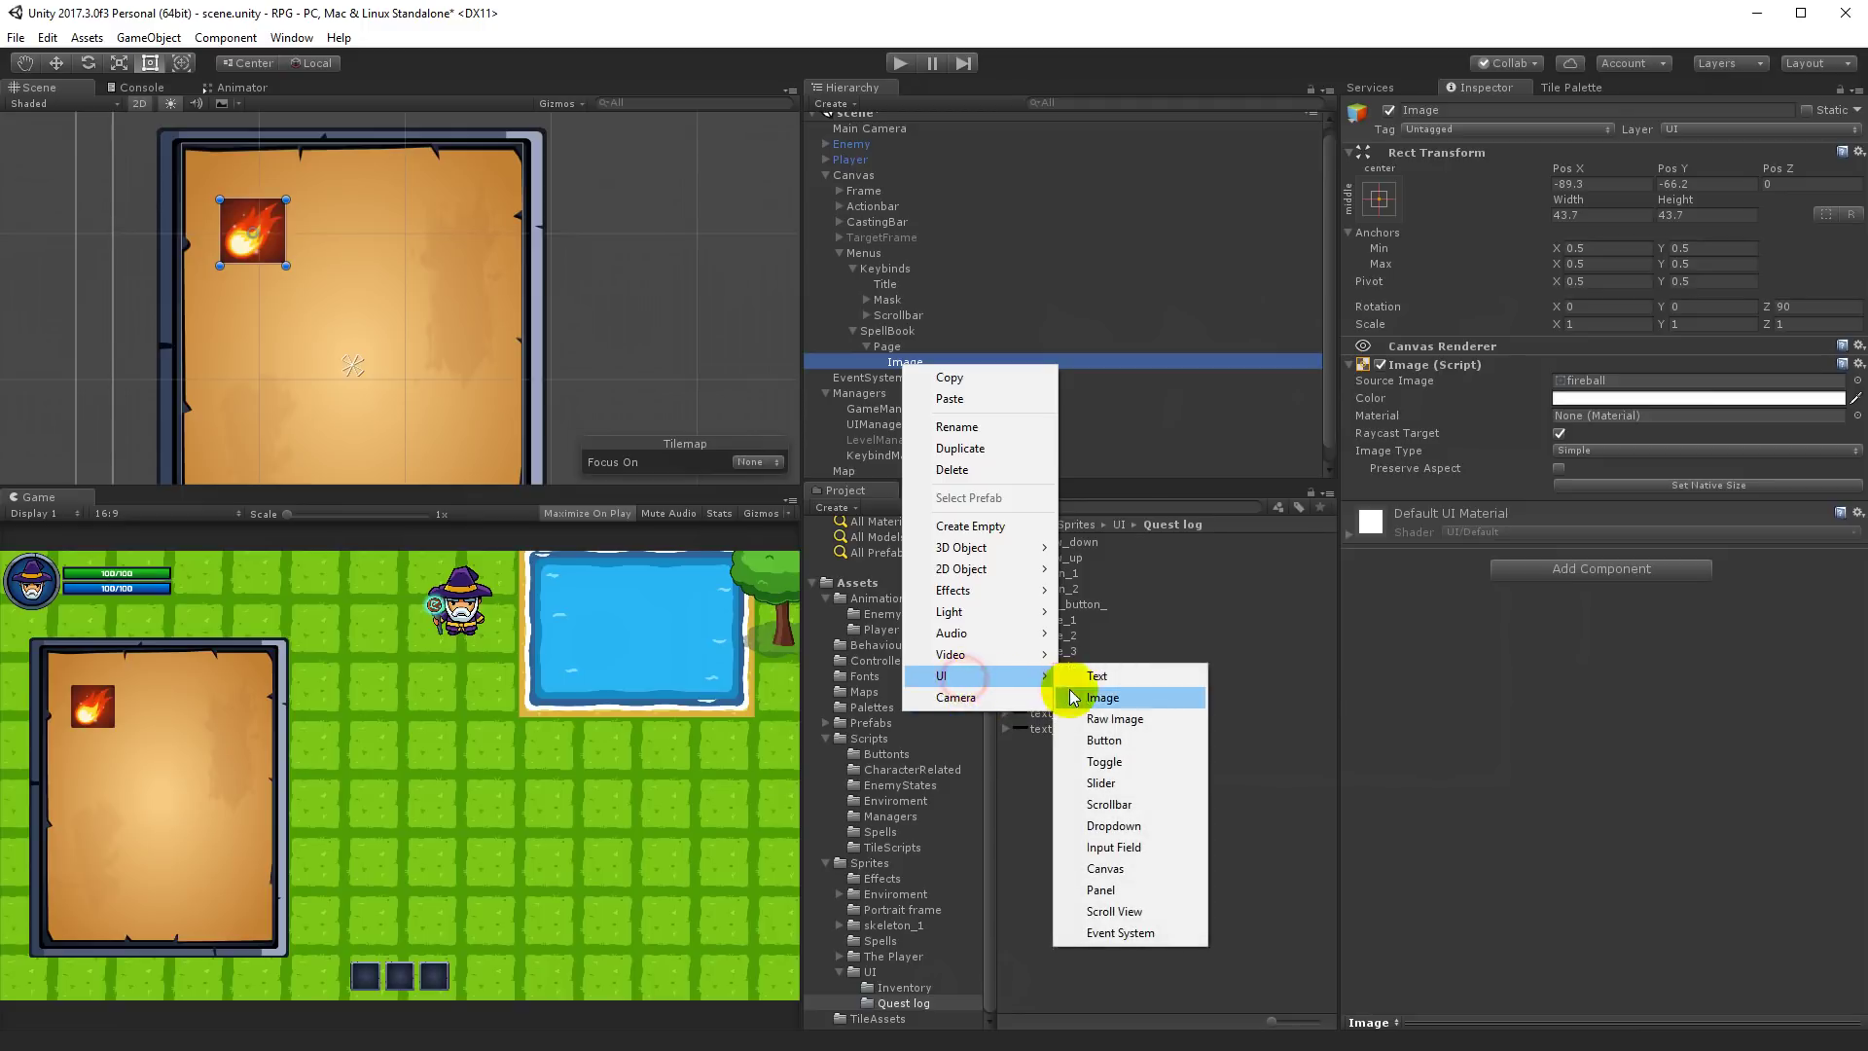
left_click(1106, 743)
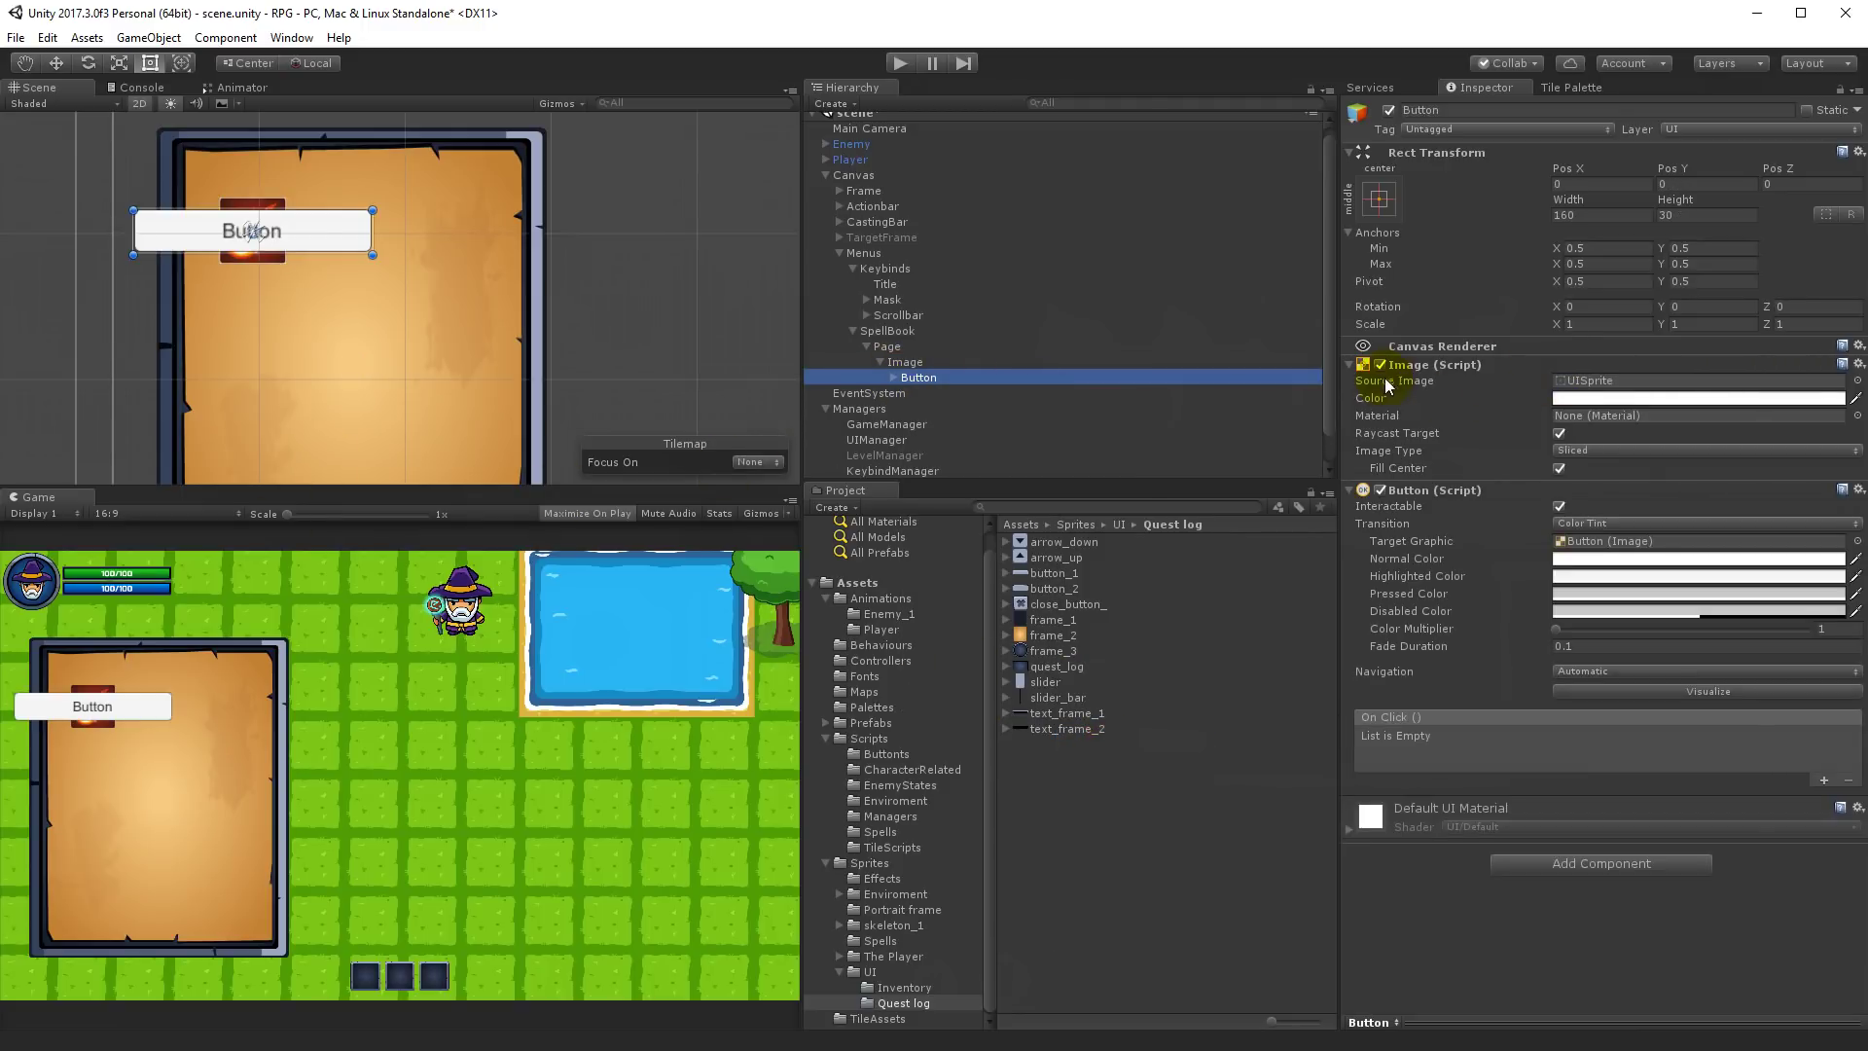
left_click(1858, 381)
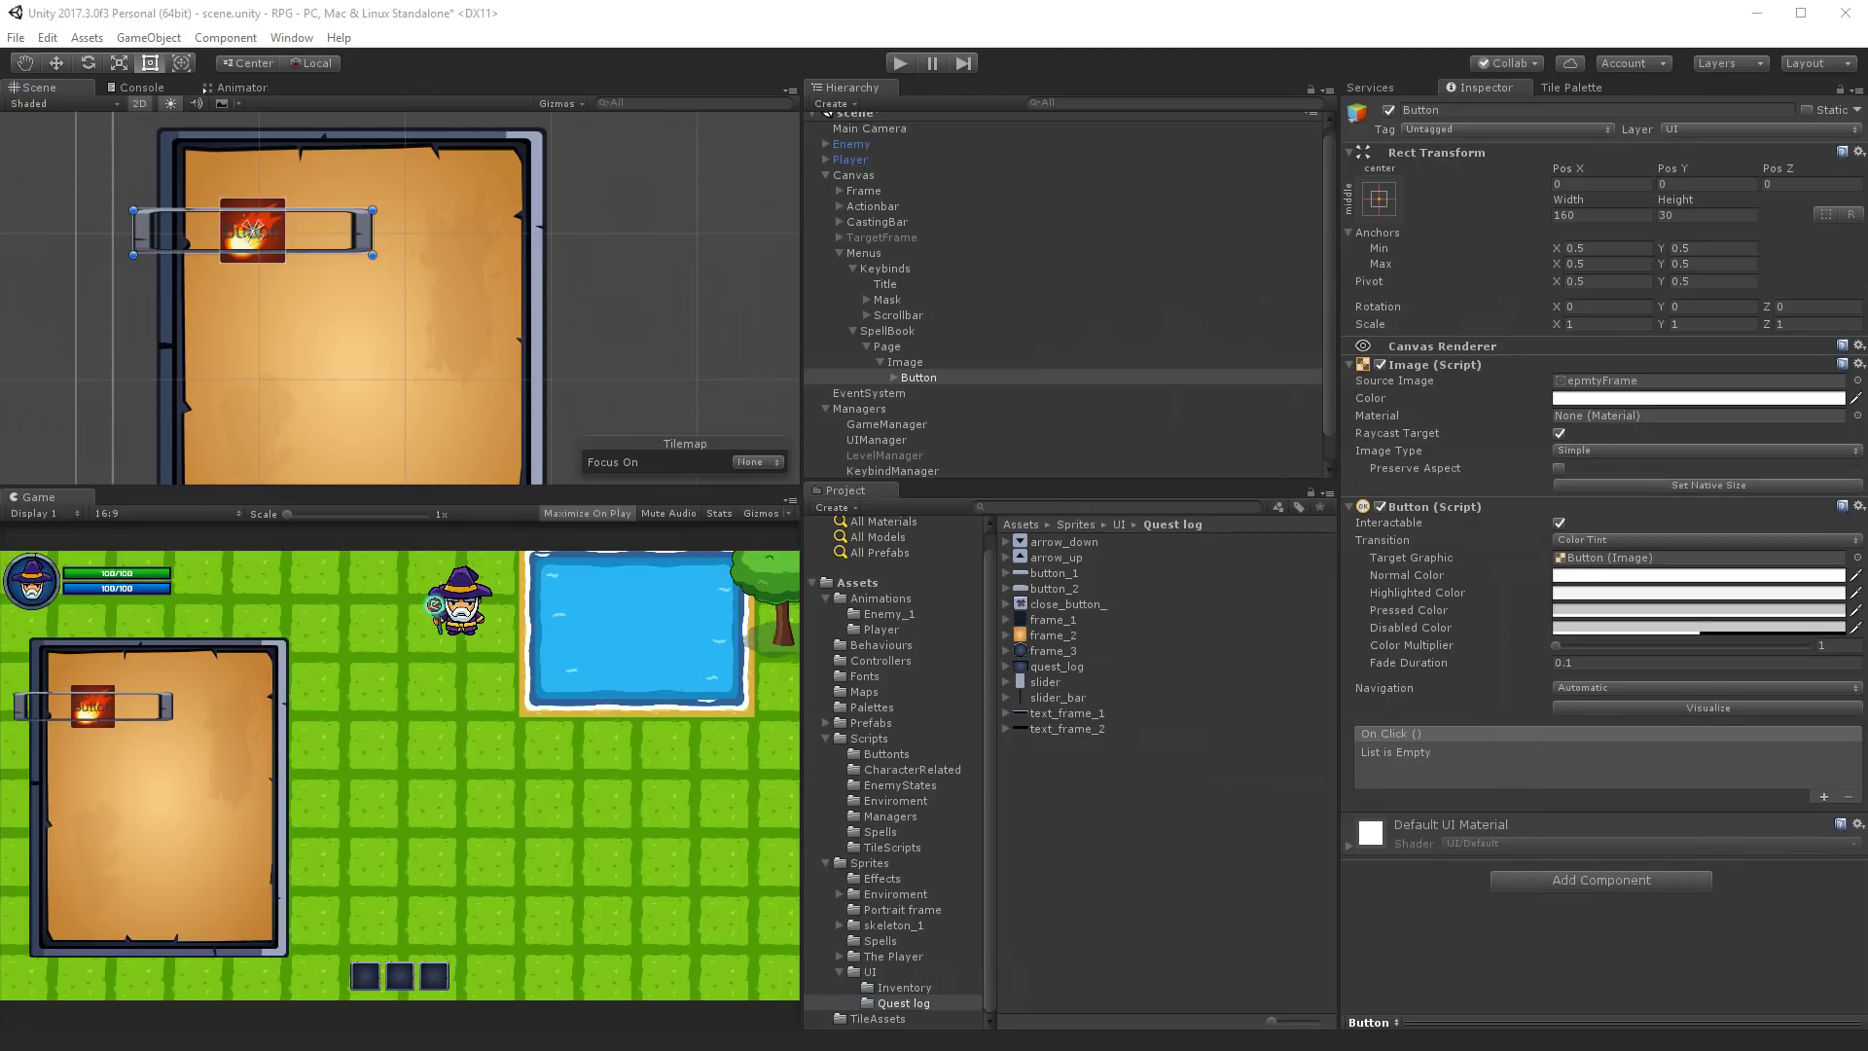
Step: Resize the button freehand to about 51.2 by 50.2 around the fireball icon
left_click_drag(299, 210, 241, 265)
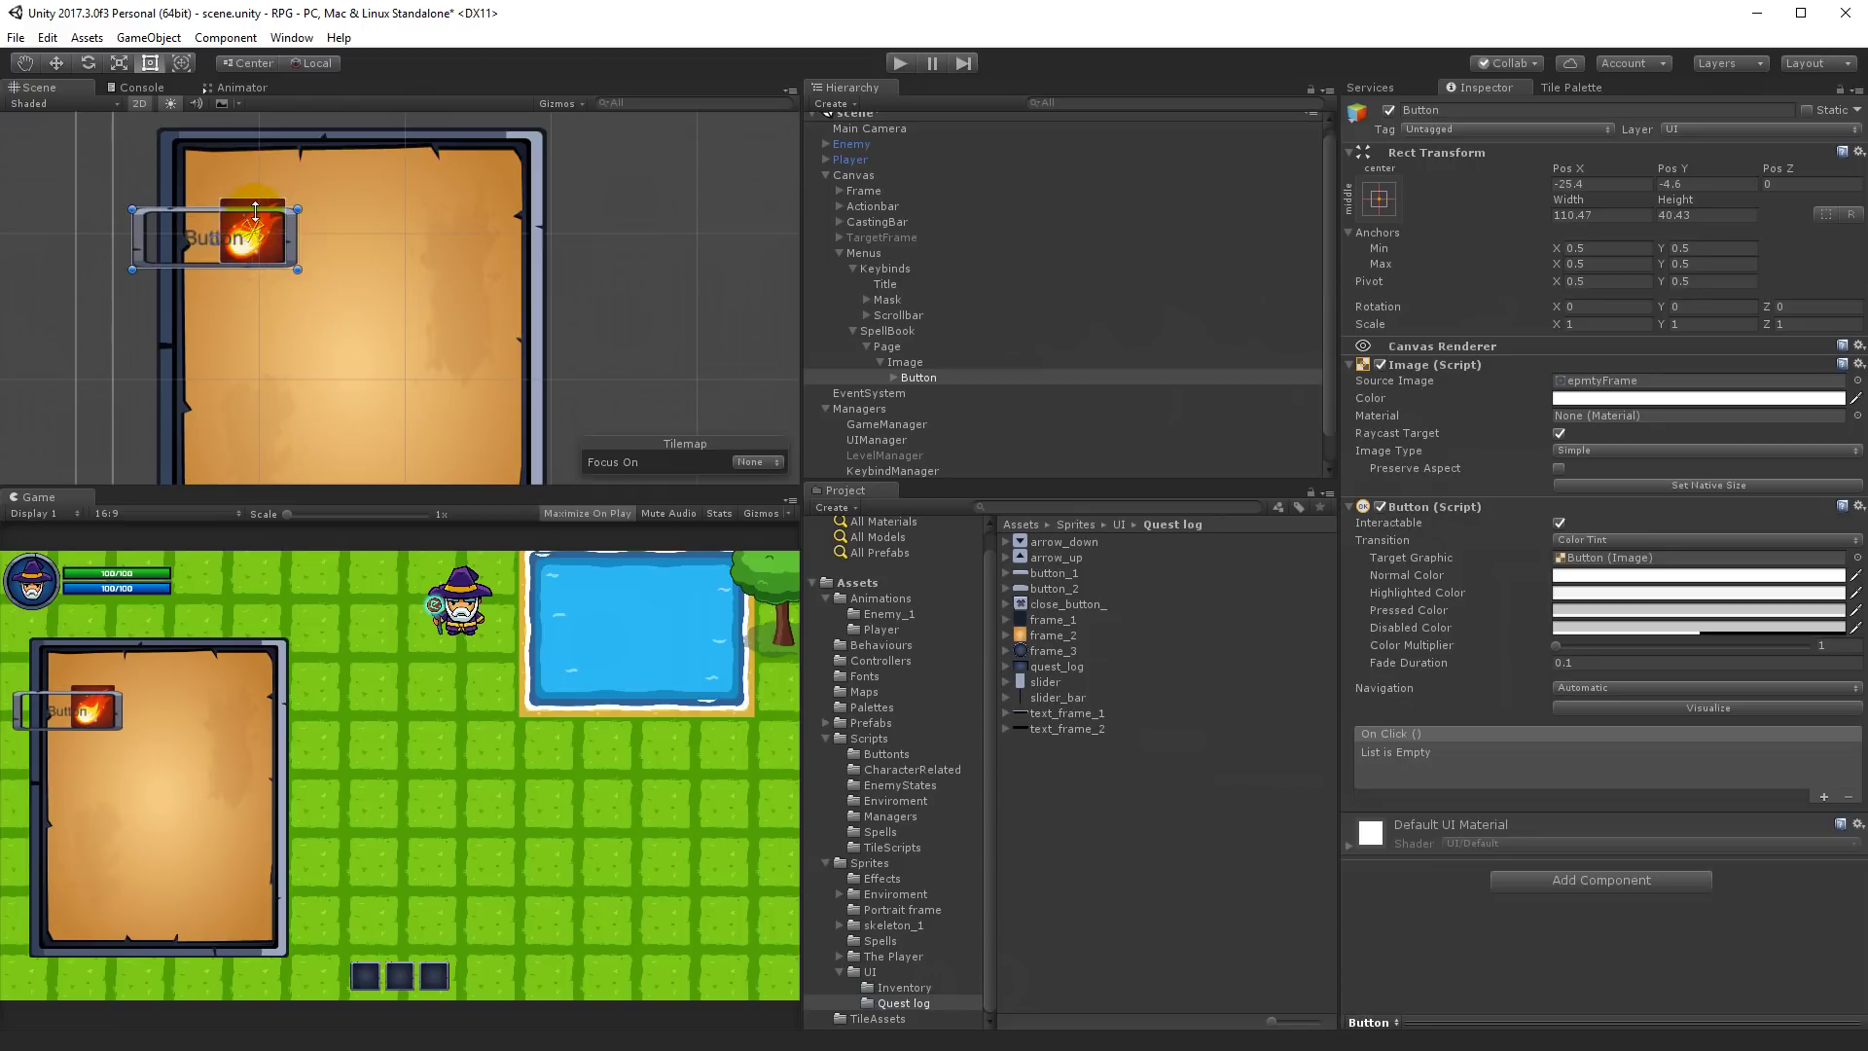
key("ctrl+z")
left_click_drag(245, 255, 244, 270)
left_click_drag(138, 237, 291, 229)
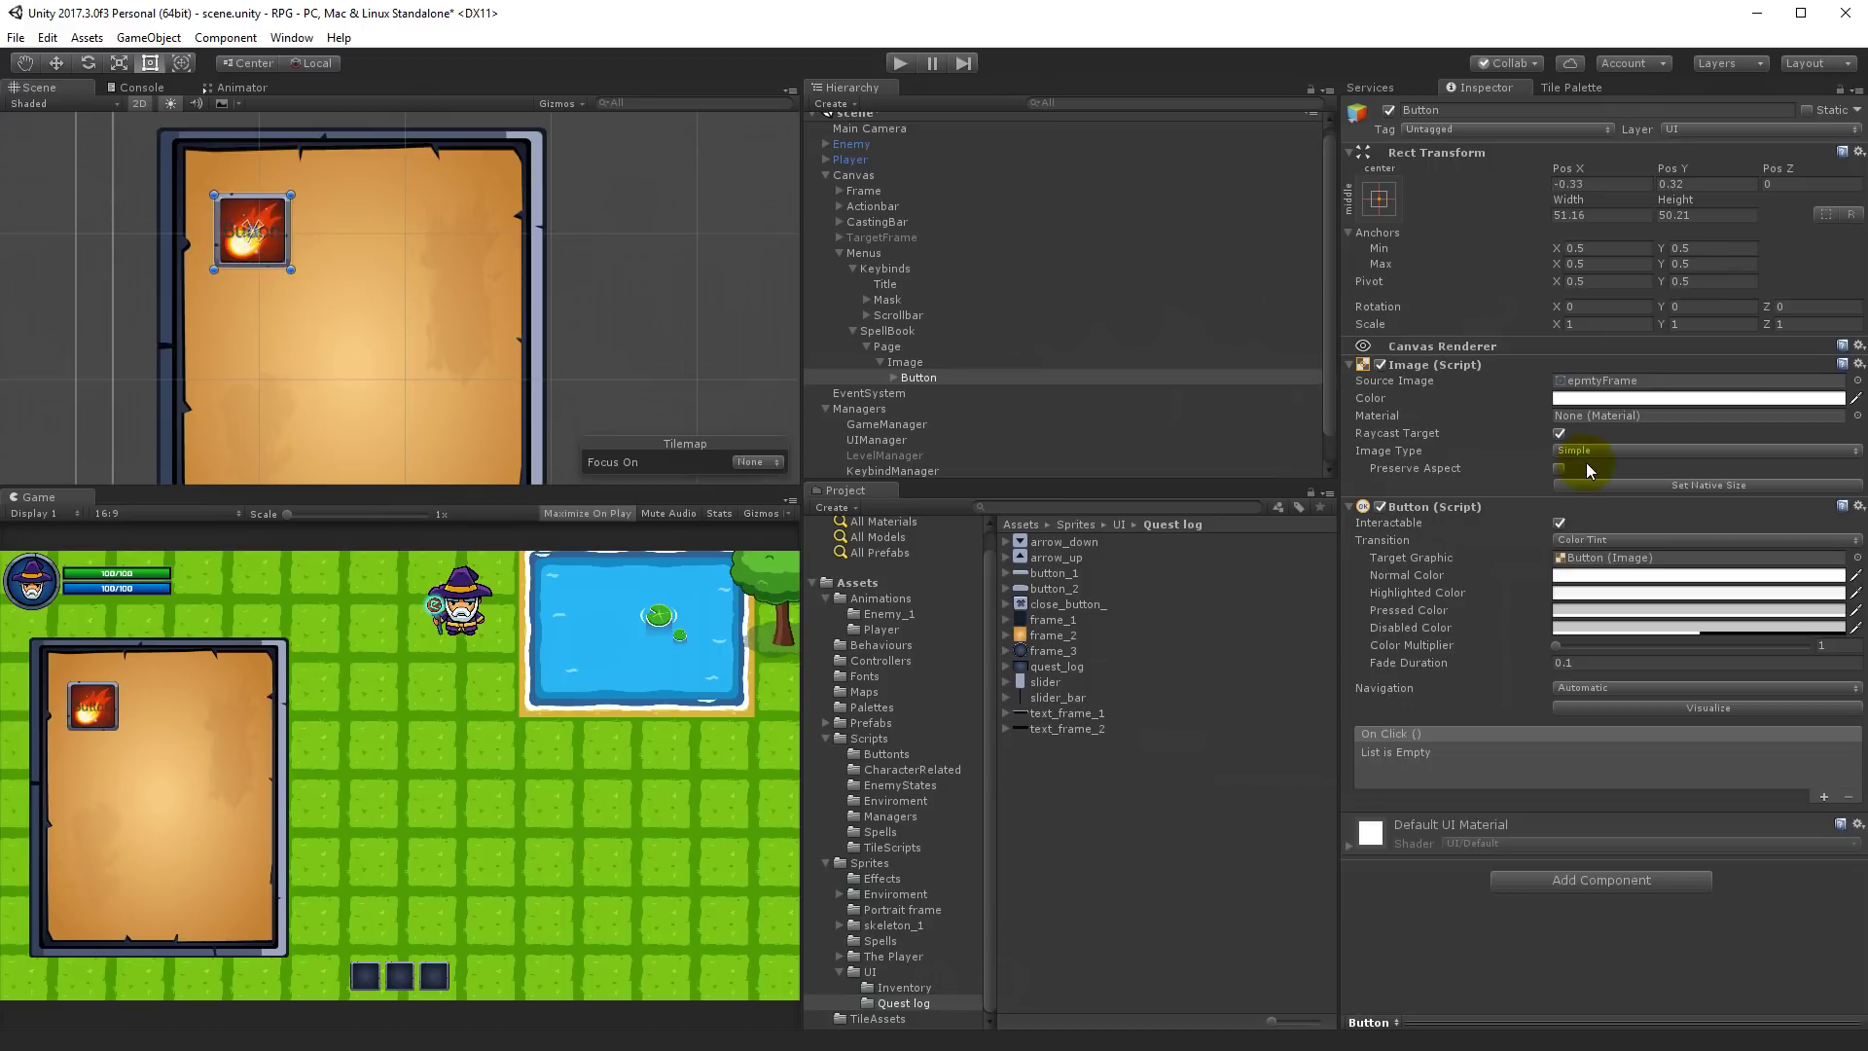
Step: Reset the button to its native size and scale it to about 48.5 by 48.5, framing the fireball icon
left_click(1666, 486)
left_click_drag(292, 274, 242, 201)
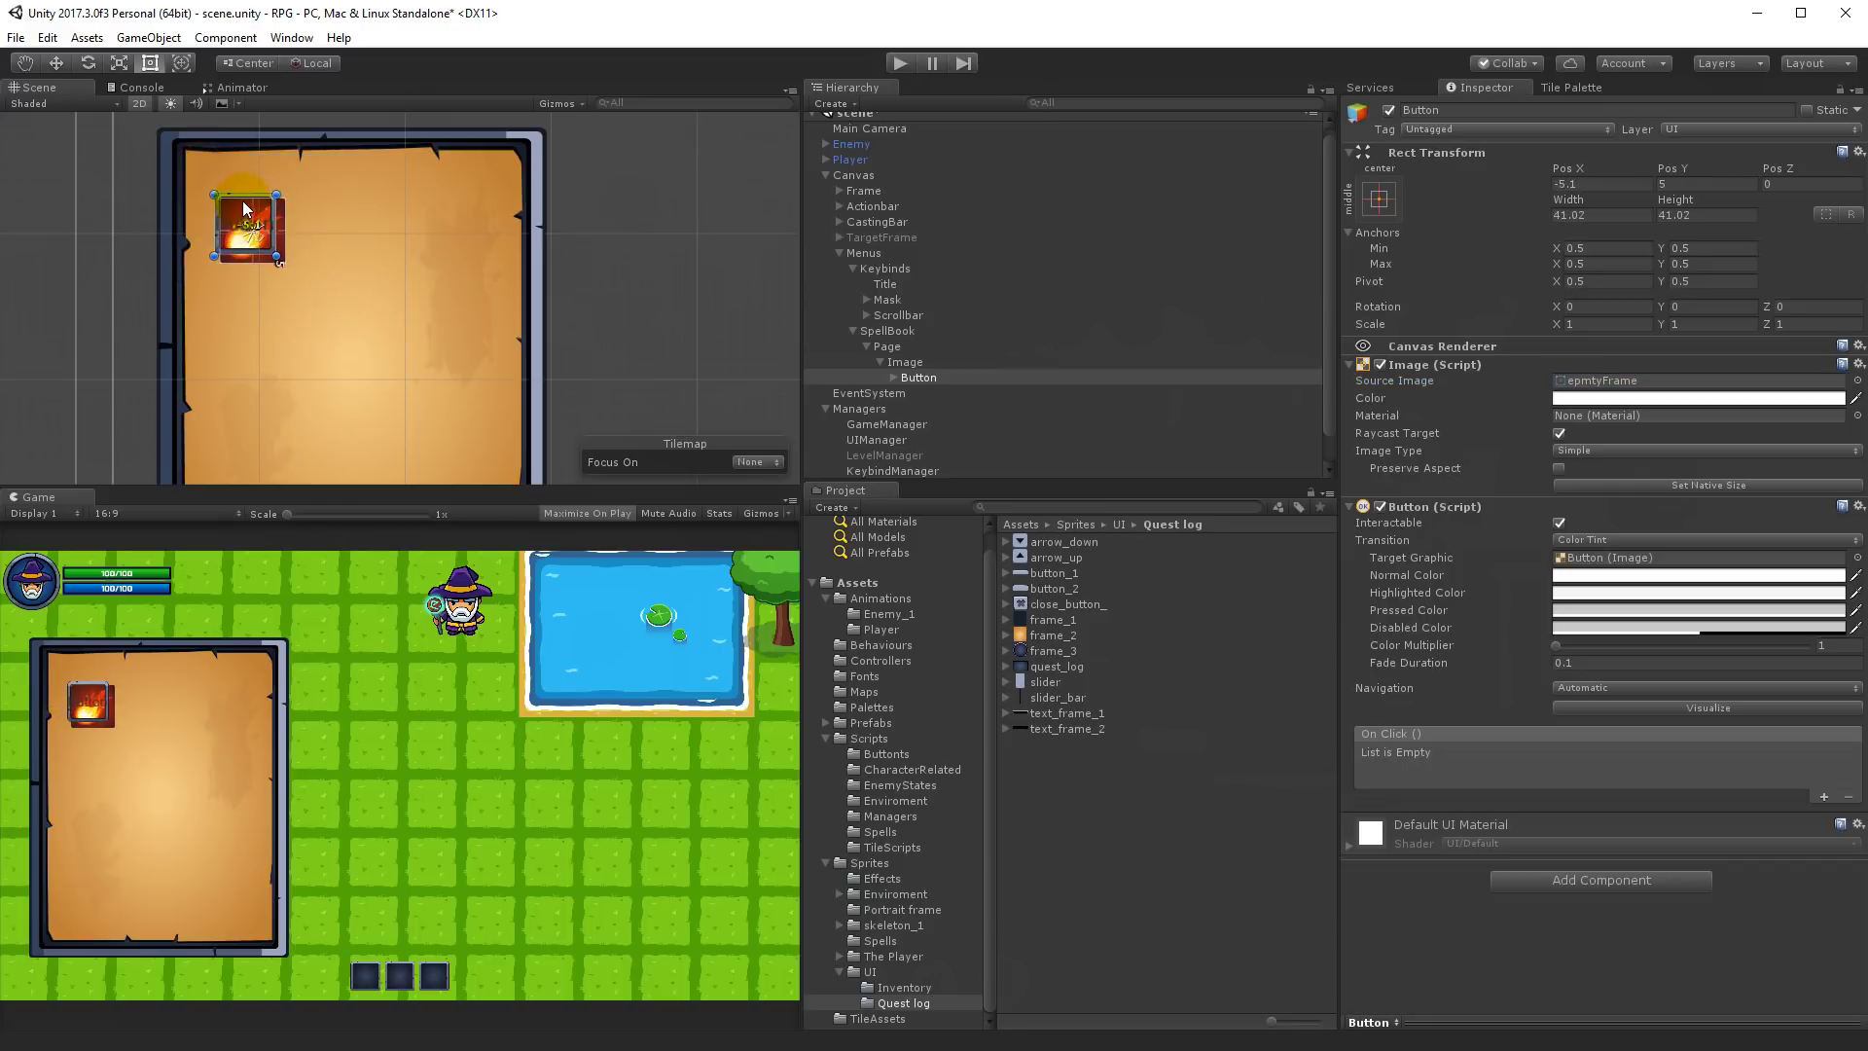
left_click_drag(280, 261, 289, 265)
scroll(376, 243, "up", 5)
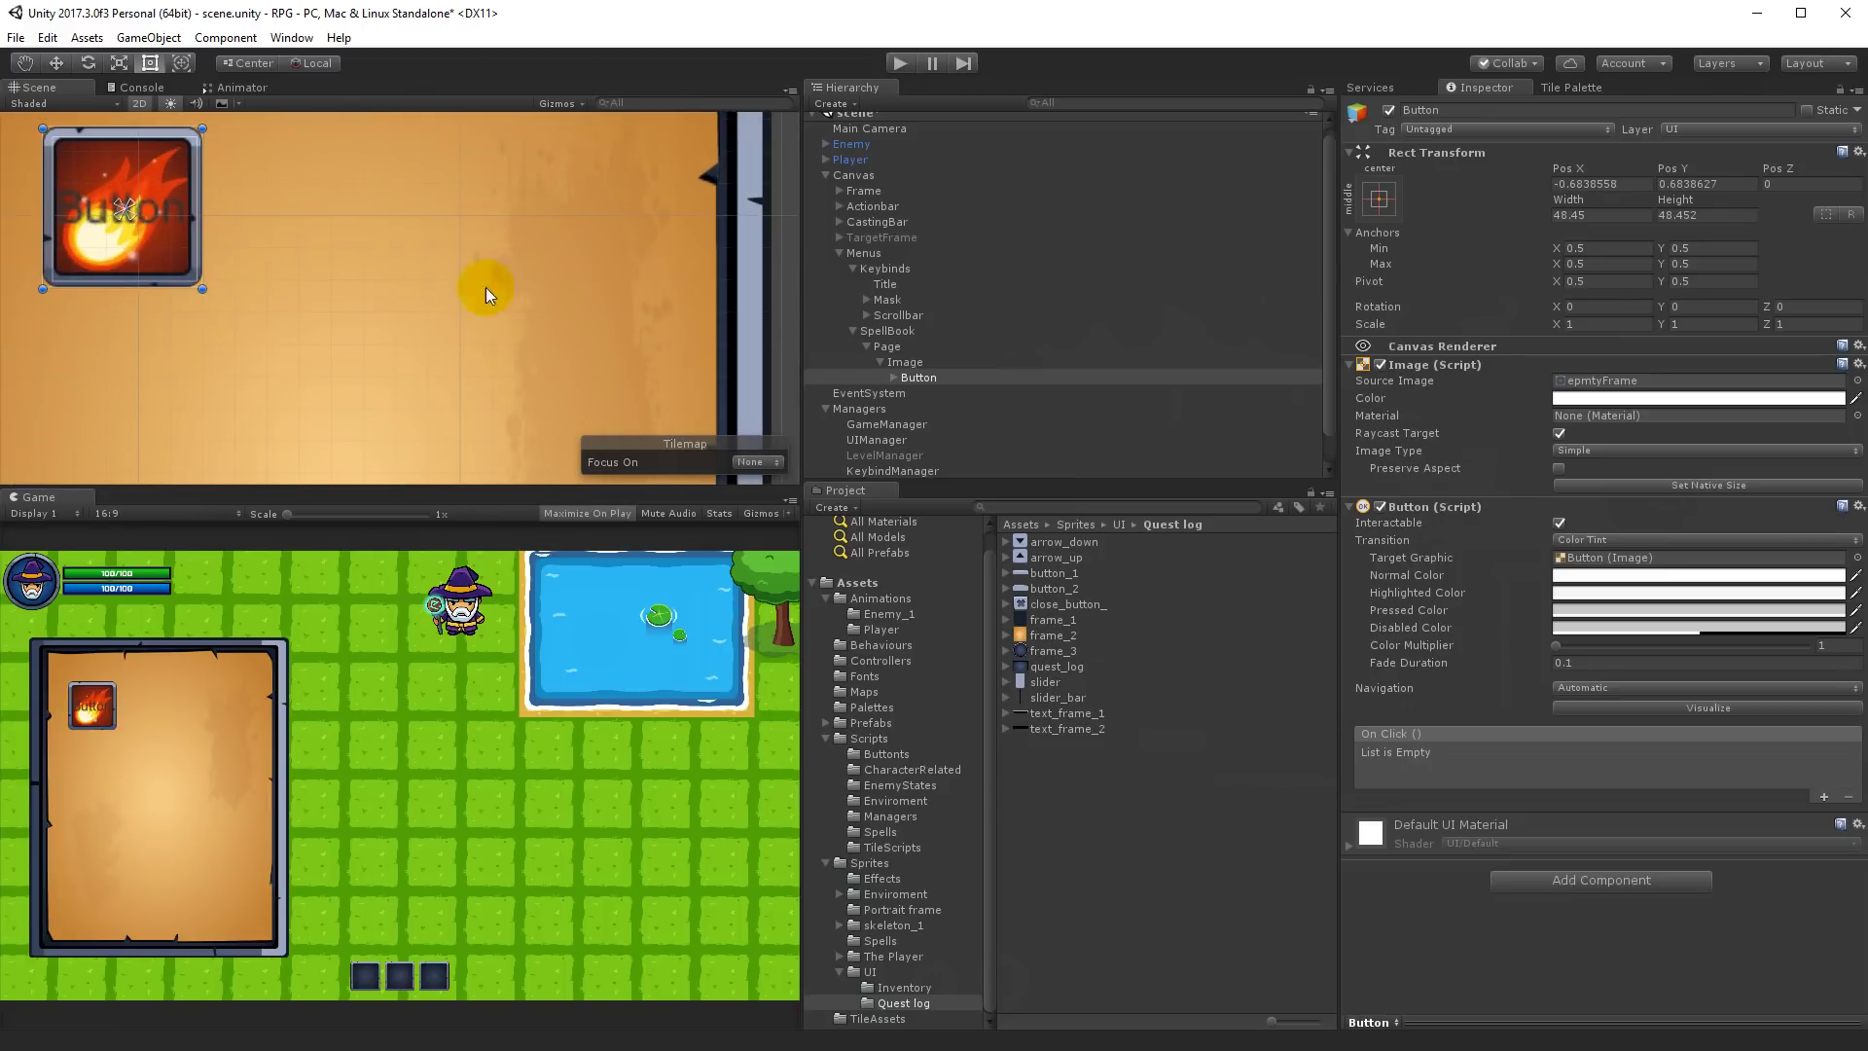
Step: Rename the spell button's Text child as Title and move it beside the fireball icon, at about Left 57.6, Top -15.8
left_click(888, 379)
left_click(893, 378)
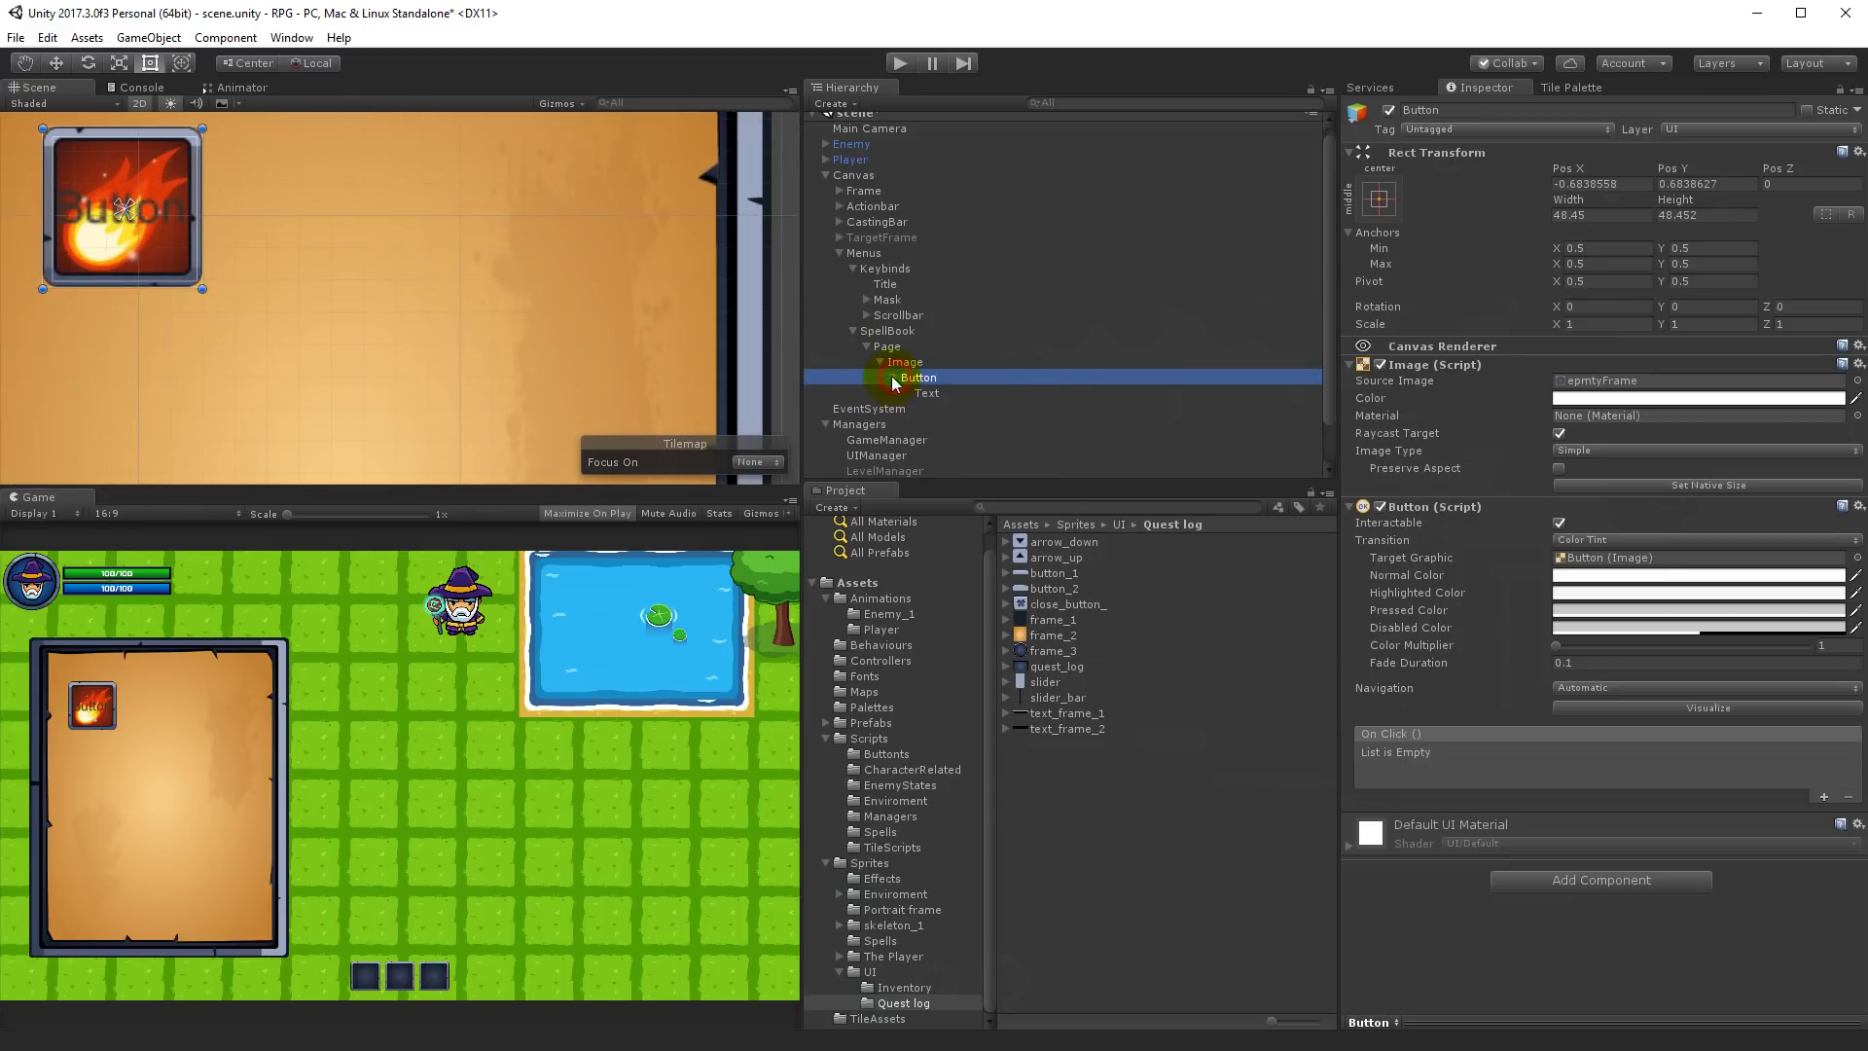
double_click(926, 392)
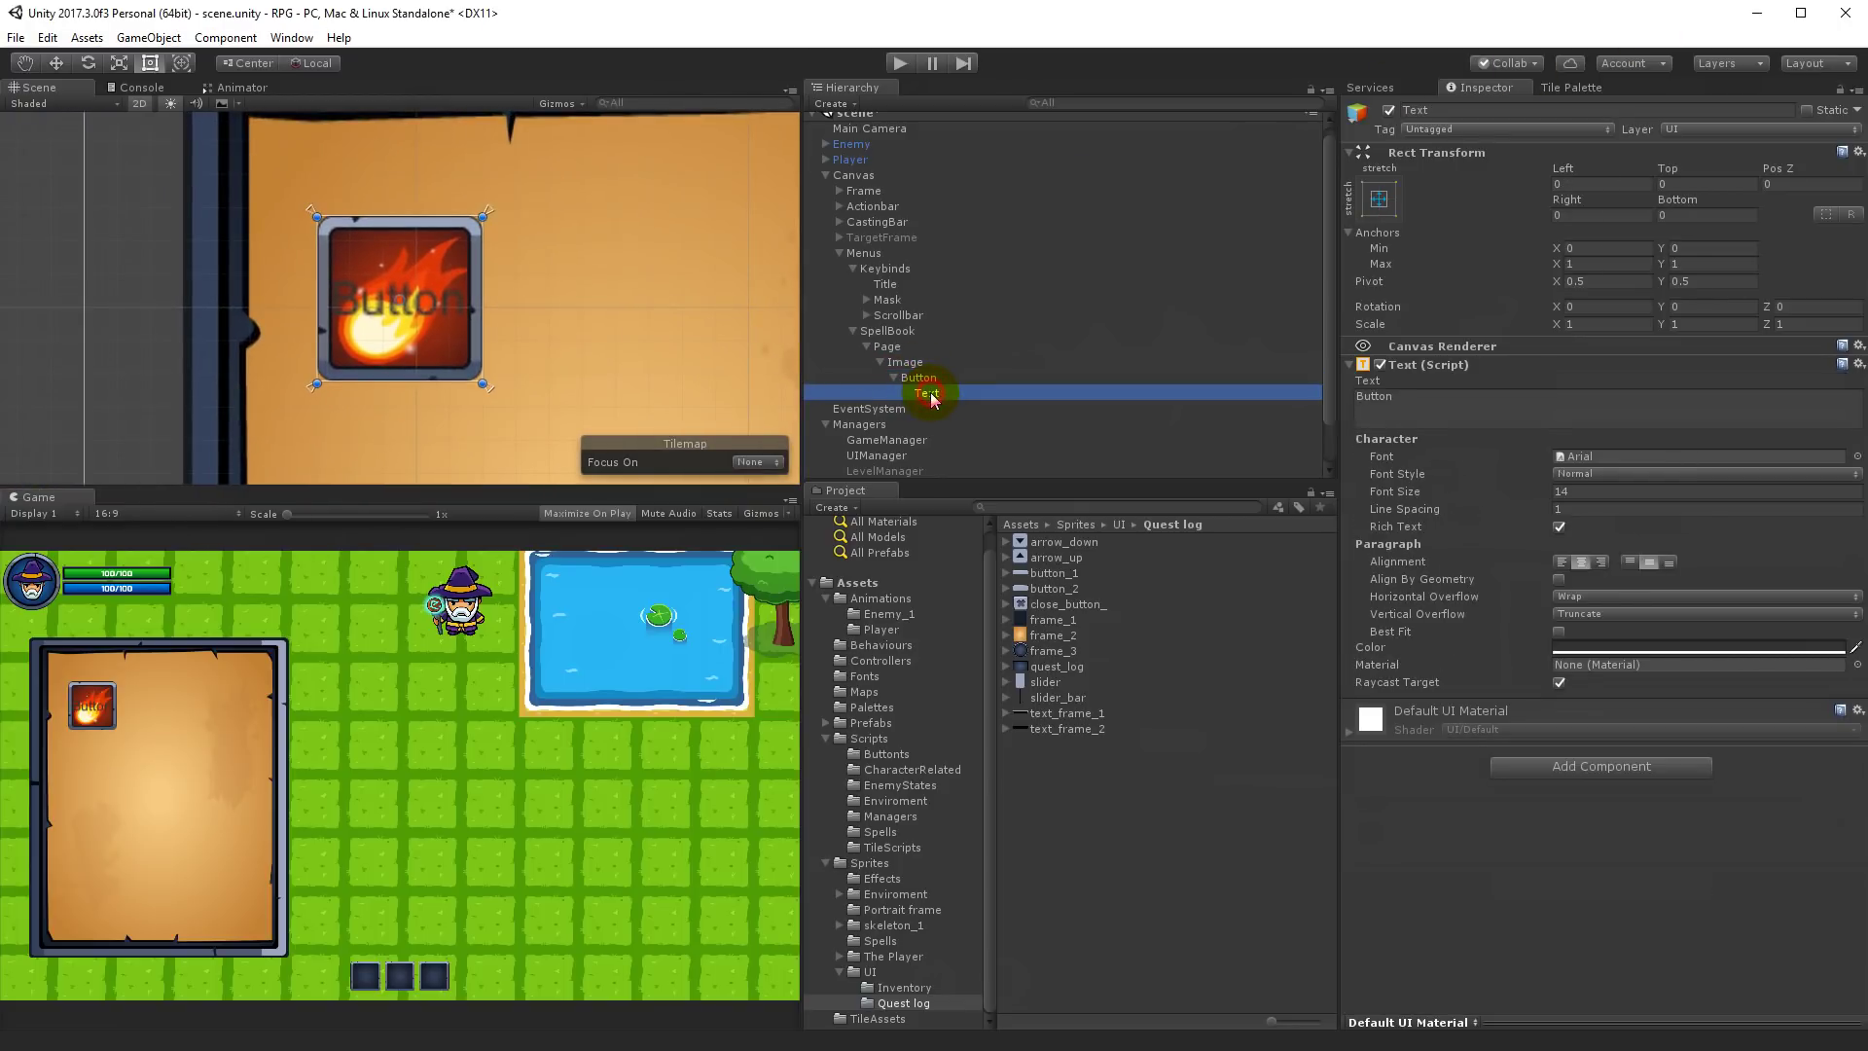
left_click(929, 394)
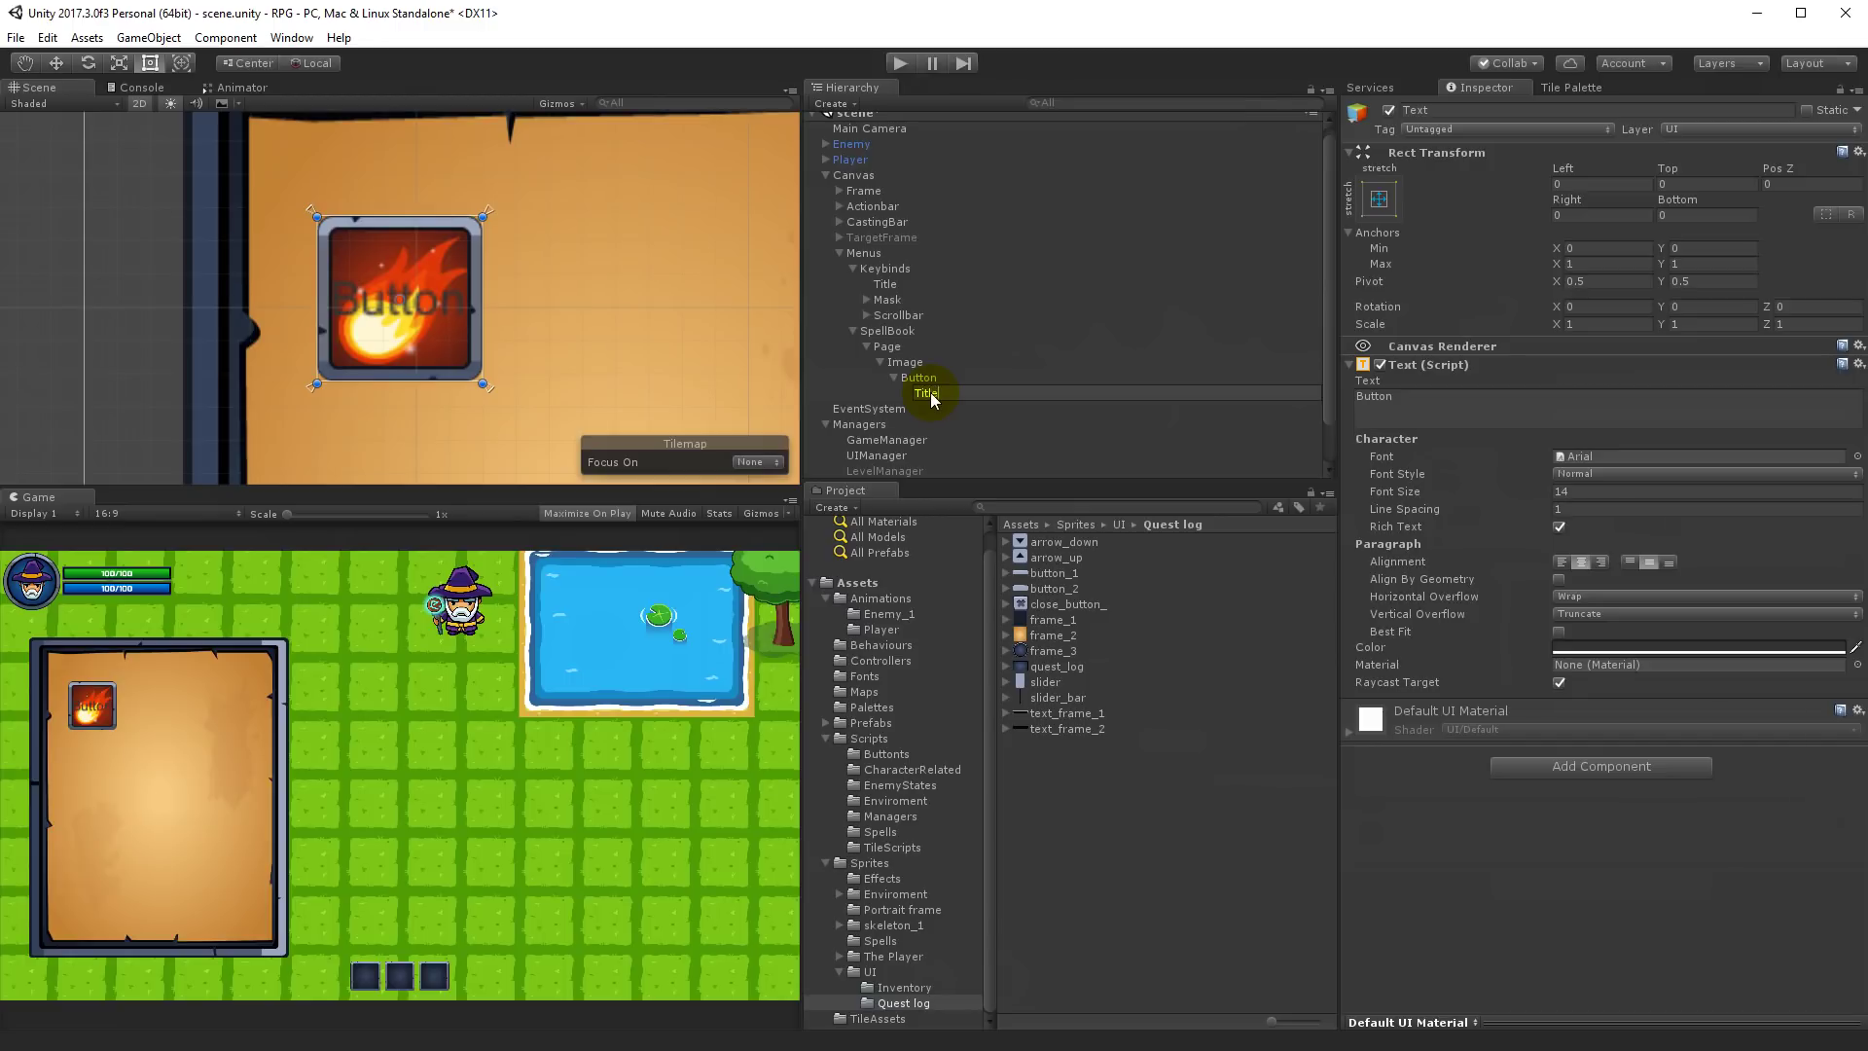
key("Return")
left_click_drag(358, 294, 558, 245)
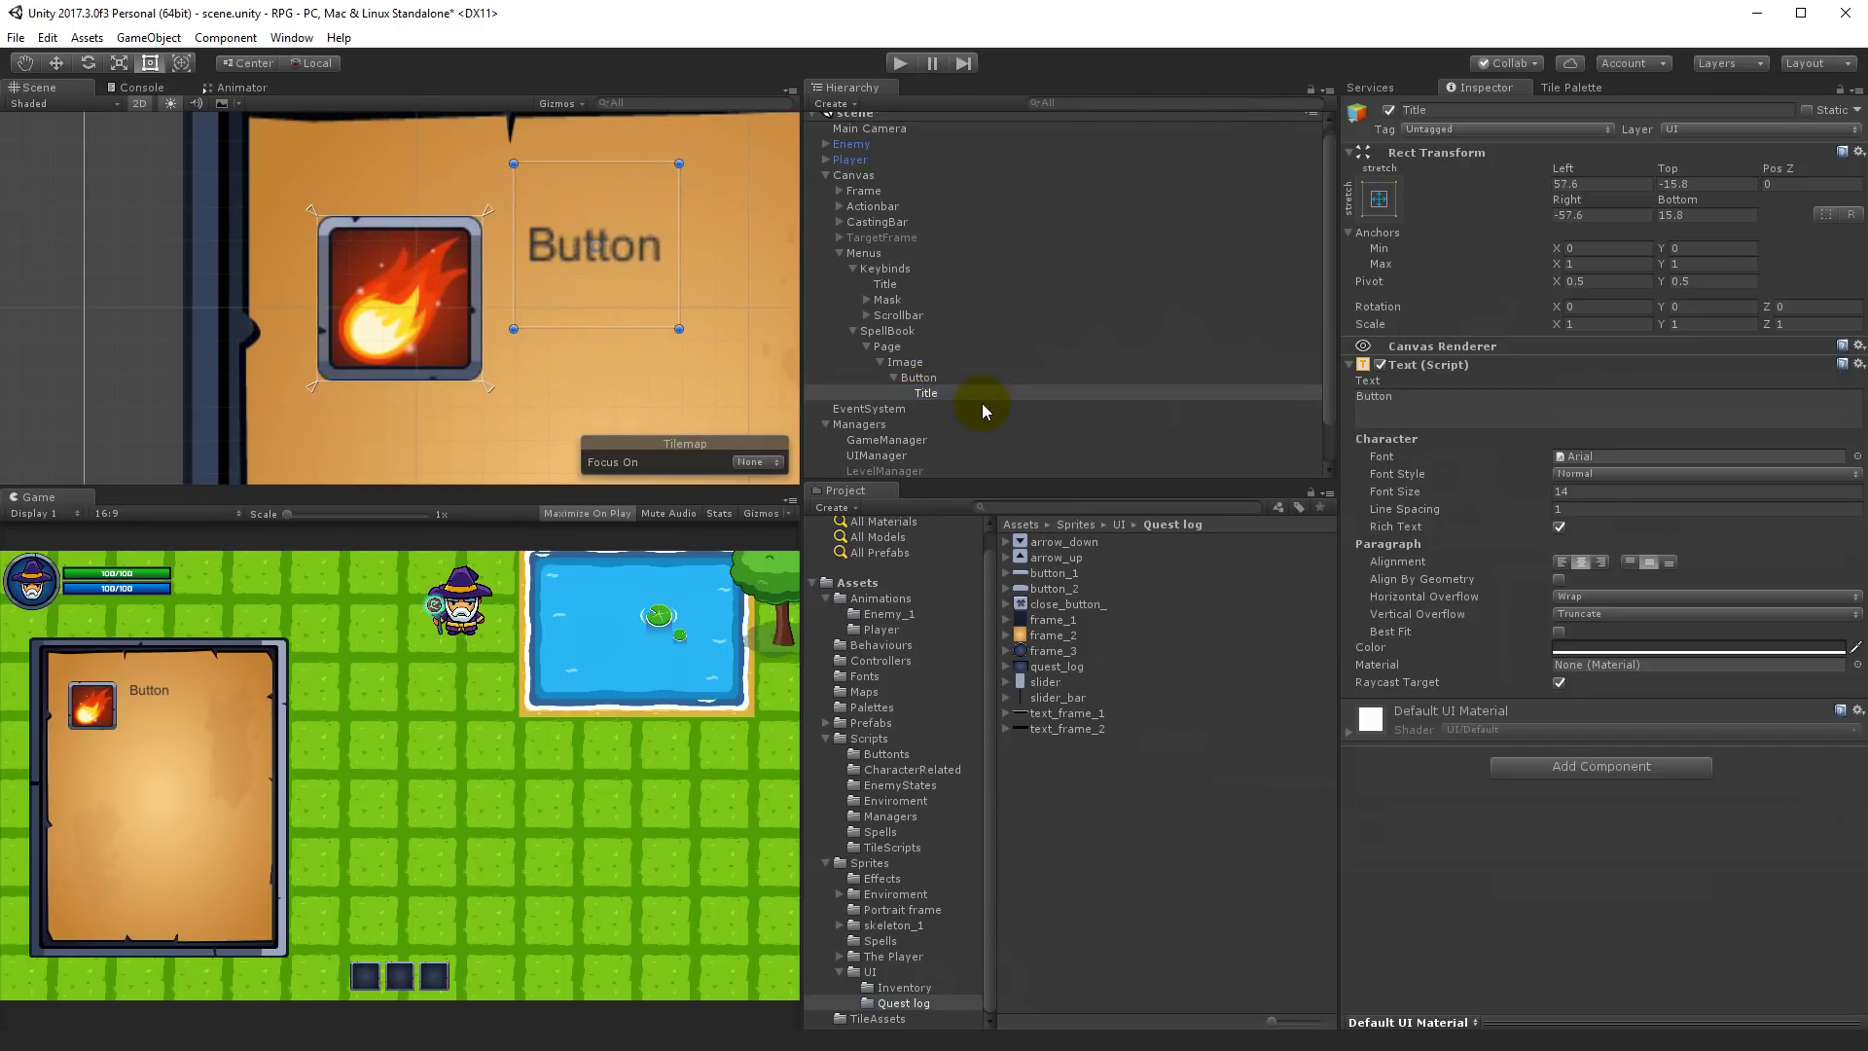
Step: Duplicate Title, rename the copy as Description and place it just below the title at about Left 55.9, Top 6.3
right_click(934, 394)
left_click(1039, 476)
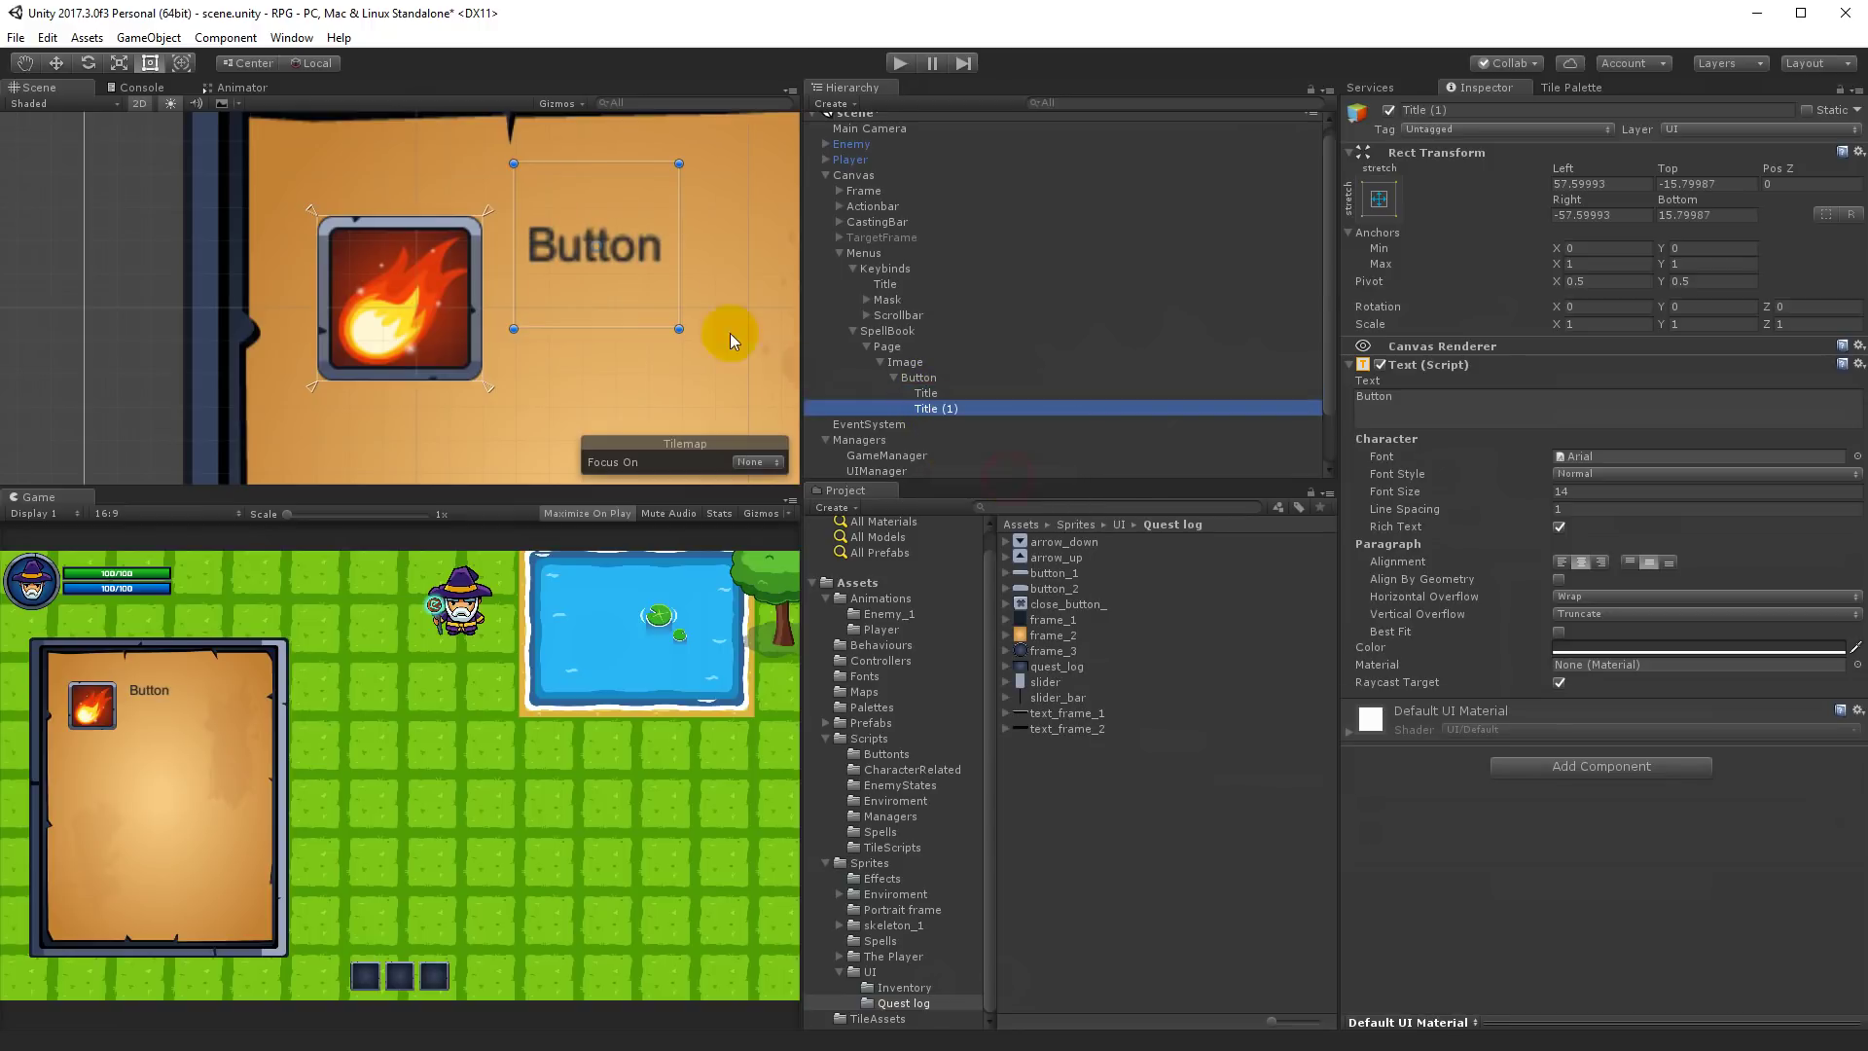
left_click(929, 412)
type("Description")
key("Return")
left_click(617, 227)
left_click_drag(616, 227, 616, 305)
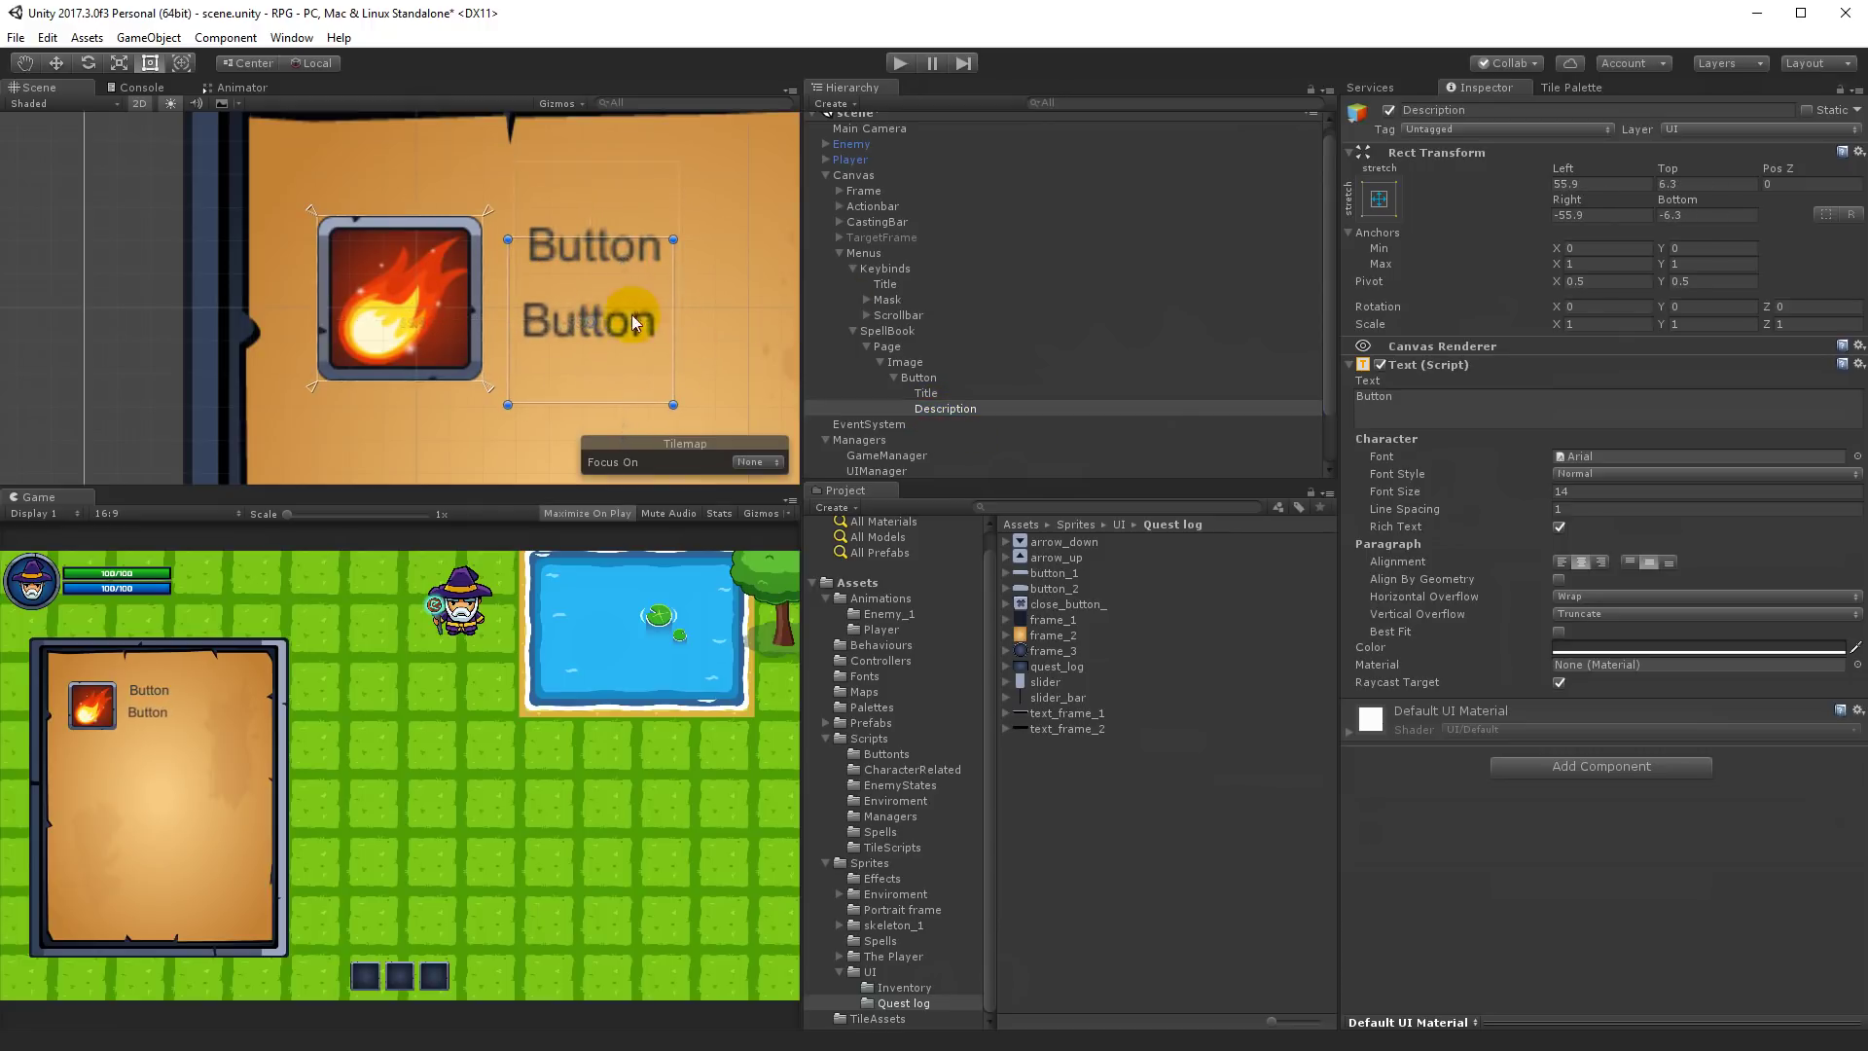
Step: Set the Title's text to FIREBALL and its font to RussoOne-Regular
scroll(668, 321, "down", 2)
middle_click_drag(528, 253, 363, 158)
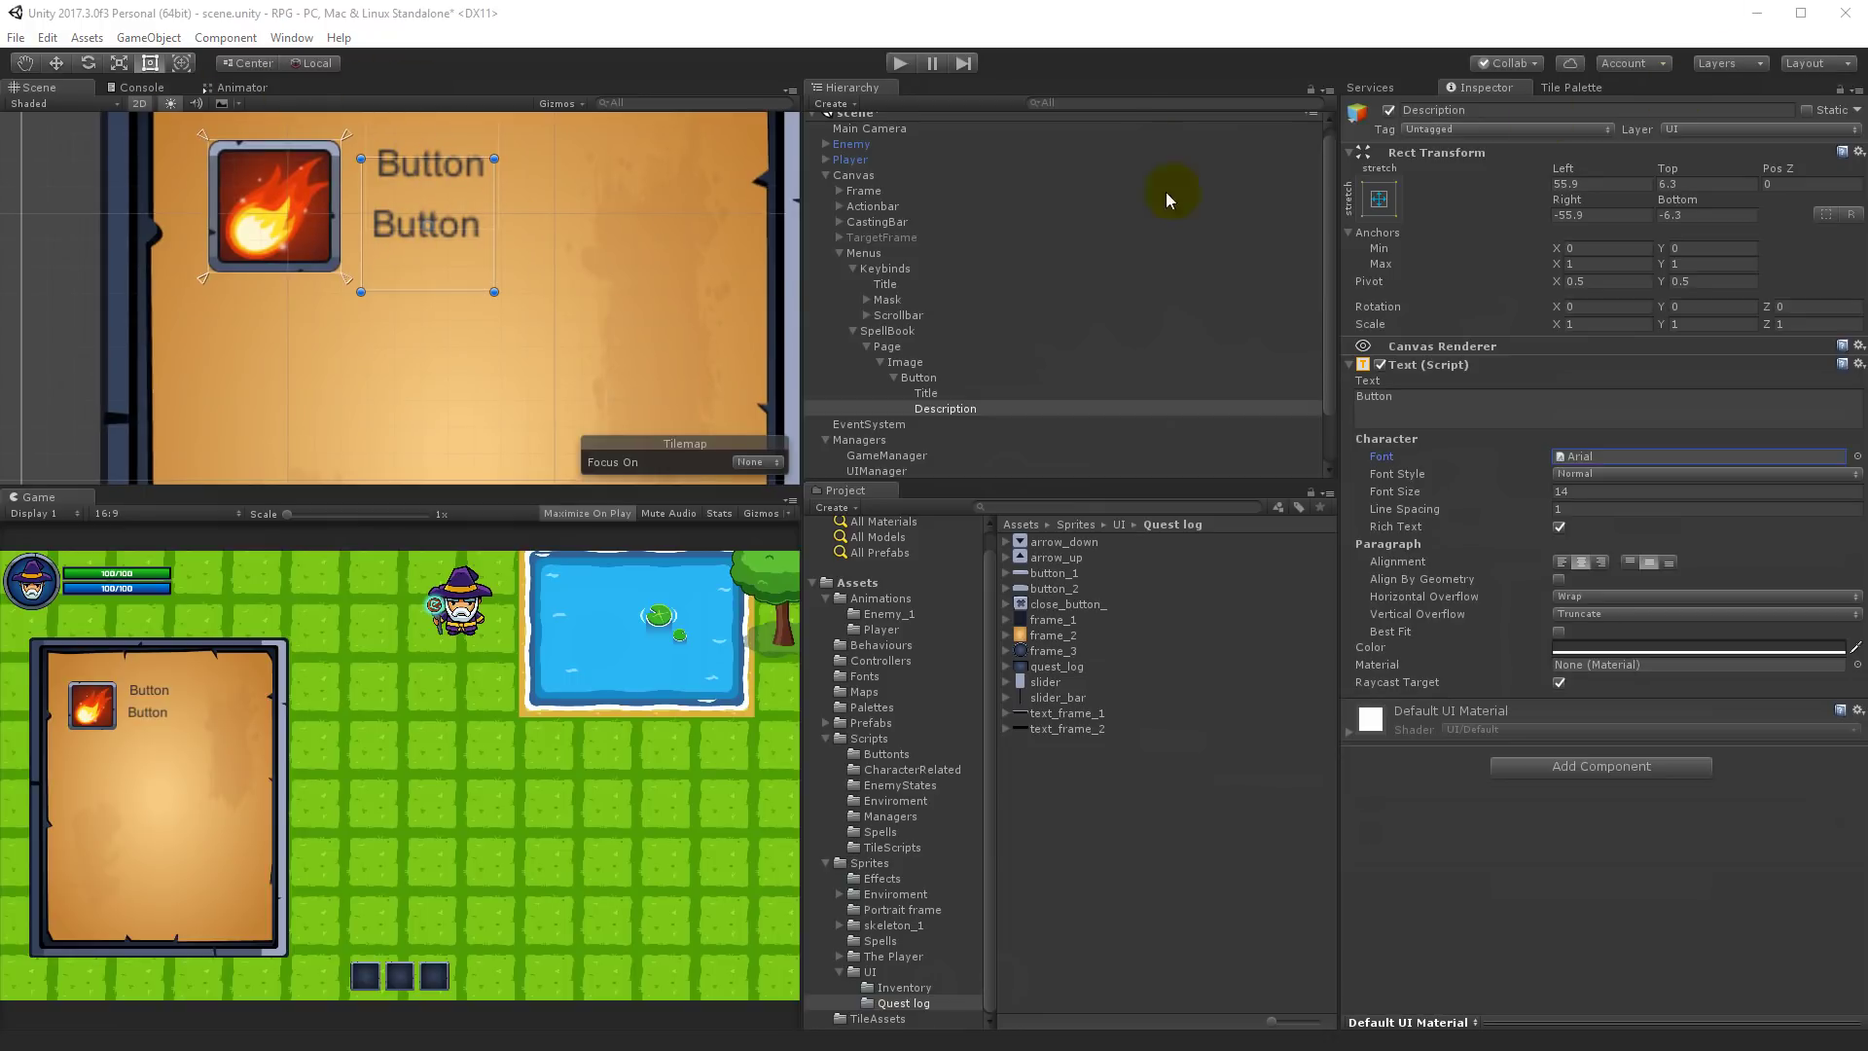
left_click(919, 394)
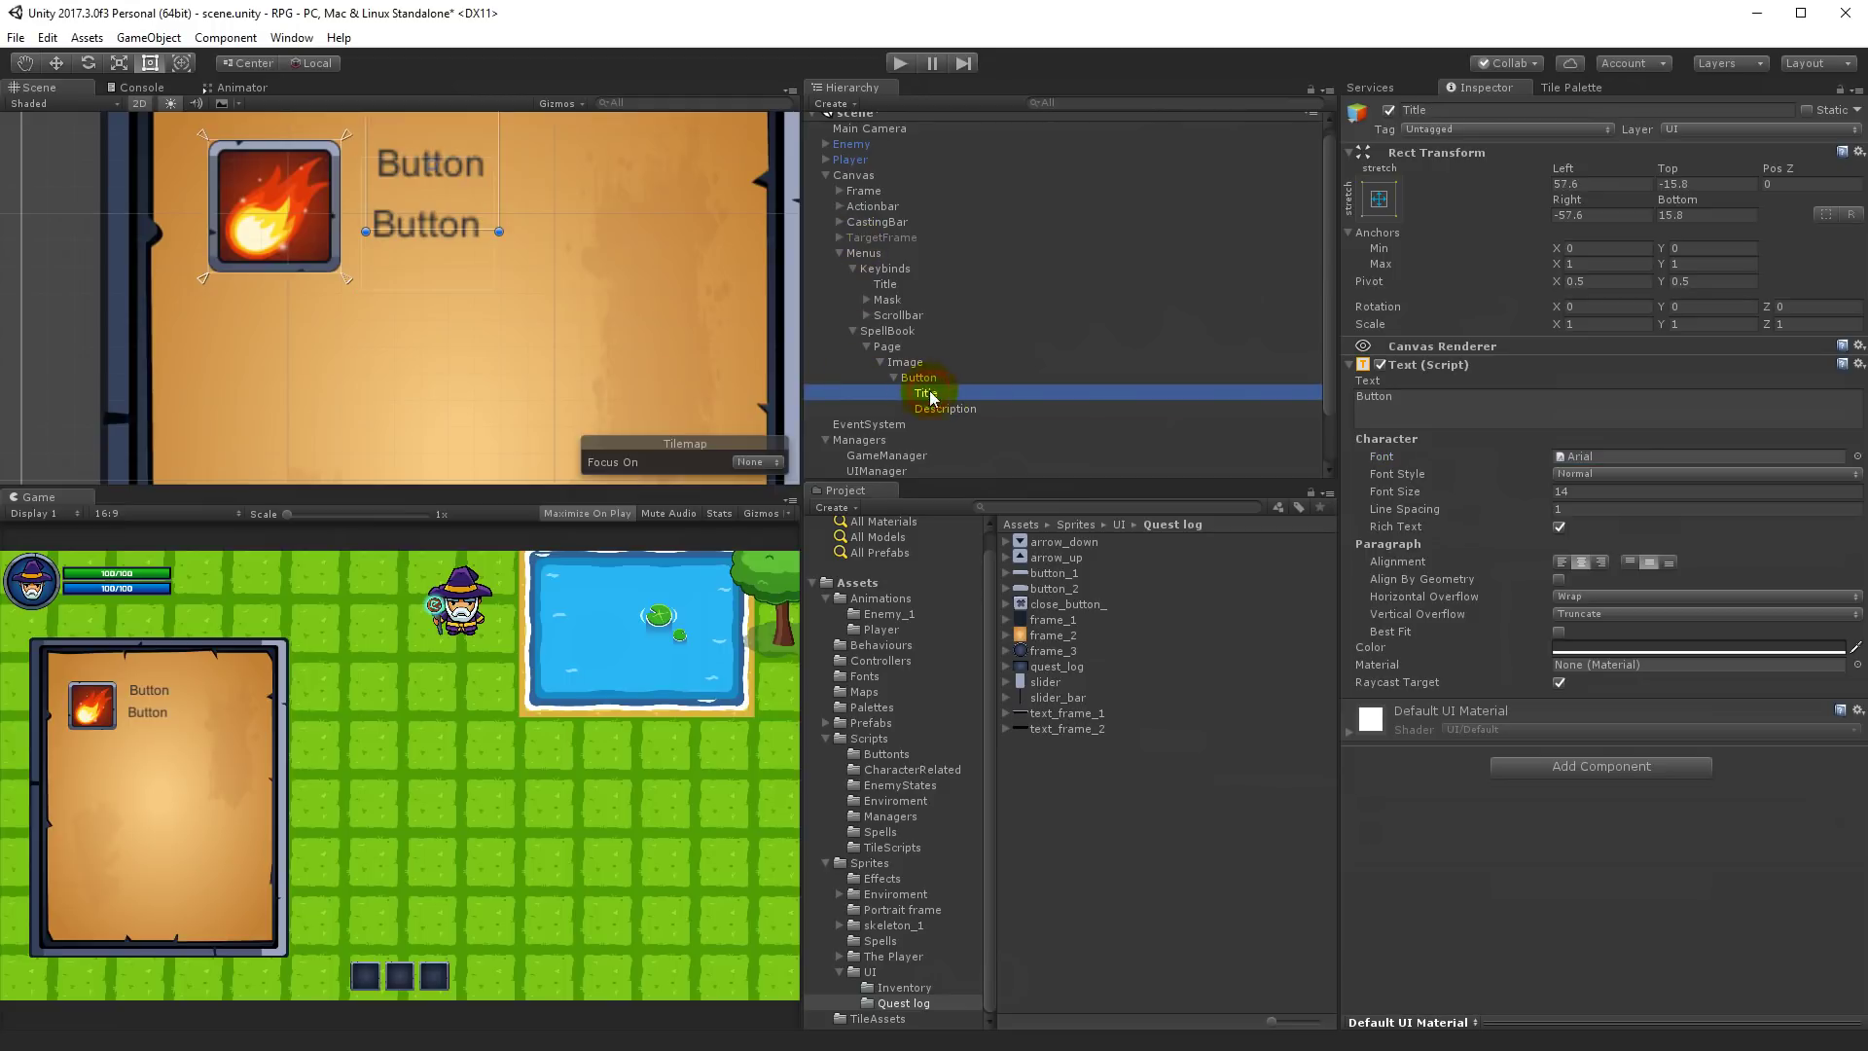
key("Tab")
type("FIREBALL")
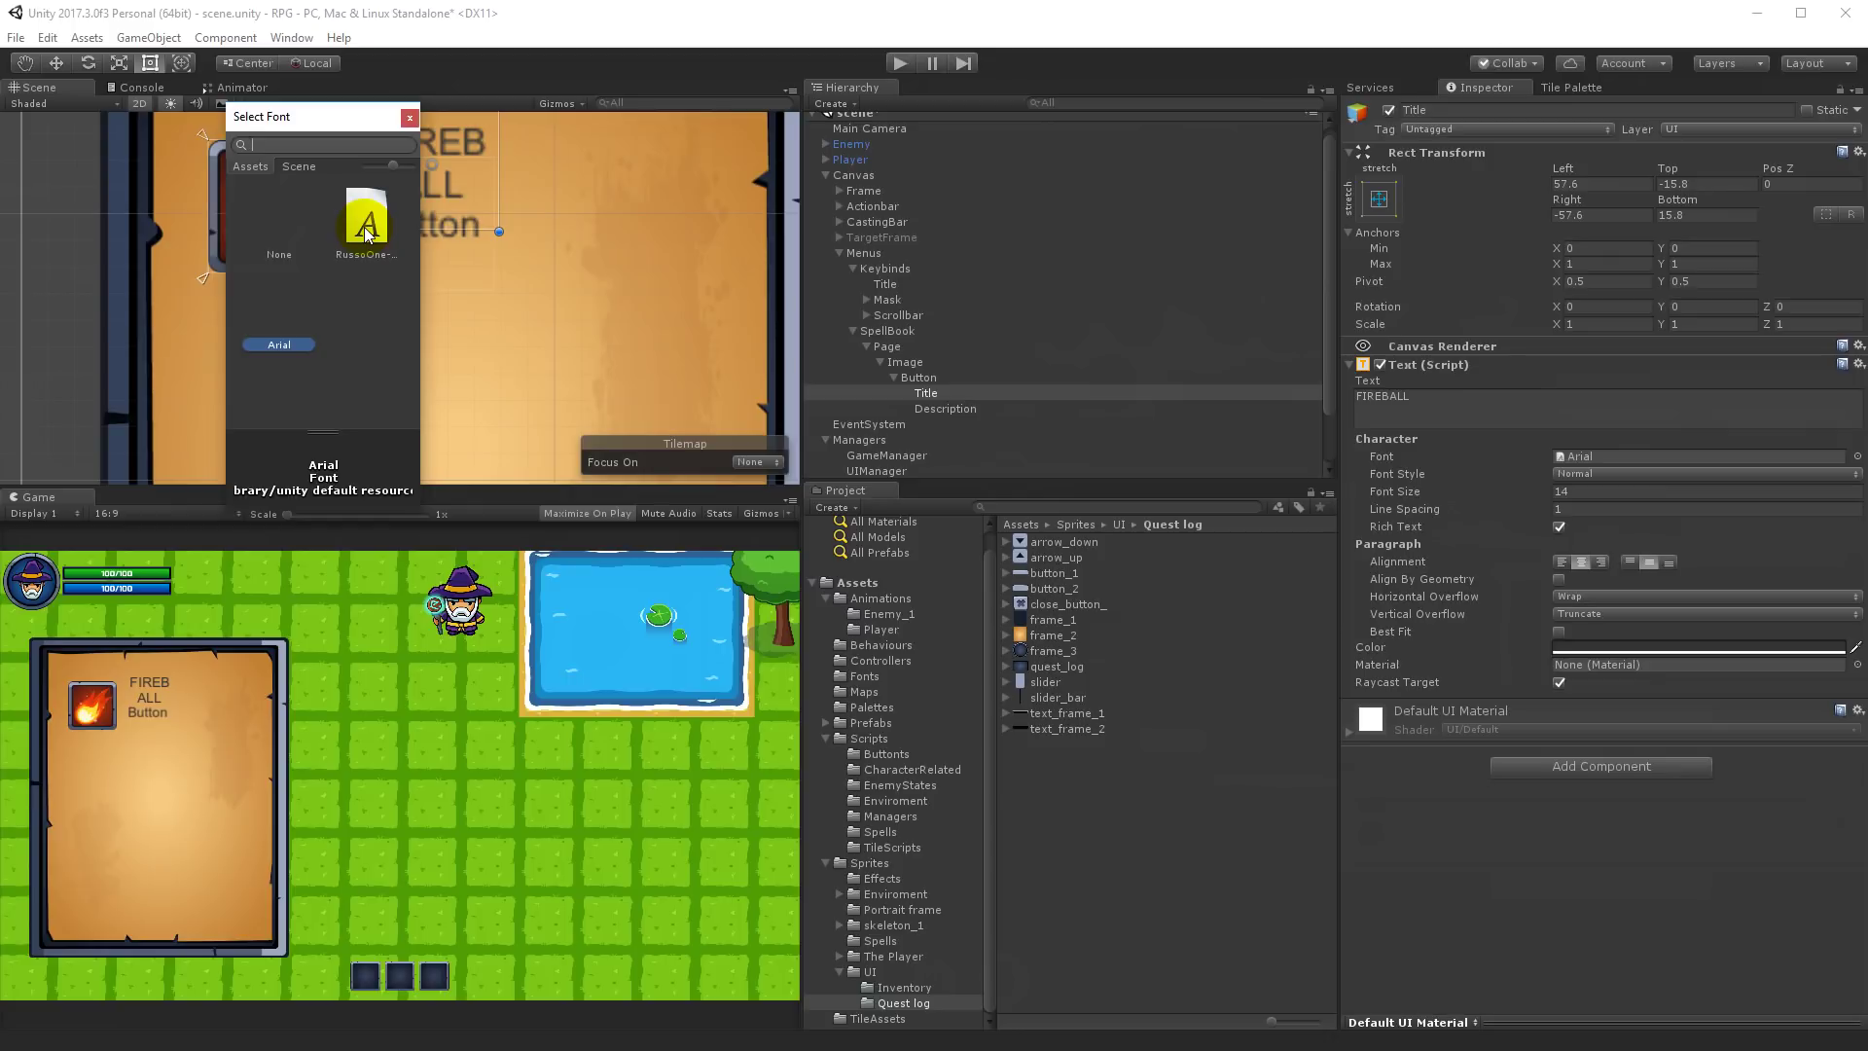
double_click(367, 234)
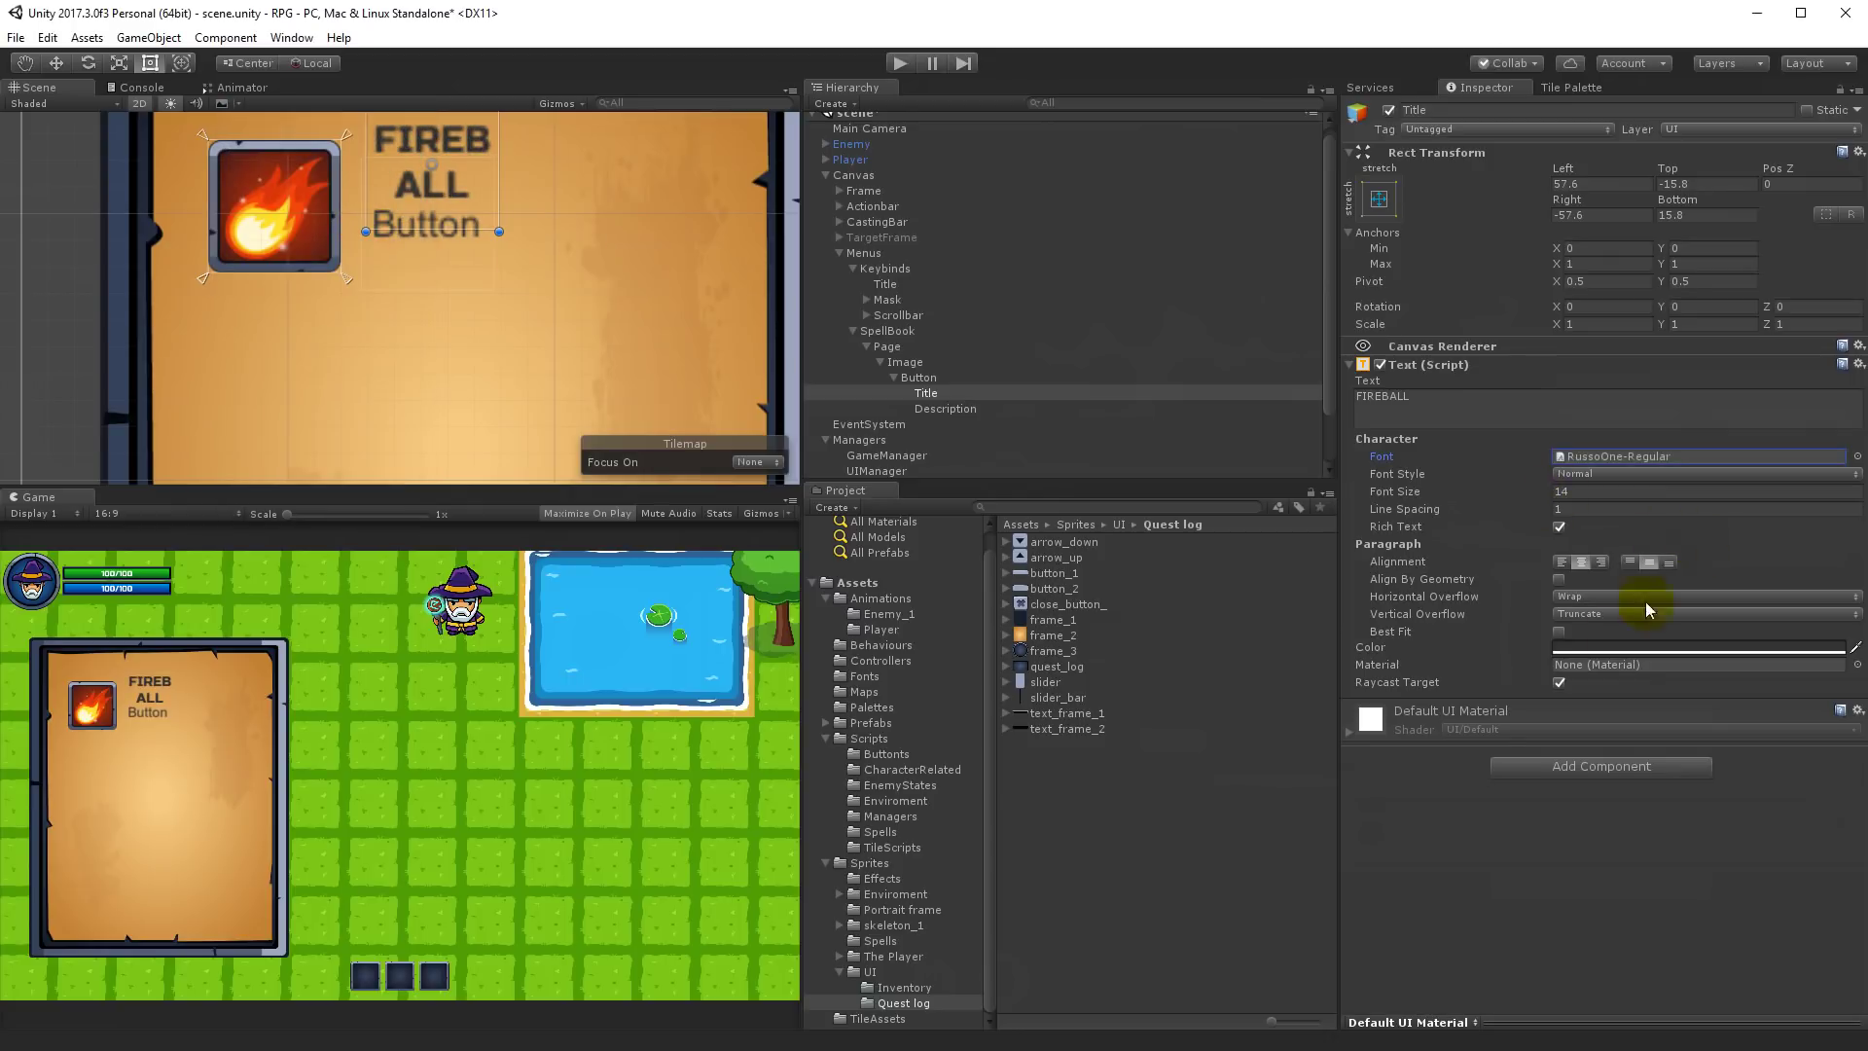
Step: Set the Title's text color to the yellow hex value FFD904FF
left_click(1605, 648)
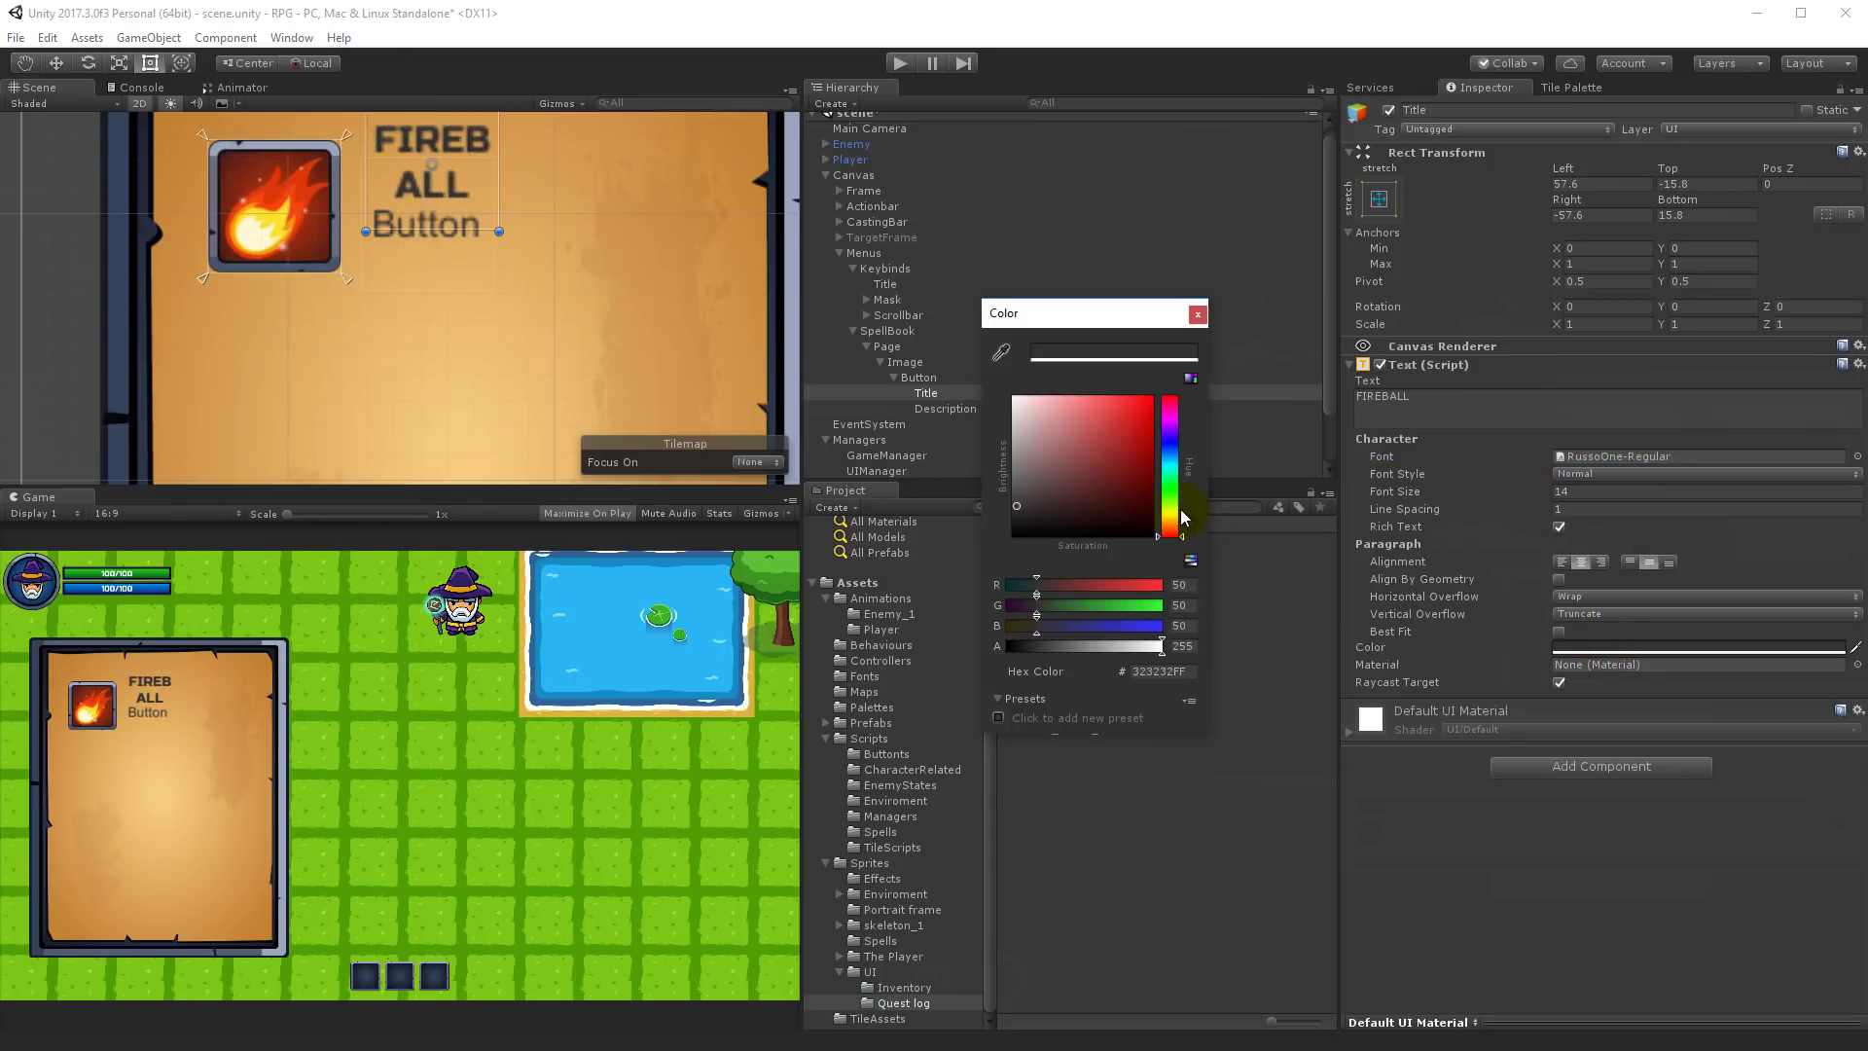
left_click(1170, 516)
left_click(1145, 433)
left_click(1771, 12)
left_click(1628, 644)
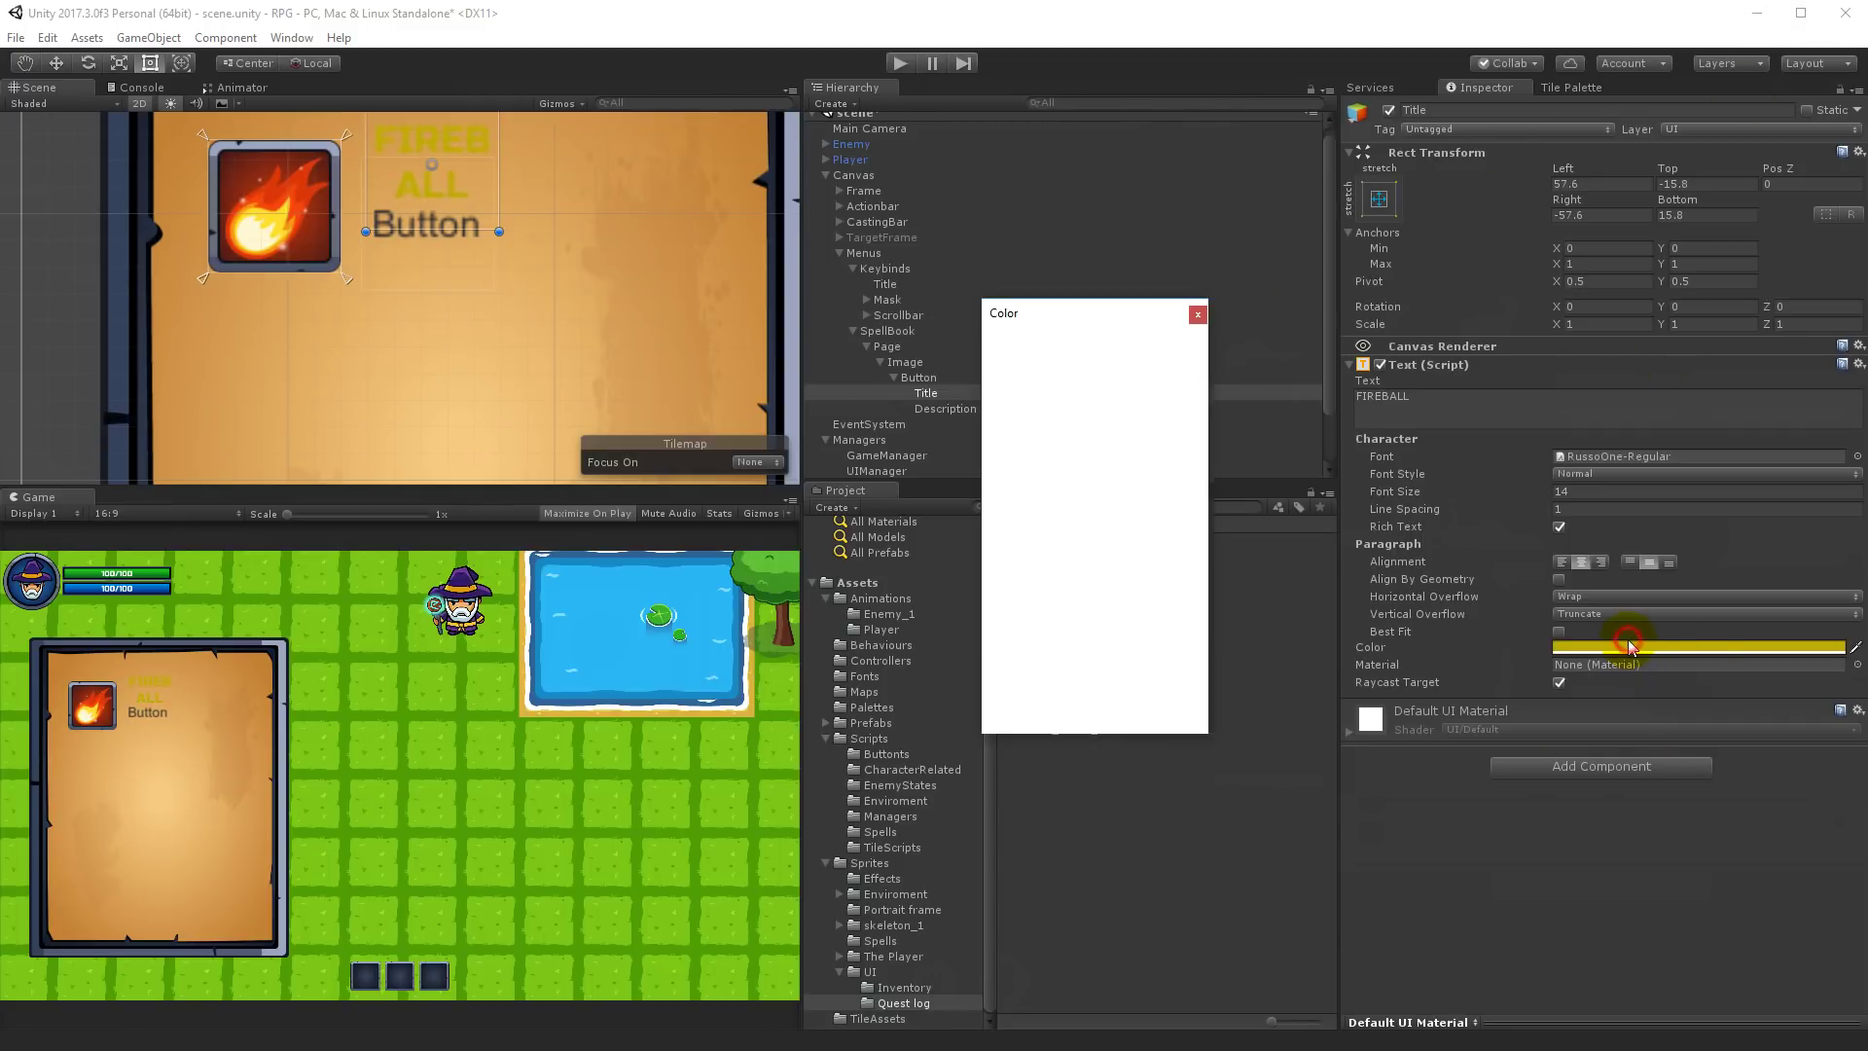
left_click(1162, 671)
type("FFD904FF")
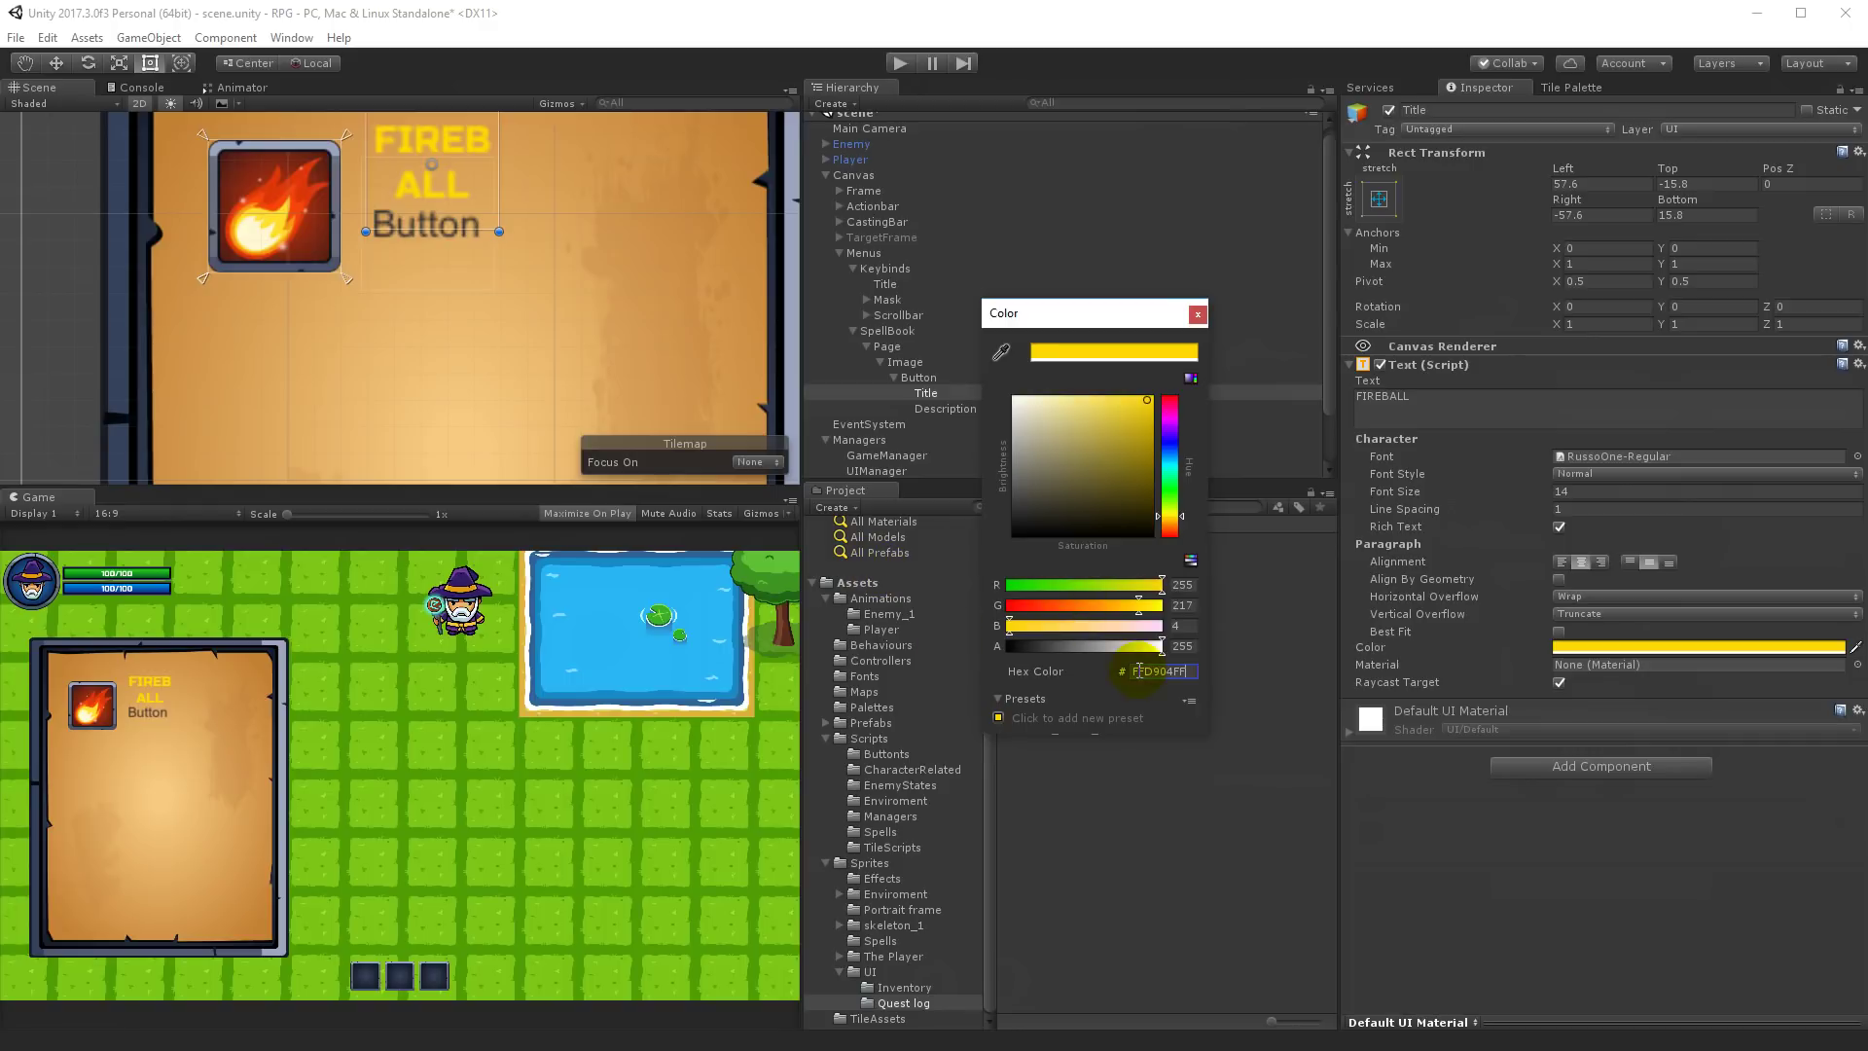
left_click(1197, 313)
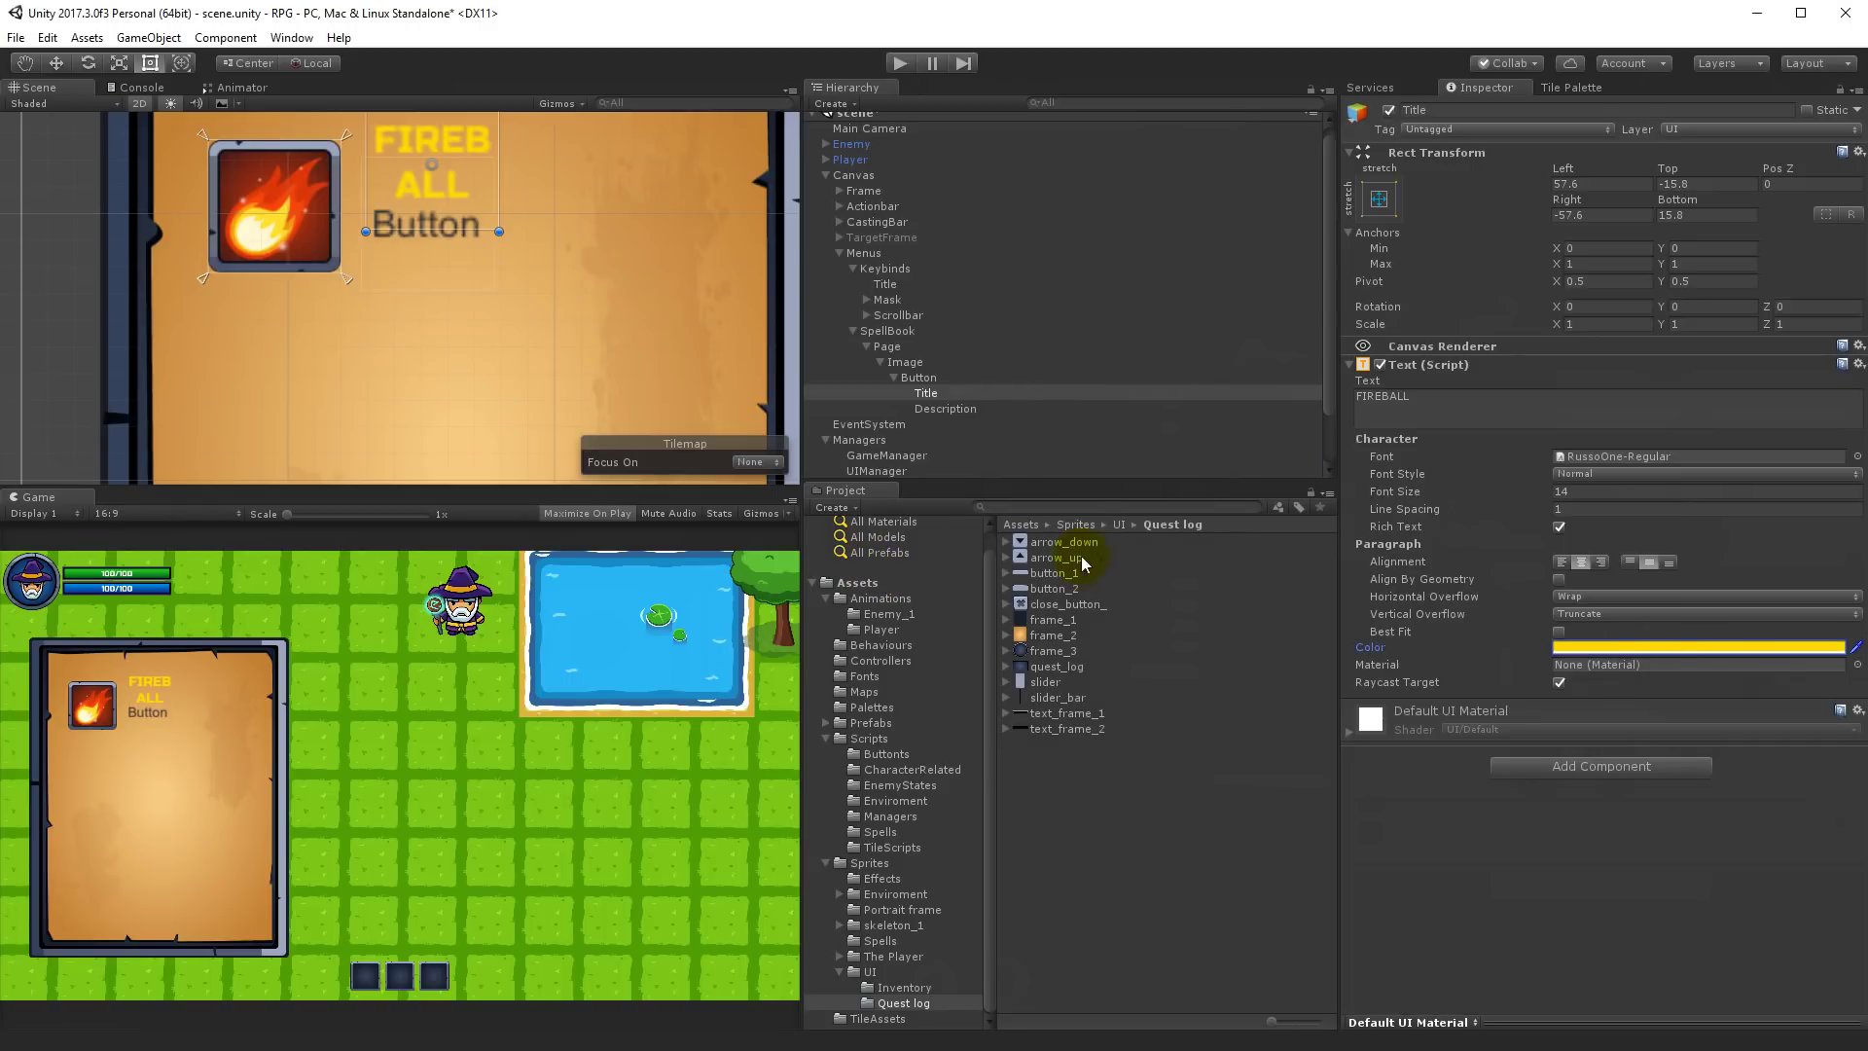
Step: Add an Outline component to the Title and make its black effect color fully opaque with alpha 255
left_click(1573, 767)
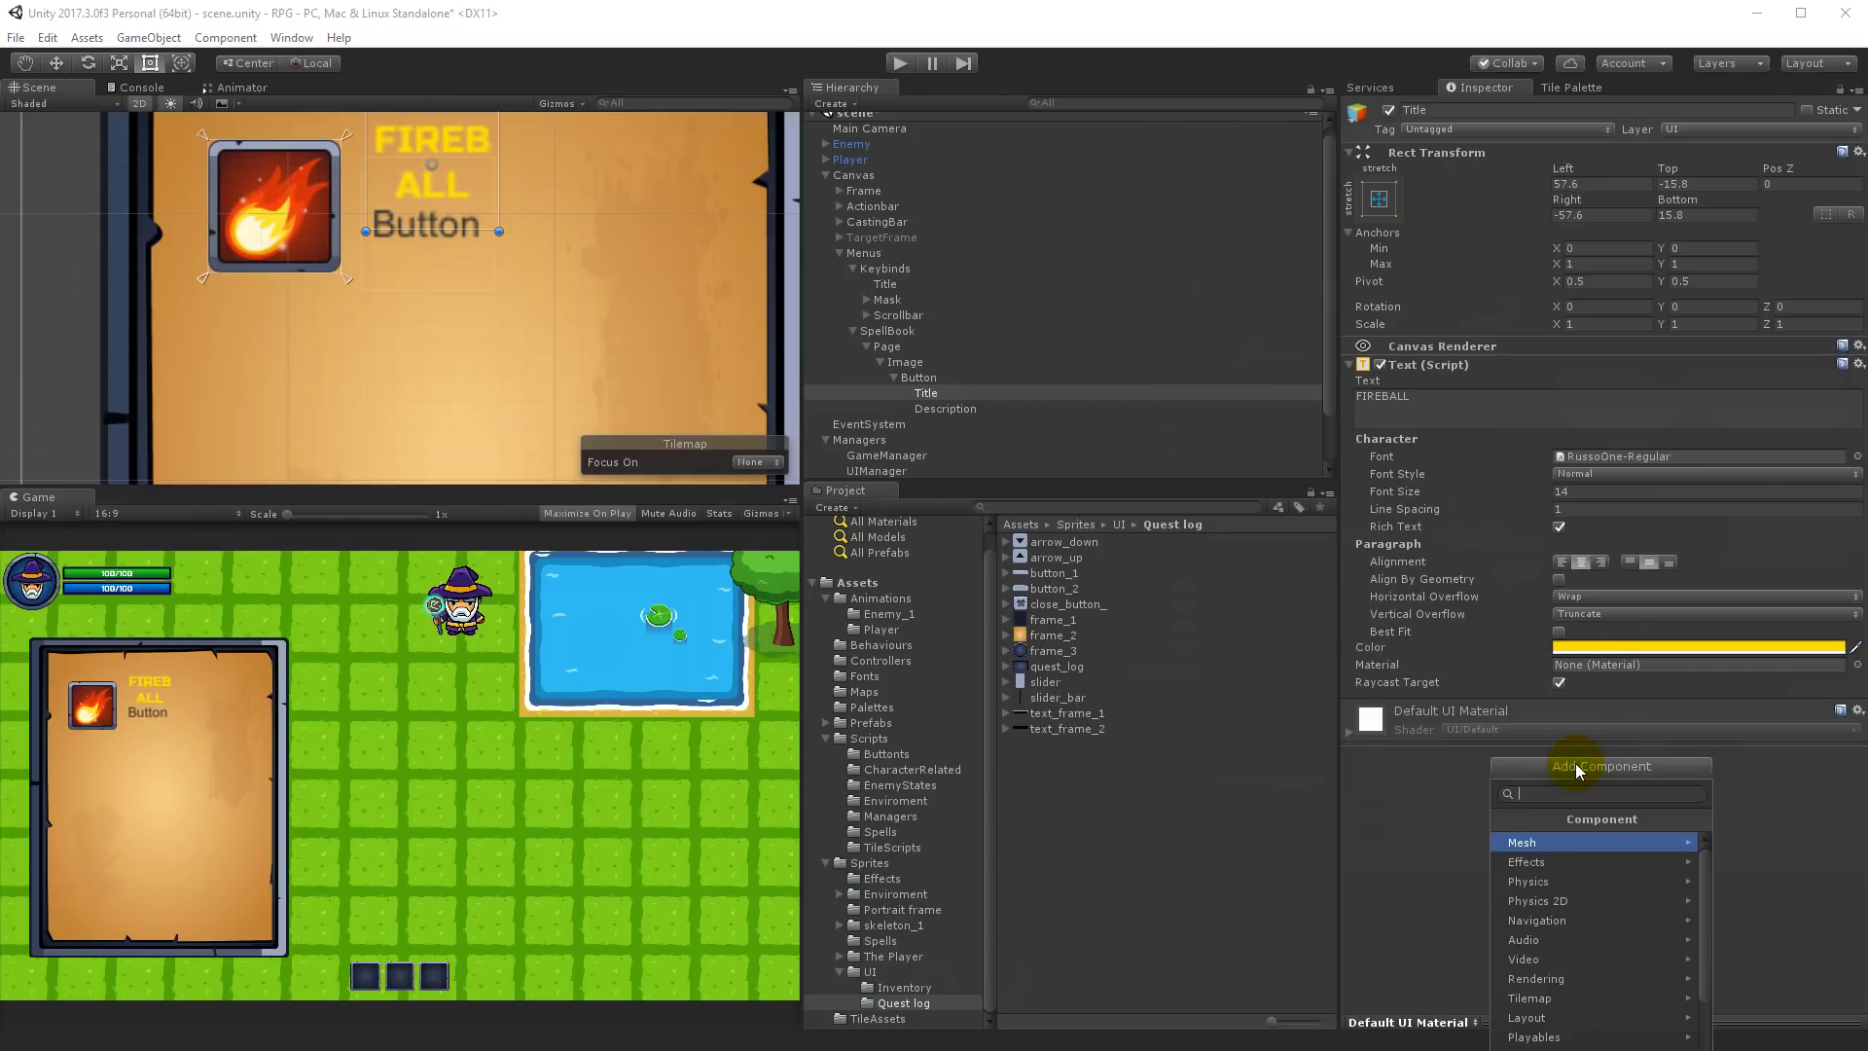
type("outline")
key("Return")
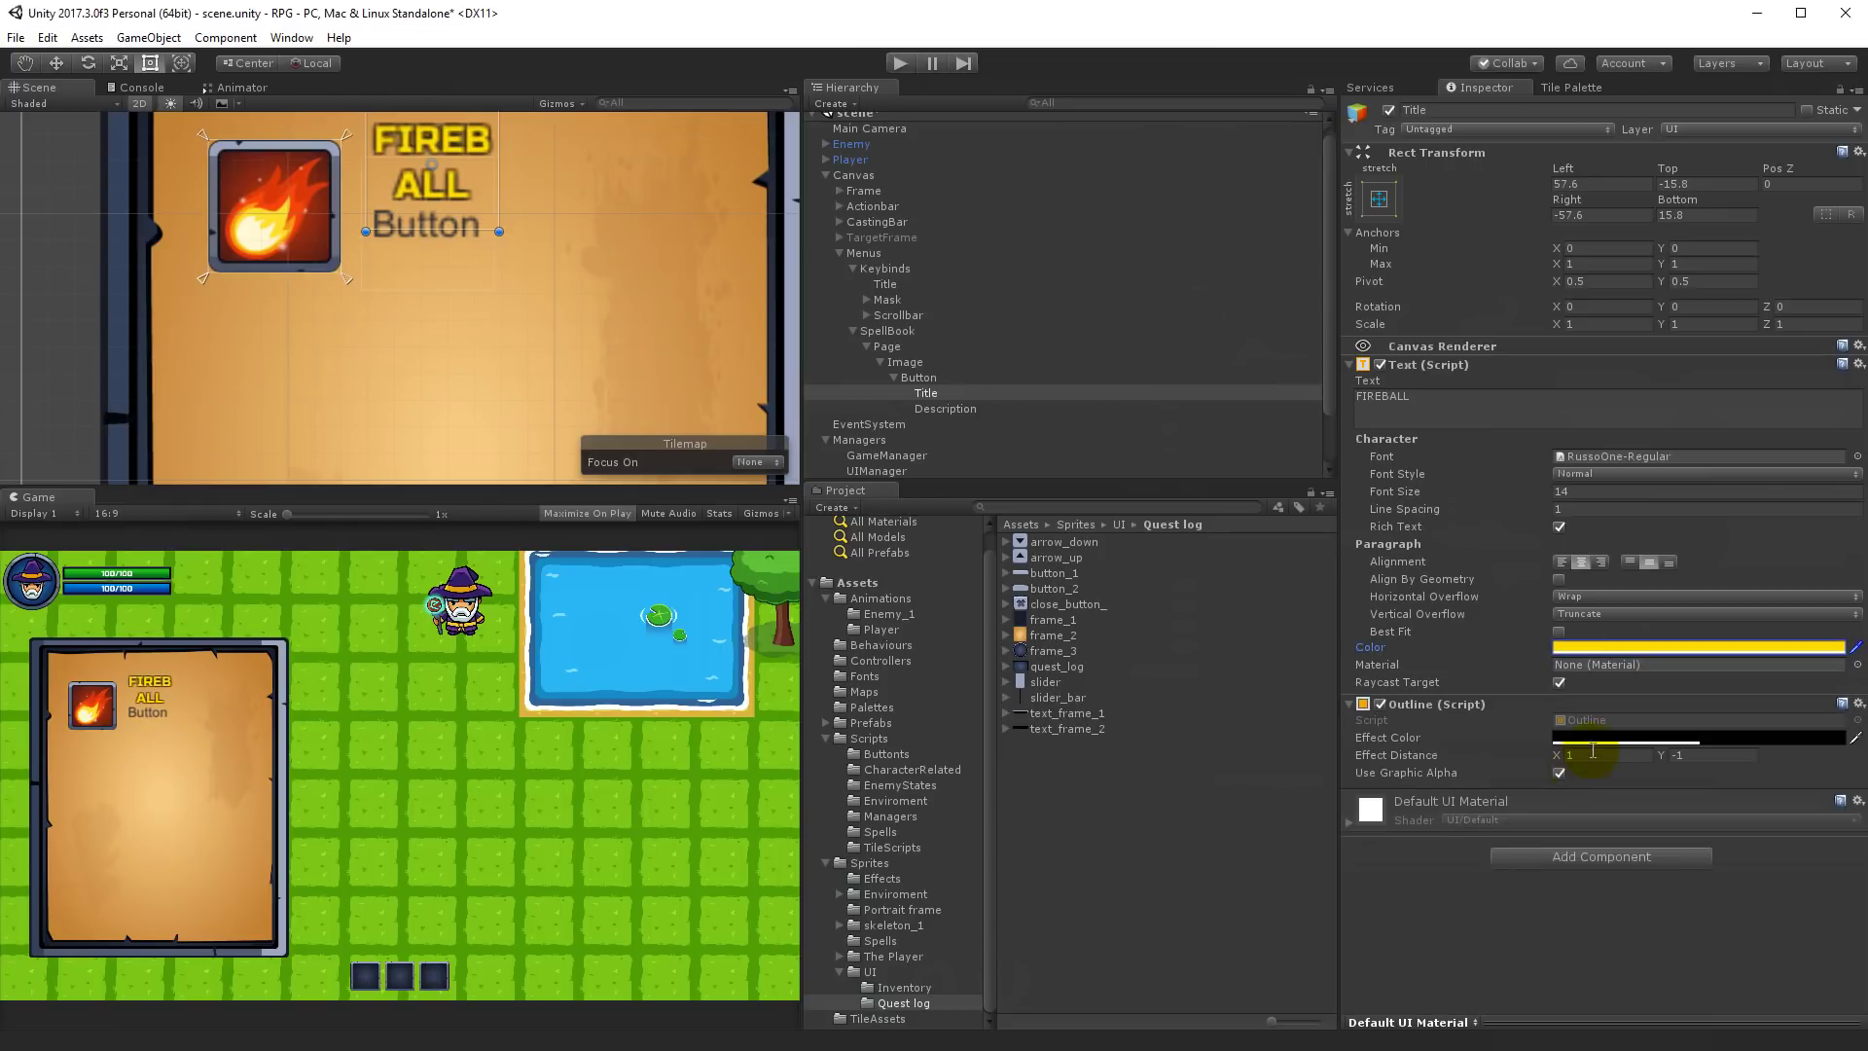
left_click(1601, 738)
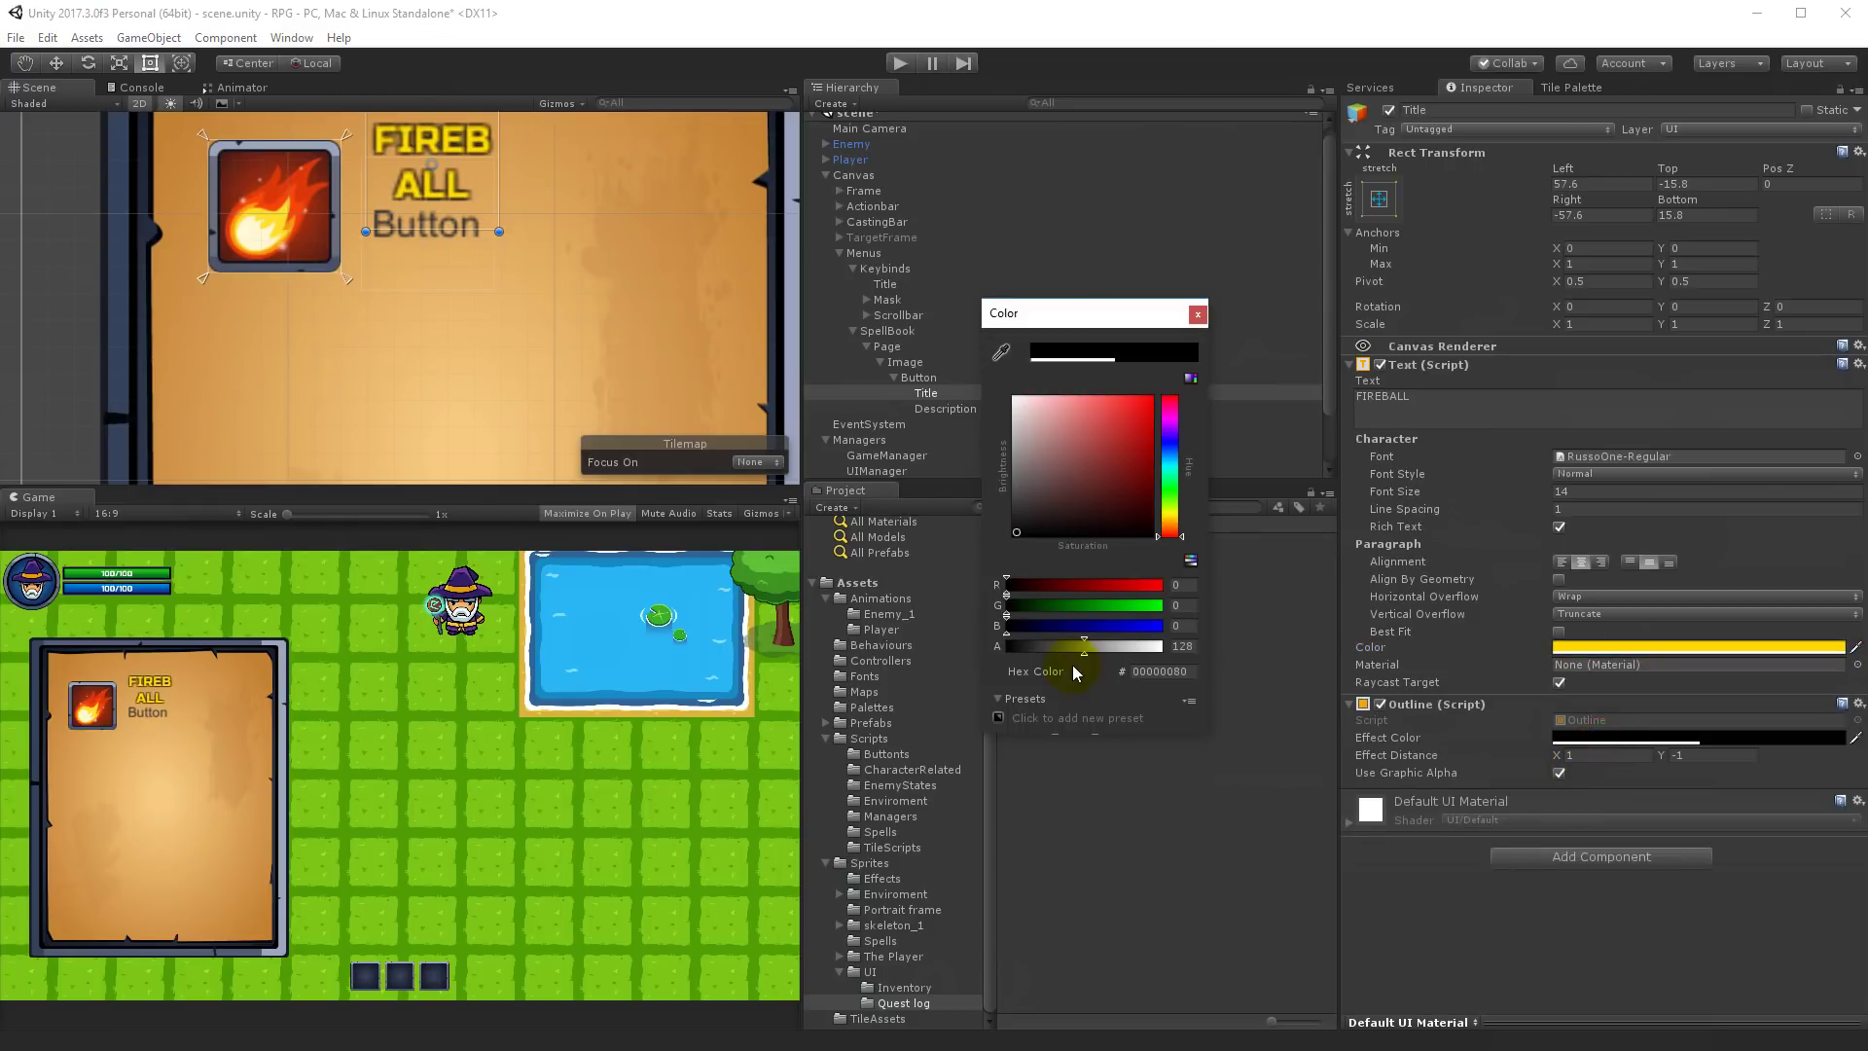
left_click_drag(1094, 645, 1222, 657)
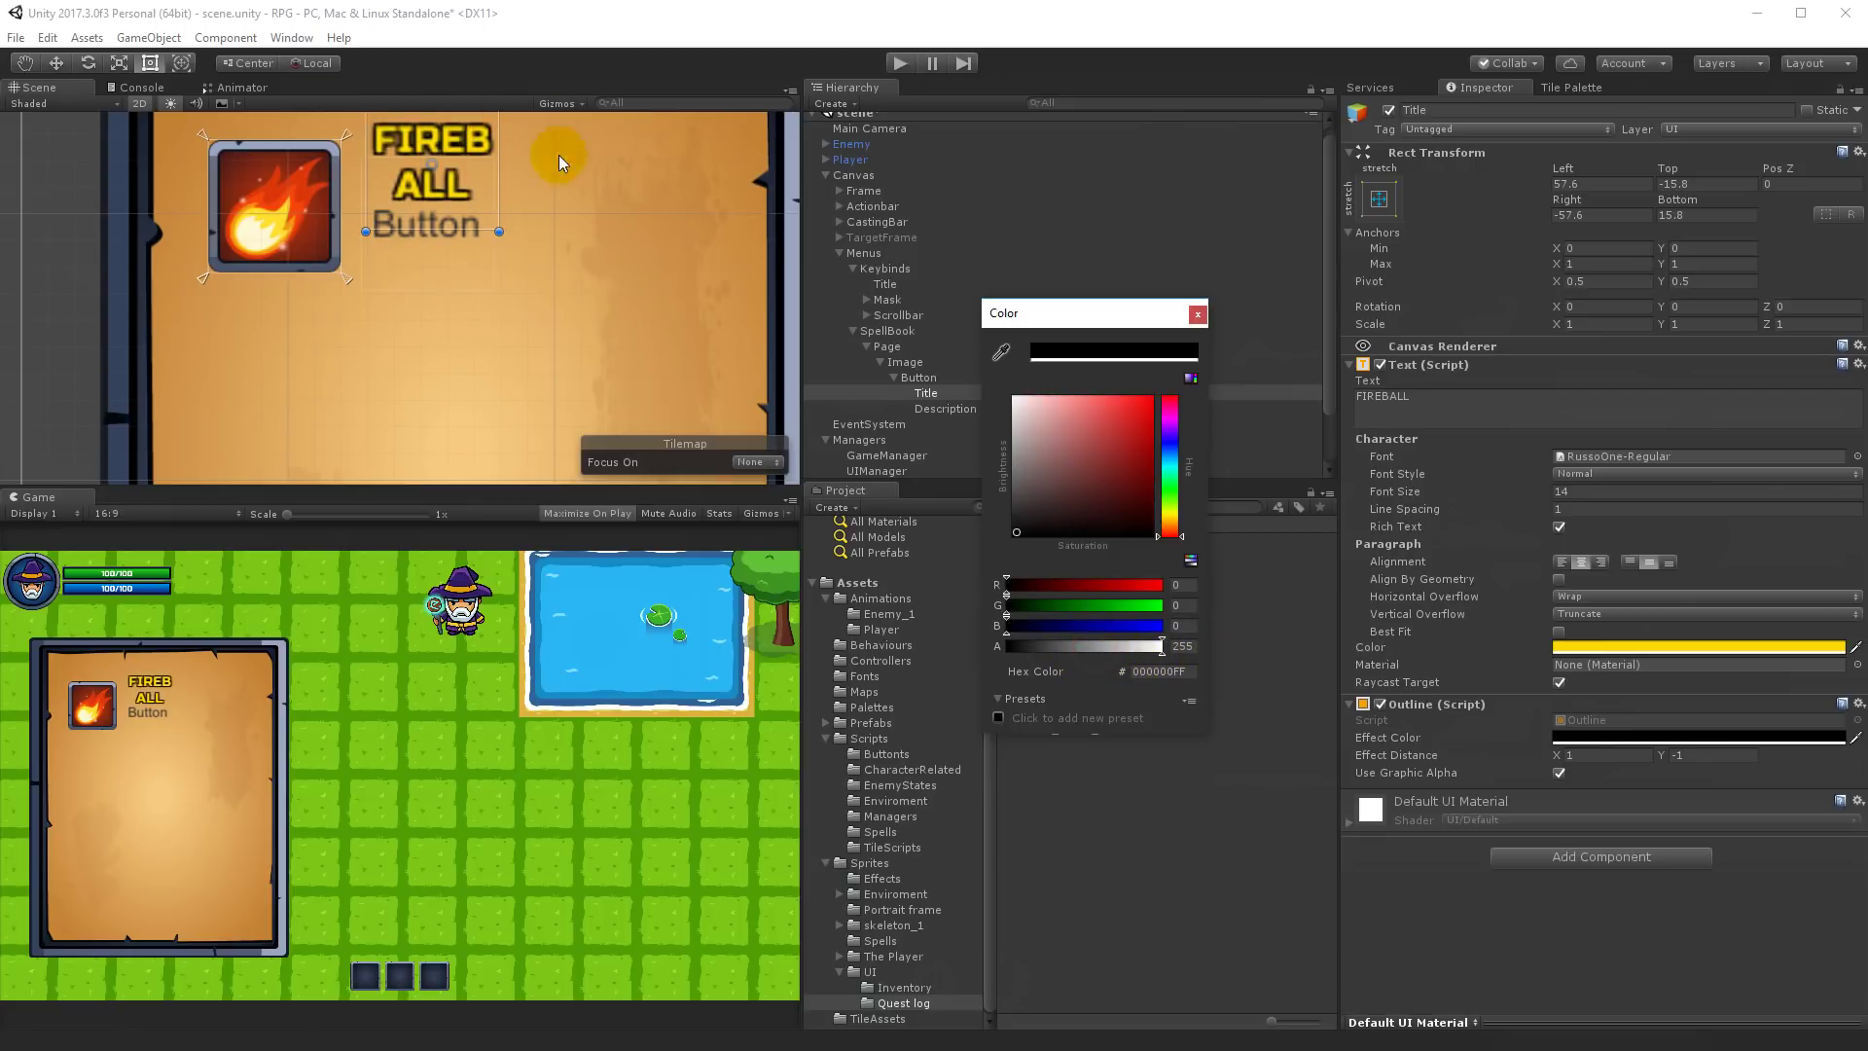
left_click(1197, 313)
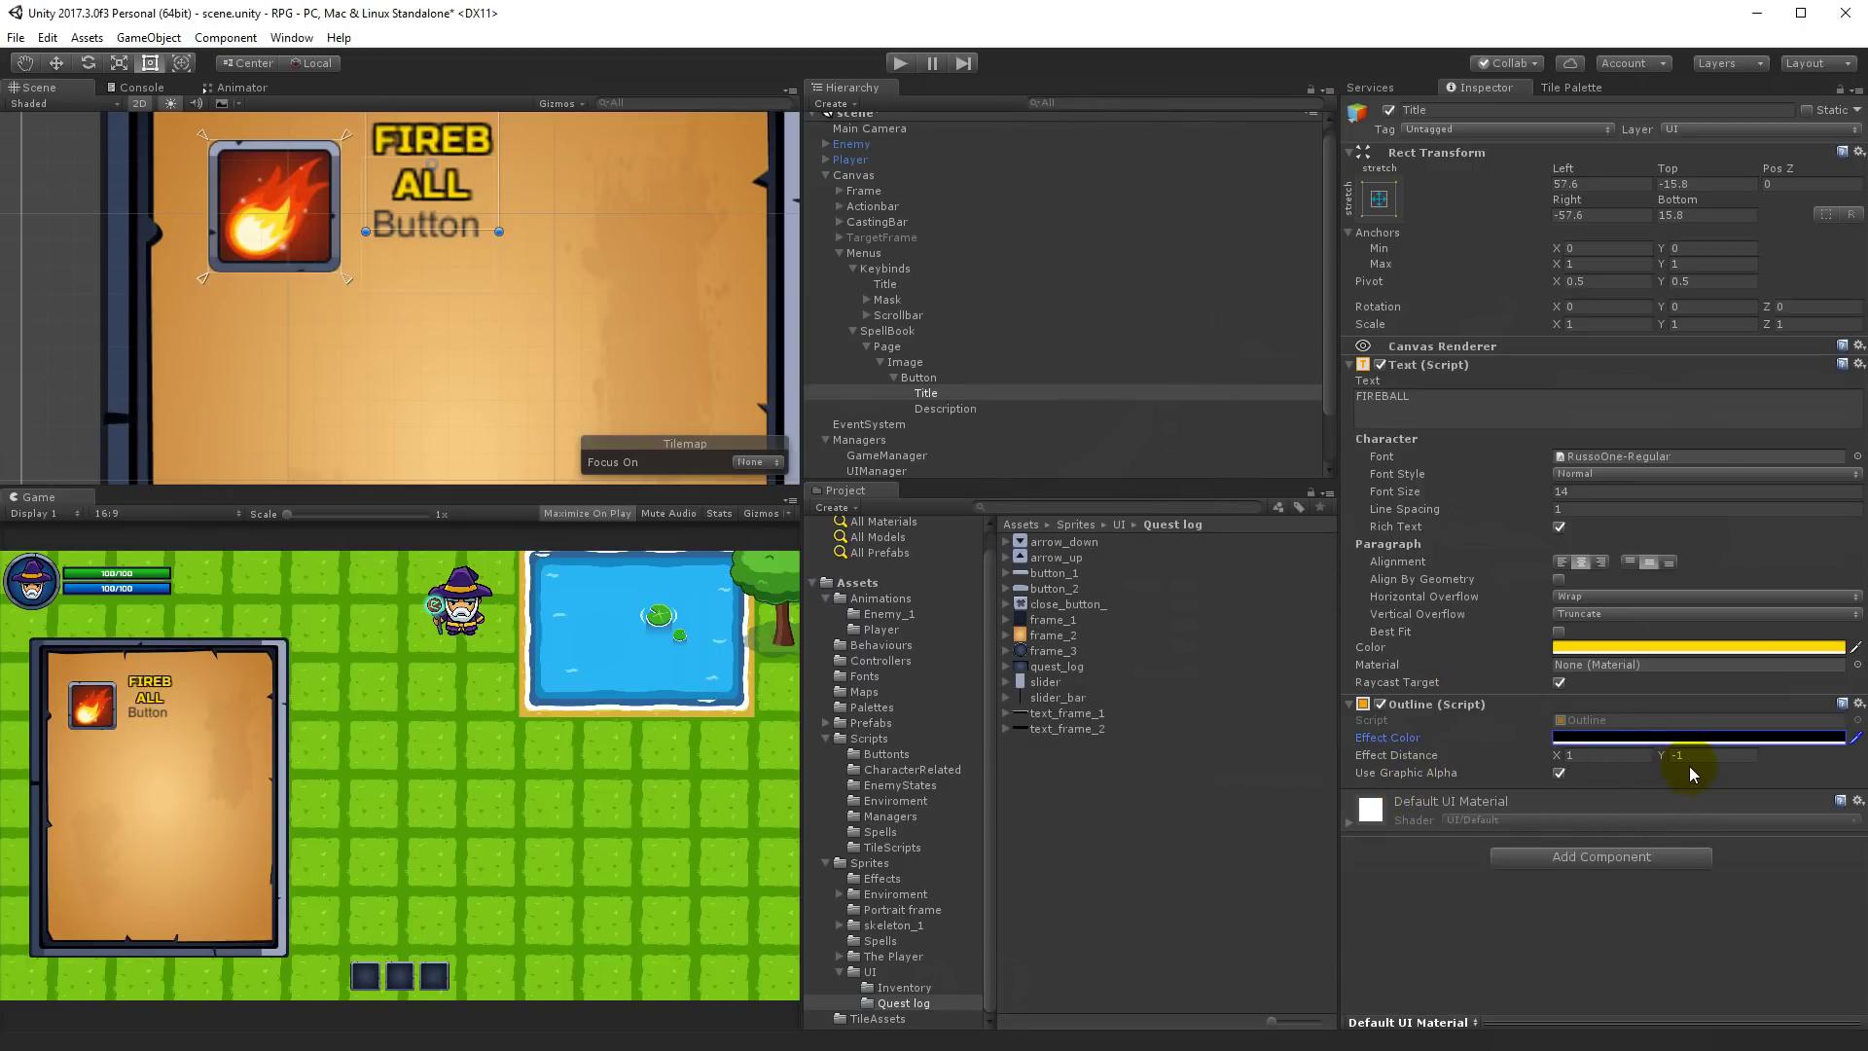
Step: Enlarge the Title's text box to about Right -91.5, Bottom 10.8 so FIREBALL fits on one line
left_click(627, 187)
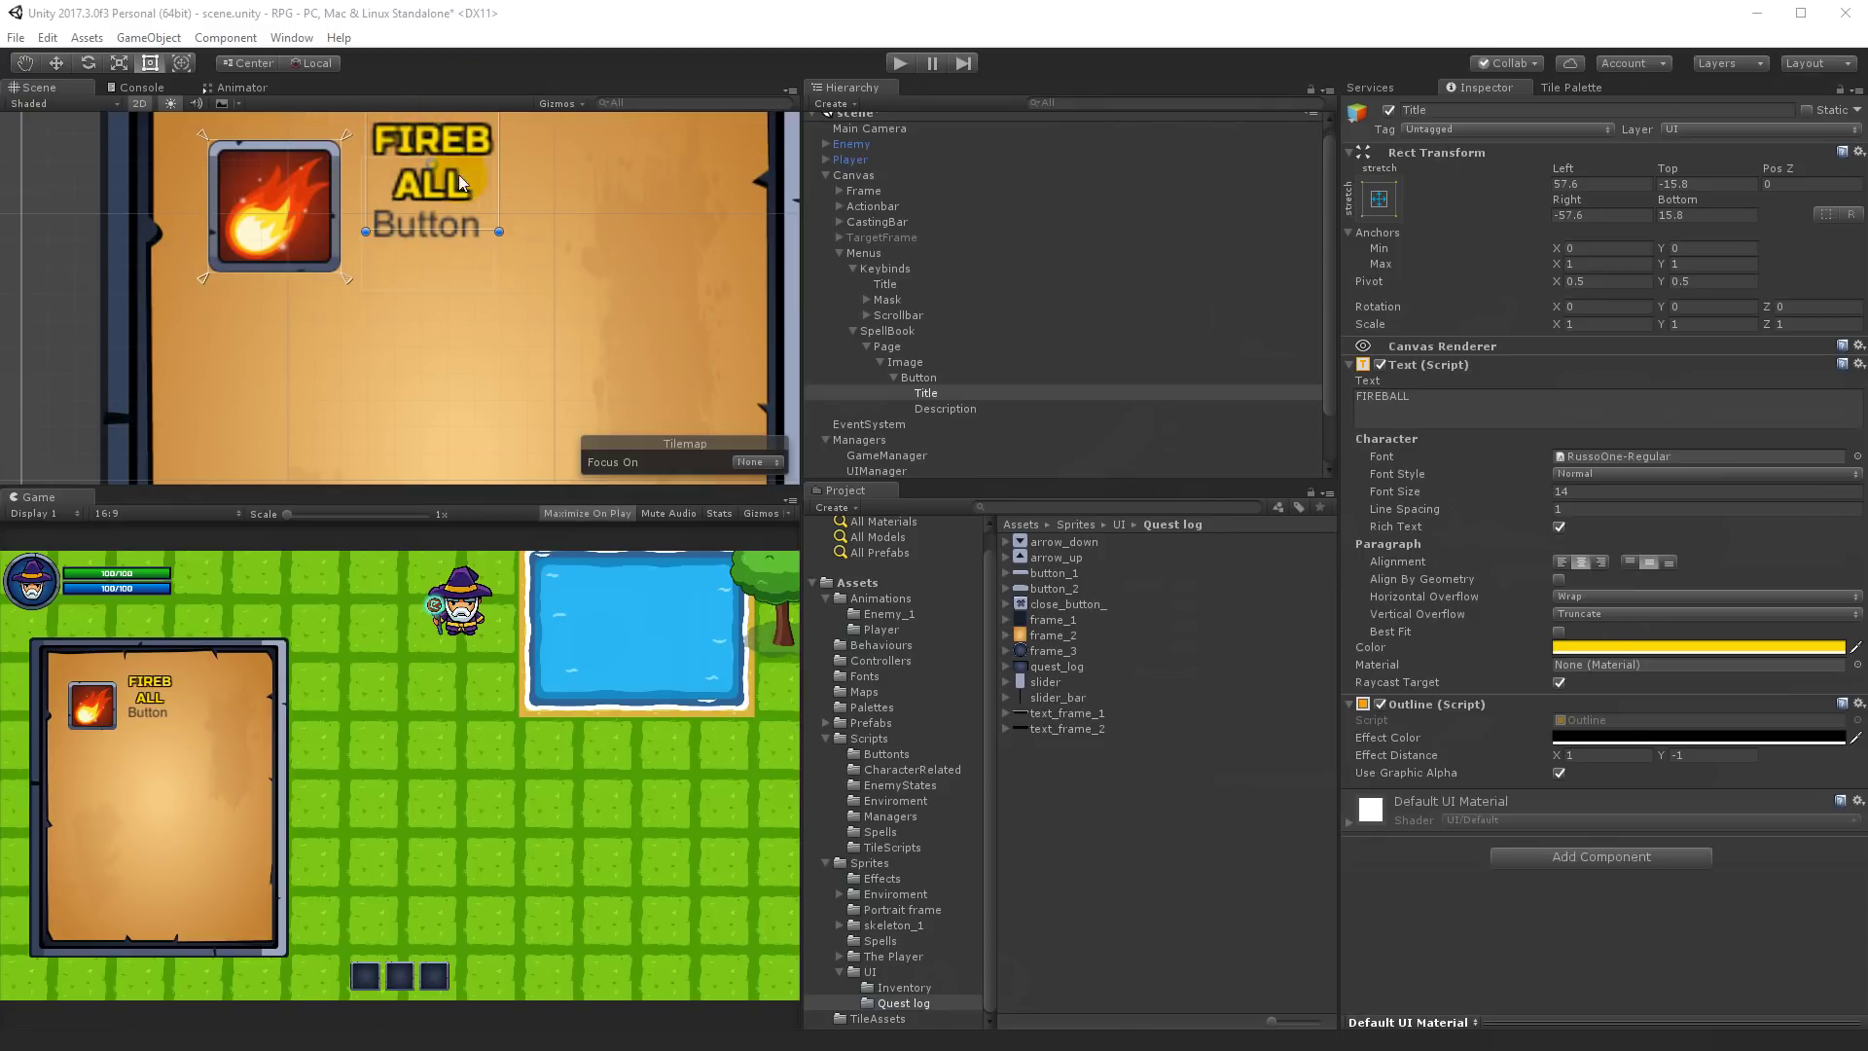
key("ctrl+z")
key("ctrl+y")
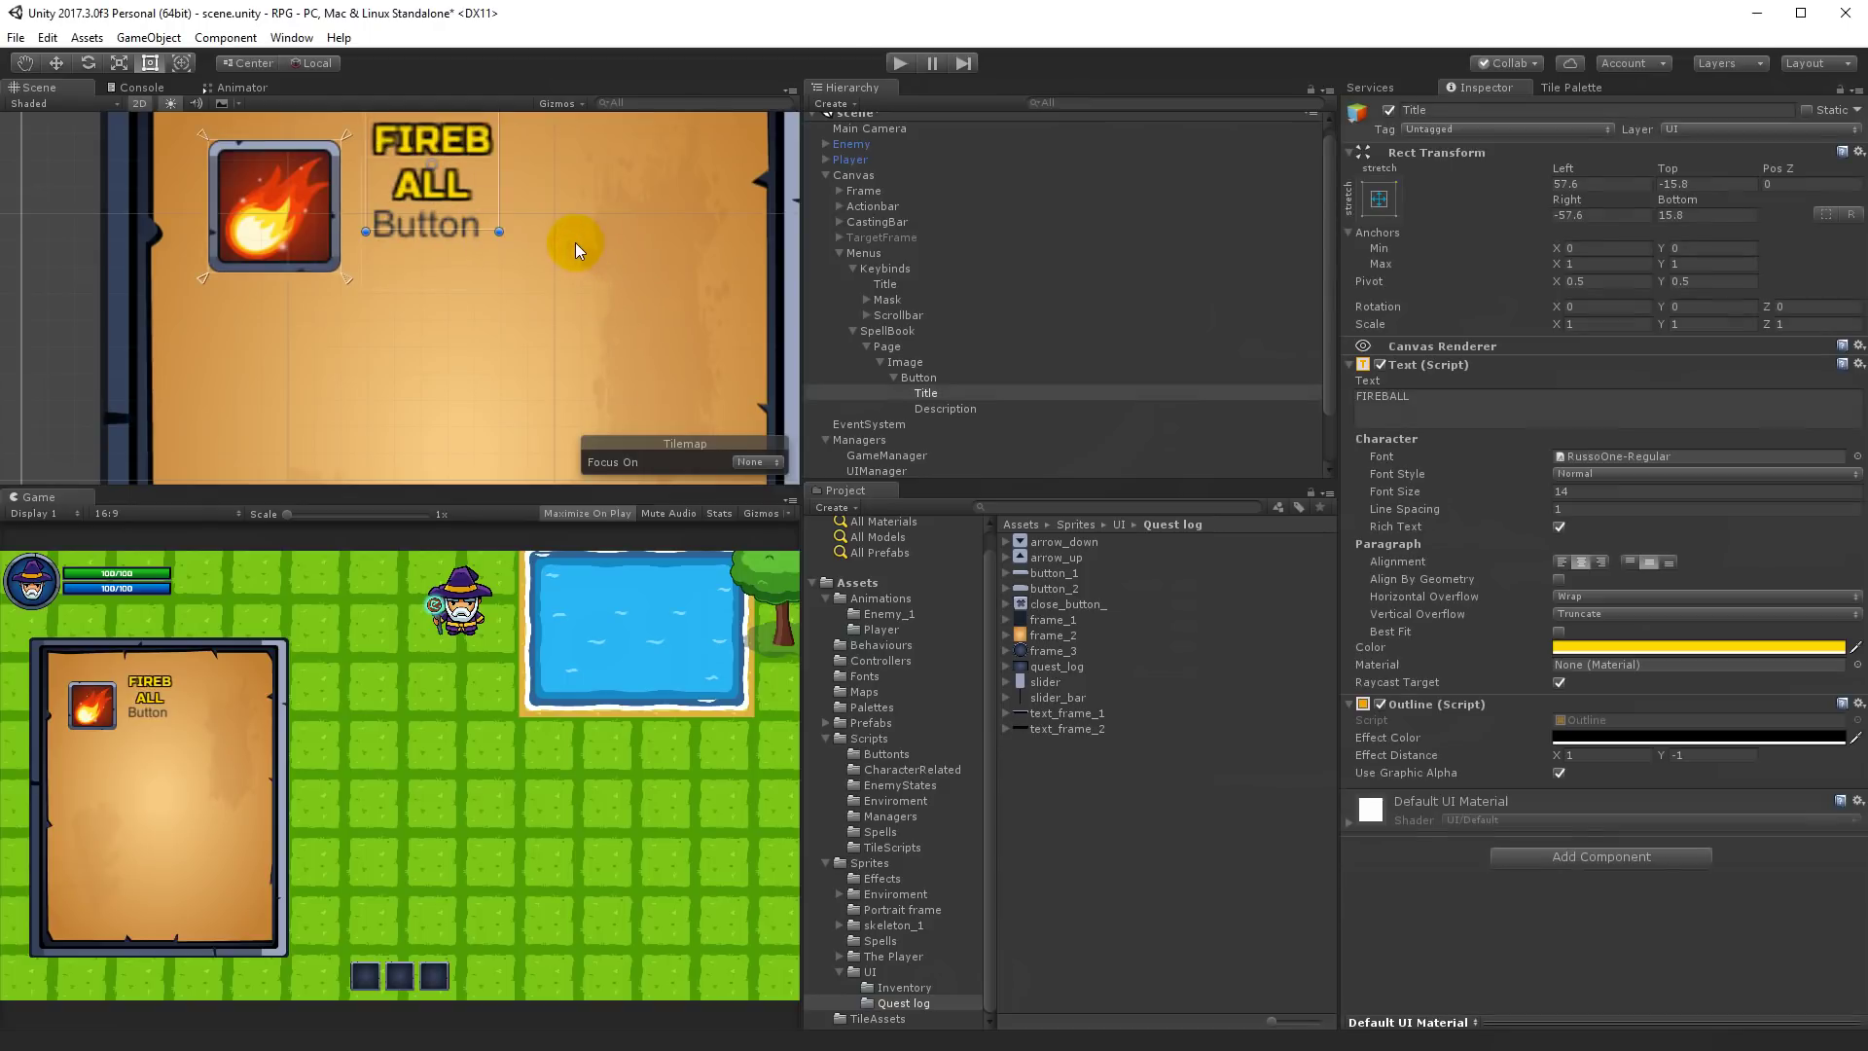
left_click_drag(495, 234, 591, 245)
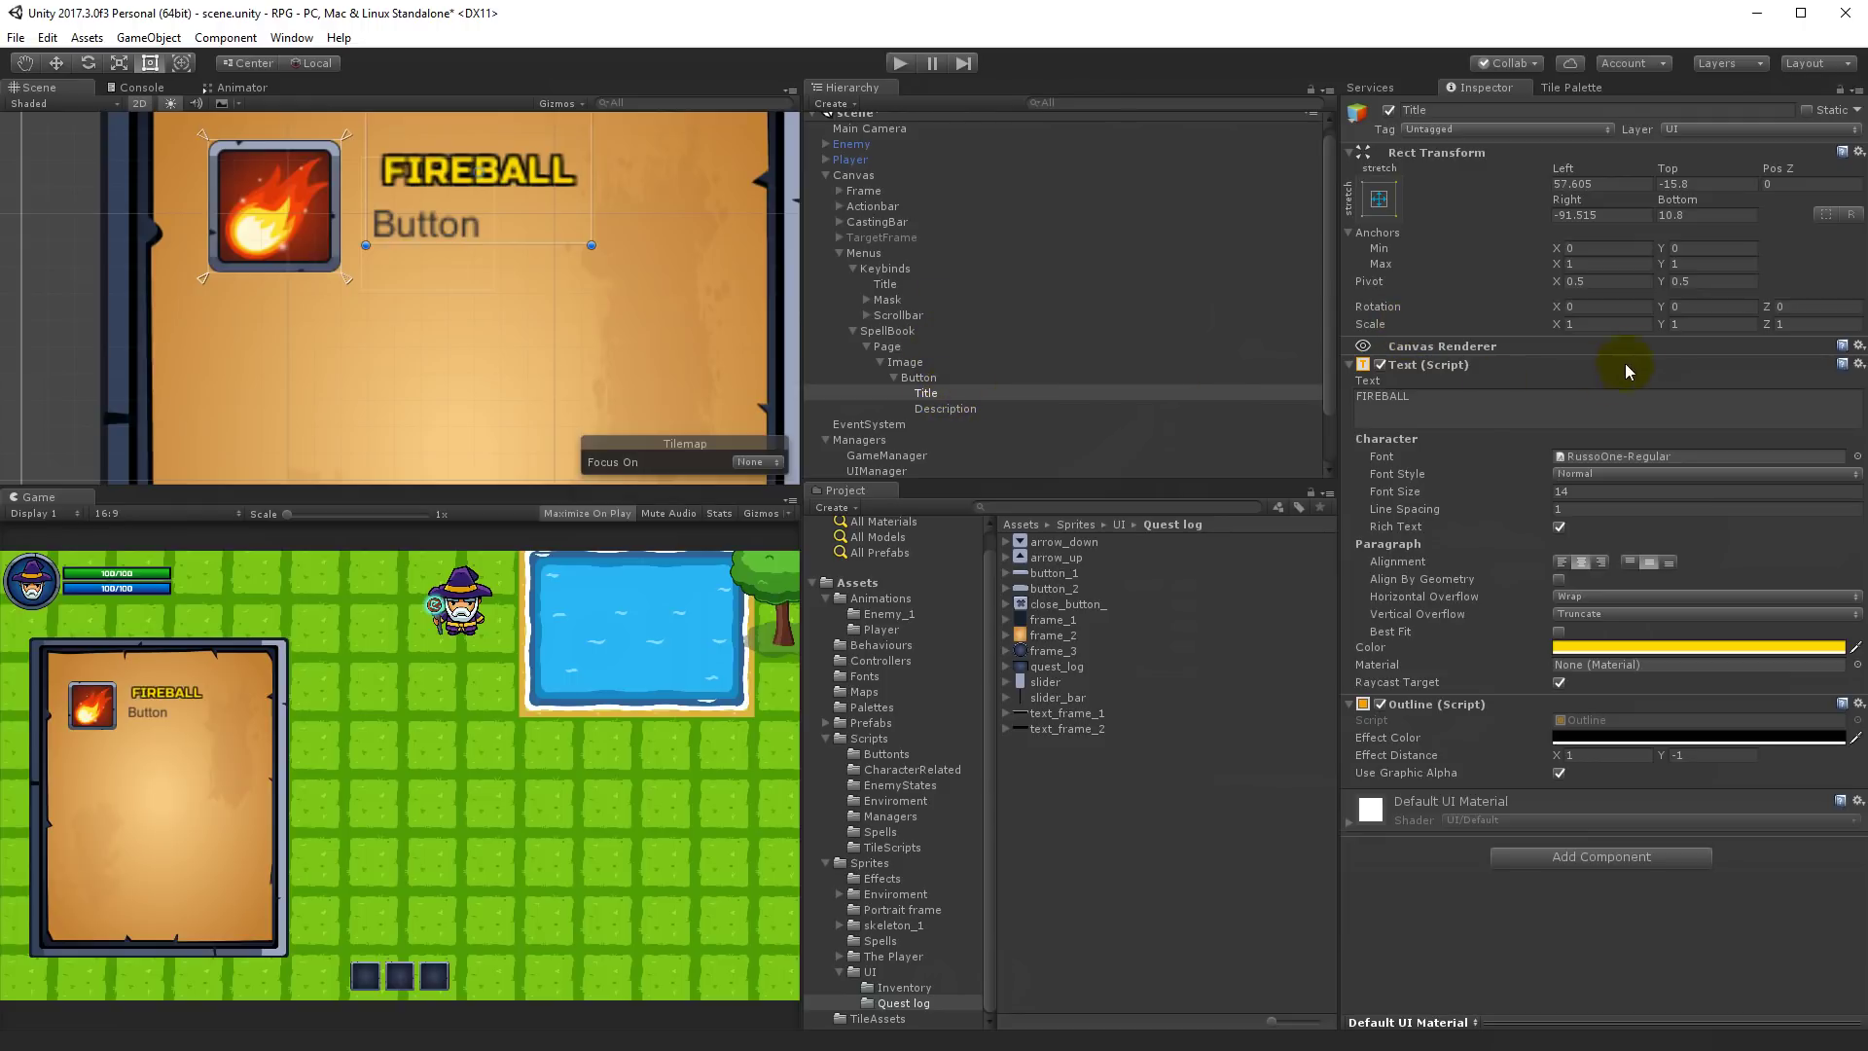
Step: Set the Title's scale to 0.5 on X and Y and its font size to 30
left_click(1593, 325)
type(".5")
left_click(1688, 324)
type("-5")
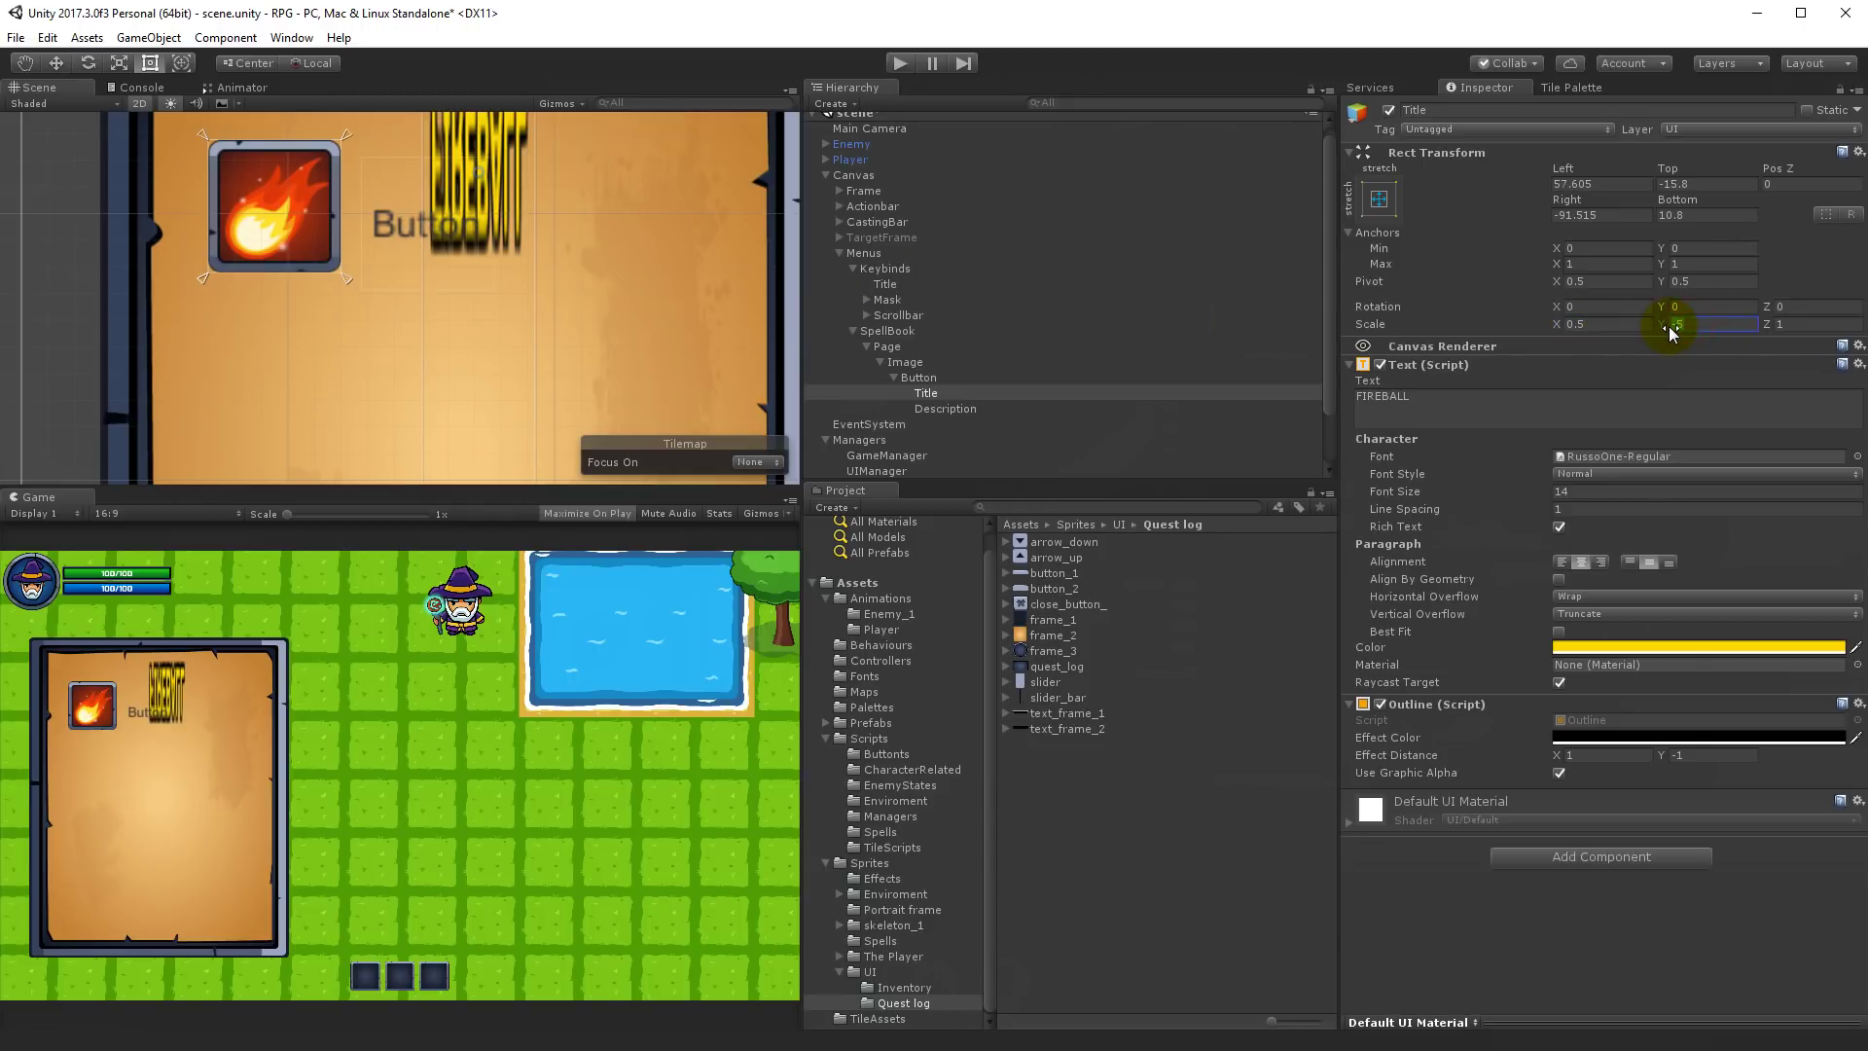
key("BackSpace")
key("BackSpace")
type(".5")
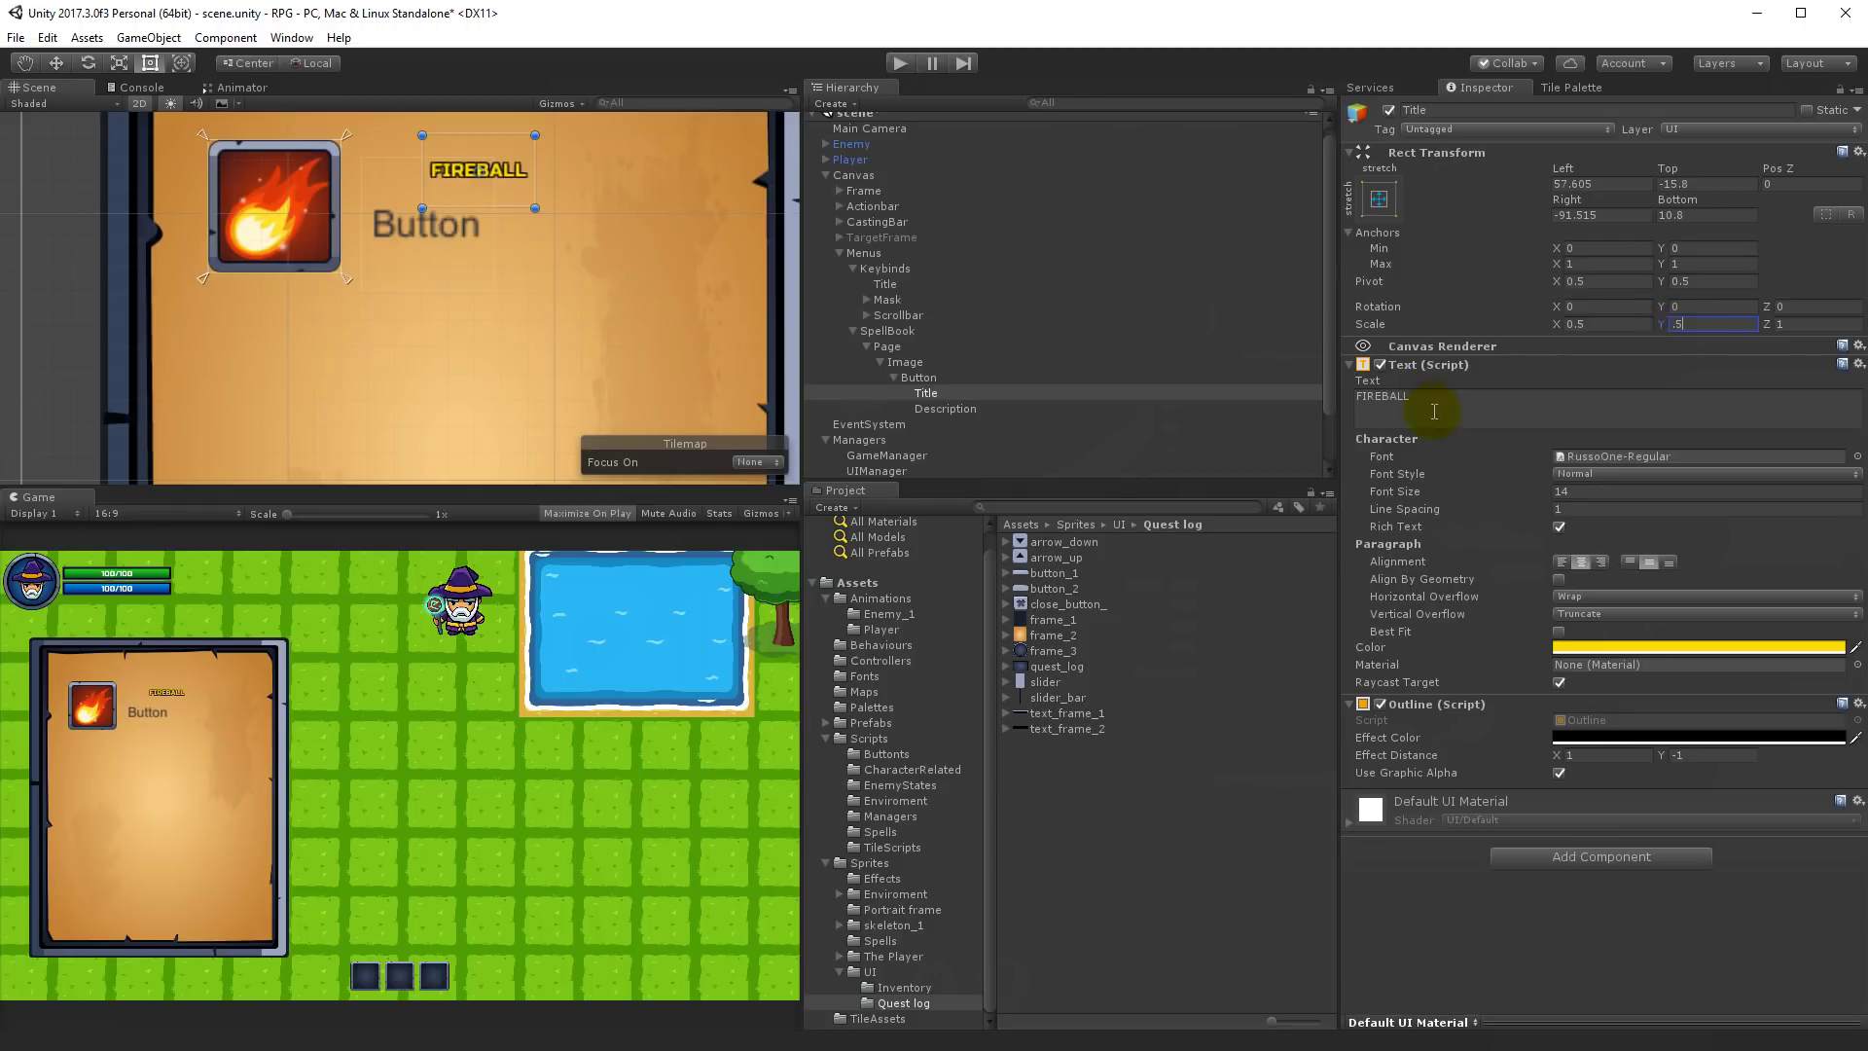
left_click_drag(1524, 490, 1573, 490)
type("30")
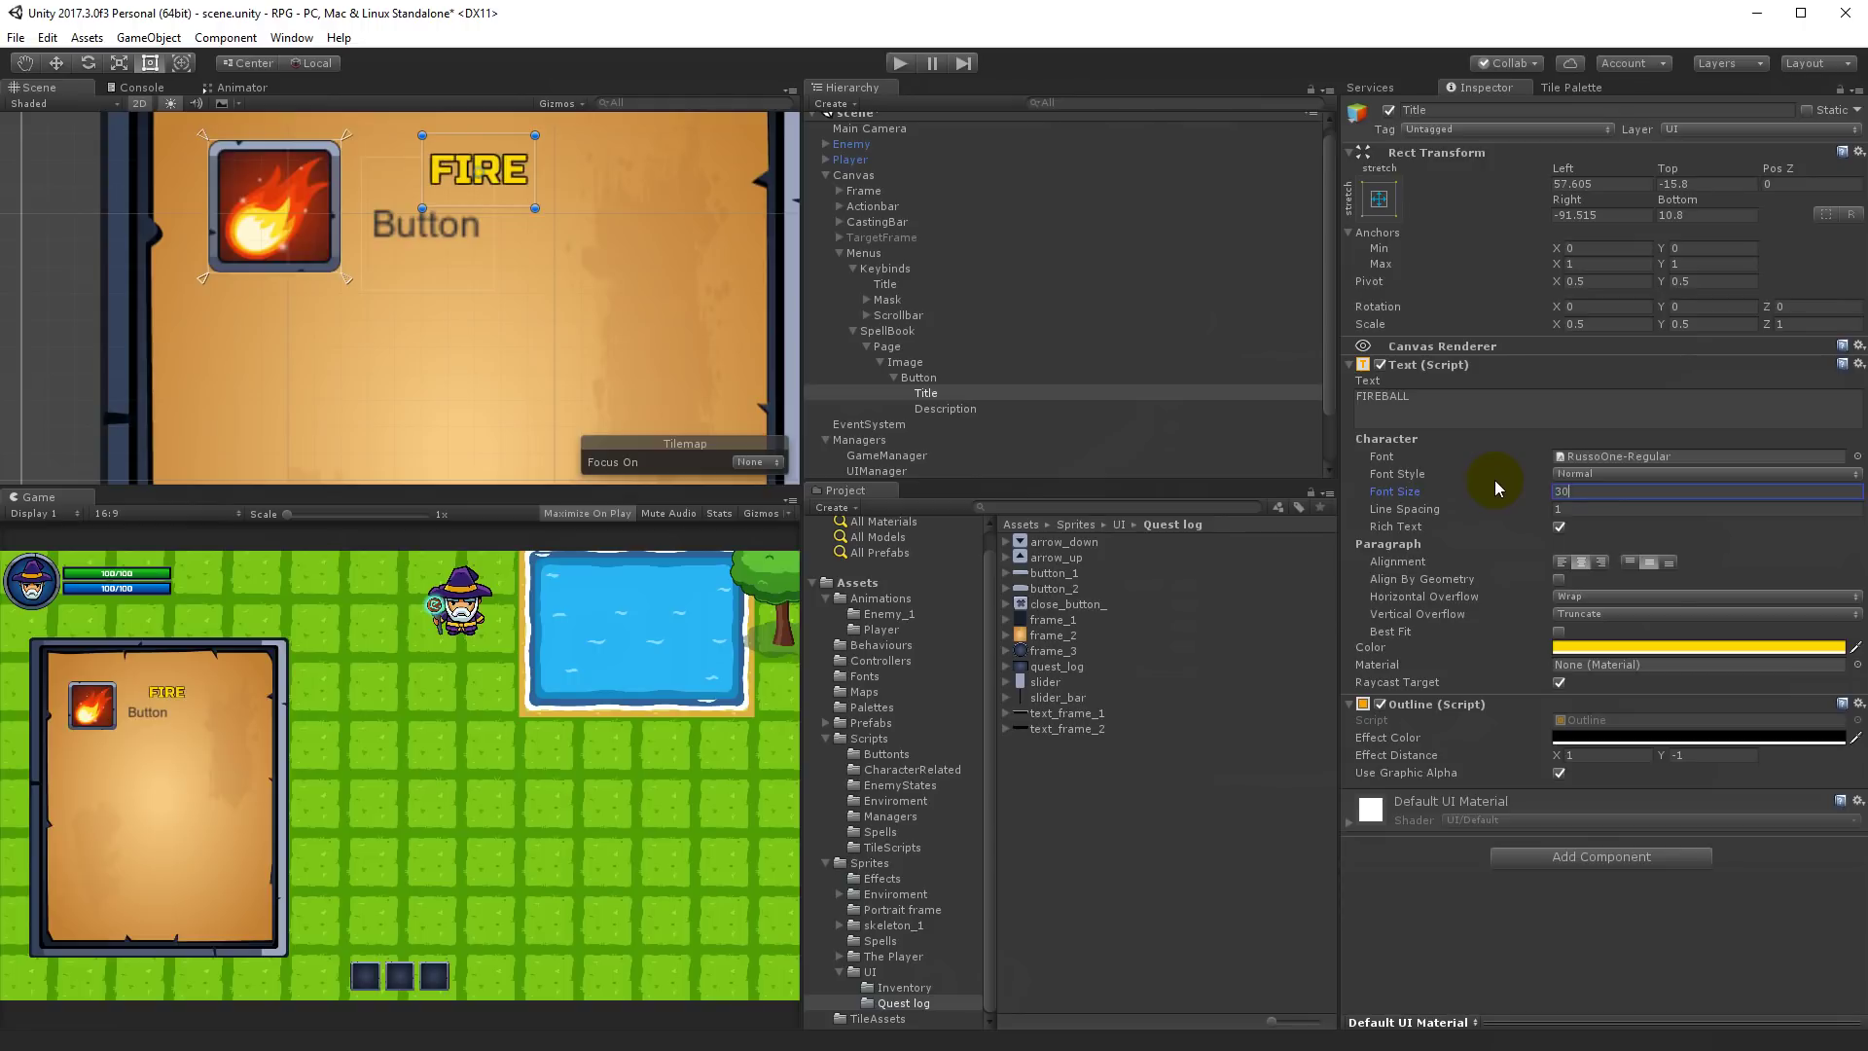
Step: Reshape the Title's box to about Left 7.4, Right -136.6 beside the icon, and check it in Play mode
scroll(479, 138, "down", 1)
left_click_drag(534, 183, 481, 167)
scroll(481, 167, "up", 4)
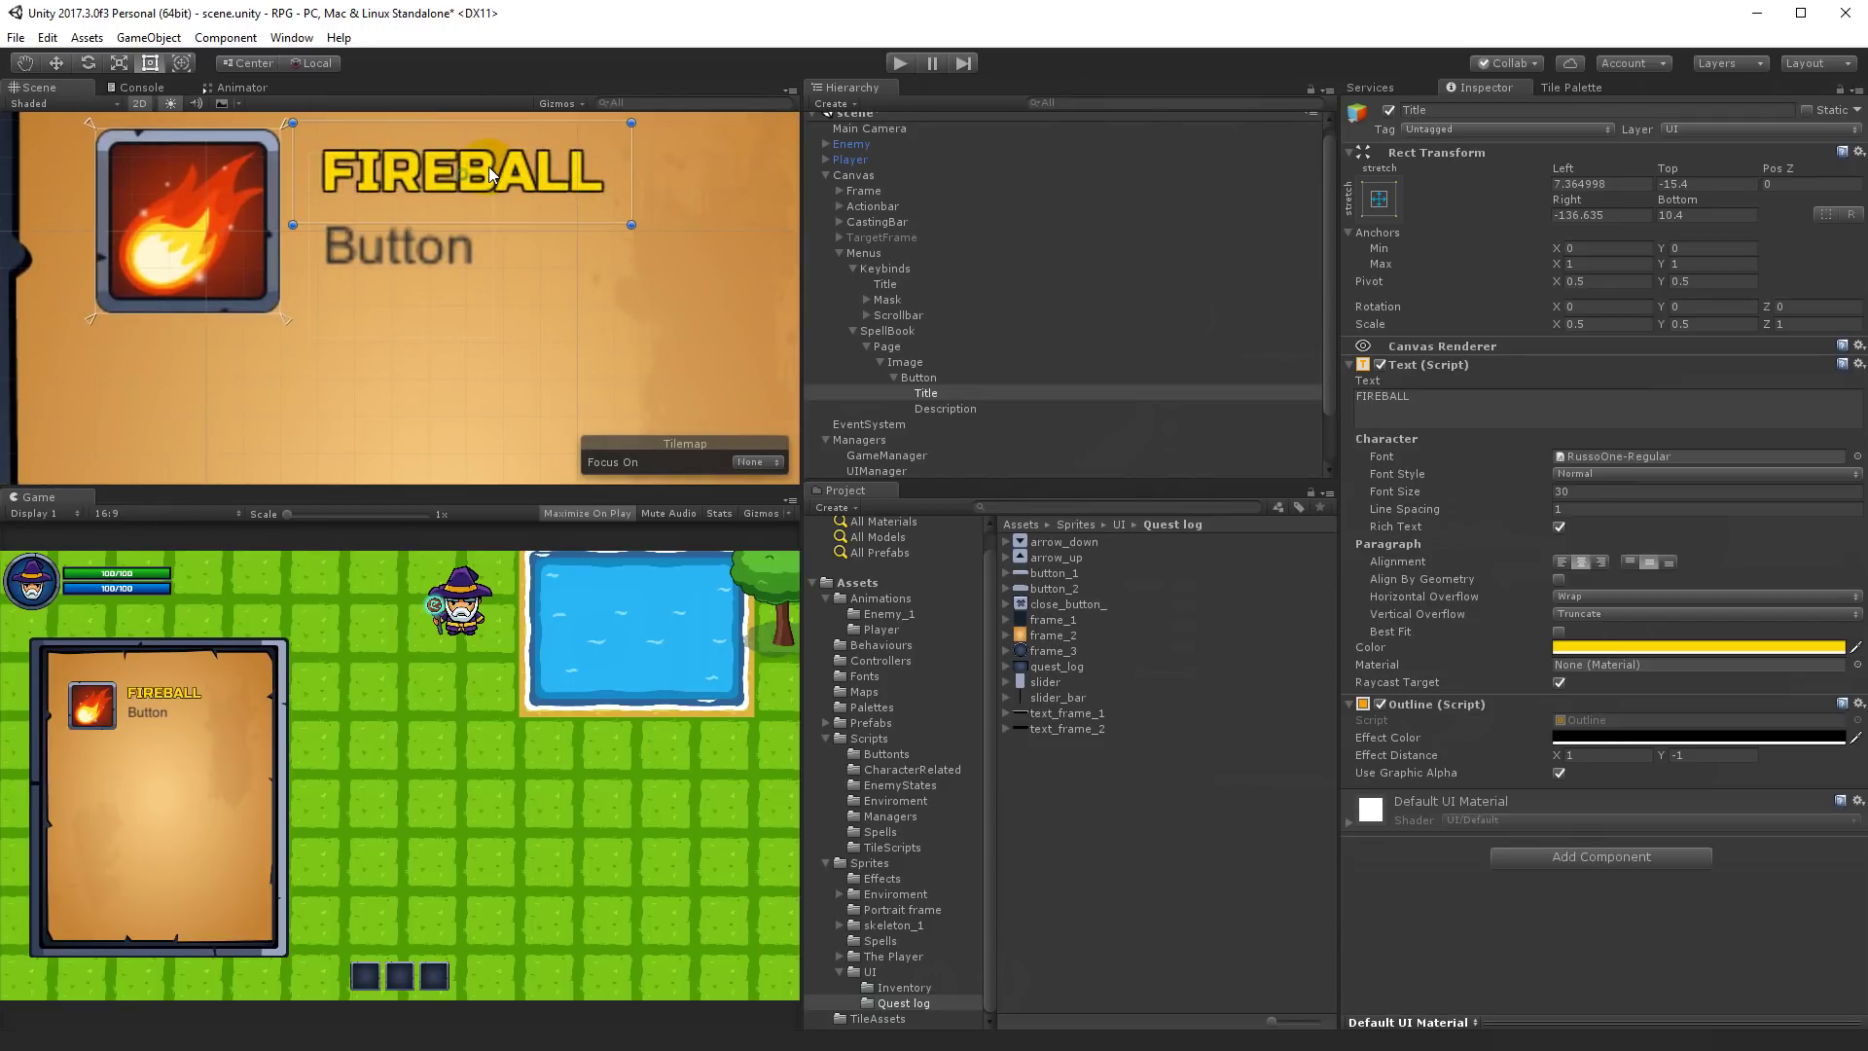
left_click(887, 64)
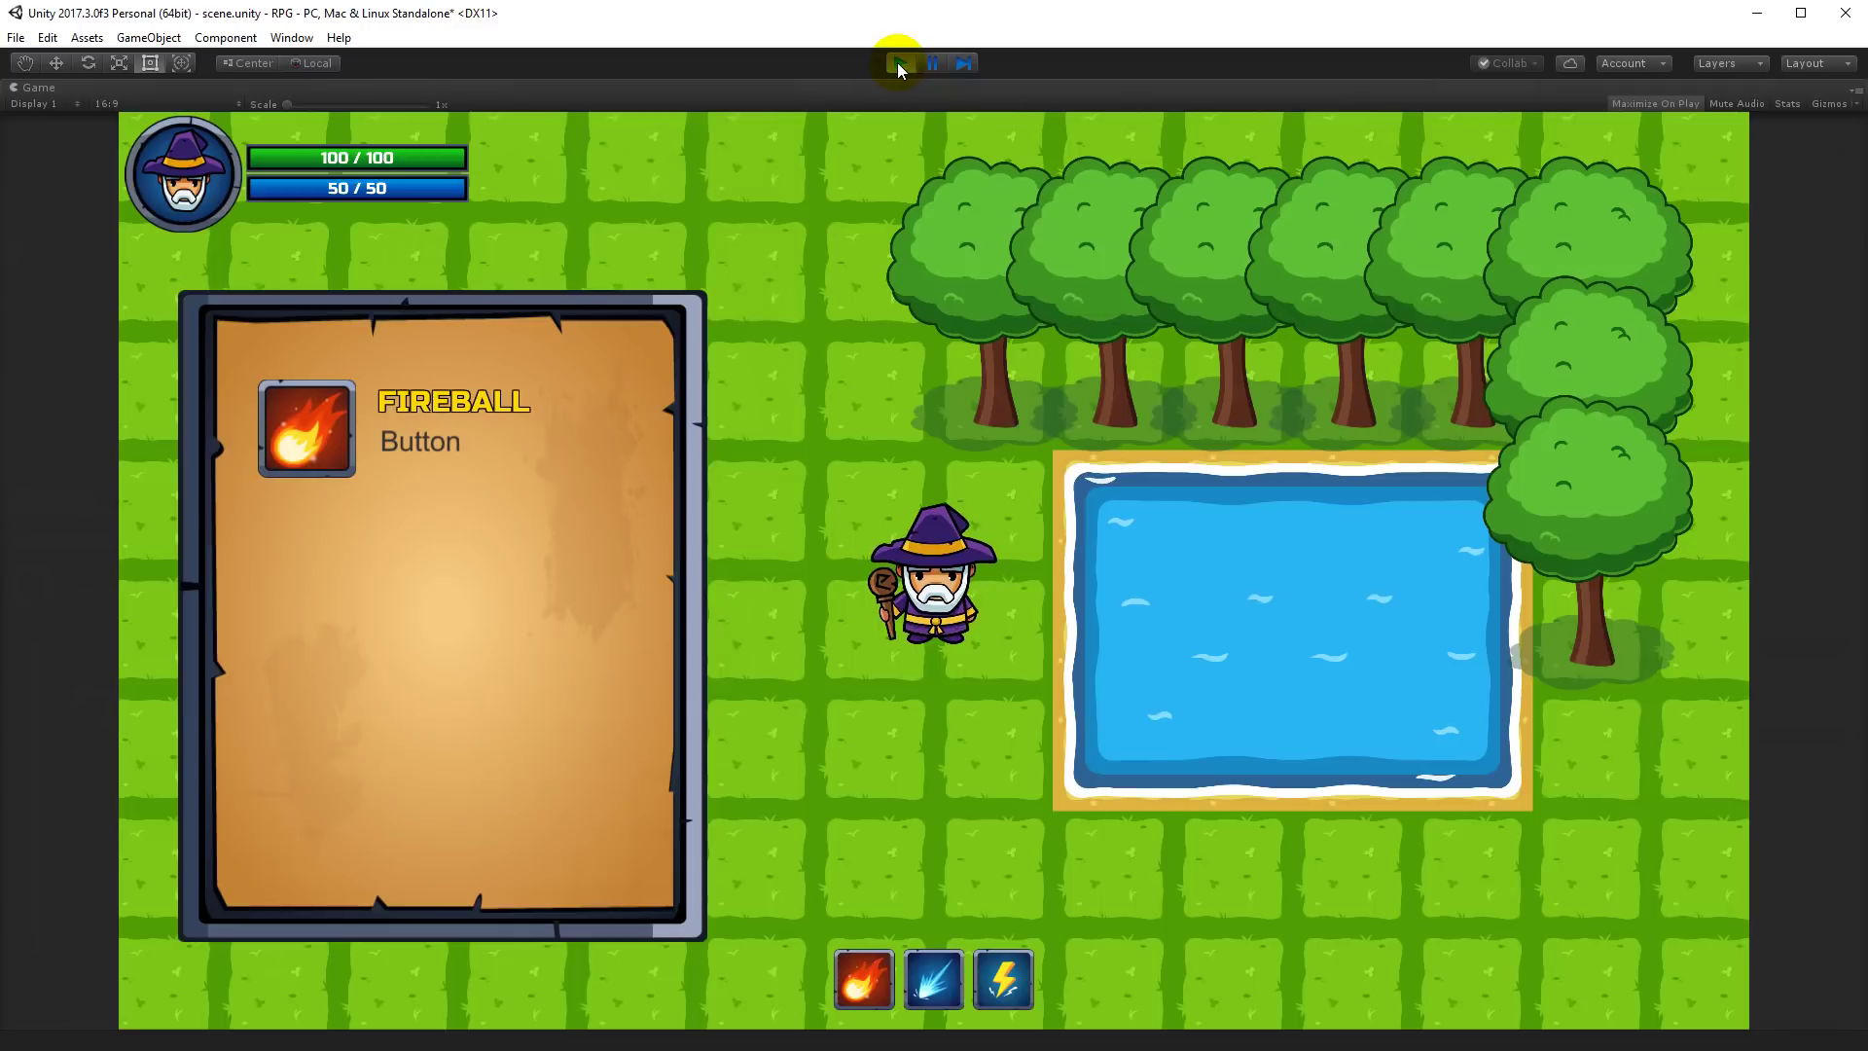
left_click(895, 64)
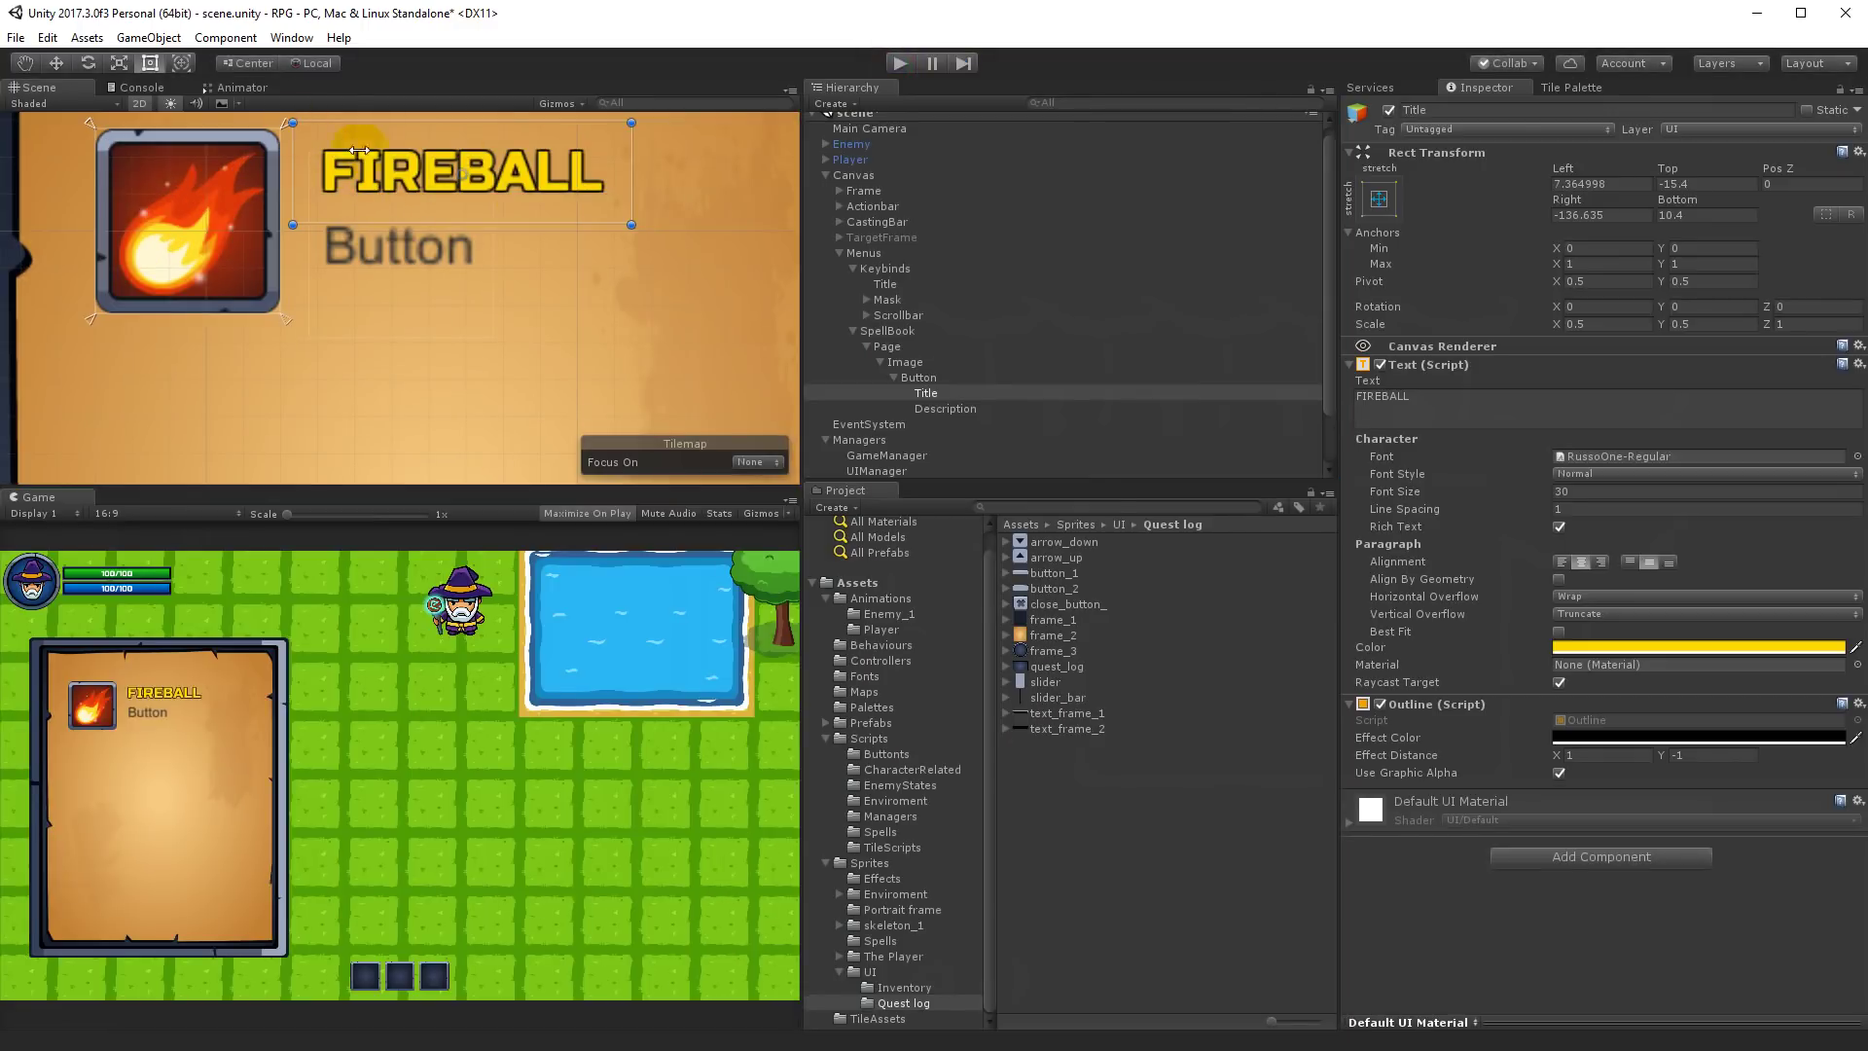
Step: Set the Title outline's effect distance to X 2, Y -2 and check the result in Play mode
left_click(1581, 755)
type("2")
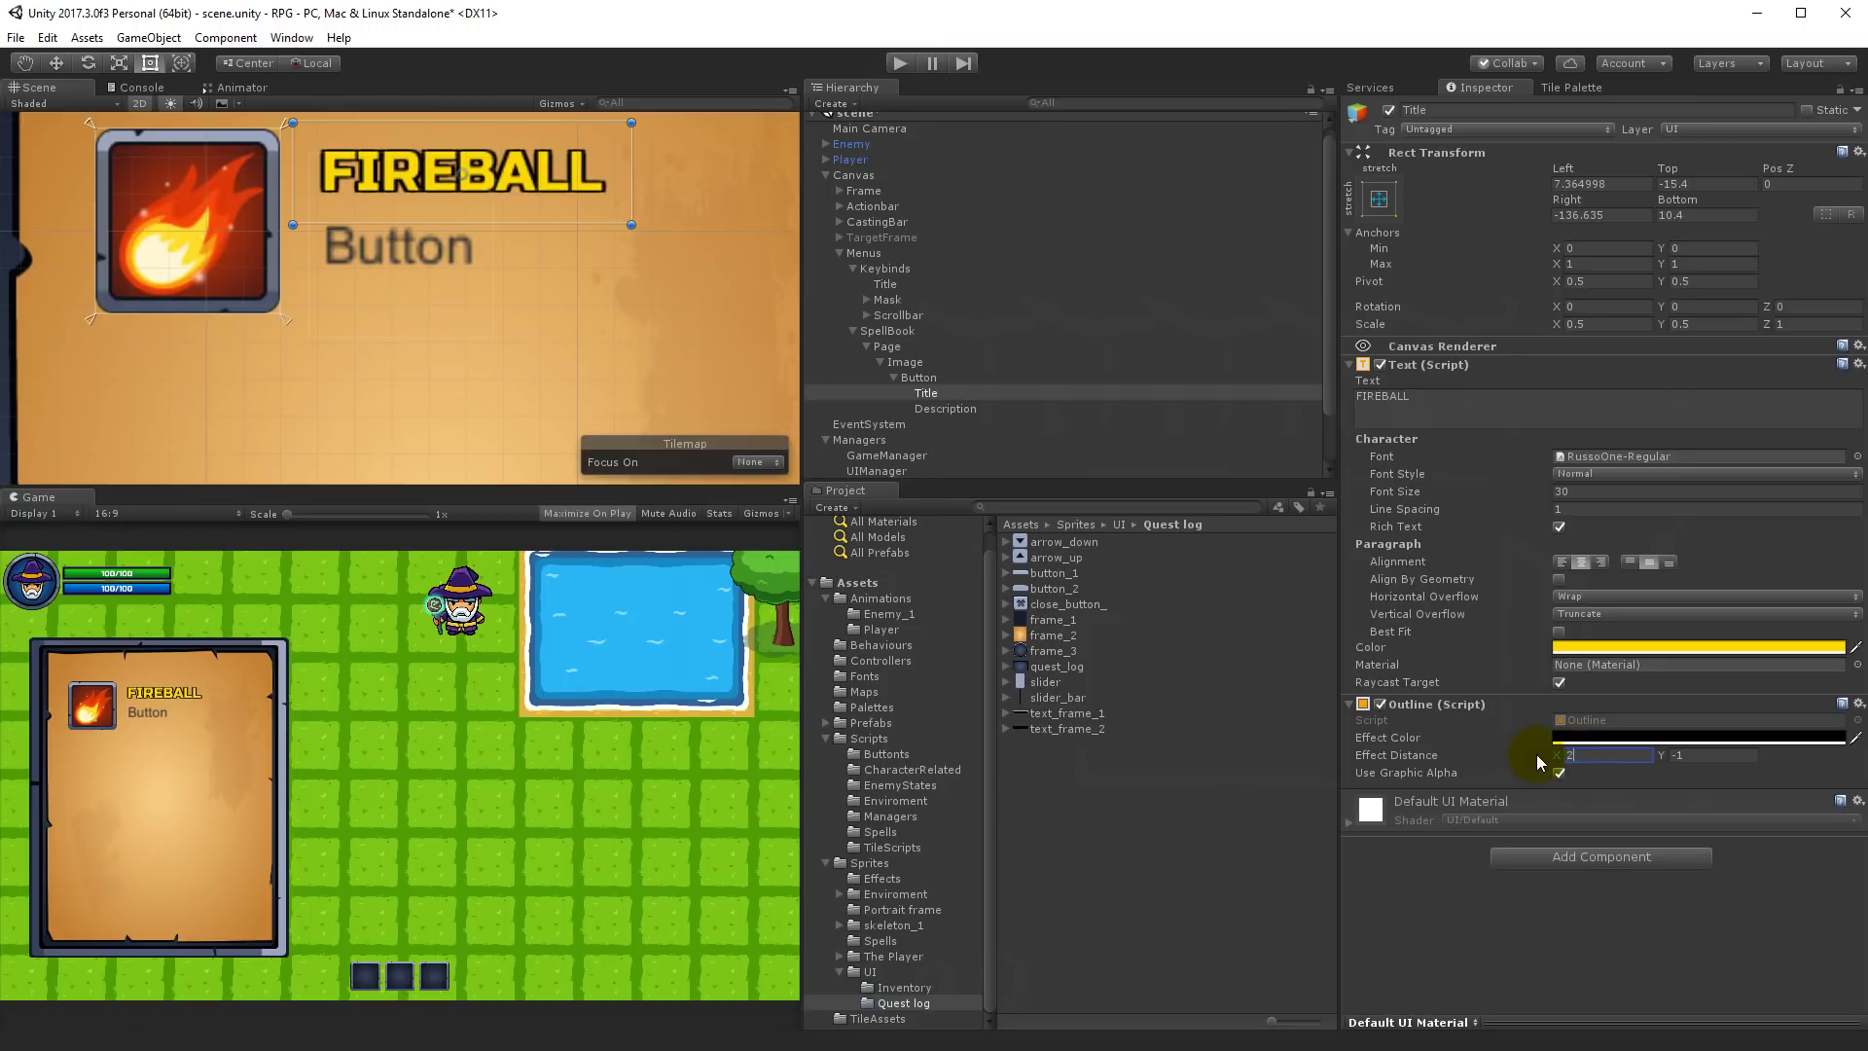
left_click(1680, 756)
type("-2")
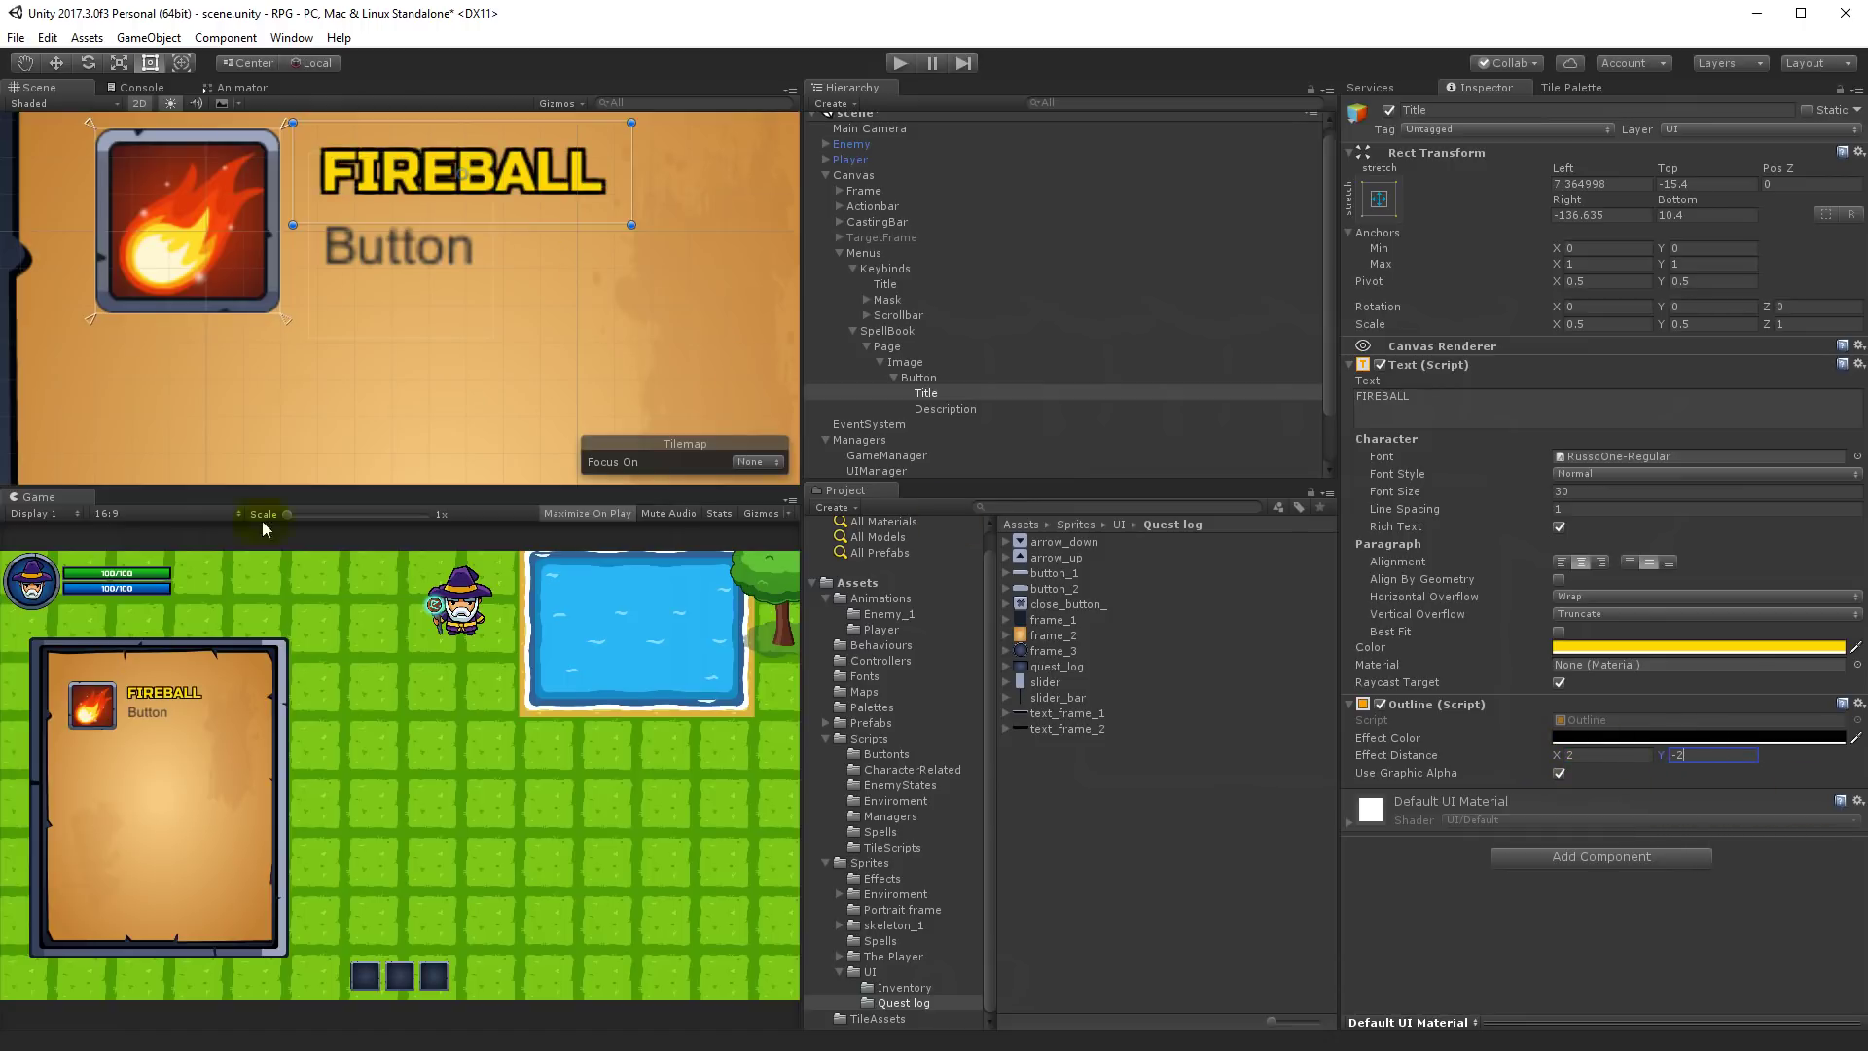
left_click(899, 62)
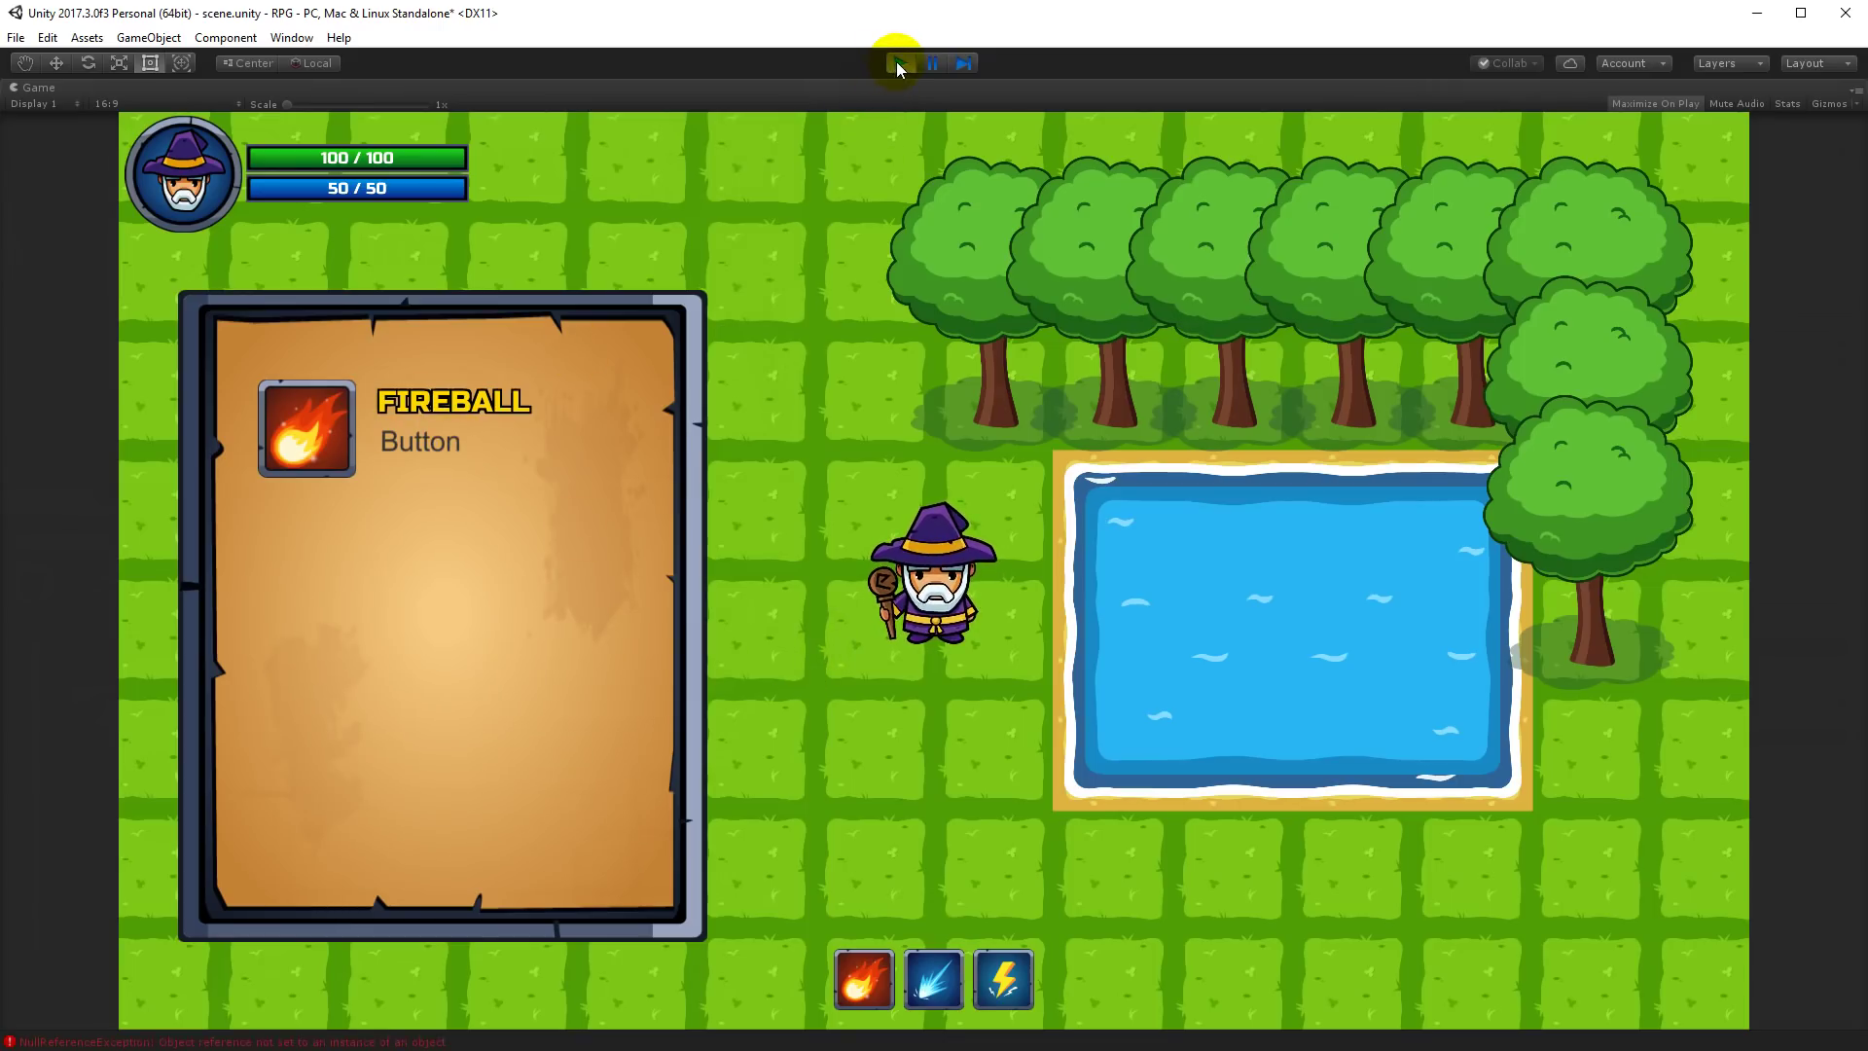
left_click(896, 61)
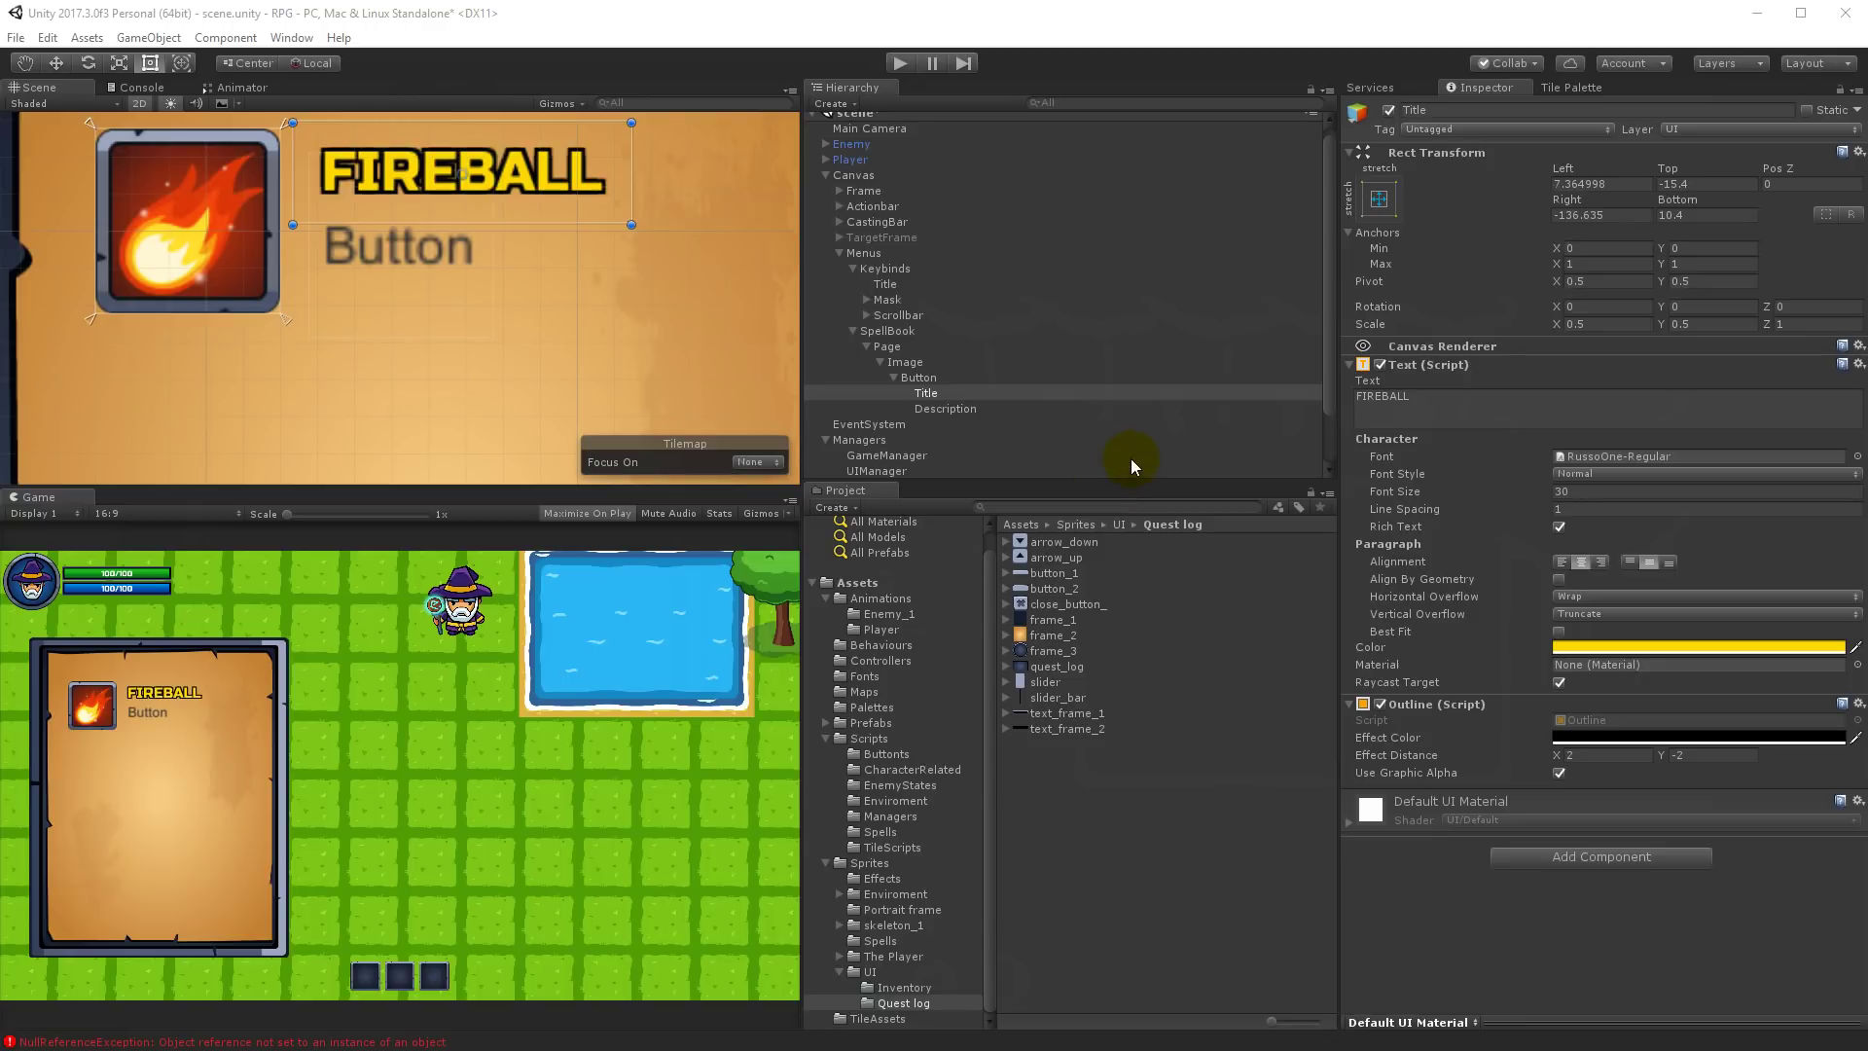
Step: Set the Description text's font to RussoOne-Regular and its scale to 0.5 on X and Y
left_click(967, 407)
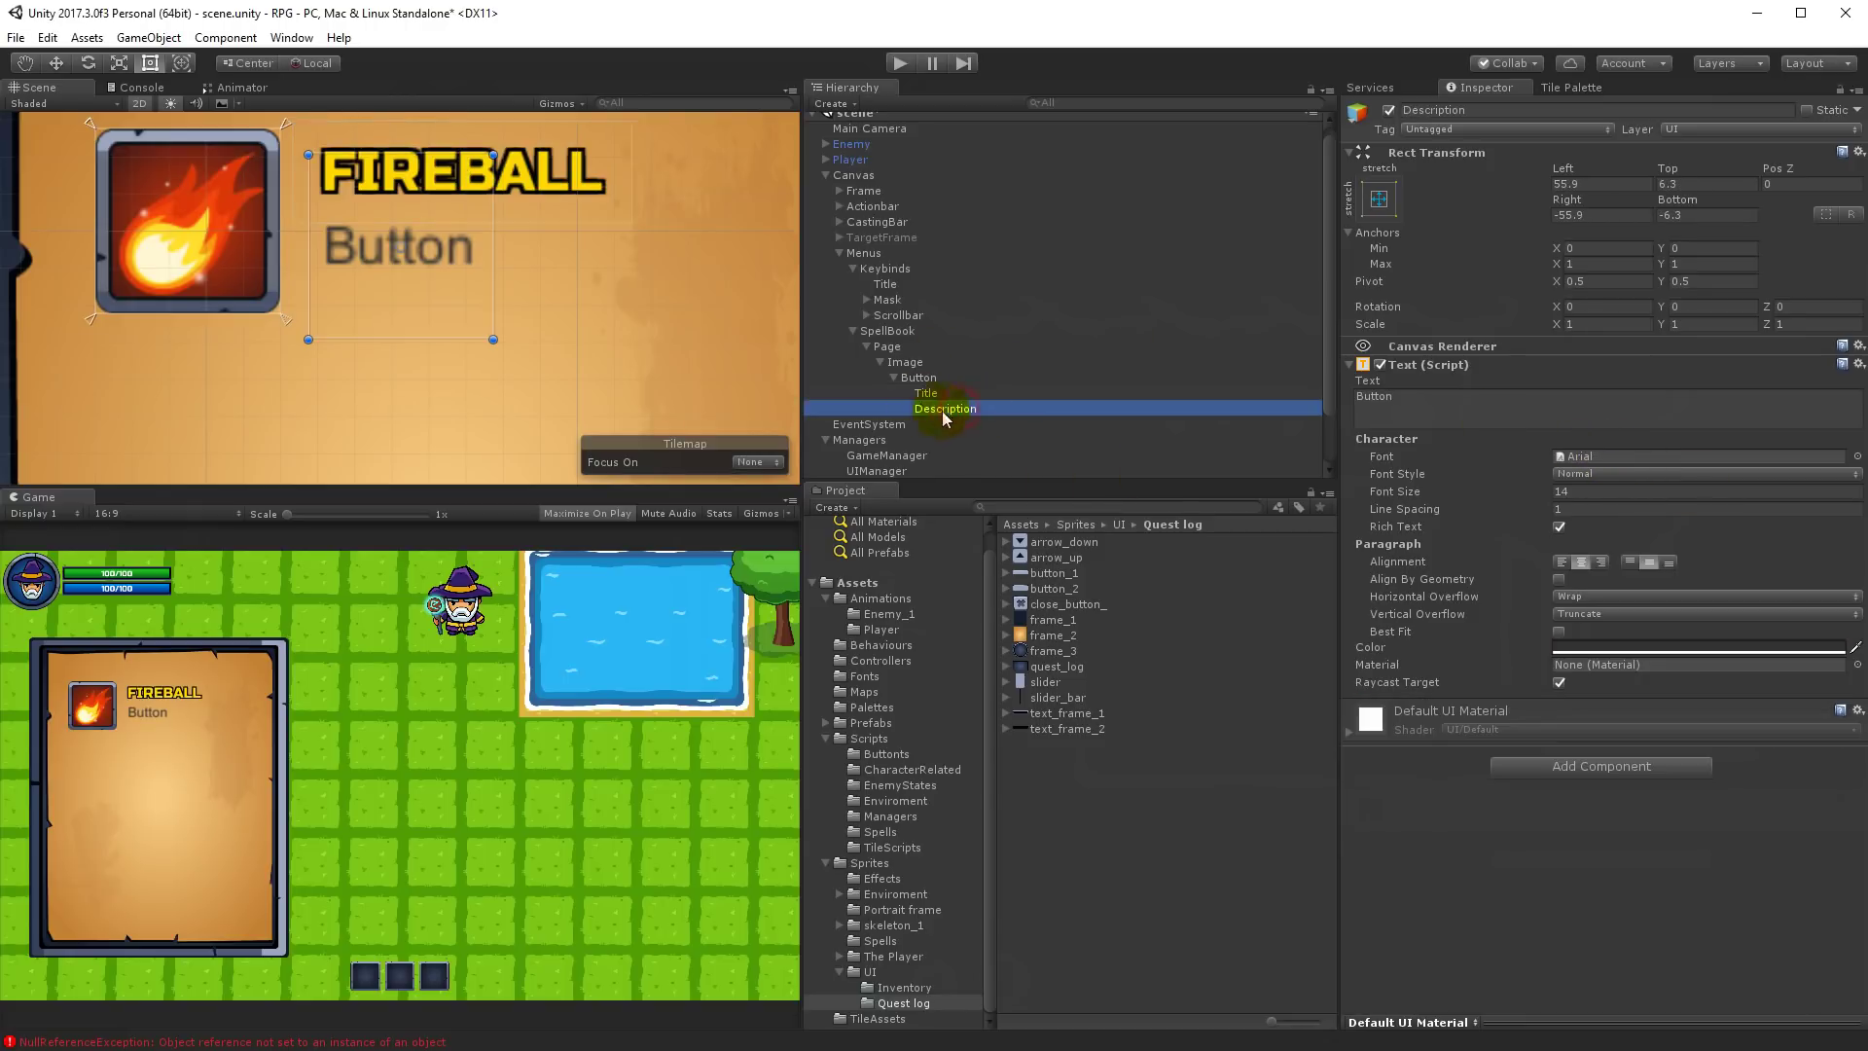
left_click(1856, 455)
double_click(368, 214)
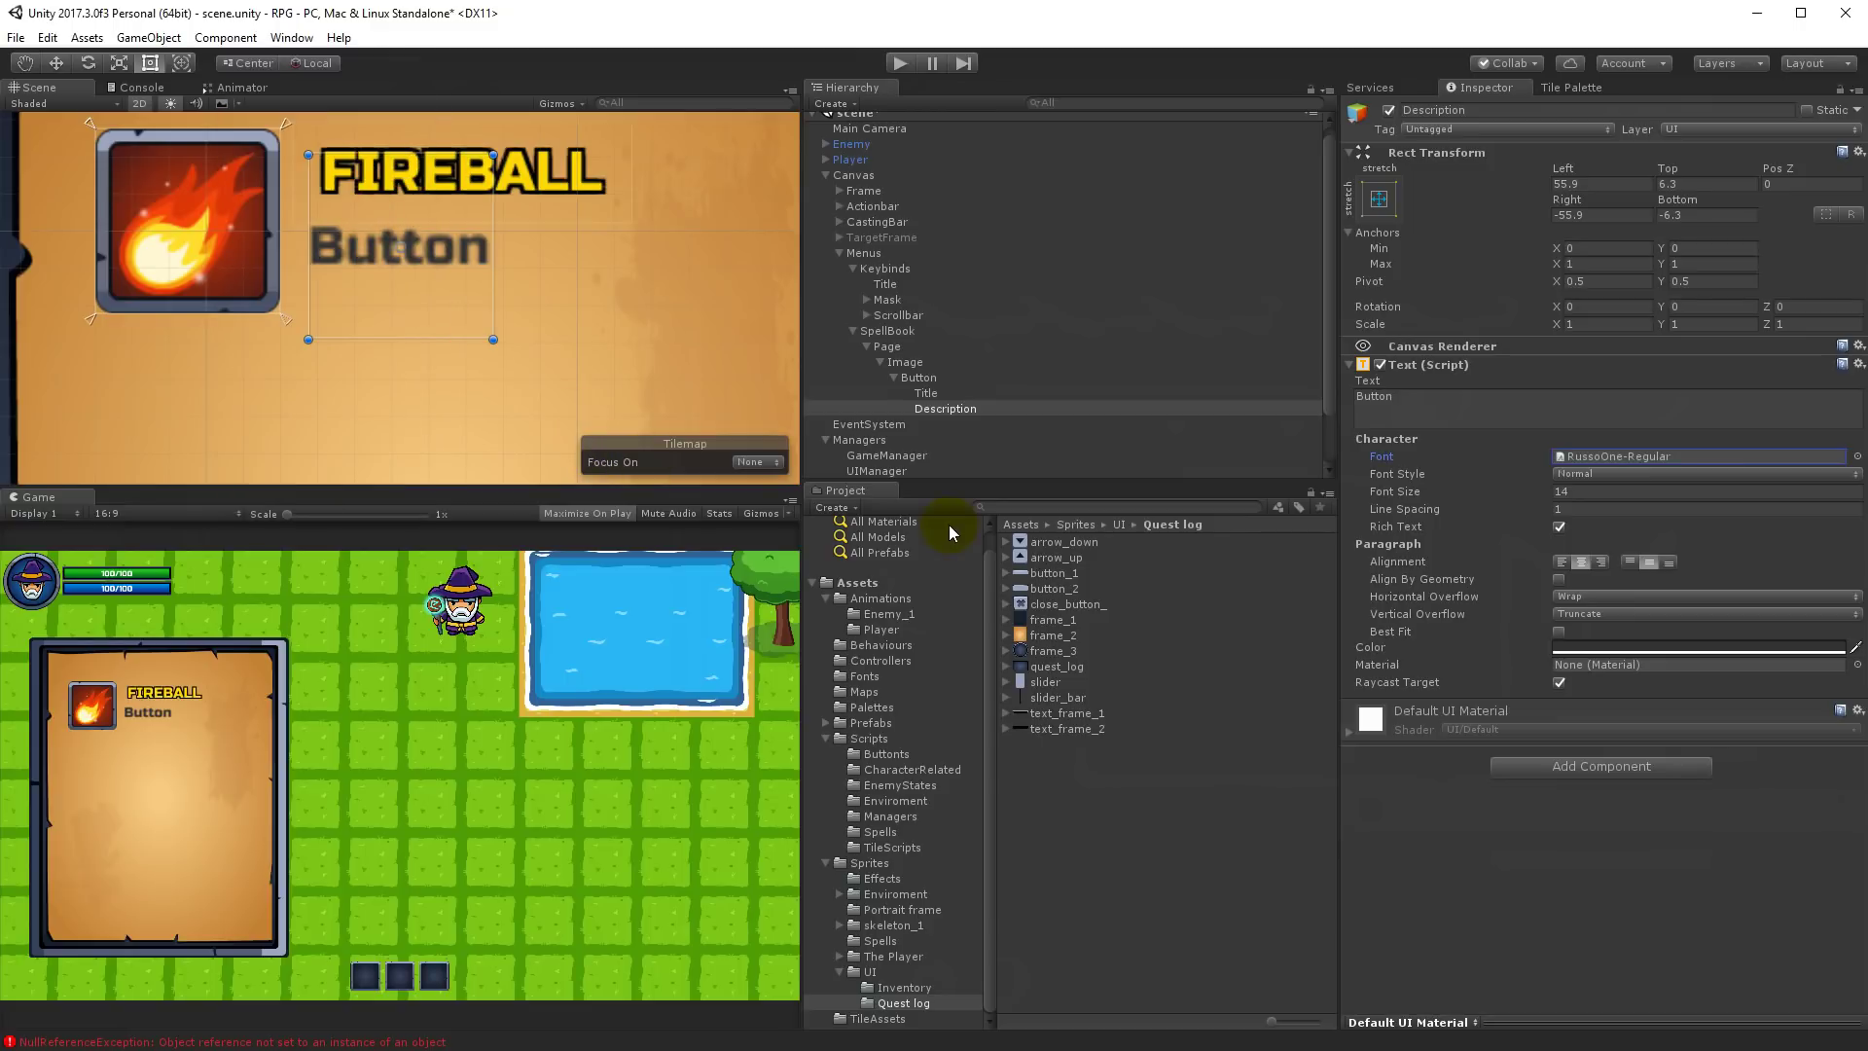
left_click(1585, 324)
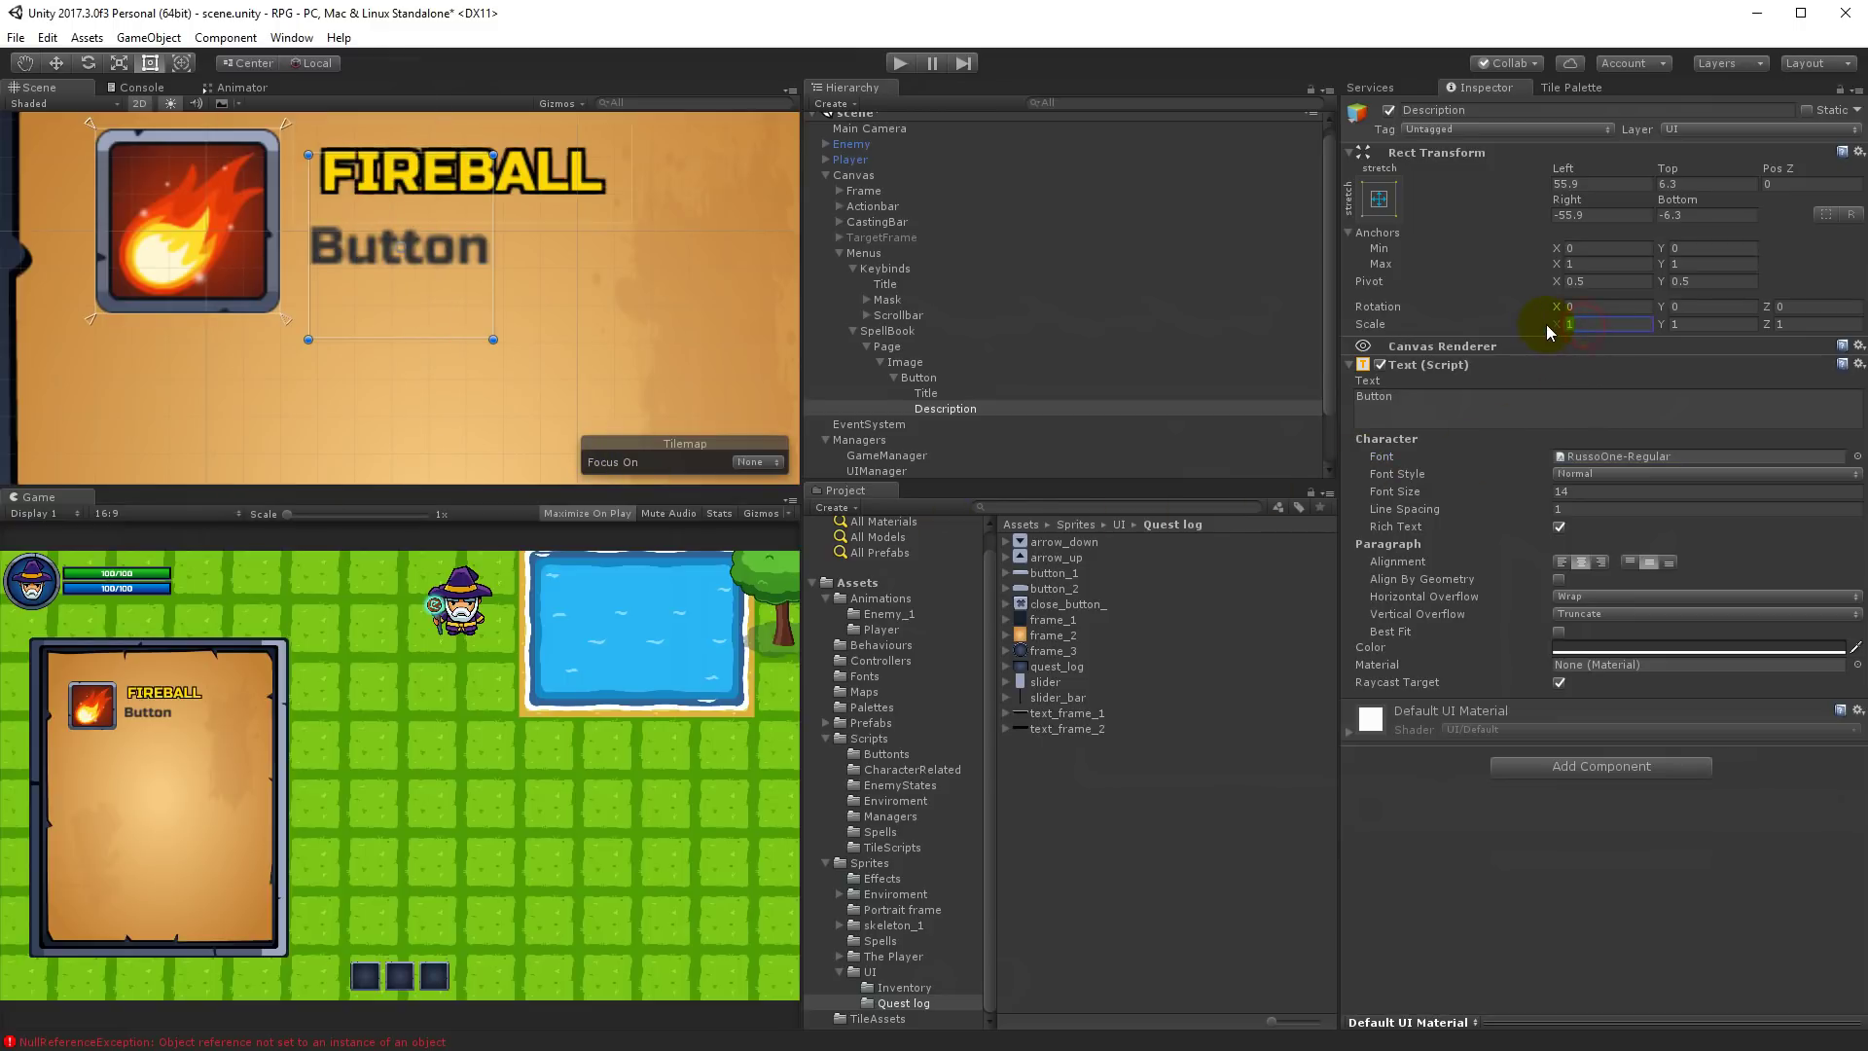
type(".5")
left_click(1709, 328)
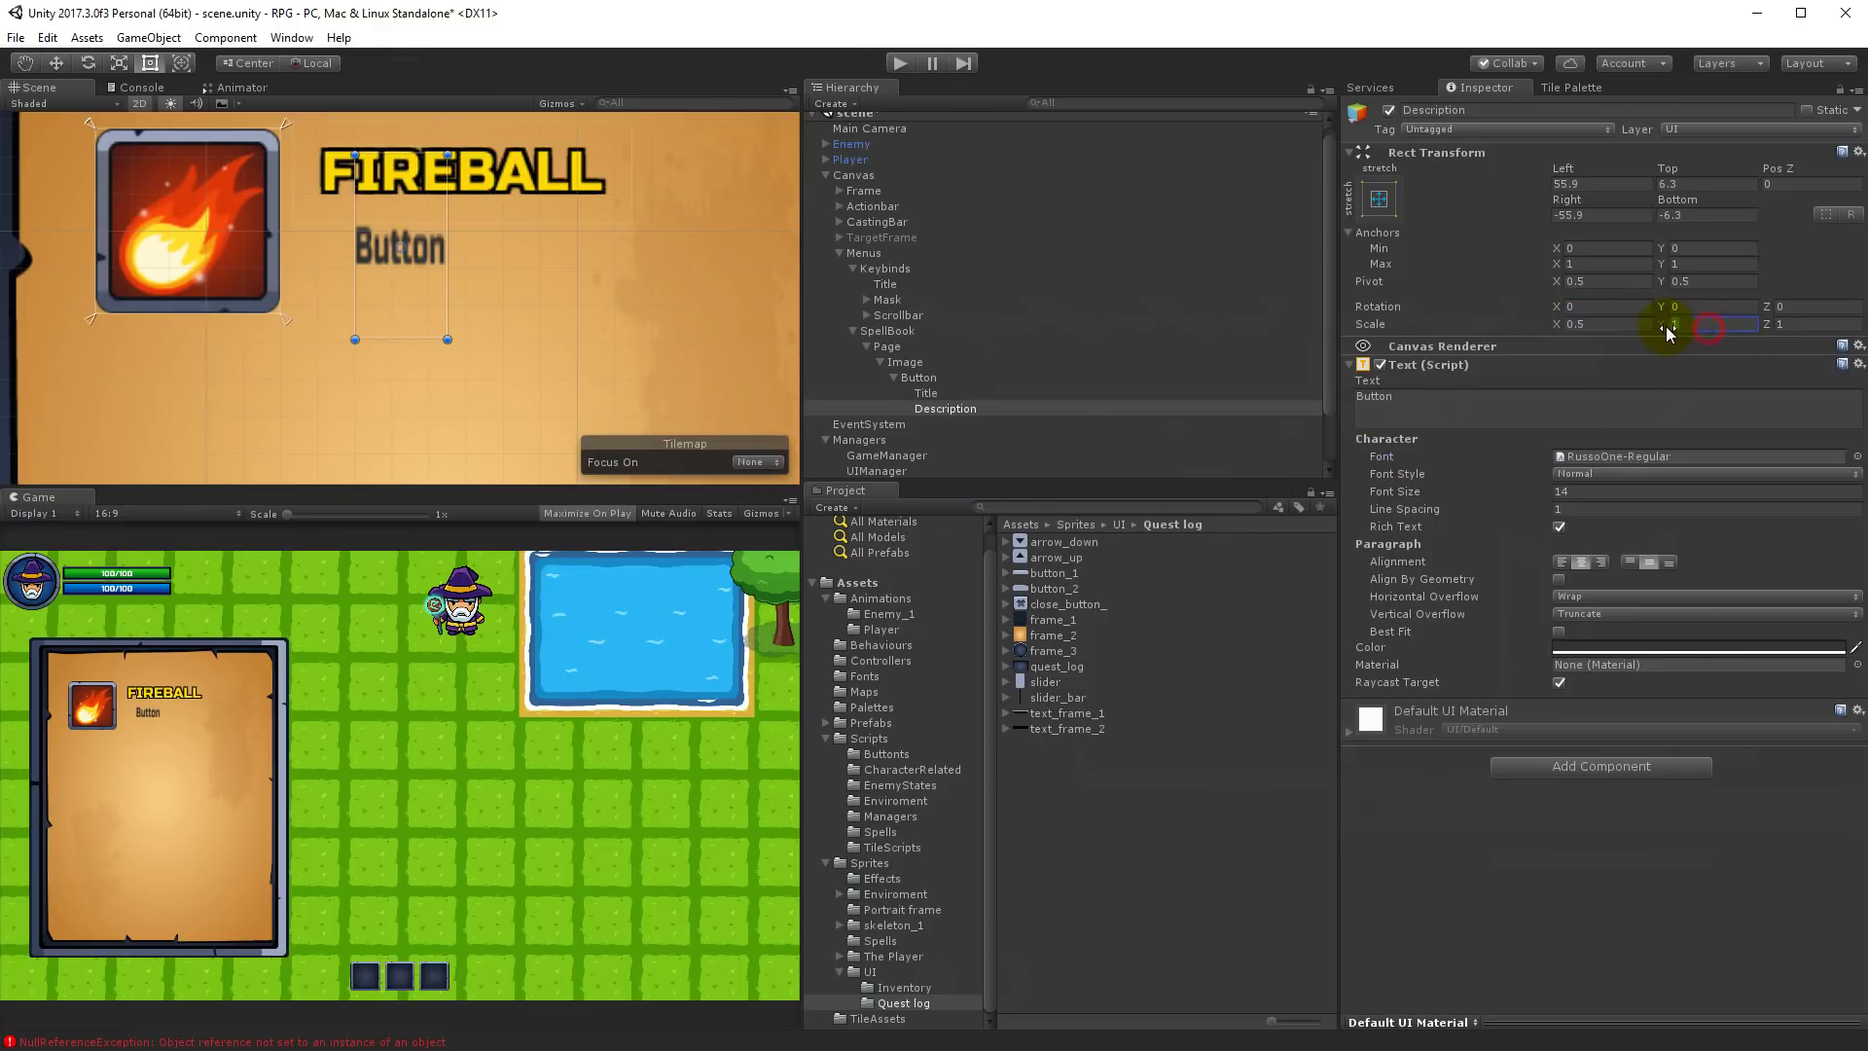
type(".5")
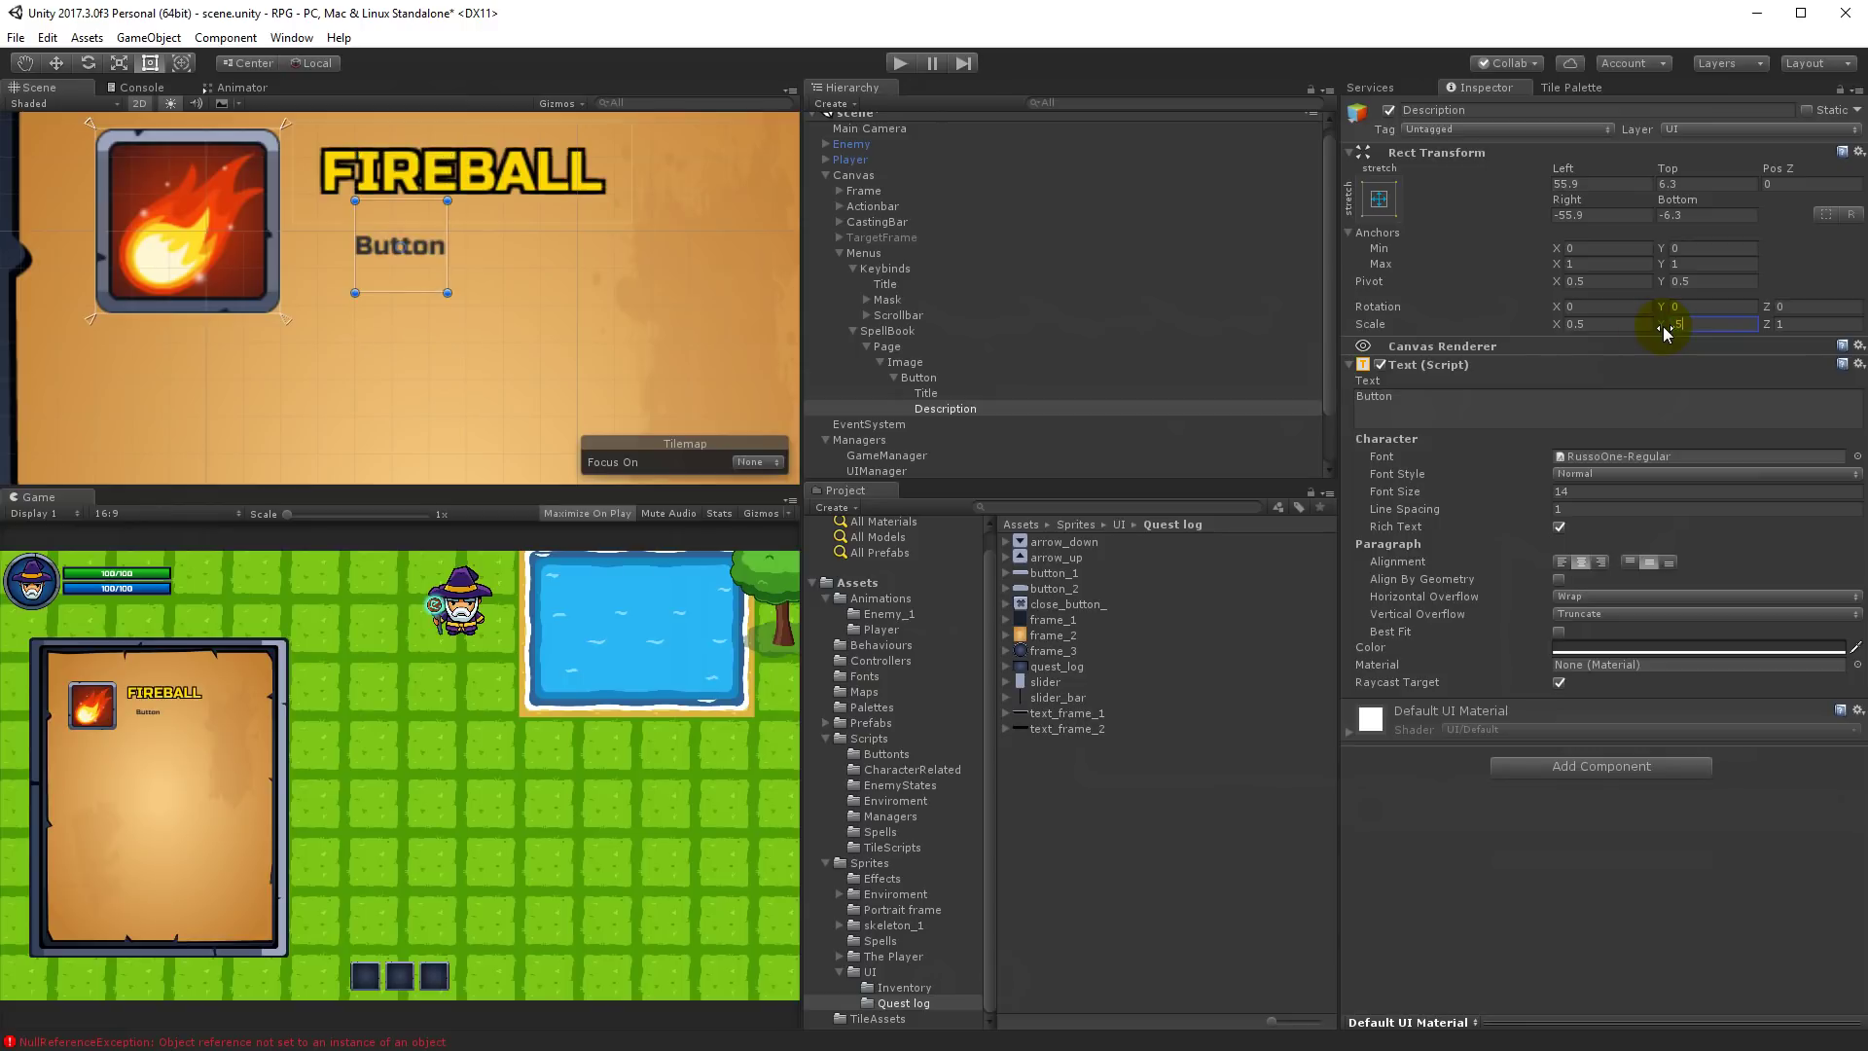
Step: Widen the Description's box to about Left 8.6, Right -154.8 below the title, and set its font size to 21
left_click_drag(447, 265, 645, 265)
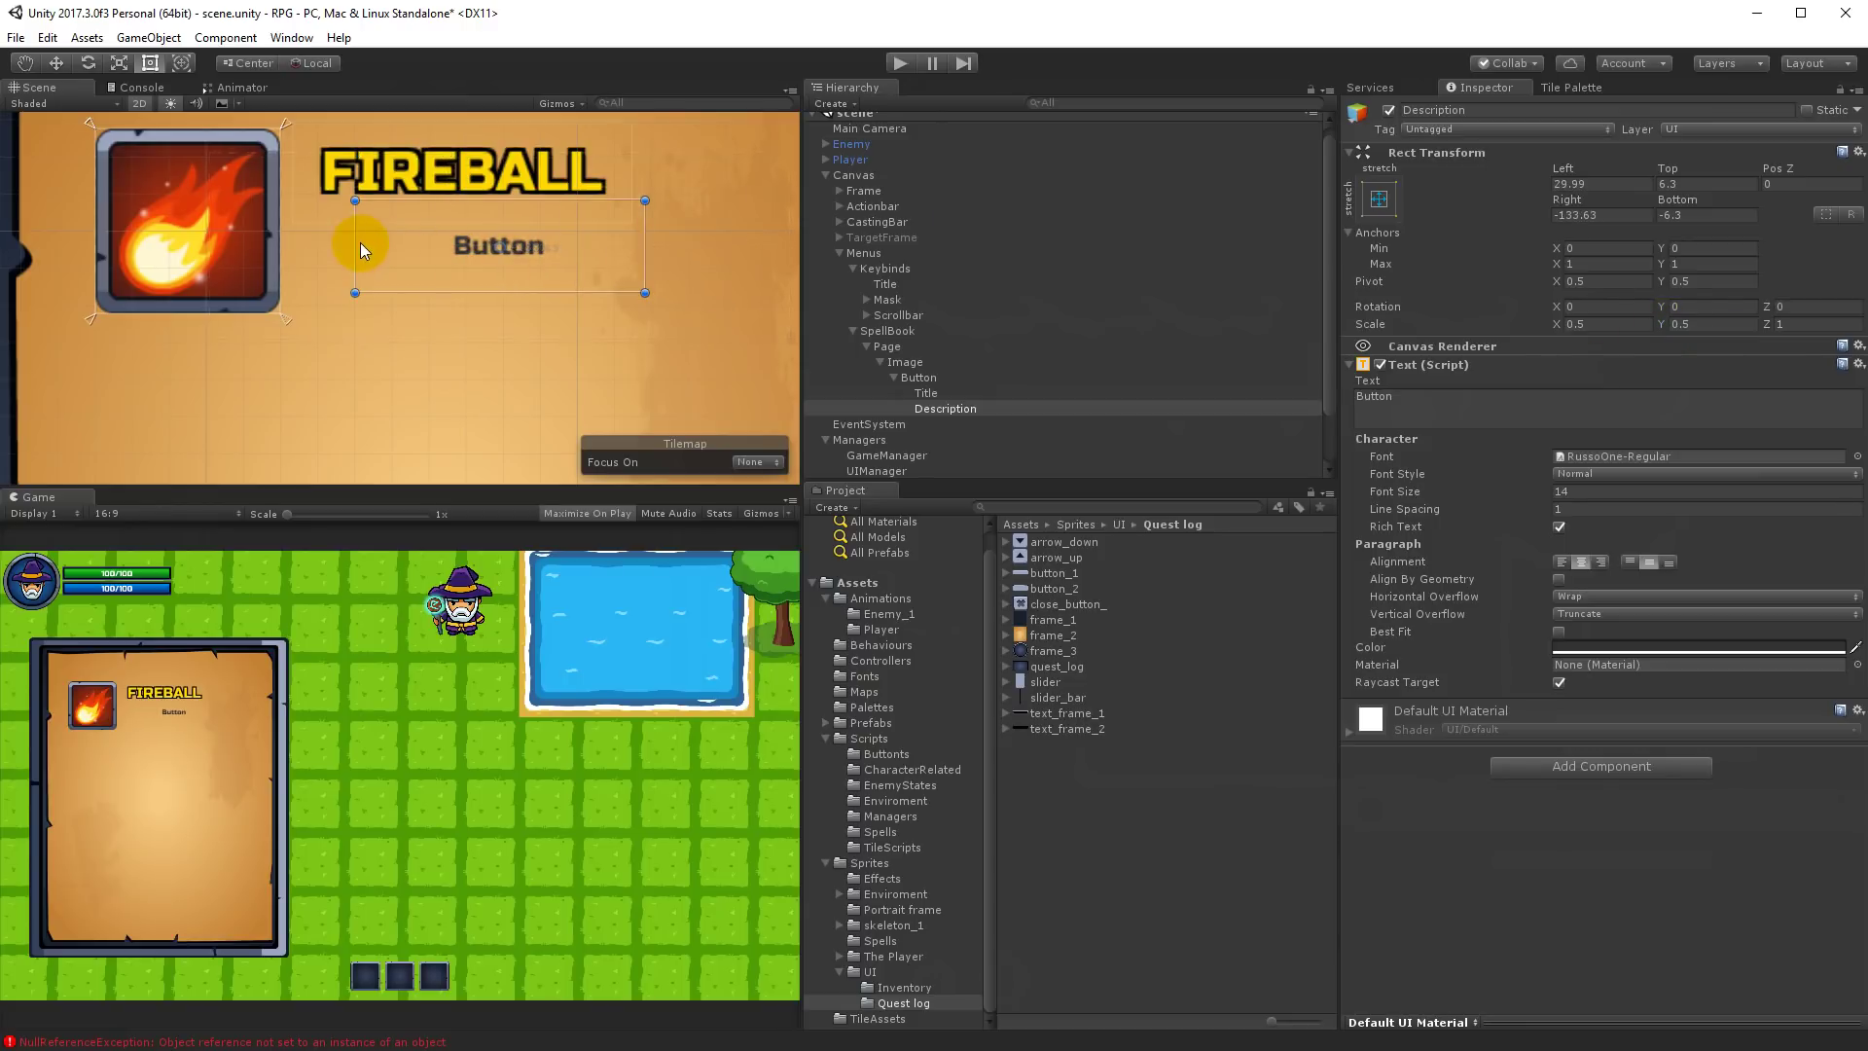
left_click_drag(353, 239, 341, 247, "alt")
left_click_drag(679, 294, 692, 314, "alt")
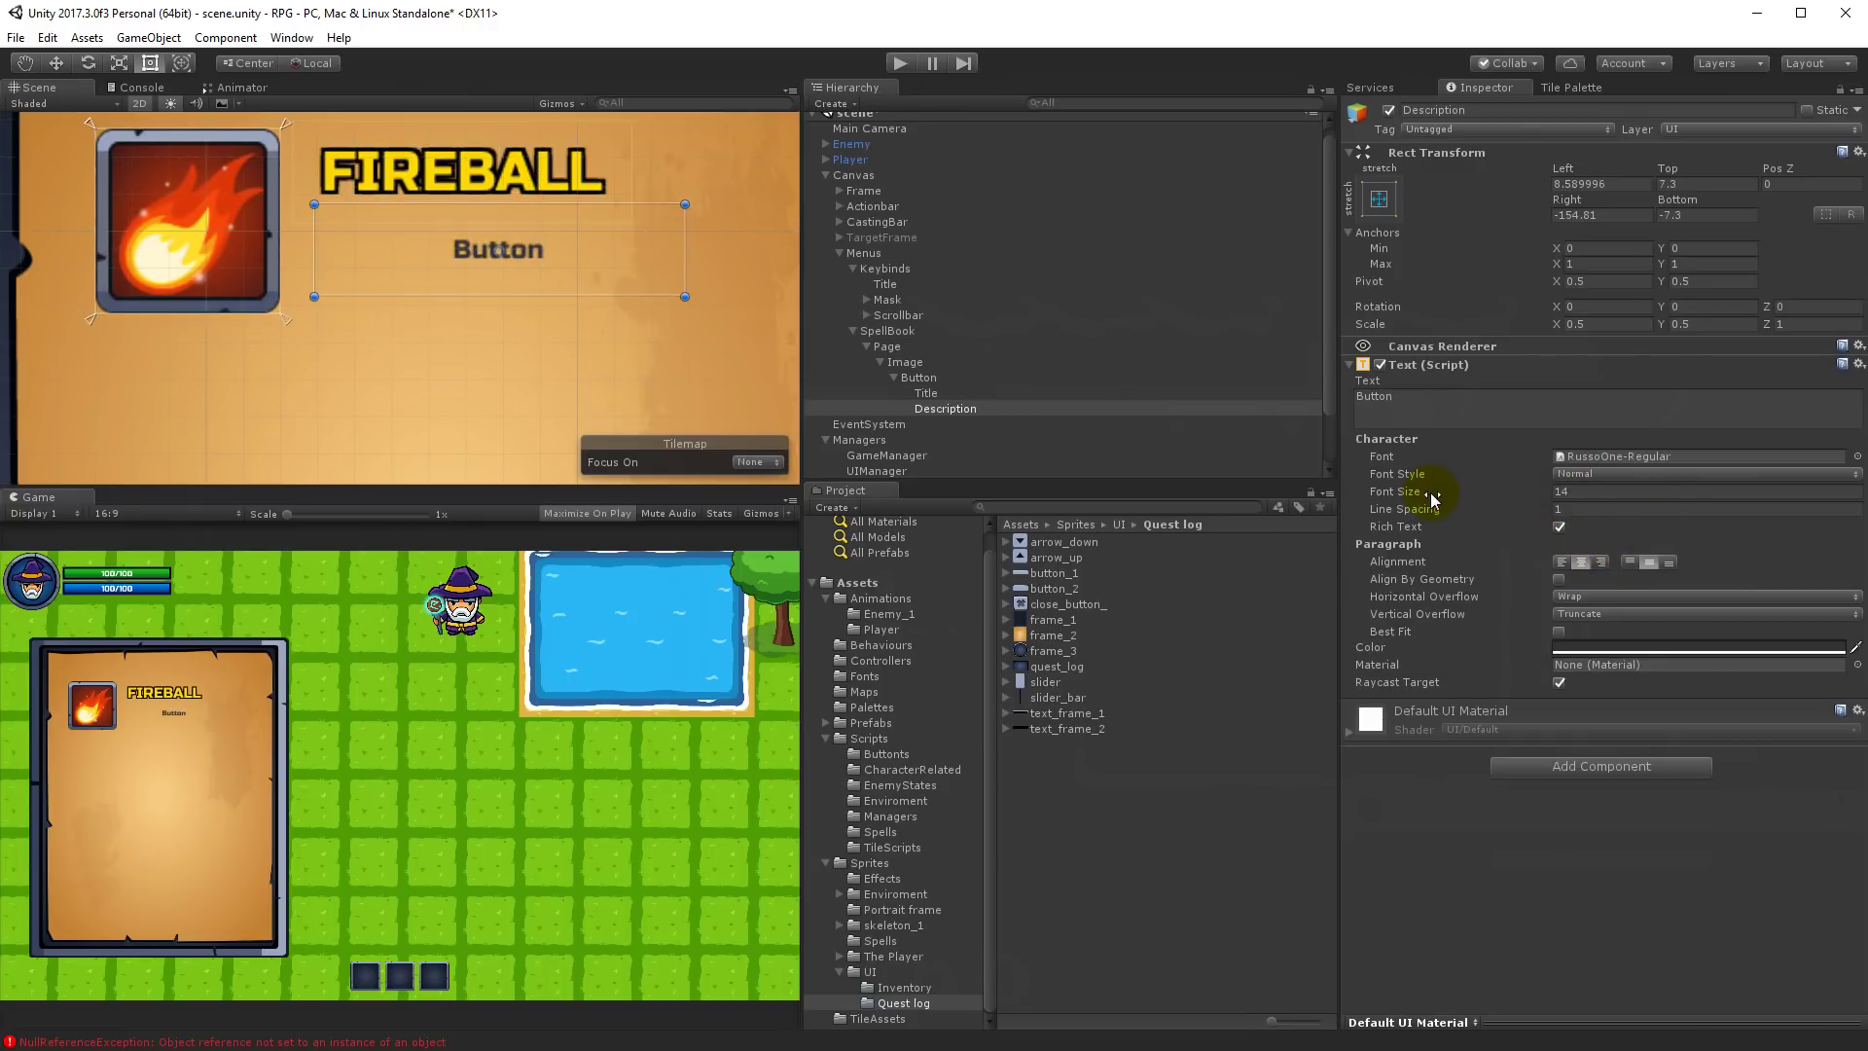
left_click_drag(1472, 492, 1475, 493)
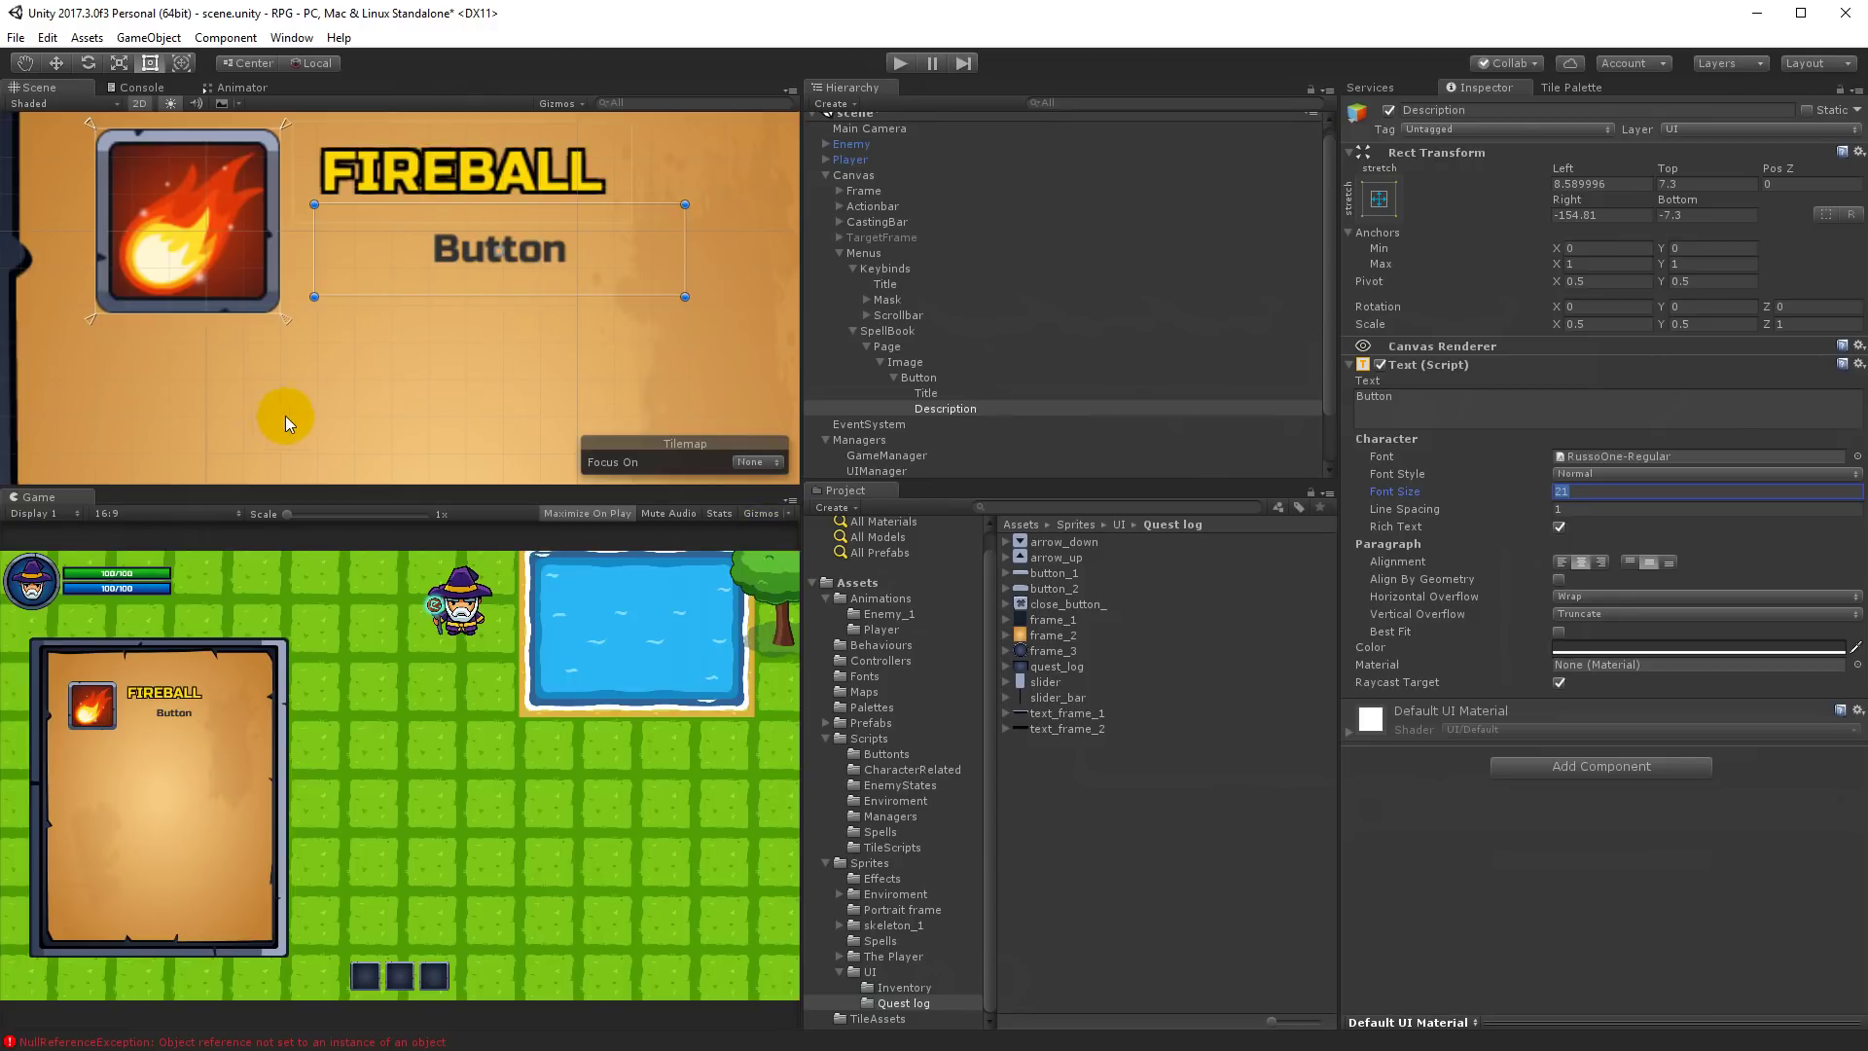
Step: Left-align the text of both the Description and the Title
left_click(1561, 562)
left_click(927, 393)
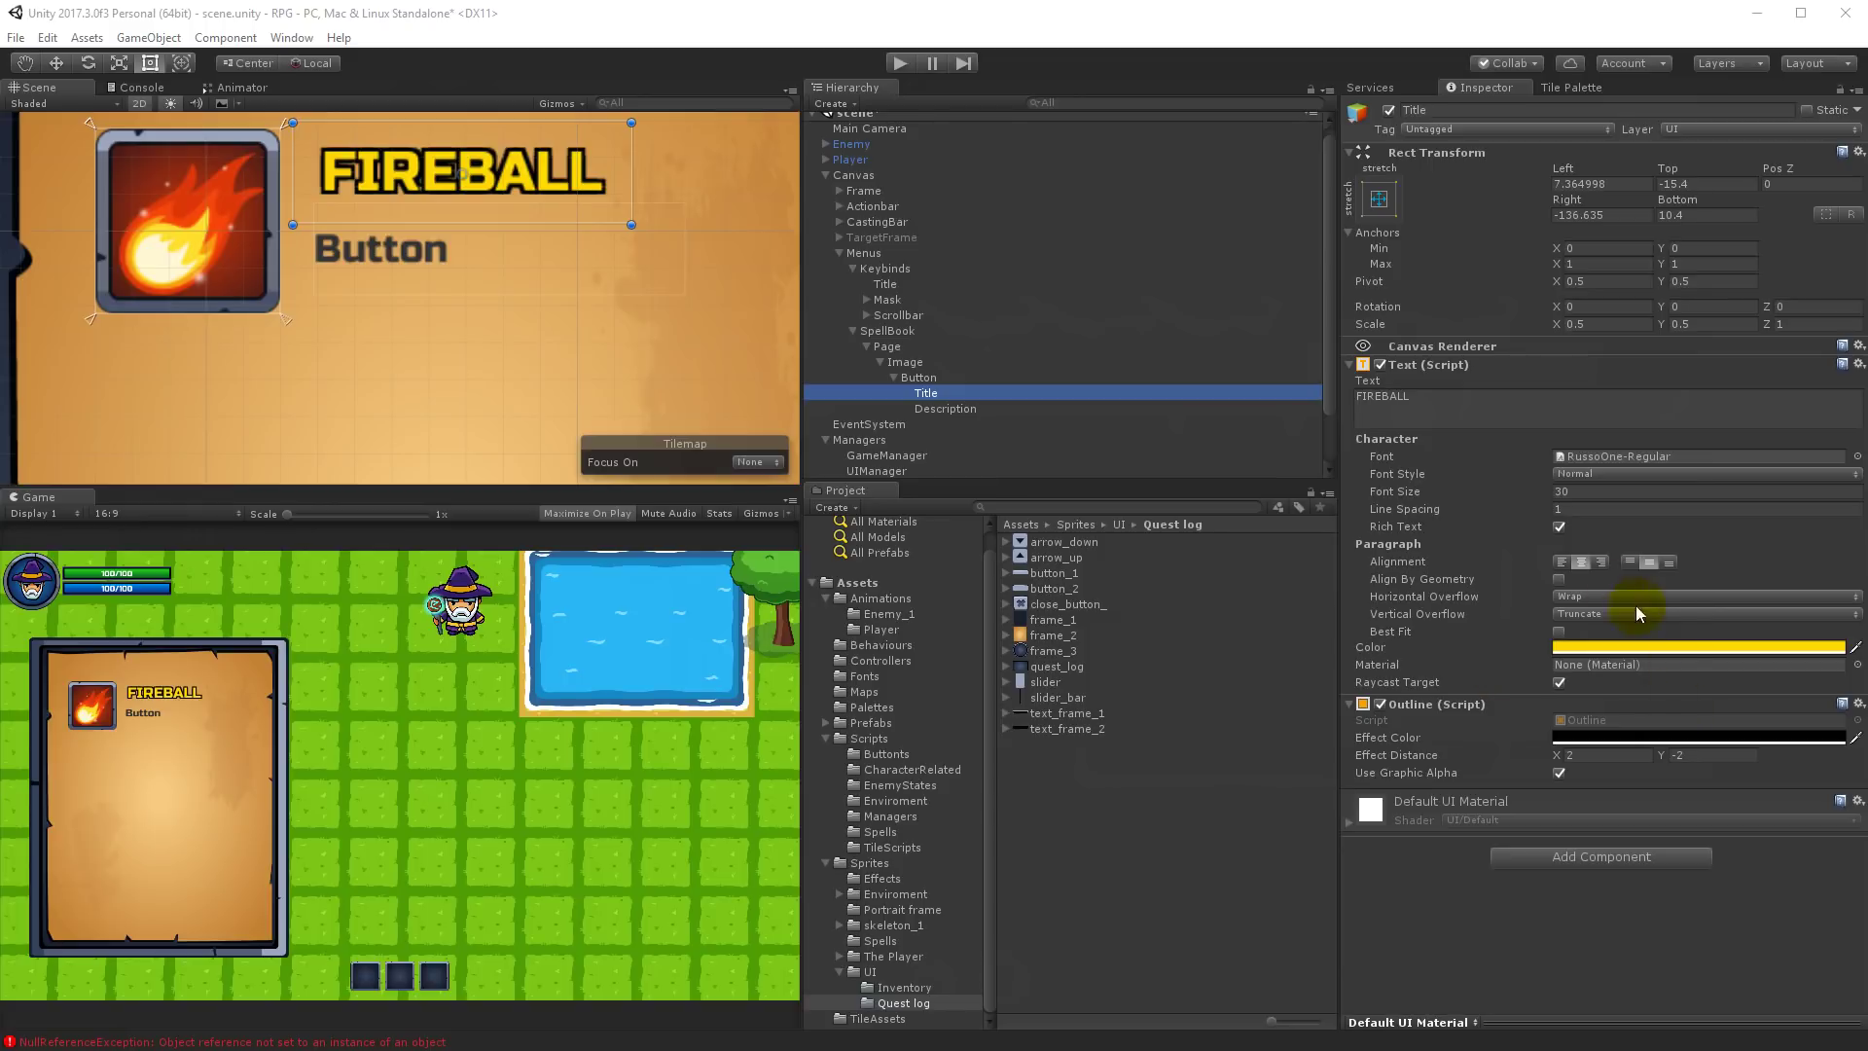
left_click(1560, 563)
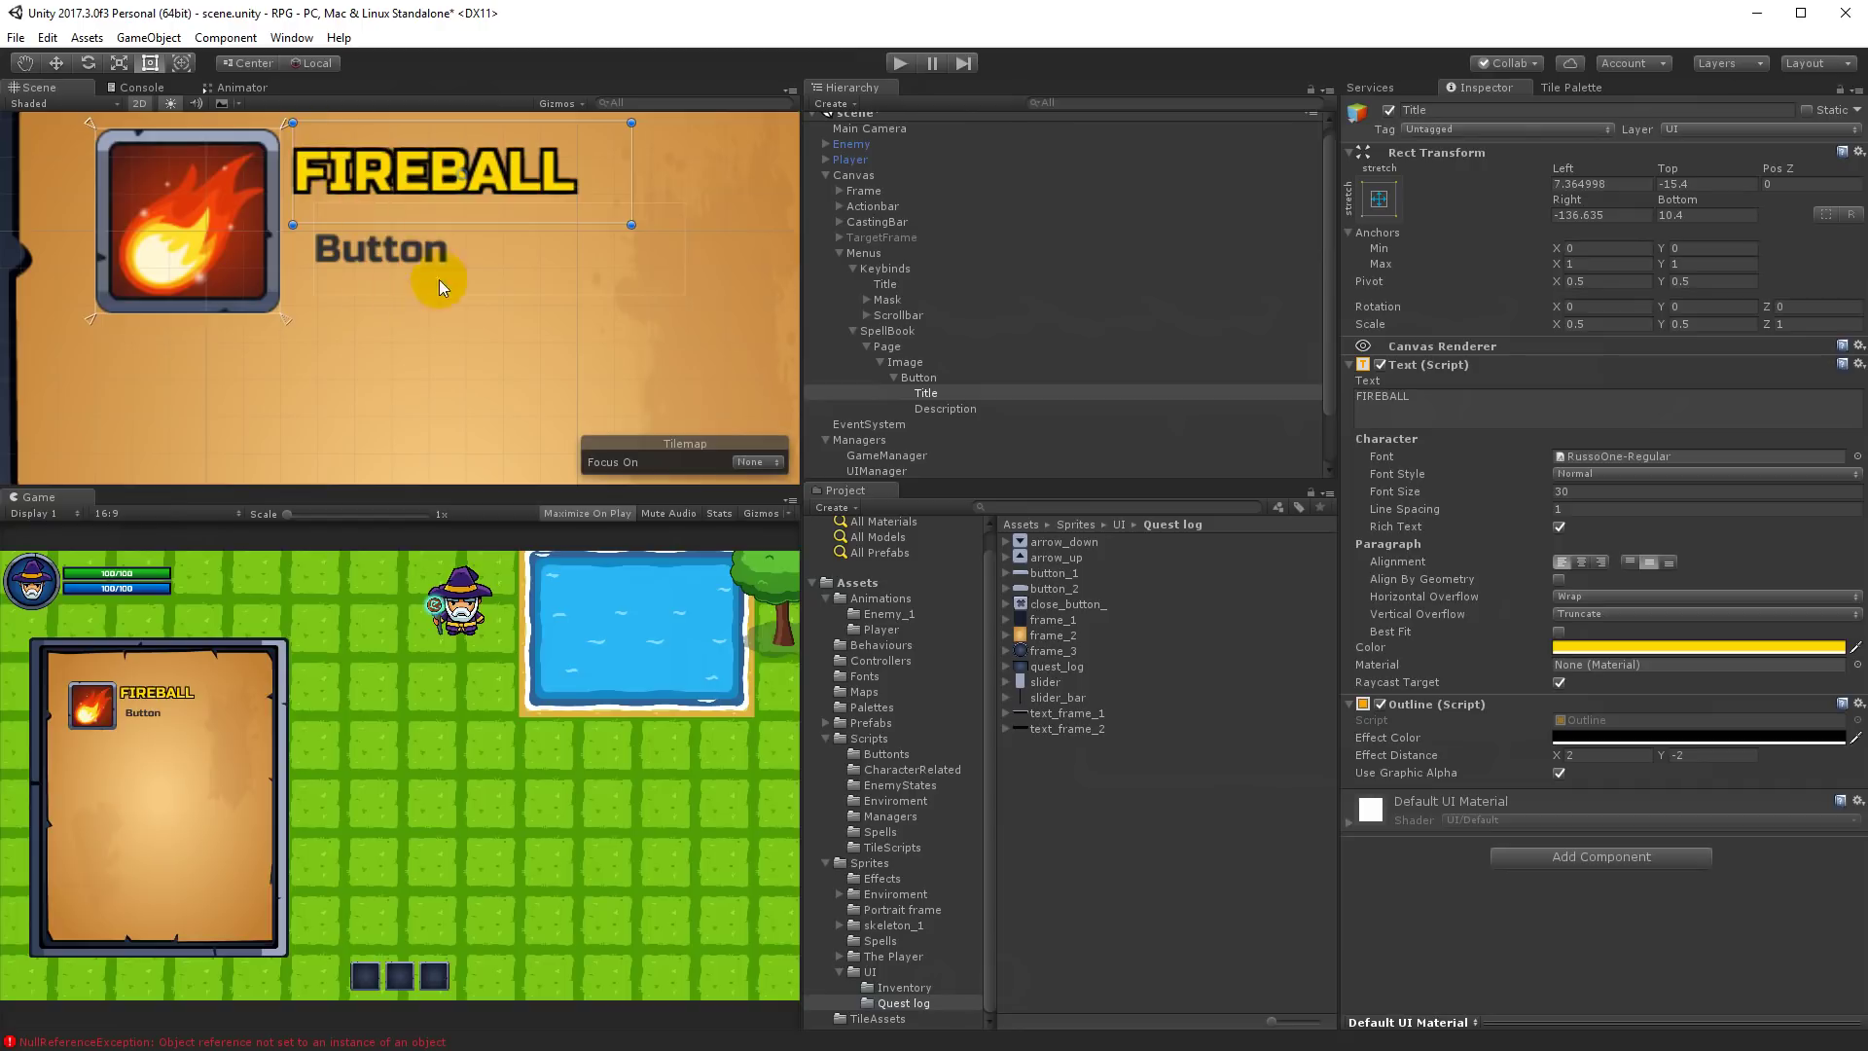
Step: Set the Description's text to "Throws a fireball at the enemy" and resize its box so the sentence fits on two lines
left_click(944, 408)
left_click(1450, 405)
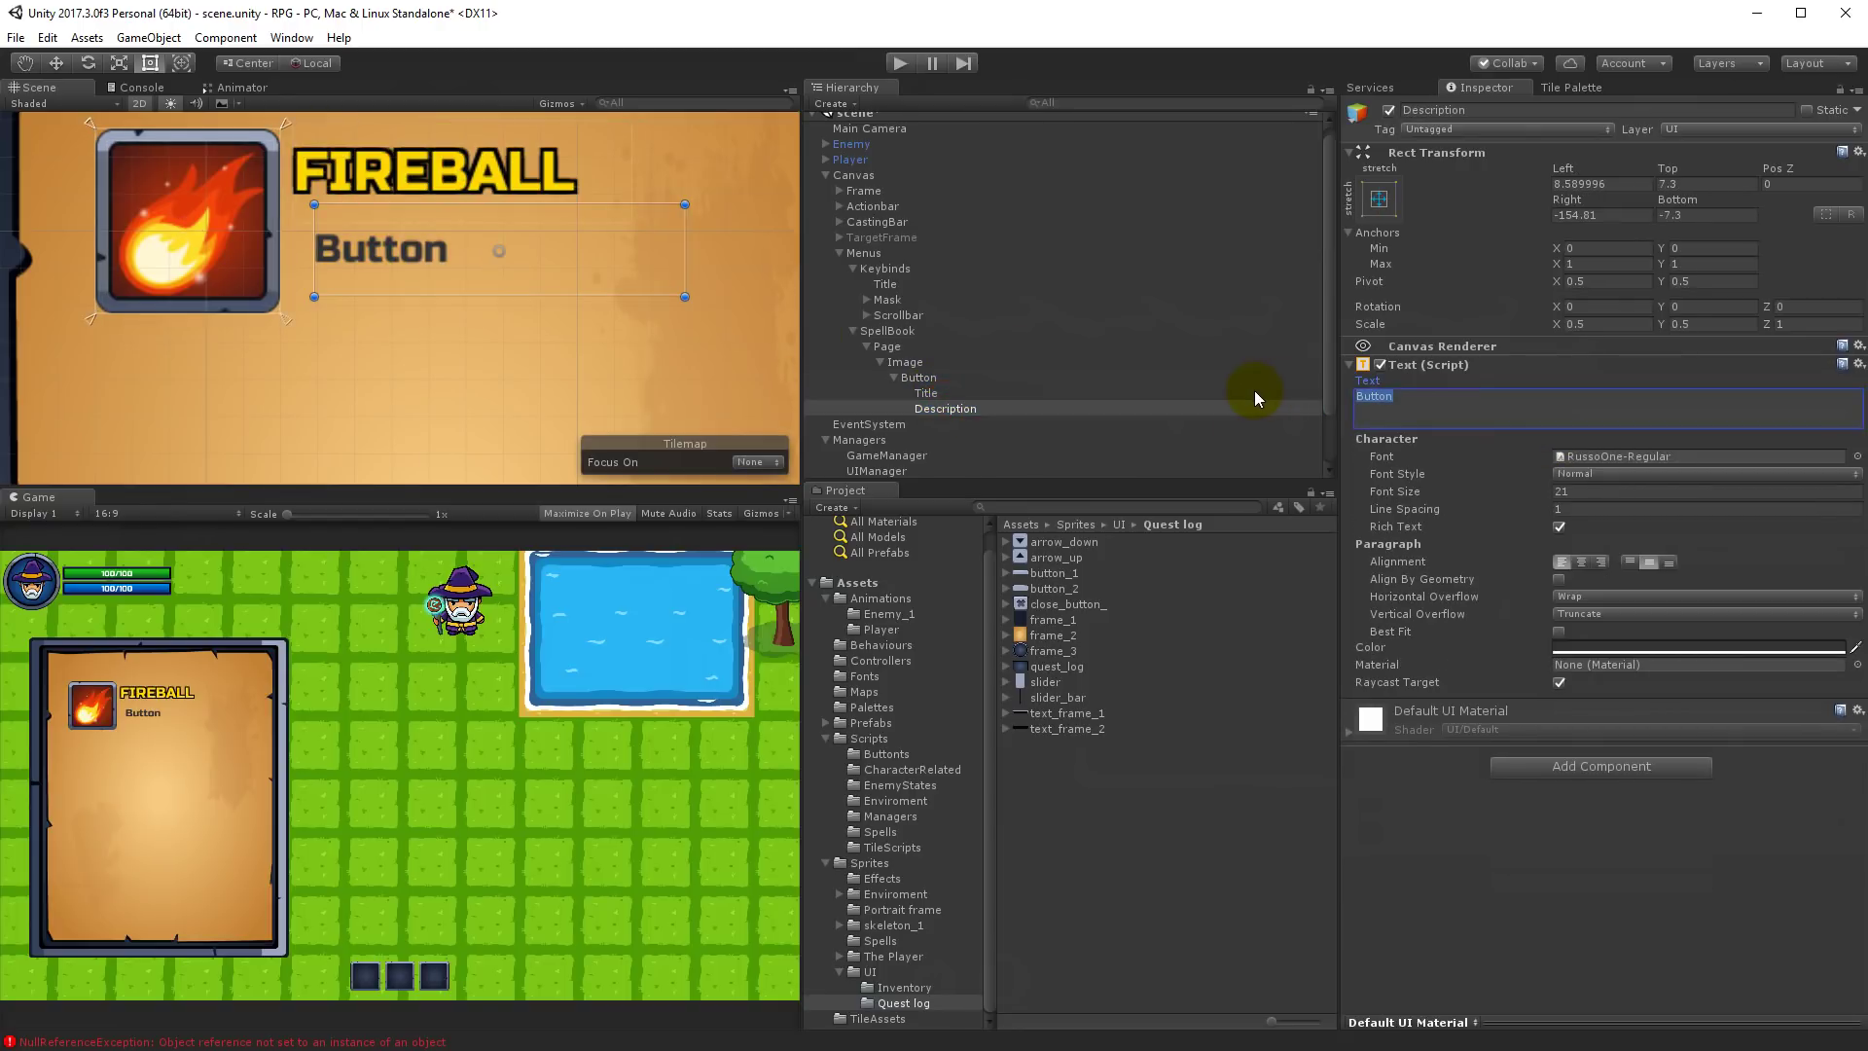
type("Th")
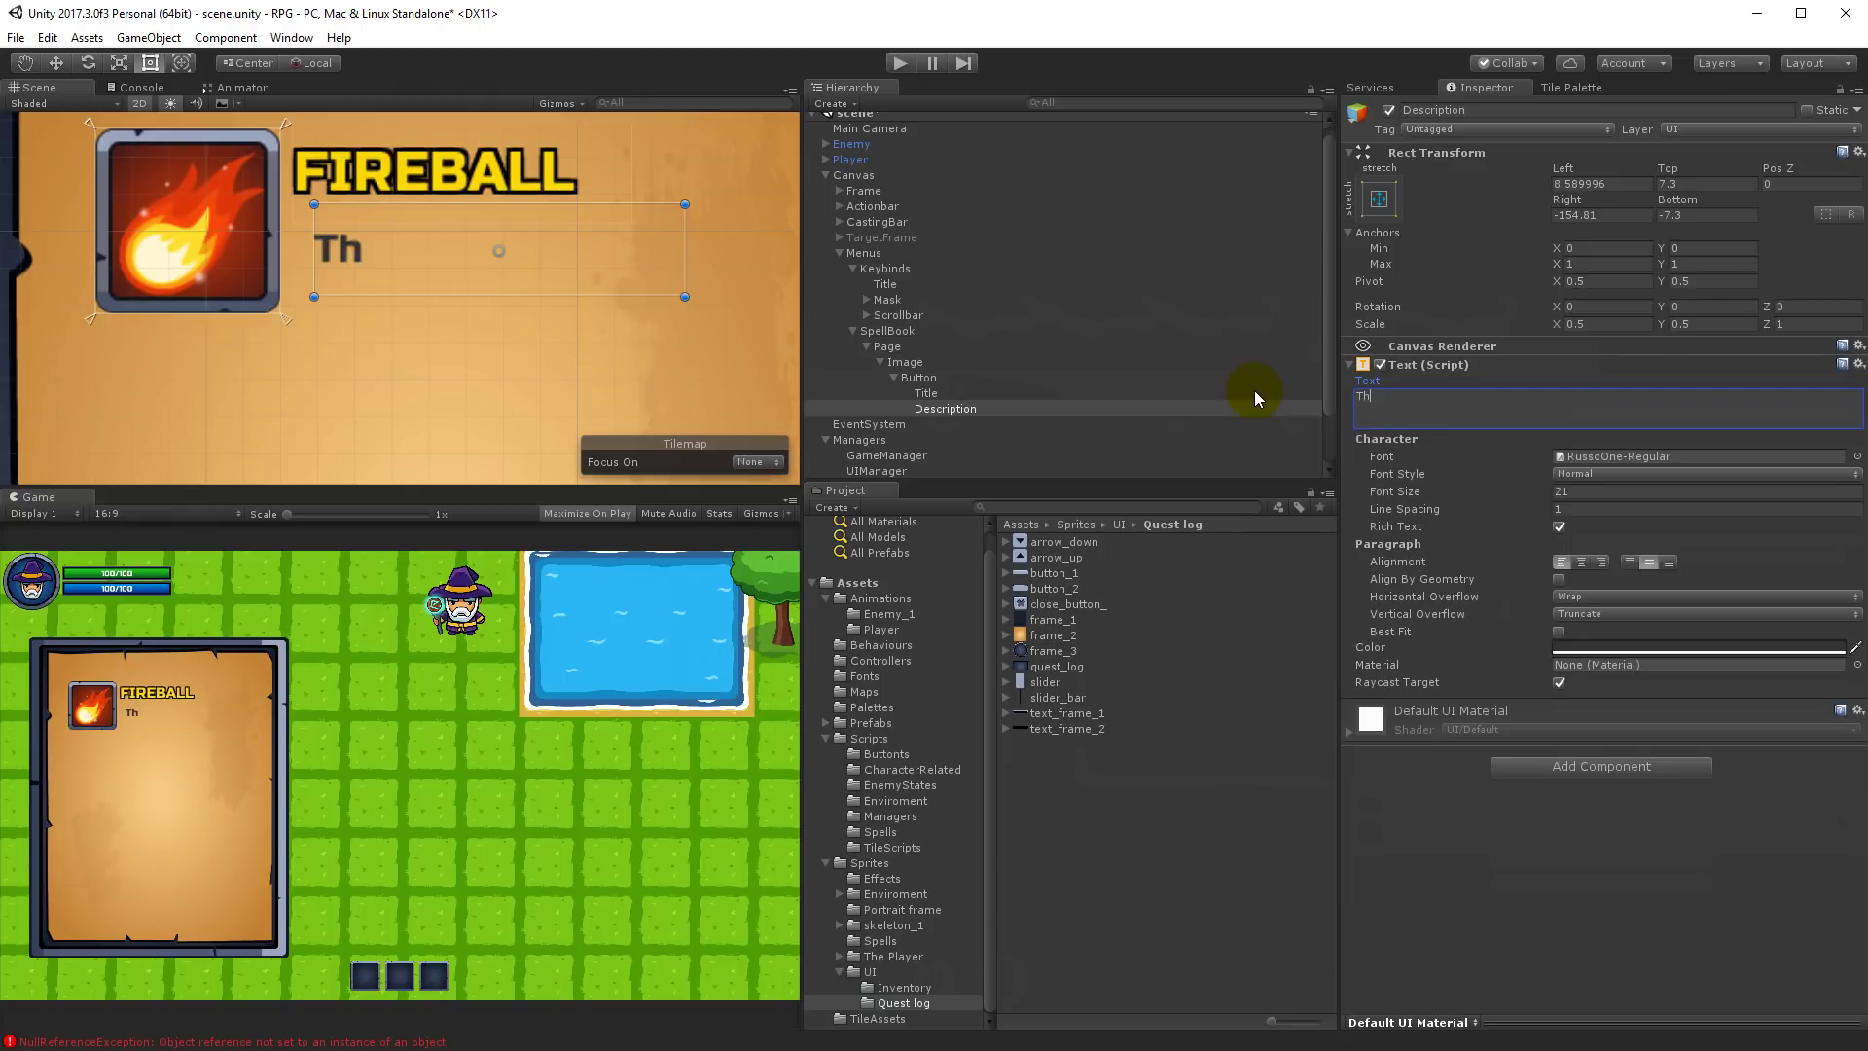
type("rows a  f")
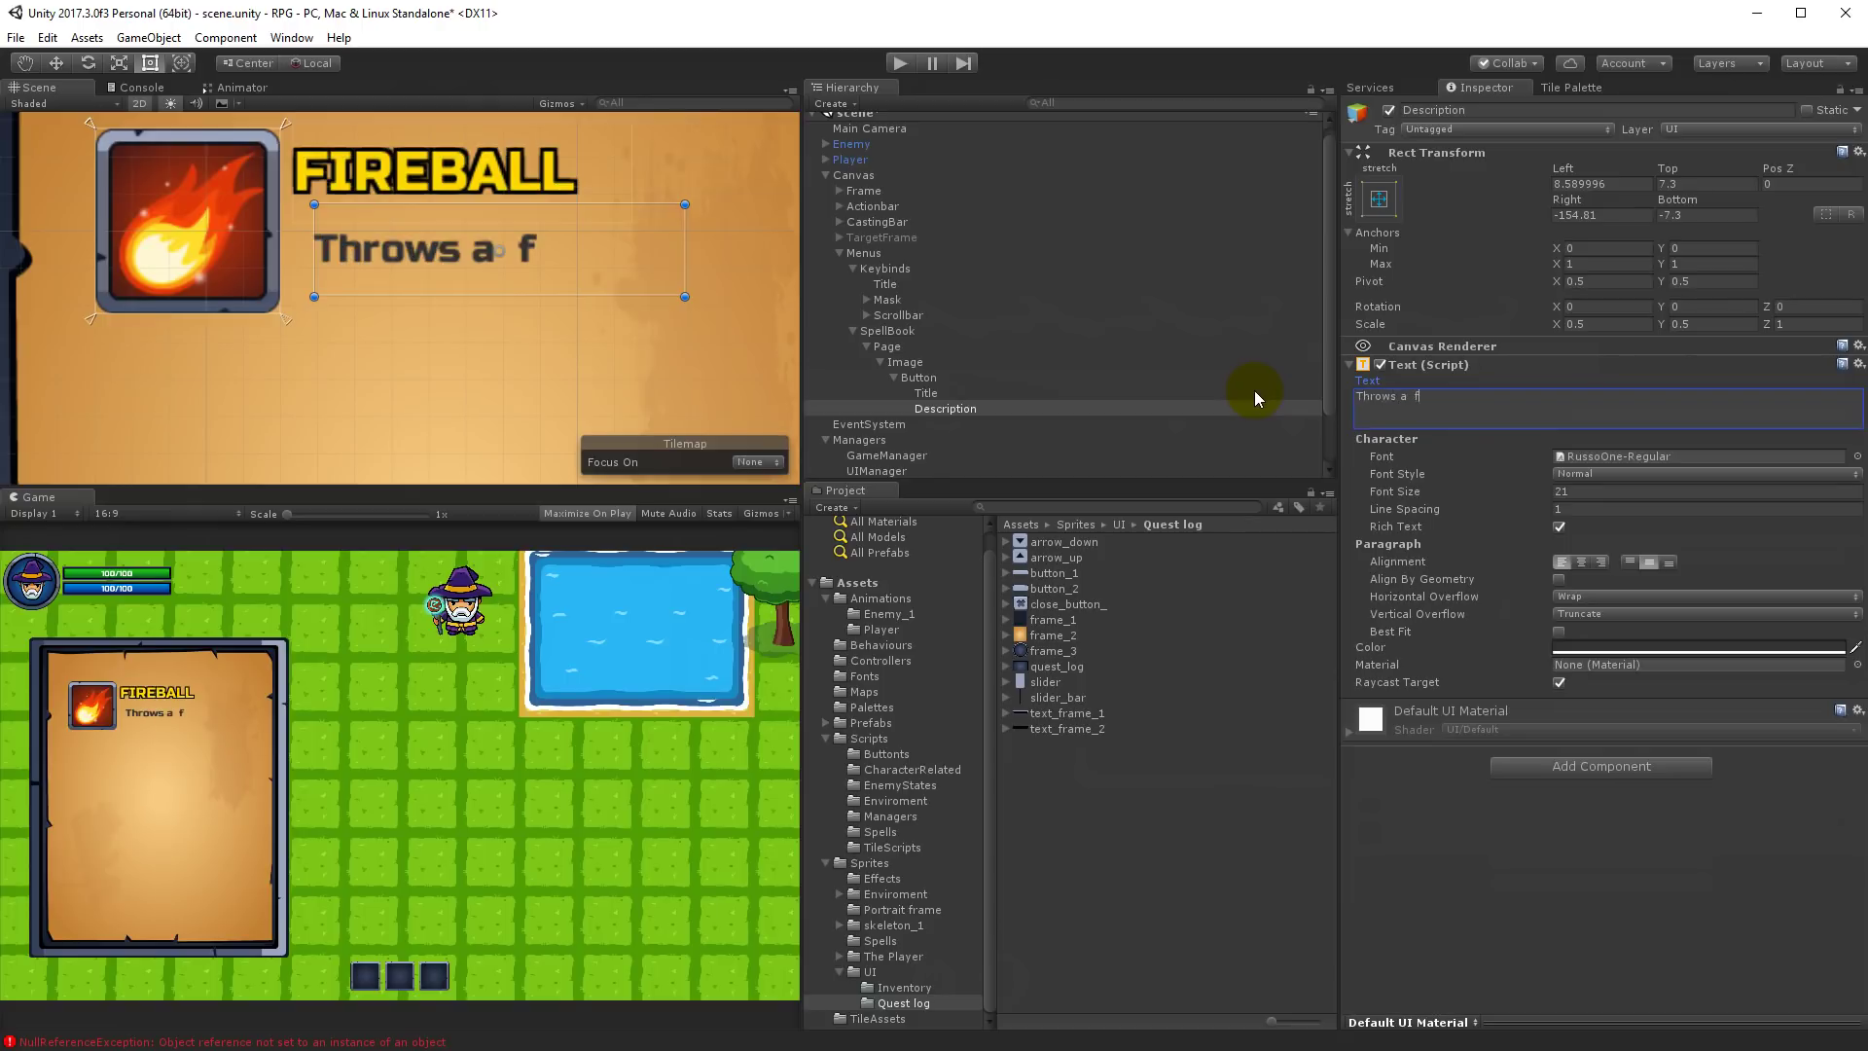
type("ireball at the e")
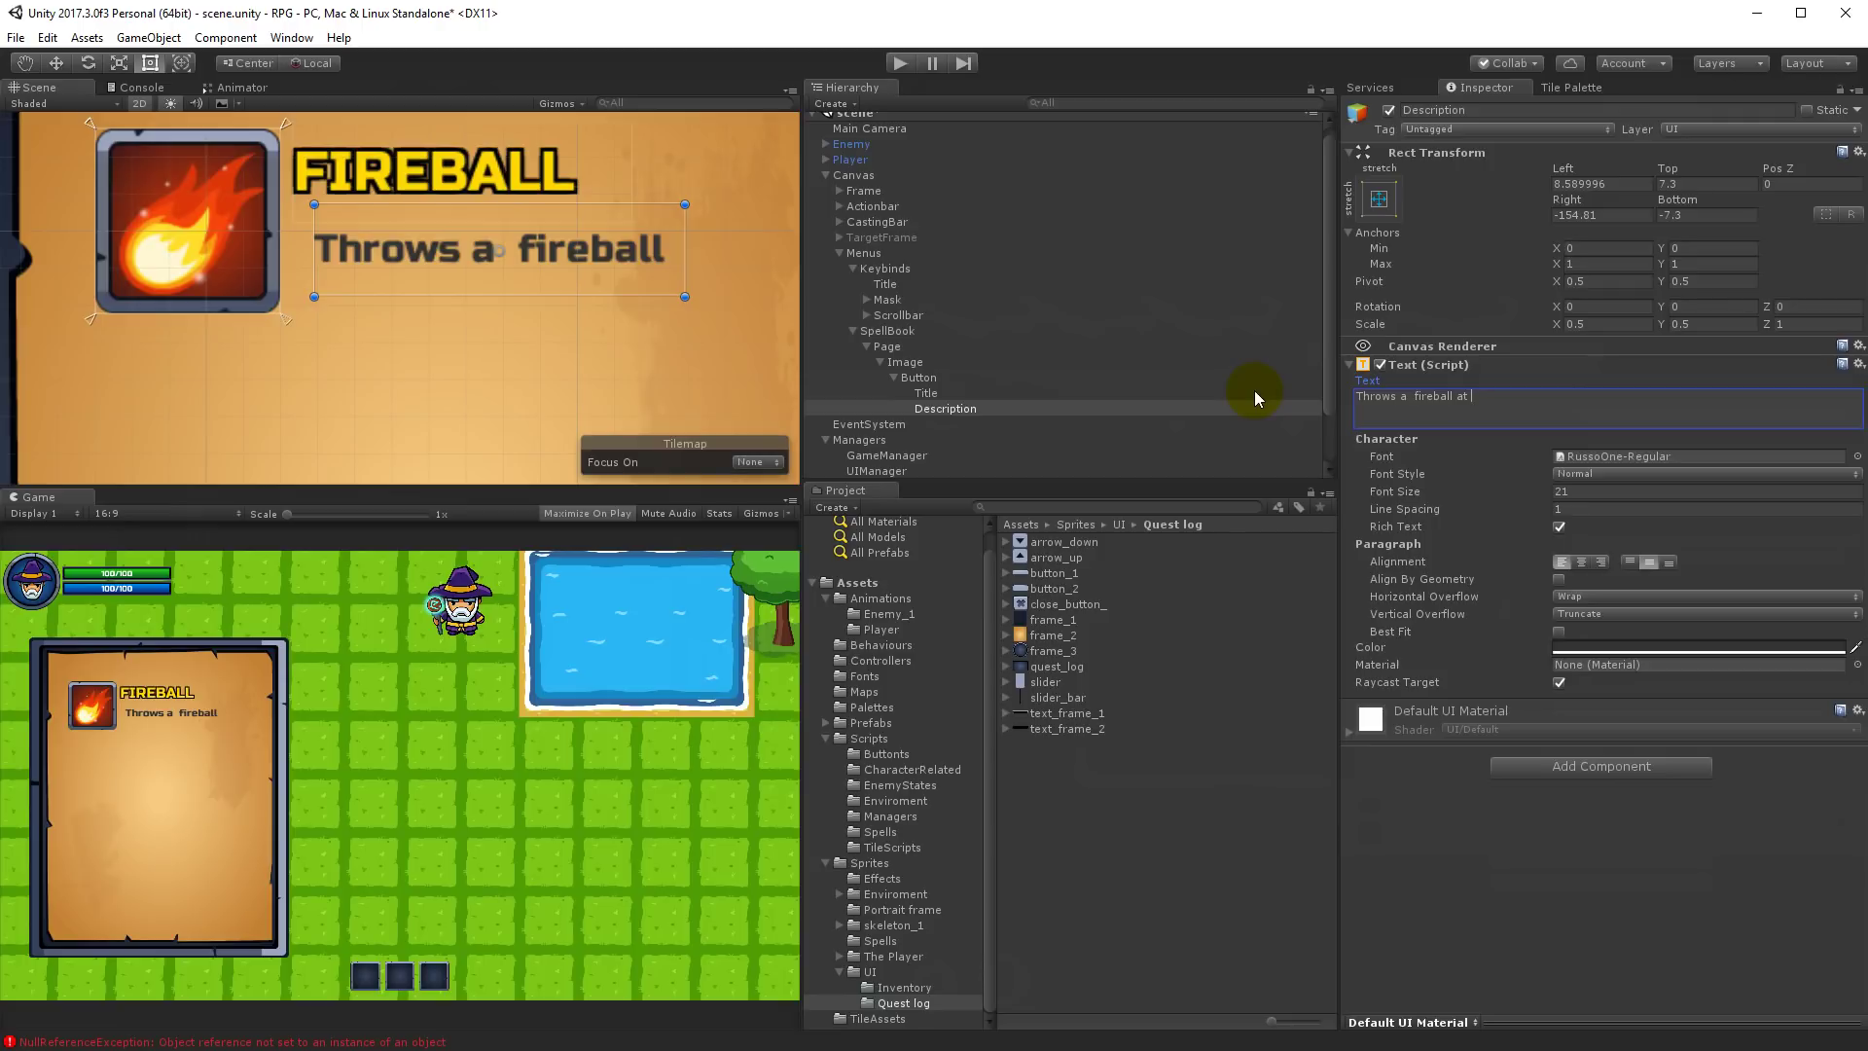
type("nemy")
left_click_drag(686, 260, 750, 284)
scroll(667, 292, "down", 5)
left_click_drag(632, 280, 511, 248)
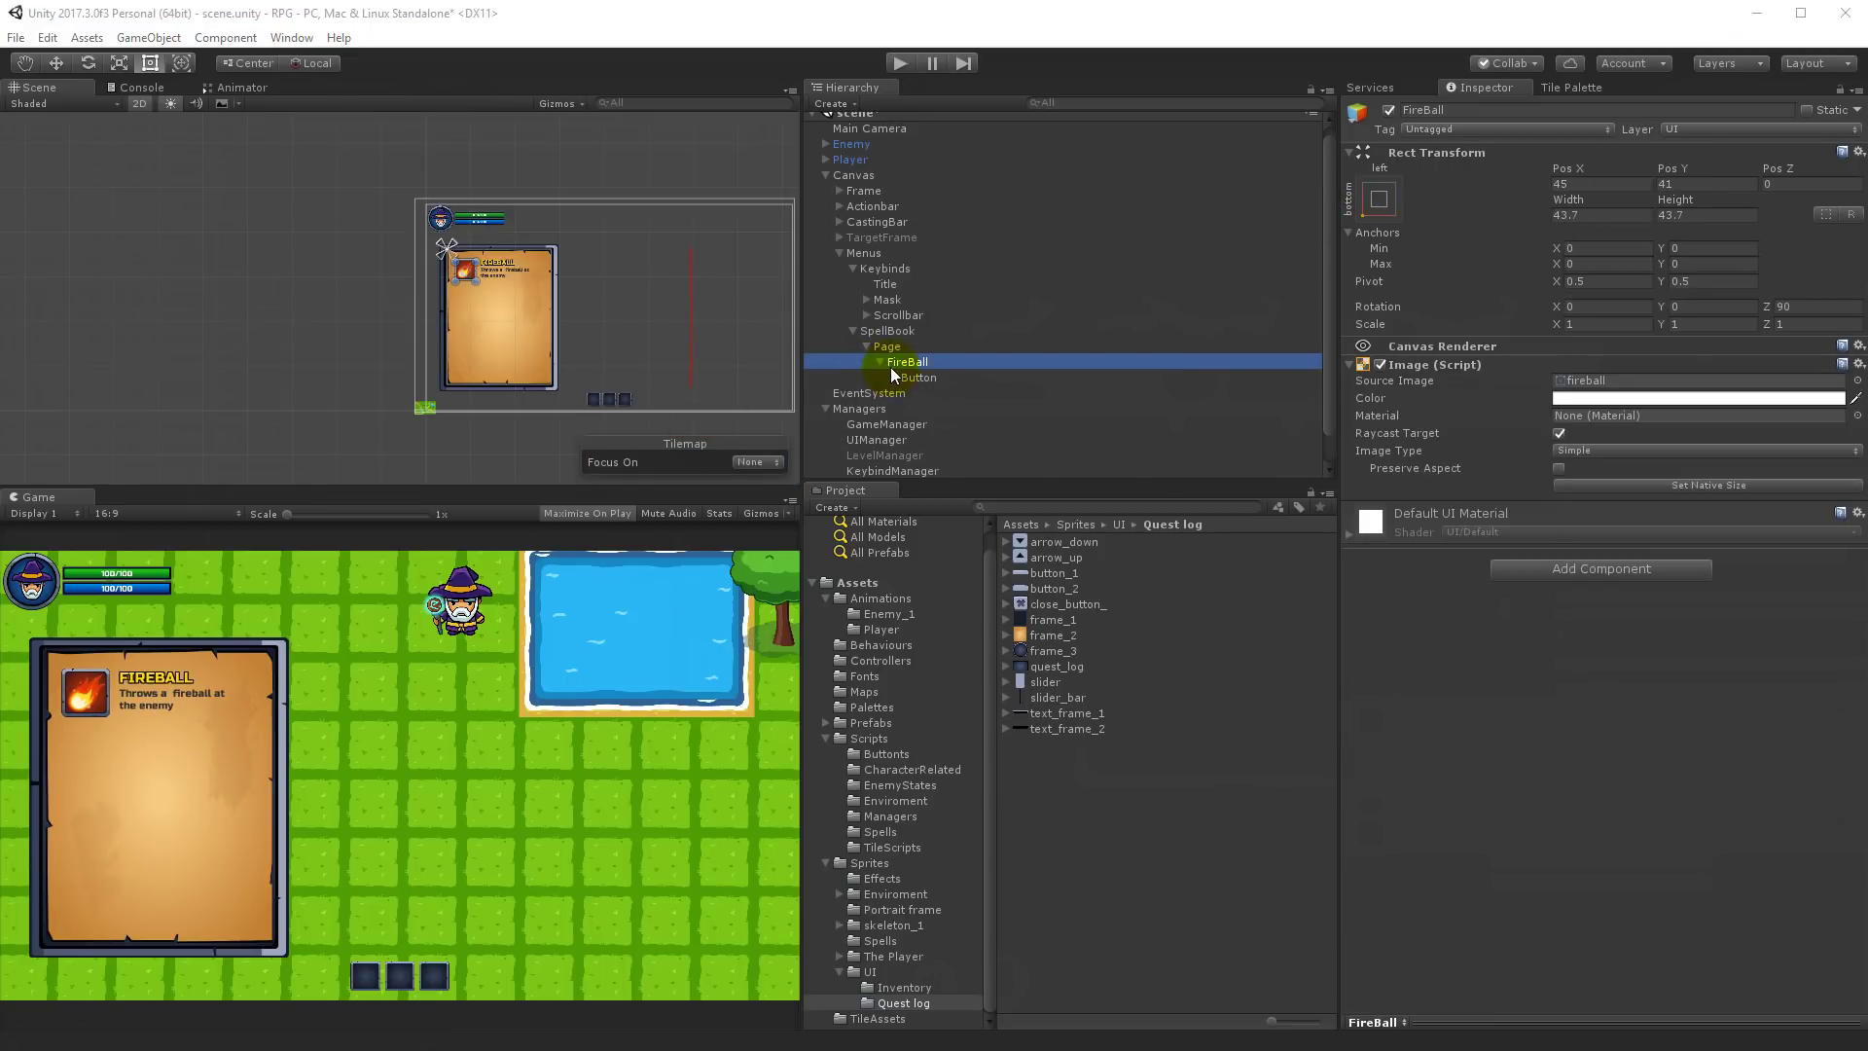
Step: Add a Horizontal Layout Group component to the SpellBook's Page
left_click(889, 348)
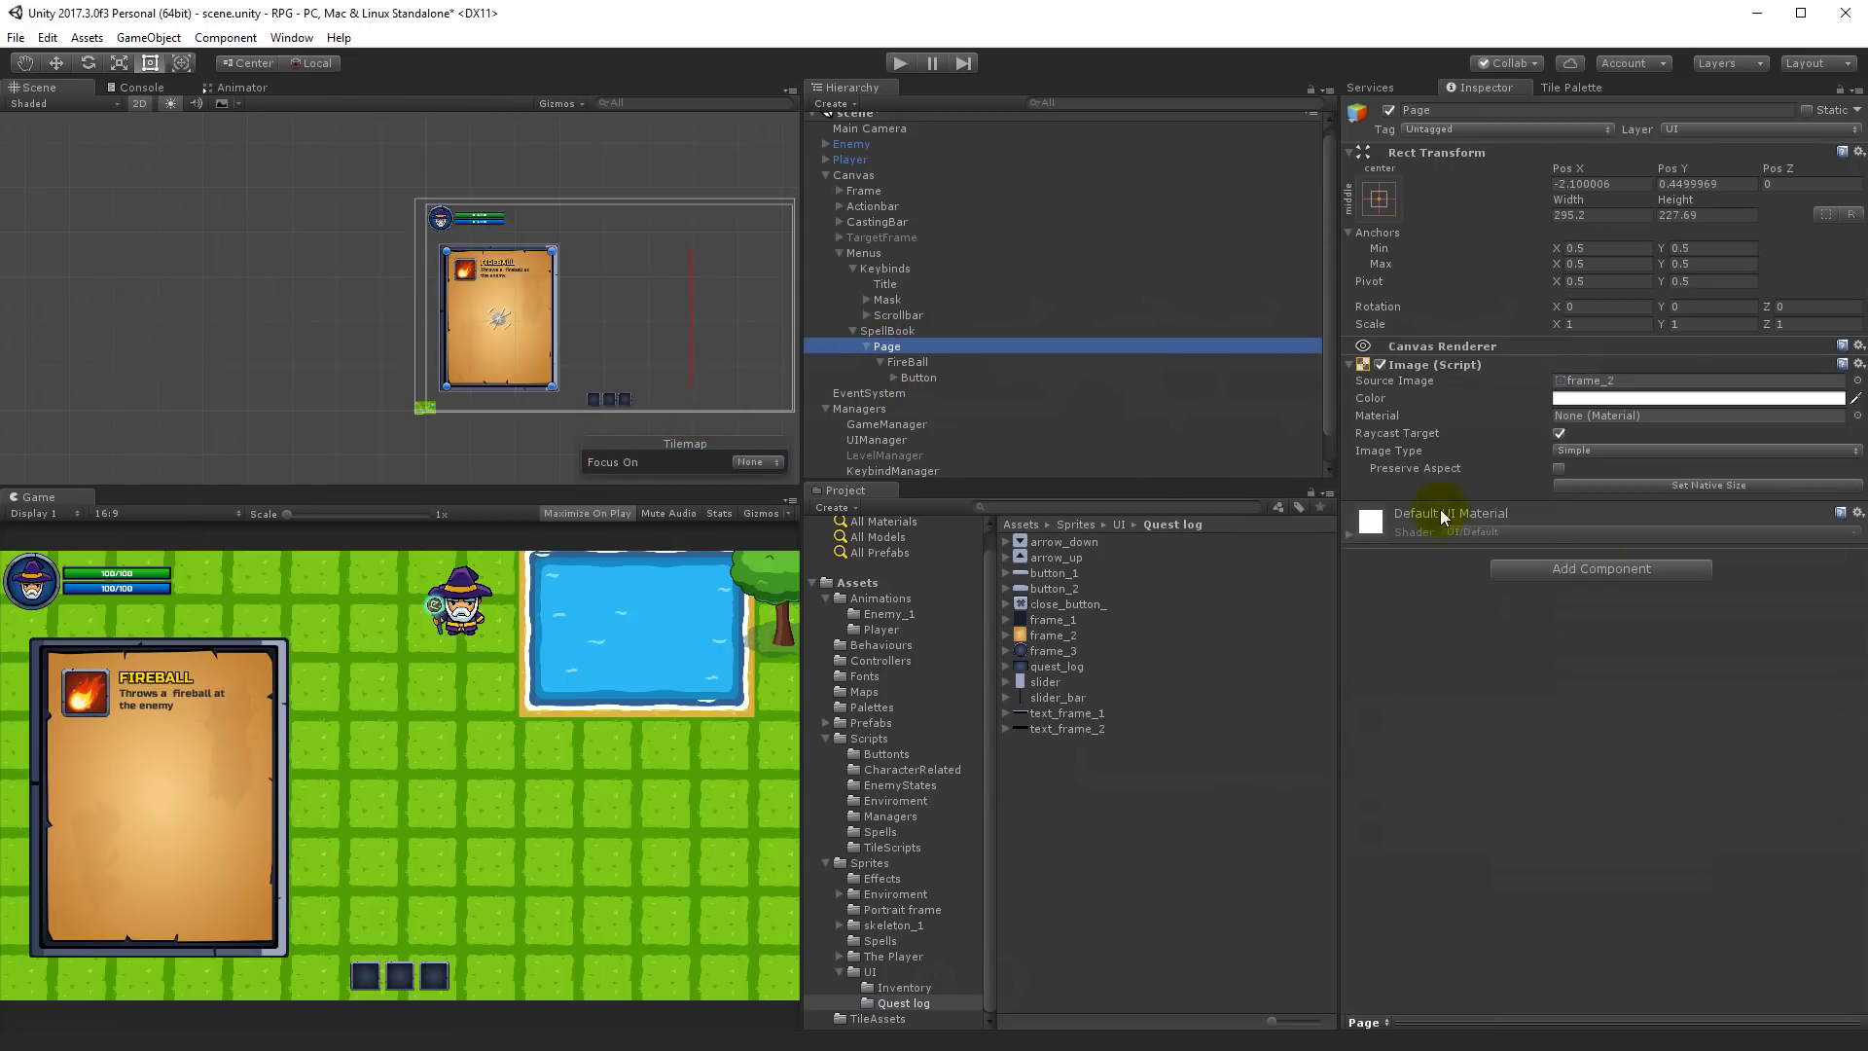
left_click(1579, 569)
type("hor")
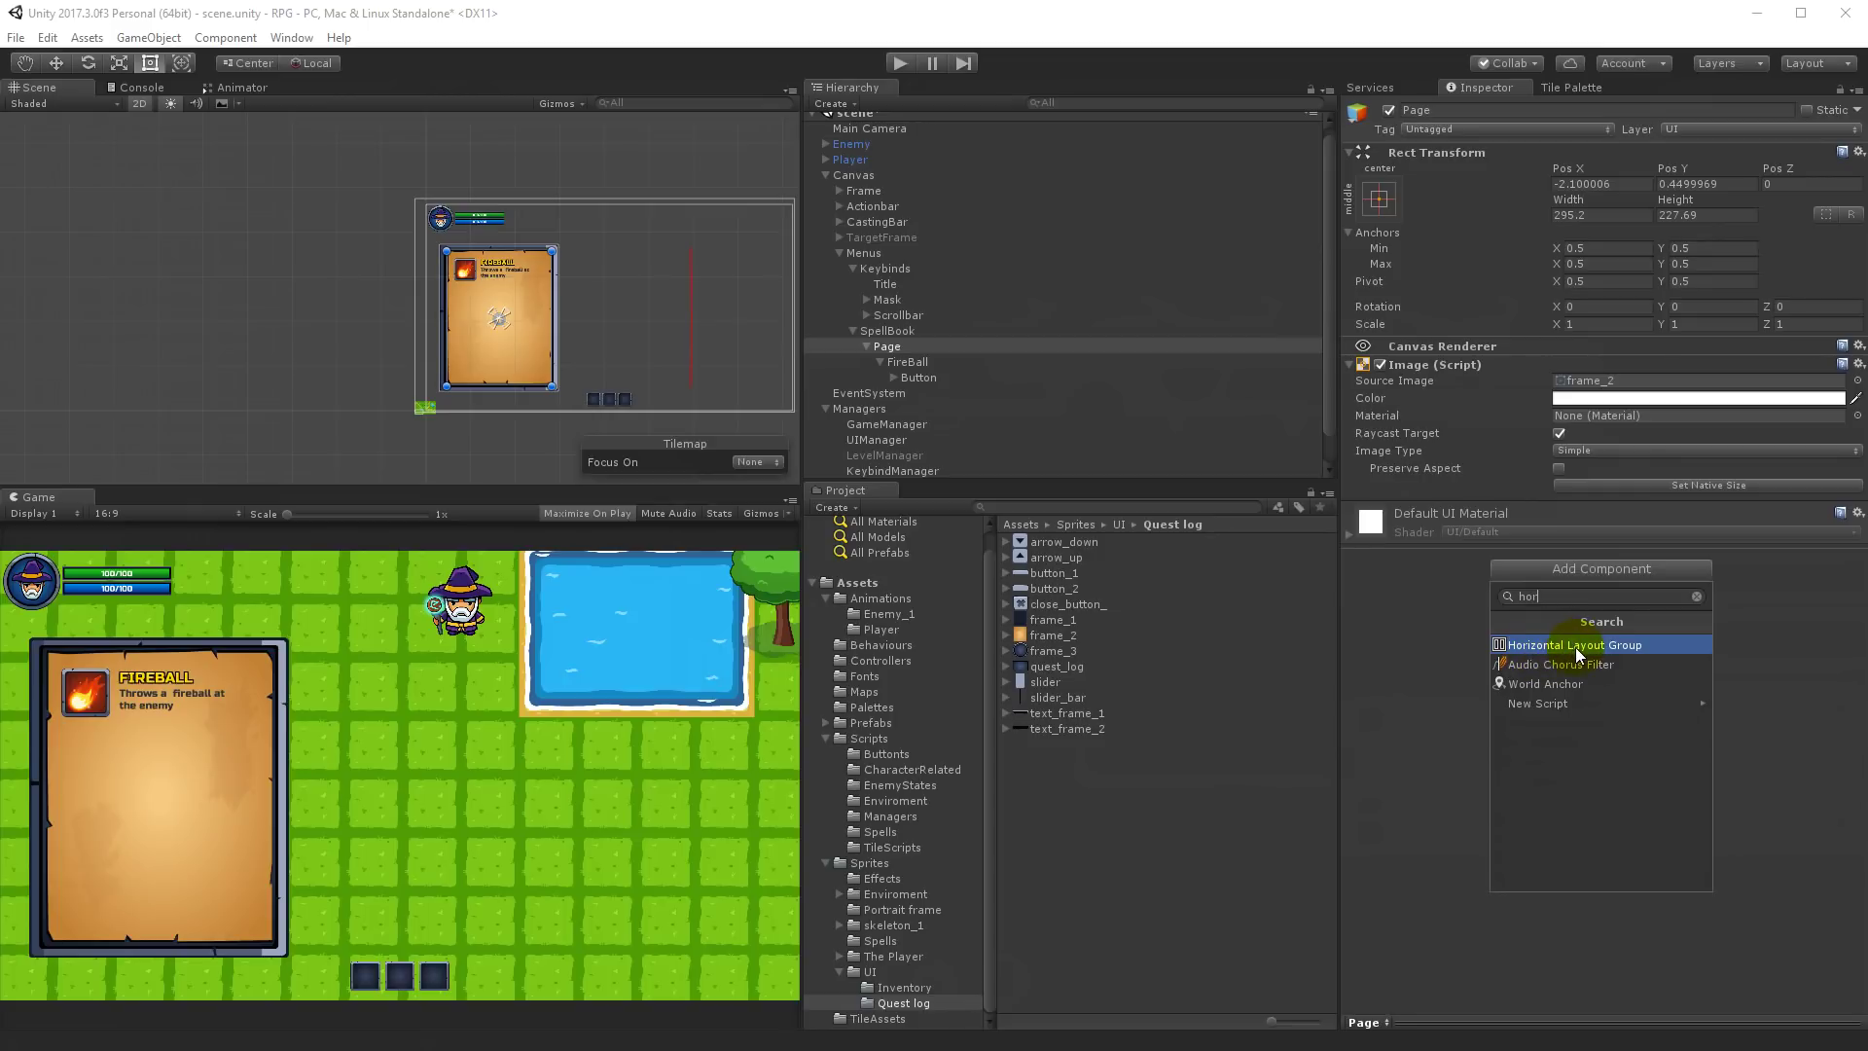
left_click(1574, 646)
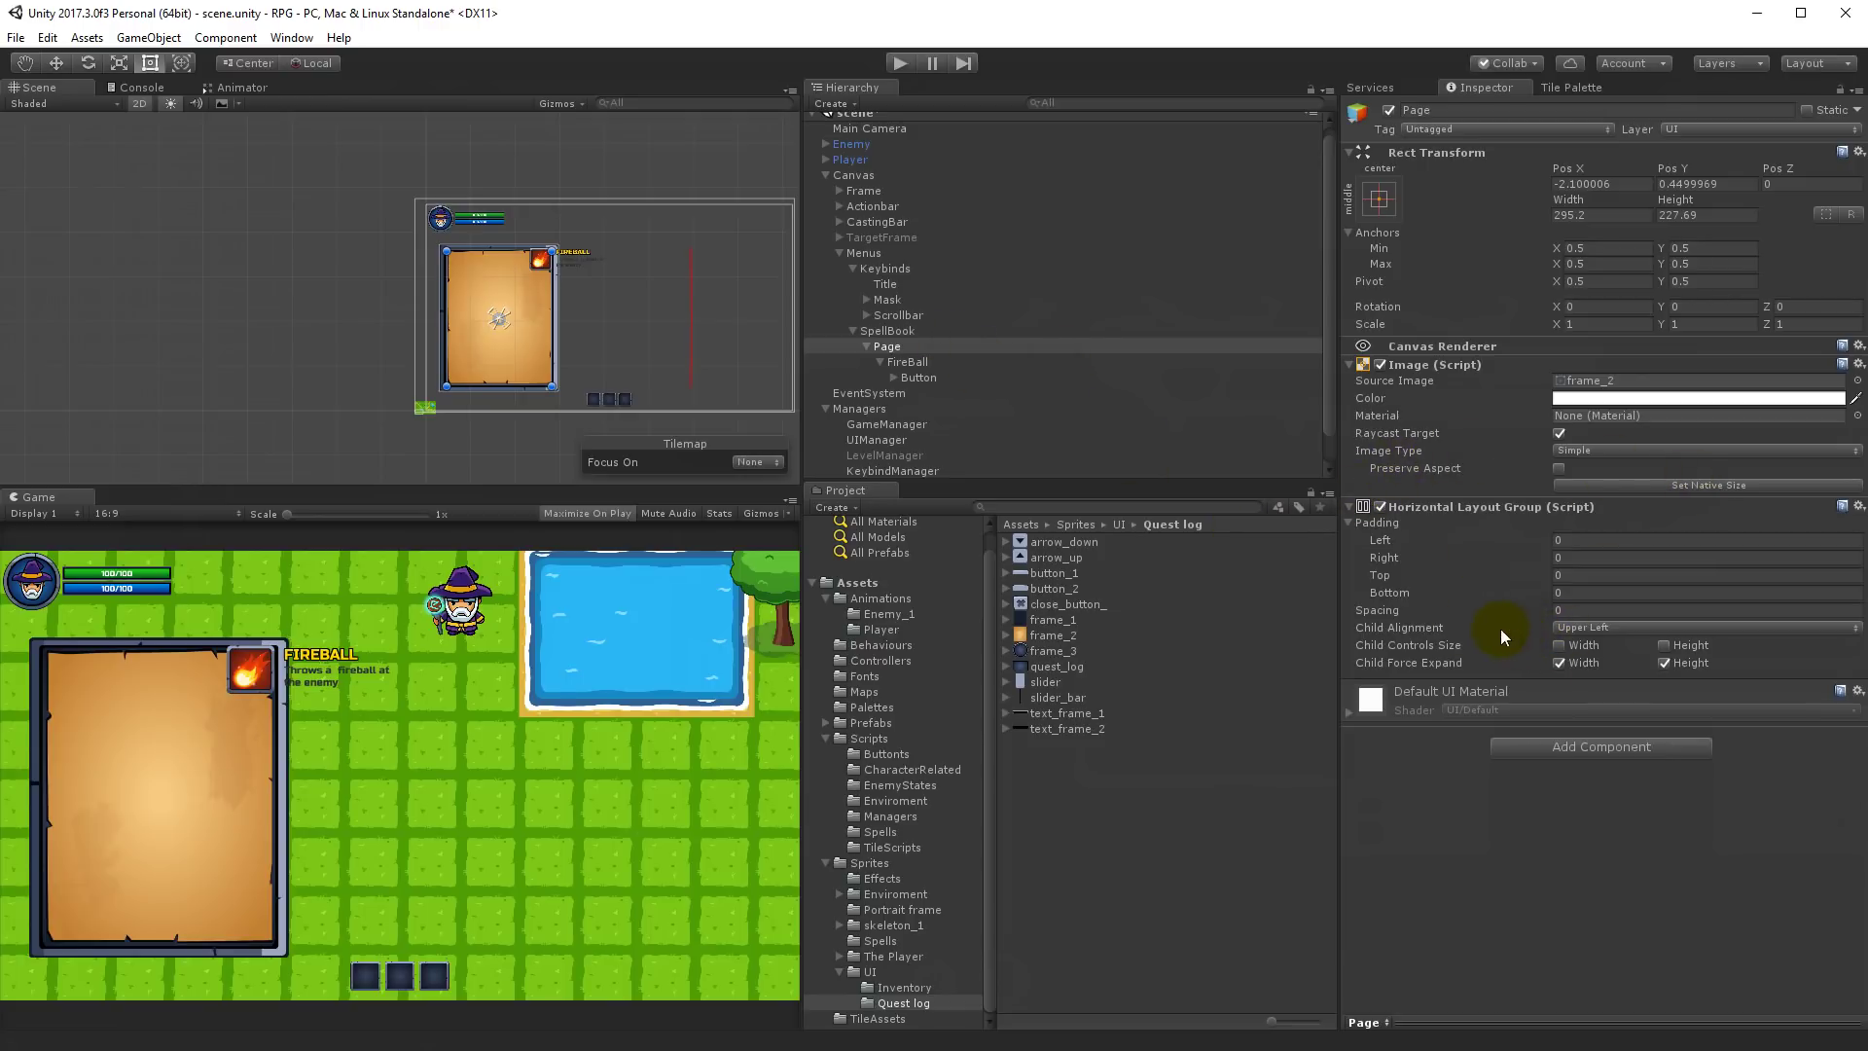
Step: Try Upper Right and Lower Right as the Page layout group's child alignment, and settle on Lower Left
left_click(1583, 629)
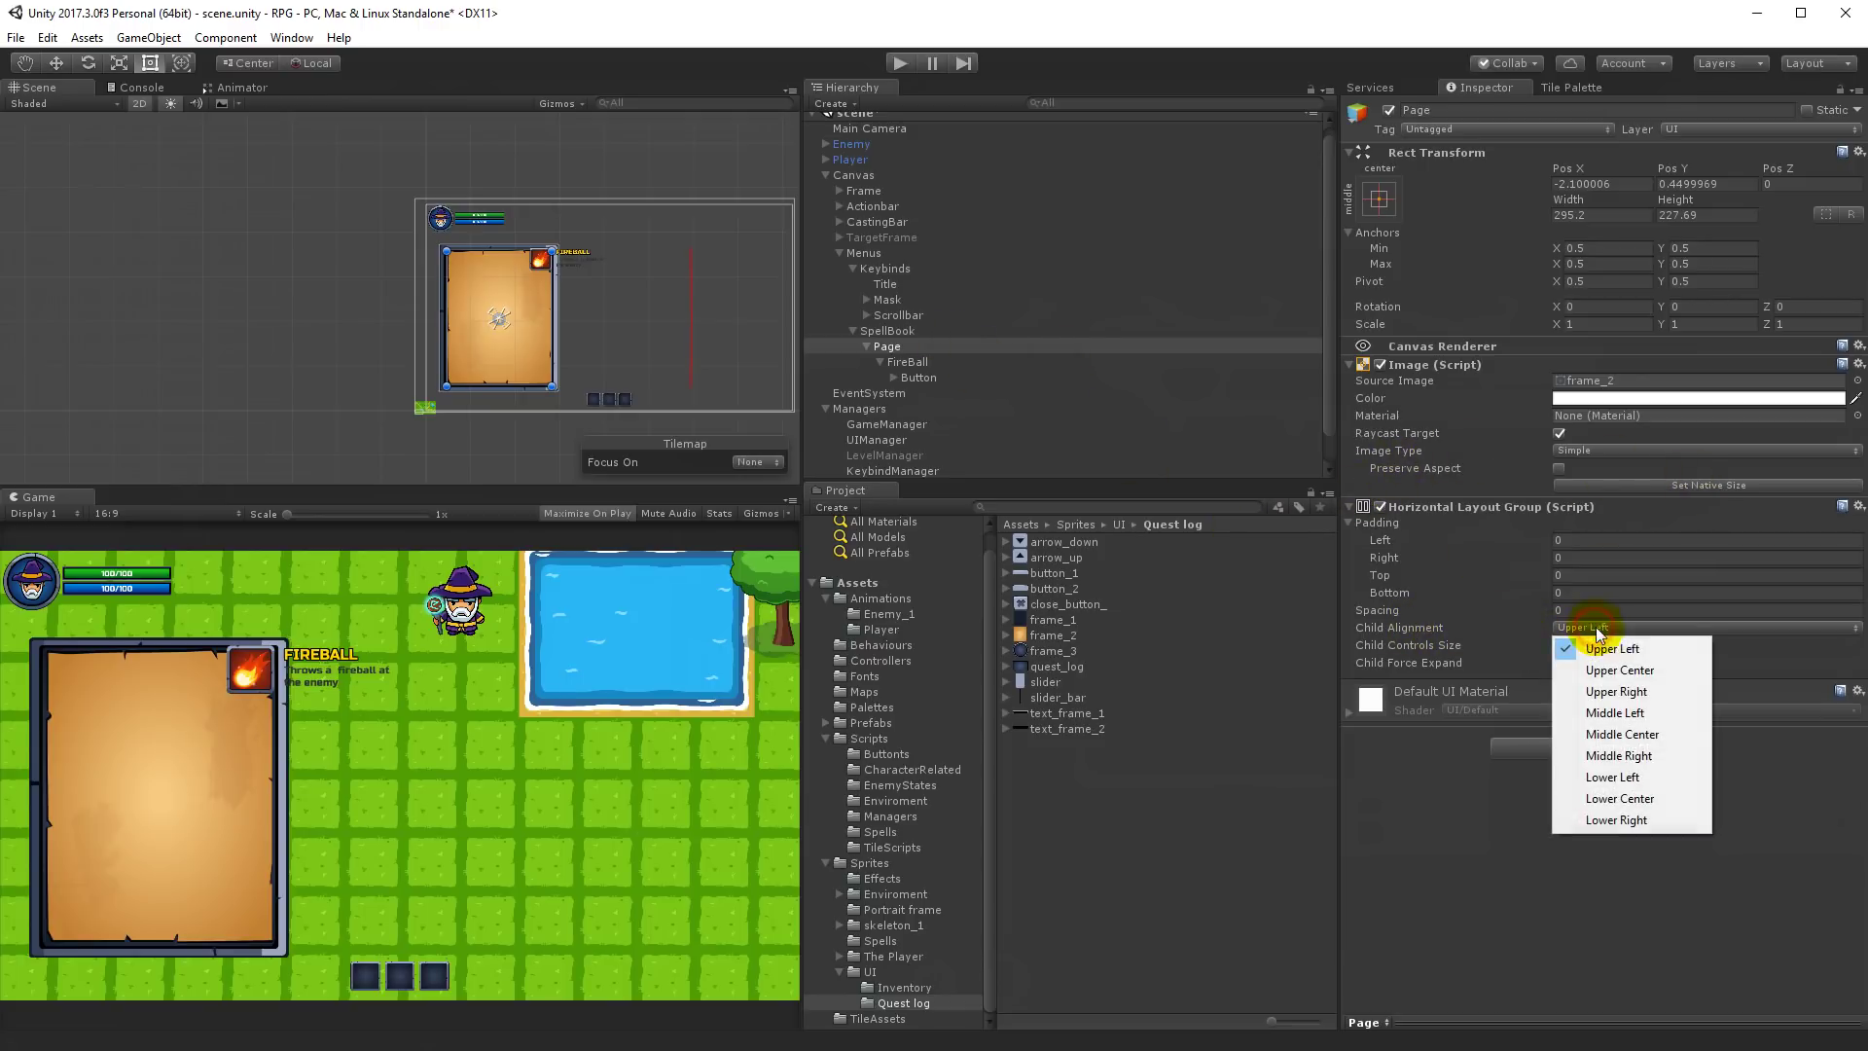
left_click(1640, 691)
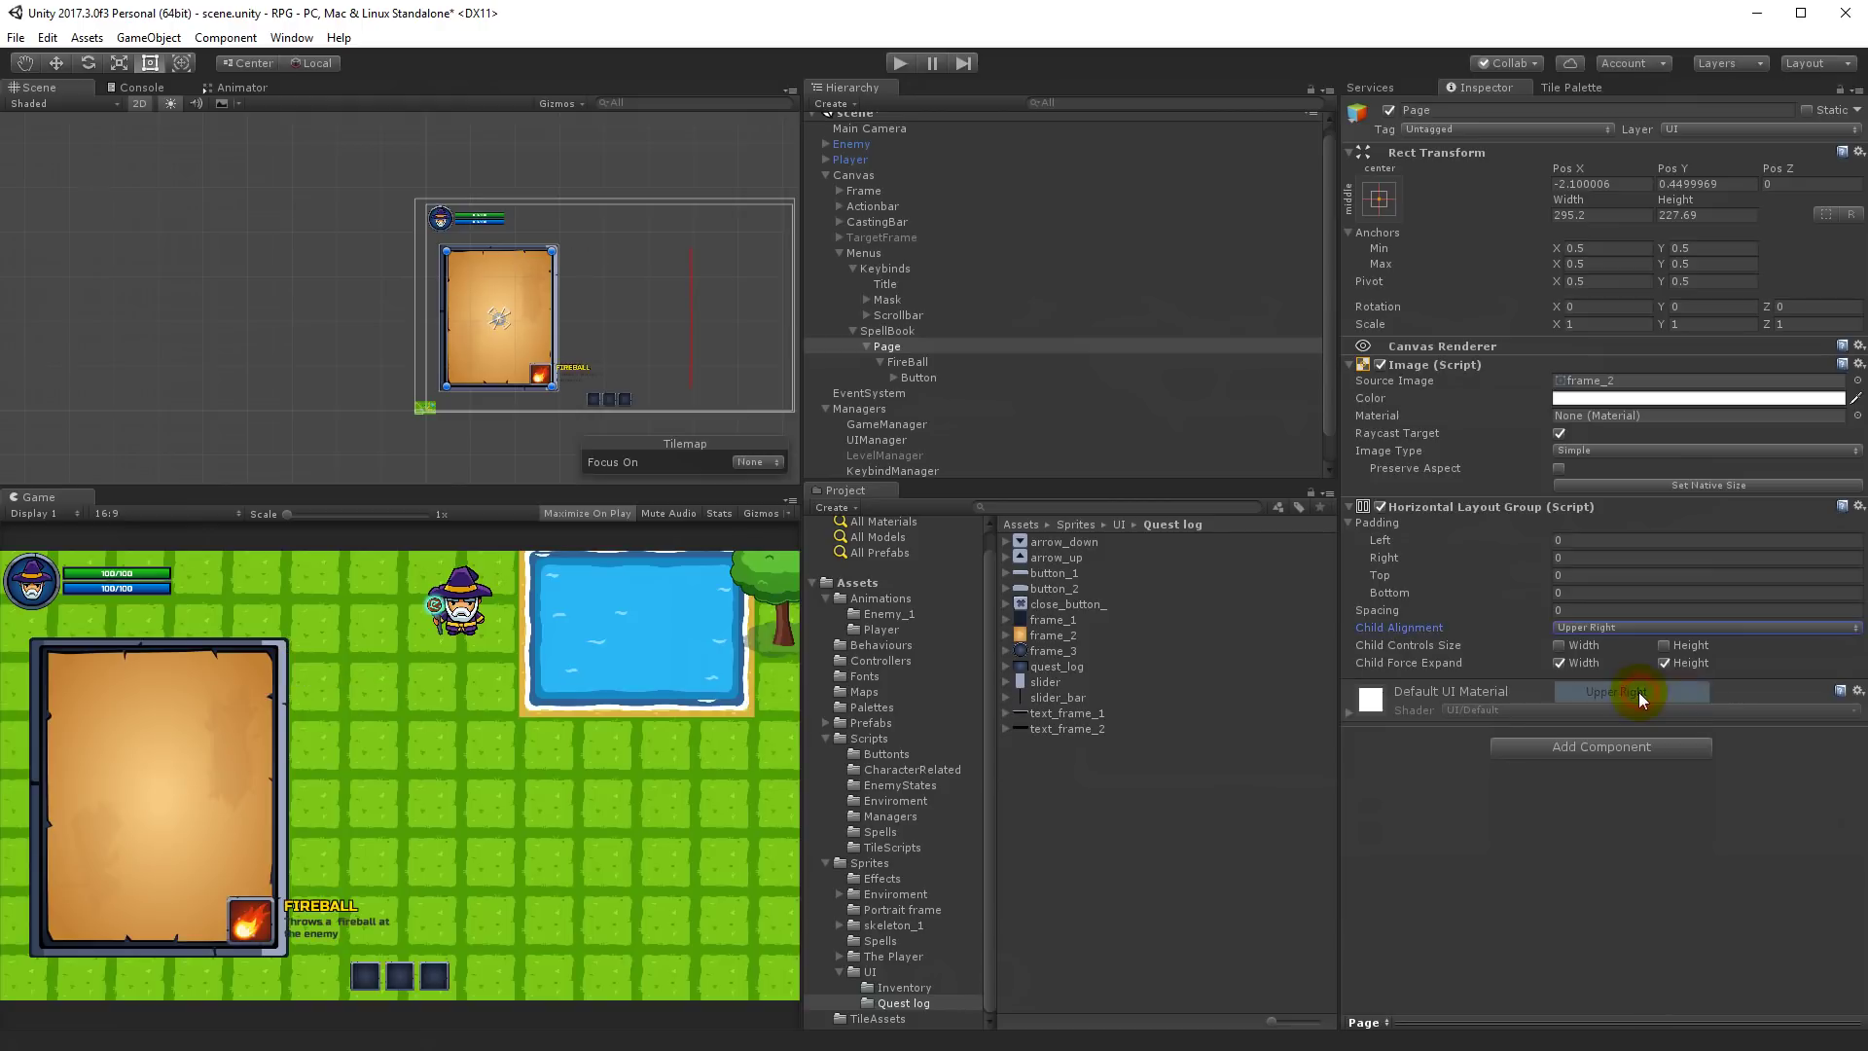
left_click(1613, 630)
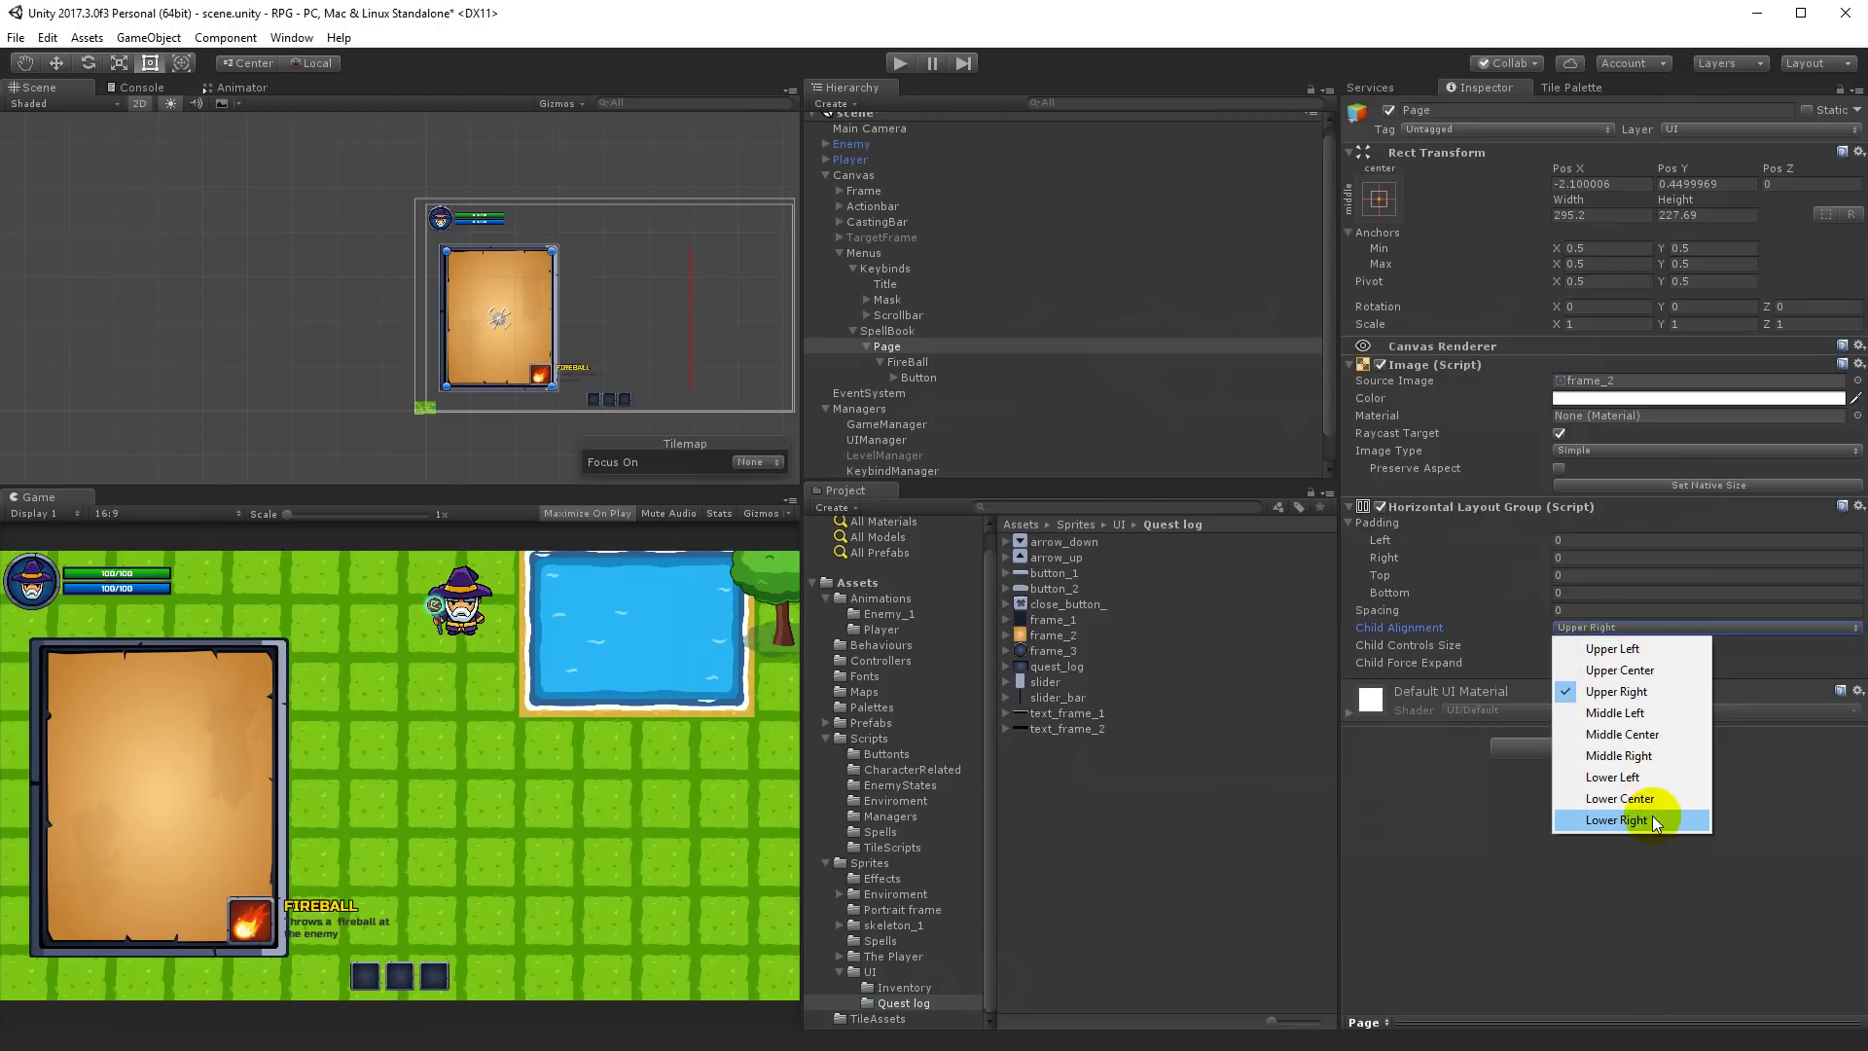
left_click(1651, 819)
left_click(1615, 628)
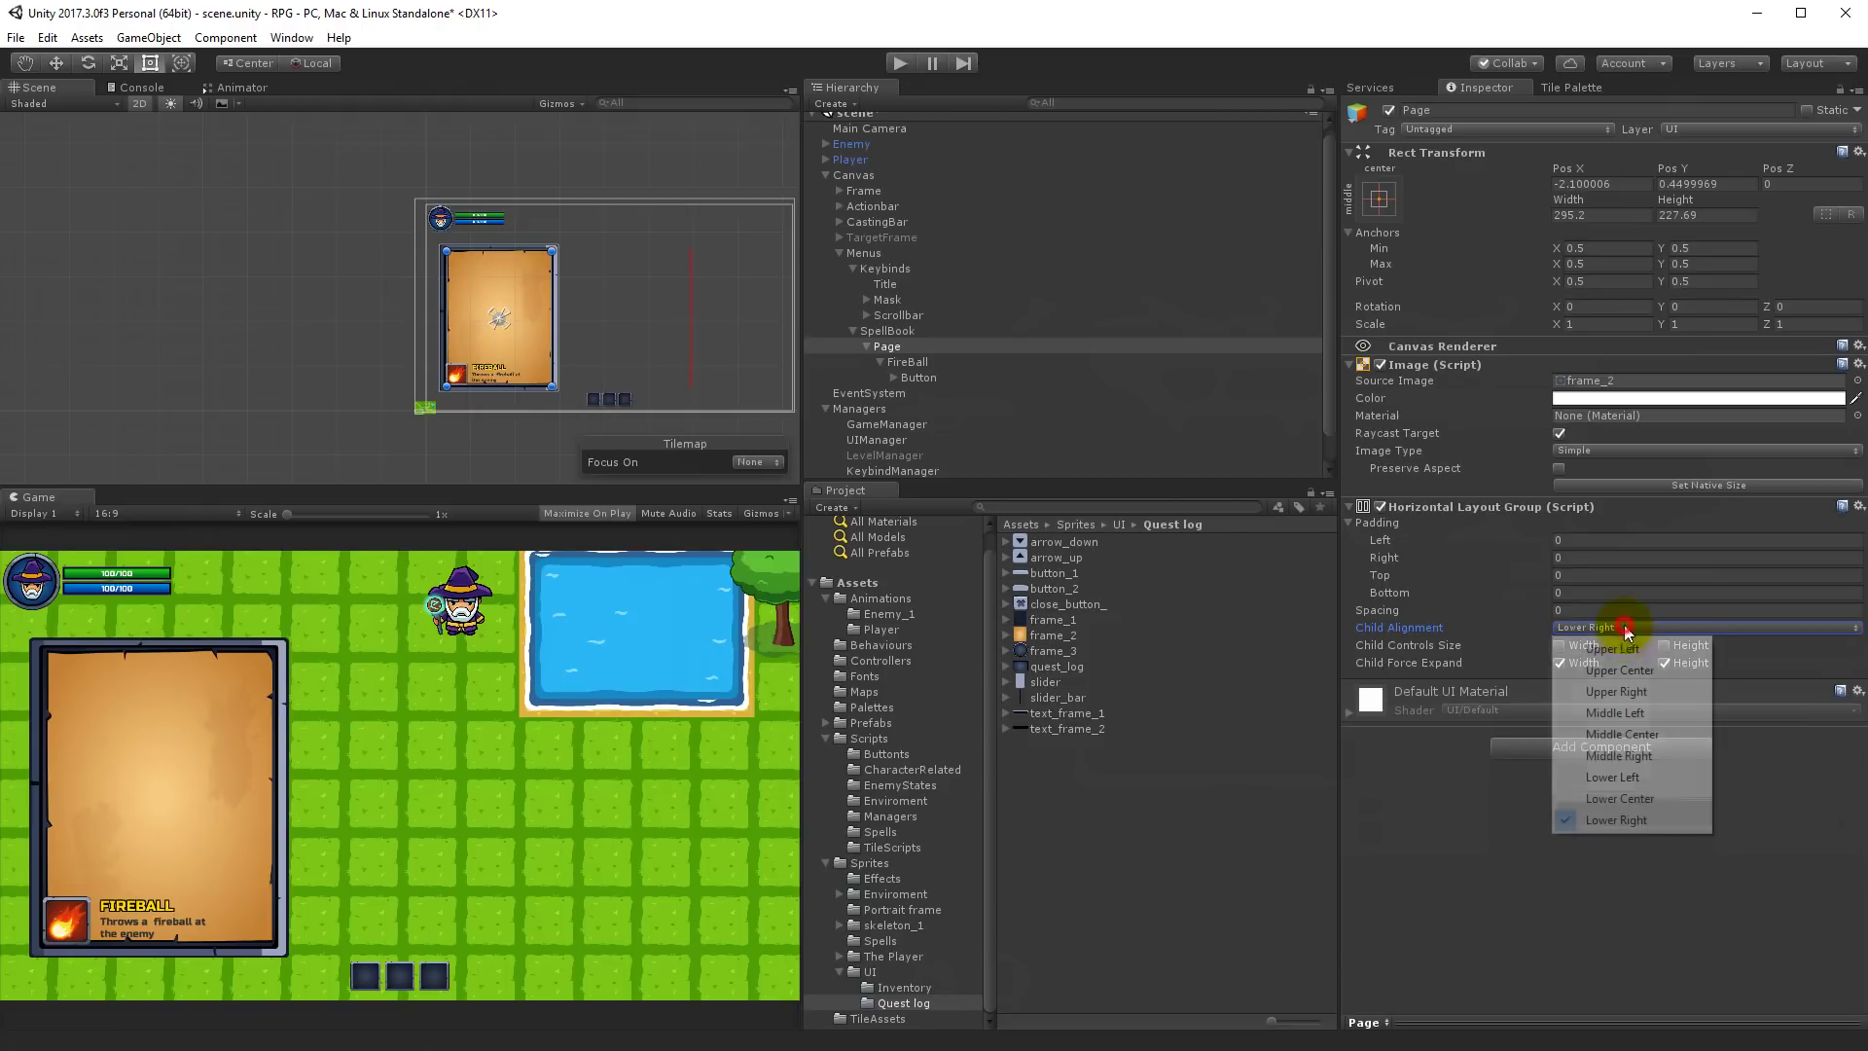
left_click(1644, 781)
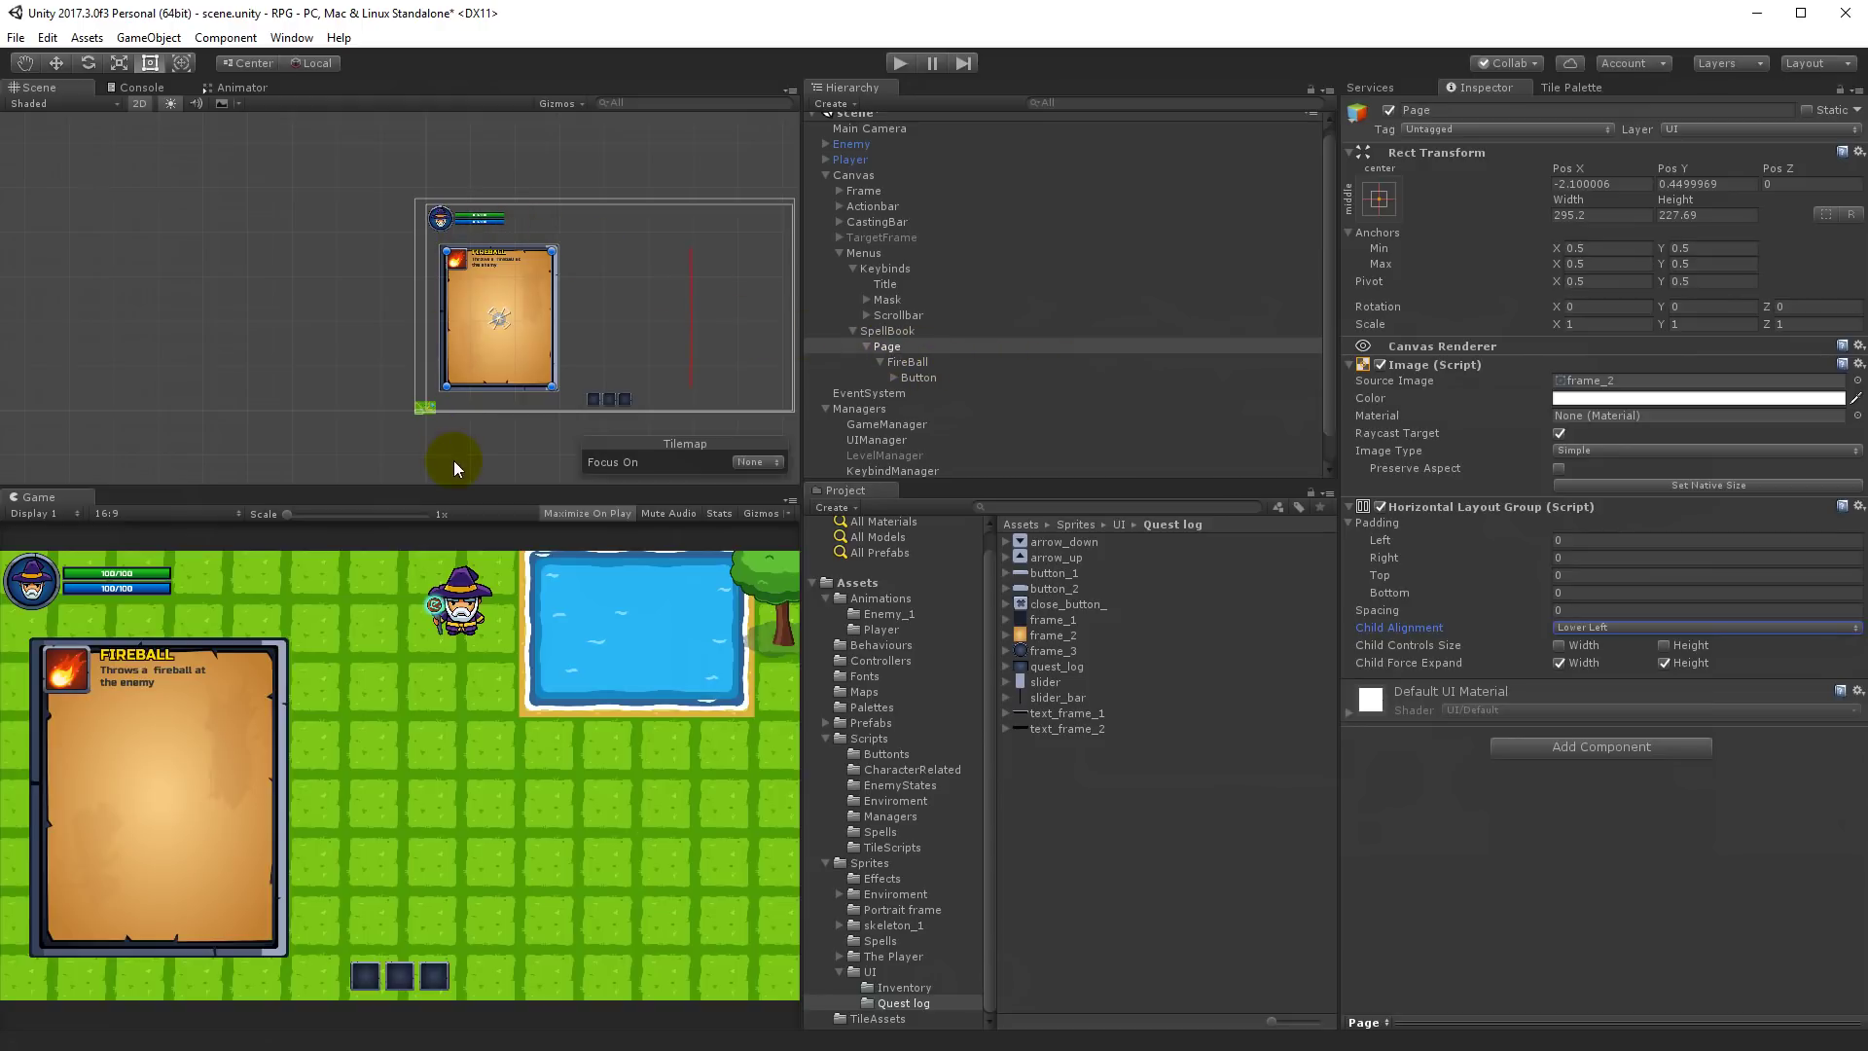
Step: Duplicate the FireBall entry twice so the Page holds three spell entries
left_click(880, 362)
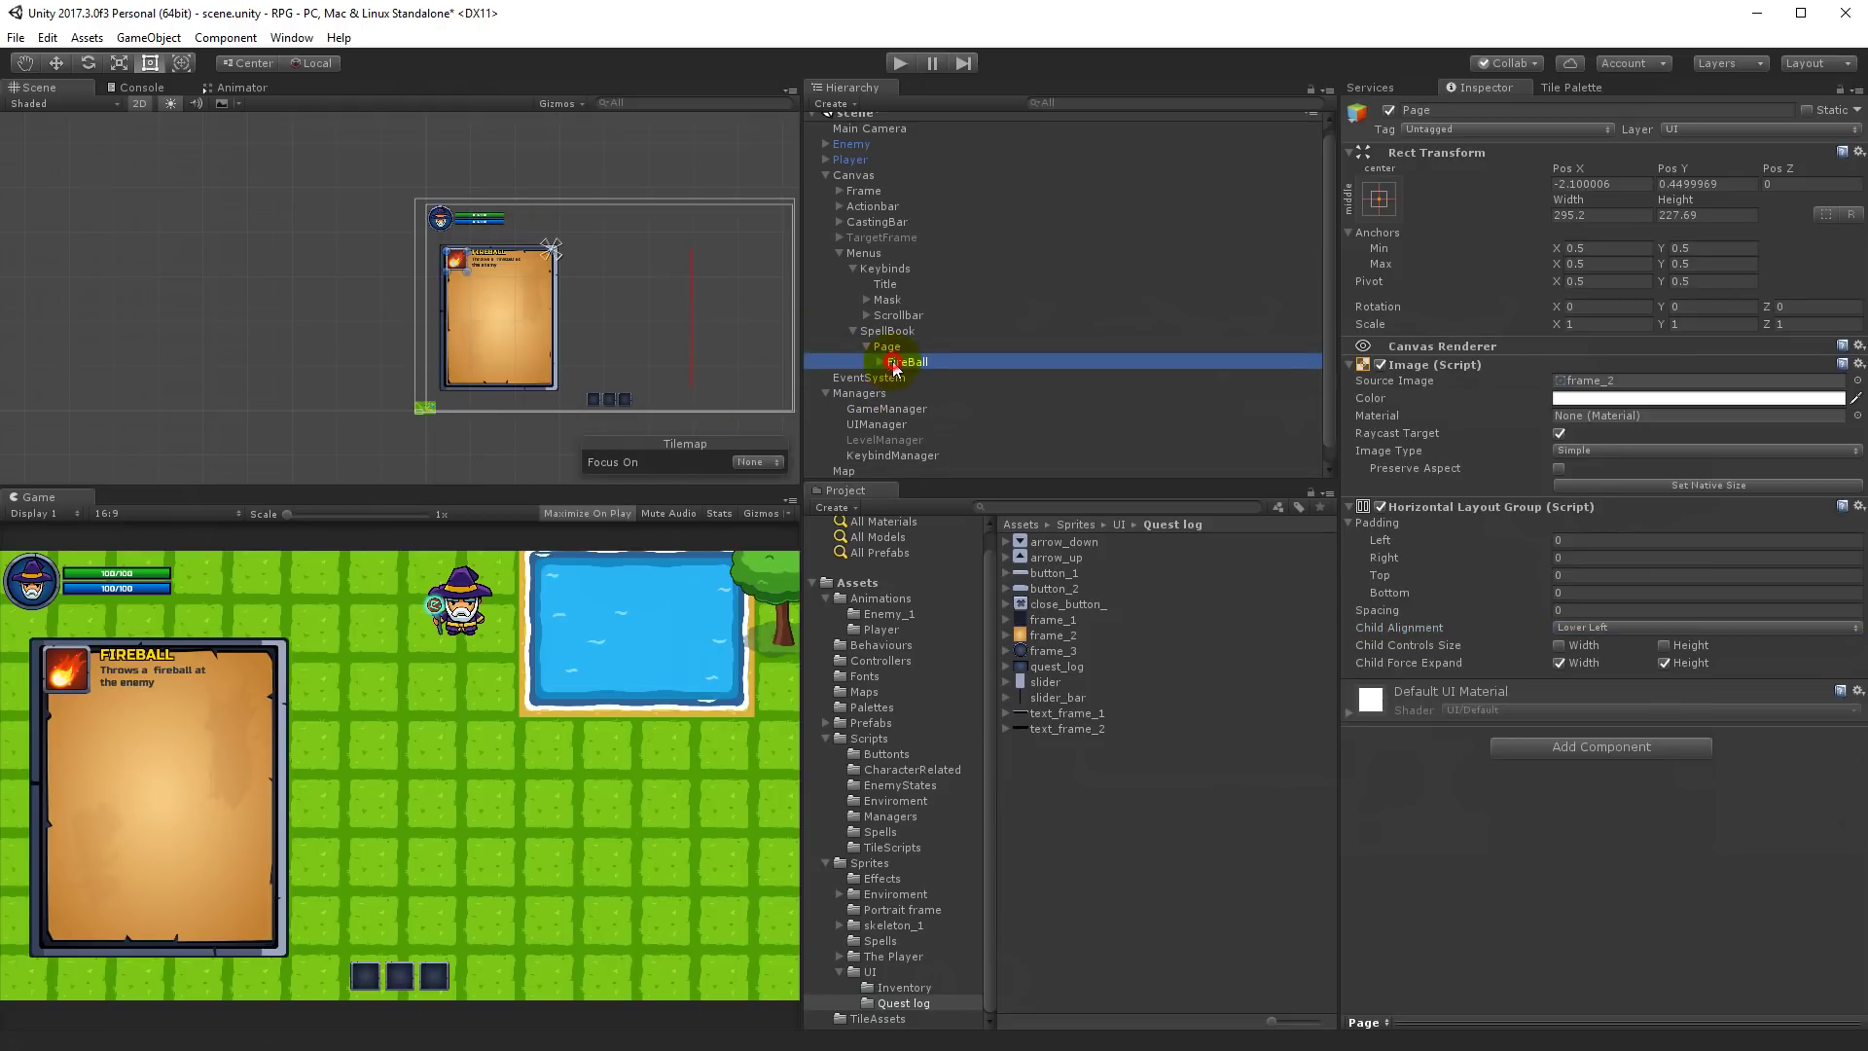
left_click(900, 362)
key("ctrl+d")
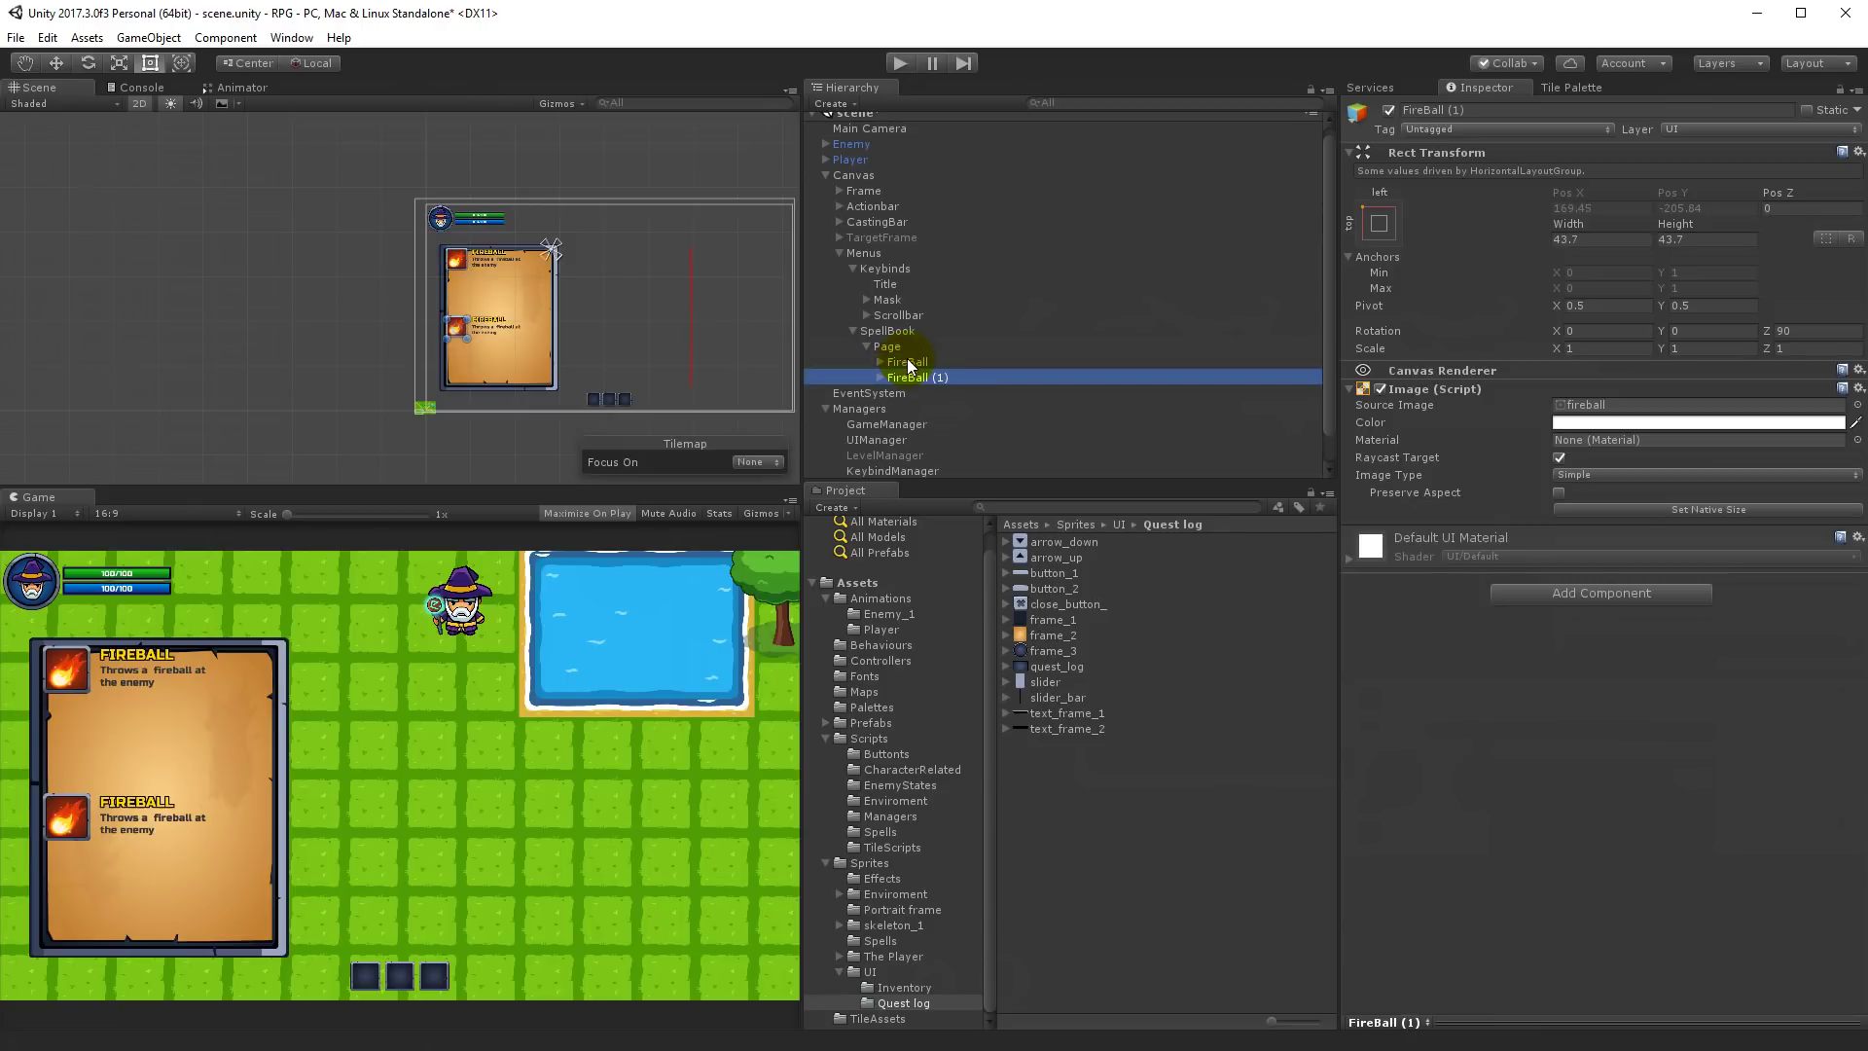
key("ctrl+d")
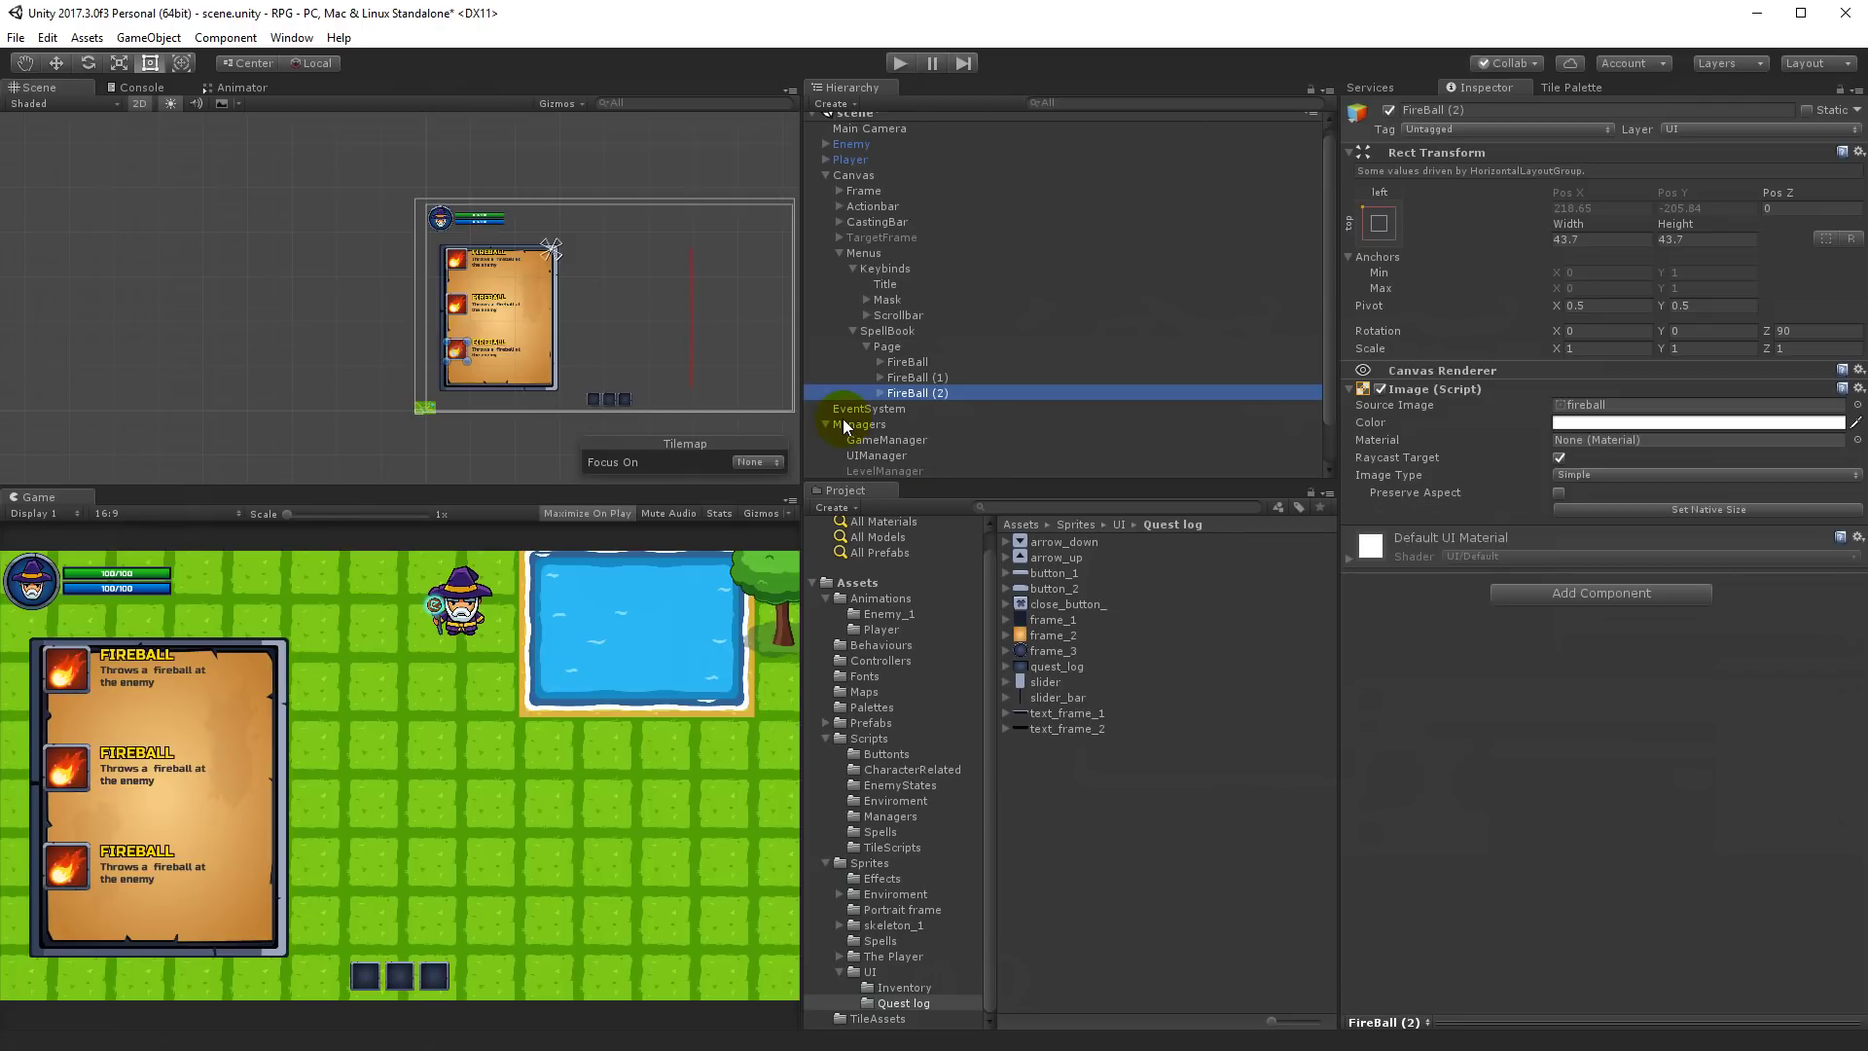
Step: Rename the first FireBall copy FrostBolt and set its source image to the frostbolt sprite
left_click(882, 382)
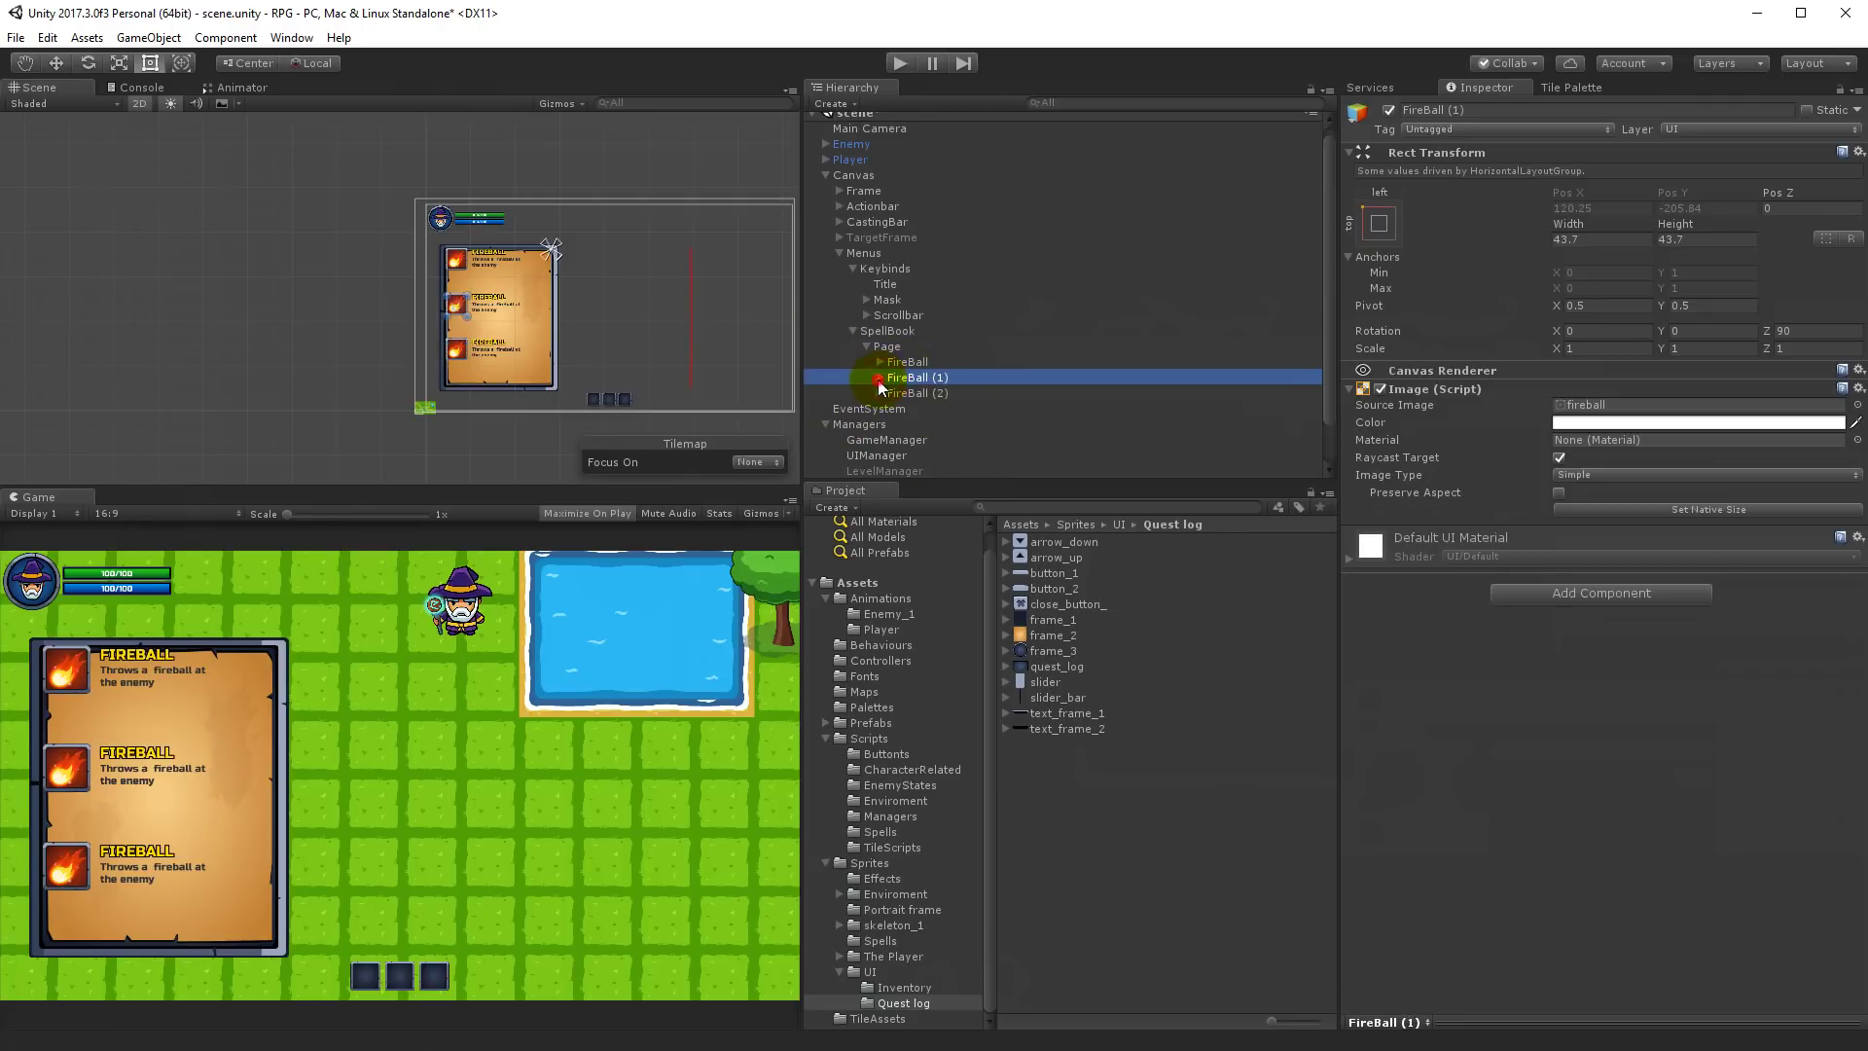
key("Up")
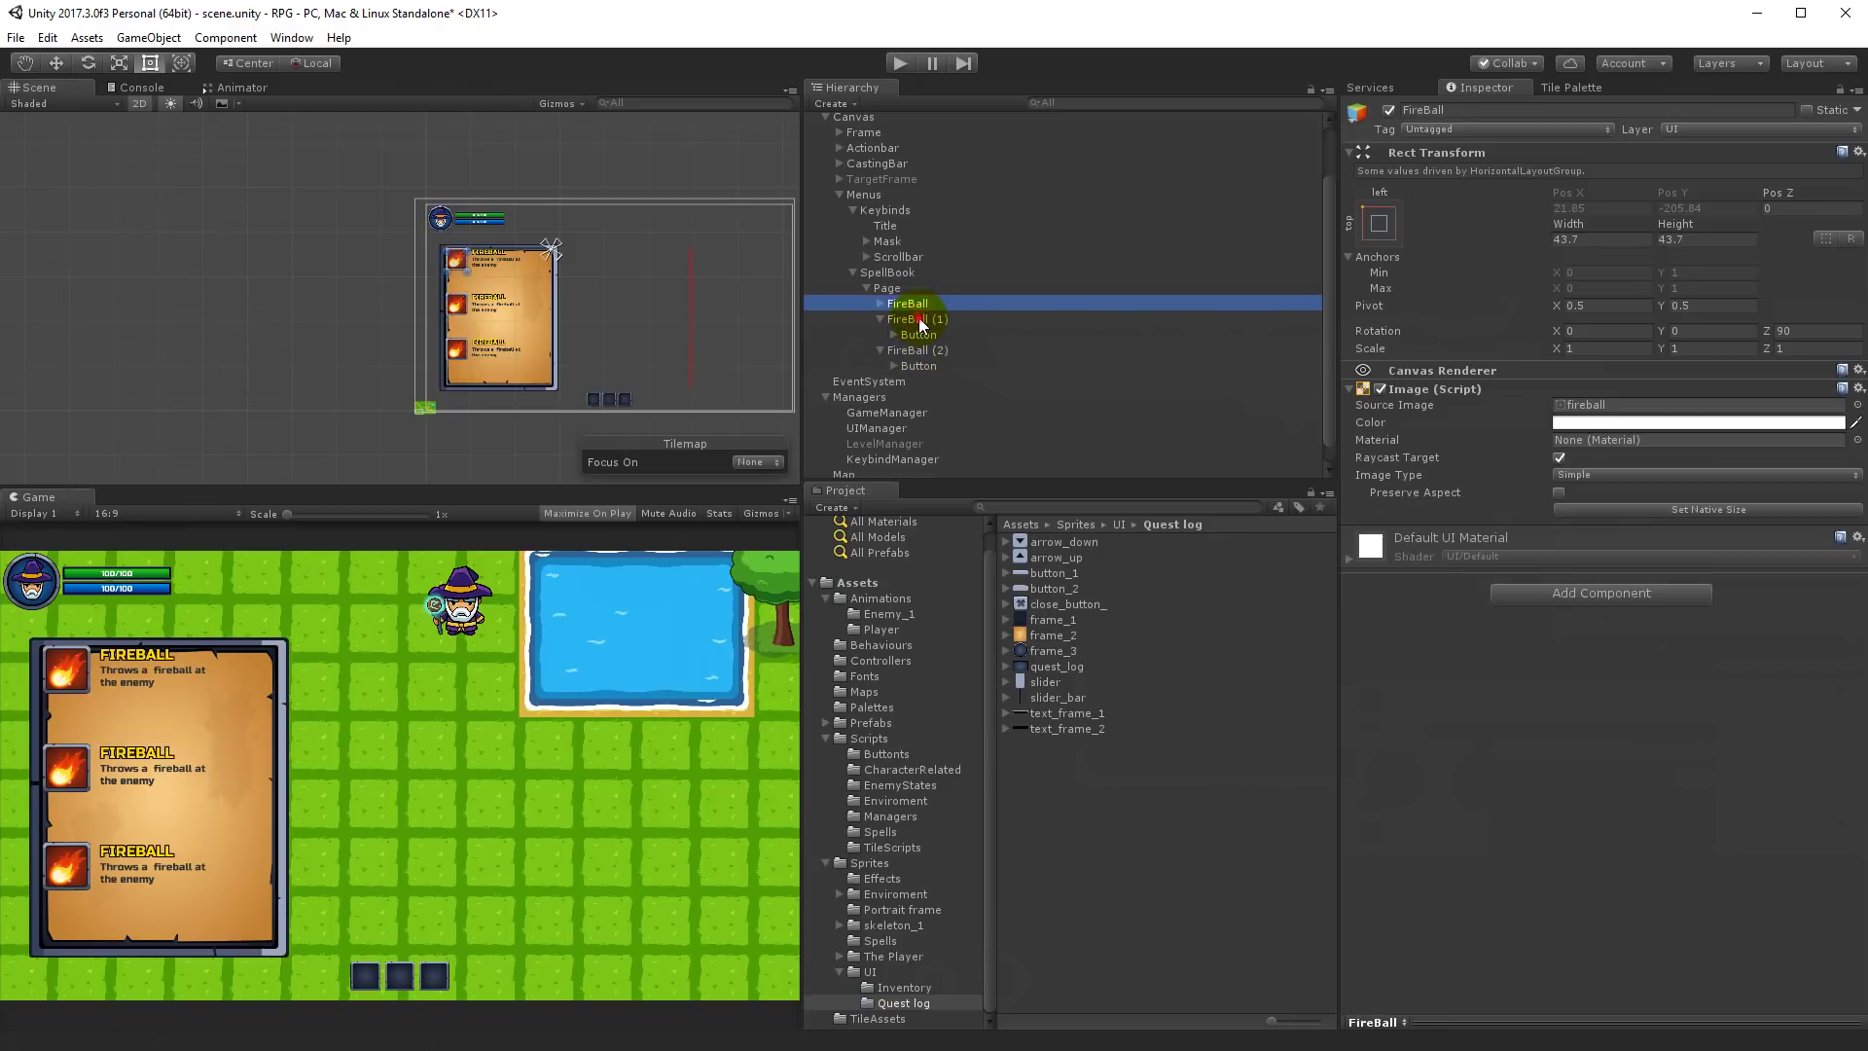
left_click(918, 317)
type("FrostBolt")
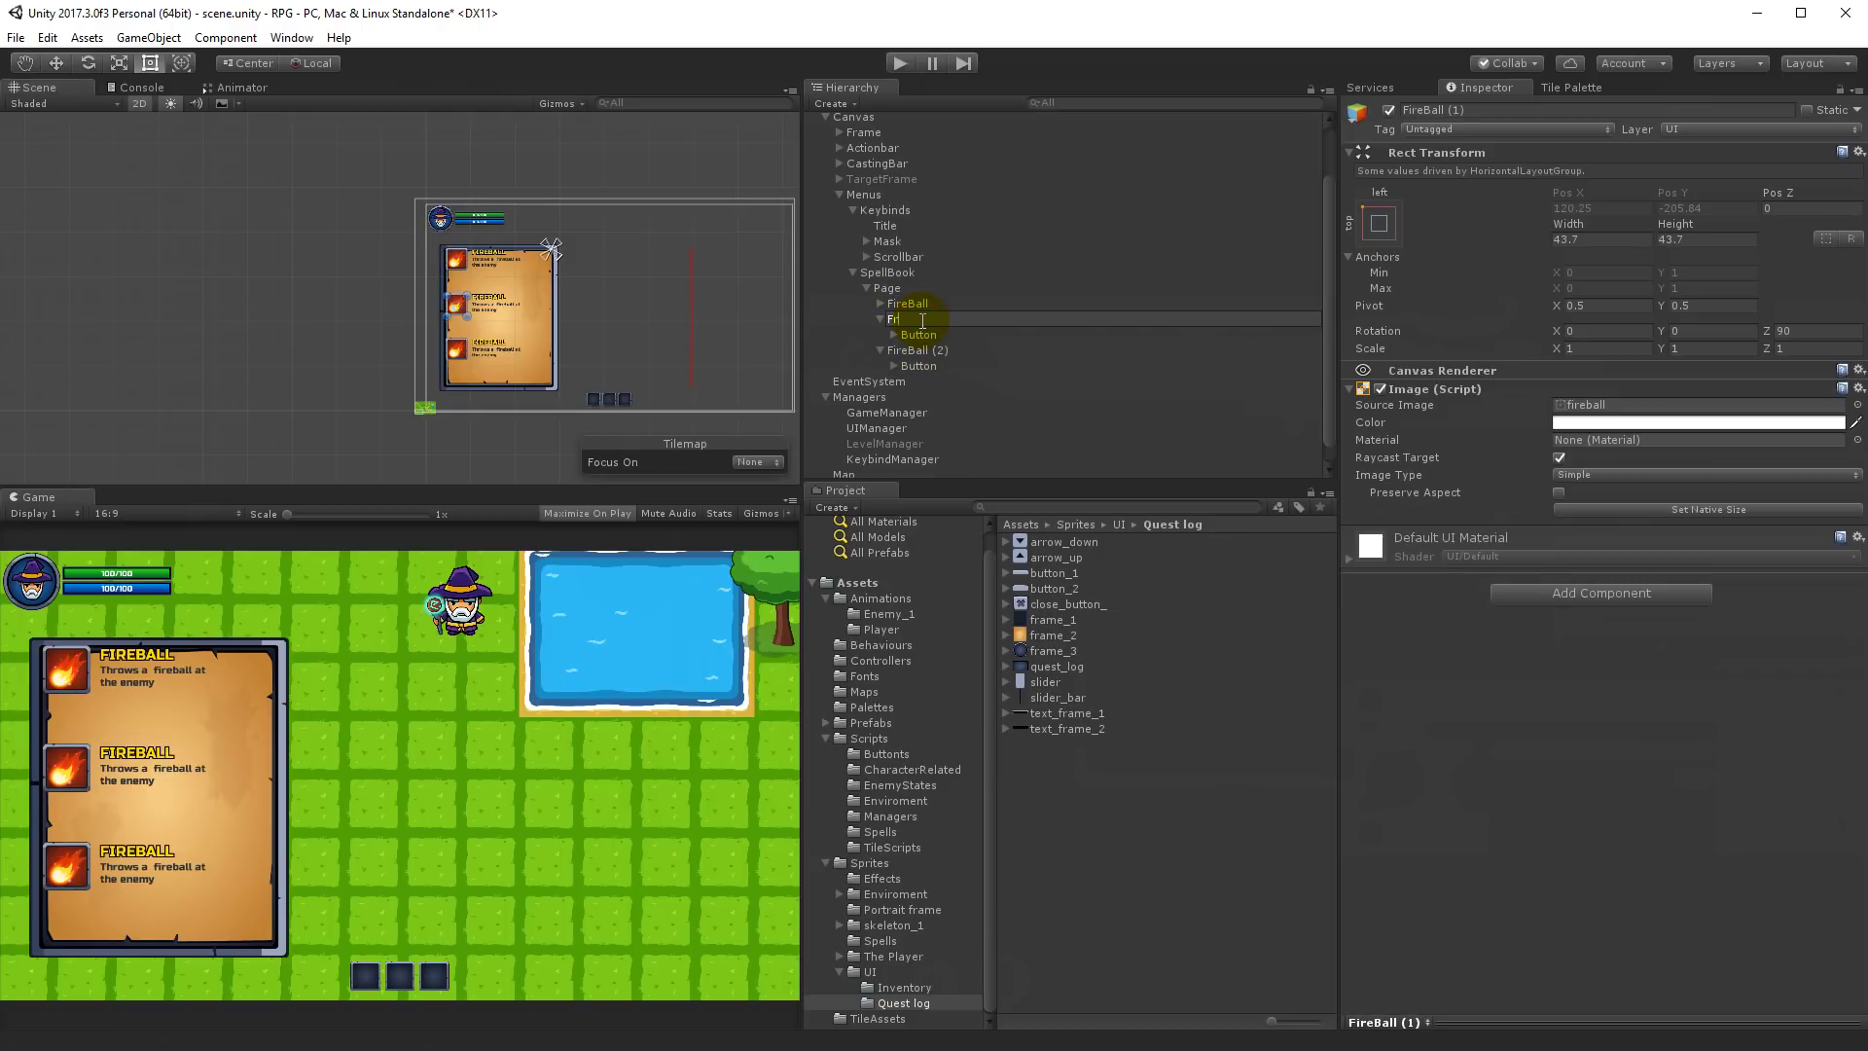
key("Return")
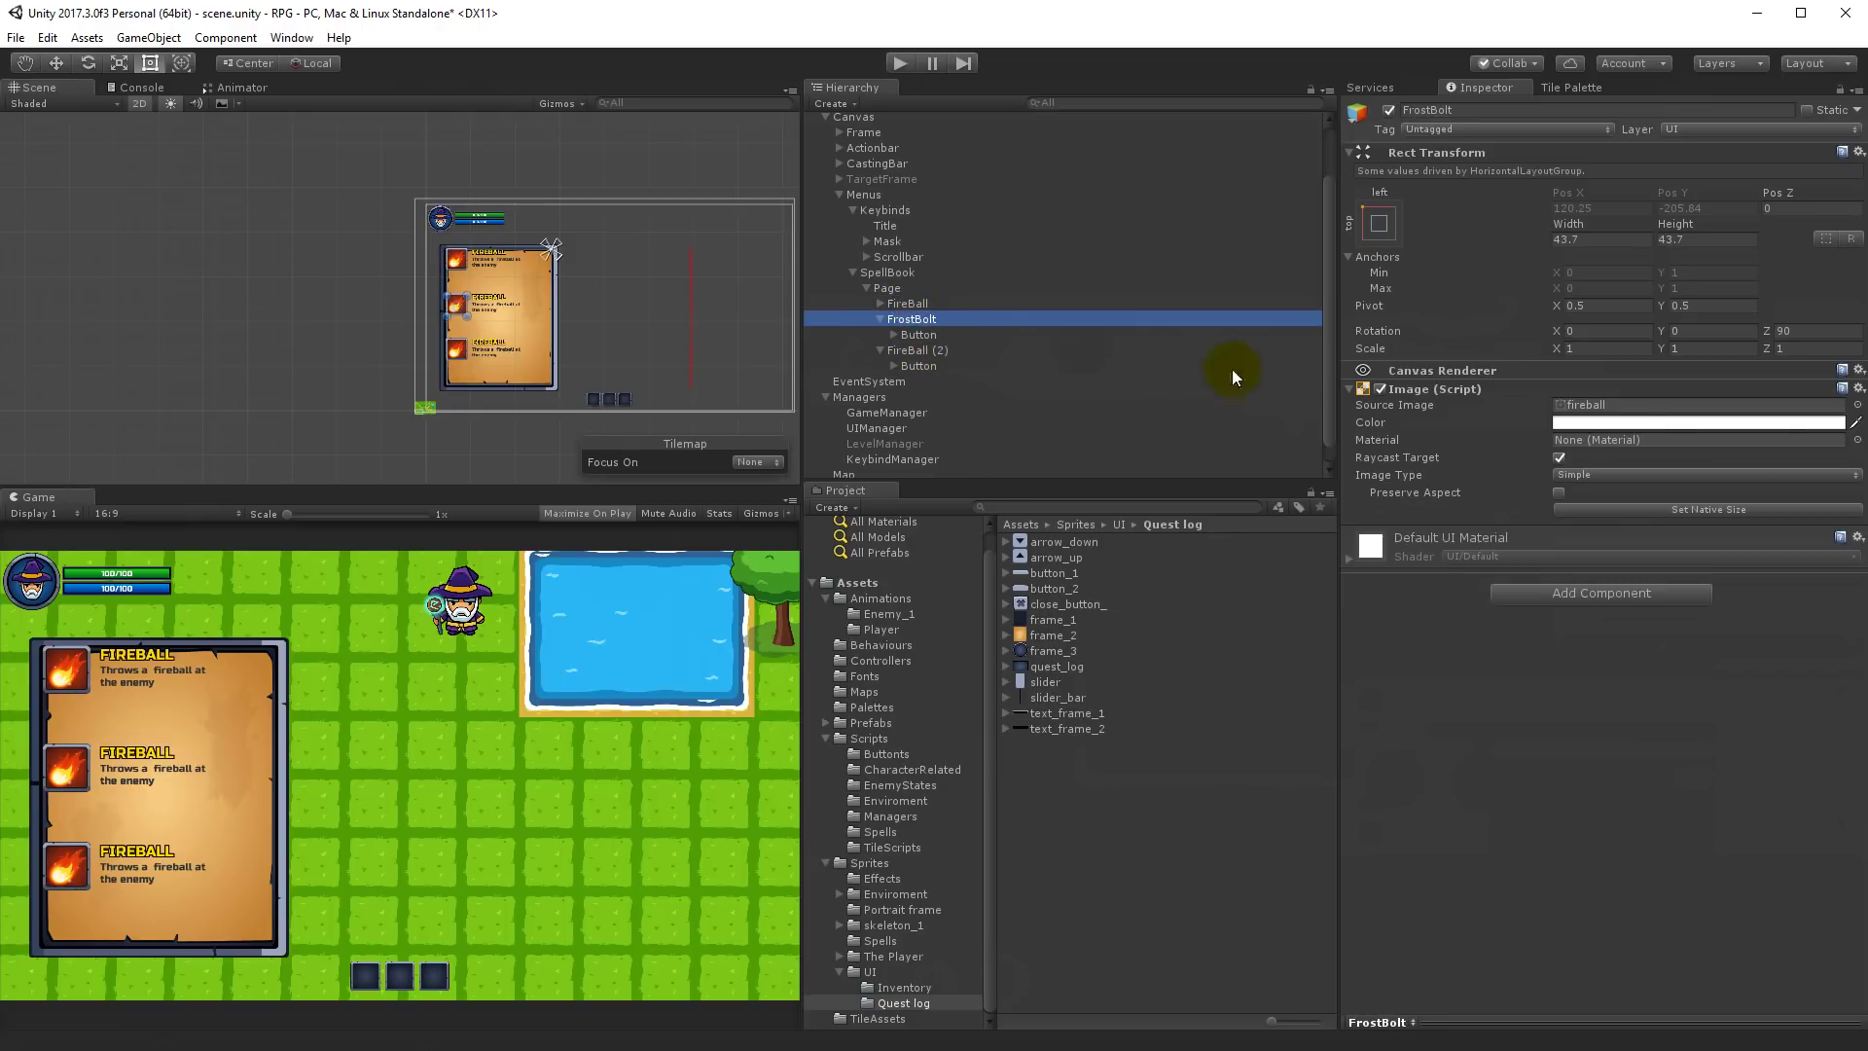
left_click(1857, 405)
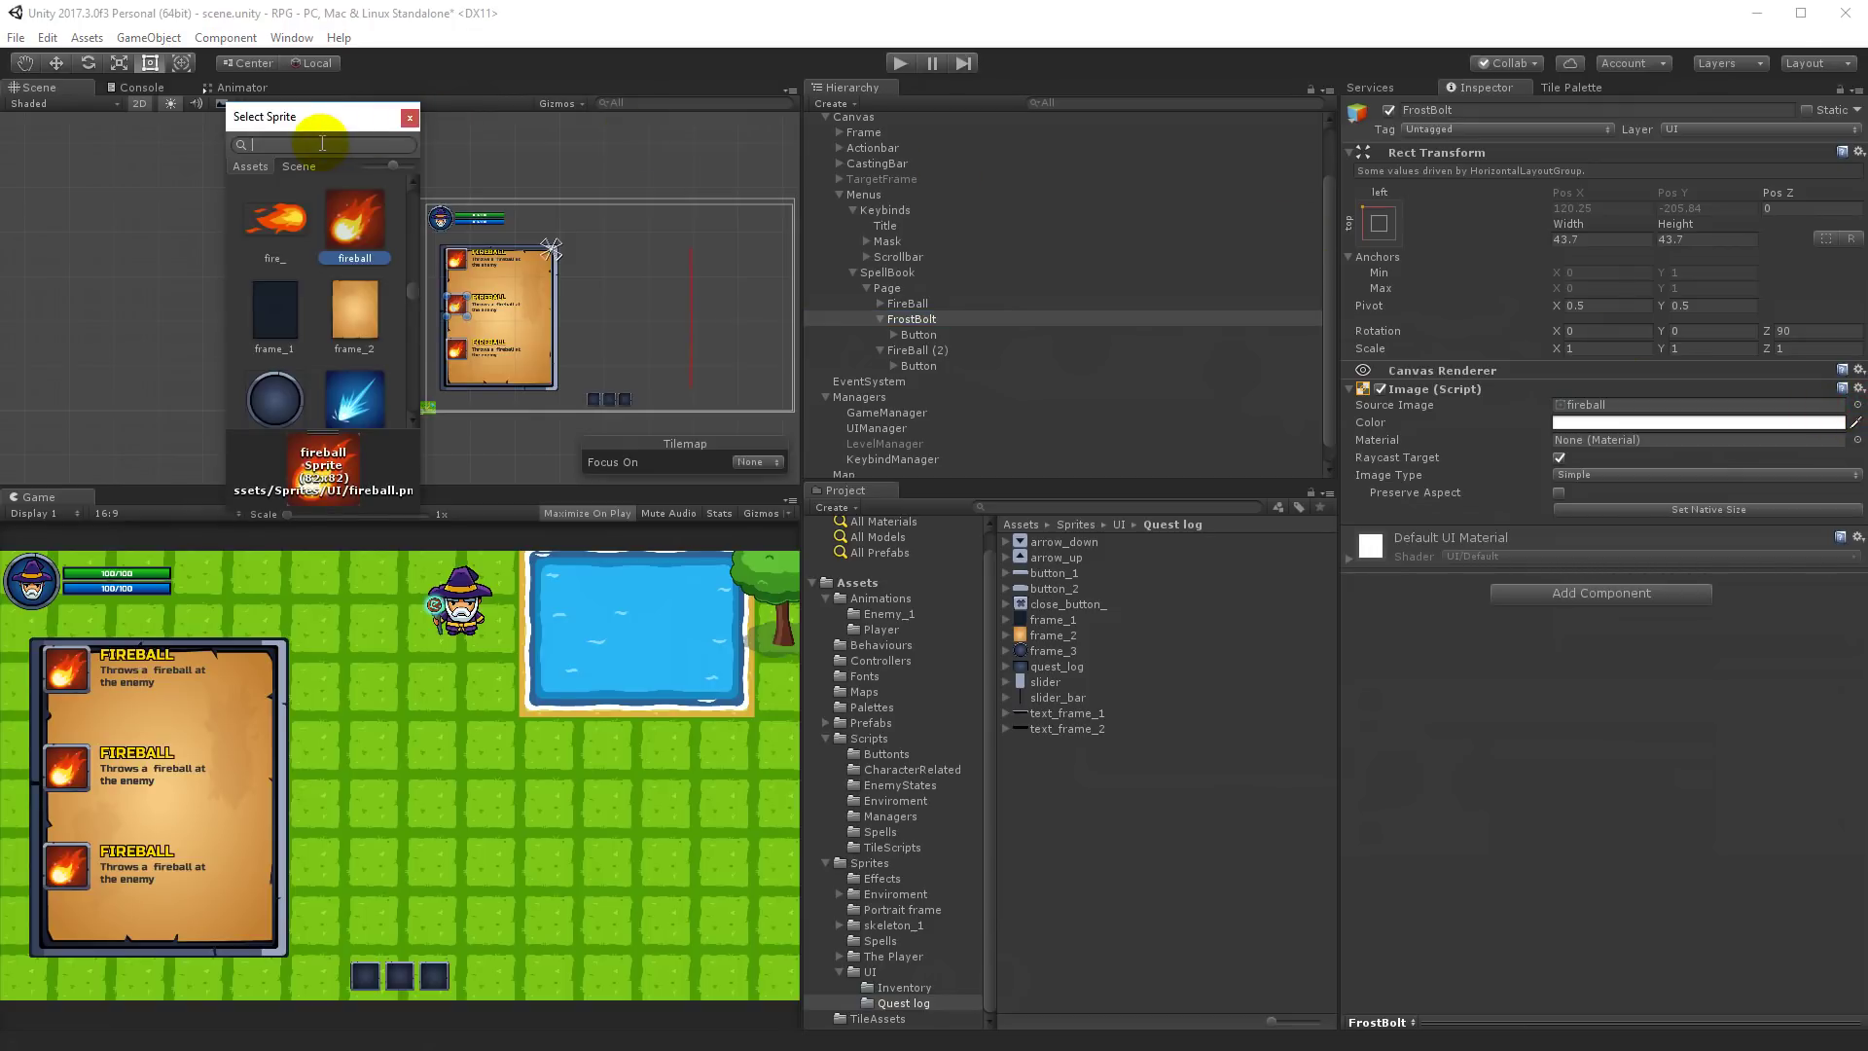
scroll(324, 194, "down", 3)
double_click(264, 282)
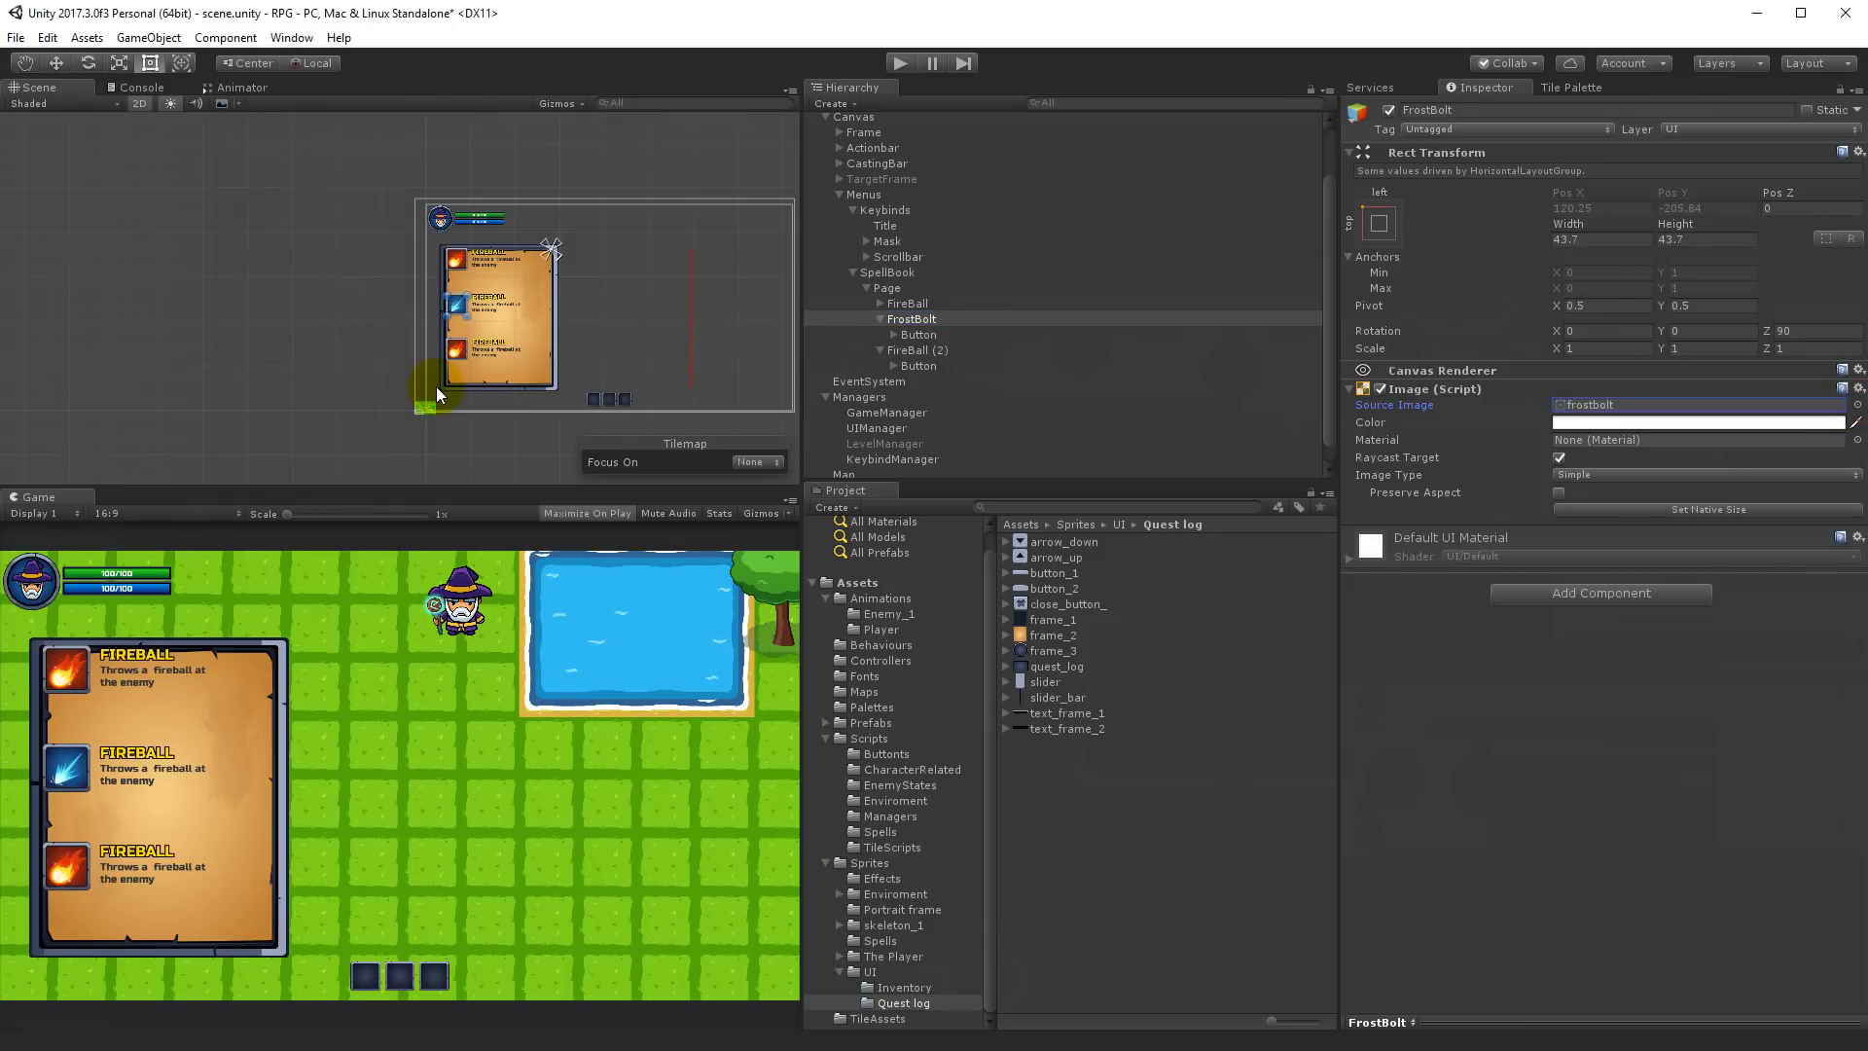
Step: Set the text of the FrostBolt entry's Title to FROSTBOLT
left_click(911, 334)
left_click(893, 335)
left_click(925, 351)
left_click(1464, 407)
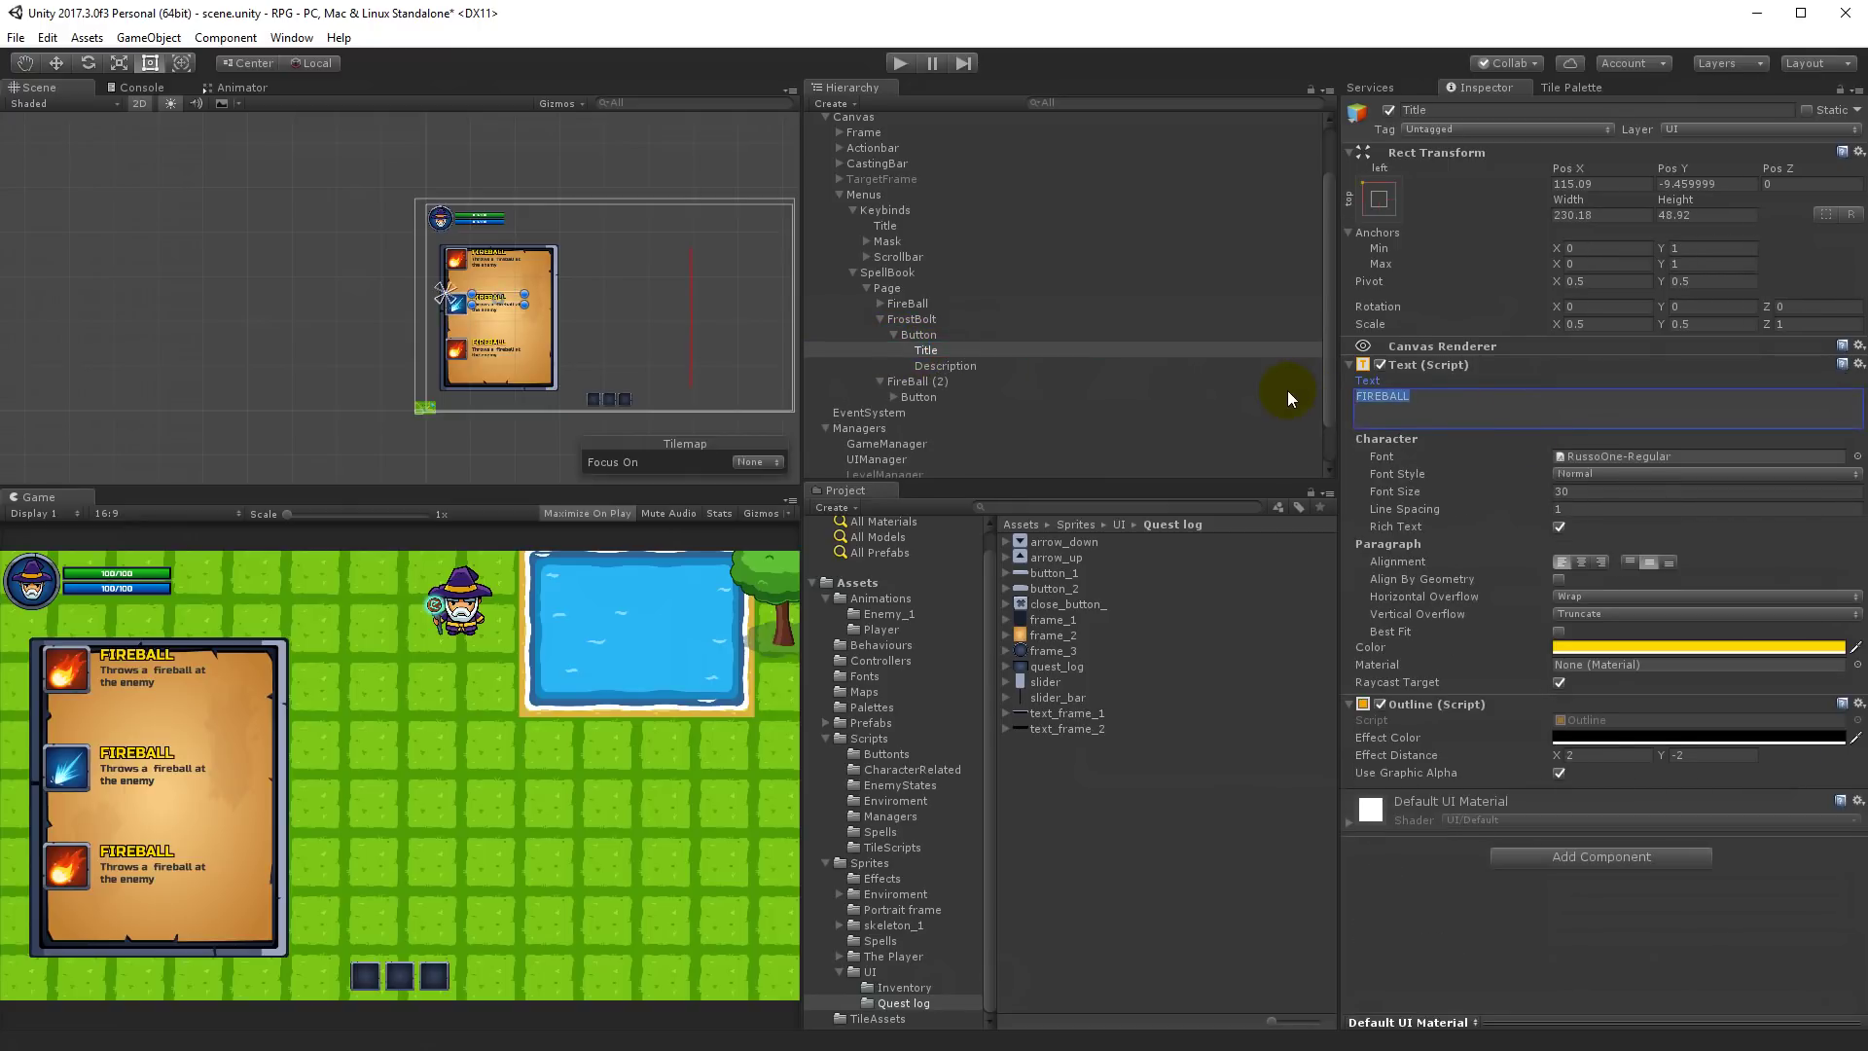
type("F")
left_click(1407, 421)
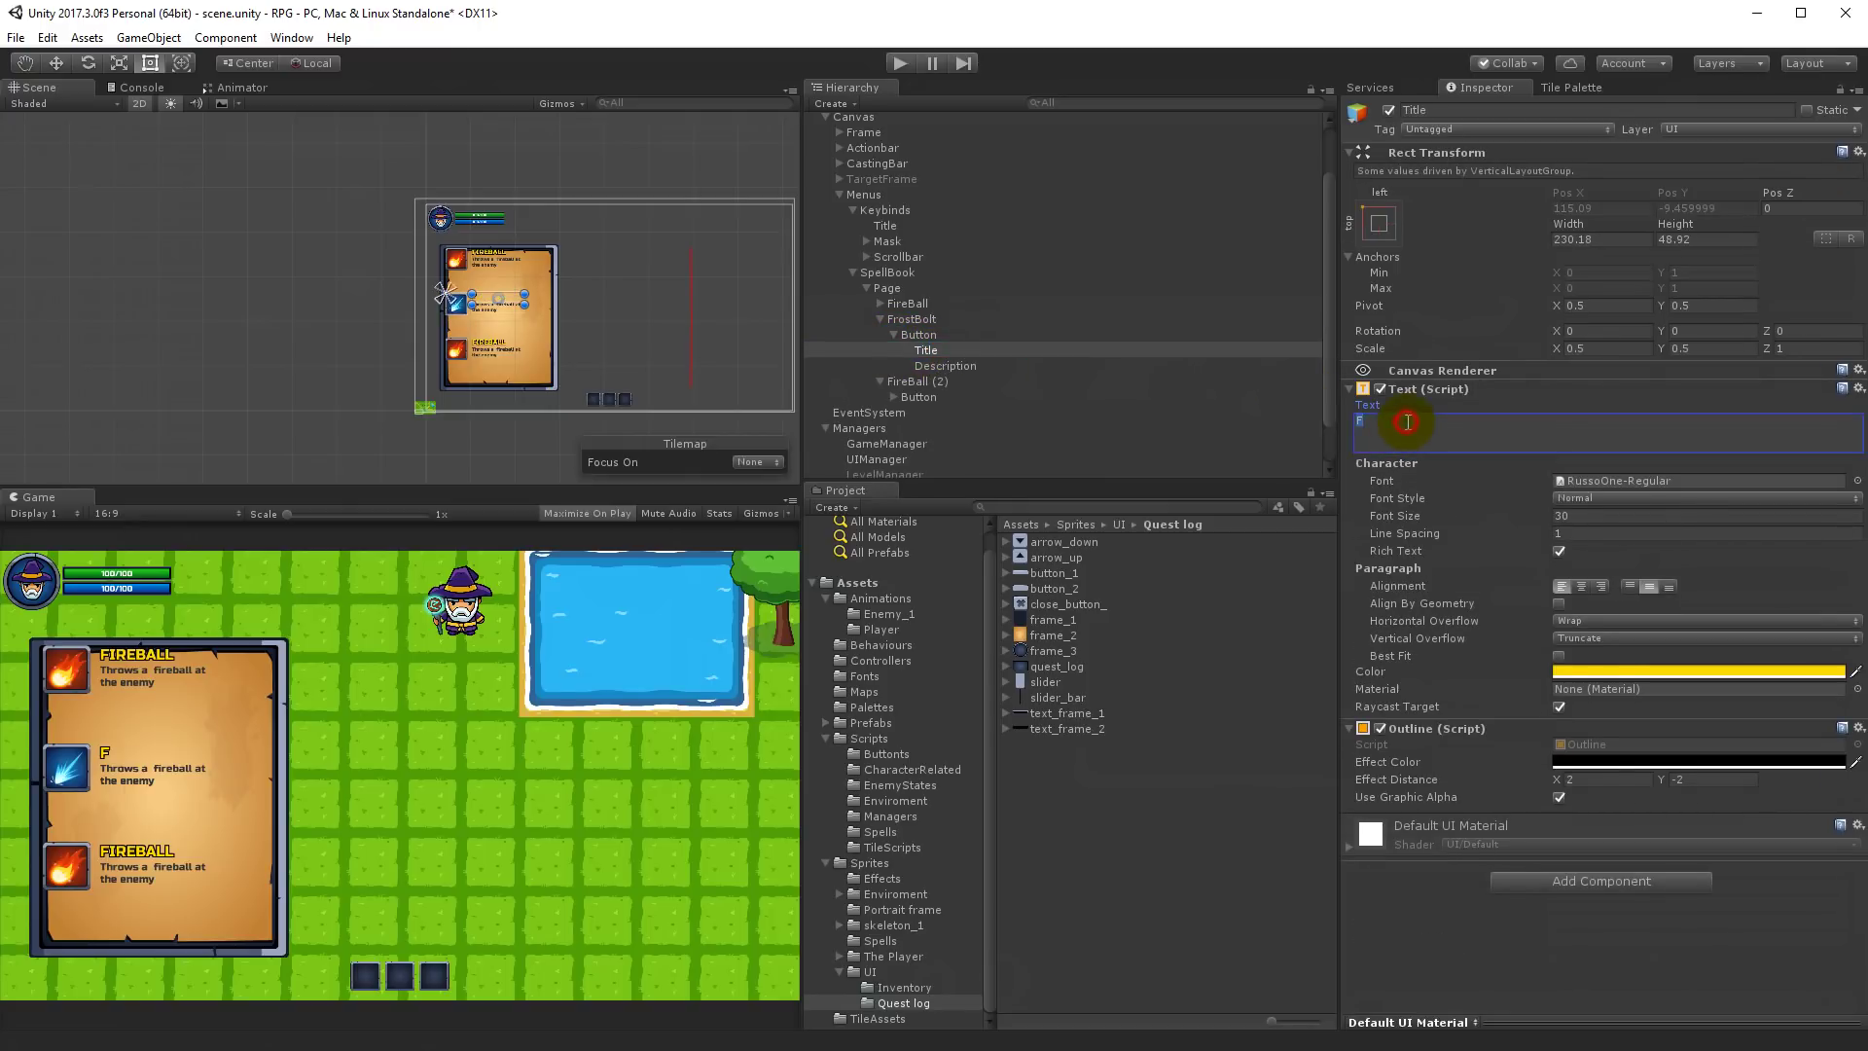
type("FROSTBOLT")
Step: Change the FrostBolt entry's Description text so that it says frostbolt in place of fireball
left_click(936, 366)
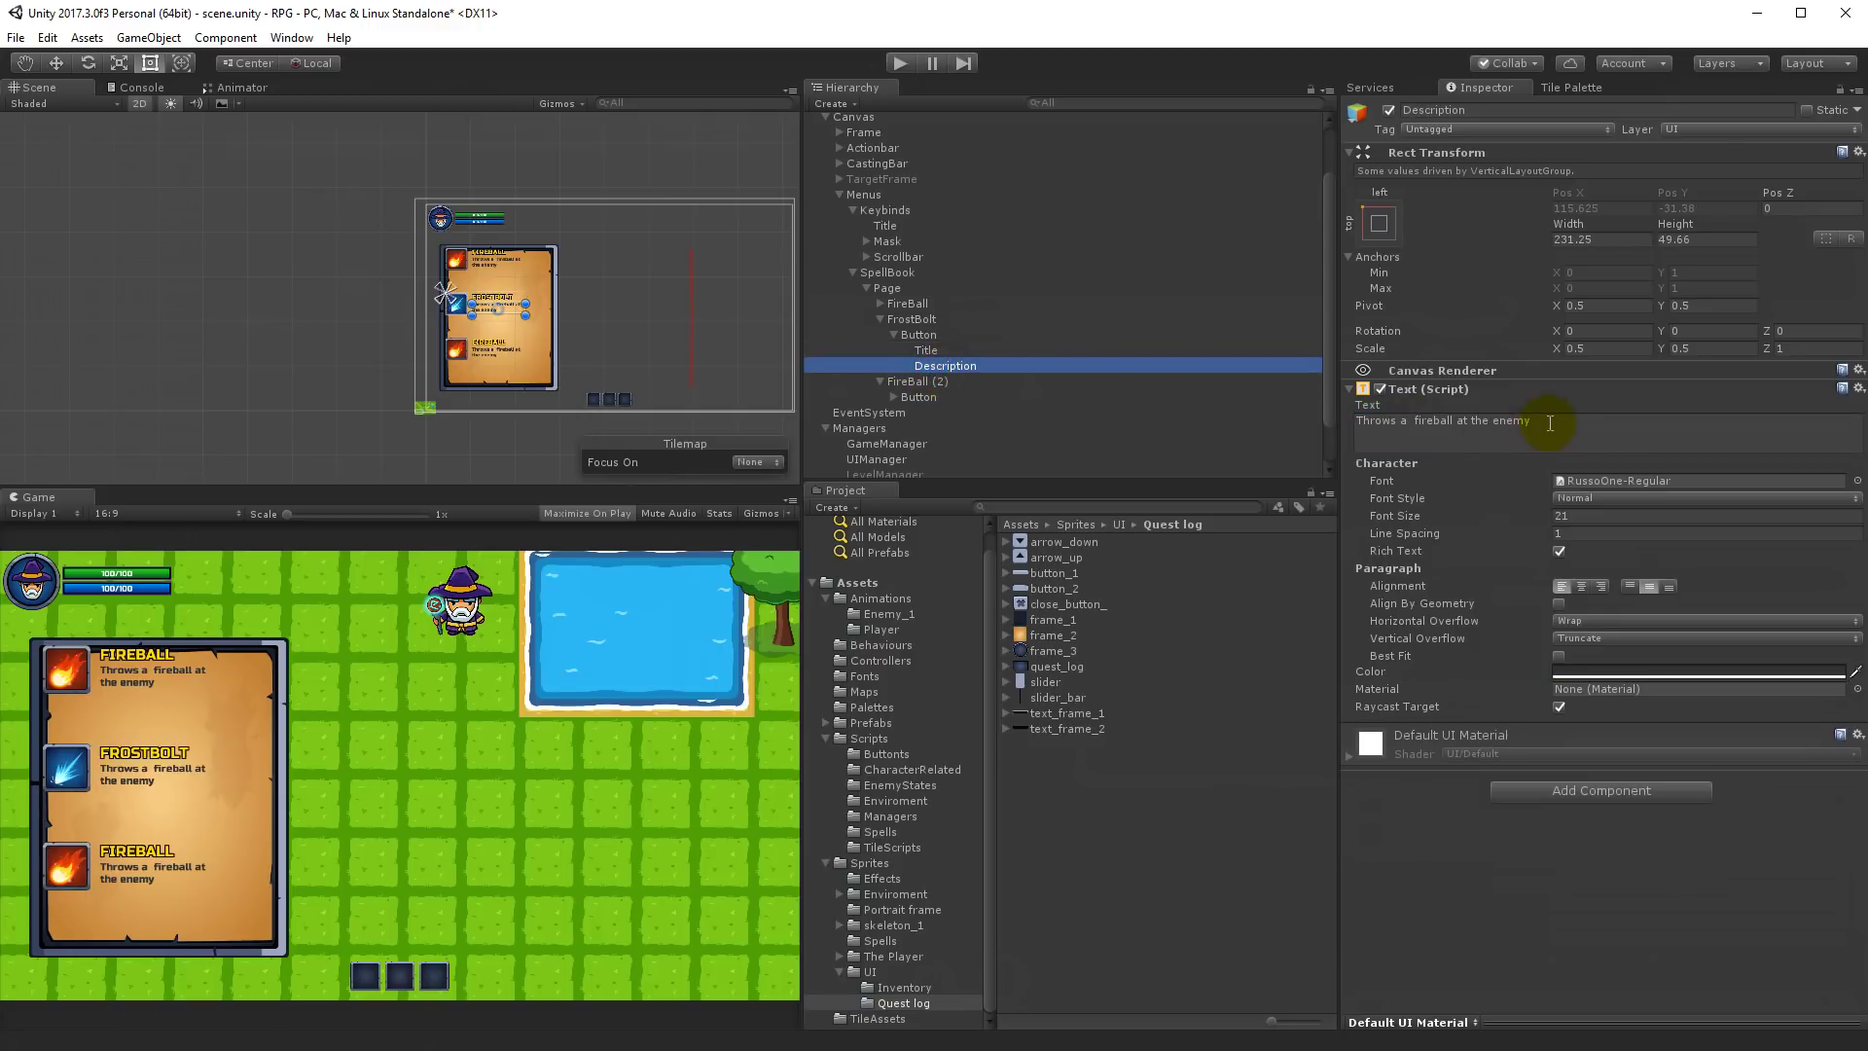
double_click(1433, 421)
type("frost")
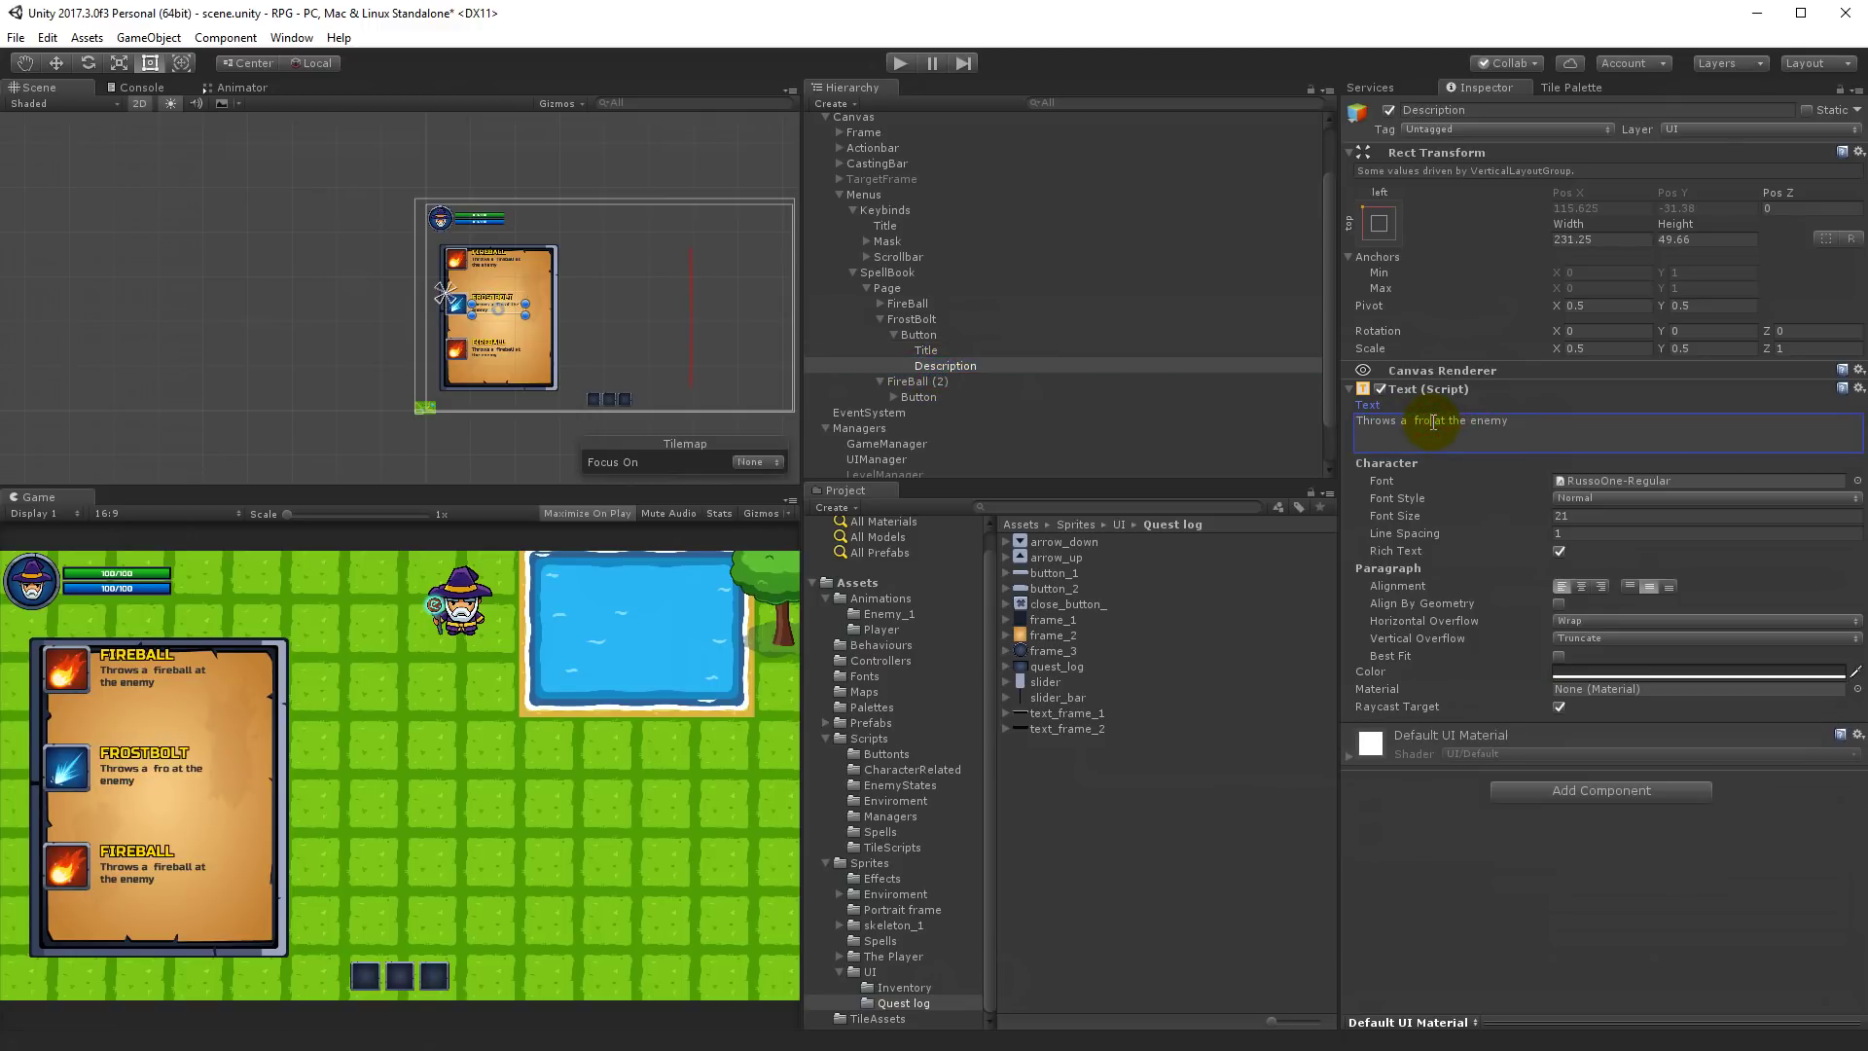
type("bolt")
Step: Rename the remaining FireBall copy on the Page ThunderBolt
left_click(914, 382)
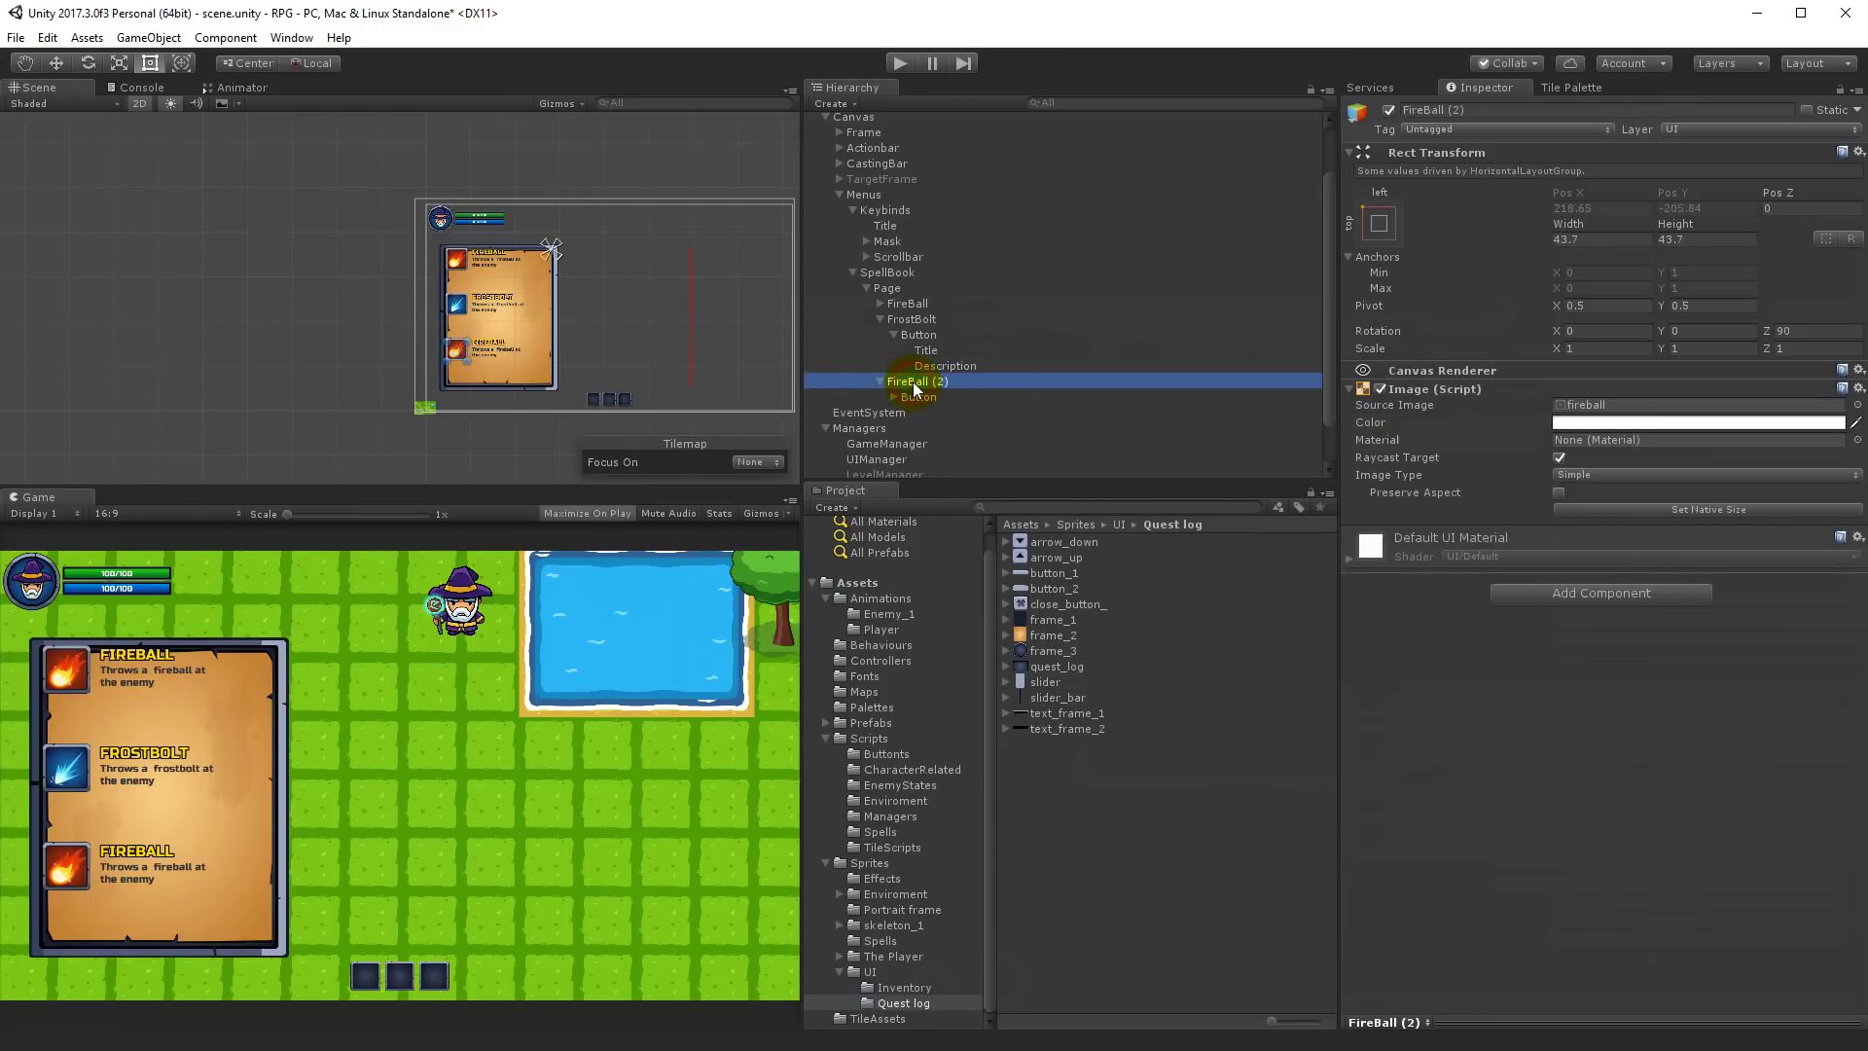
left_click(914, 383)
type("Th")
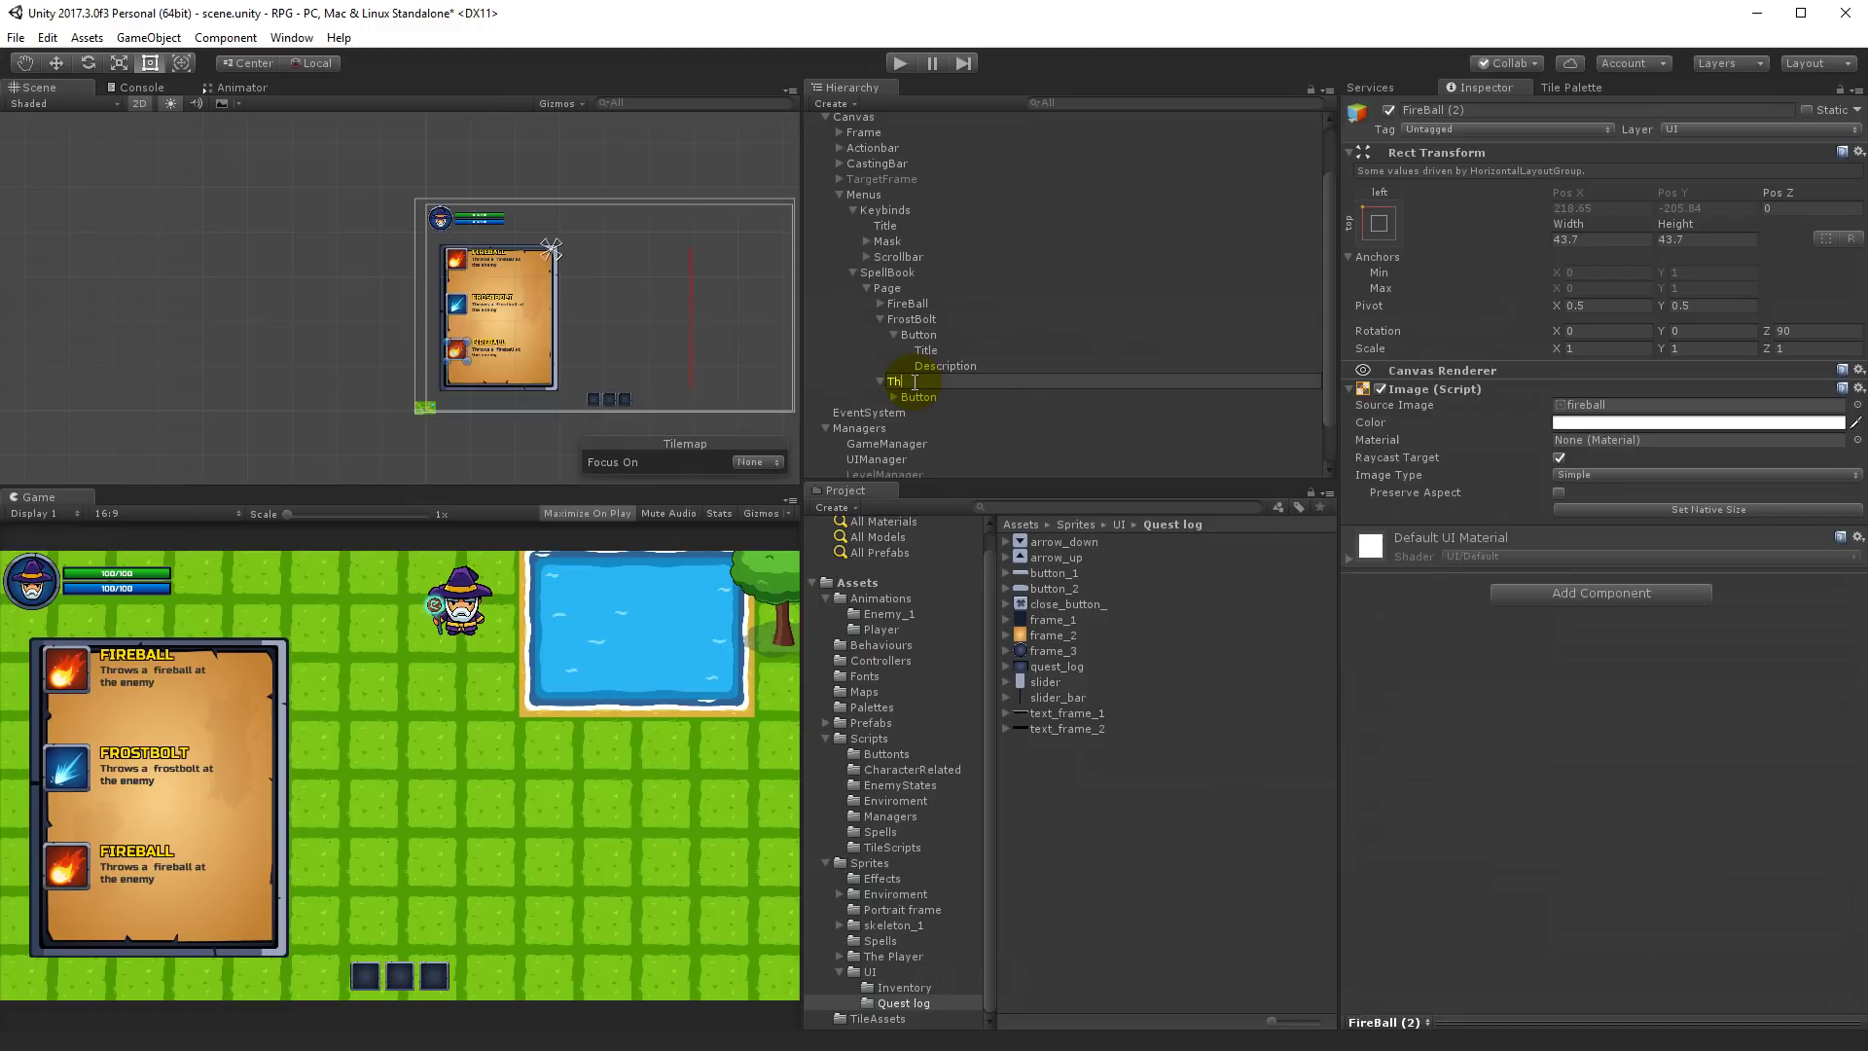
type("underBolt")
key("Return")
Step: Set the text of the ThunderBolt entry's Title to THUNDERBOLT
left_click(899, 401)
left_click(925, 413)
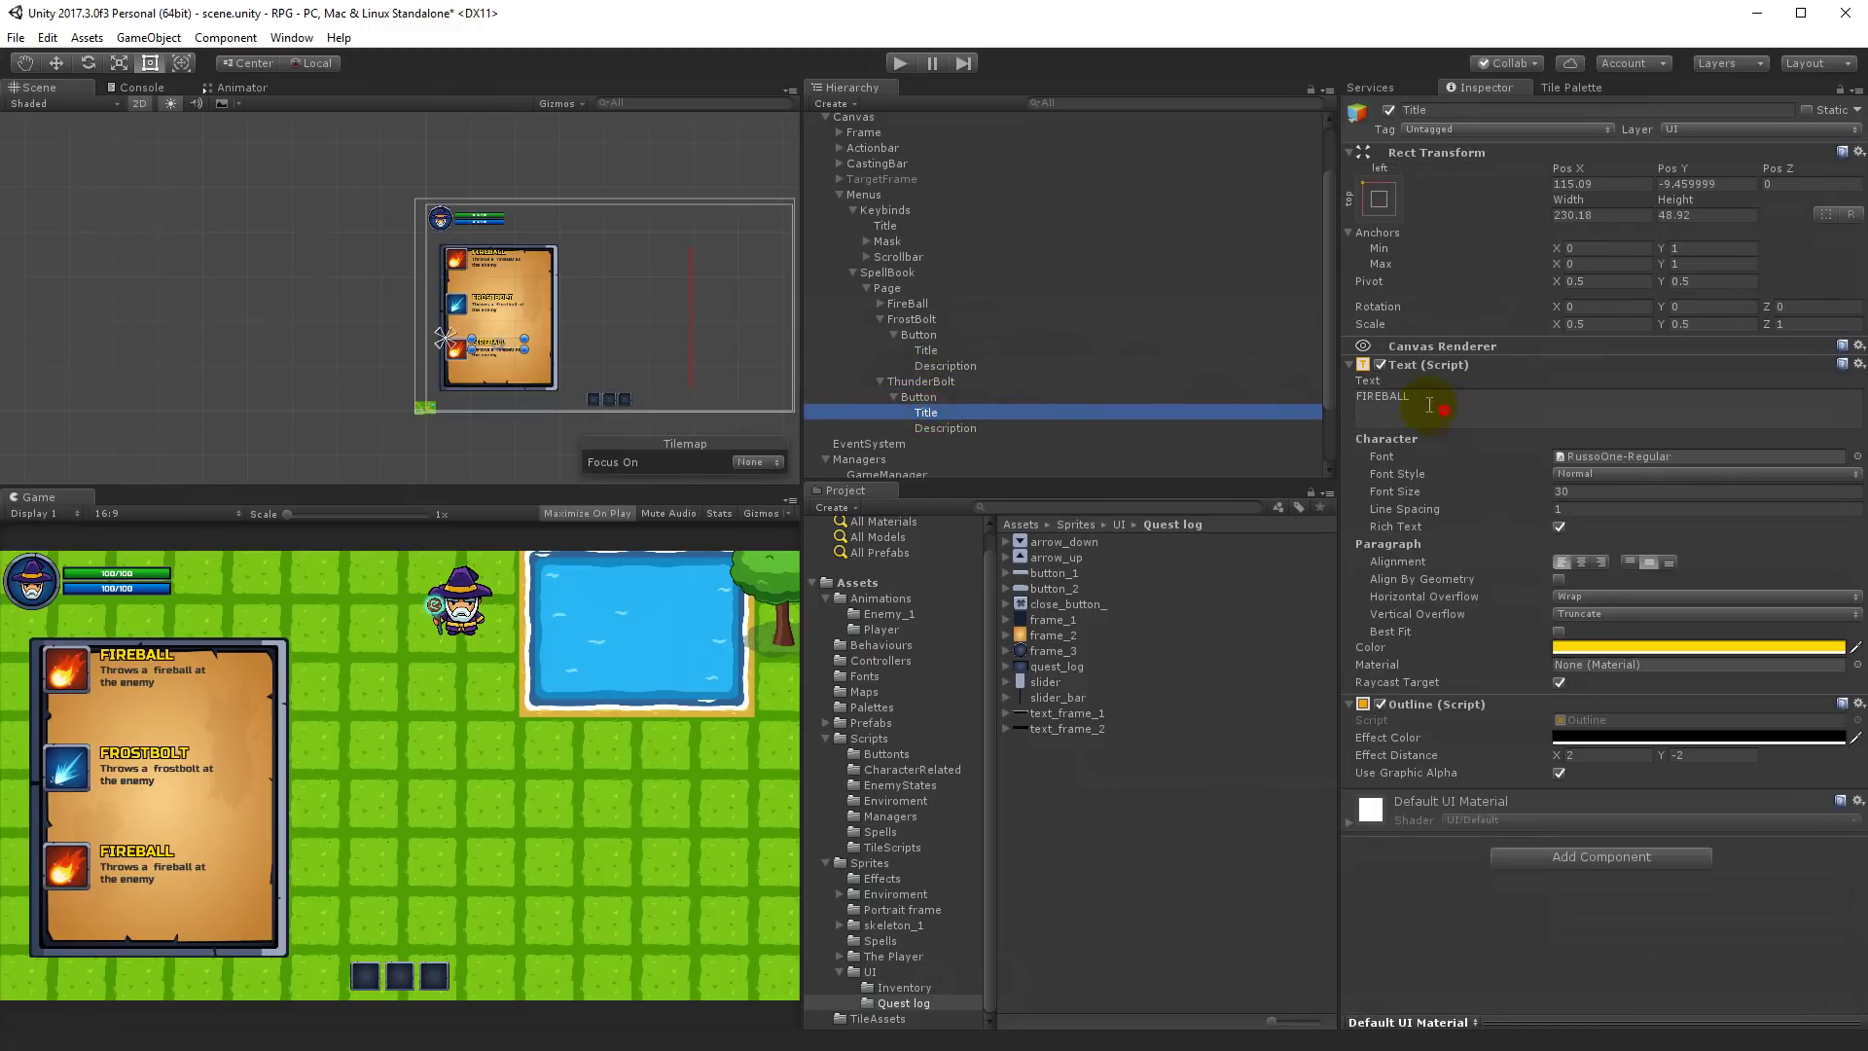
double_click(1438, 408)
type("T")
left_click(1464, 440)
type("THUNDERBOLT")
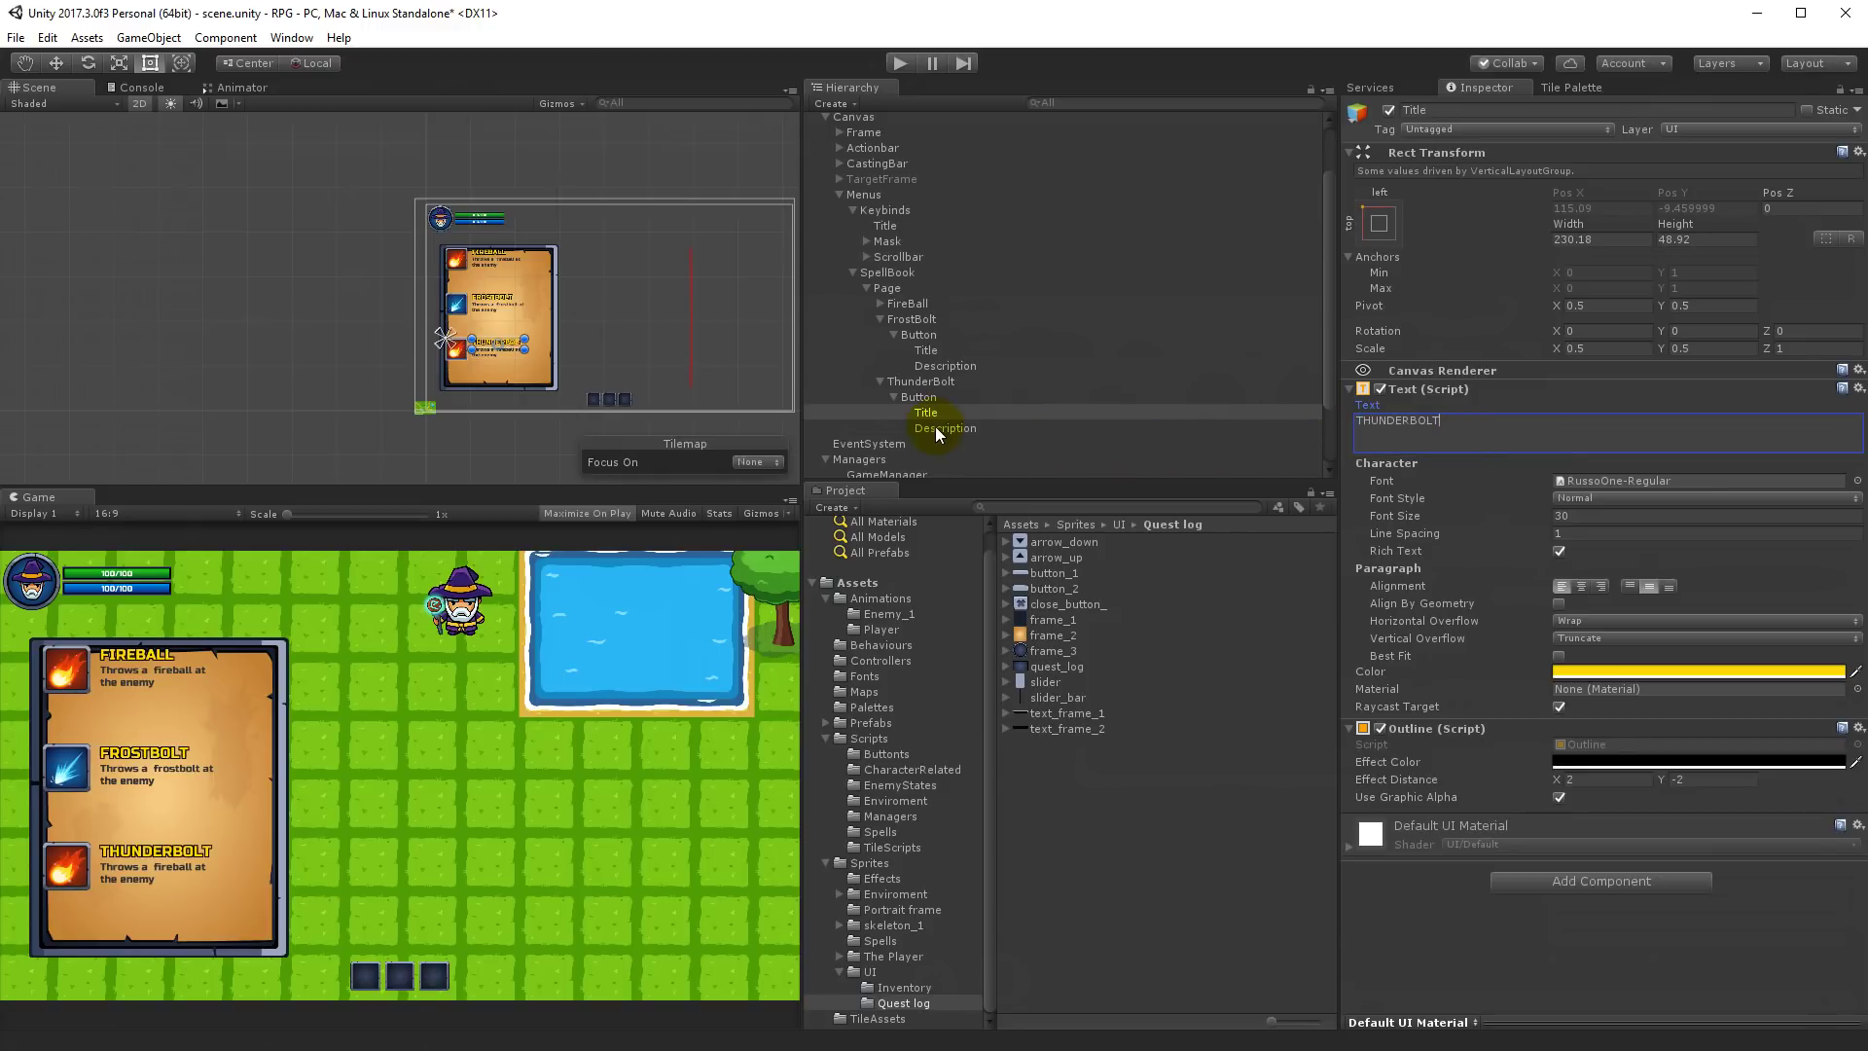
Step: Replace the word fireball with thunderbolt in the ThunderBolt entry's Description text
left_click(936, 428)
left_click(1433, 421)
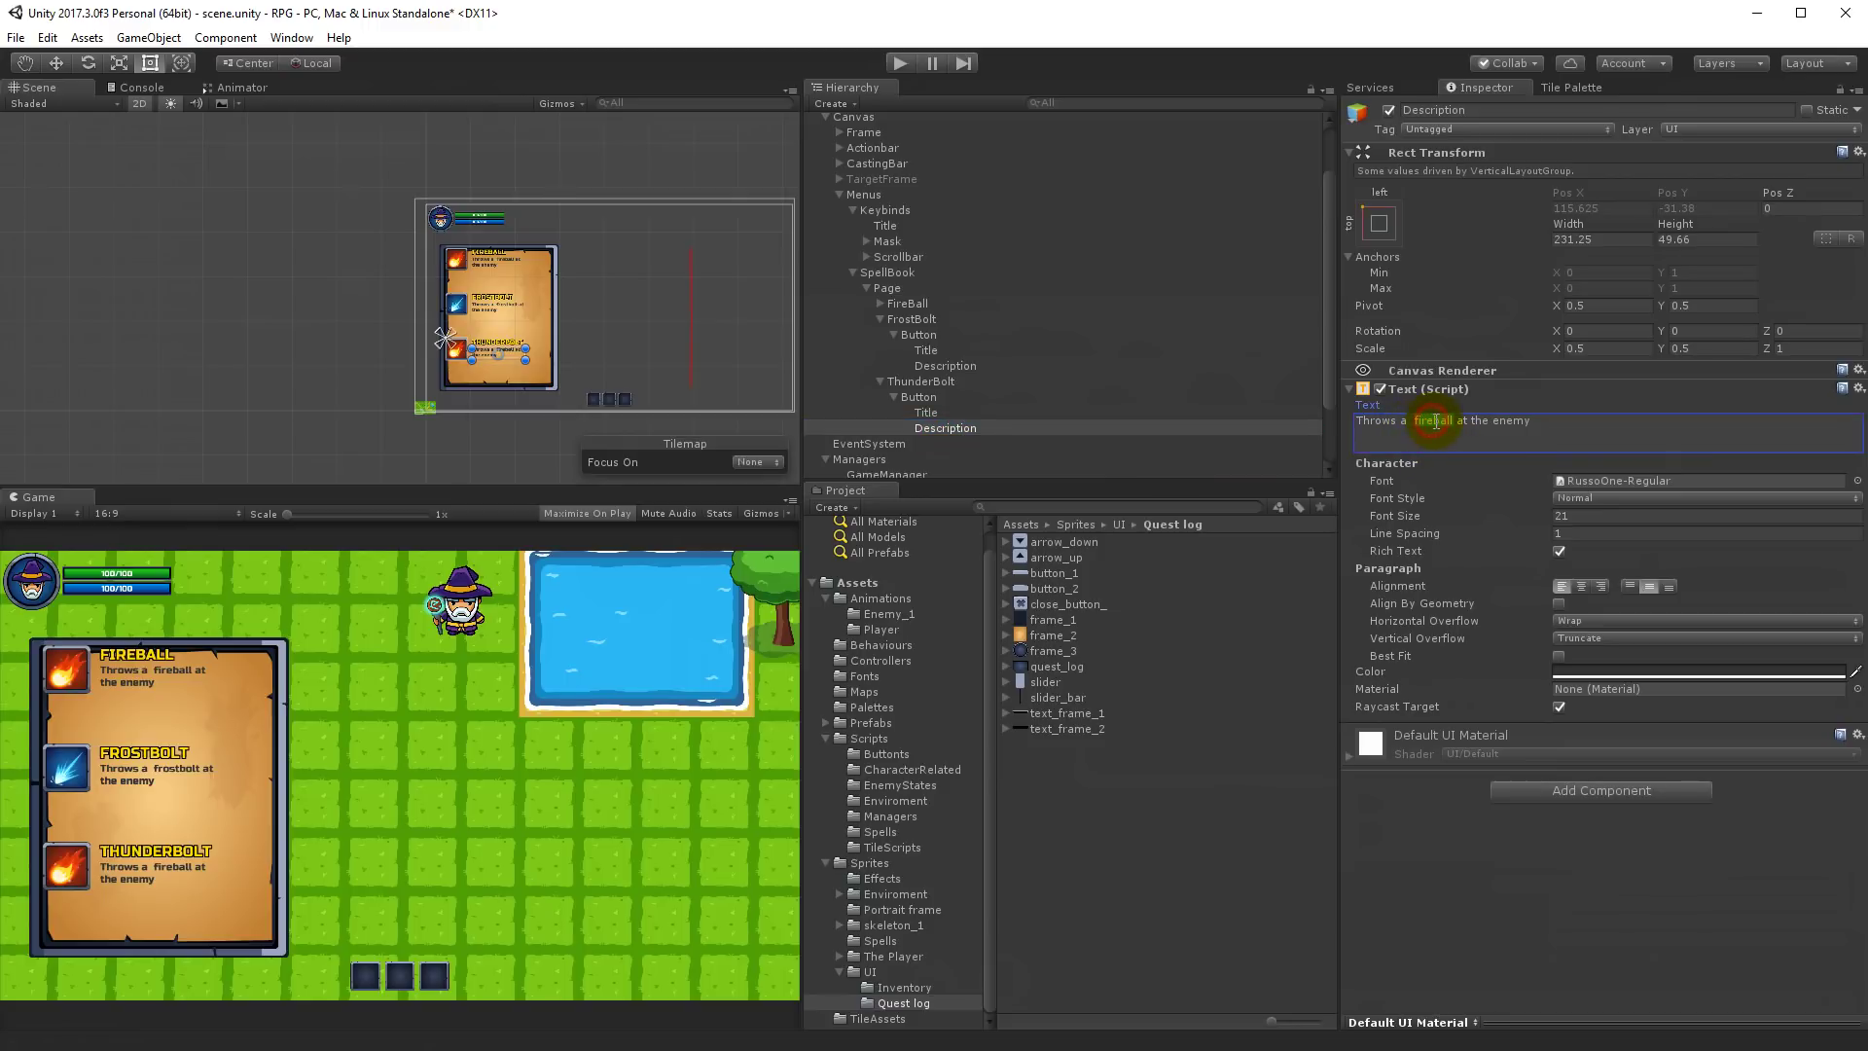
type("thunderbolt")
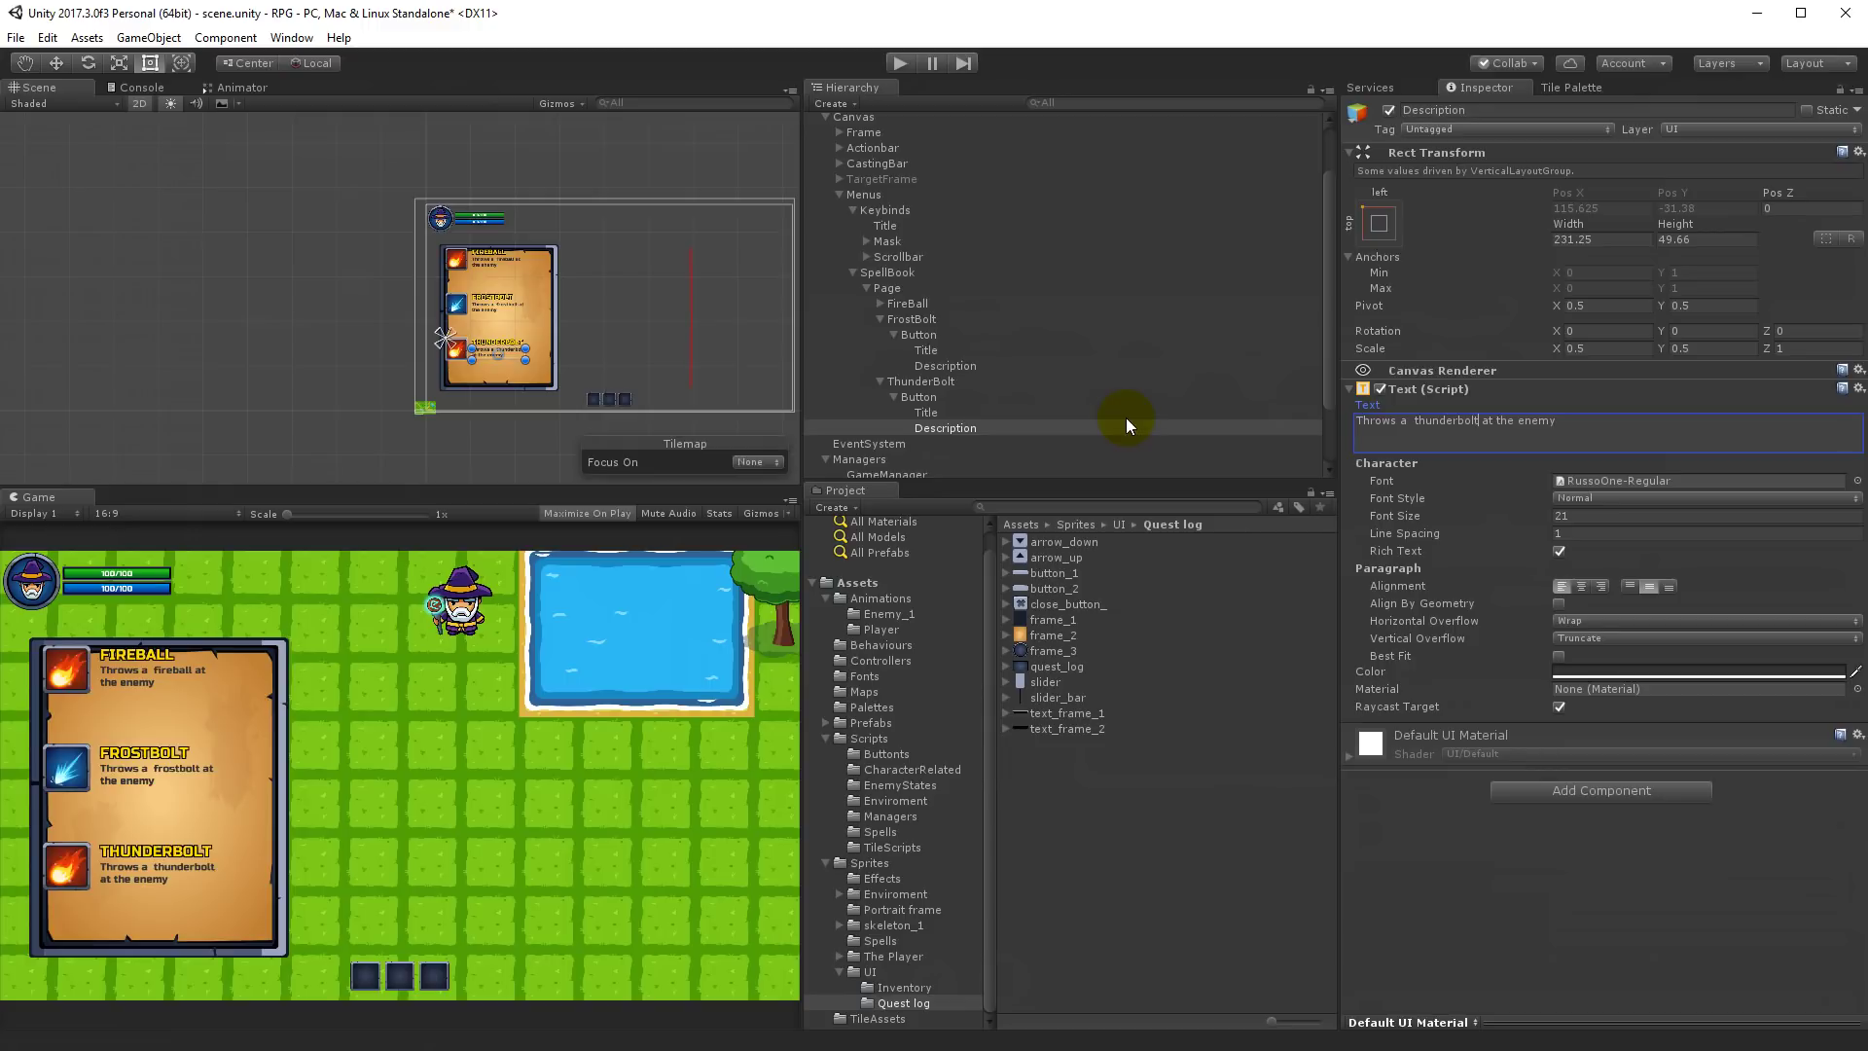
Step: Set the ThunderBolt entry's source image to the thunderbolt sprite
left_click(917, 396)
left_click(919, 383)
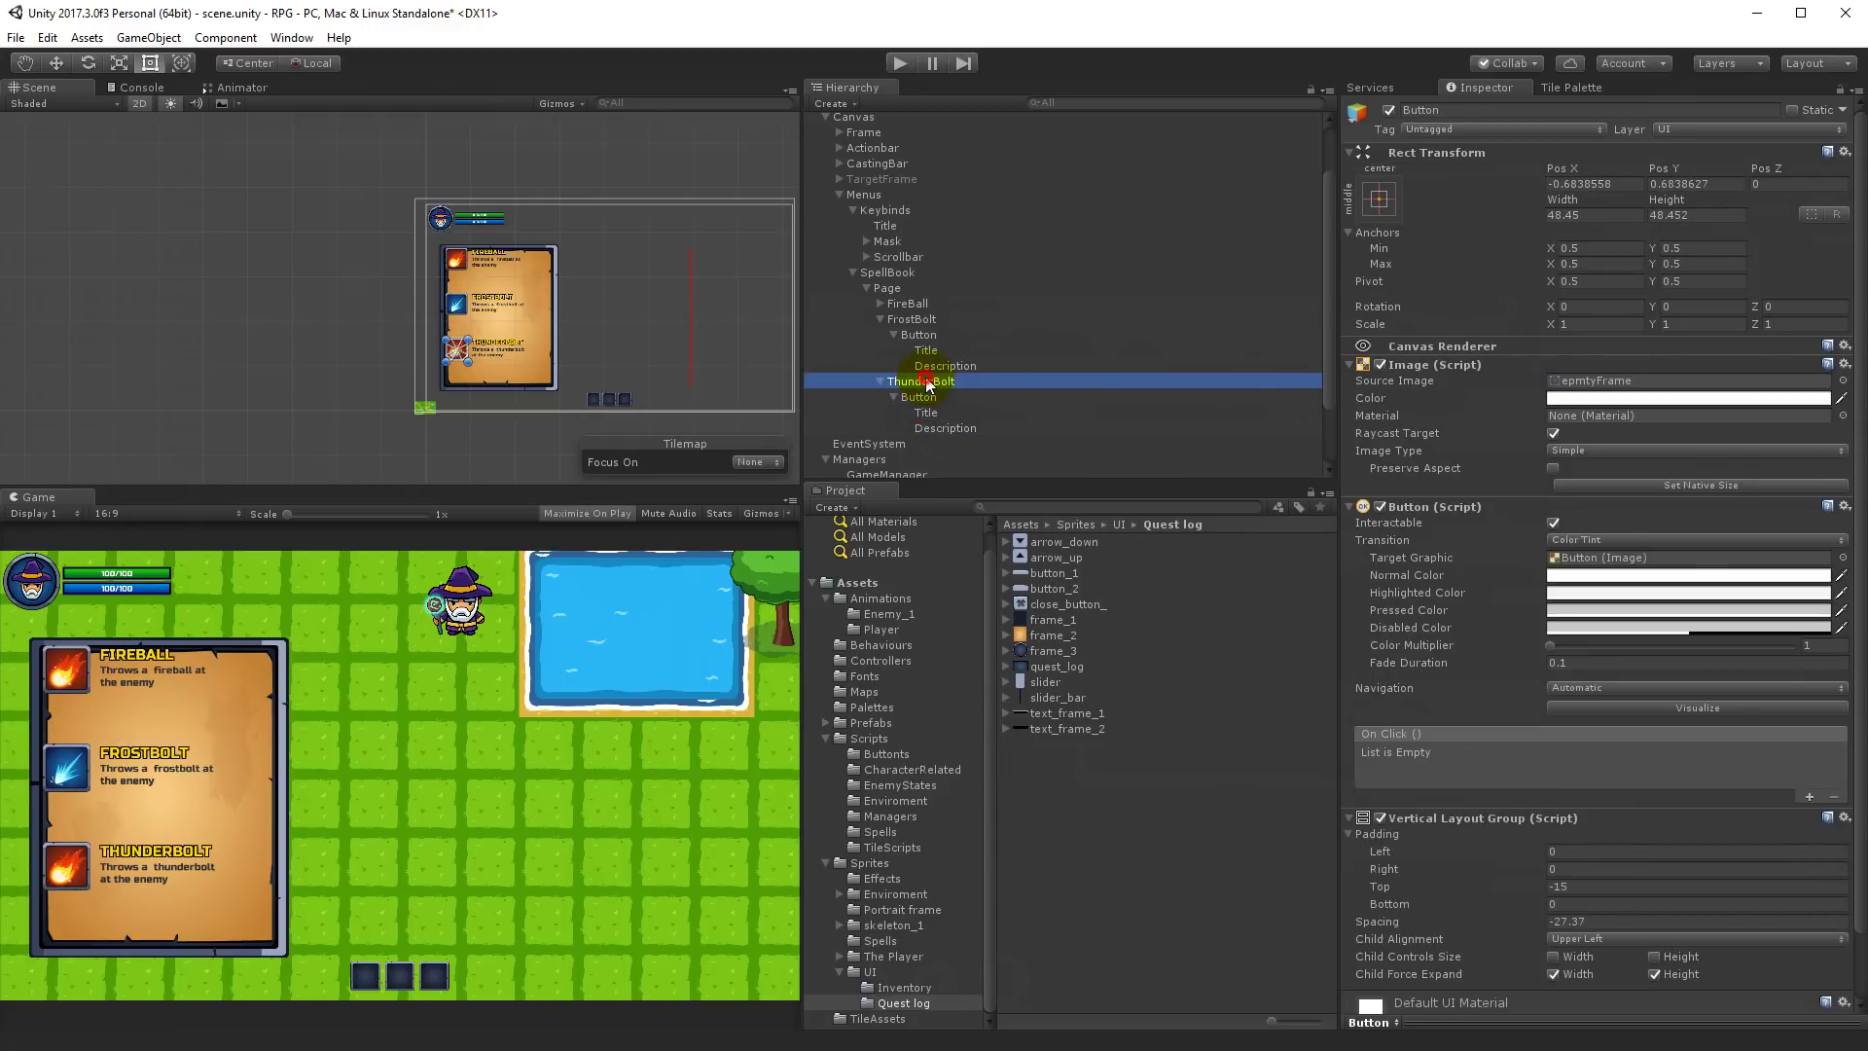
left_click(1856, 405)
type("thu")
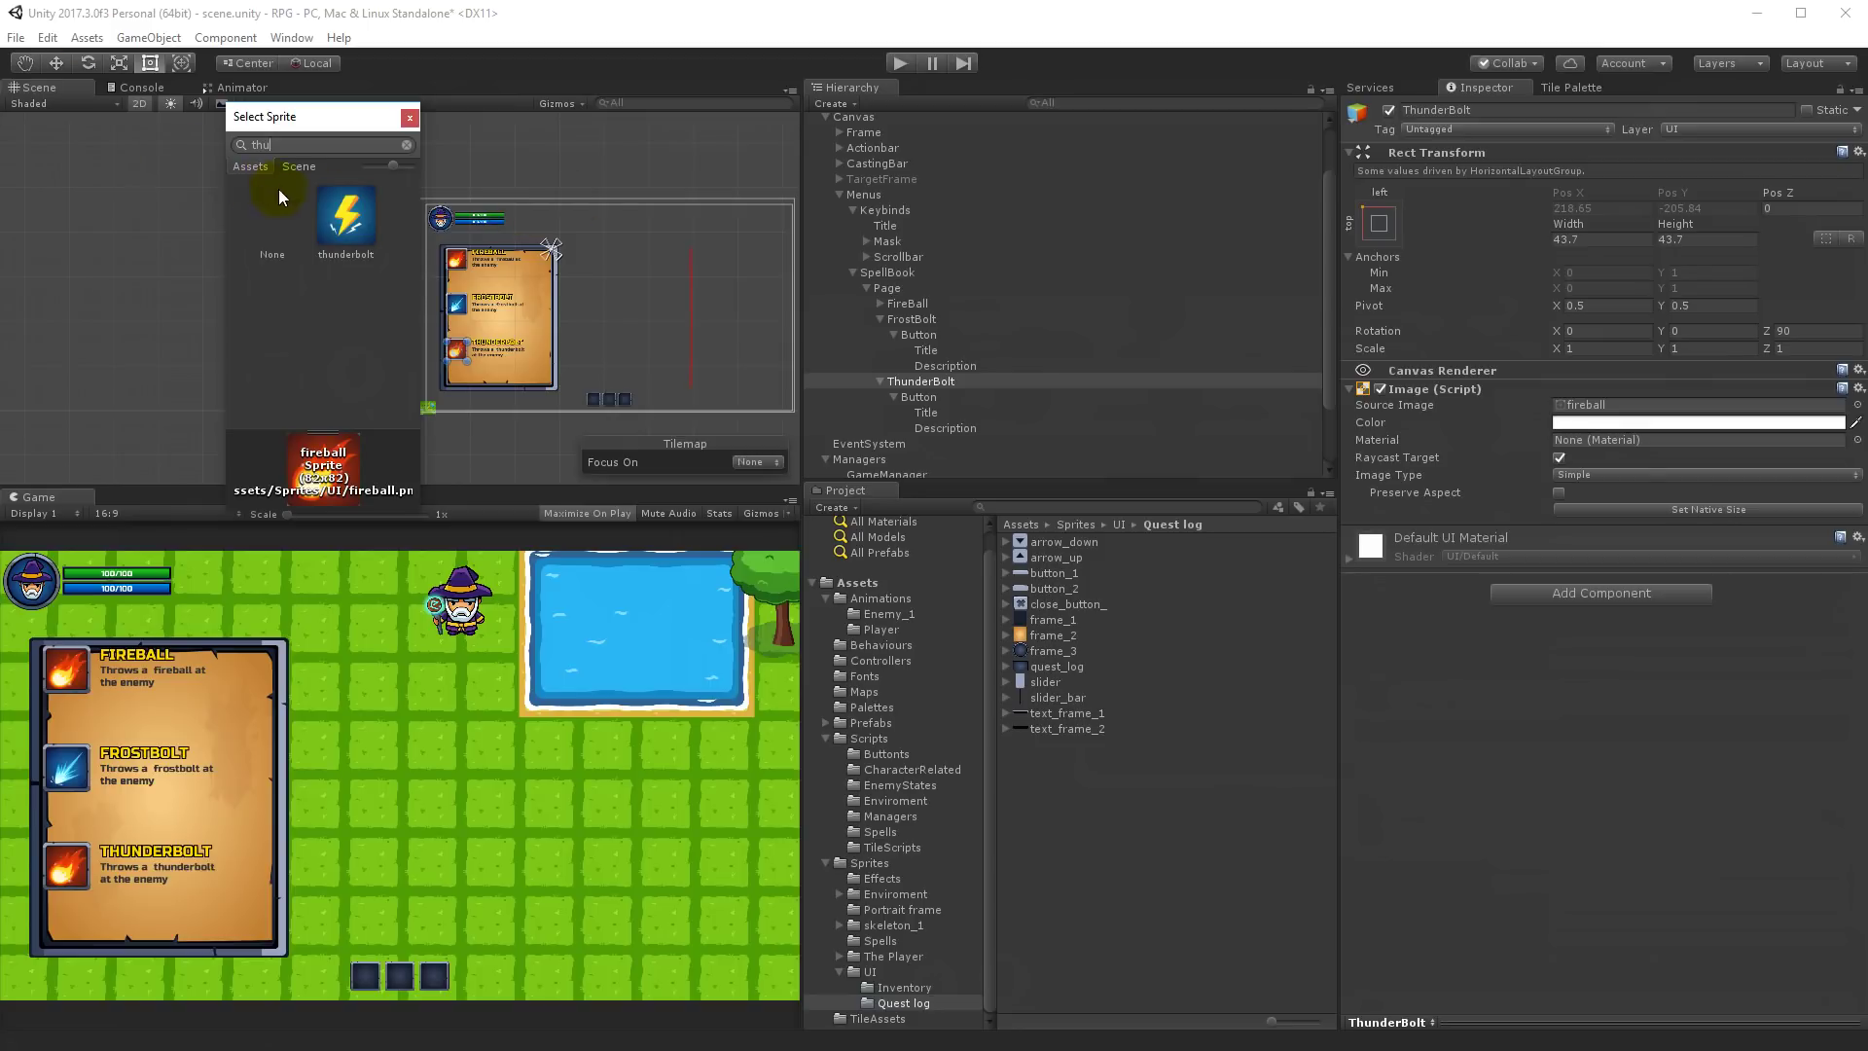
double_click(345, 216)
left_click(560, 574)
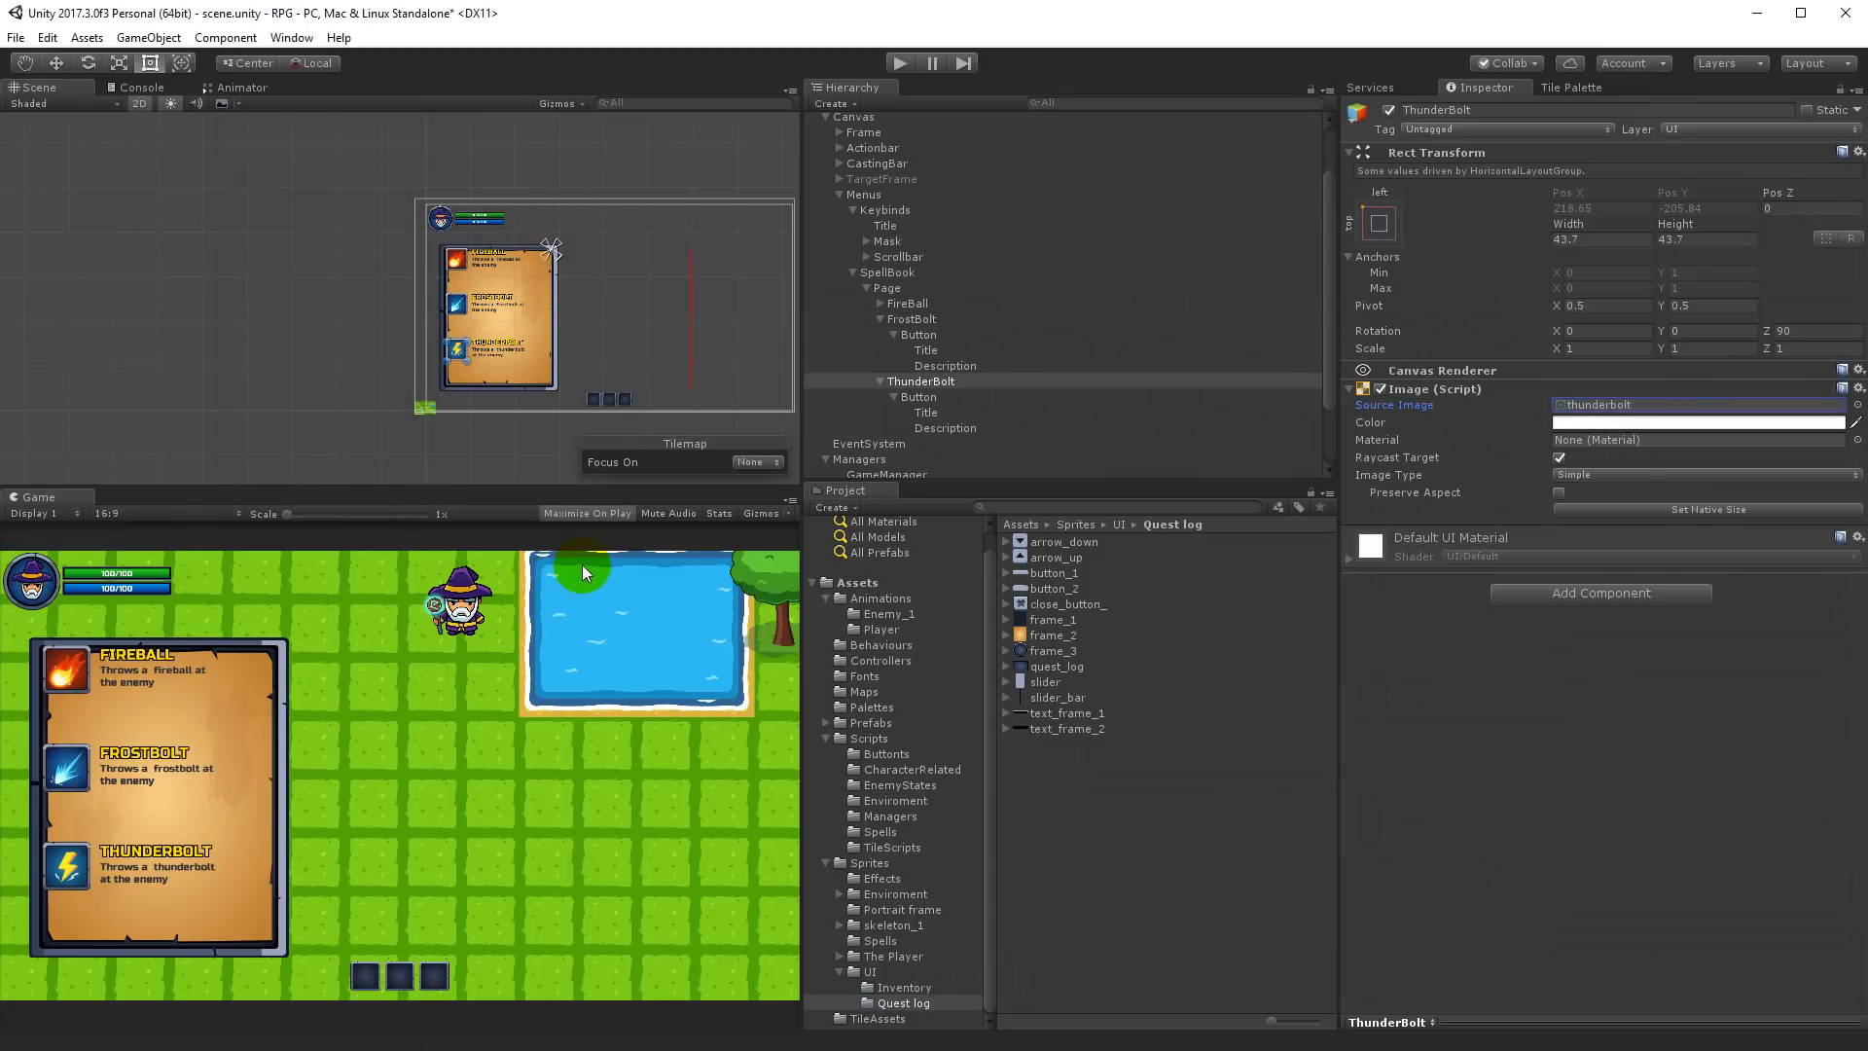
Step: Set the Page layout group's padding to left 18, top 123 and bottom 17, and its spacing to -74.62
left_click(882, 383)
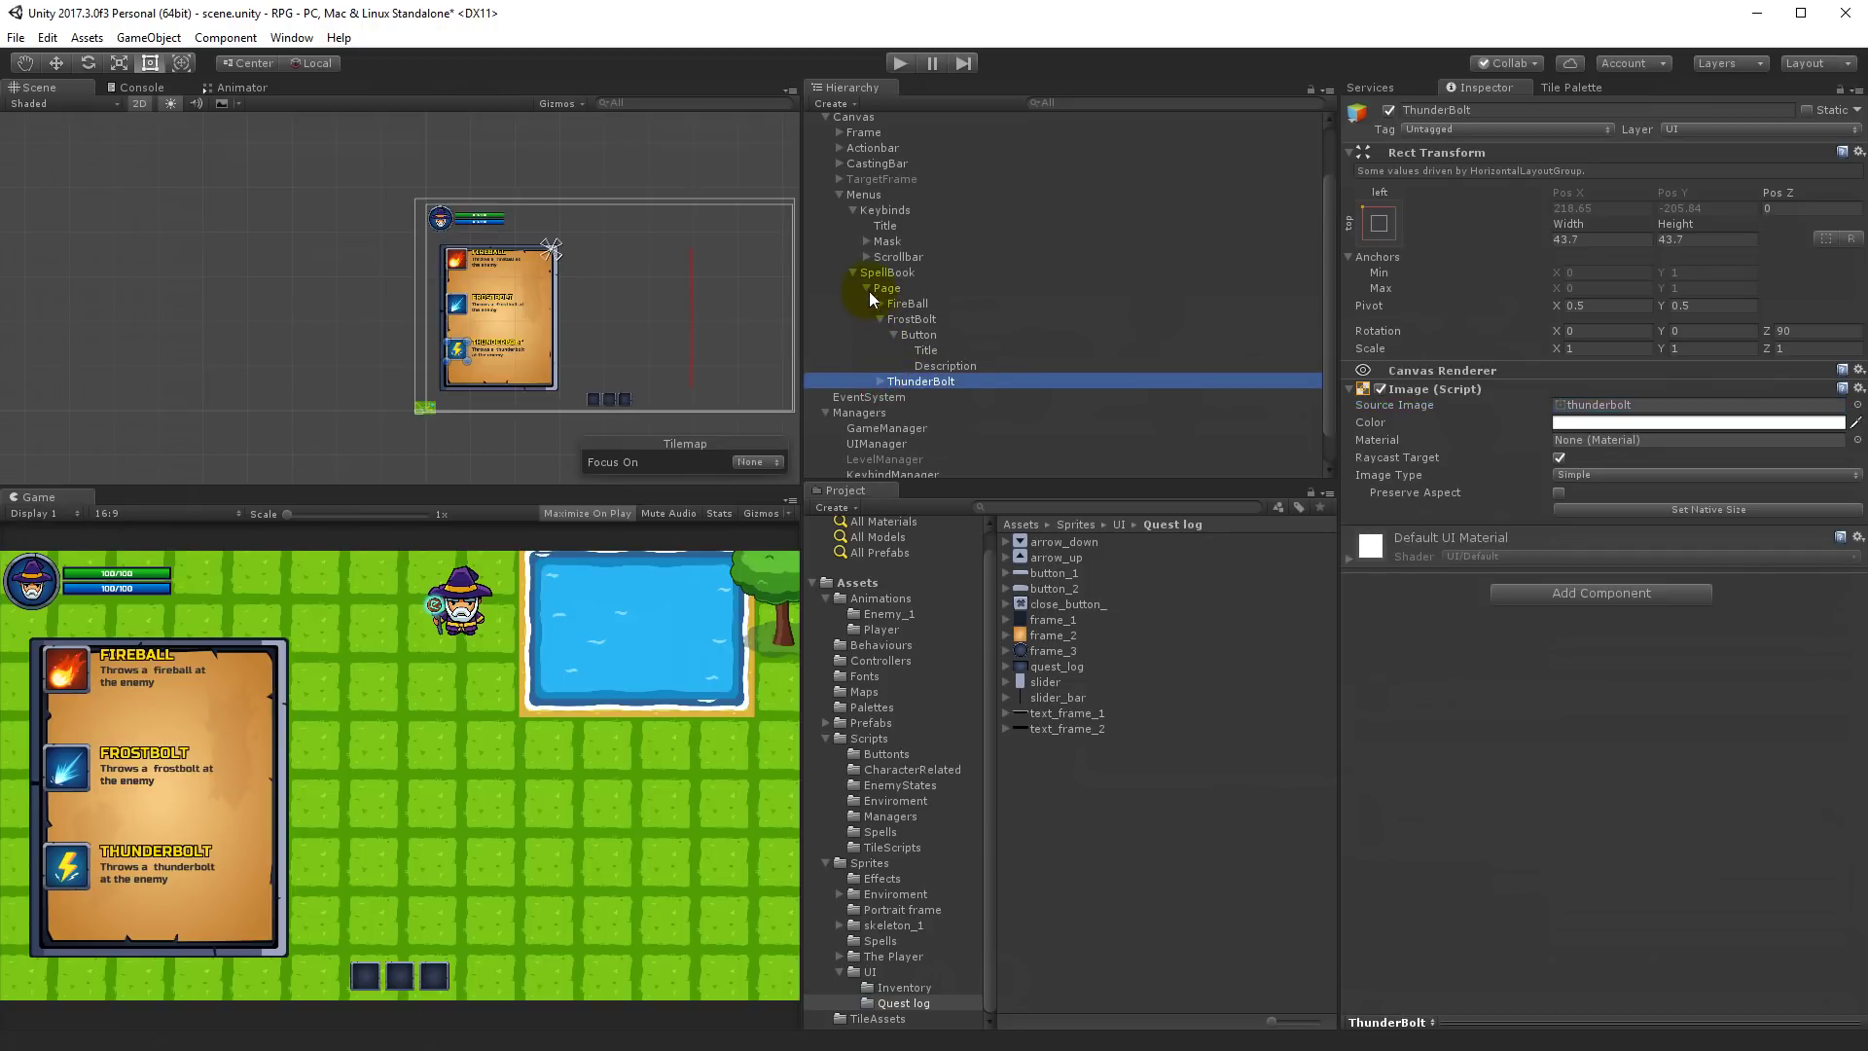
left_click(873, 292)
left_click_drag(1392, 537, 1710, 686)
key("ctrl+z")
key("ctrl+z")
key("ctrl+z")
mouse_move(1464, 558)
left_mouse_down()
mouse_move(1399, 570)
mouse_move(1438, 543)
mouse_move(1432, 560)
left_mouse_up()
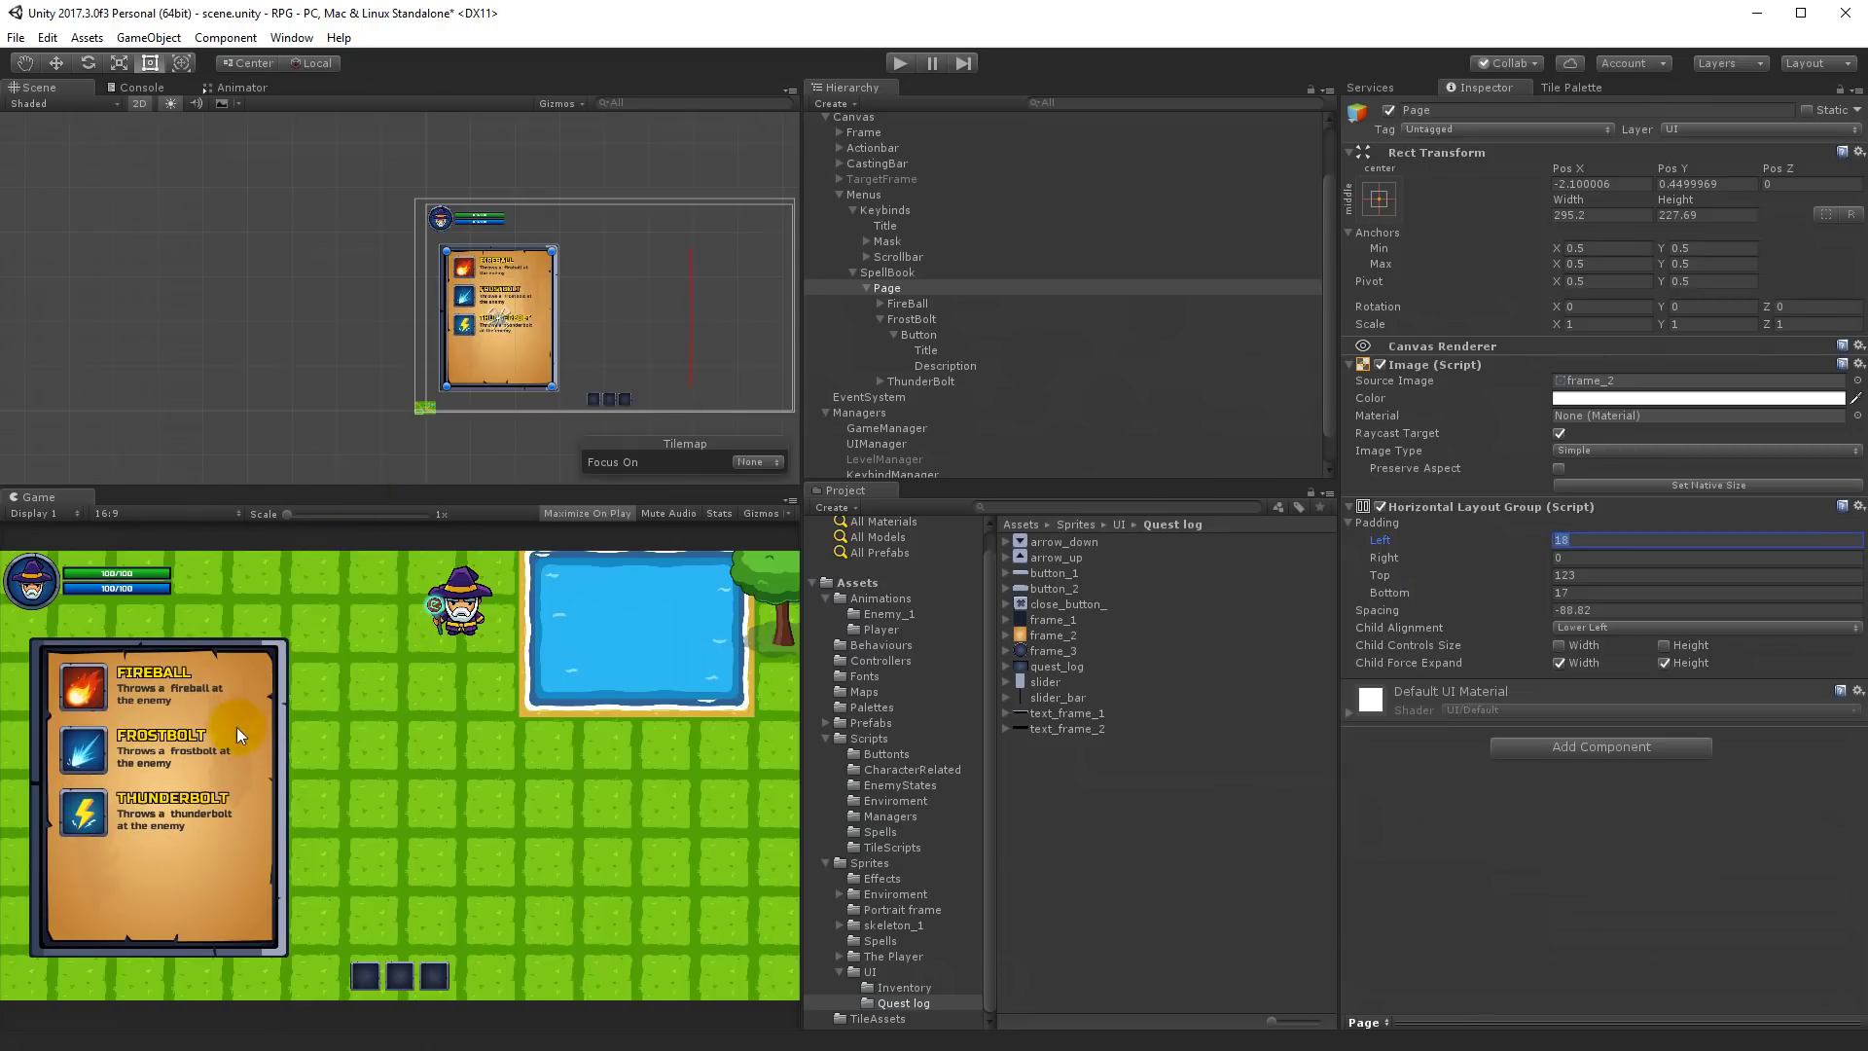
left_click_drag(1392, 610, 1846, 597)
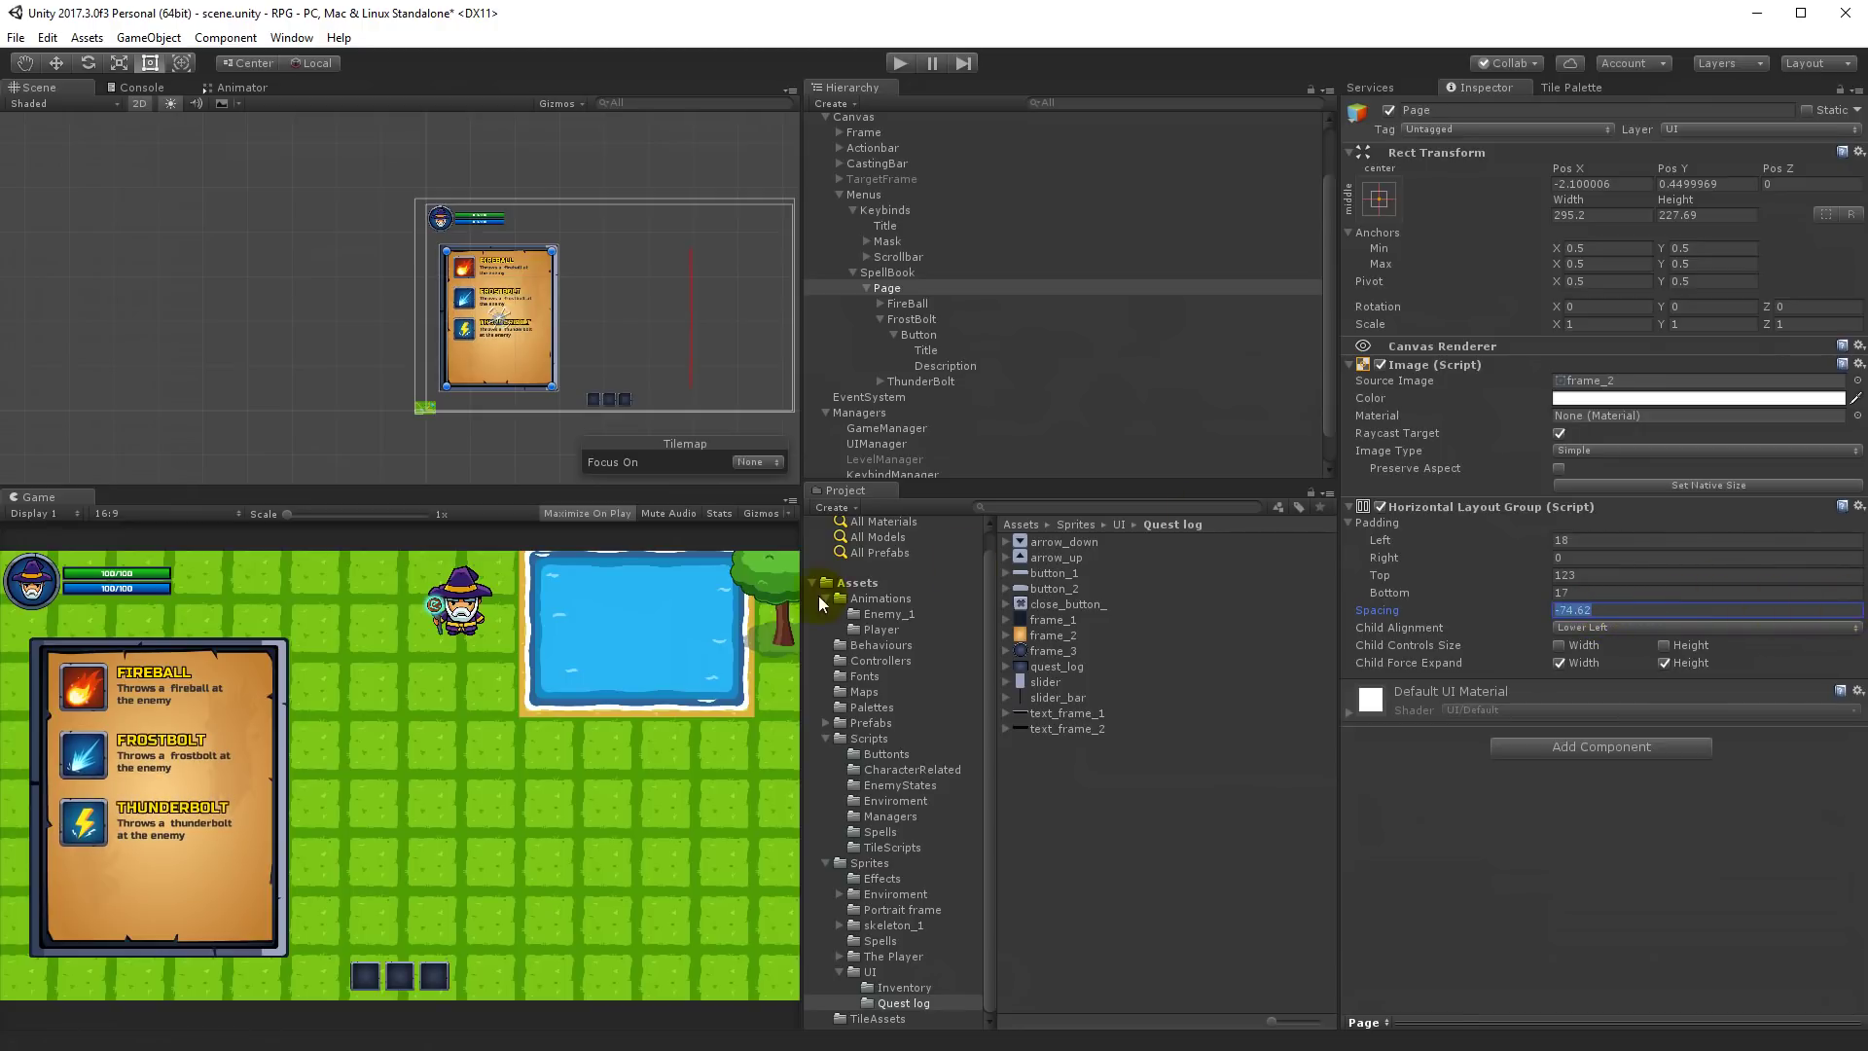
Step: Run the game to check how the spell entries fit on the page, and stop it
left_click(899, 63)
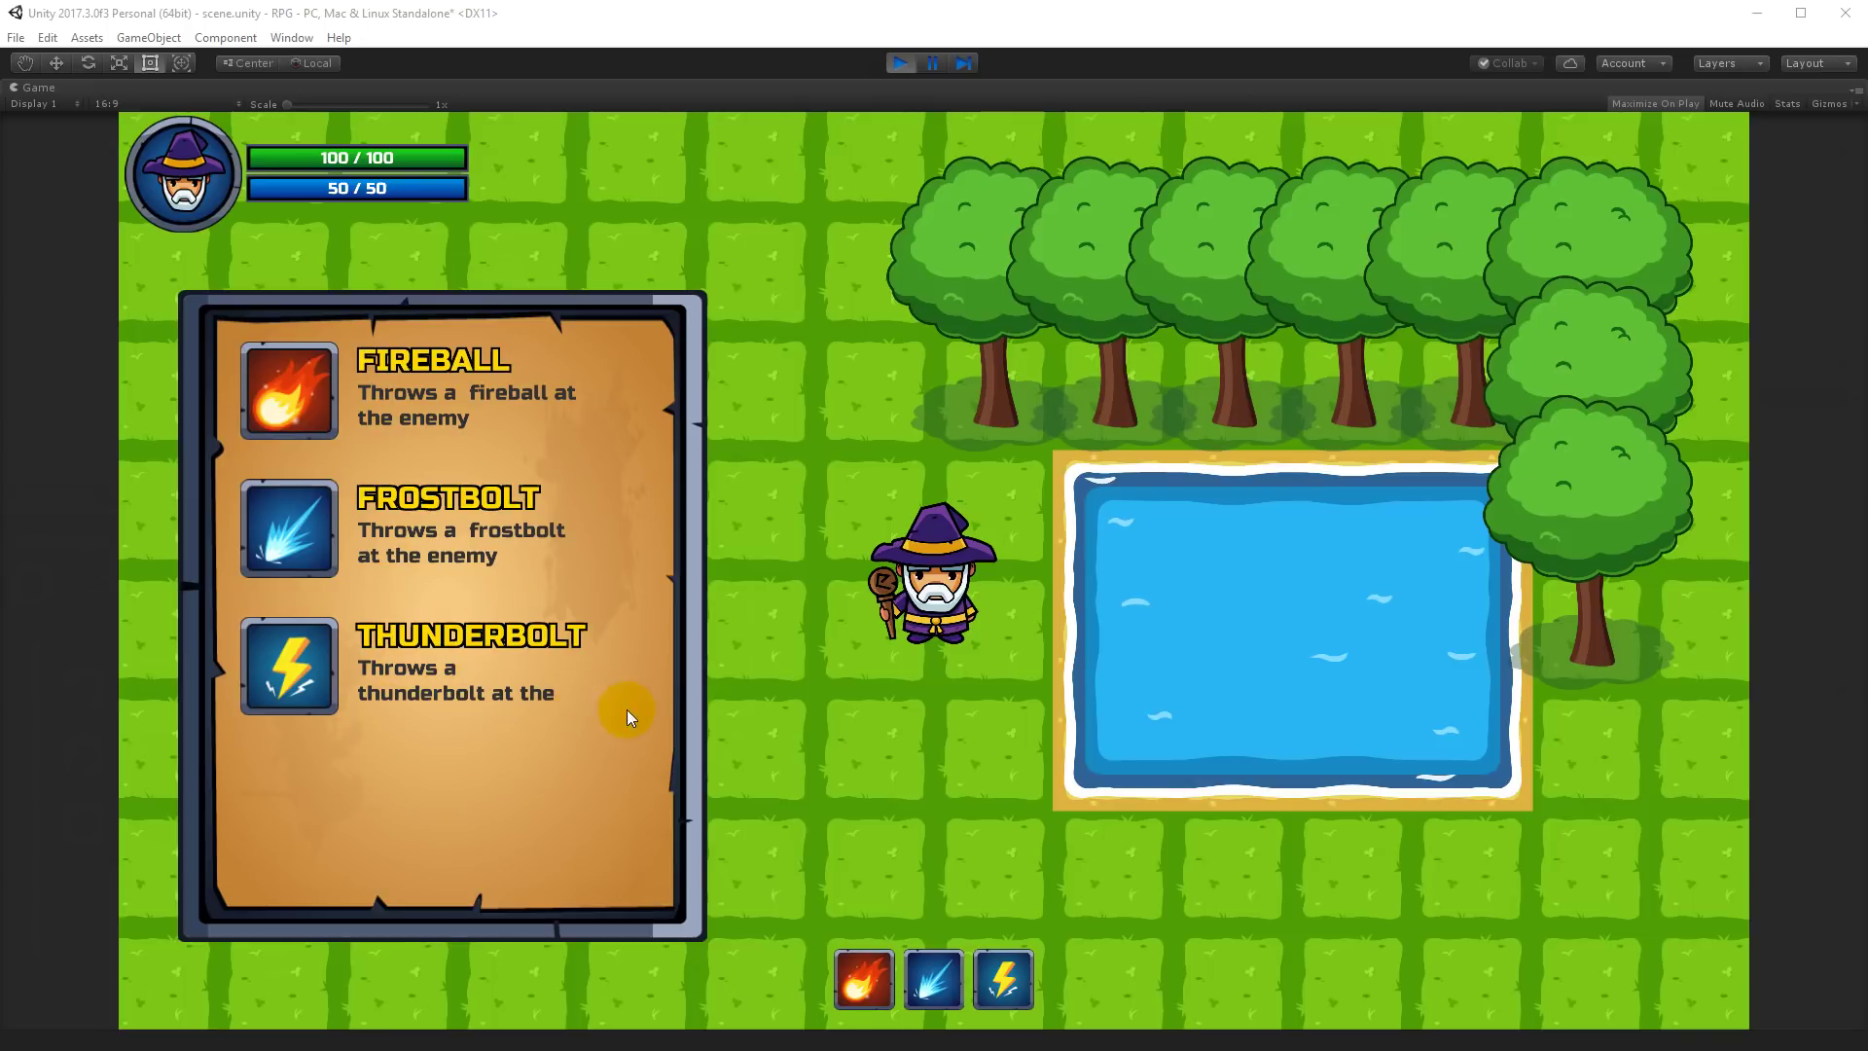
left_click(911, 63)
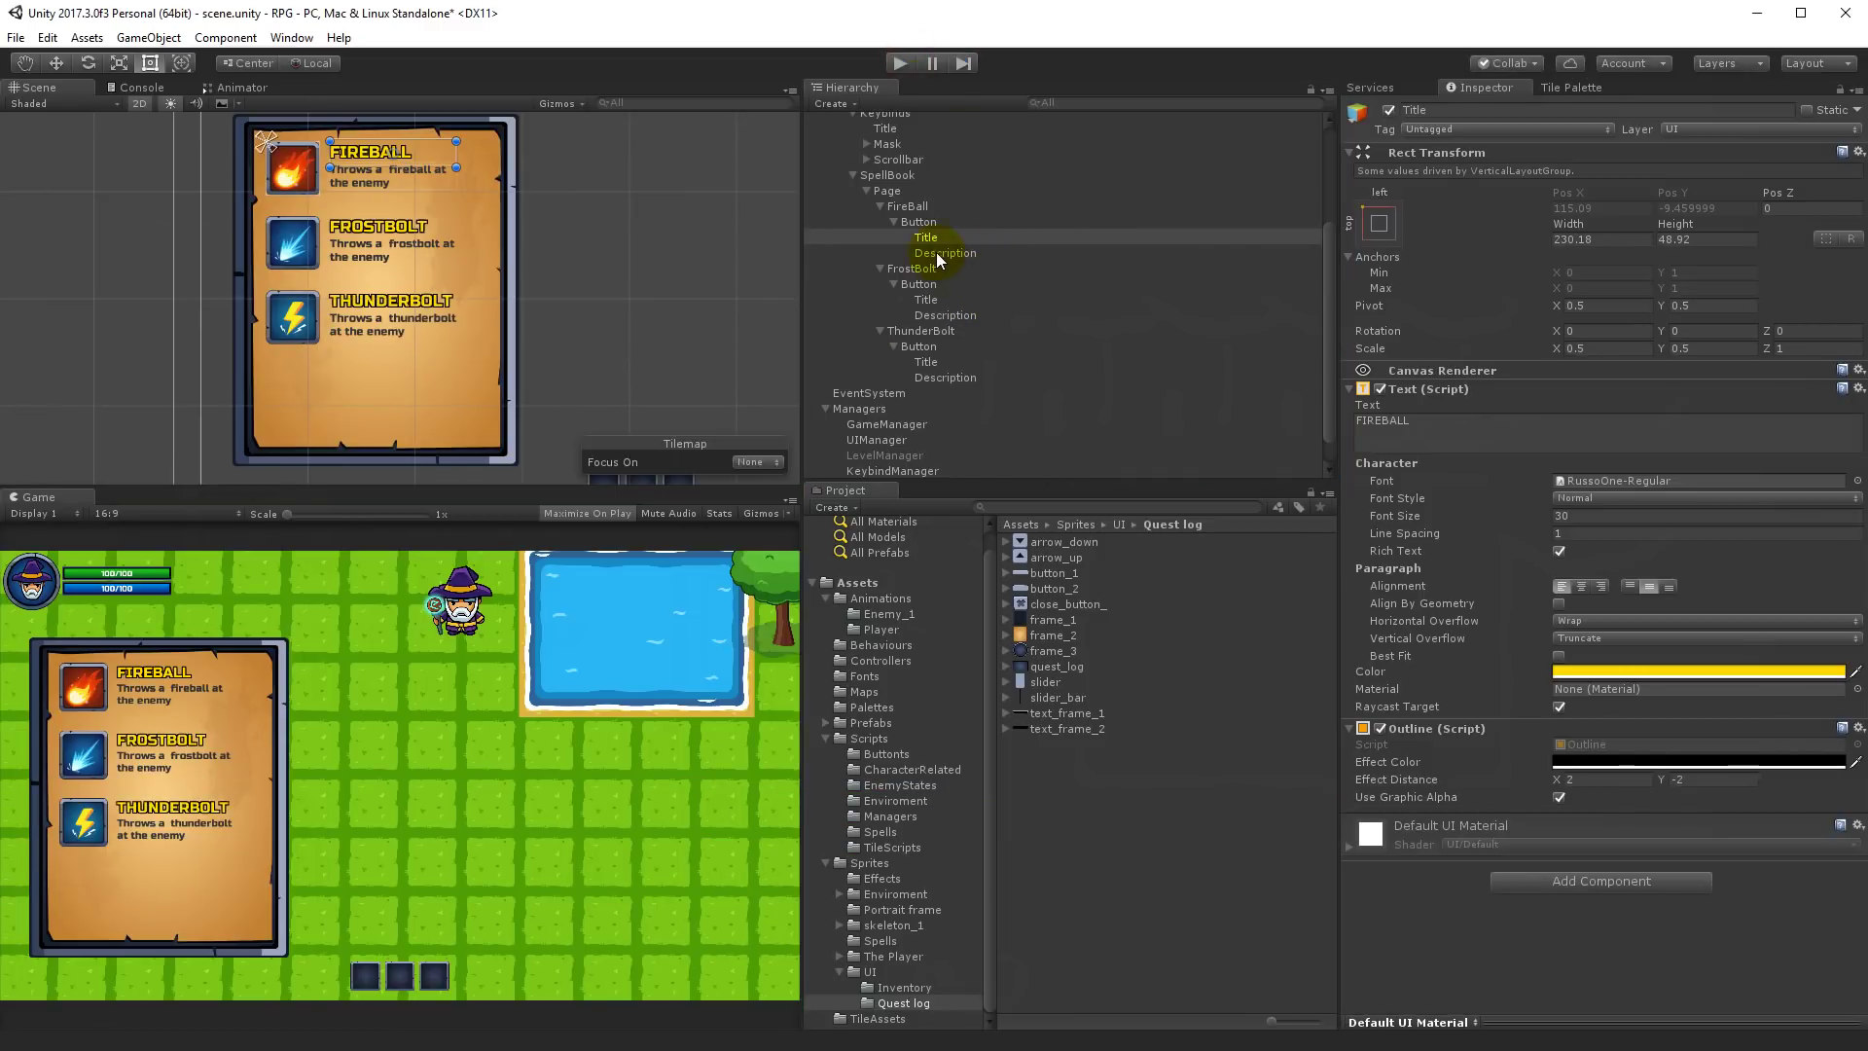
Step: Widen the Title and Description texts of all three spell entries together, out to the spell book frame's right edge
left_click(935, 252, "ctrl")
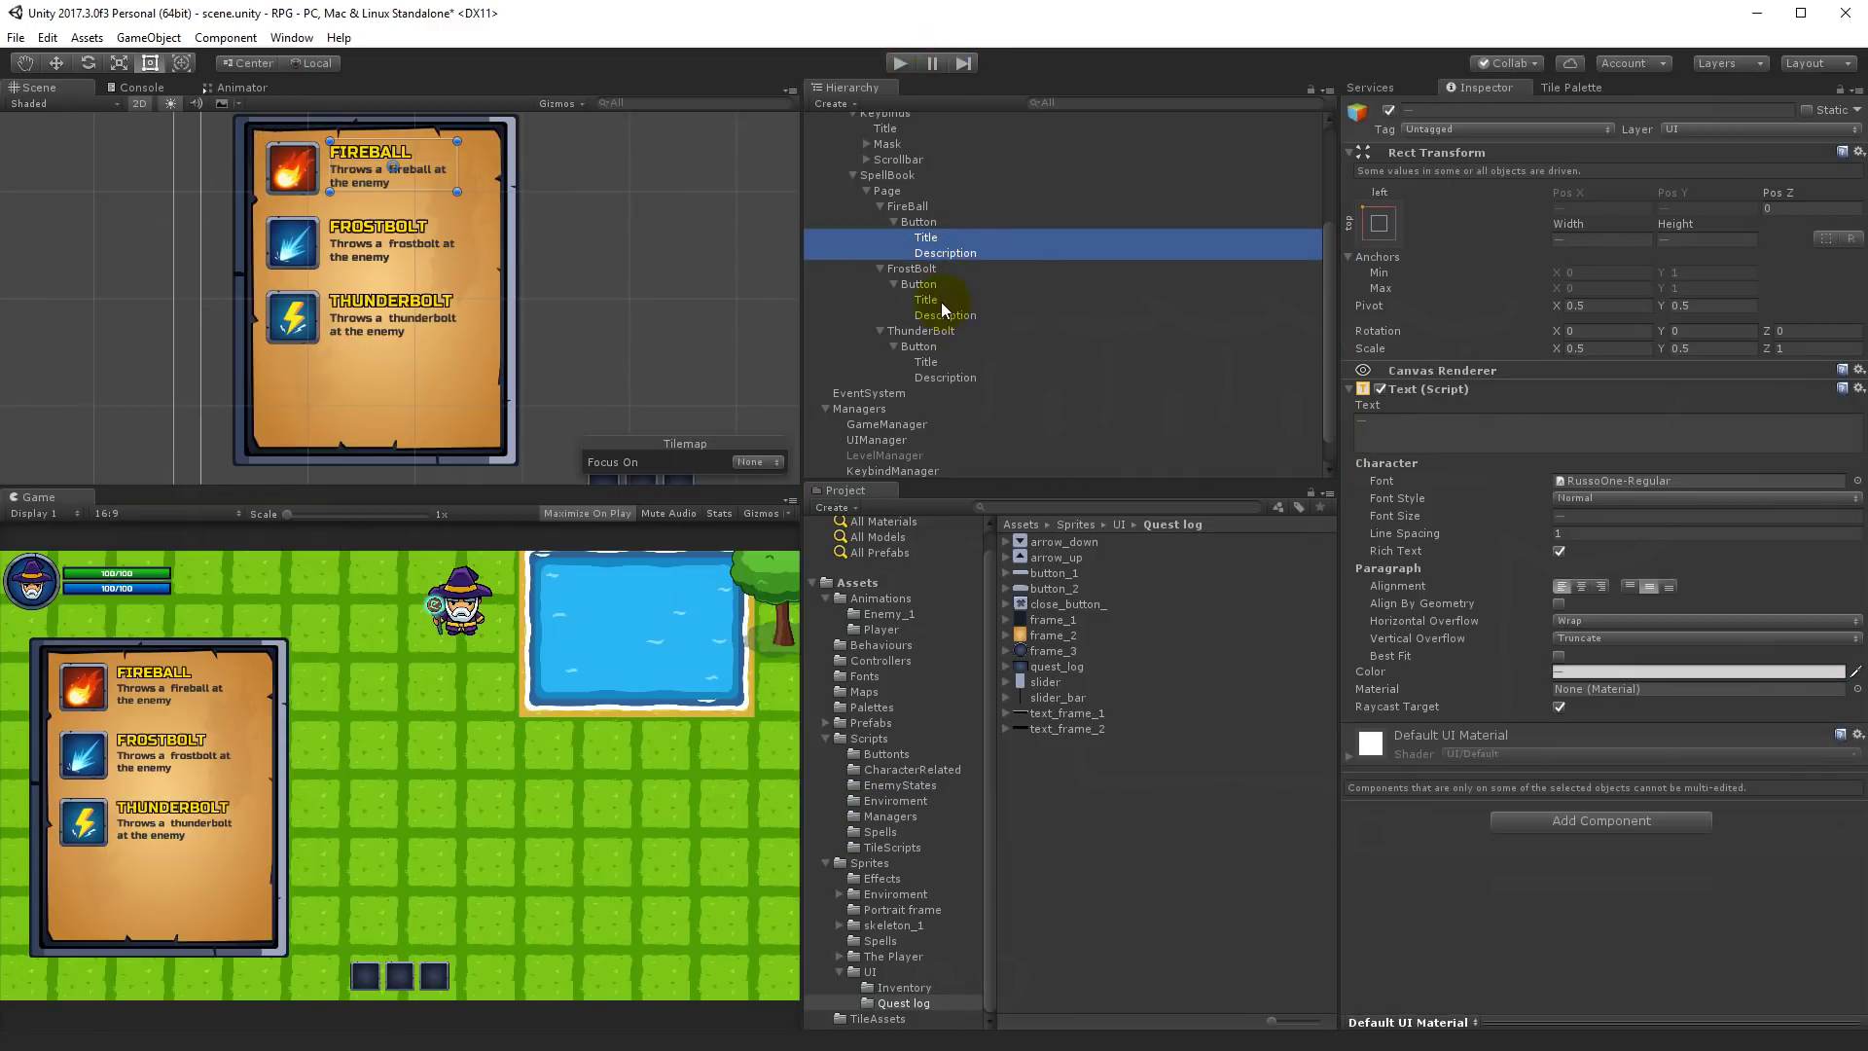
left_click(925, 300, "ctrl")
left_click(941, 315, "ctrl")
left_click(926, 362, "ctrl")
left_click(942, 378, "ctrl")
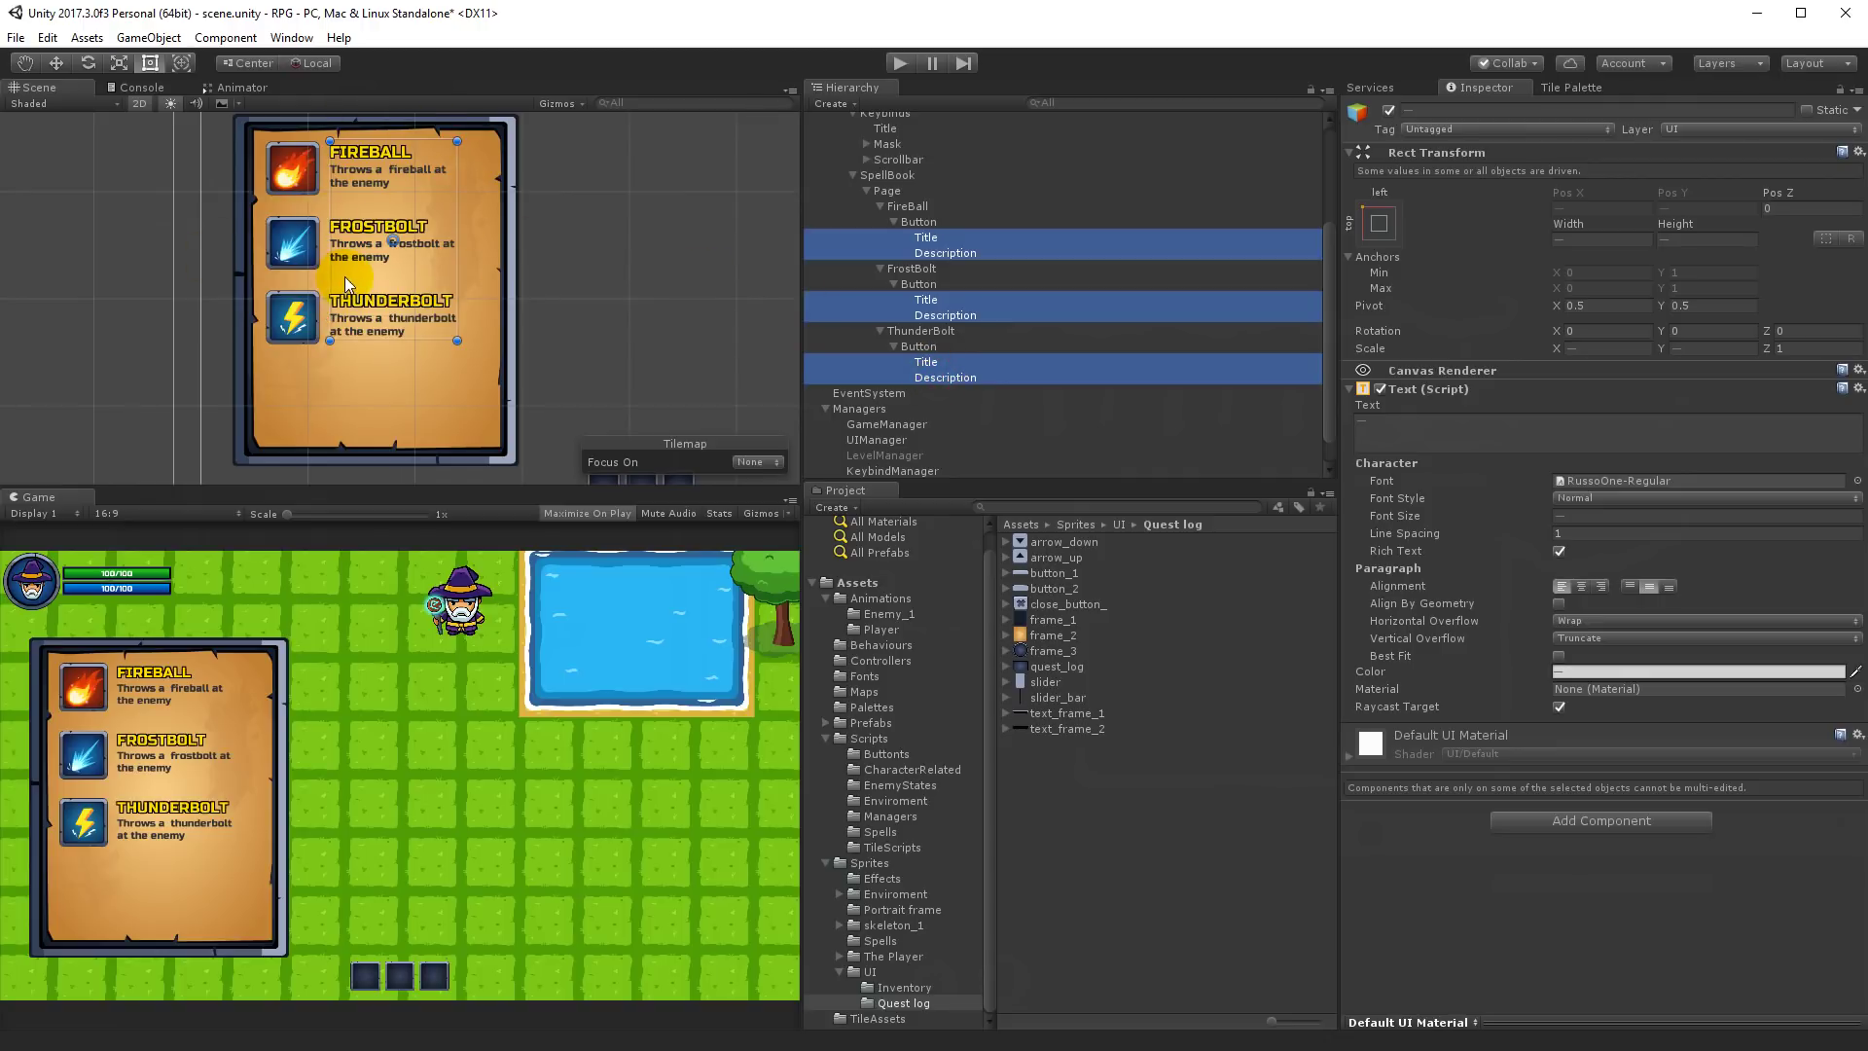
left_click_drag(460, 261, 517, 253)
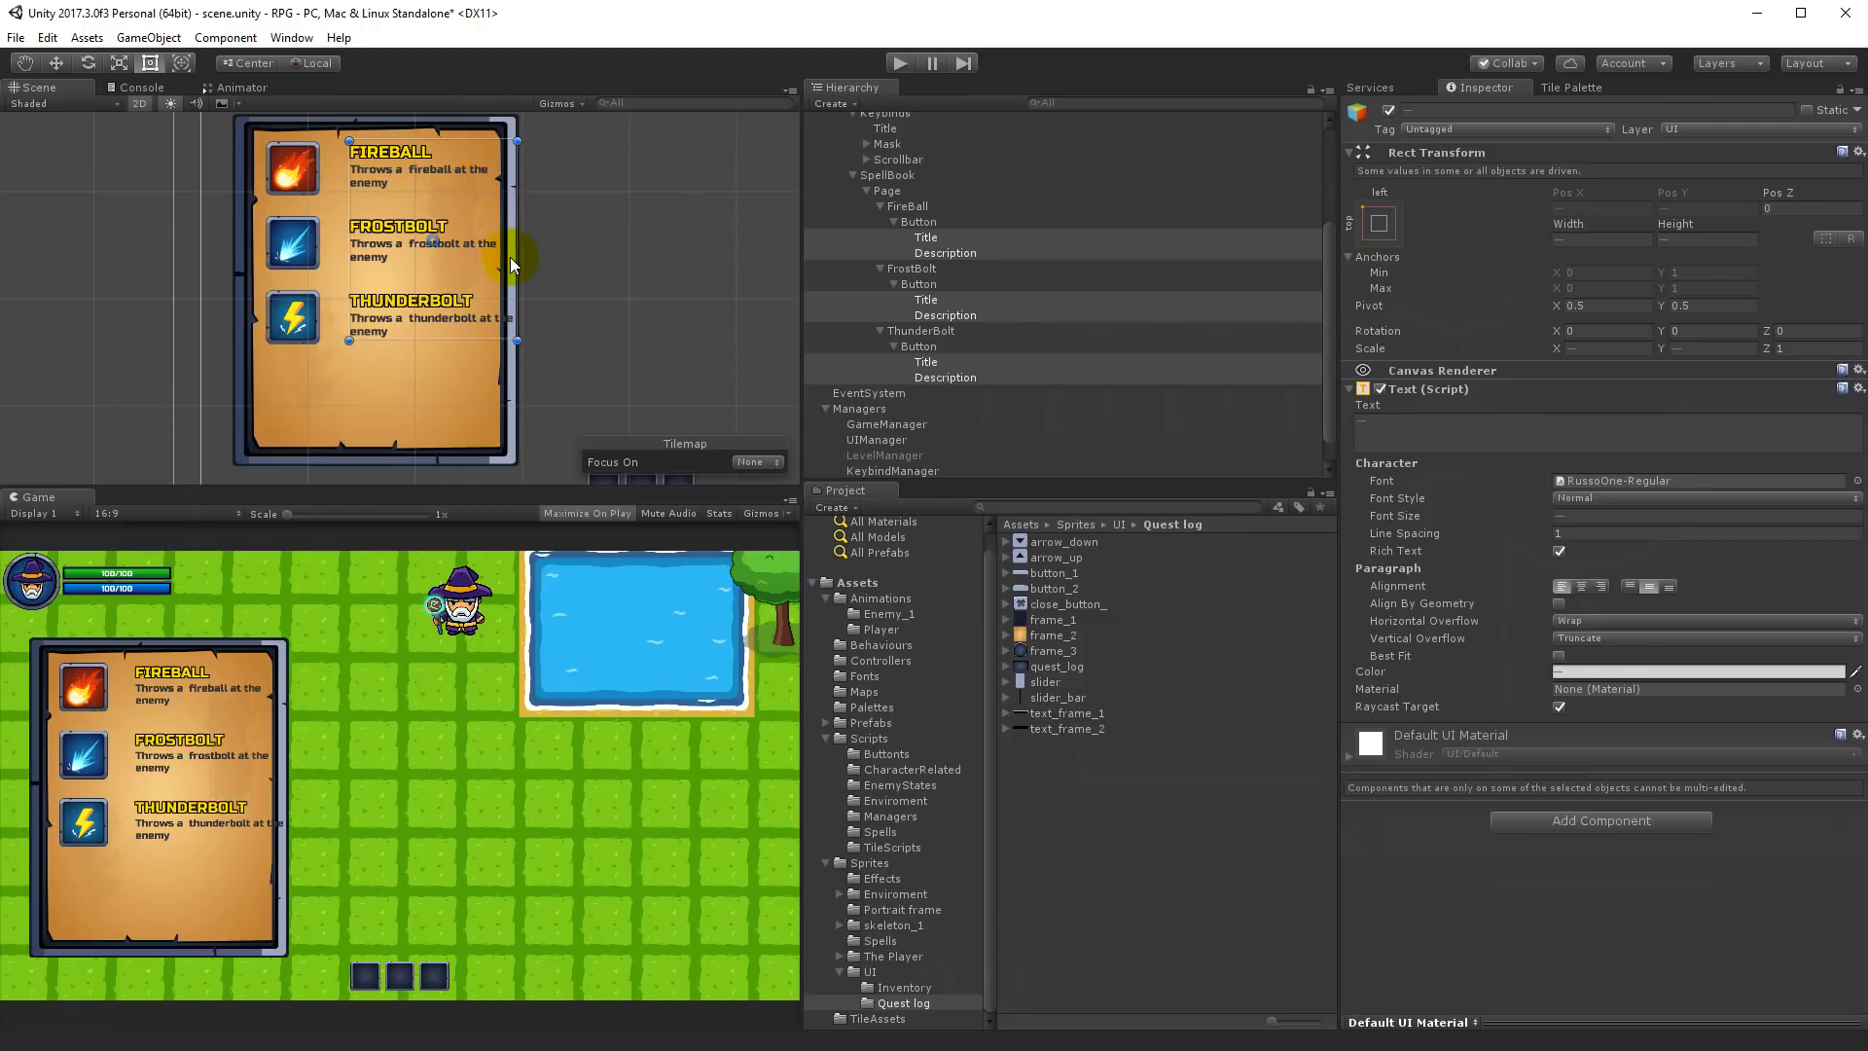
Step: Set the left padding of the Vertical Layout Group to -19 on the Buttons of all three spell entries
left_click(918, 222)
left_click(918, 284, "ctrl")
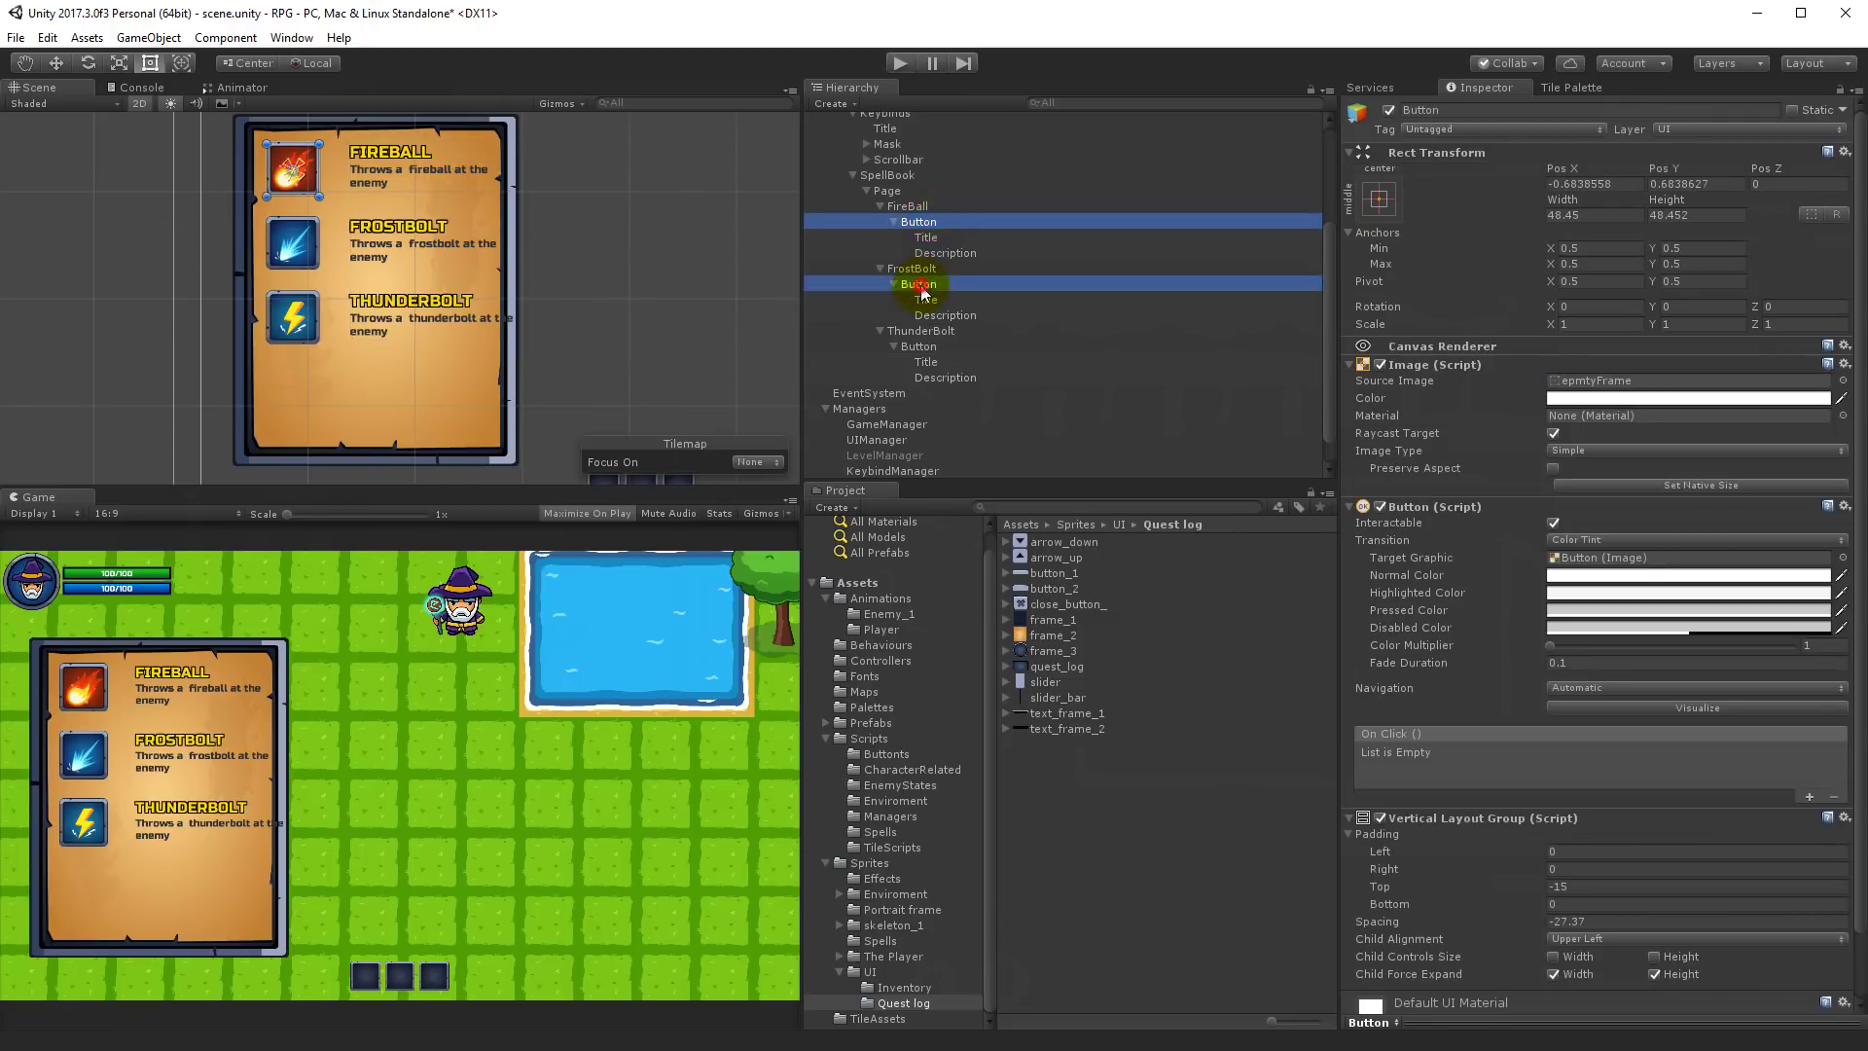
left_click(929, 351, "ctrl")
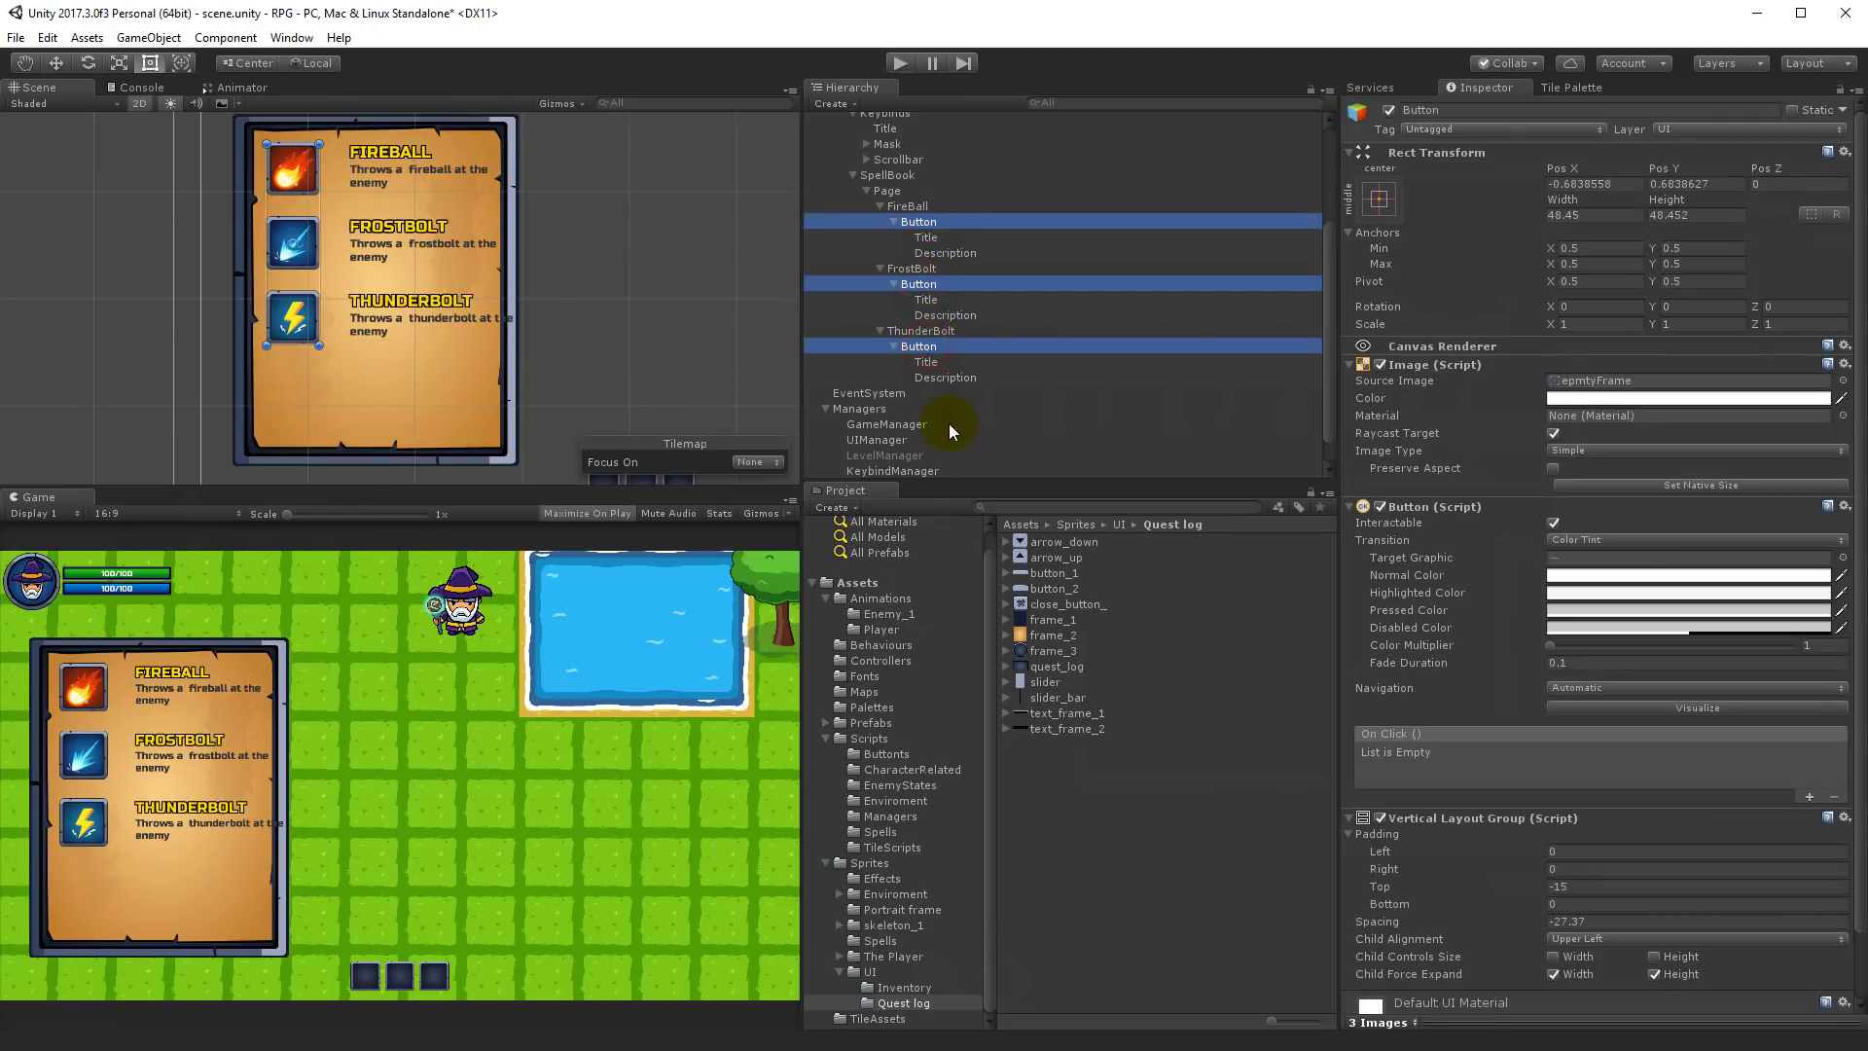
left_click(1392, 853)
left_click_drag(1392, 854, 1375, 854)
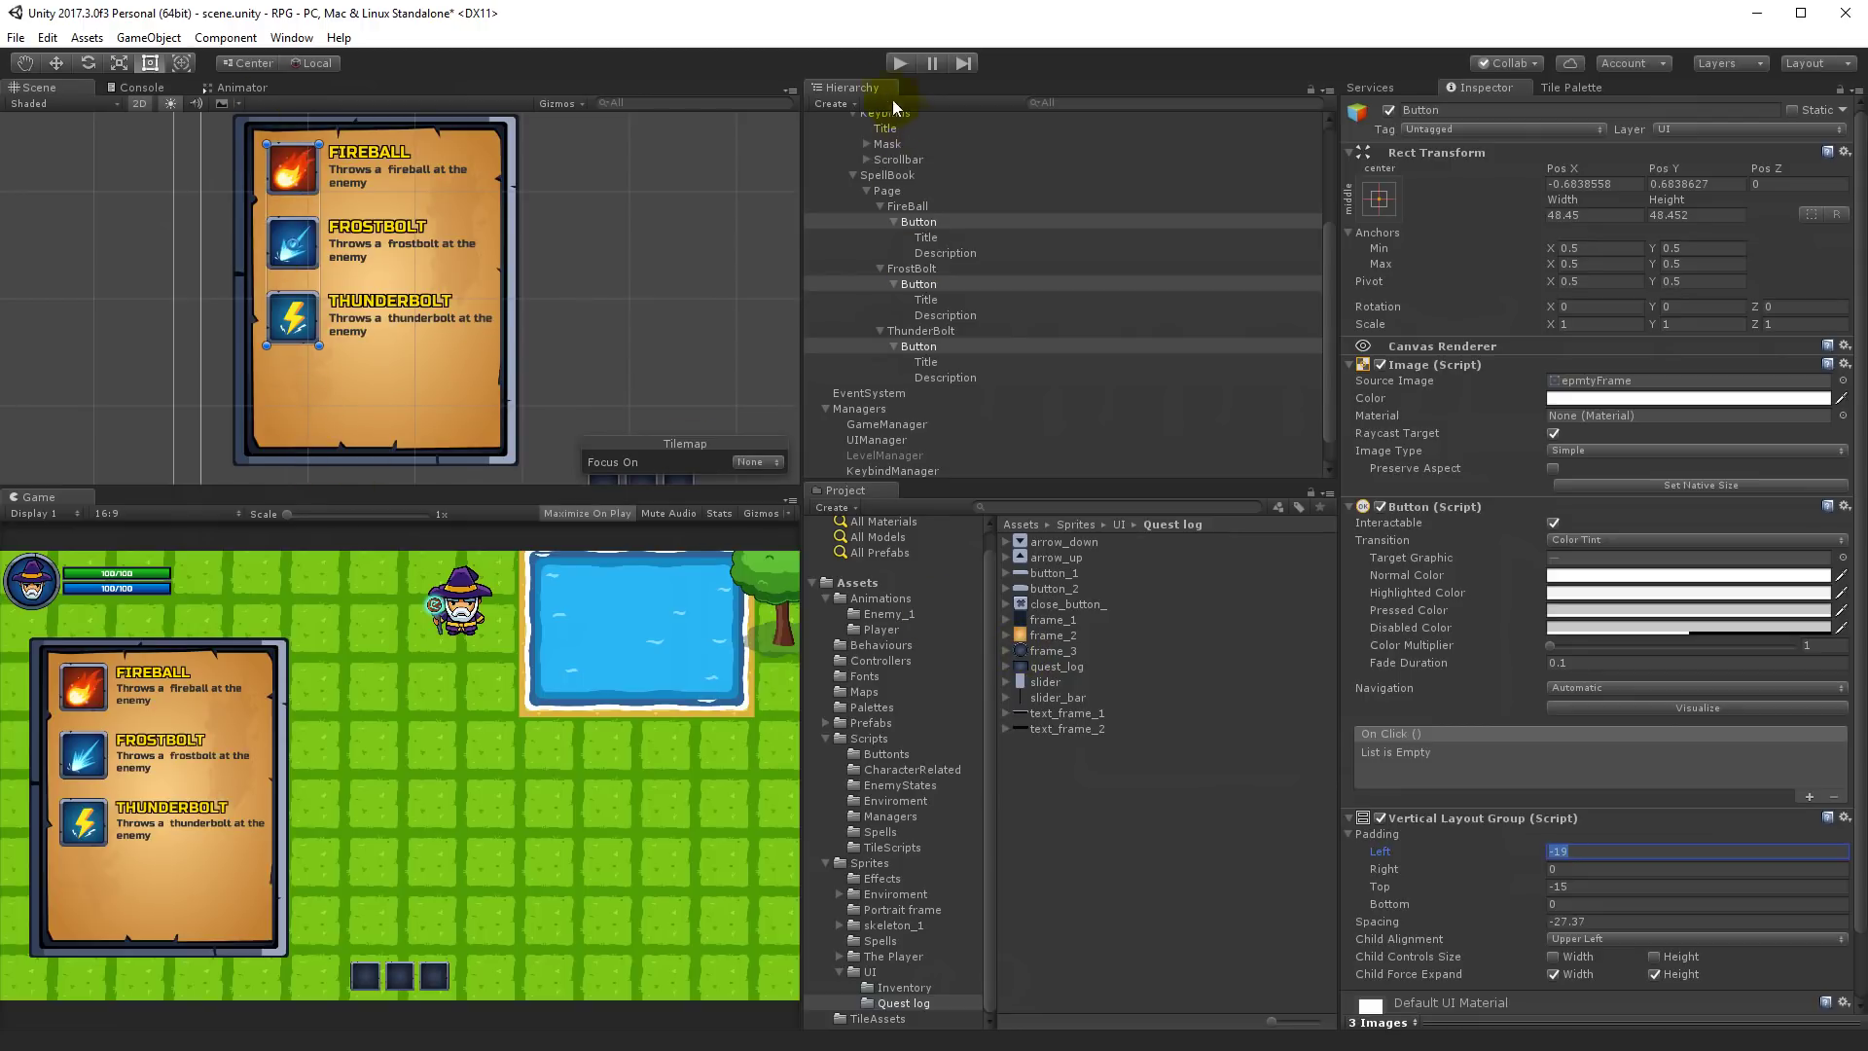
Step: Test the spell book layout in play mode, stop the game and save the scene
left_click(900, 62)
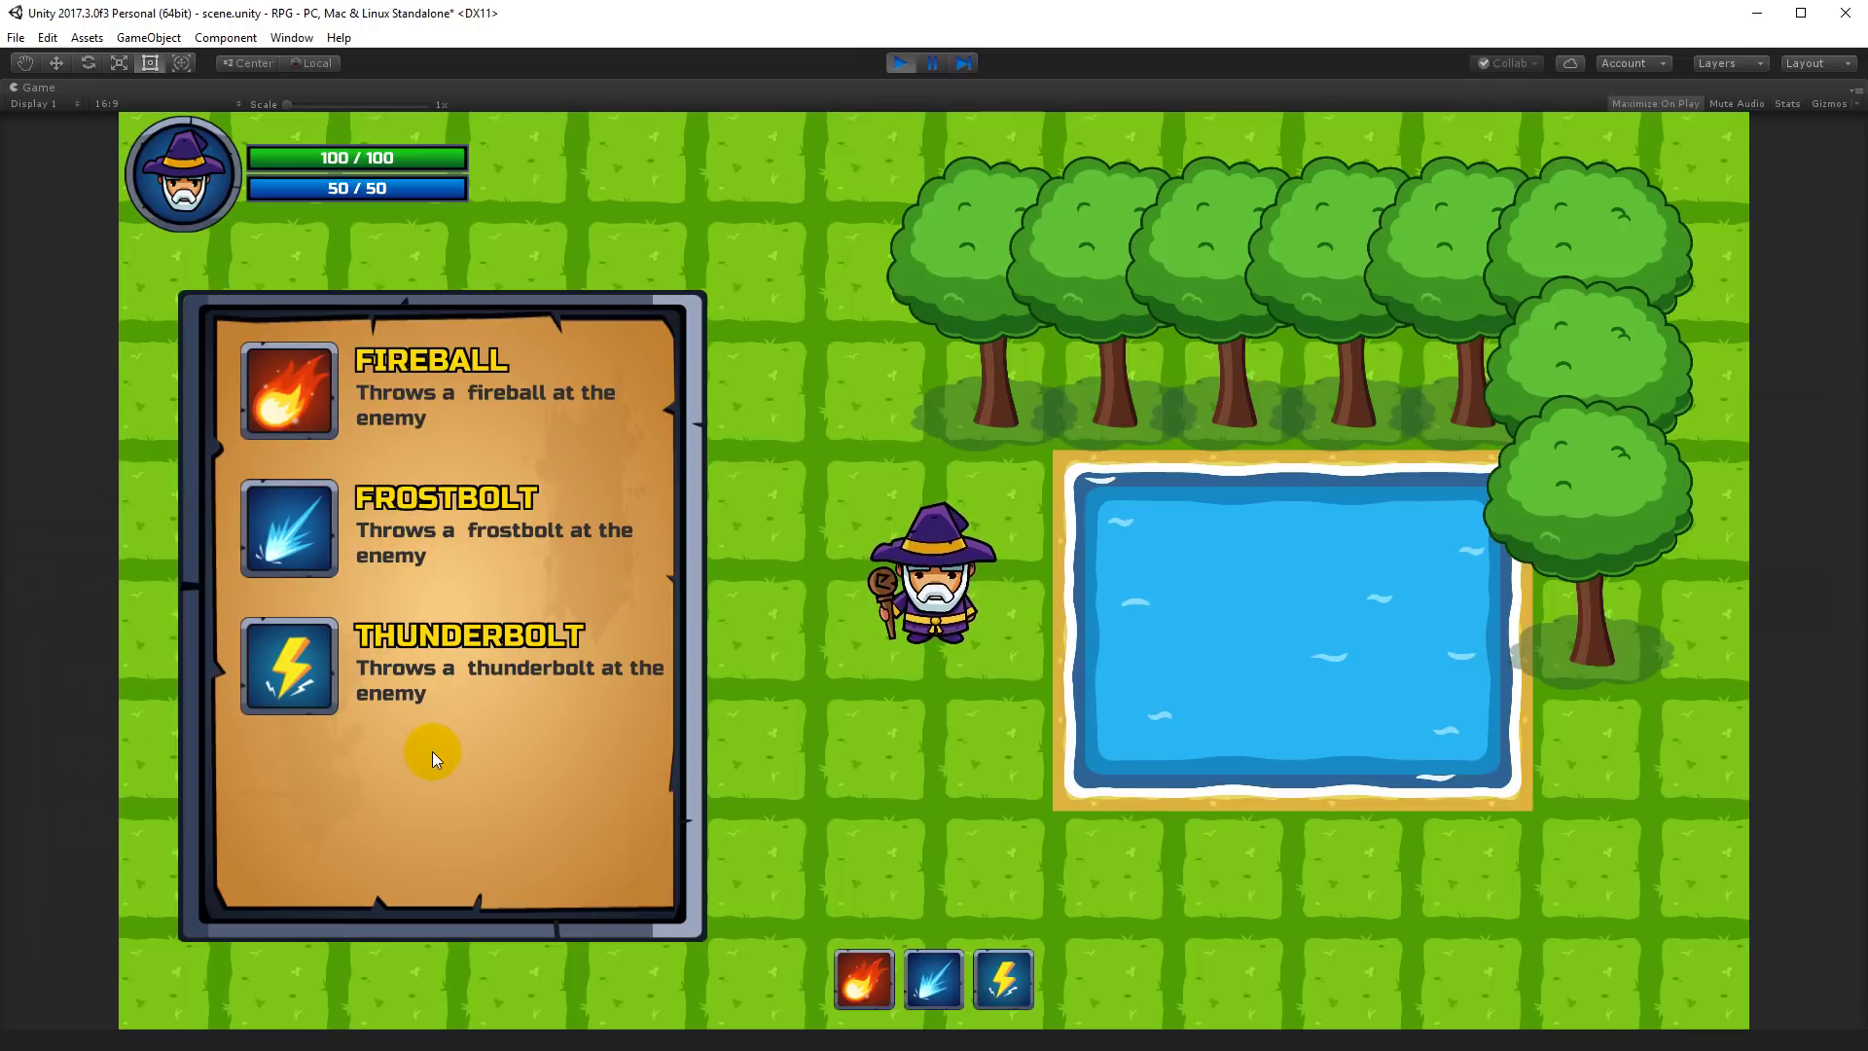
left_click(898, 63)
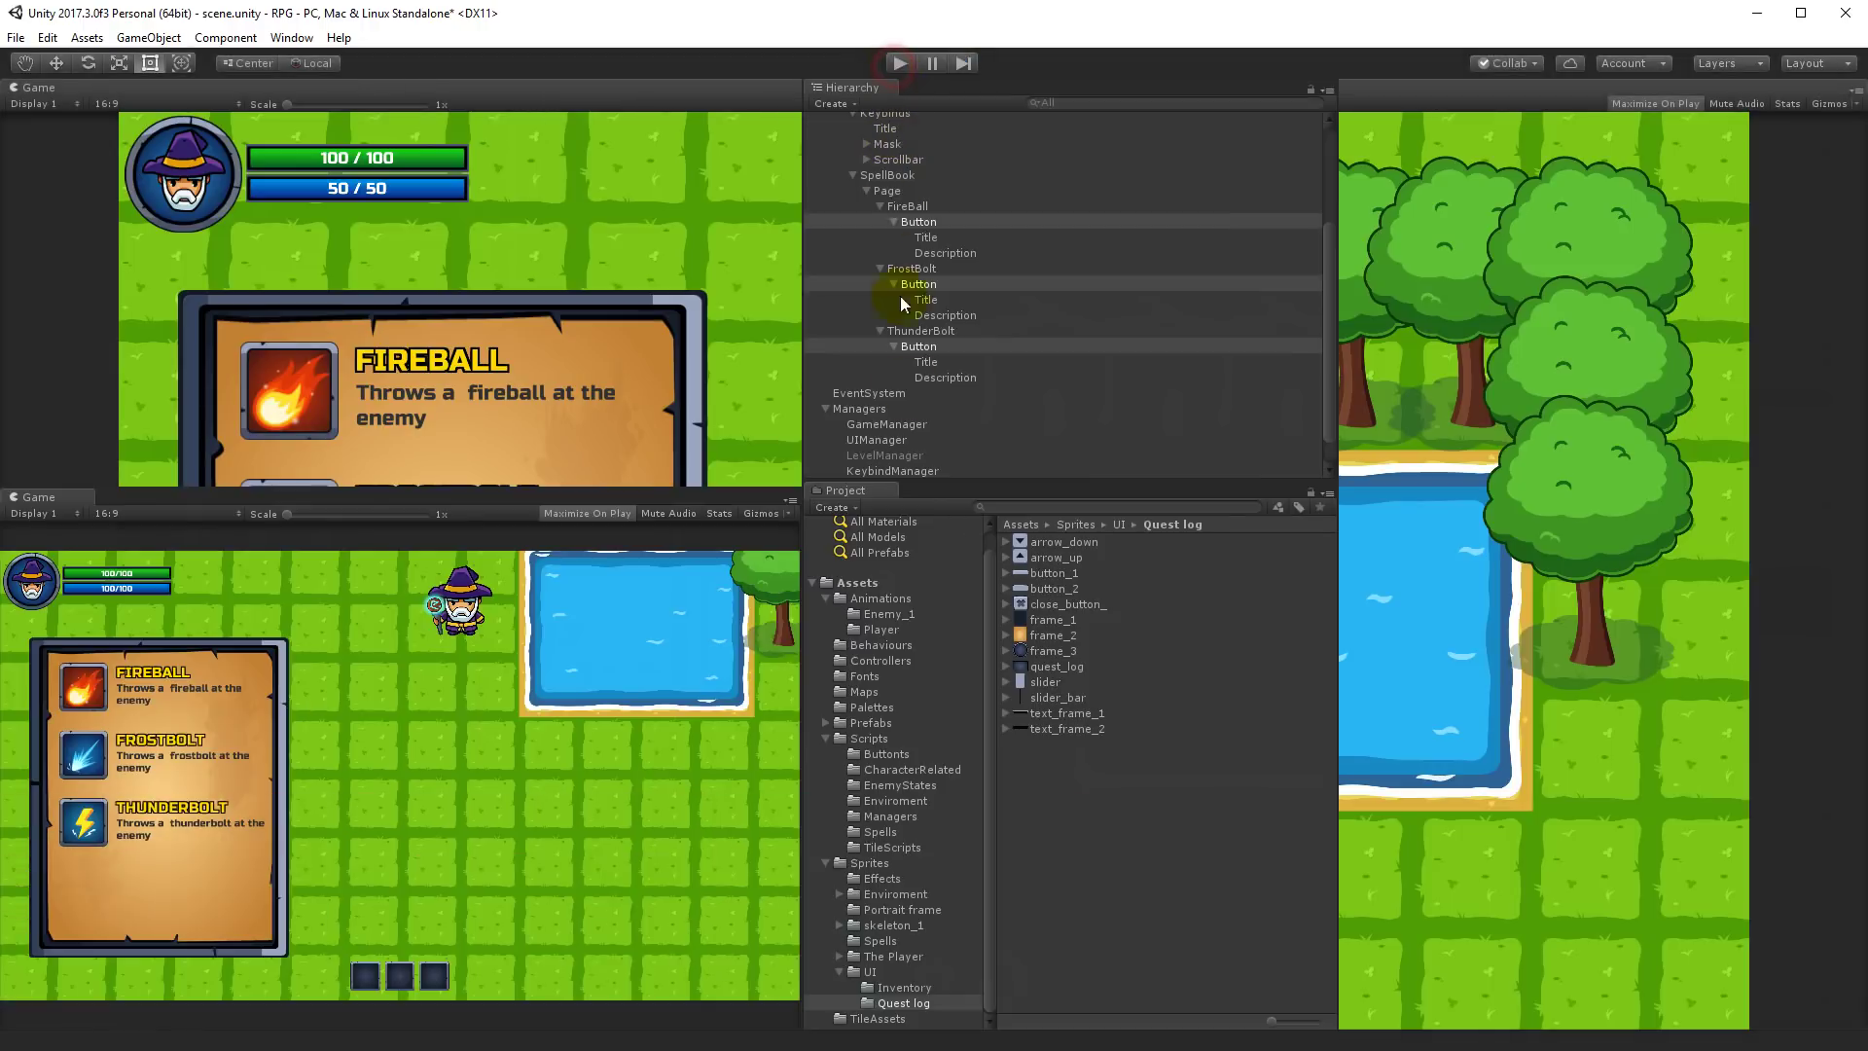
left_click(18, 39)
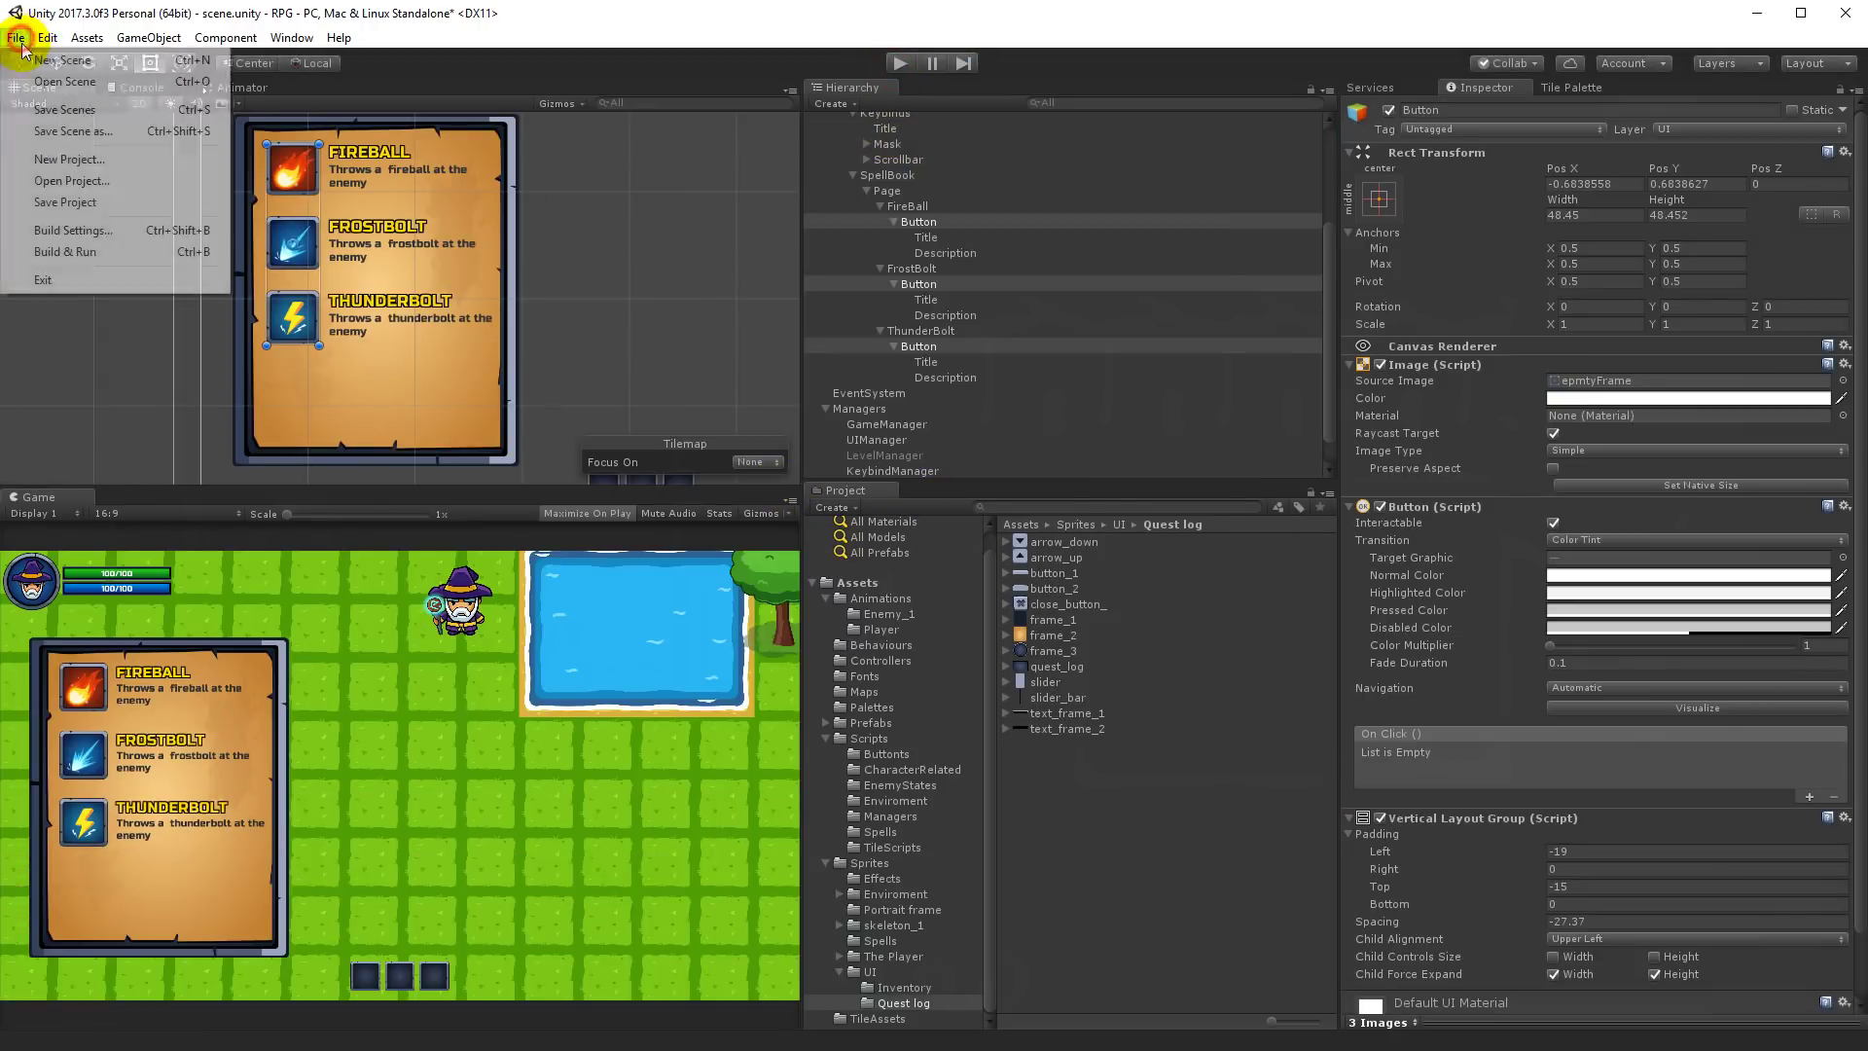
left_click(60, 110)
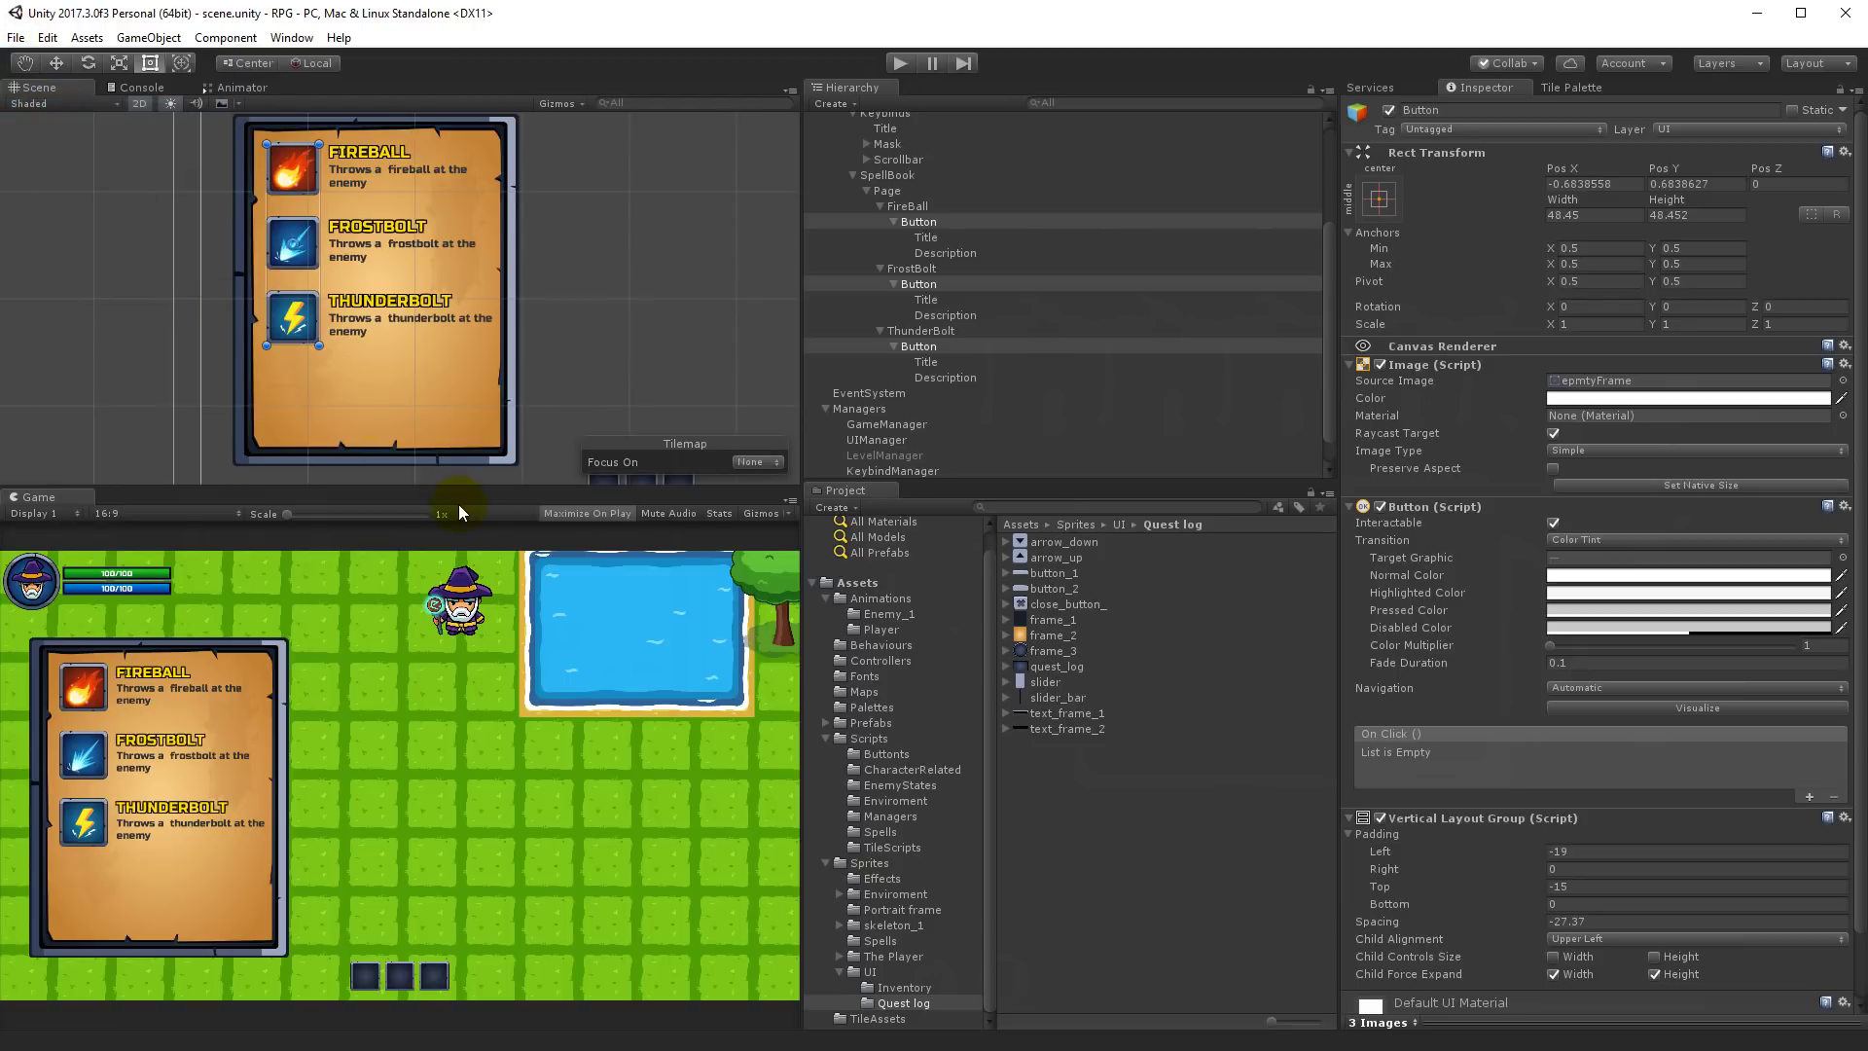